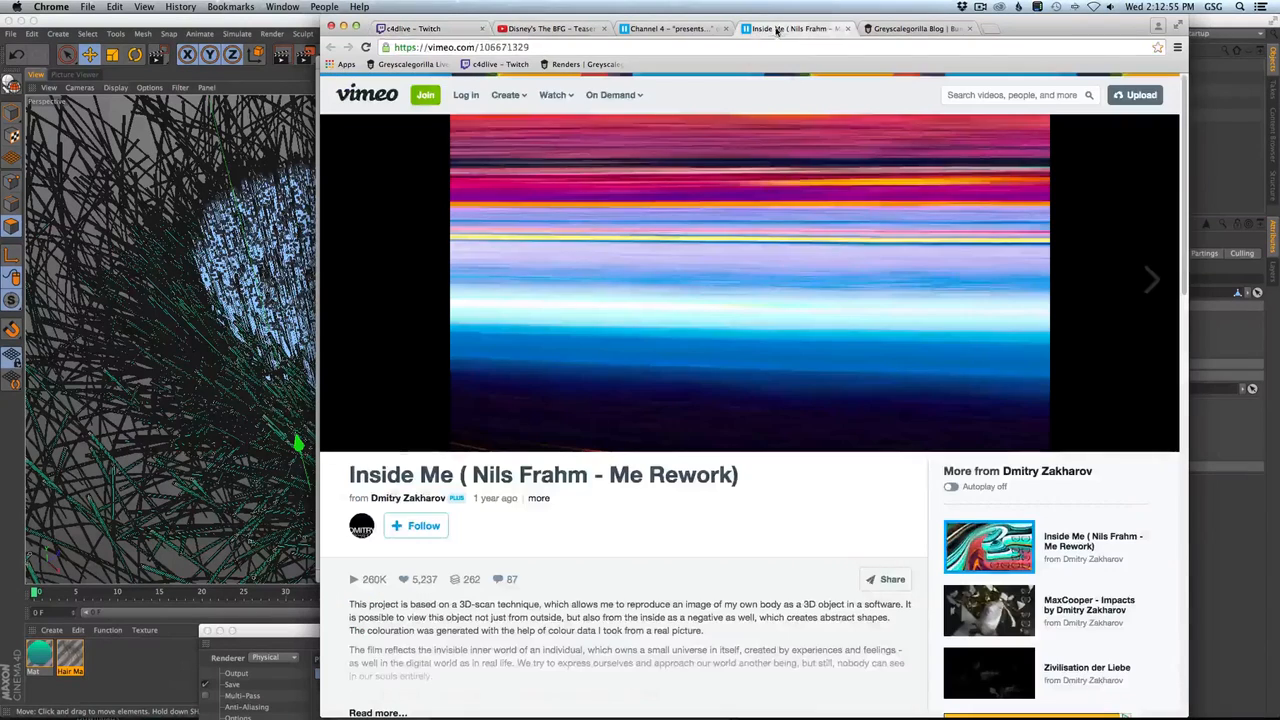
Skim the "Inside Me" video on Vimeo at several points to study its streaked colours, and pause it at about 01:19.
{"action": "left_click", "coordinate": [792, 28]}
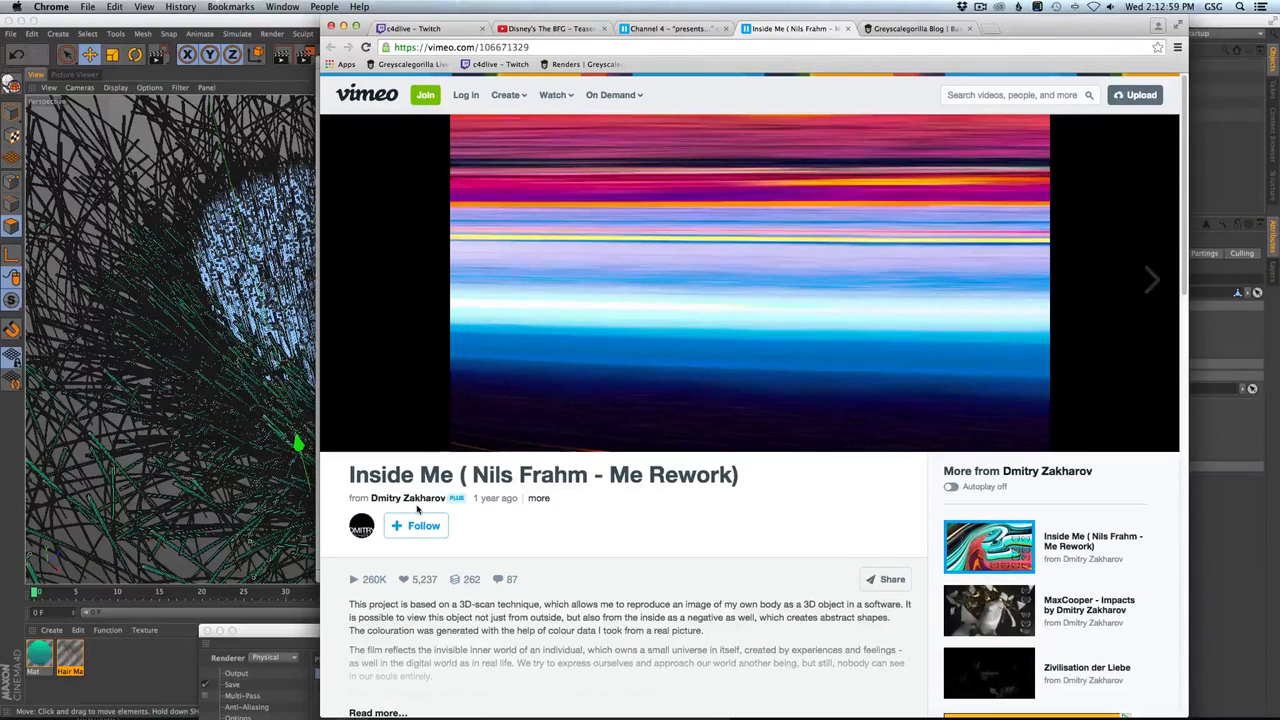
{"action": "scroll", "coordinate": [470, 478], "scroll_direction": "down", "scroll_amount": 3}
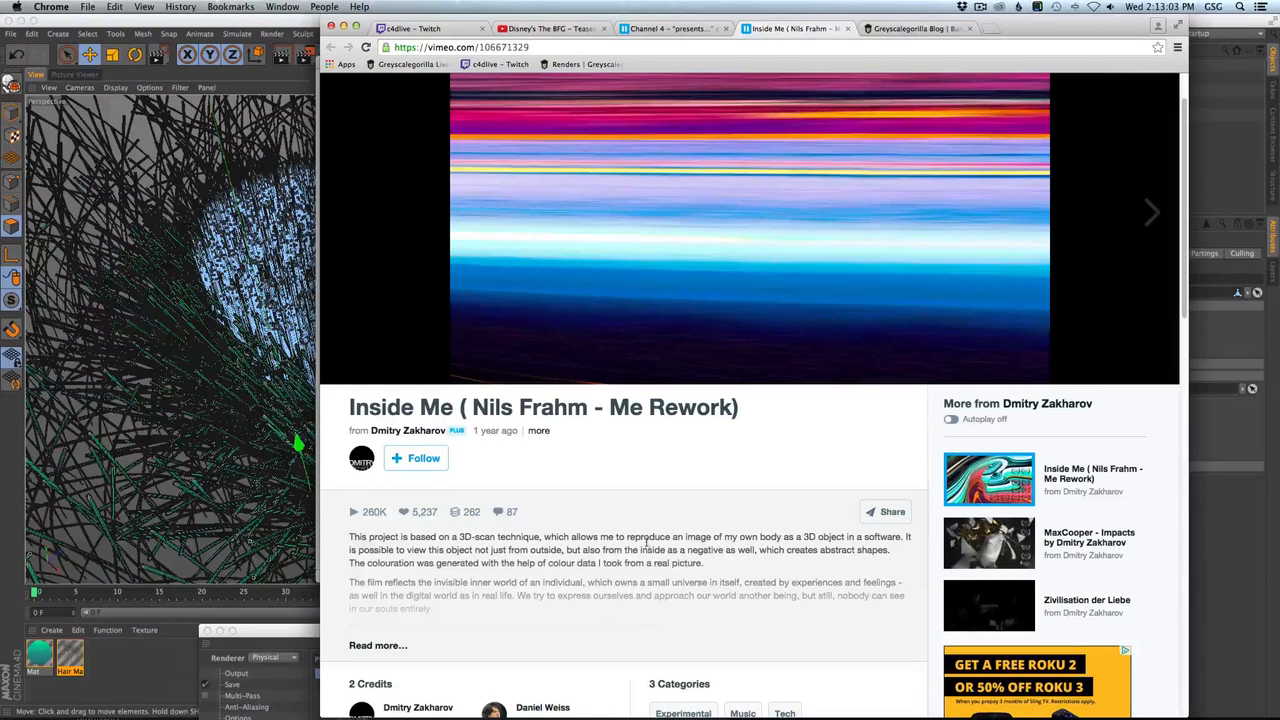
{"action": "scroll", "coordinate": [702, 548], "scroll_direction": "up", "scroll_amount": 3}
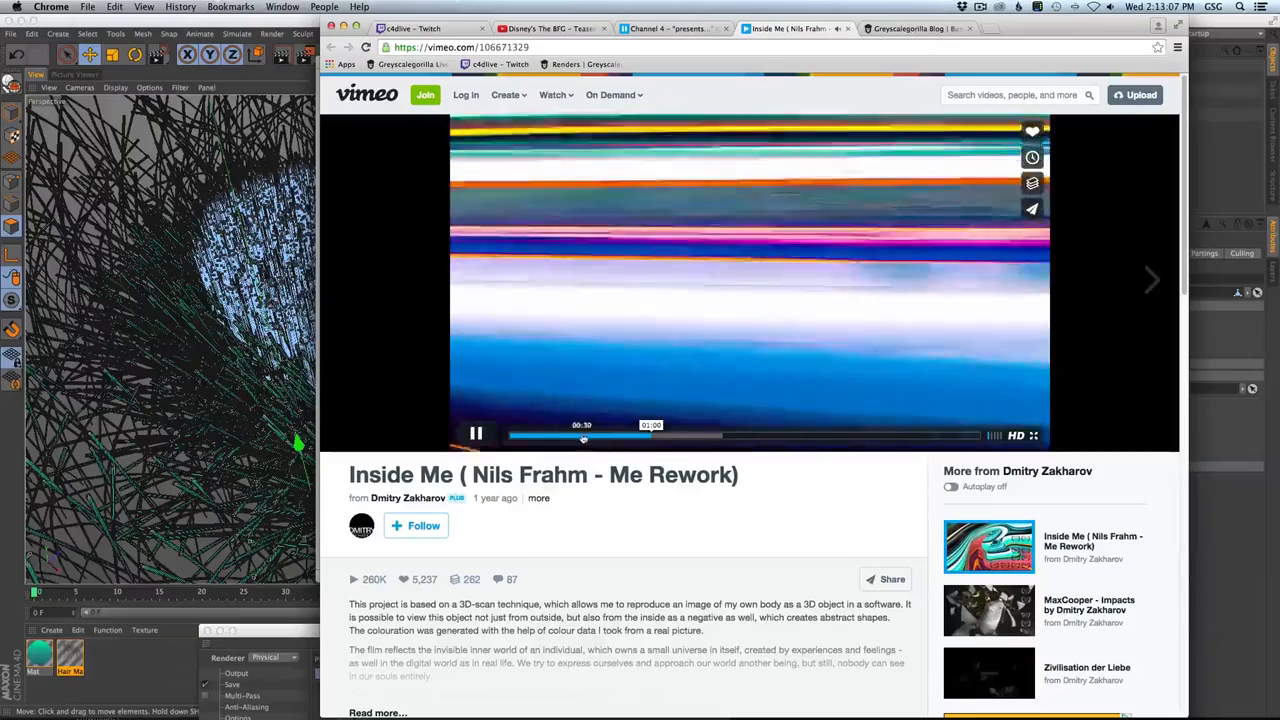
{"action": "left_click", "coordinate": [582, 437]}
{"action": "left_click", "coordinate": [618, 437]}
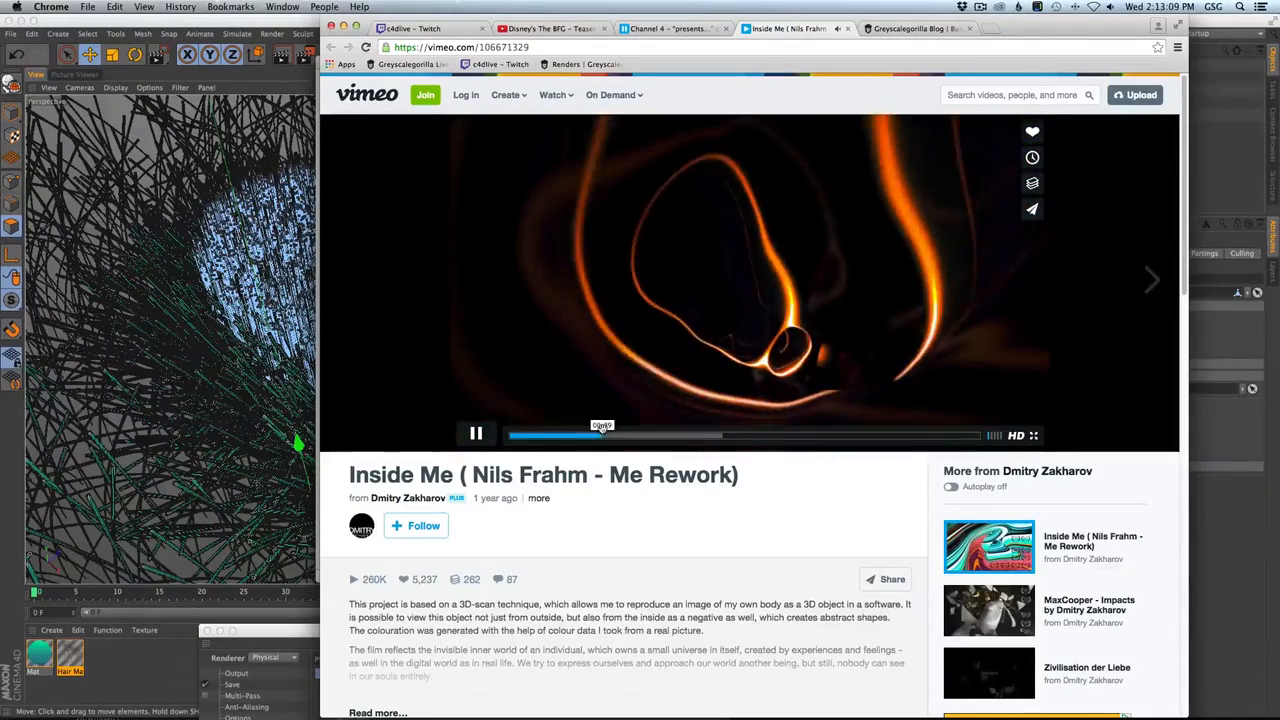
{"action": "left_click", "coordinate": [683, 437]}
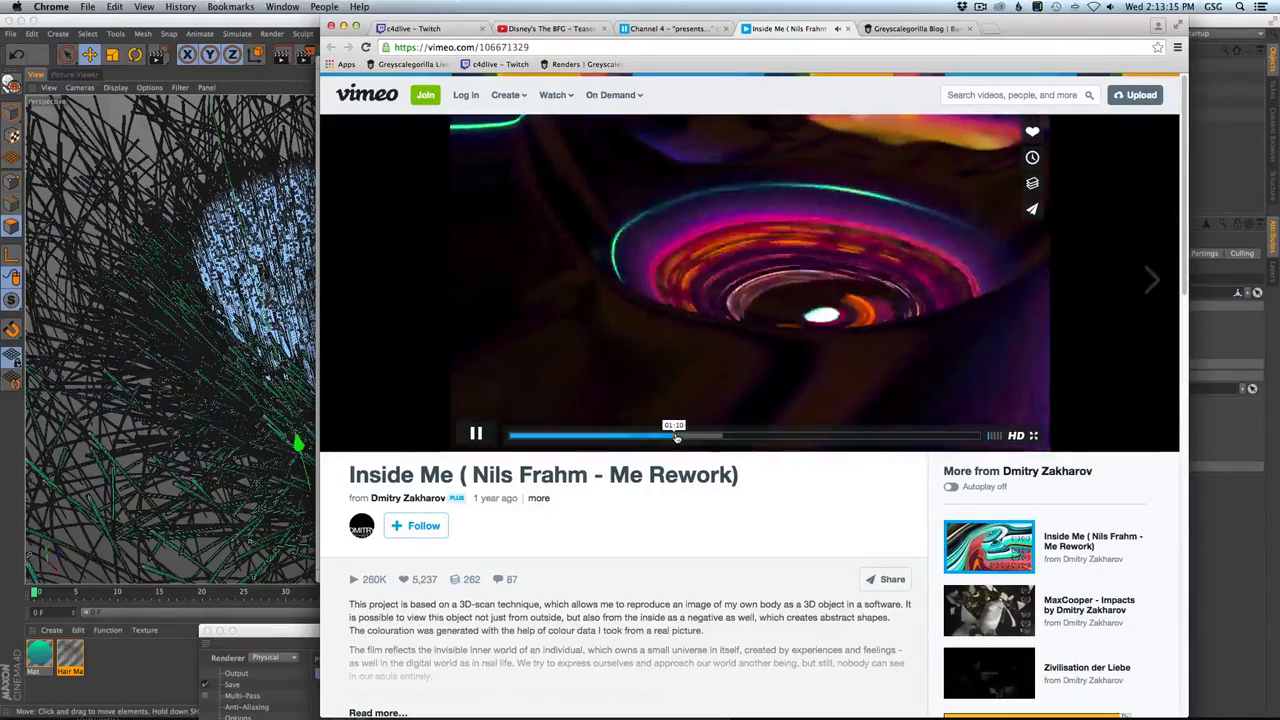
{"action": "left_click", "coordinate": [707, 437]}
{"action": "left_click", "coordinate": [744, 437]}
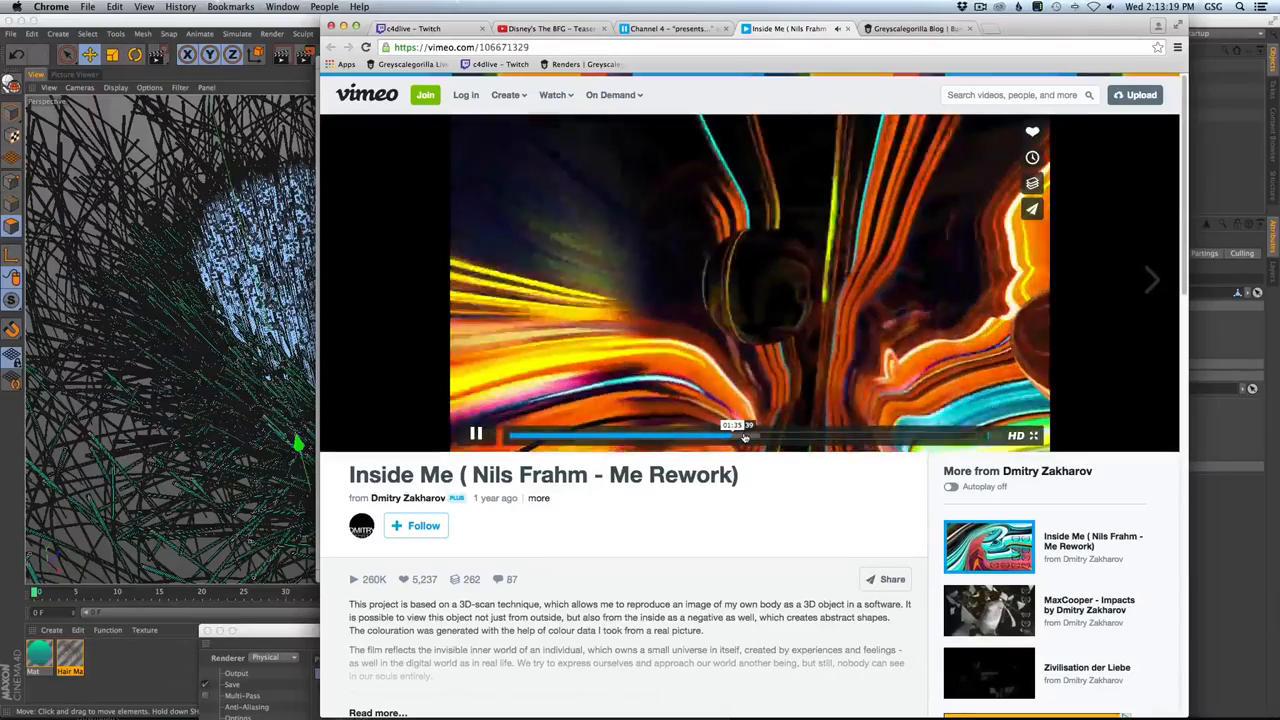
{"action": "left_click", "coordinate": [713, 434]}
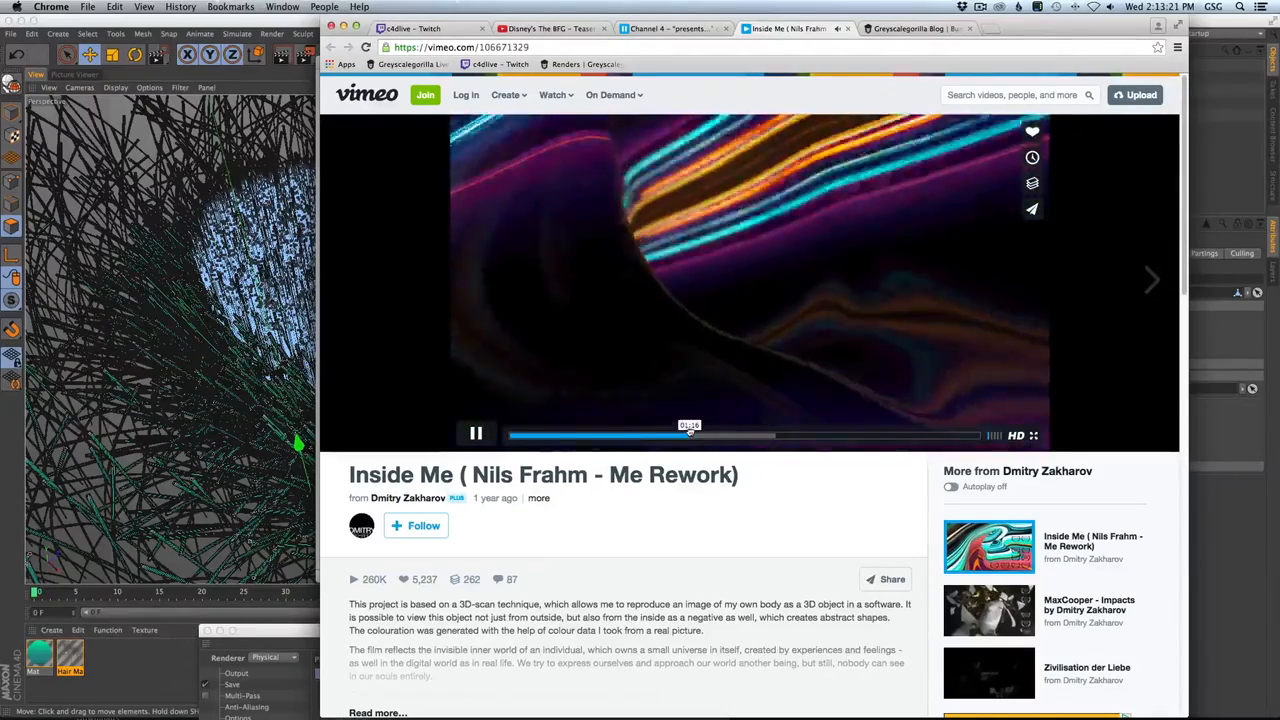
{"action": "left_click", "coordinate": [689, 431]}
{"action": "left_click", "coordinate": [477, 434]}
Switch to Cinema 4D, close the Render Settings window and create a new empty project.
{"action": "key", "text": "super+Tab"}
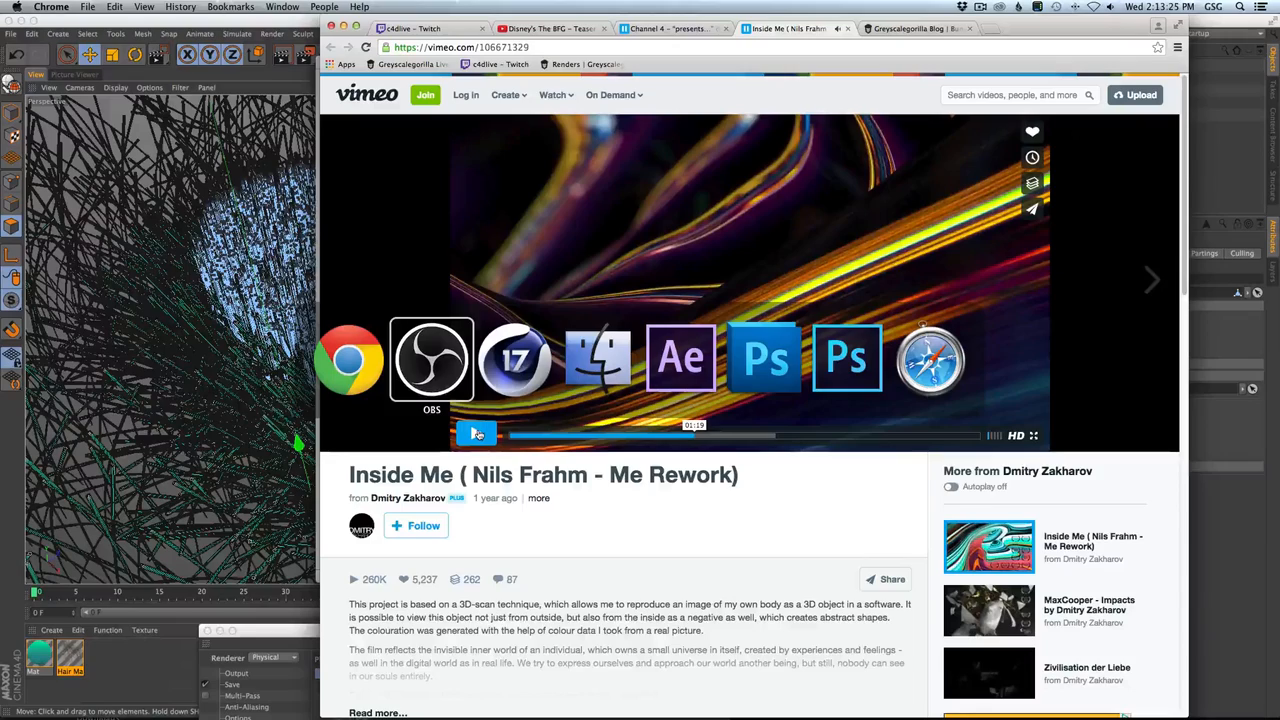
{"action": "key", "text": "super+Tab"}
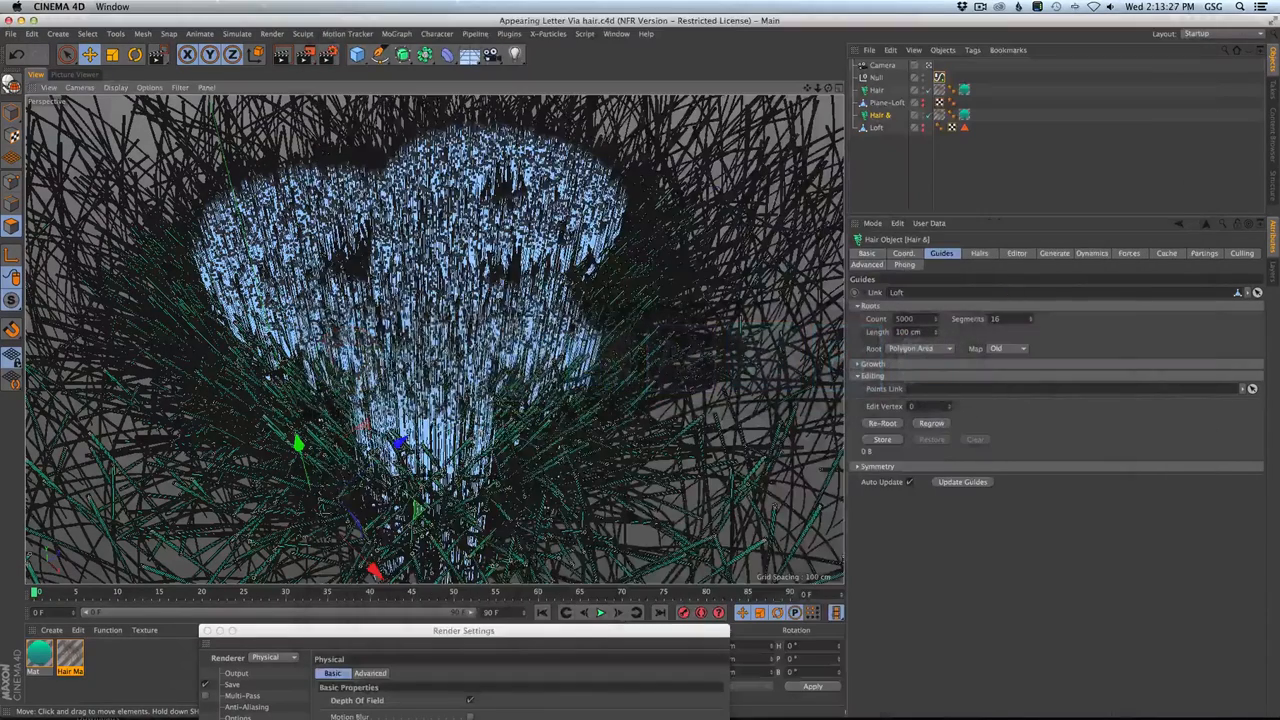
{"action": "left_click", "coordinate": [207, 631]}
{"action": "key", "text": "super+n"}
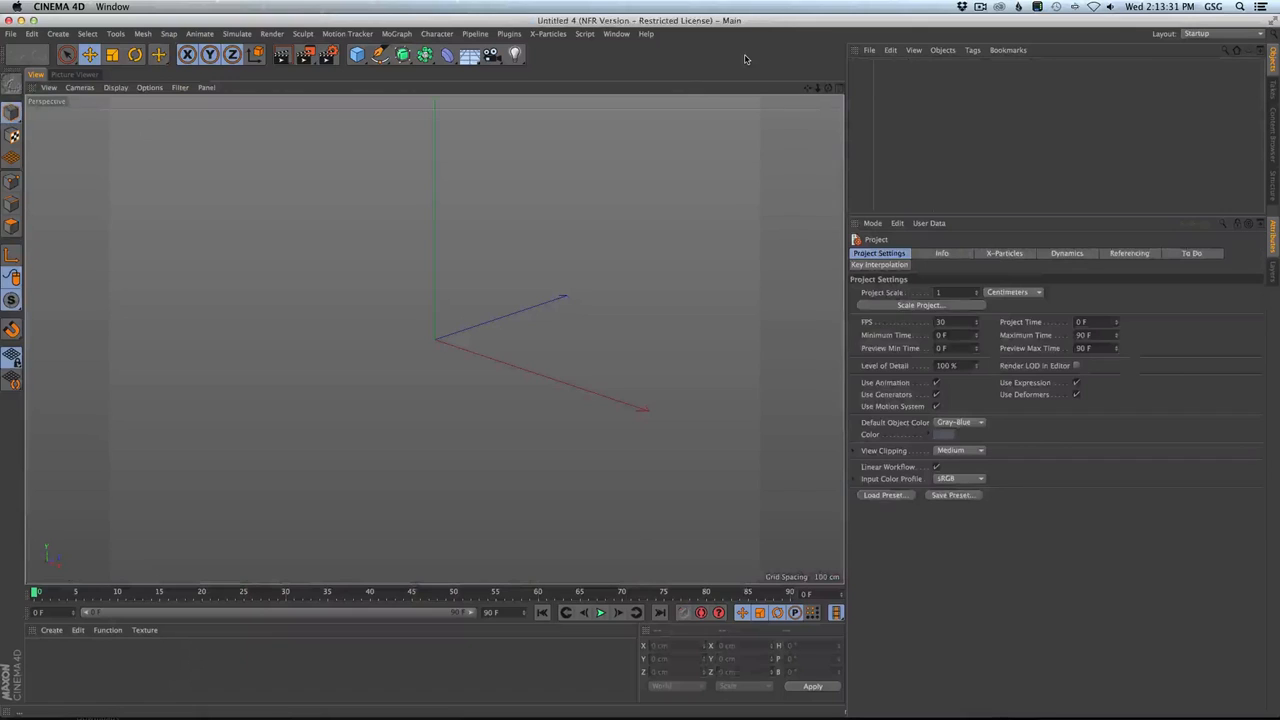
Switch back to Chrome, open Google Images in a new tab and search for "vegas".
{"action": "key", "text": "super+Tab"}
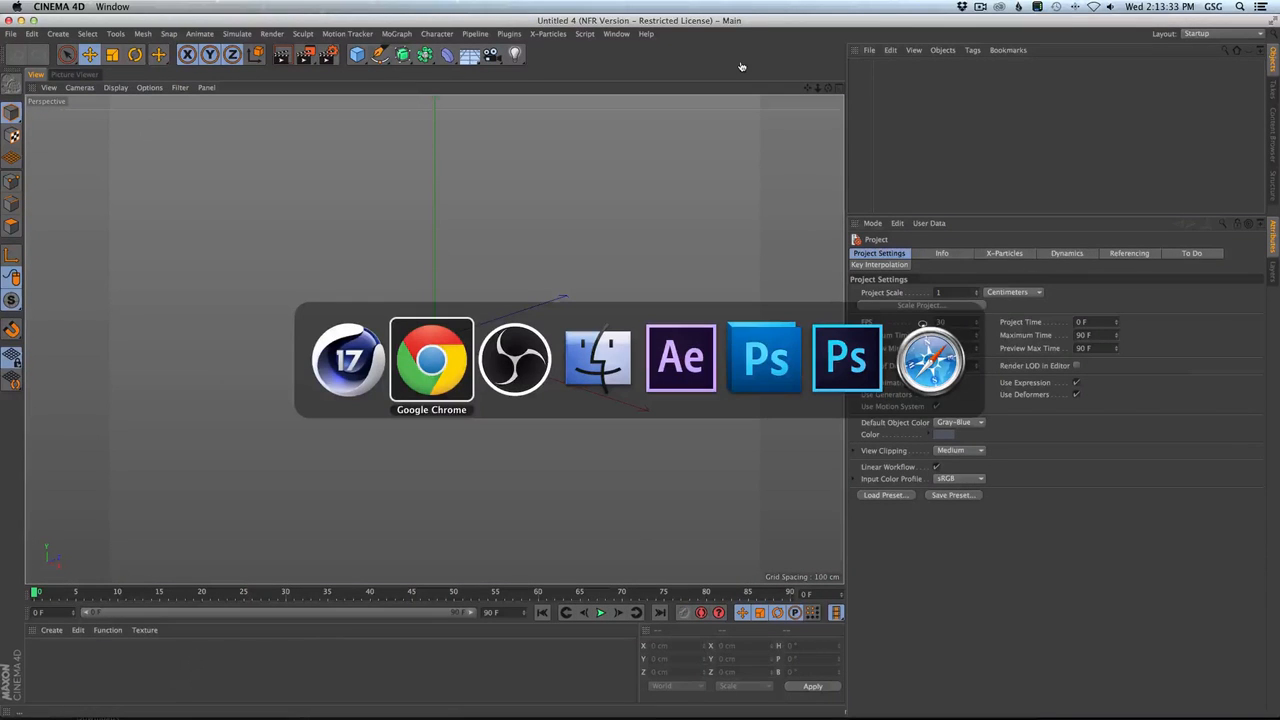
{"action": "key", "text": "super+Tab"}
{"action": "left_click", "coordinate": [448, 360]}
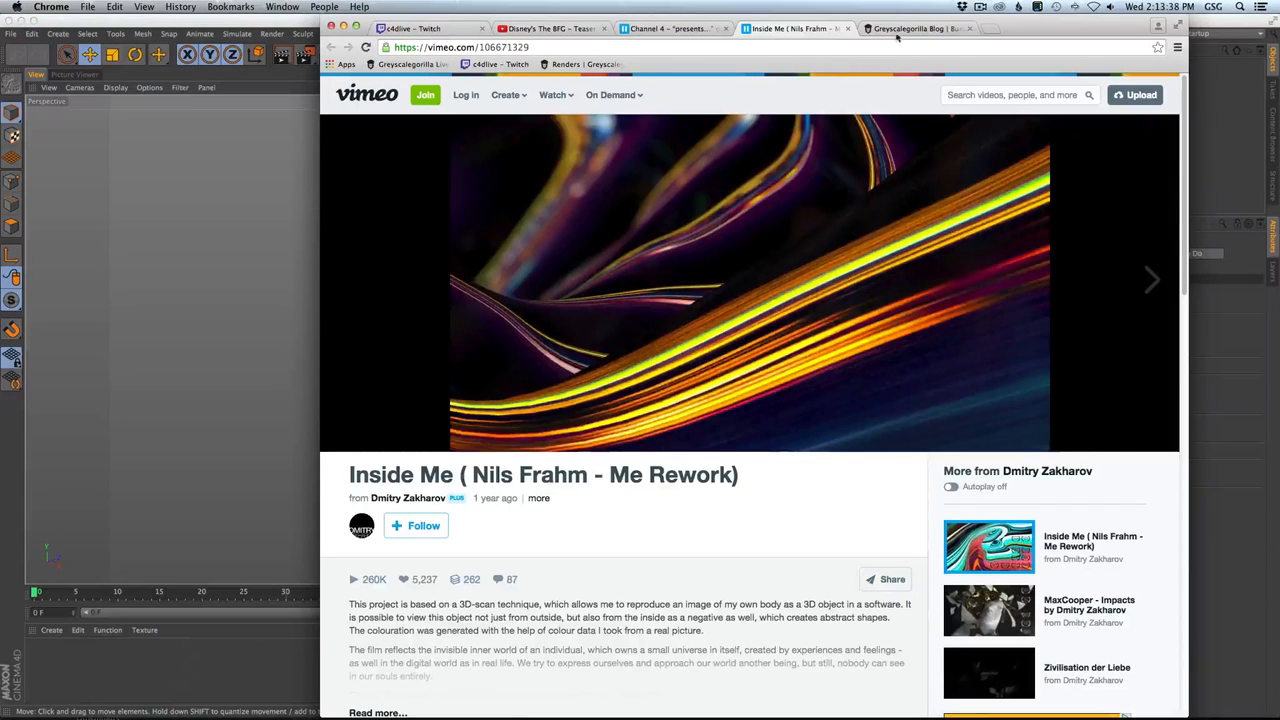
{"action": "left_click", "coordinate": [988, 29]}
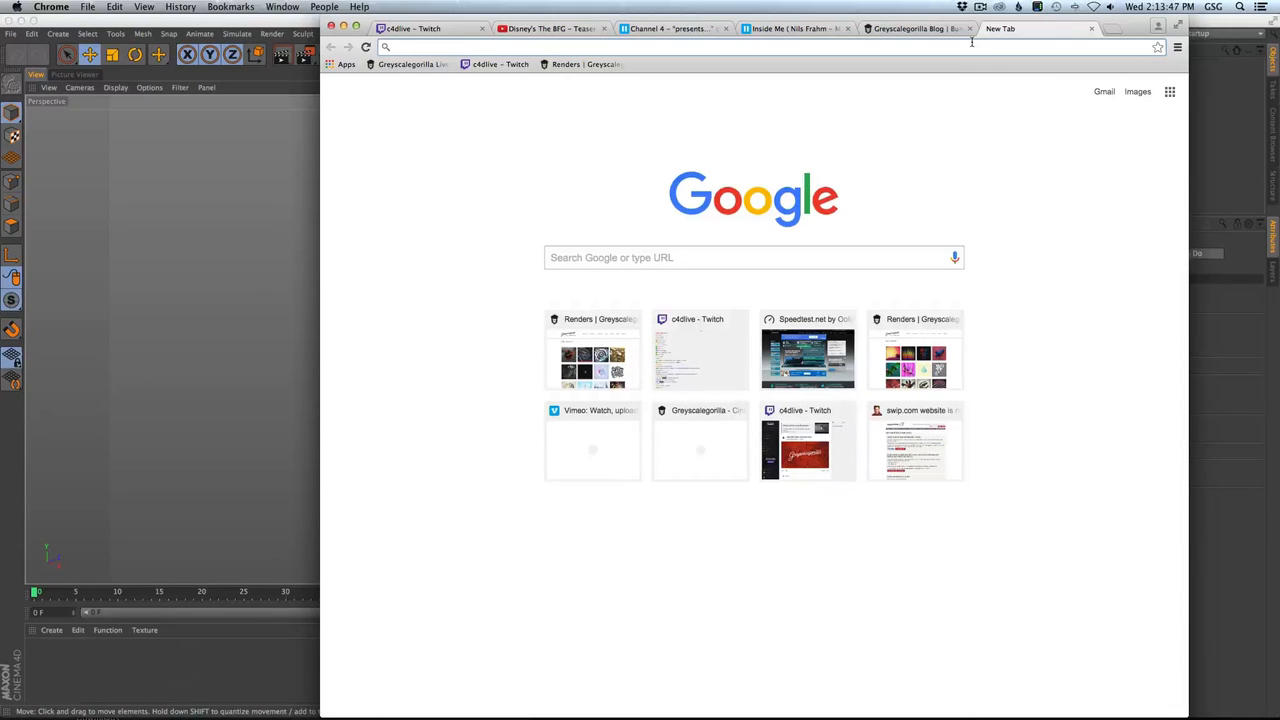
{"action": "left_click", "coordinate": [1125, 93]}
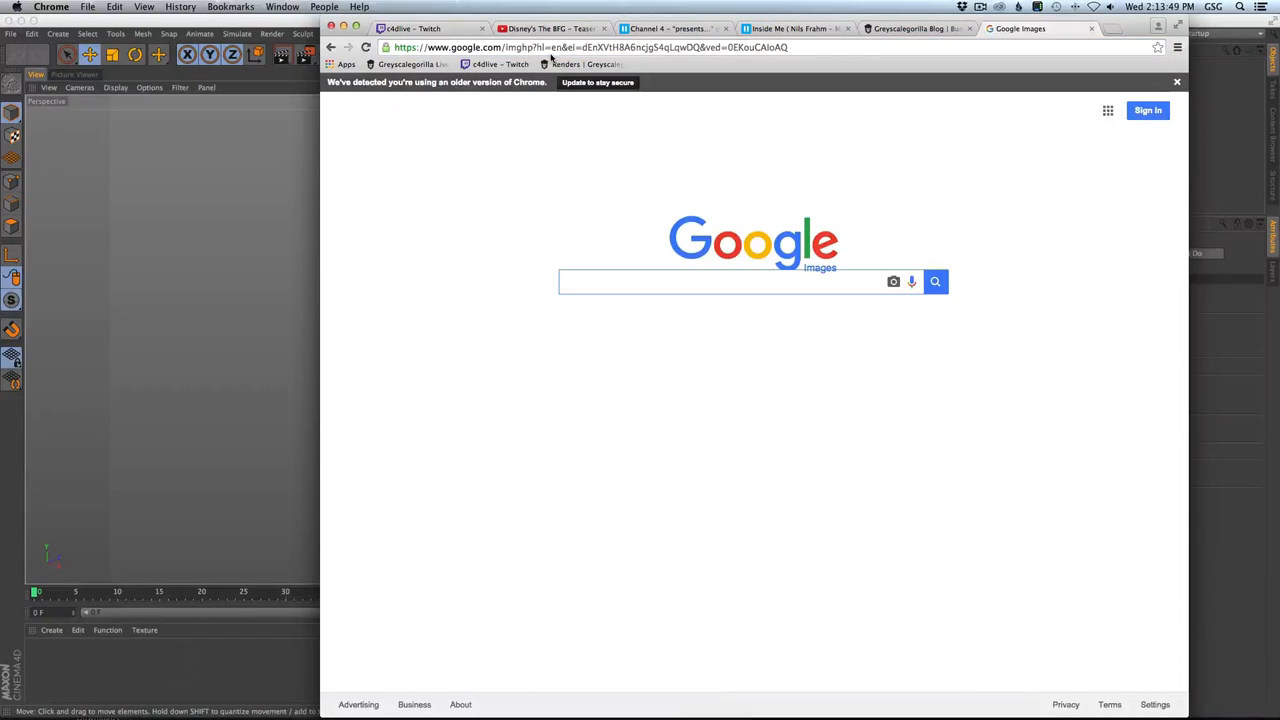
{"action": "left_click", "coordinate": [627, 276]}
{"action": "type", "text": "vegas"}
{"action": "key", "text": "Return"}
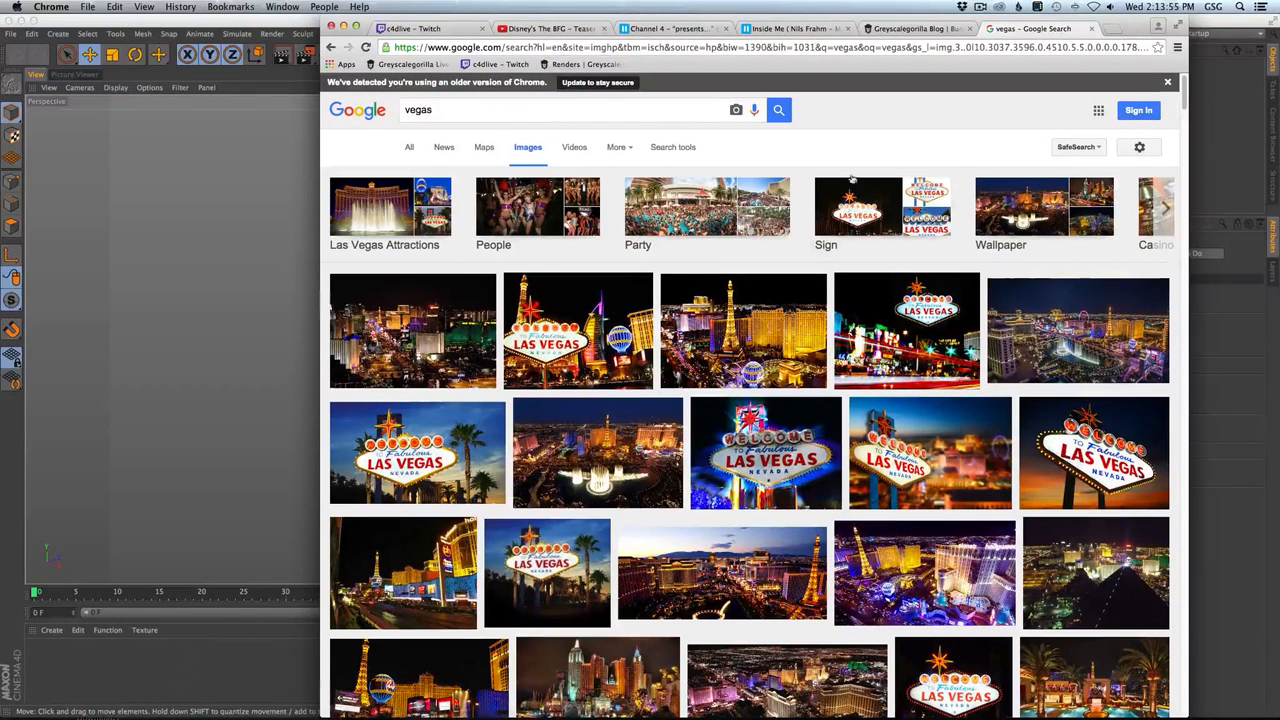
Filter the image results by usage rights to "Labeled for reuse with modification".
{"action": "left_click", "coordinate": [672, 147]}
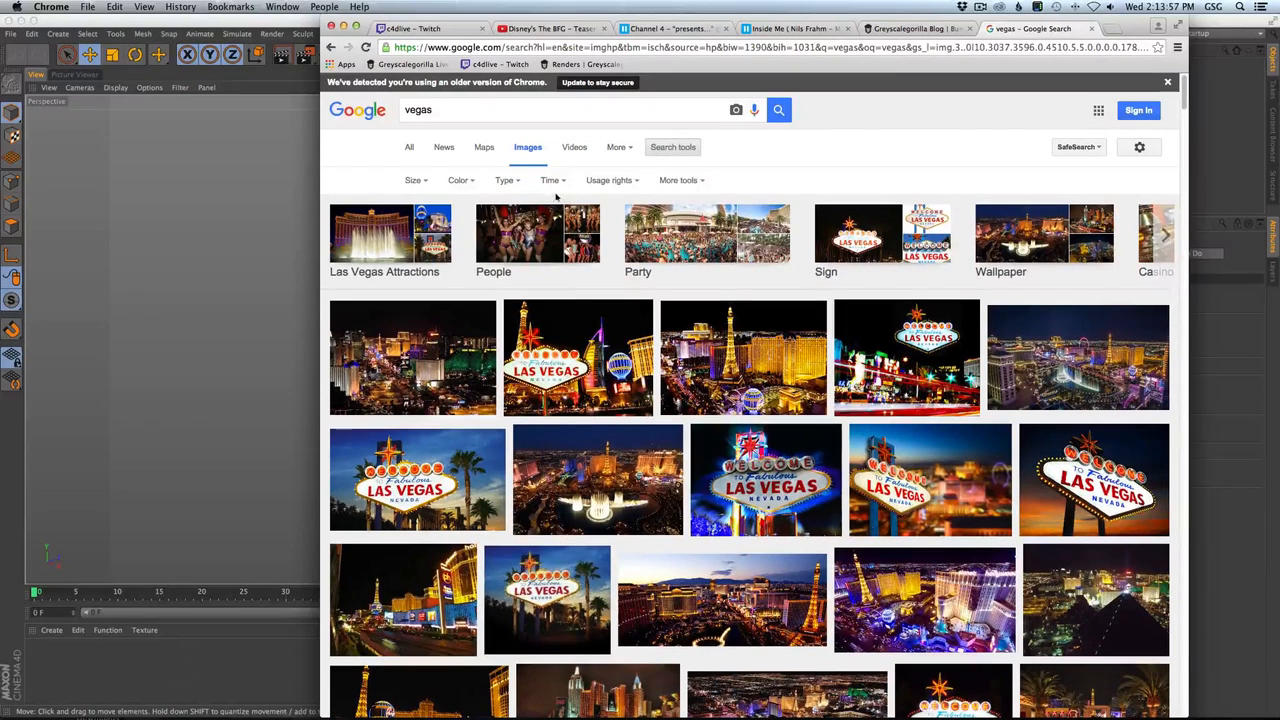
{"action": "left_click", "coordinate": [608, 182]}
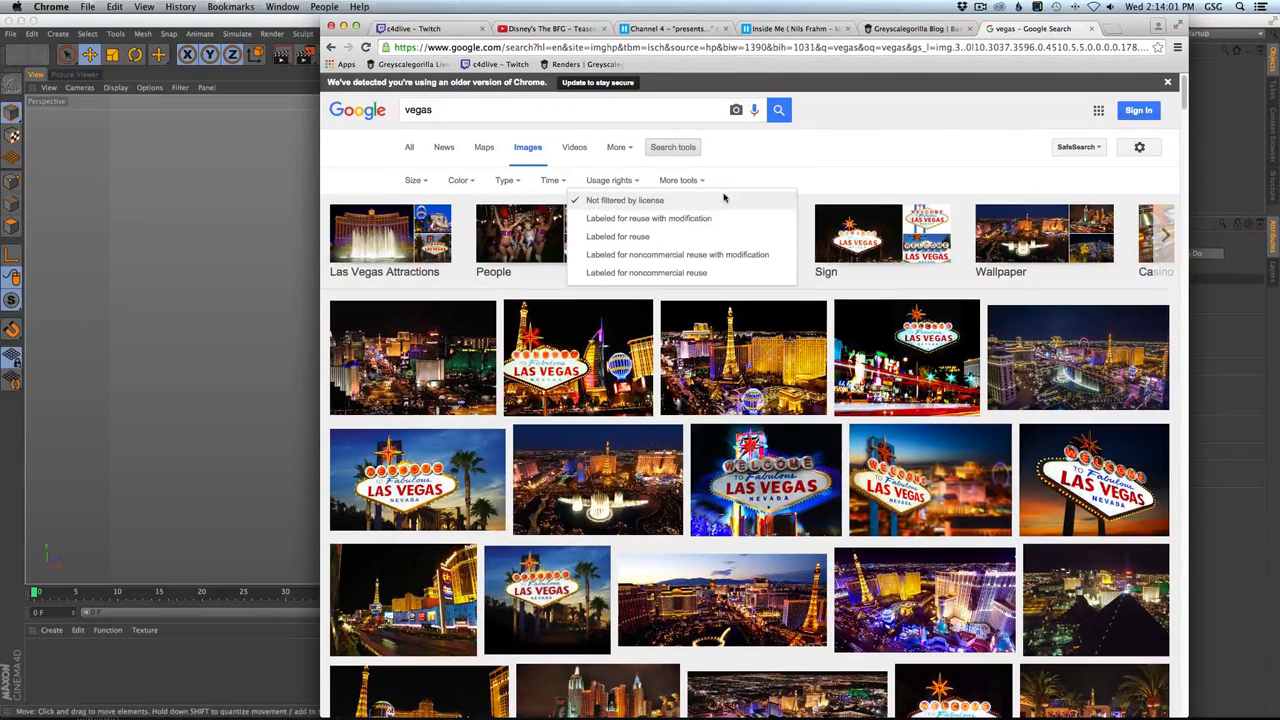
{"action": "left_click", "coordinate": [662, 218]}
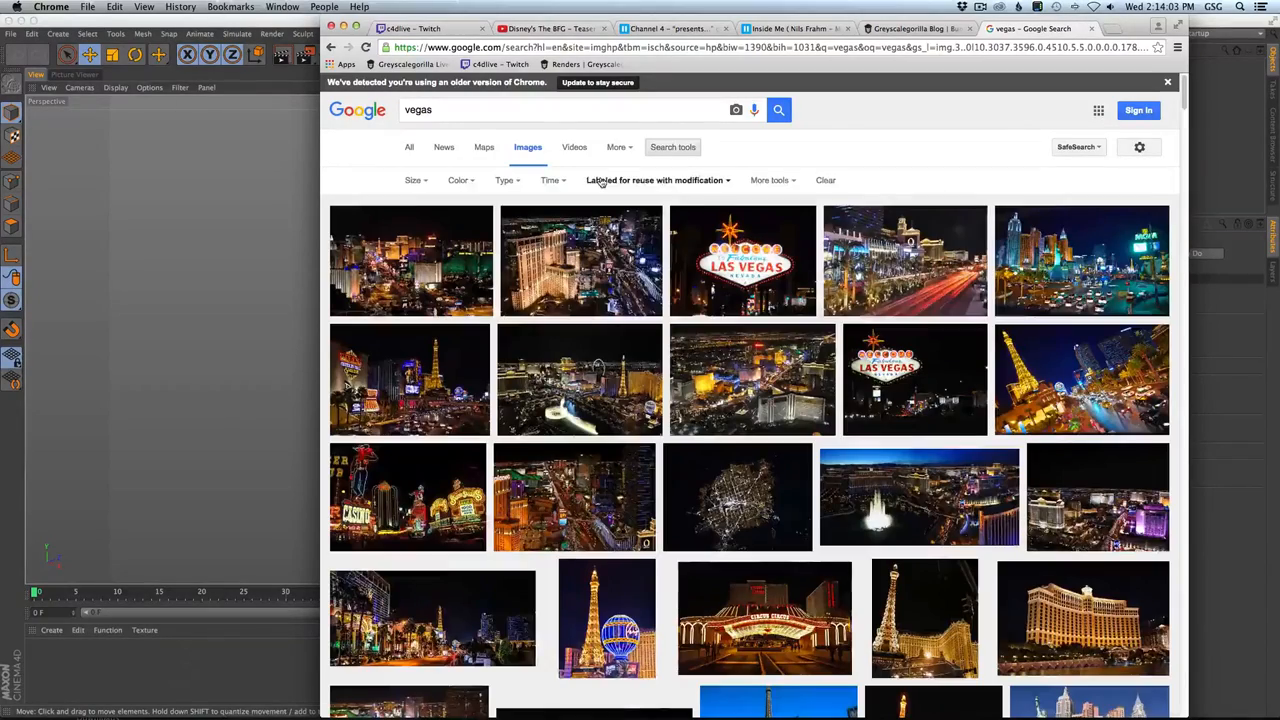
Download the full-size tilted Las Vegas Strip photo with the Eiffel Tower replica and open it in Photoshop.
{"action": "scroll", "coordinate": [900, 300], "scroll_direction": "down", "scroll_amount": 3}
{"action": "left_click", "coordinate": [1043, 248]}
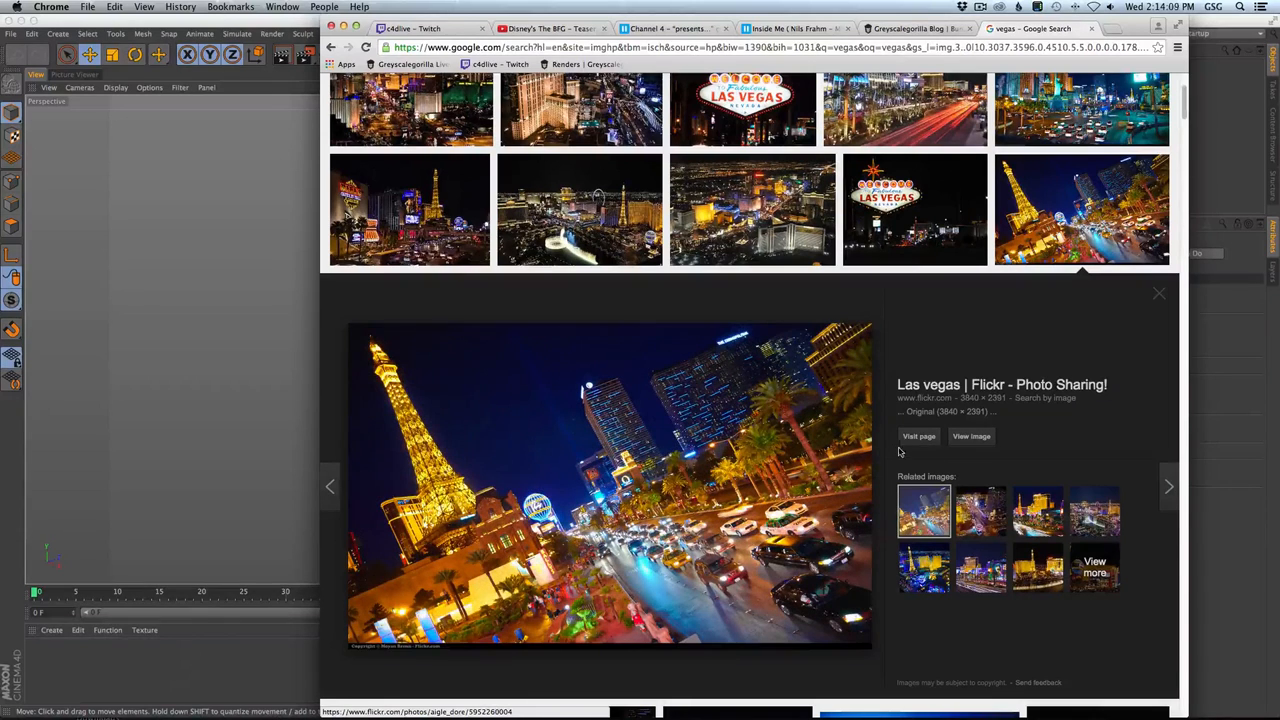
{"action": "left_click", "coordinate": [971, 436]}
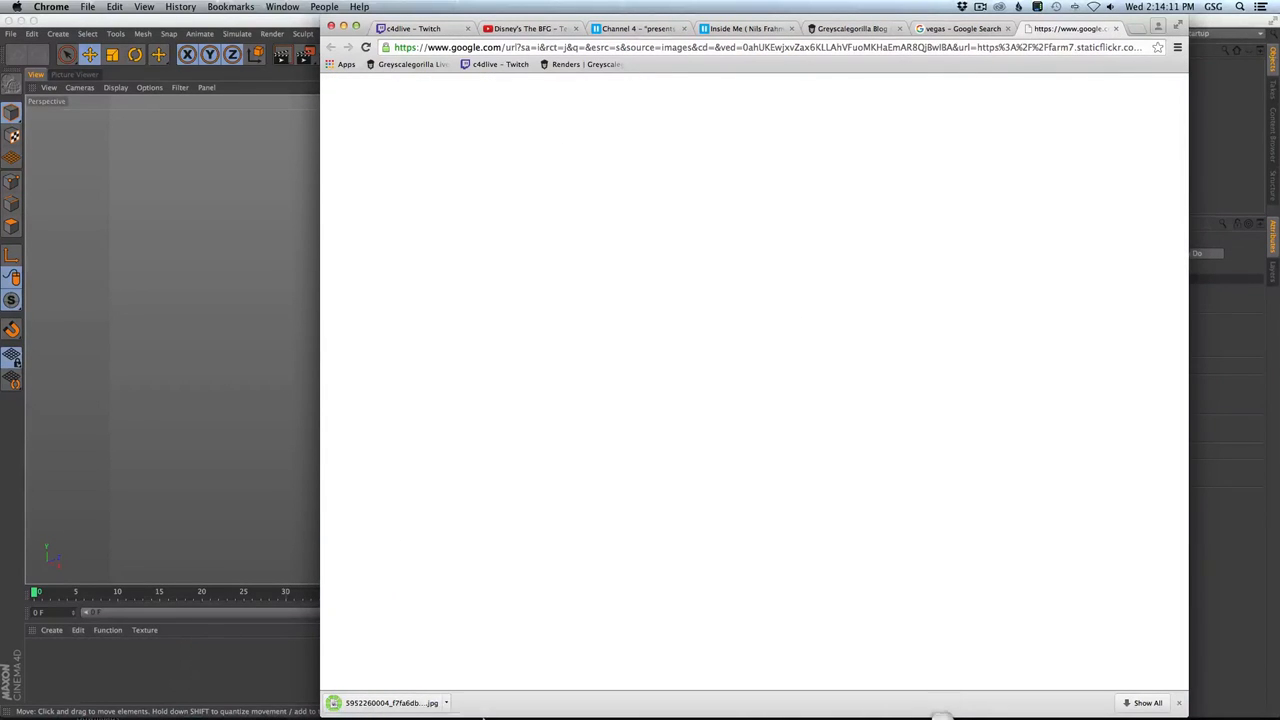
{"action": "left_click", "coordinate": [451, 704]}
{"action": "left_click", "coordinate": [481, 685]}
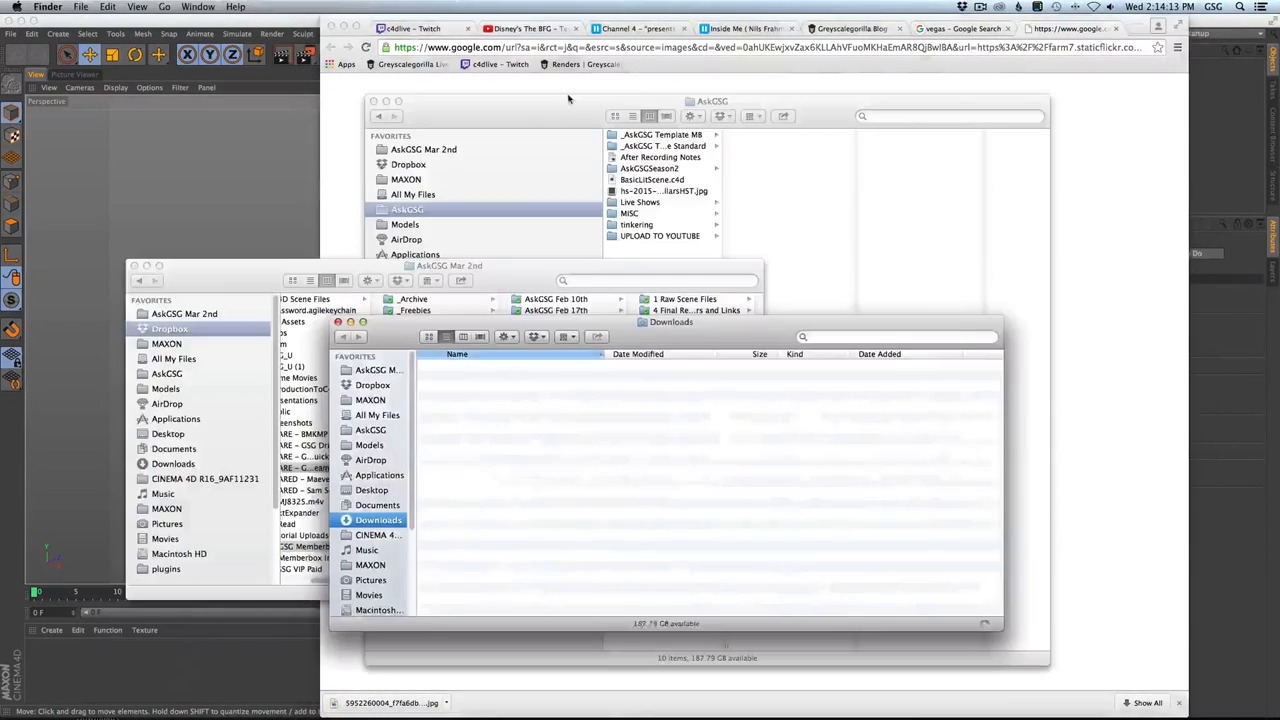
{"action": "left_click_drag", "start_coordinate": [524, 367], "coordinate": [631, 687]}
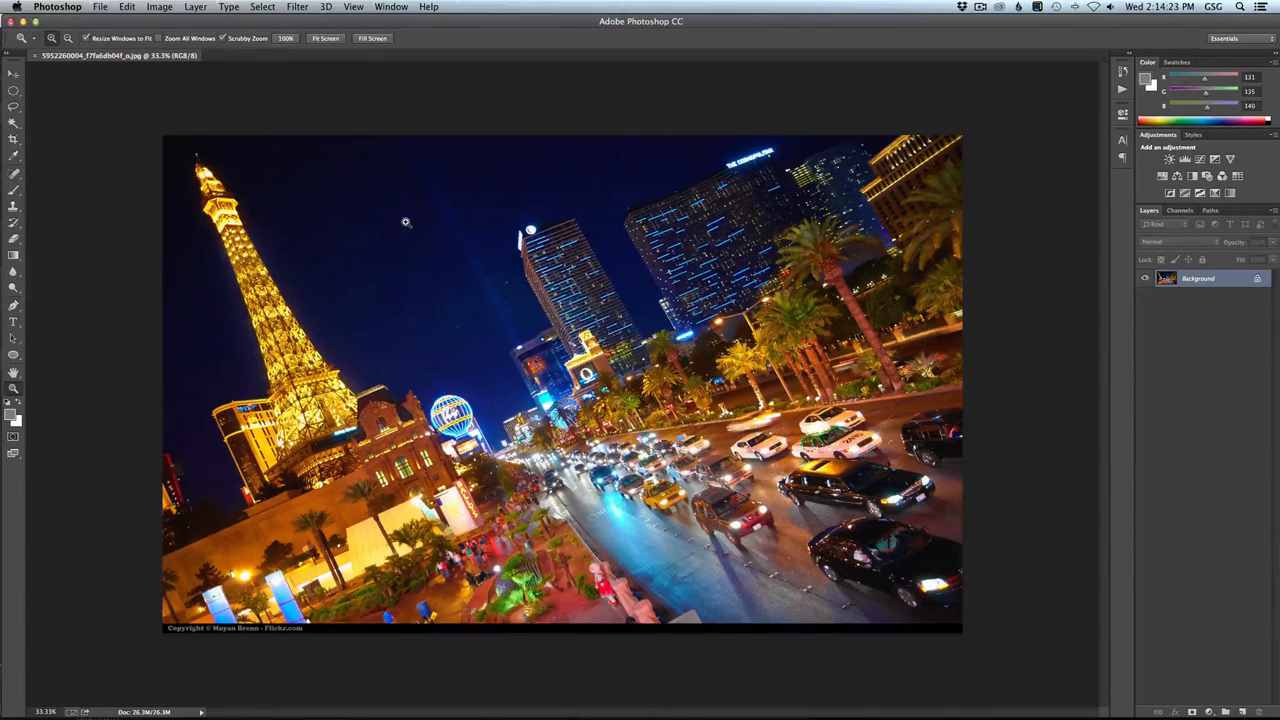
{"action": "key", "text": "v"}
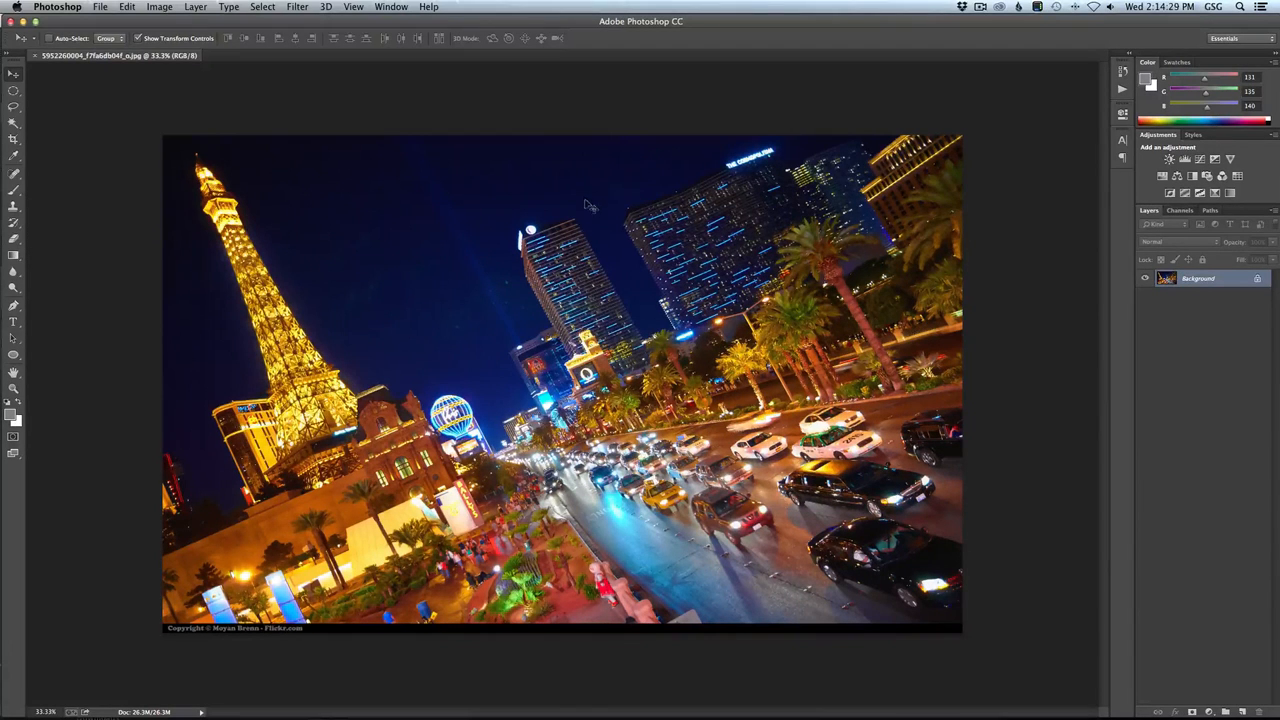
{"action": "key", "text": "m"}
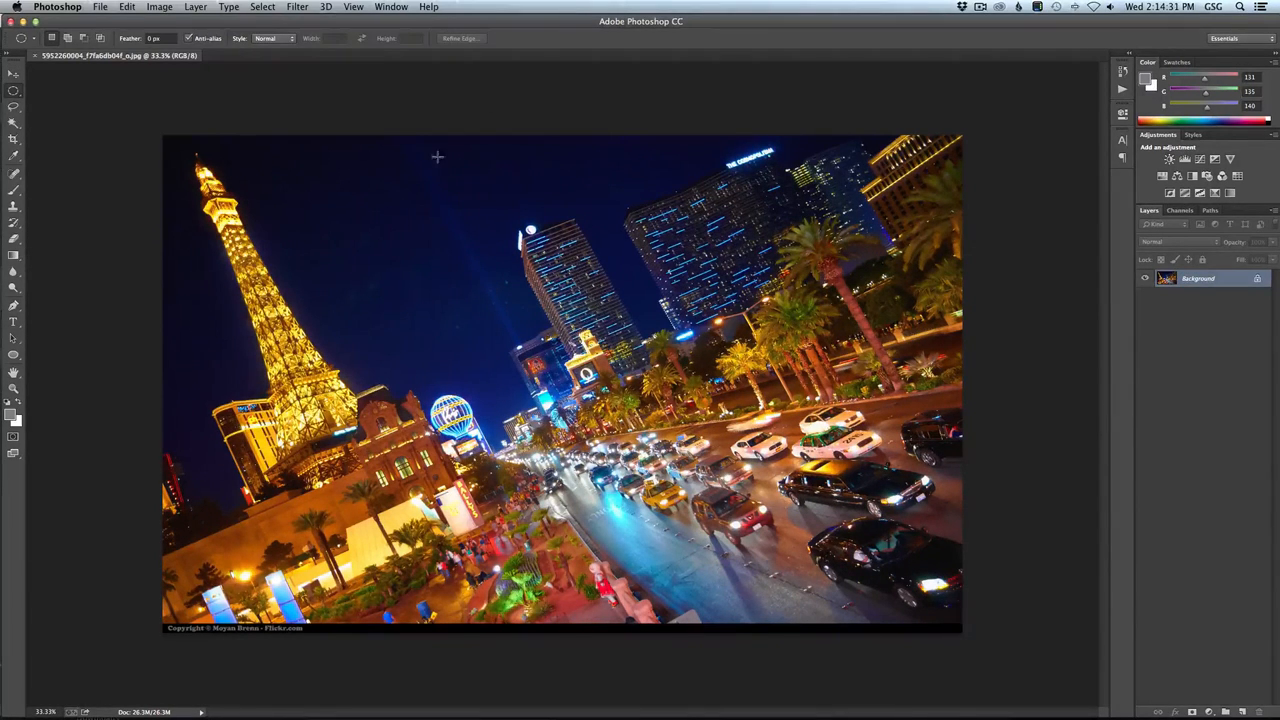
{"action": "left_click_drag", "start_coordinate": [434, 127], "coordinate": [525, 627]}
Select a narrow full-height strip near the photo's centre with the Rectangular Marquee and stretch it horizontally to about 1372% to cover the canvas.
{"action": "left_click", "coordinate": [15, 92]}
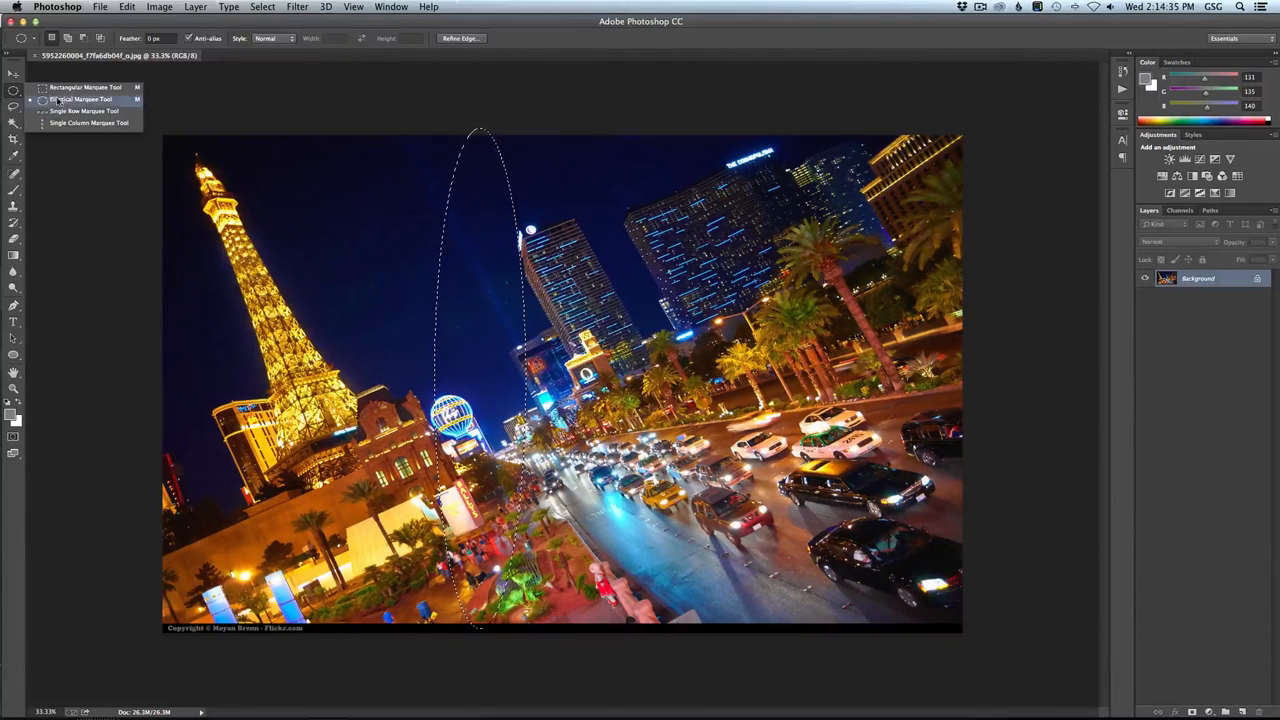
{"action": "left_click", "coordinate": [70, 88]}
{"action": "left_click_drag", "start_coordinate": [474, 134], "coordinate": [541, 632]}
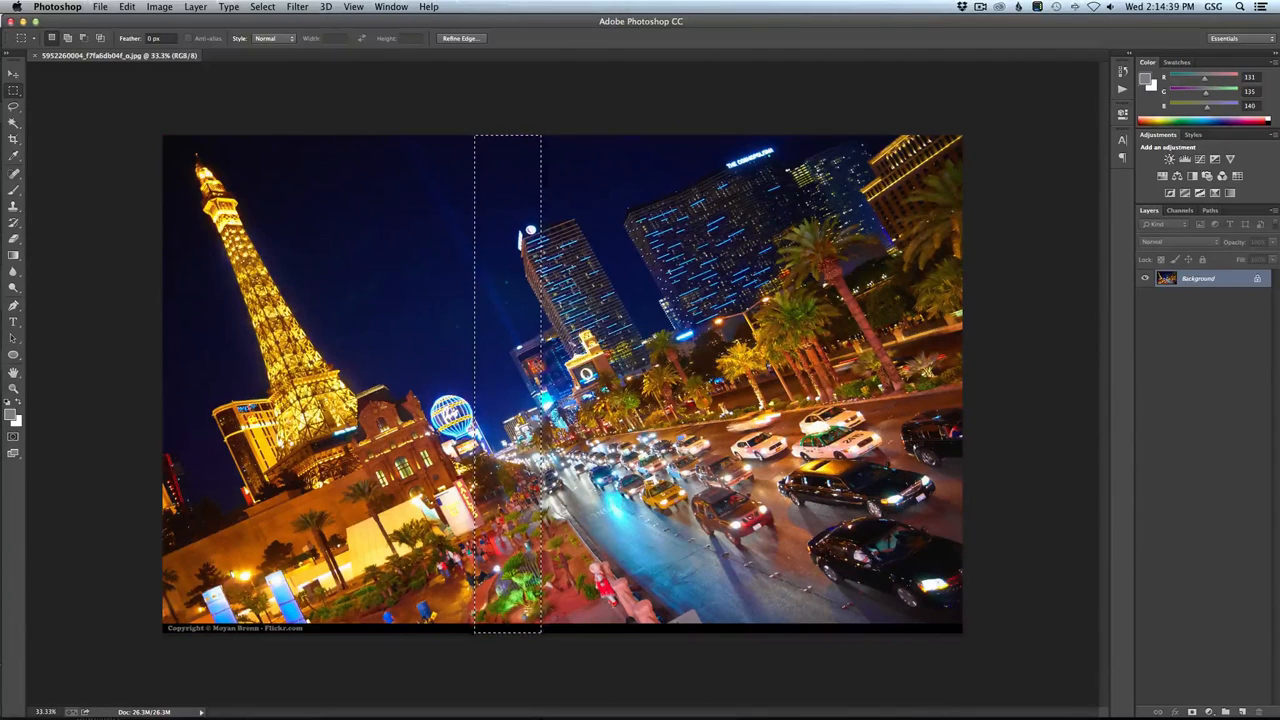
{"action": "key", "text": "super+t"}
{"action": "left_click_drag", "start_coordinate": [541, 384], "coordinate": [963, 370], "text": "alt"}
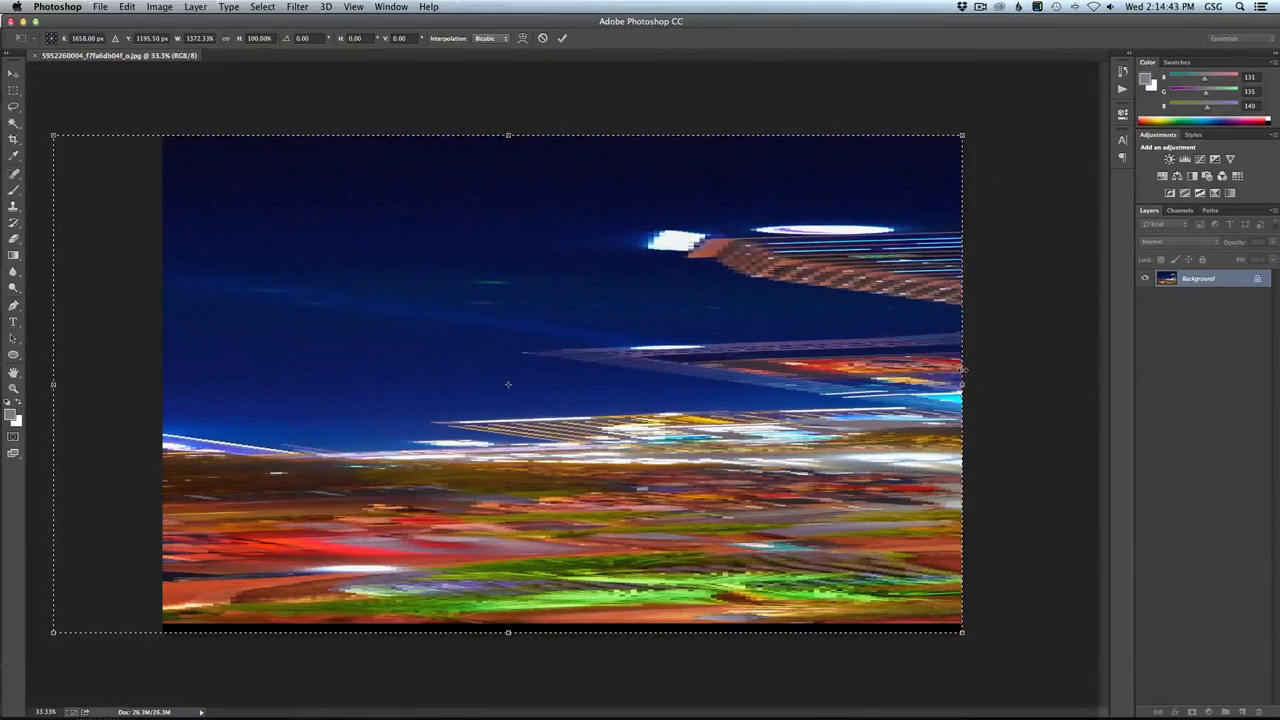
{"action": "key", "text": "Return"}
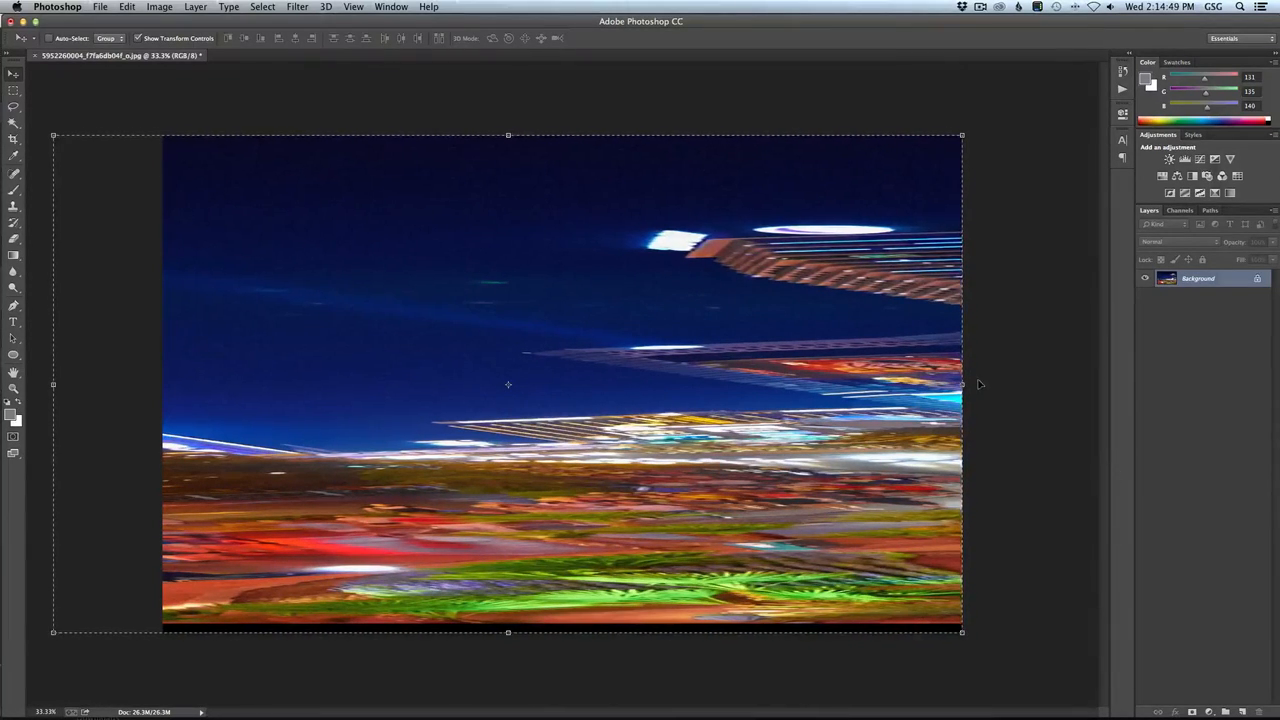
Squash the stretched strip vertically into a band along the image's lower edge and narrow it to about 88% to match the canvas width.
{"action": "left_click_drag", "start_coordinate": [508, 135], "coordinate": [508, 144]}
{"action": "left_click_drag", "start_coordinate": [527, 213], "coordinate": [549, 491]}
{"action": "key", "text": "Return"}
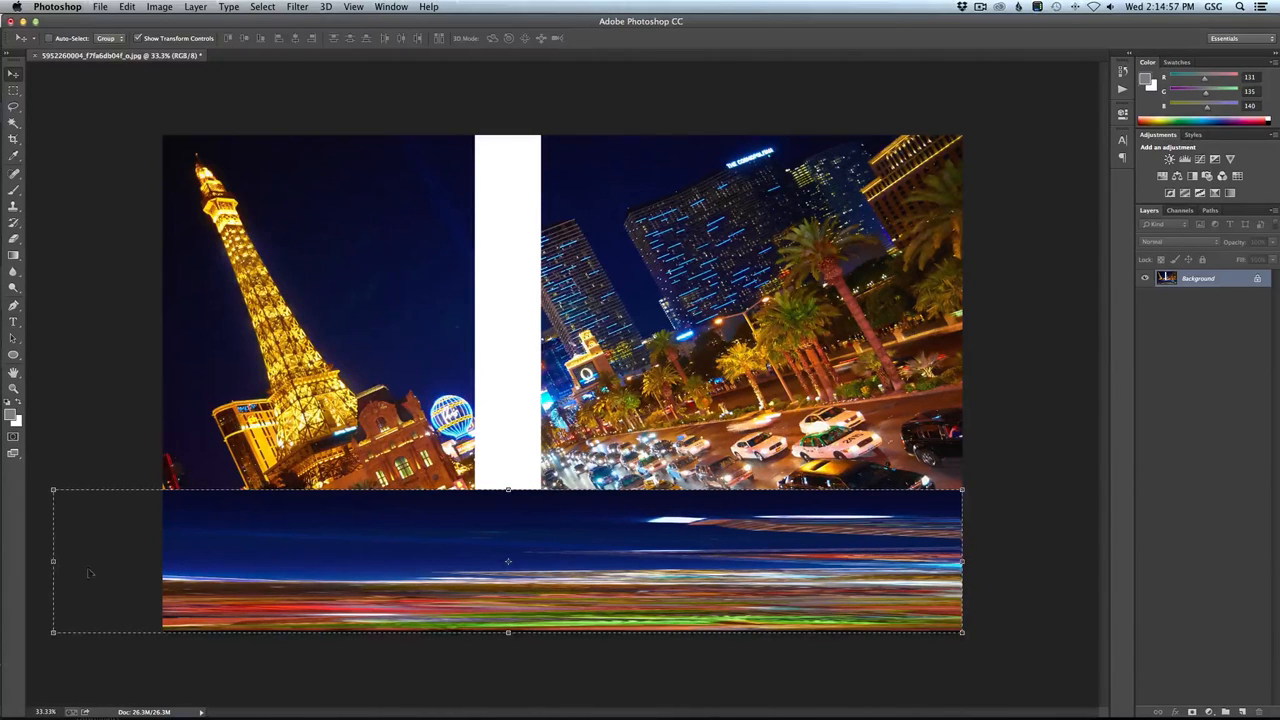
{"action": "left_click_drag", "start_coordinate": [53, 561], "coordinate": [162, 561]}
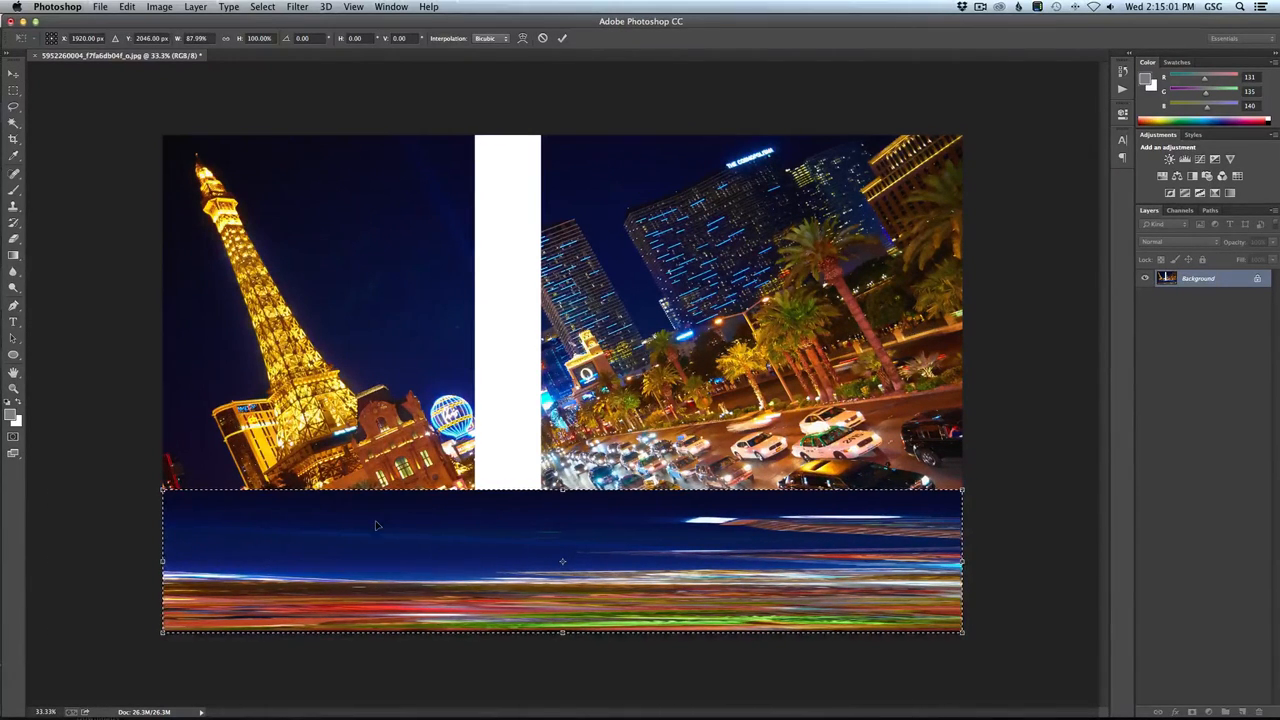
{"action": "key", "text": "Return"}
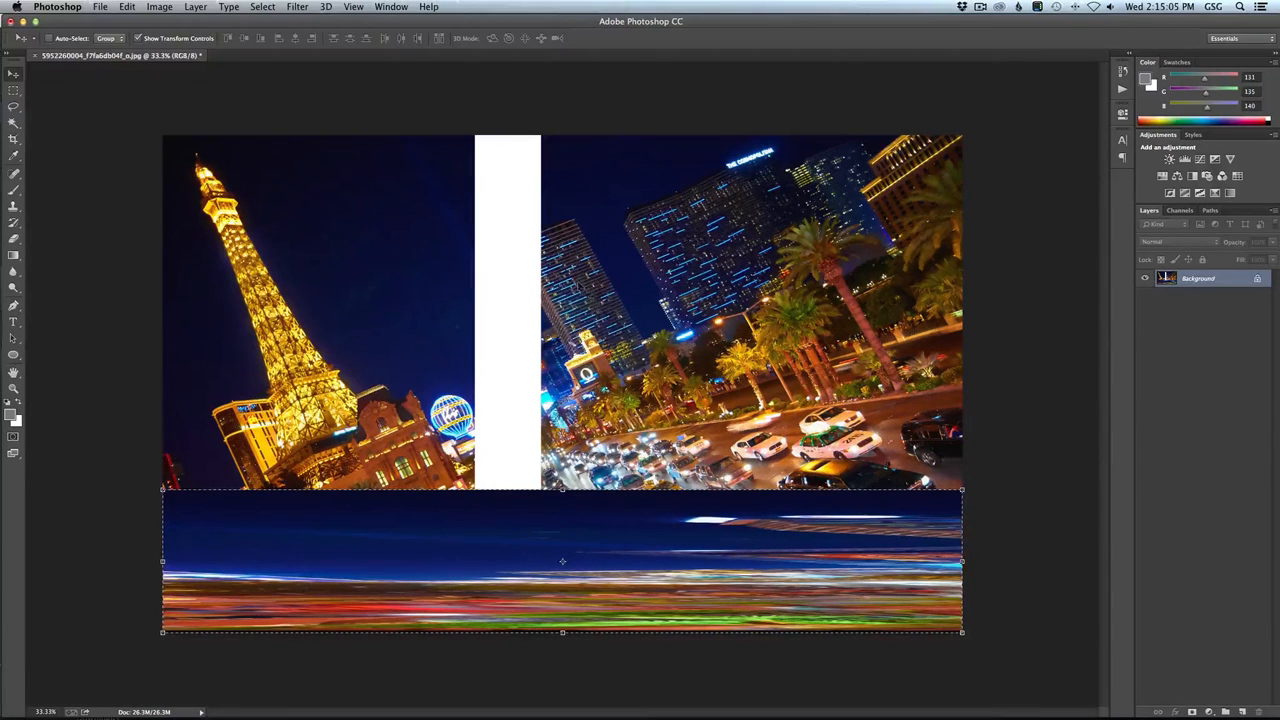
Crop the image to the selected streaked band, and crop again to remove most of the dark blue sky along its upper edge.
{"action": "key", "text": "c"}
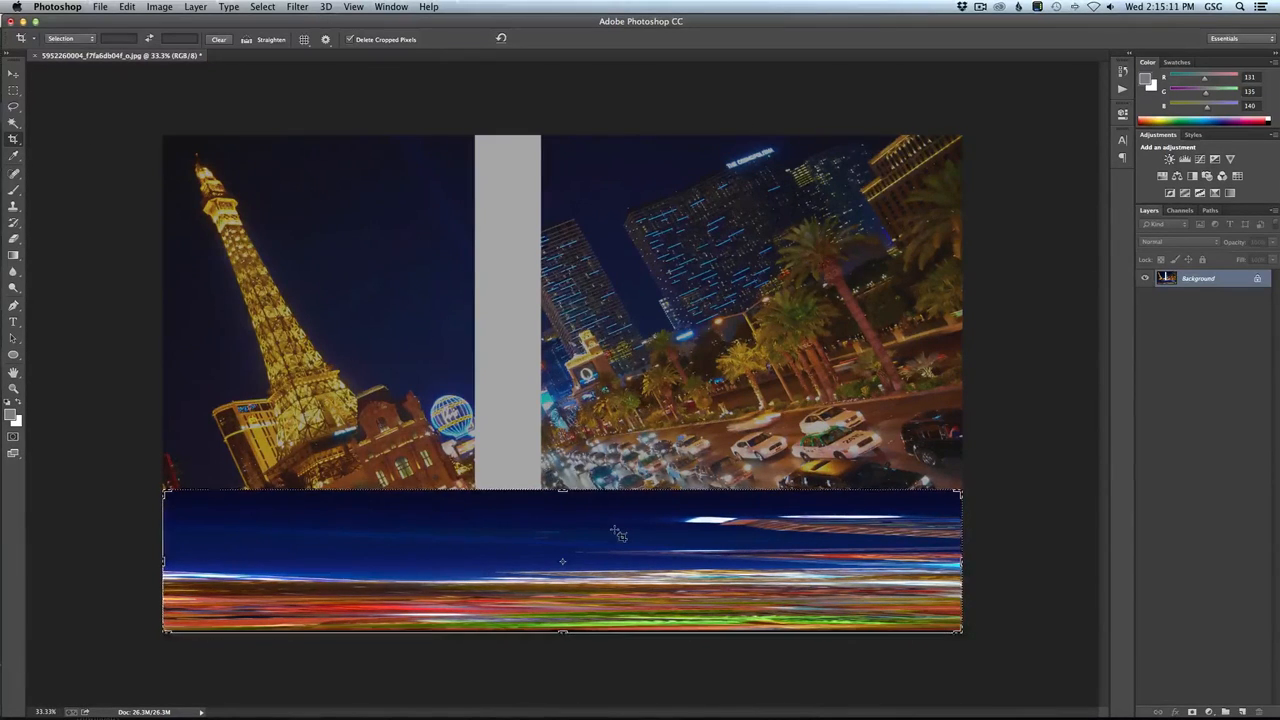
{"action": "double_click", "coordinate": [560, 530]}
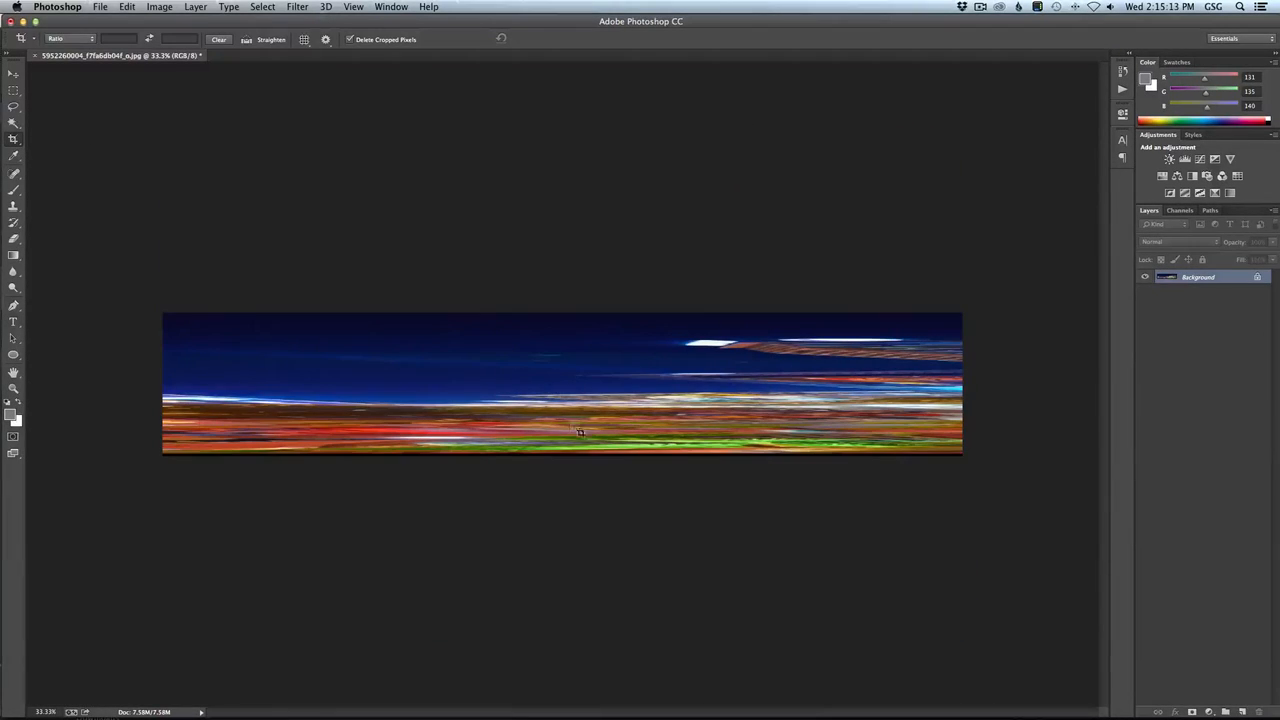
{"action": "key", "text": "v"}
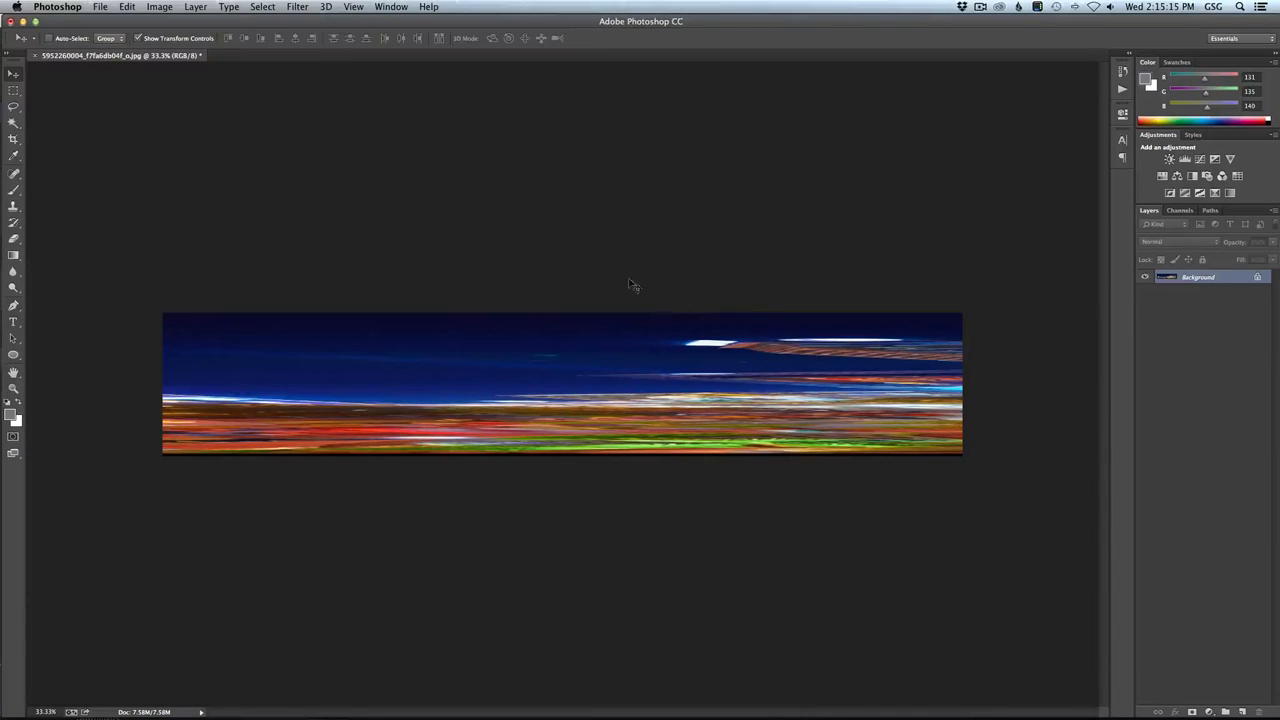
{"action": "key", "text": "c"}
{"action": "left_click_drag", "start_coordinate": [571, 317], "coordinate": [566, 350]}
{"action": "key", "text": "Return"}
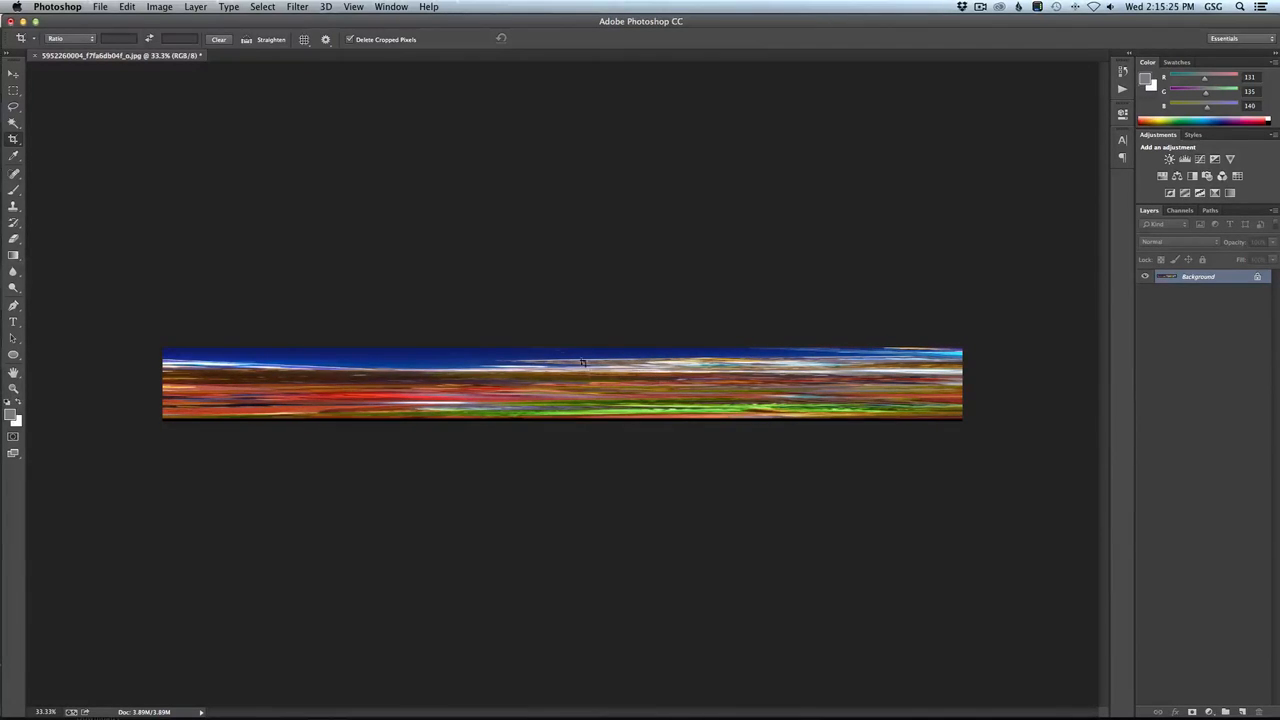
Crop off the thin black edge along the streaked band's lower border.
{"action": "left_click", "coordinate": [555, 344]}
{"action": "left_click_drag", "start_coordinate": [562, 420], "coordinate": [563, 418]}
{"action": "key", "text": "Return"}
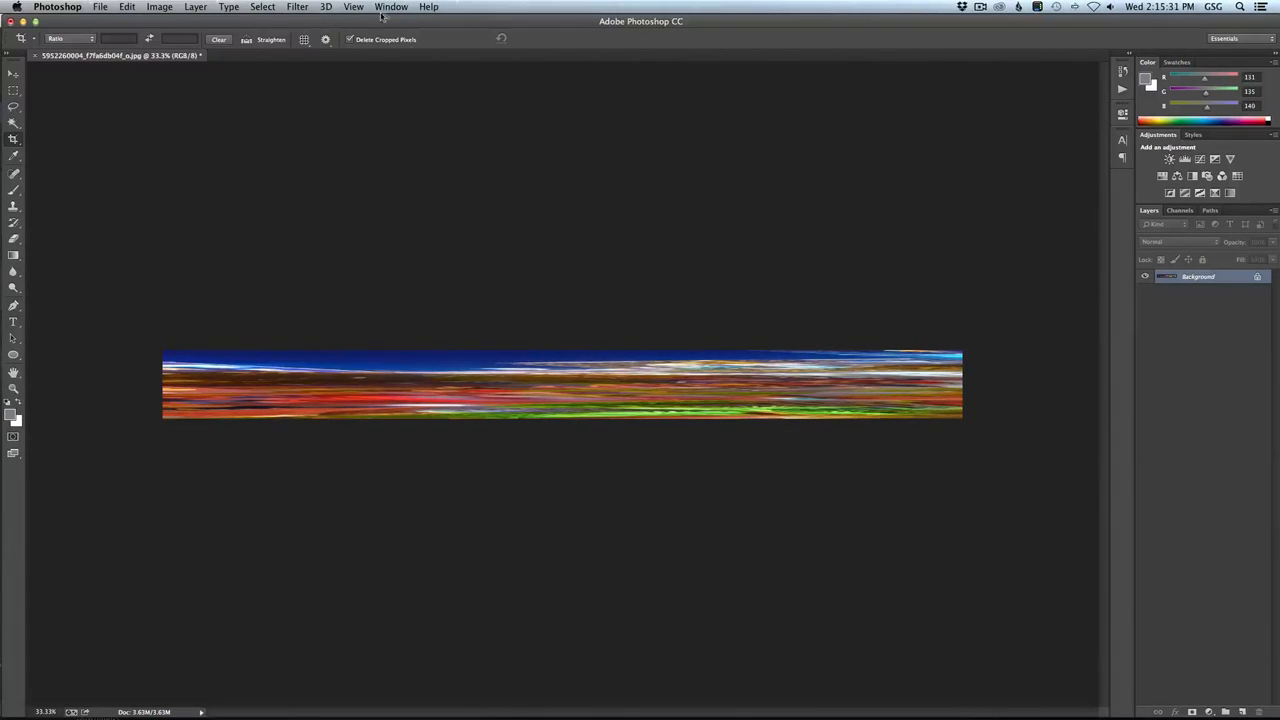
Resize the image to 200 percent width while keeping the height at 100 percent, with width and height unlinked.
{"action": "left_click", "coordinate": [160, 7]}
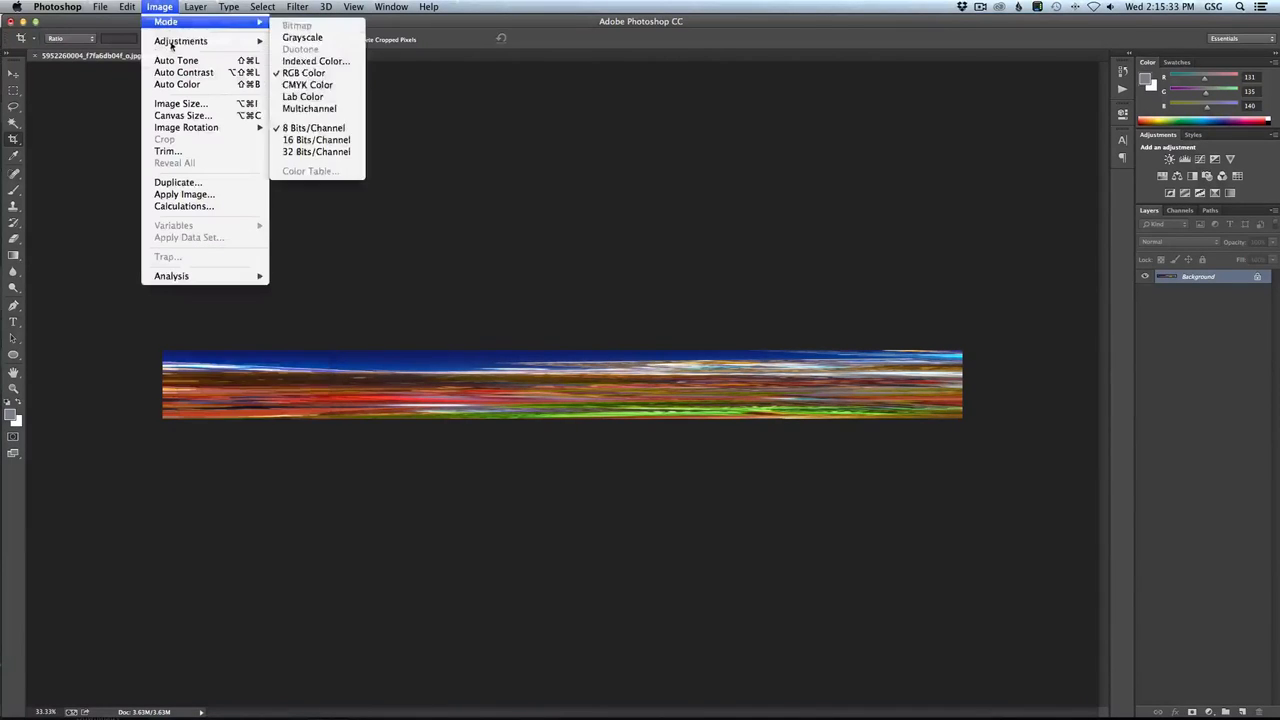
{"action": "mouse_move", "coordinate": [171, 42]}
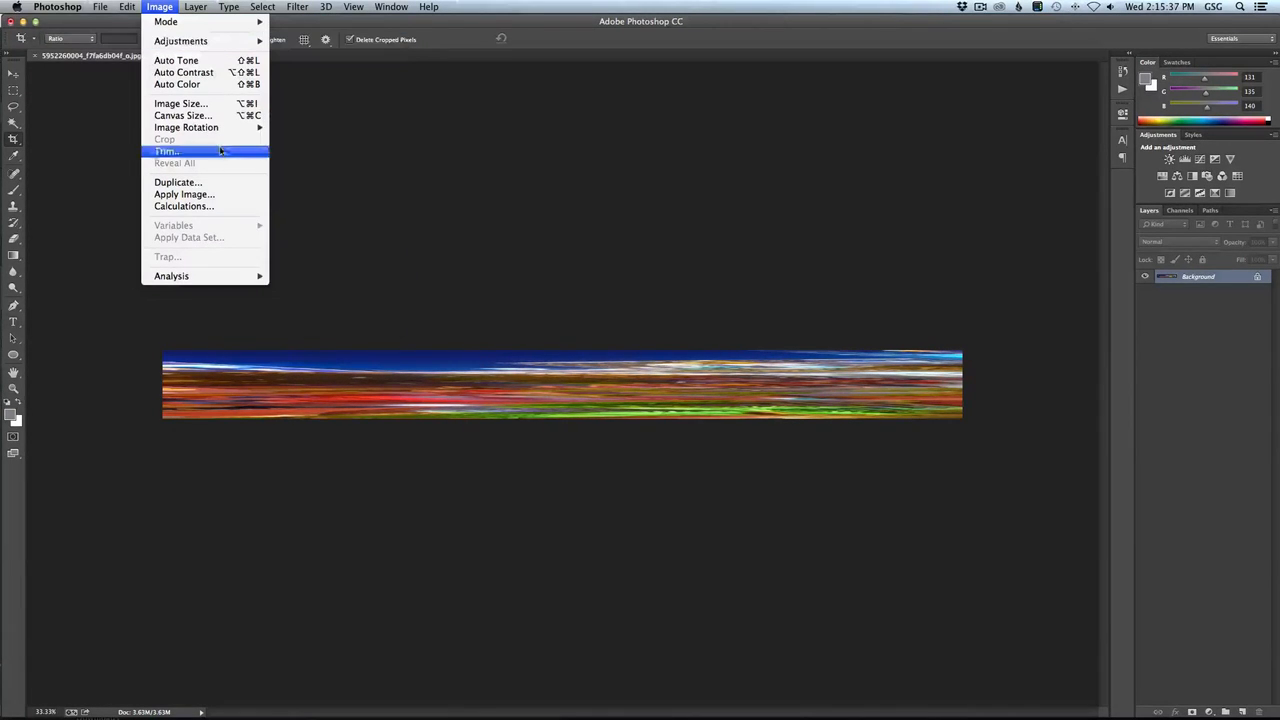
{"action": "mouse_move", "coordinate": [211, 133]}
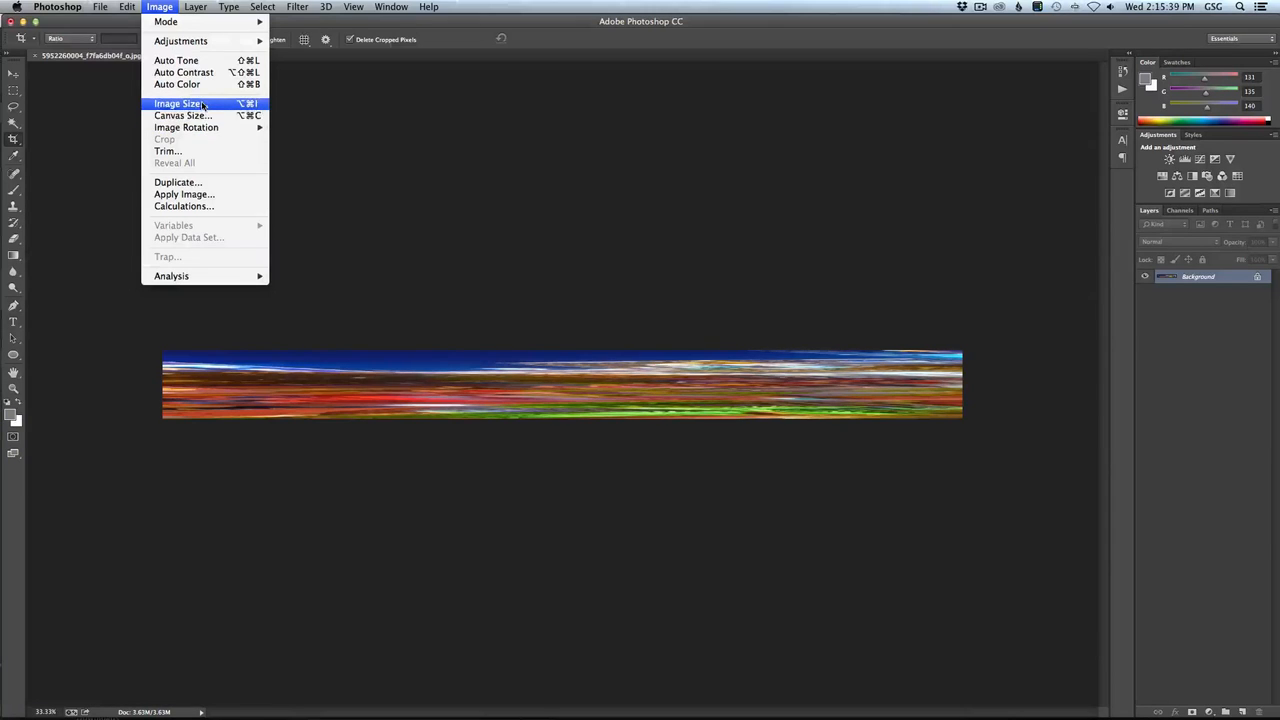
{"action": "left_click", "coordinate": [190, 103]}
{"action": "left_click", "coordinate": [409, 174]}
{"action": "type", "text": "200"}
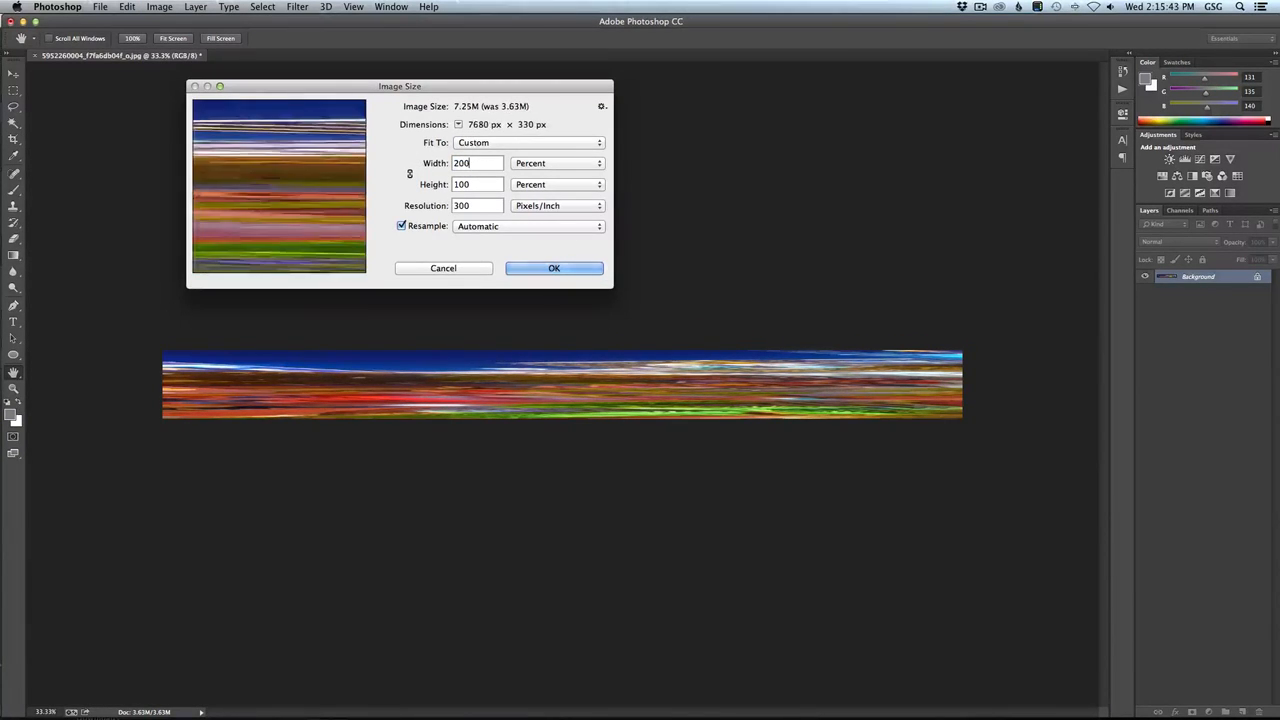
{"action": "key", "text": "Return"}
{"action": "key", "text": "z"}
{"action": "left_click", "coordinate": [543, 374], "text": "alt"}
{"action": "left_click", "coordinate": [502, 382], "text": "alt"}
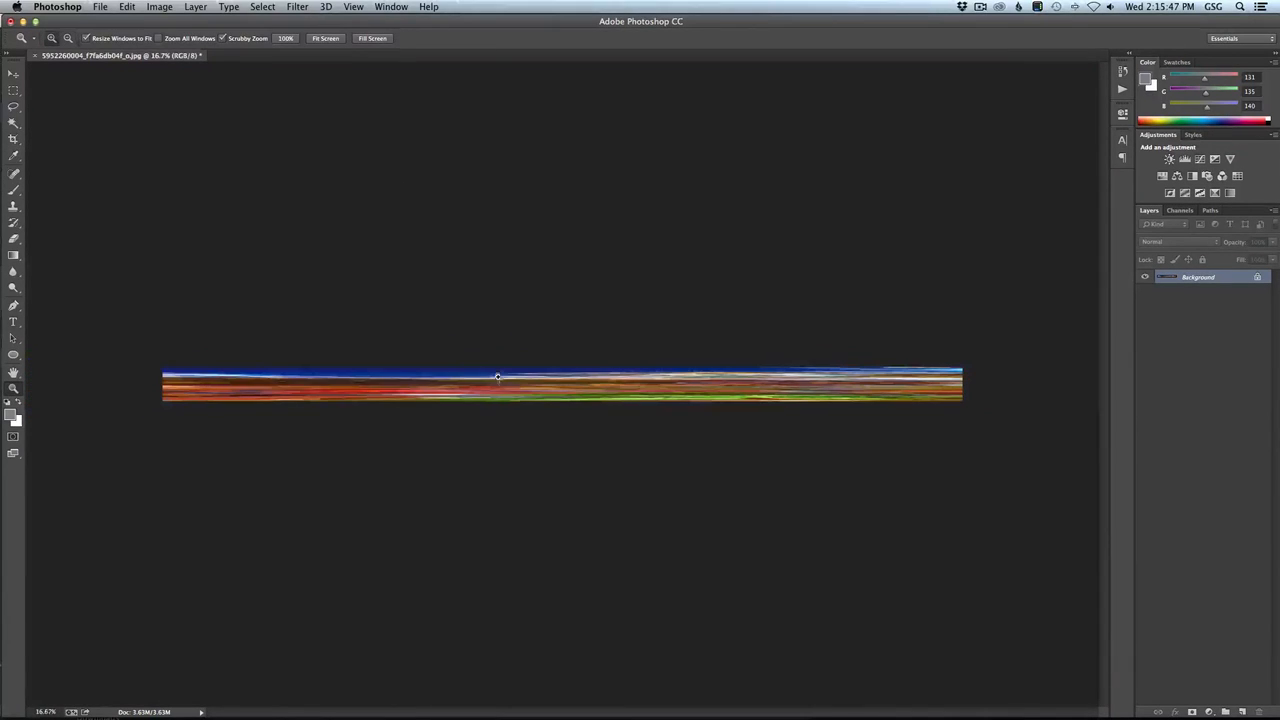
Apply a Motion Blur at angle 0° with a long distance to smooth the streaks horizontally.
{"action": "left_click", "coordinate": [297, 6]}
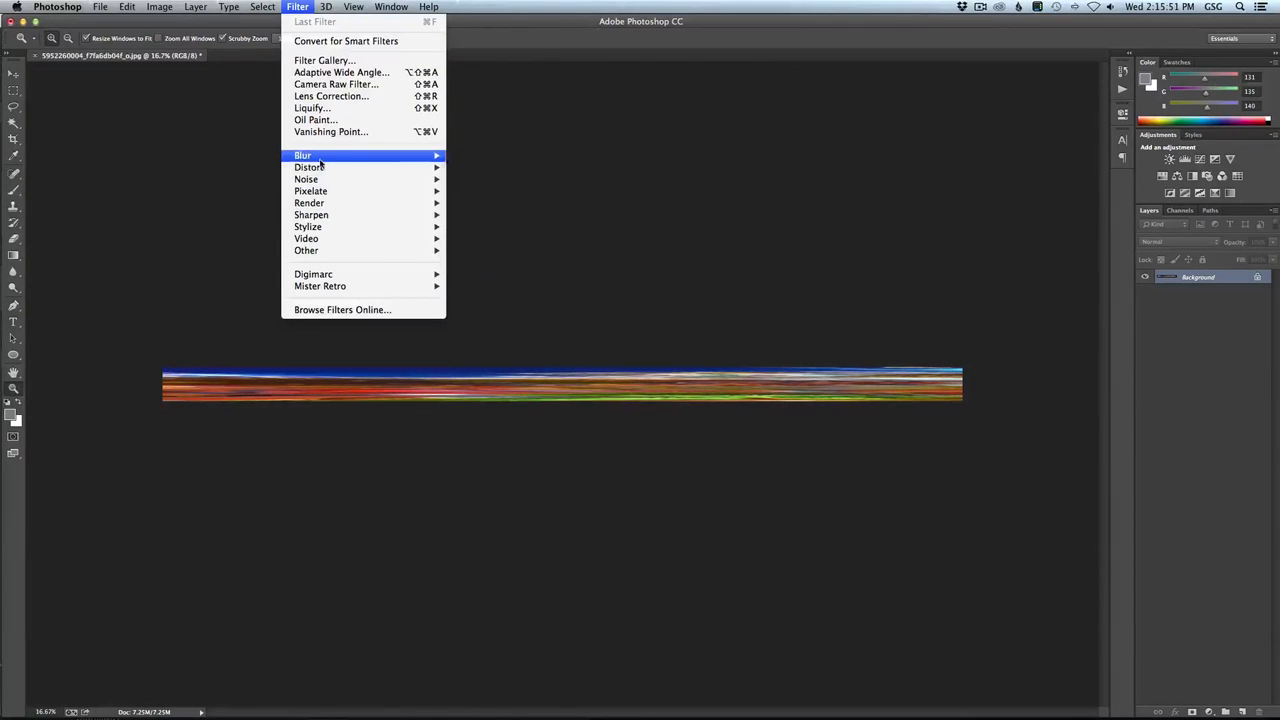
{"action": "mouse_move", "coordinate": [320, 163]}
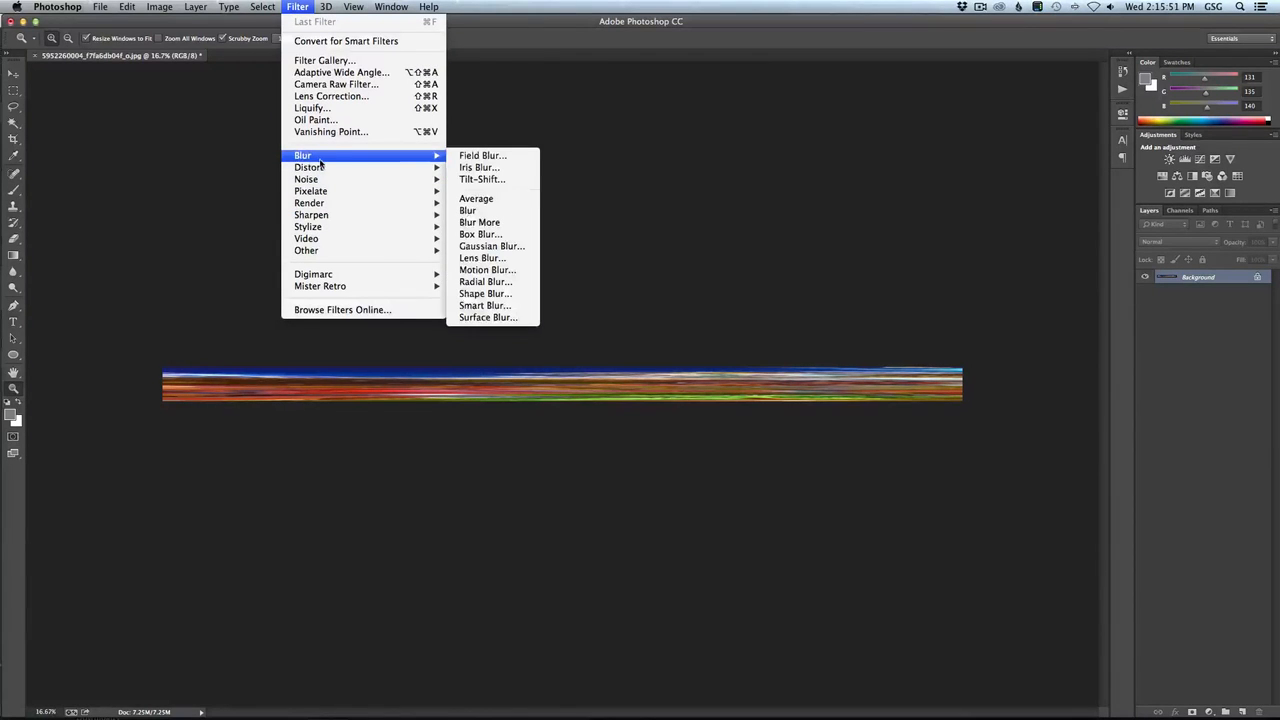
{"action": "left_click", "coordinate": [502, 270]}
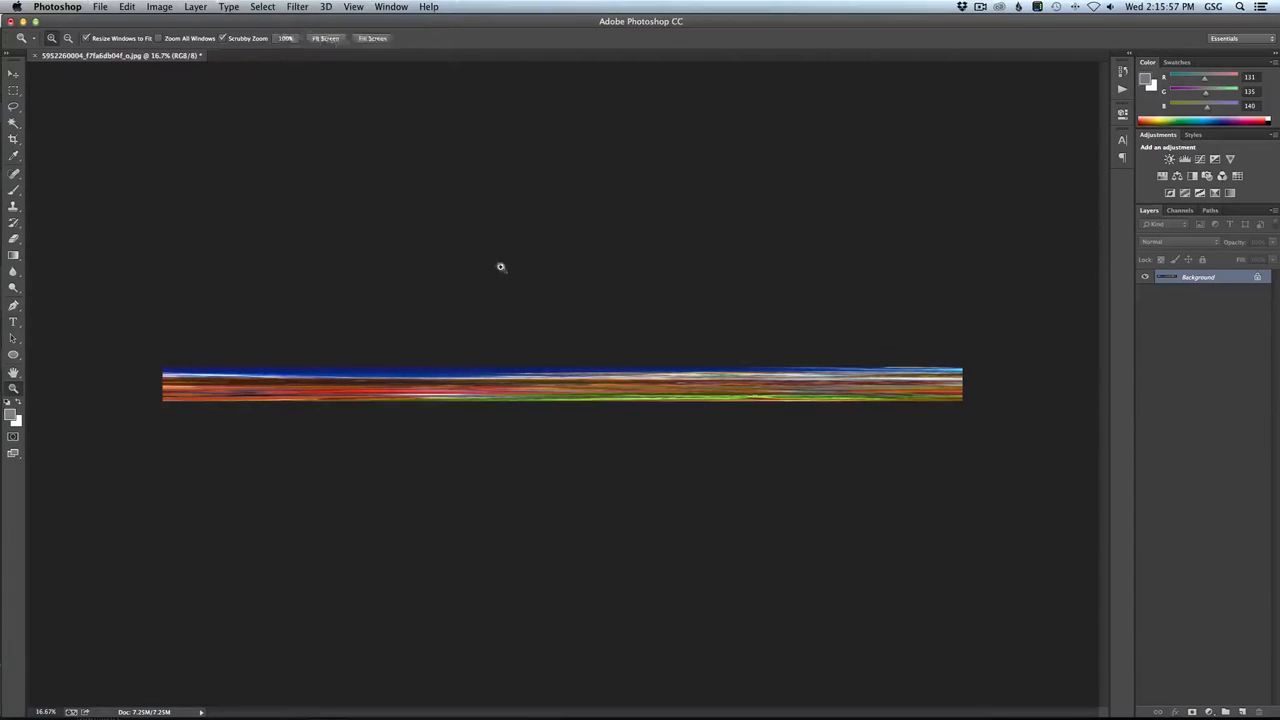
{"action": "left_click_drag", "start_coordinate": [551, 452], "coordinate": [694, 449]}
{"action": "mouse_move", "coordinate": [610, 455]}
{"action": "left_mouse_down"}
{"action": "mouse_move", "coordinate": [596, 454]}
{"action": "mouse_move", "coordinate": [615, 452]}
{"action": "left_mouse_up"}
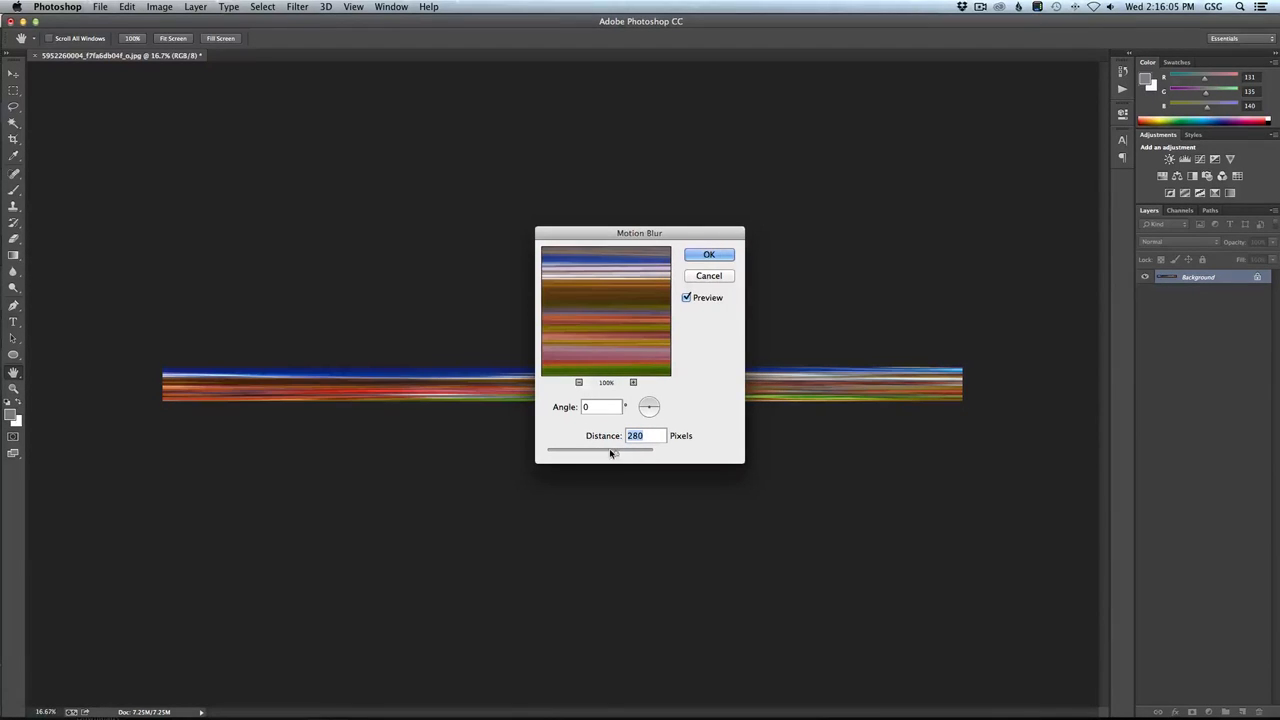
{"action": "left_click_drag", "start_coordinate": [615, 452], "coordinate": [577, 451]}
{"action": "left_click_drag", "start_coordinate": [589, 453], "coordinate": [601, 453]}
{"action": "left_click", "coordinate": [690, 258]}
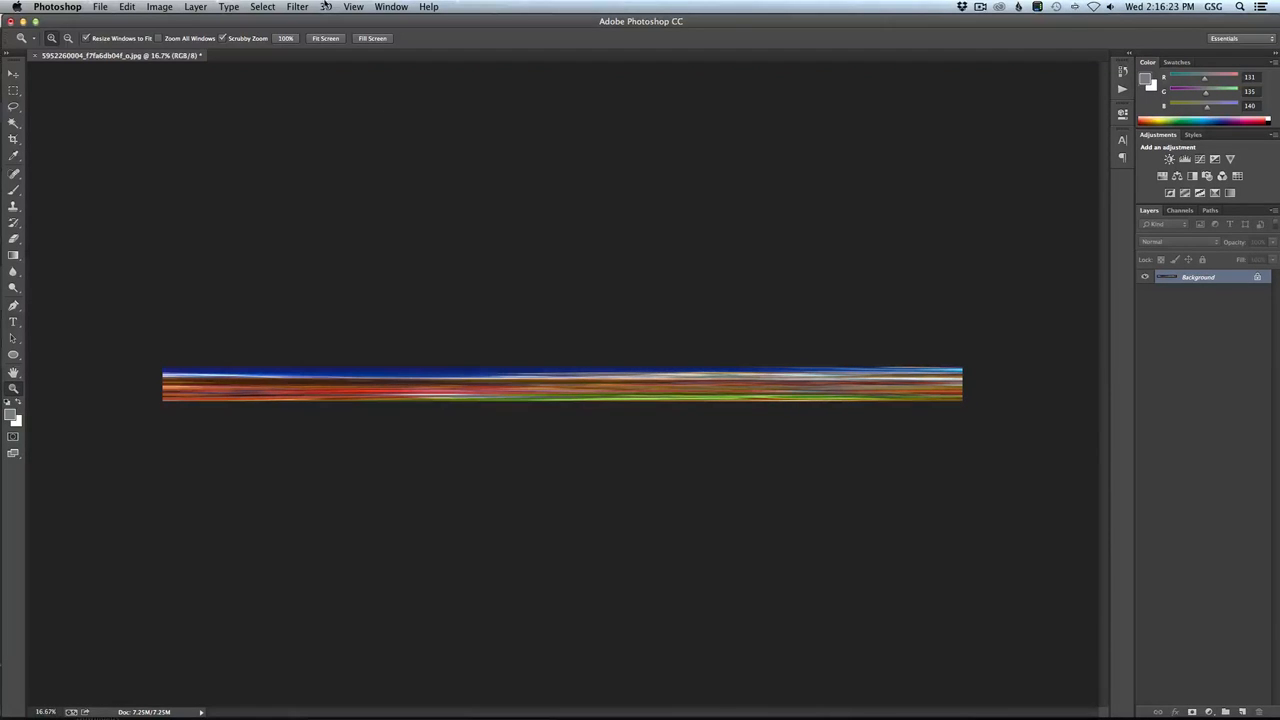
Select and copy the whole image, and offset it +4012 px horizontally and +161 px vertically with Wrap Around.
{"action": "key", "text": "super+a"}
{"action": "left_click", "coordinate": [348, 6]}
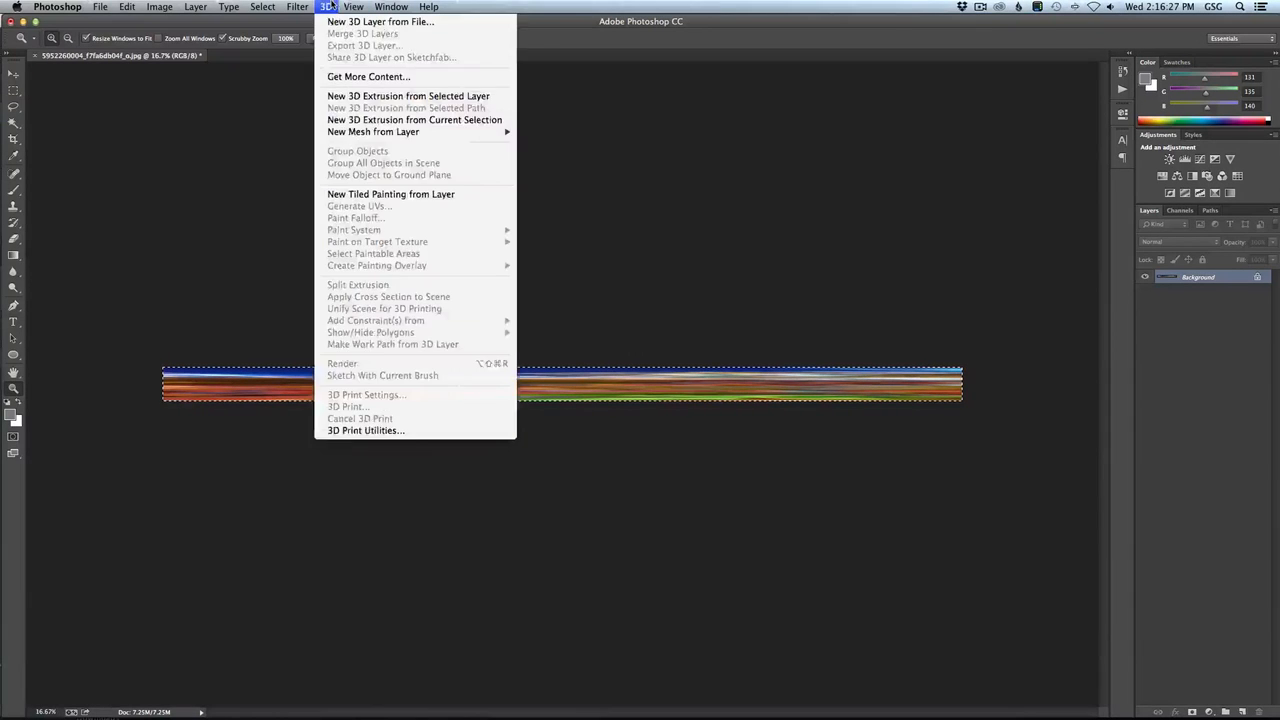
{"action": "mouse_move", "coordinate": [309, 7]}
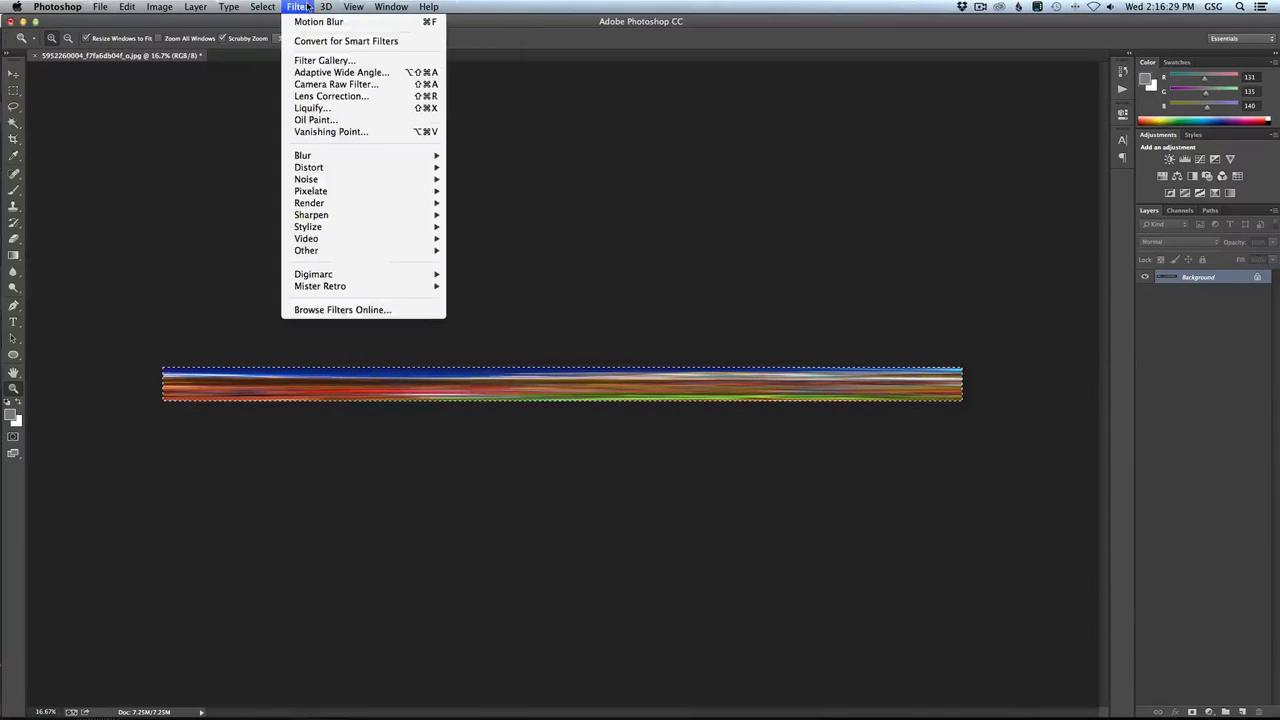
{"action": "mouse_move", "coordinate": [317, 251]}
{"action": "left_click", "coordinate": [482, 299]}
{"action": "left_click_drag", "start_coordinate": [614, 315], "coordinate": [685, 546]}
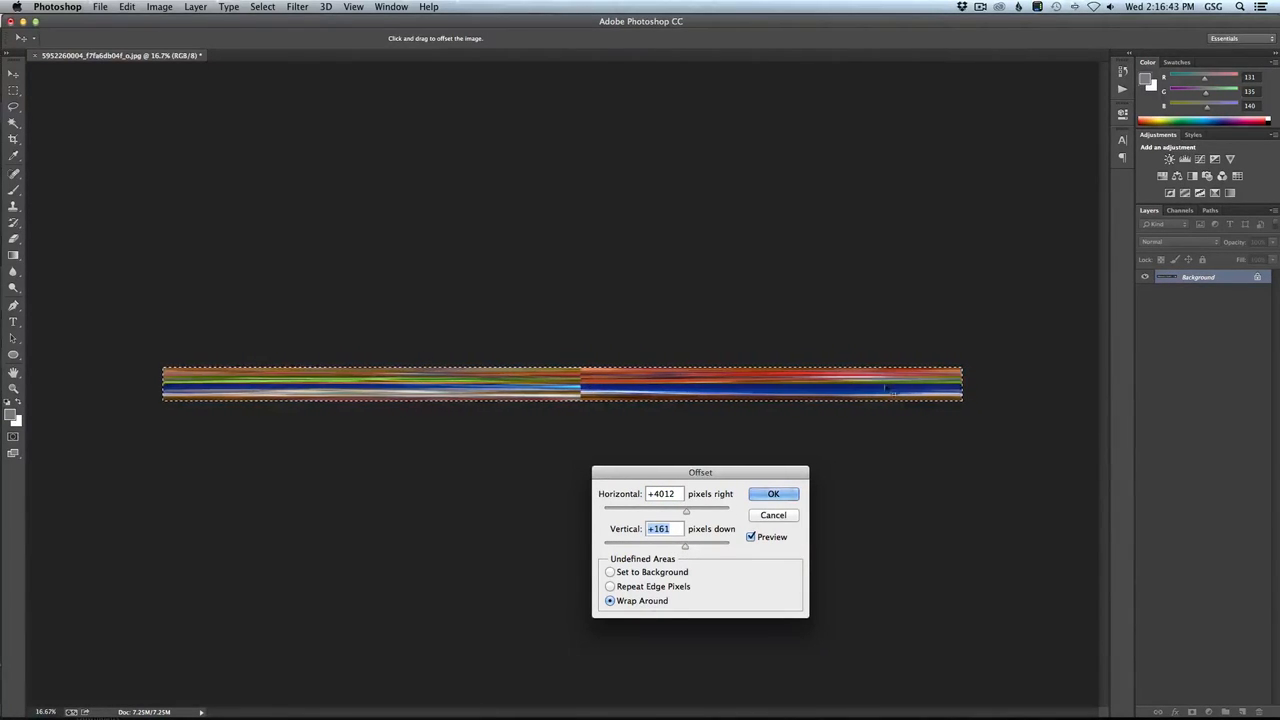
{"action": "left_click", "coordinate": [760, 494]}
Paste the un-offset copy as a new layer and mask it to a narrow full-height block covering the vertical seam.
{"action": "key", "text": "z"}
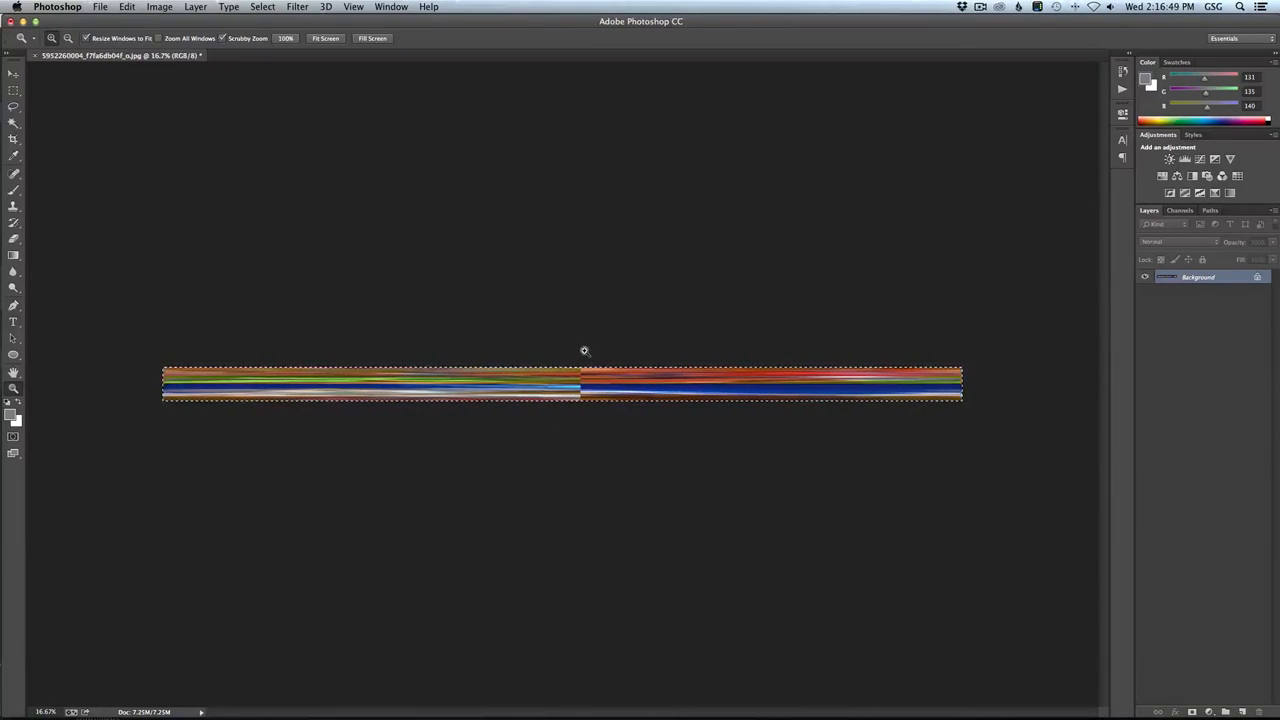
{"action": "key", "text": "m"}
{"action": "key", "text": "super+d"}
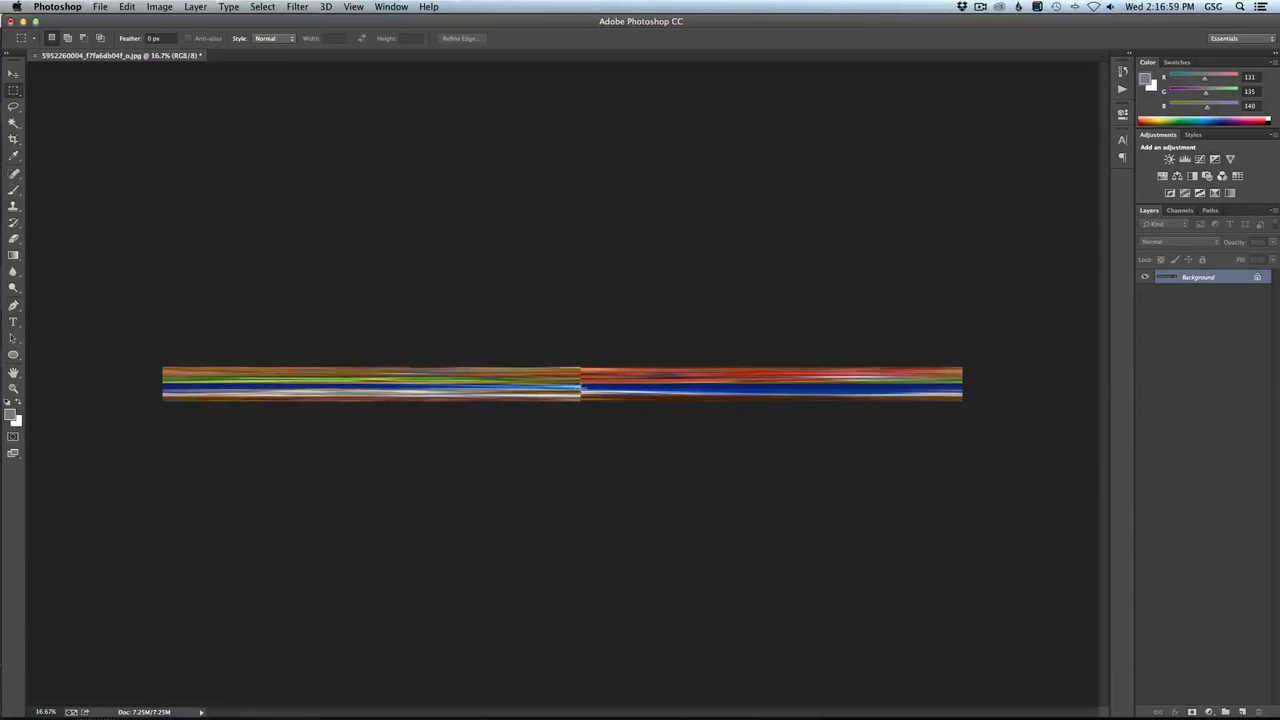
{"action": "key", "text": "super+v"}
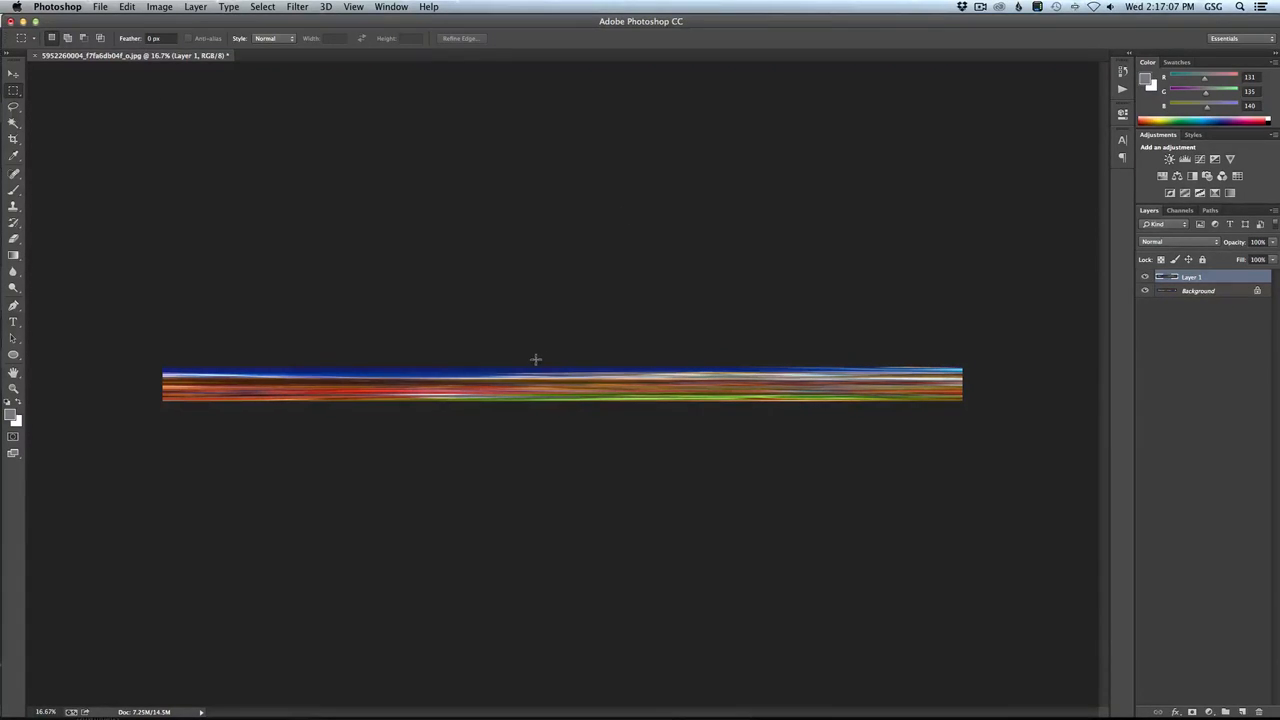
{"action": "left_click_drag", "start_coordinate": [530, 358], "coordinate": [616, 478]}
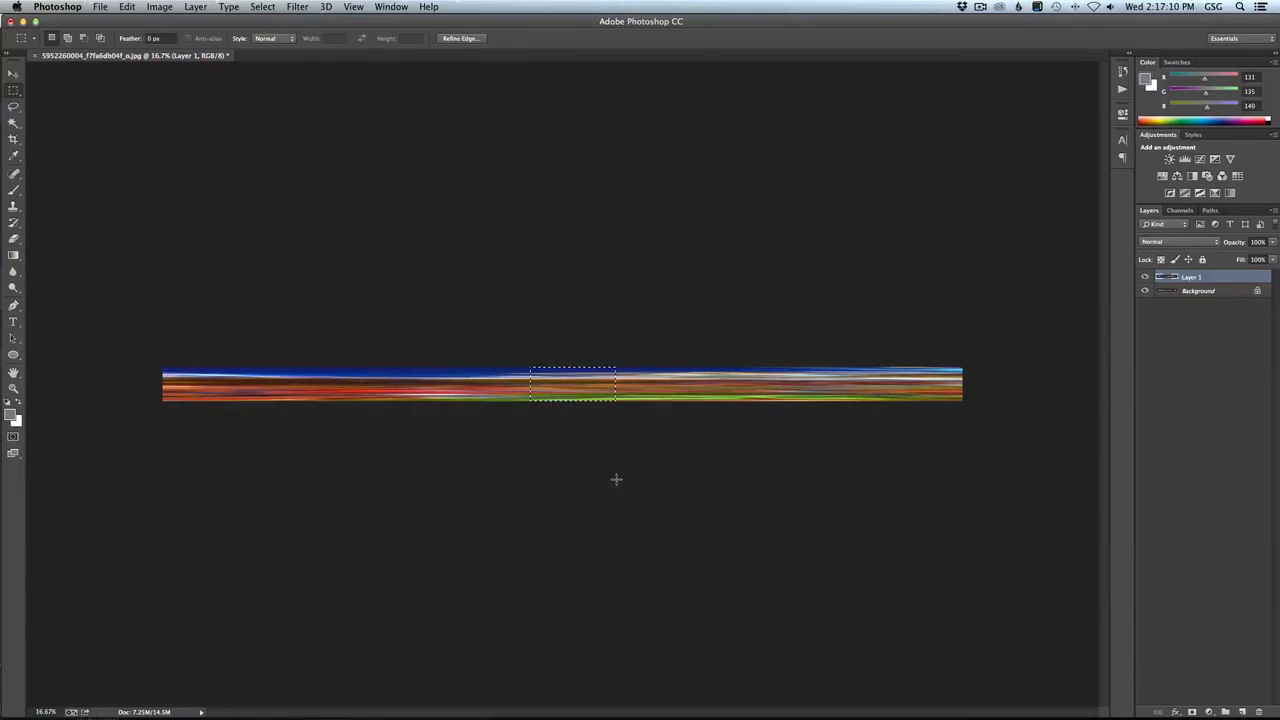
{"action": "left_click", "coordinate": [1192, 712]}
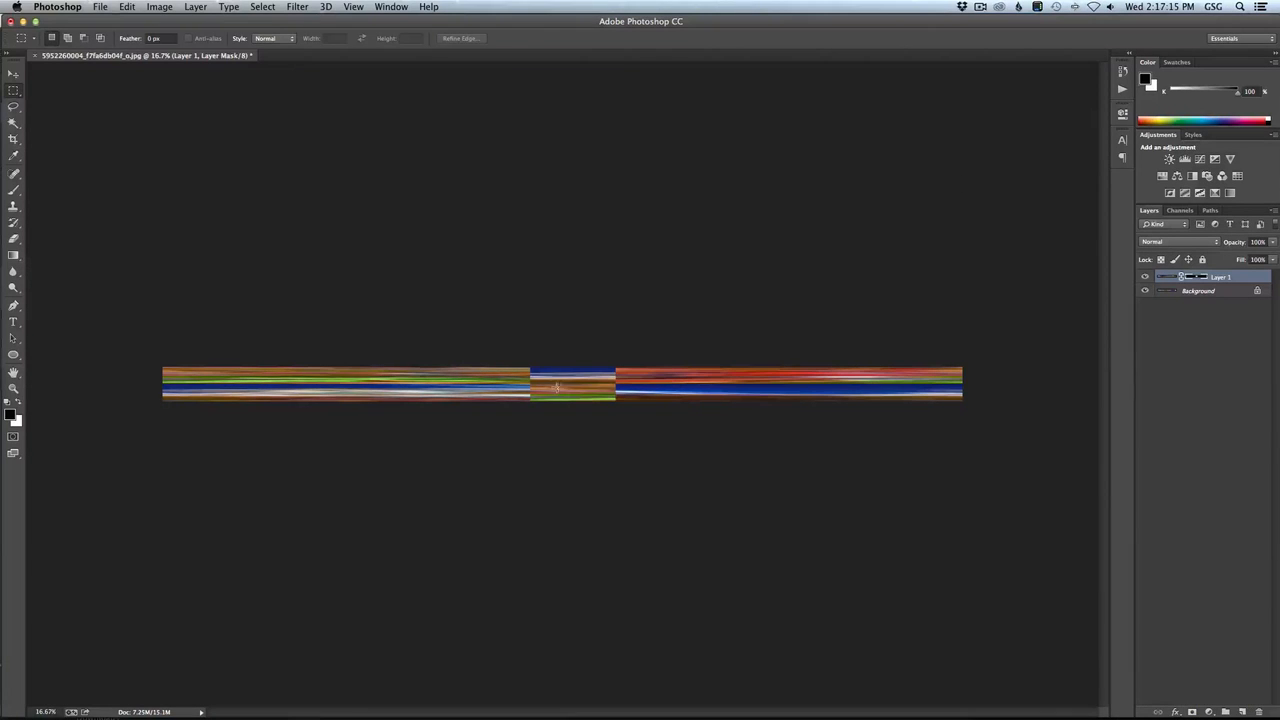
Soften the edges of Layer 1's mask with a Gaussian Blur of 176.5 pixels.
{"action": "key", "text": "z"}
{"action": "left_click", "coordinate": [579, 386]}
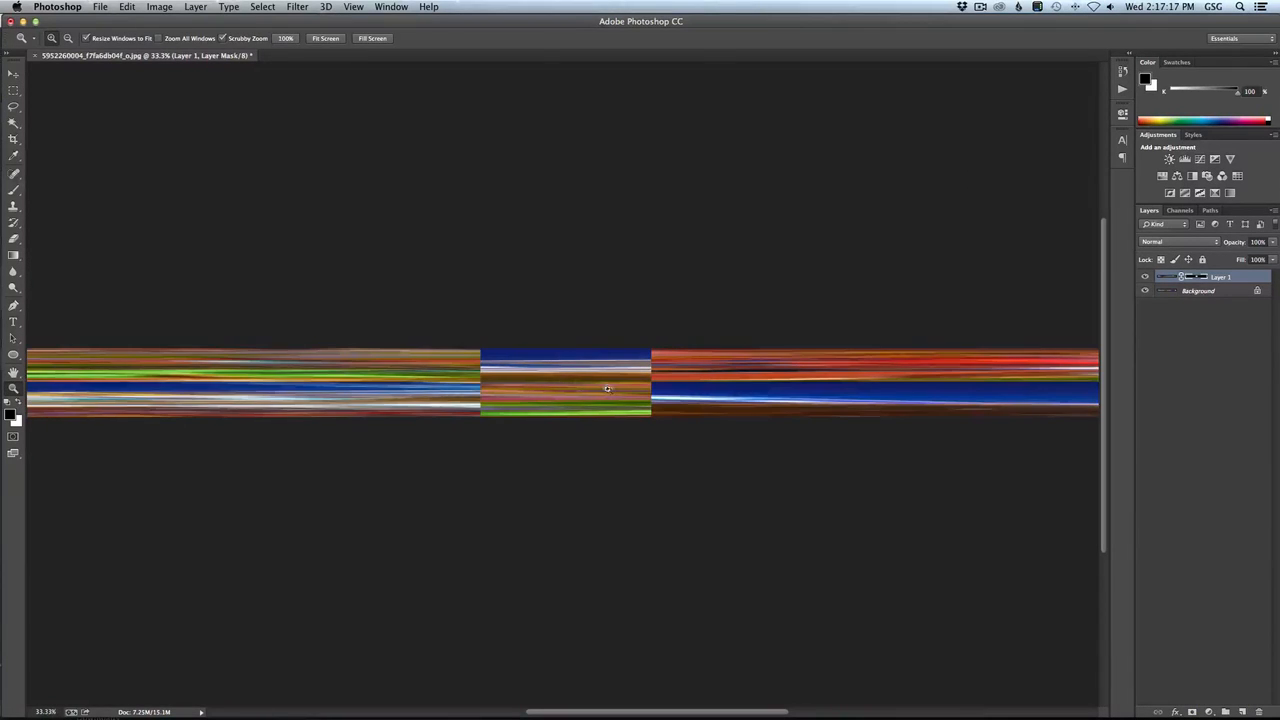
{"action": "key", "text": "super+2"}
{"action": "left_click", "coordinate": [1195, 277]}
{"action": "left_click", "coordinate": [297, 7]}
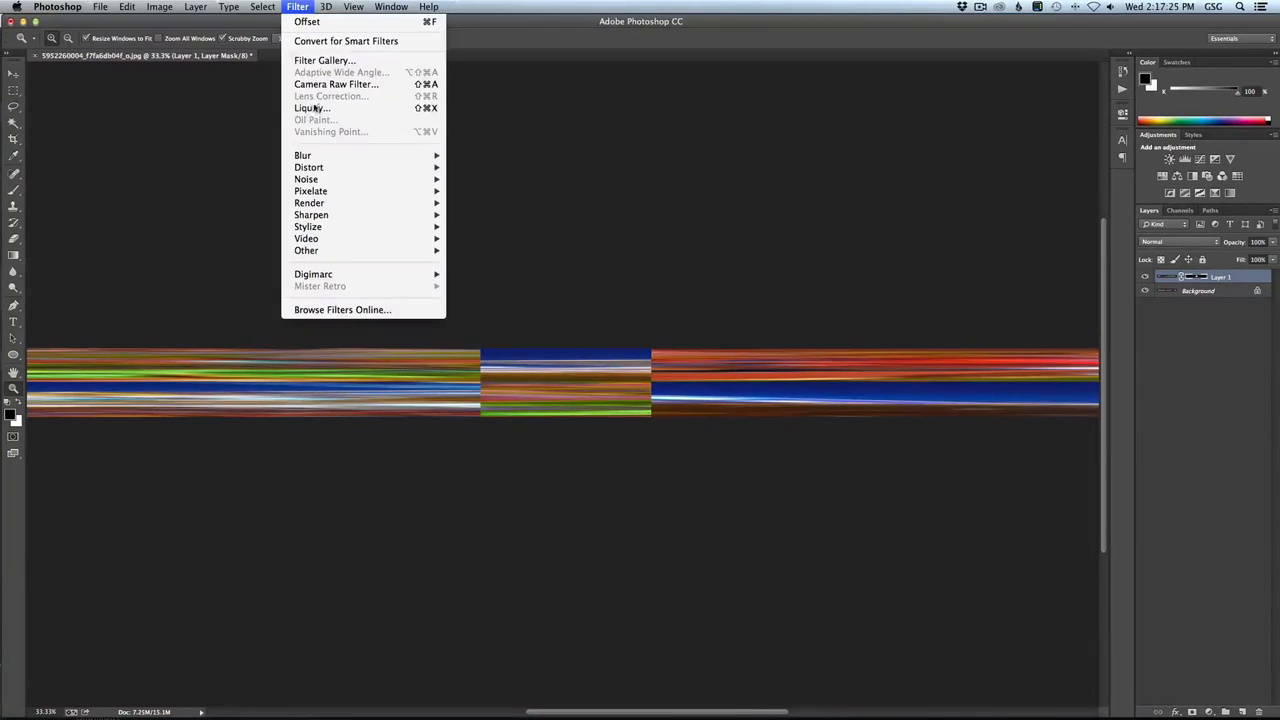
{"action": "mouse_move", "coordinate": [310, 155]}
{"action": "left_click", "coordinate": [490, 246]}
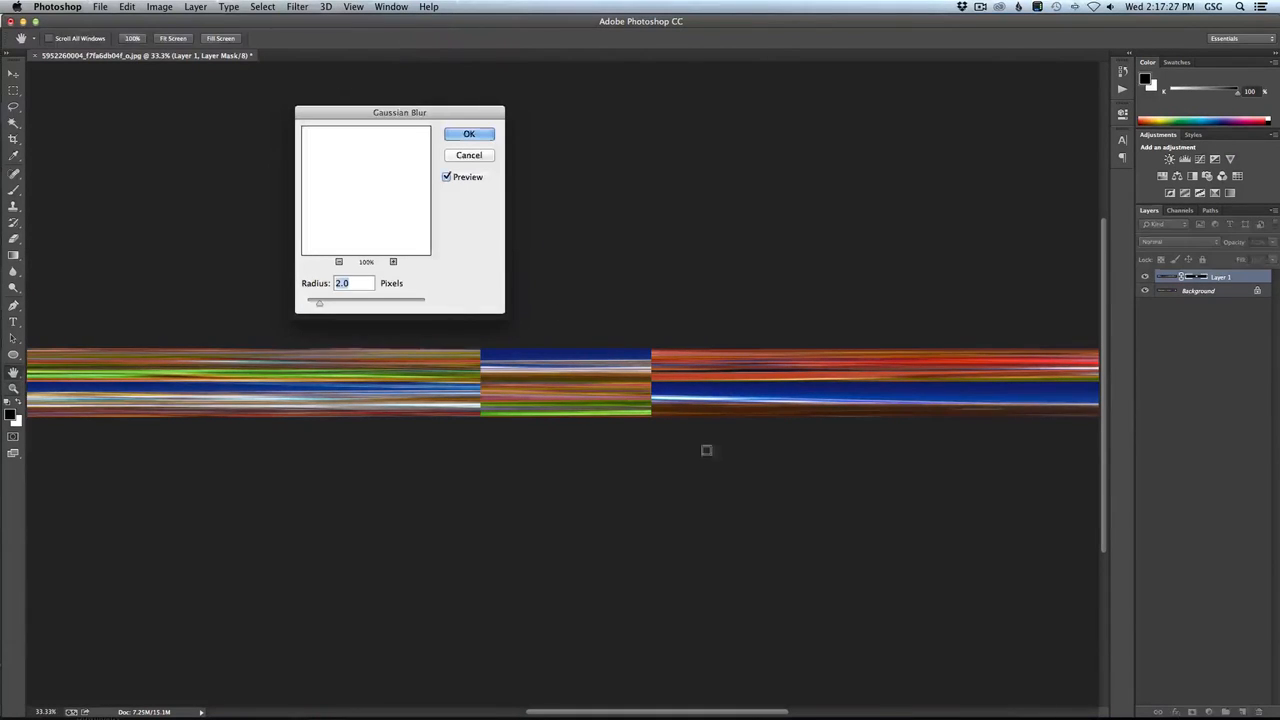
{"action": "left_click_drag", "start_coordinate": [370, 303], "coordinate": [400, 304]}
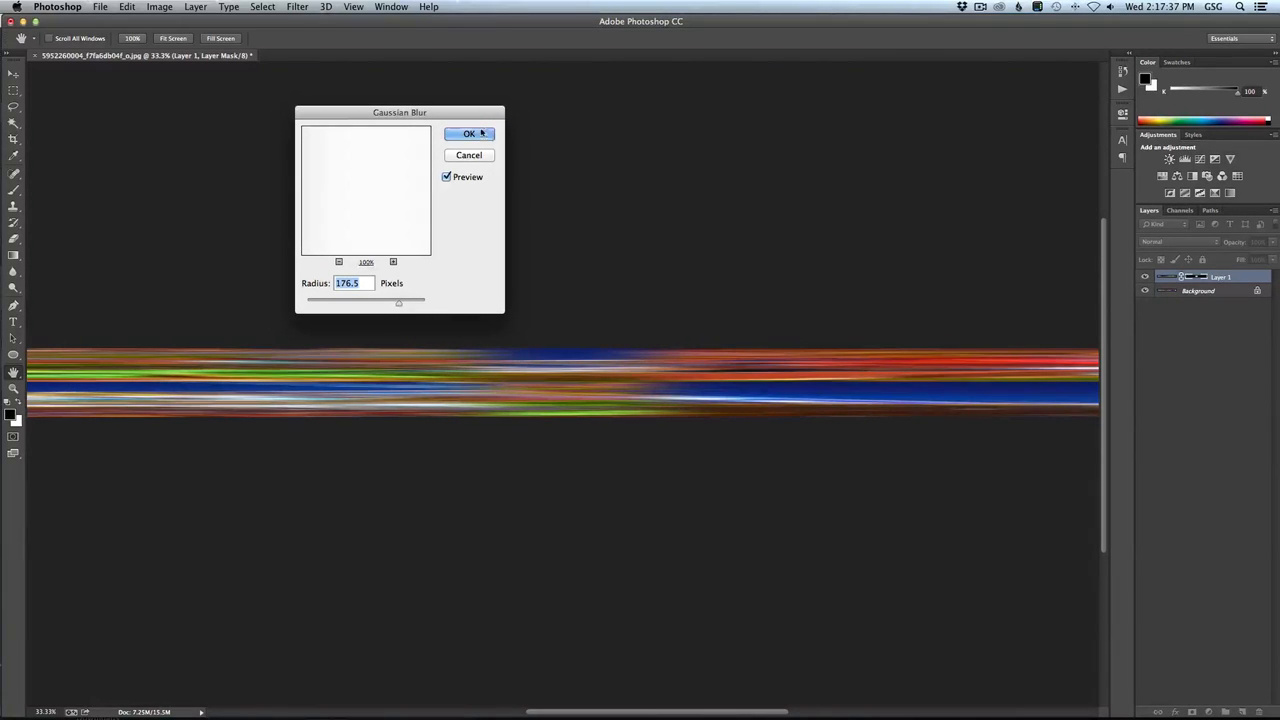
{"action": "left_click", "coordinate": [470, 135]}
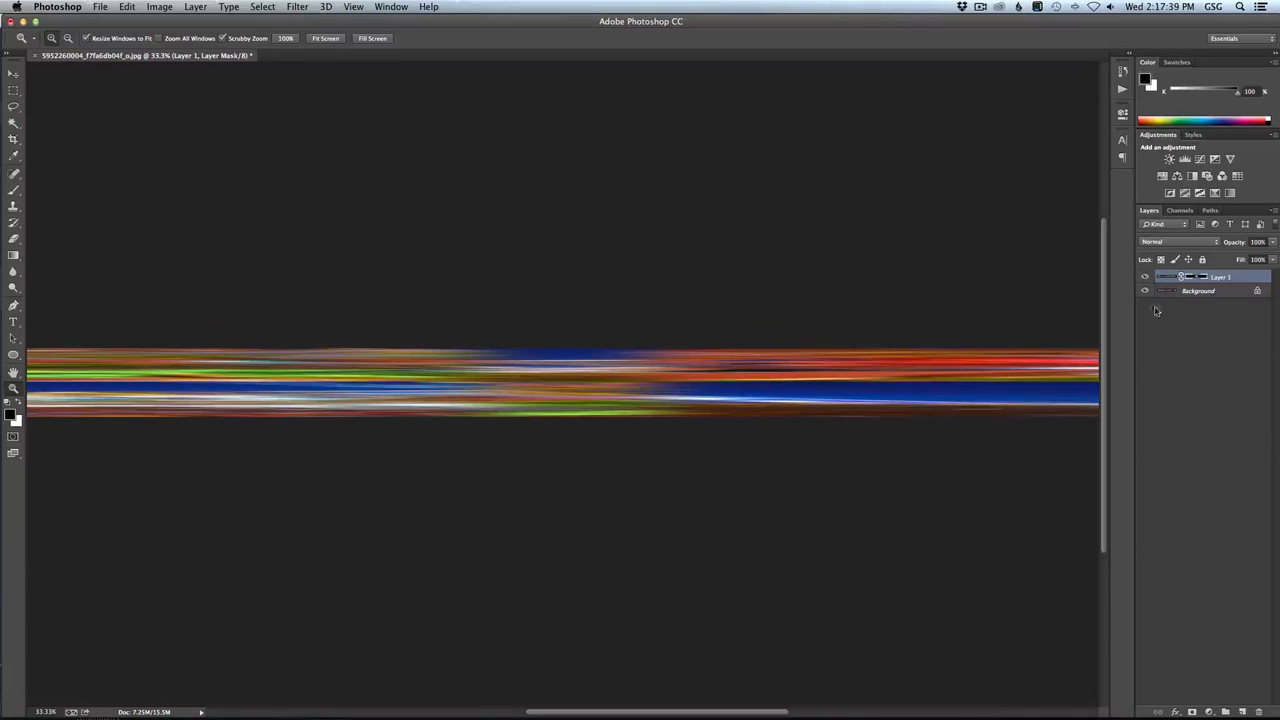
Display Layer 1's mask alone, stretch its white gradient horizontally from the centre to about 2.5 times its width, and return to the layer image.
{"action": "left_click", "coordinate": [622, 370], "text": "alt"}
{"action": "left_click", "coordinate": [632, 354], "text": "alt"}
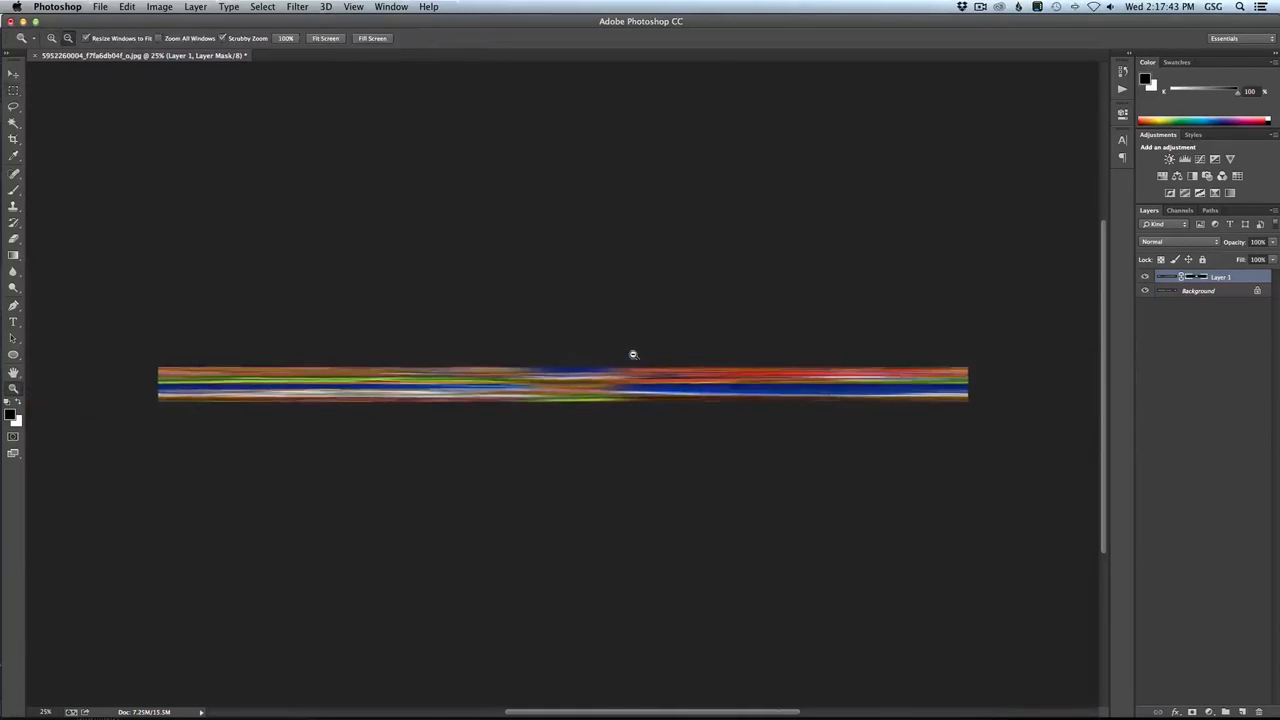
{"action": "key", "text": "m"}
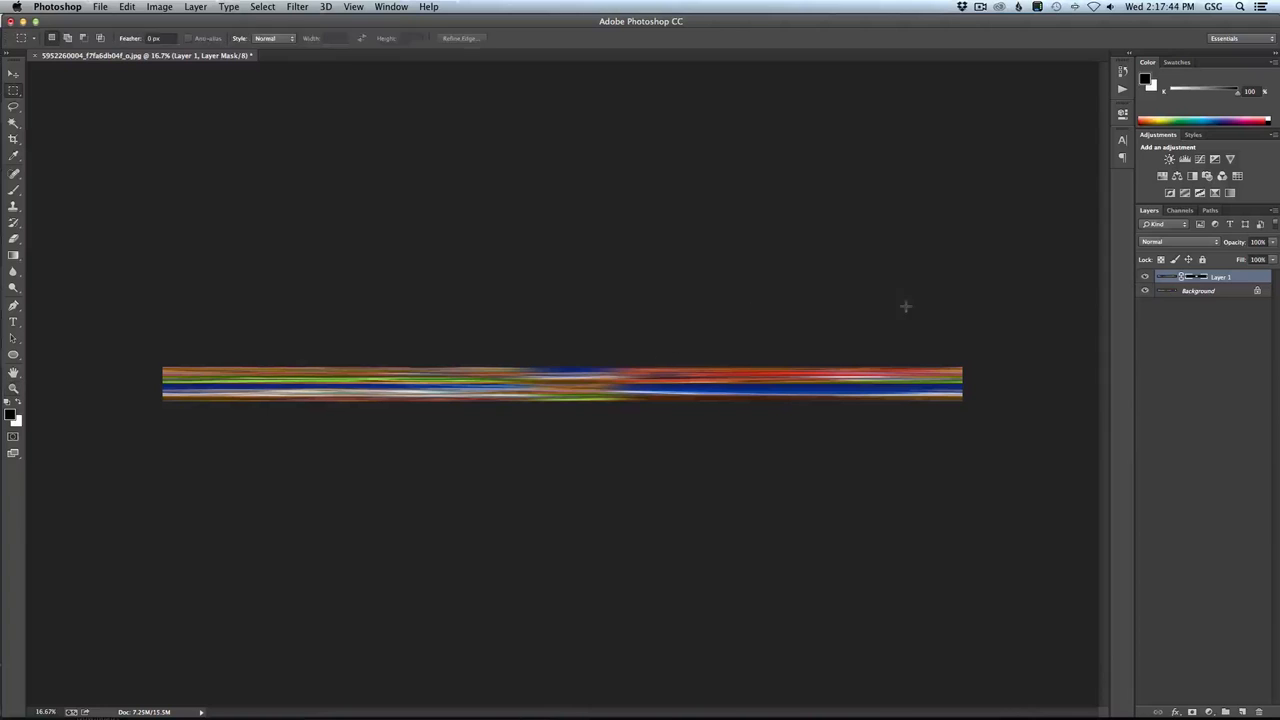
{"action": "left_click", "coordinate": [1199, 279], "text": "alt"}
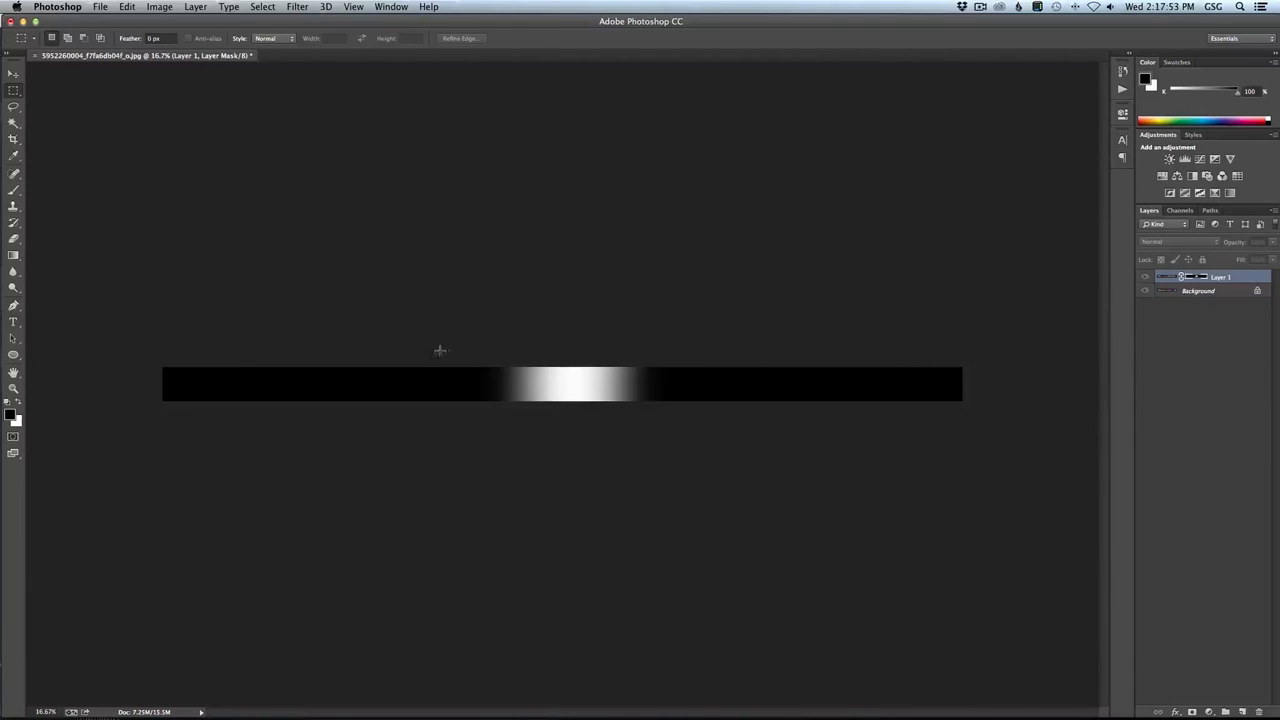
{"action": "left_click_drag", "start_coordinate": [481, 346], "coordinate": [660, 495]}
{"action": "key", "text": "super+t"}
{"action": "left_click_drag", "start_coordinate": [659, 384], "coordinate": [797, 386], "text": "alt"}
{"action": "key", "text": "Return"}
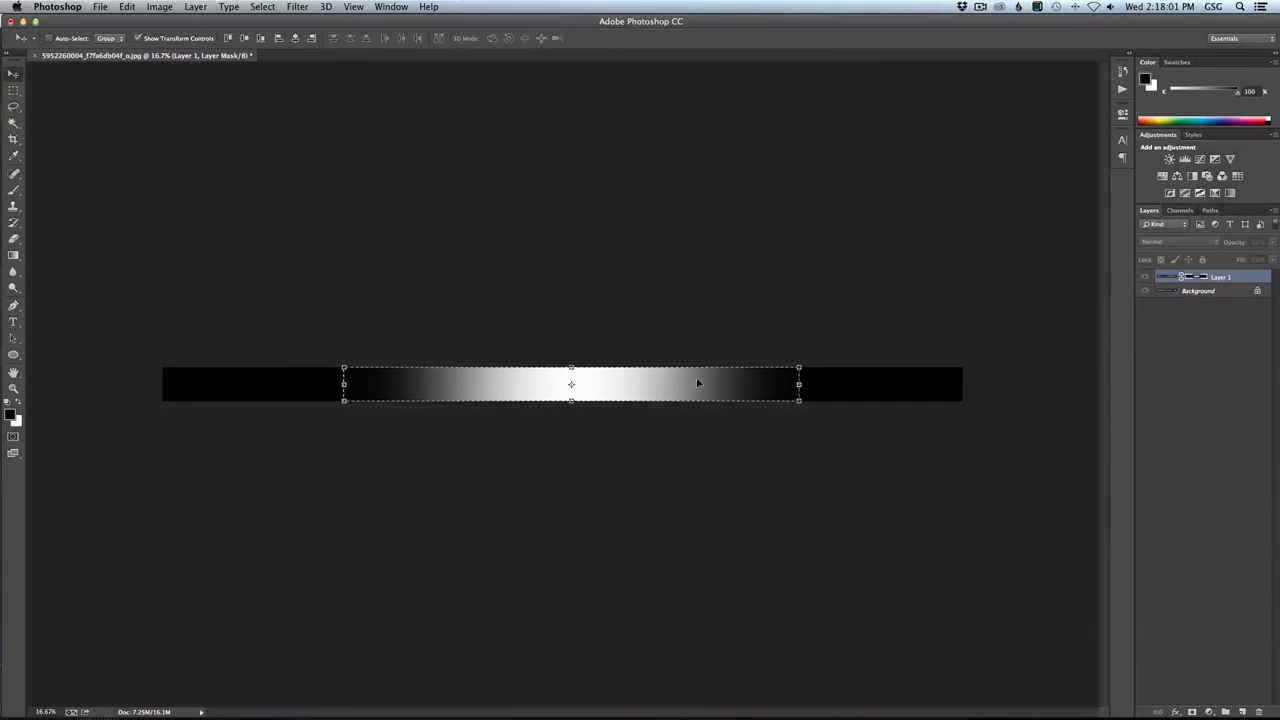
{"action": "key", "text": "m"}
{"action": "key", "text": "super+d"}
{"action": "left_click", "coordinate": [1168, 277]}
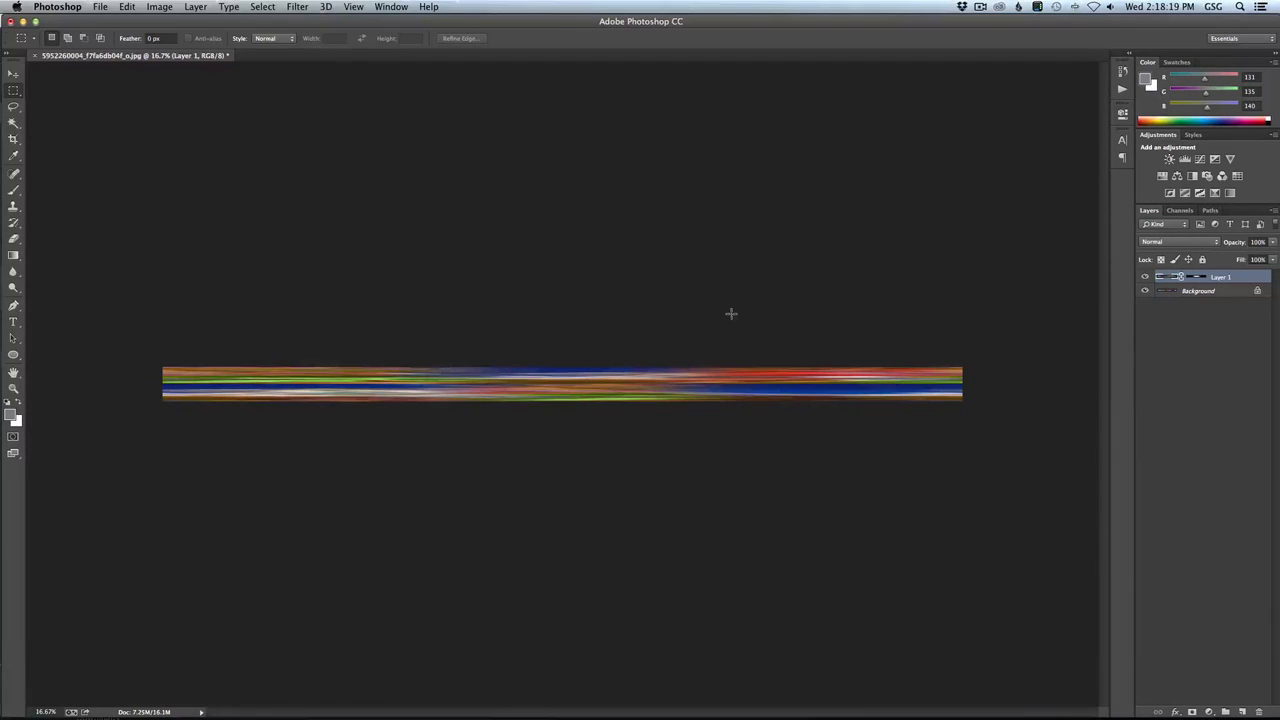
Merge Layer 1 into the background and offset the image +4012 px horizontally and -112 px vertically with Wrap Around.
{"action": "key", "text": "super+e"}
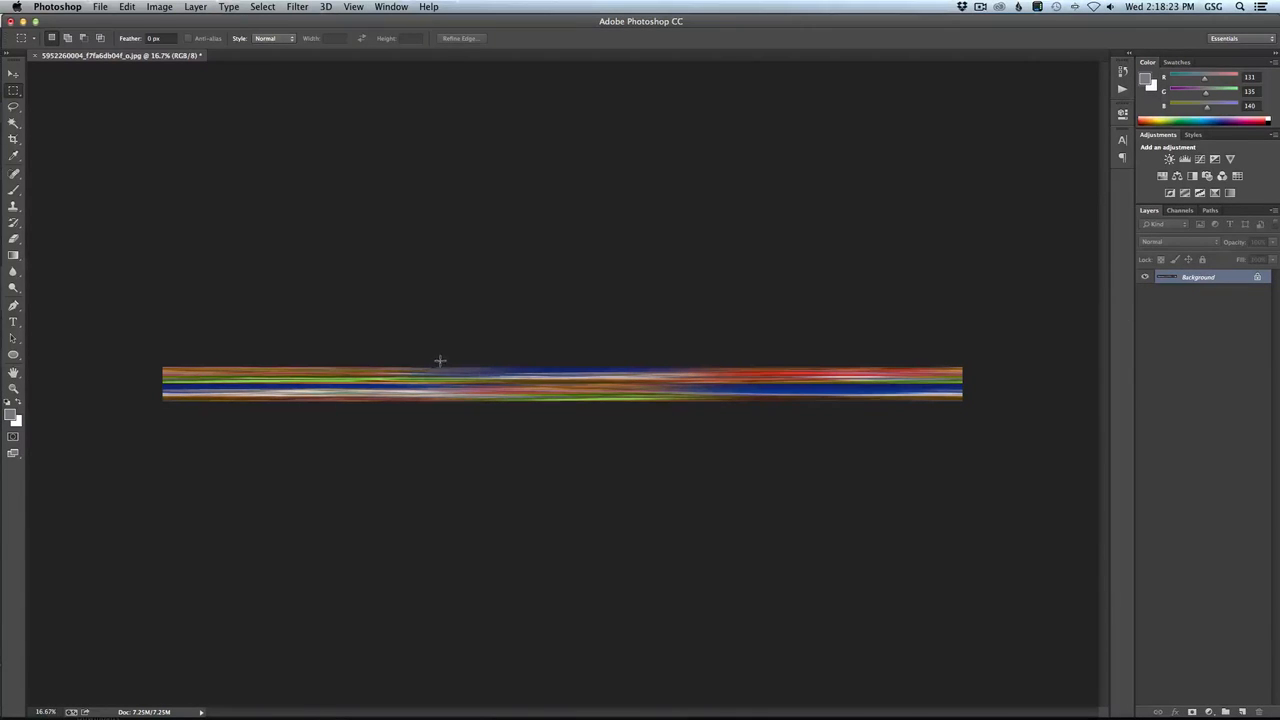
{"action": "left_click", "coordinate": [279, 6]}
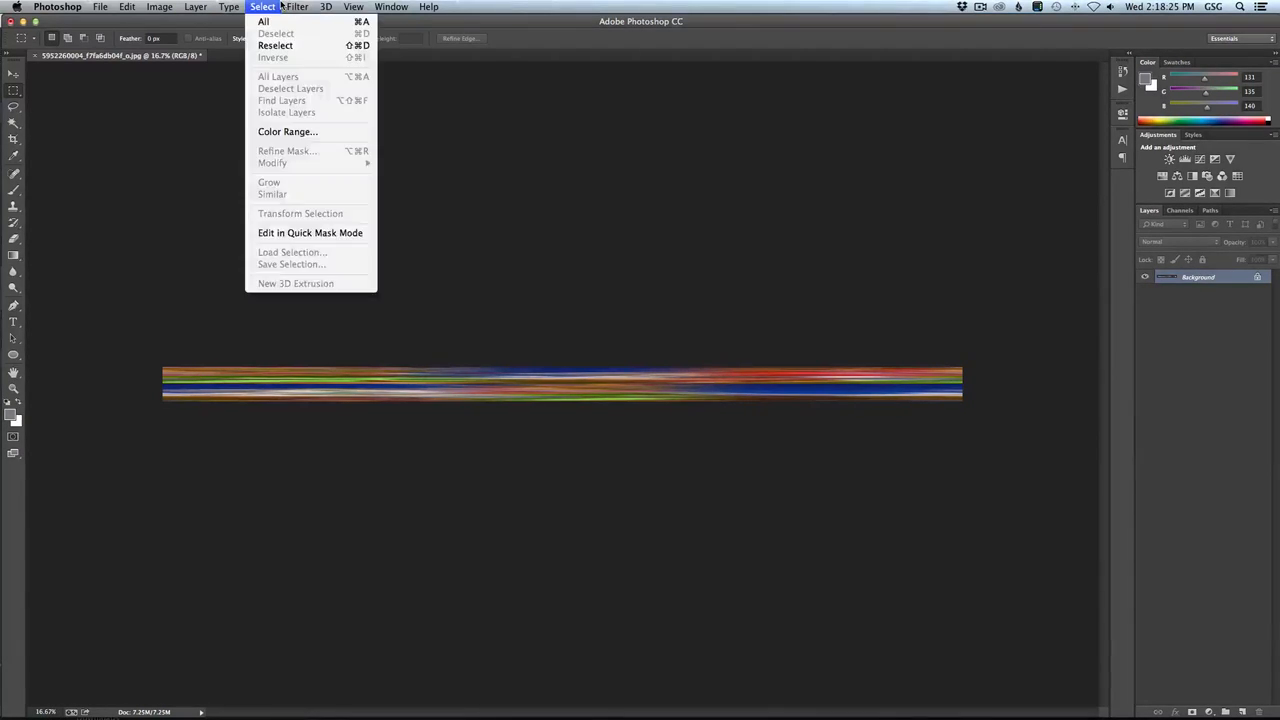
{"action": "mouse_move", "coordinate": [300, 7]}
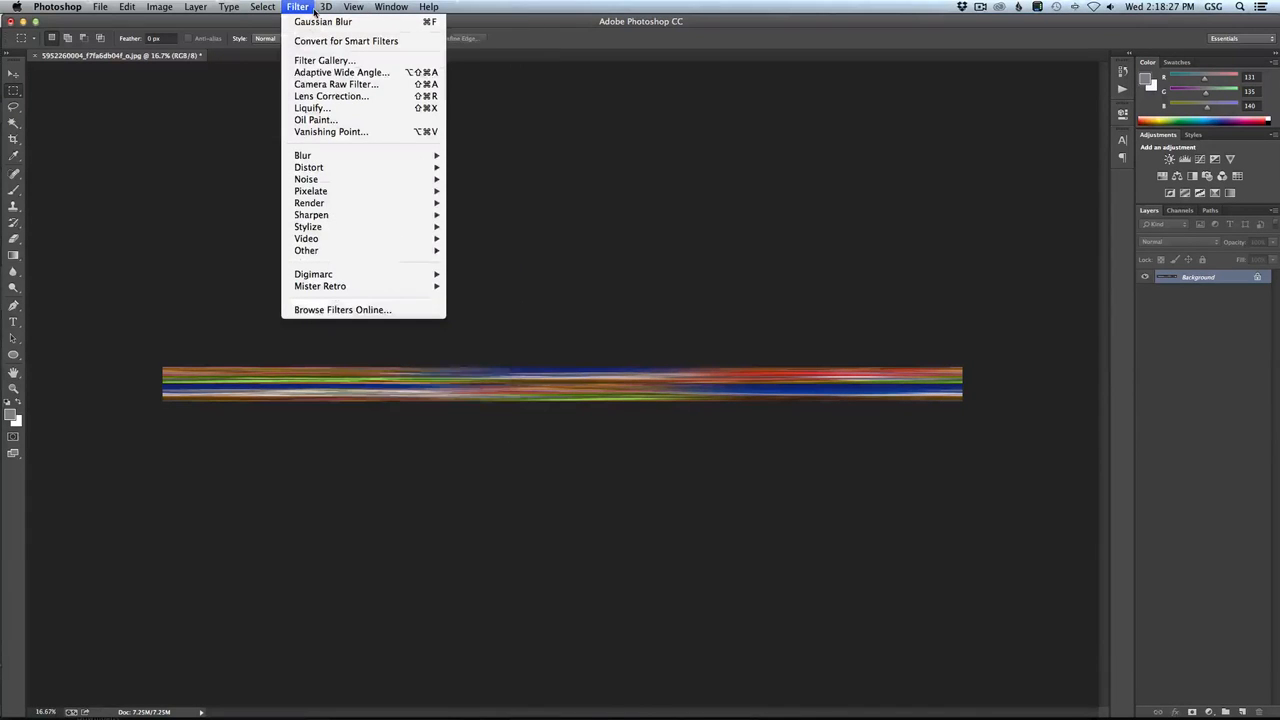
{"action": "mouse_move", "coordinate": [330, 250]}
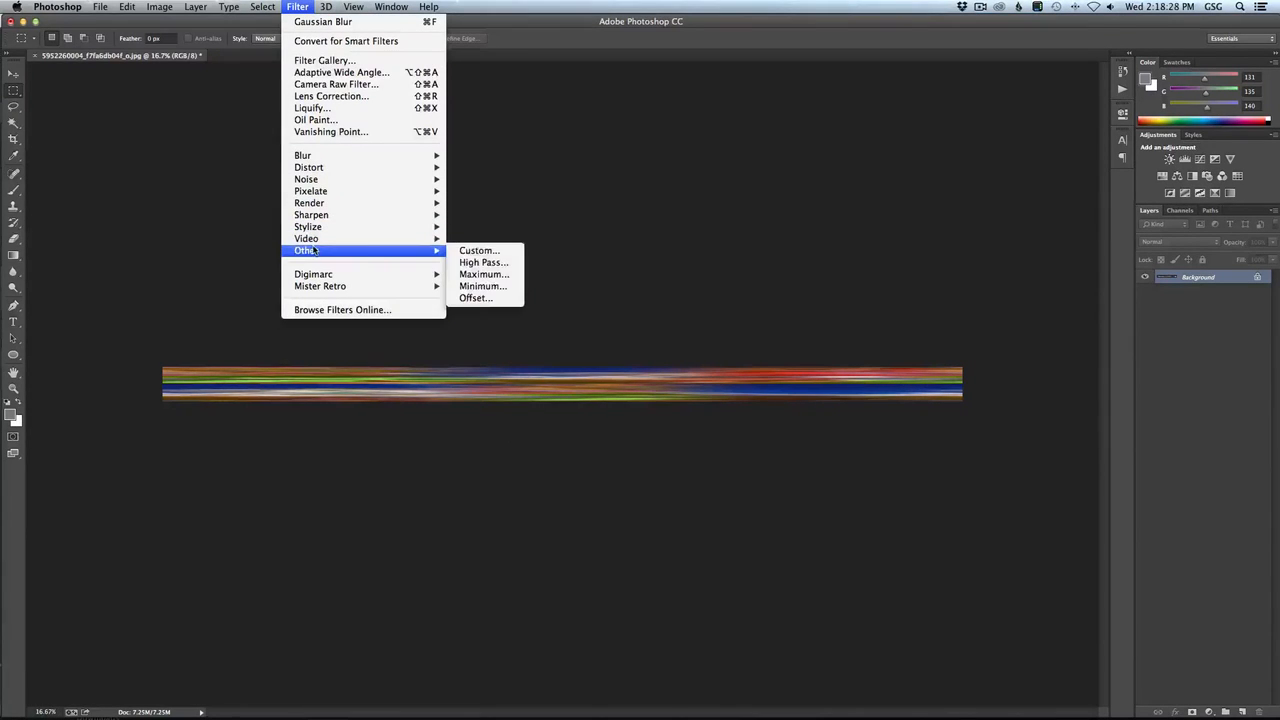
{"action": "left_click", "coordinate": [476, 298]}
{"action": "left_click_drag", "start_coordinate": [685, 517], "coordinate": [653, 545]}
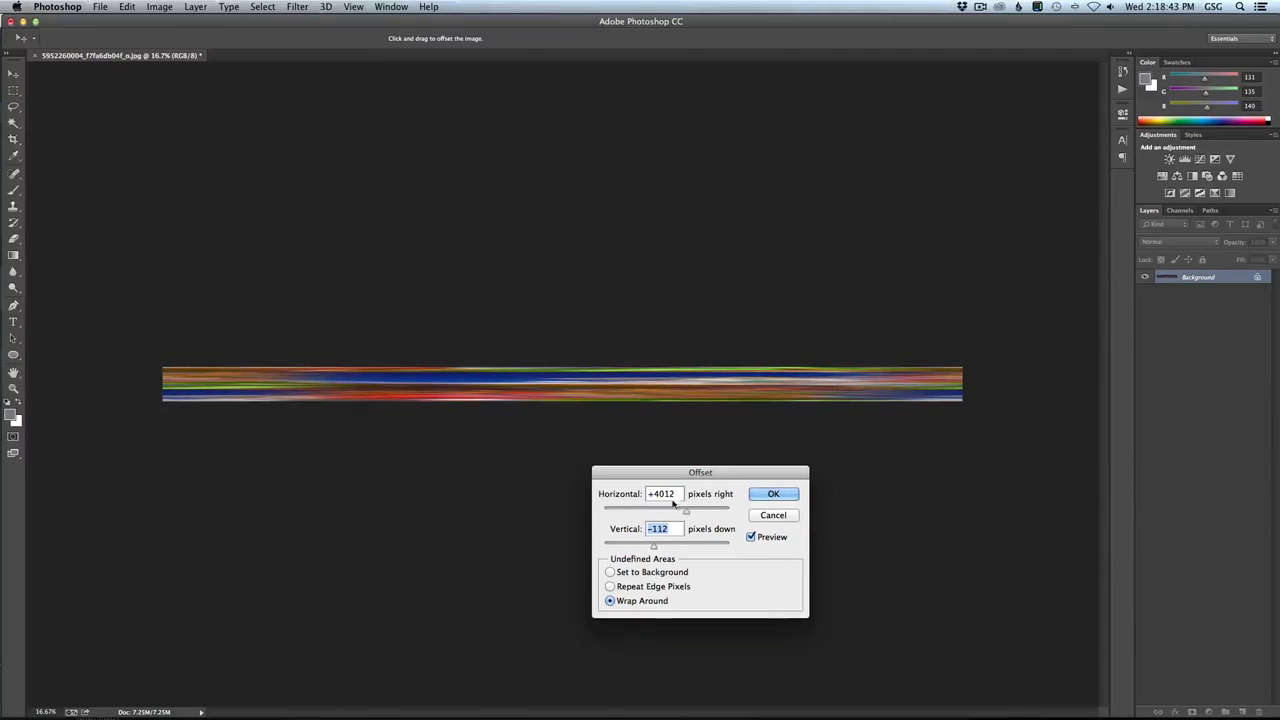
{"action": "left_click", "coordinate": [761, 495]}
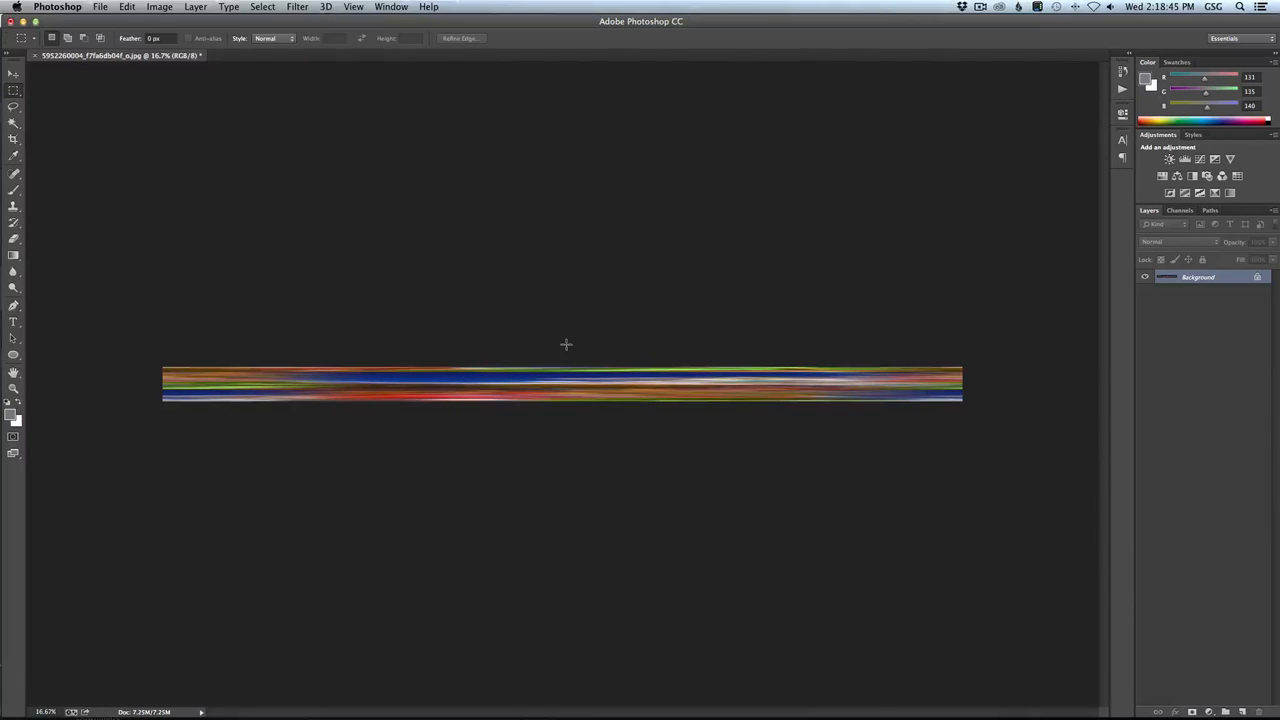
Start saving the image under a new name and create a TextureStripes folder inside AskGSG Mar 2nd > 1 Raw Scene Files.
{"action": "key", "text": "super+shift+s"}
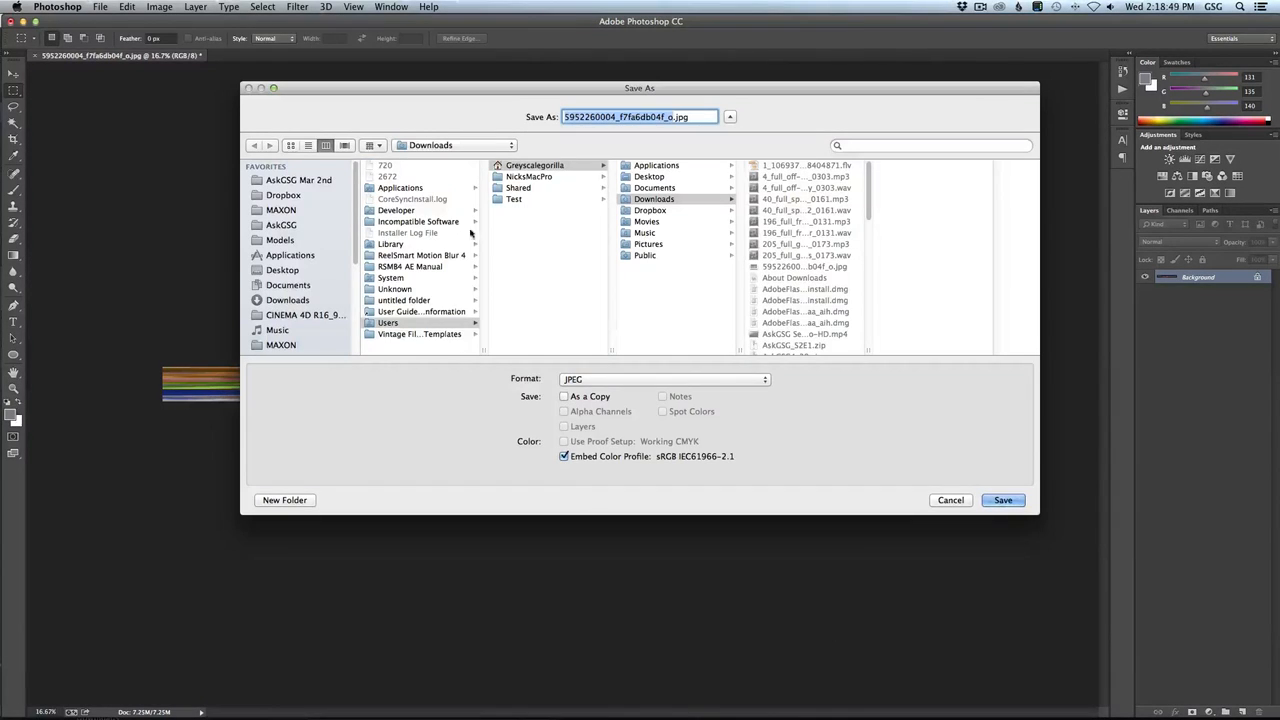
{"action": "left_click", "coordinate": [318, 180]}
{"action": "left_click", "coordinate": [426, 165]}
{"action": "left_click", "coordinate": [305, 500]}
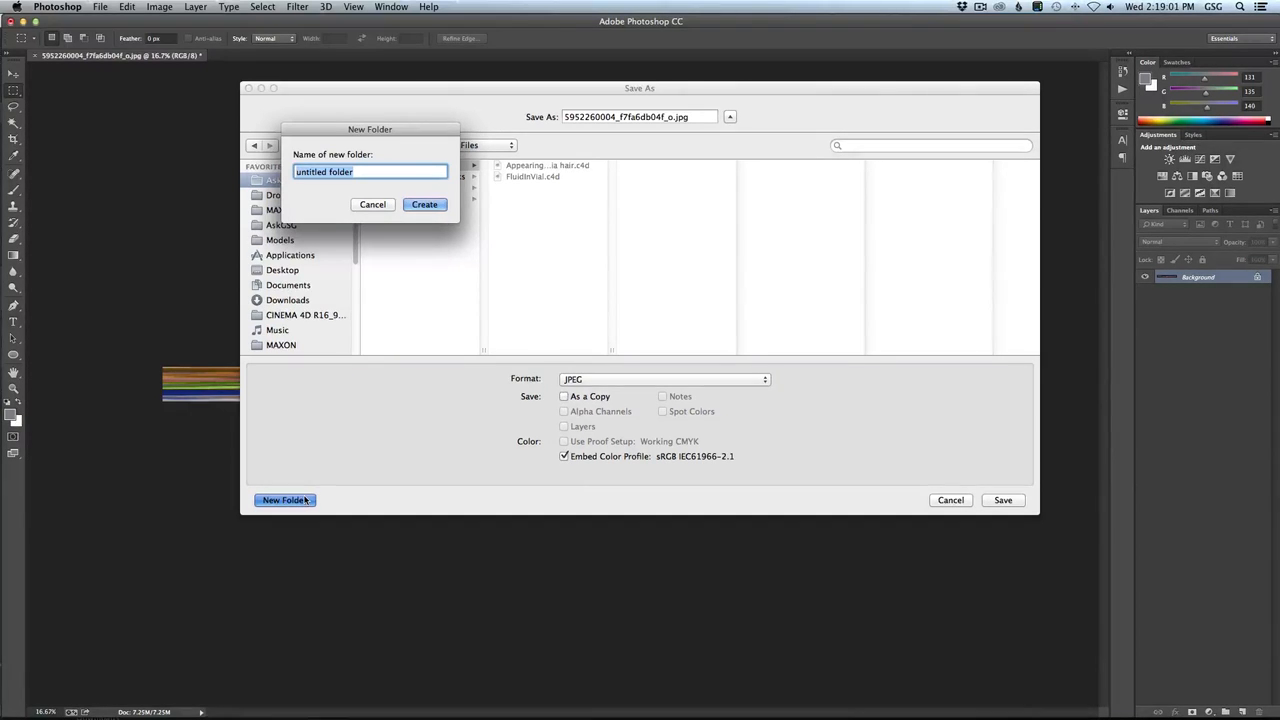
{"action": "type", "text": "Textu"}
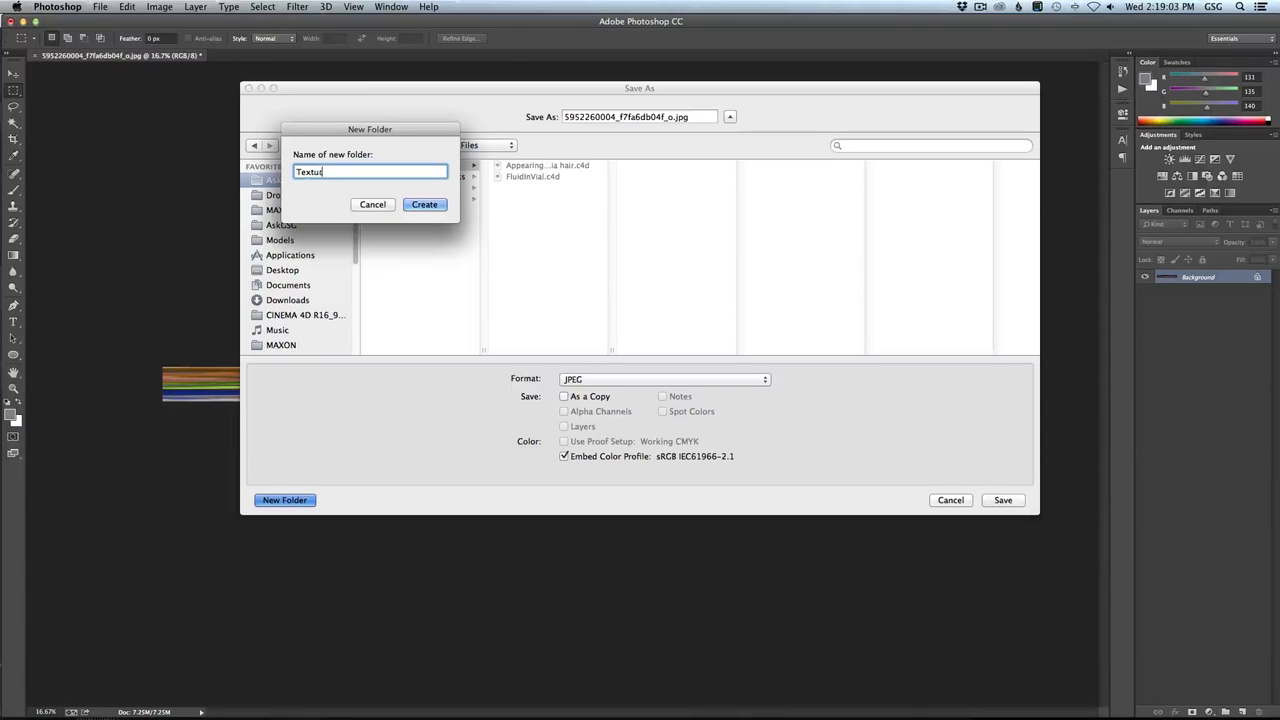
{"action": "type", "text": "reStripes"}
{"action": "key", "text": "Return"}
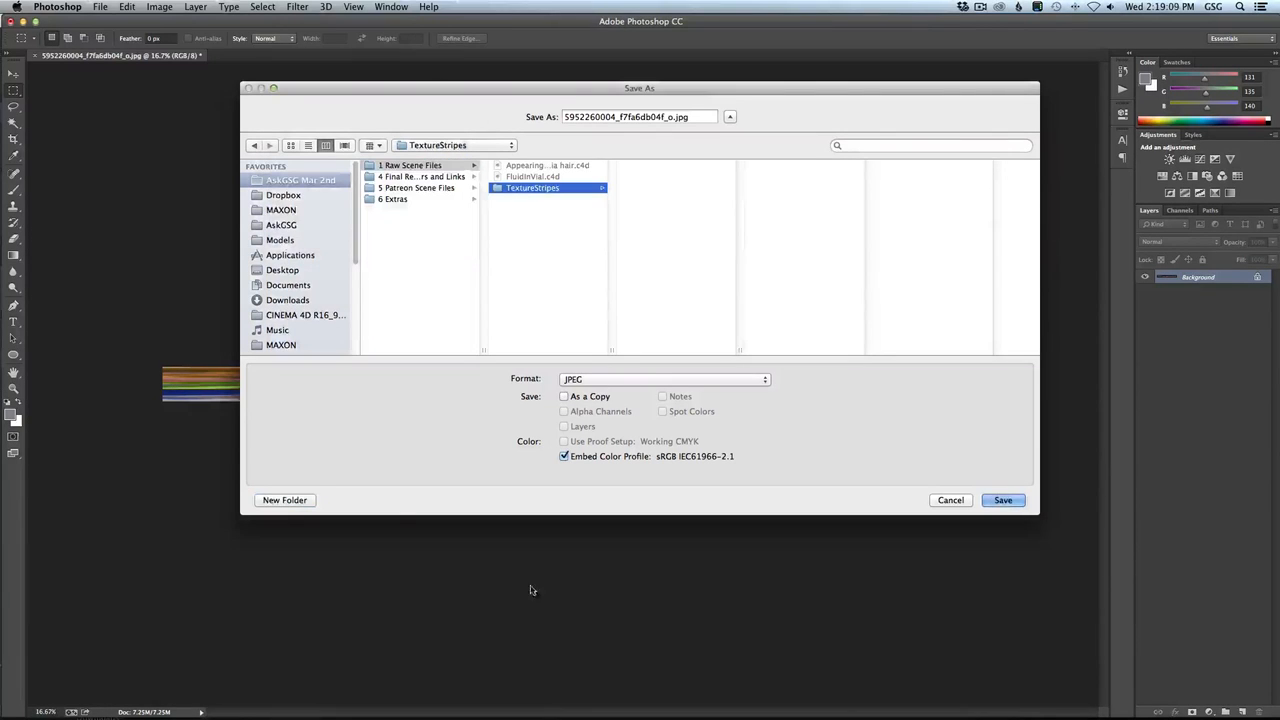
Save the streaked texture as Stripe.jpg in JPEG format in the TextureStripes folder.
{"action": "left_click", "coordinate": [665, 117]}
{"action": "double_click", "coordinate": [665, 117]}
{"action": "type", "text": "Stip"}
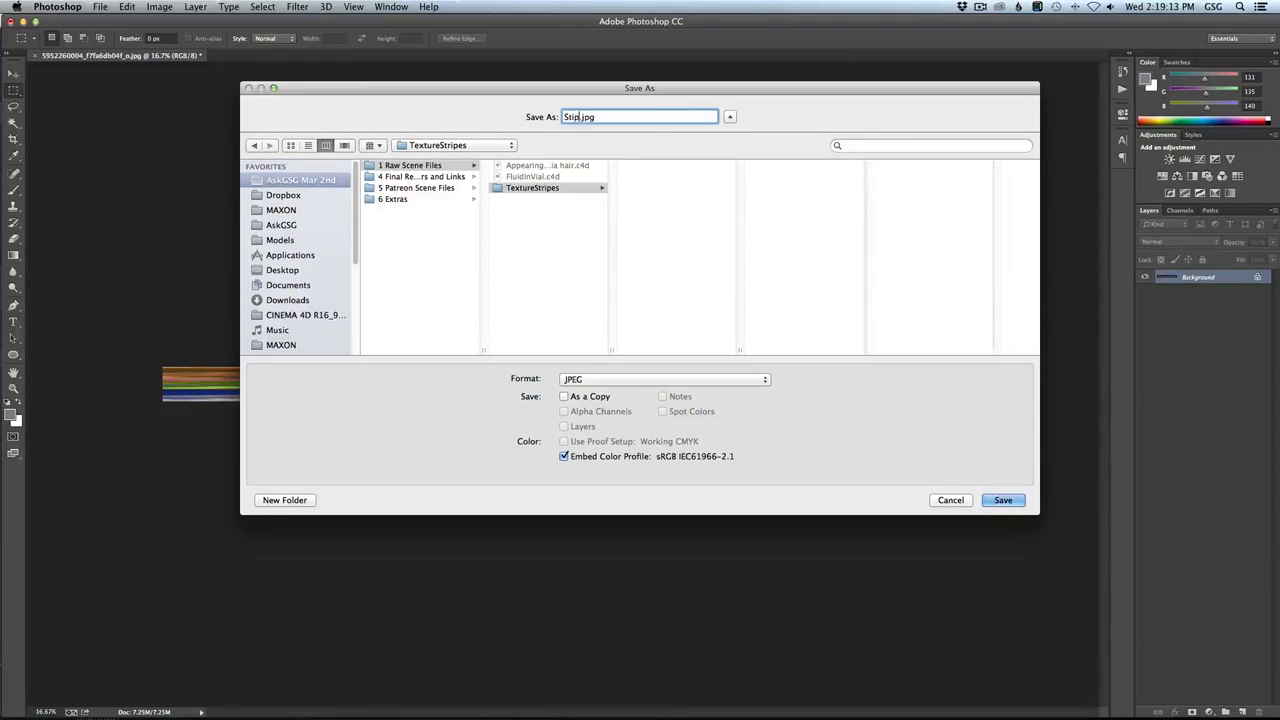
{"action": "key", "text": "BackSpace"}
{"action": "key", "text": "BackSpace"}
{"action": "type", "text": "ripes"}
{"action": "key", "text": "Return"}
{"action": "left_click", "coordinate": [483, 115]}
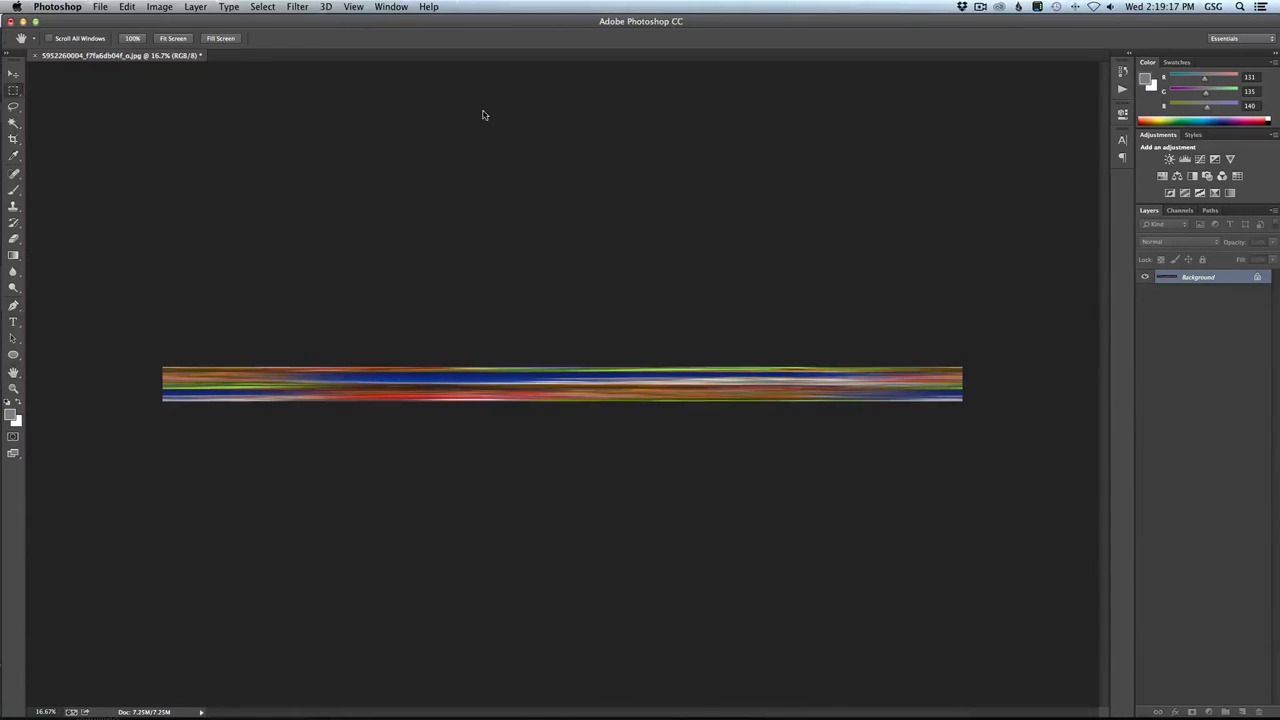
Switch to Cinema 4D and add the Elephant Base preset model from the Content Browser to the scene.
{"action": "key", "text": "super+Tab"}
{"action": "key", "text": "super+Tab"}
{"action": "key", "text": "super+Tab"}
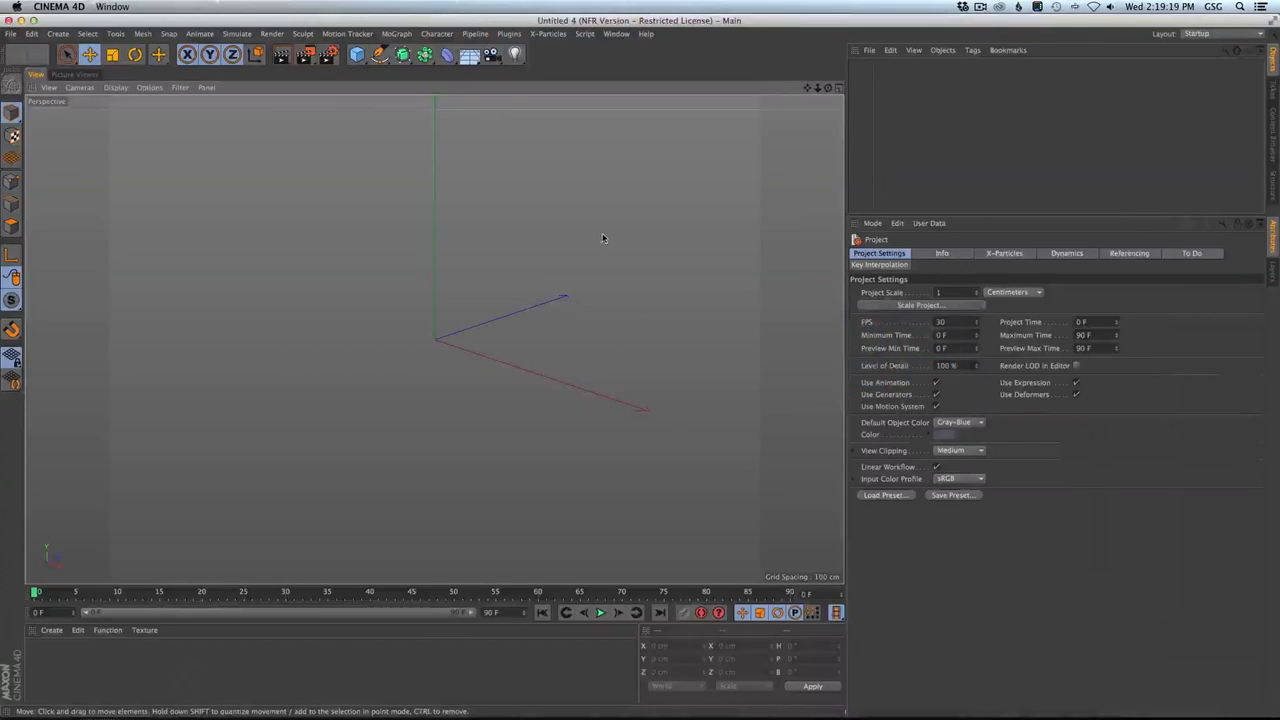
{"action": "left_click", "coordinate": [1273, 130]}
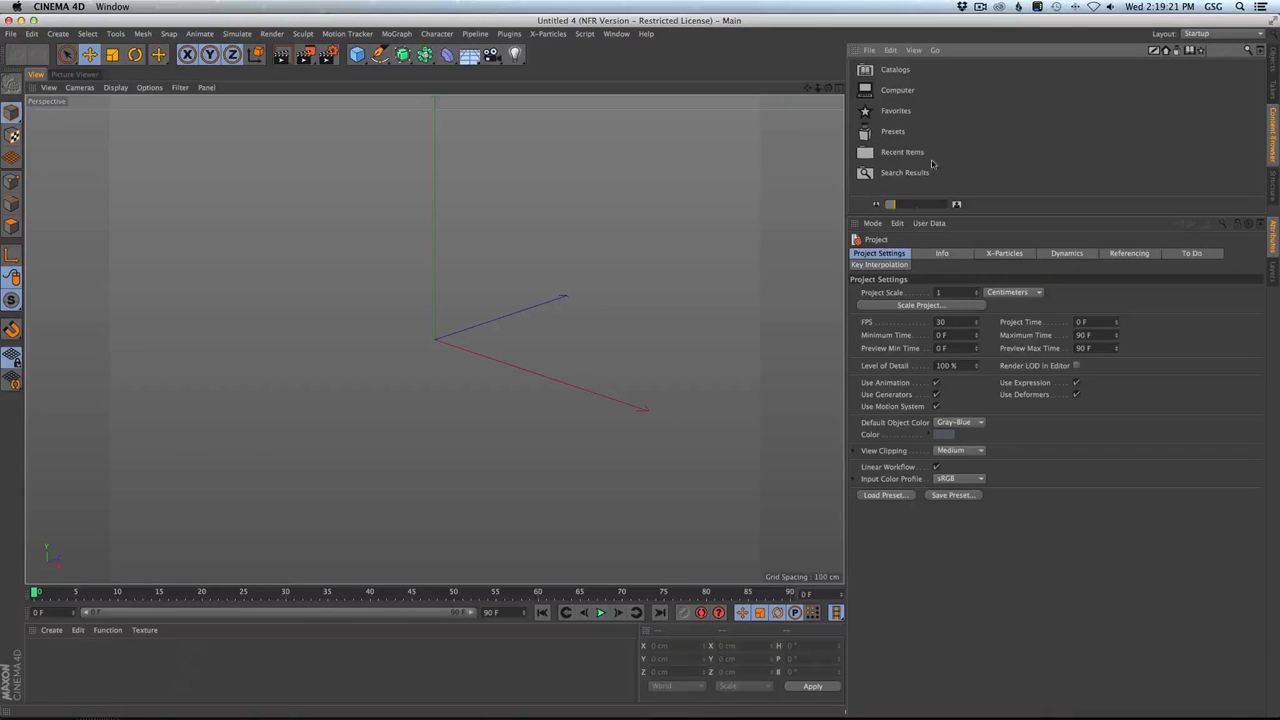
{"action": "double_click", "coordinate": [869, 133]}
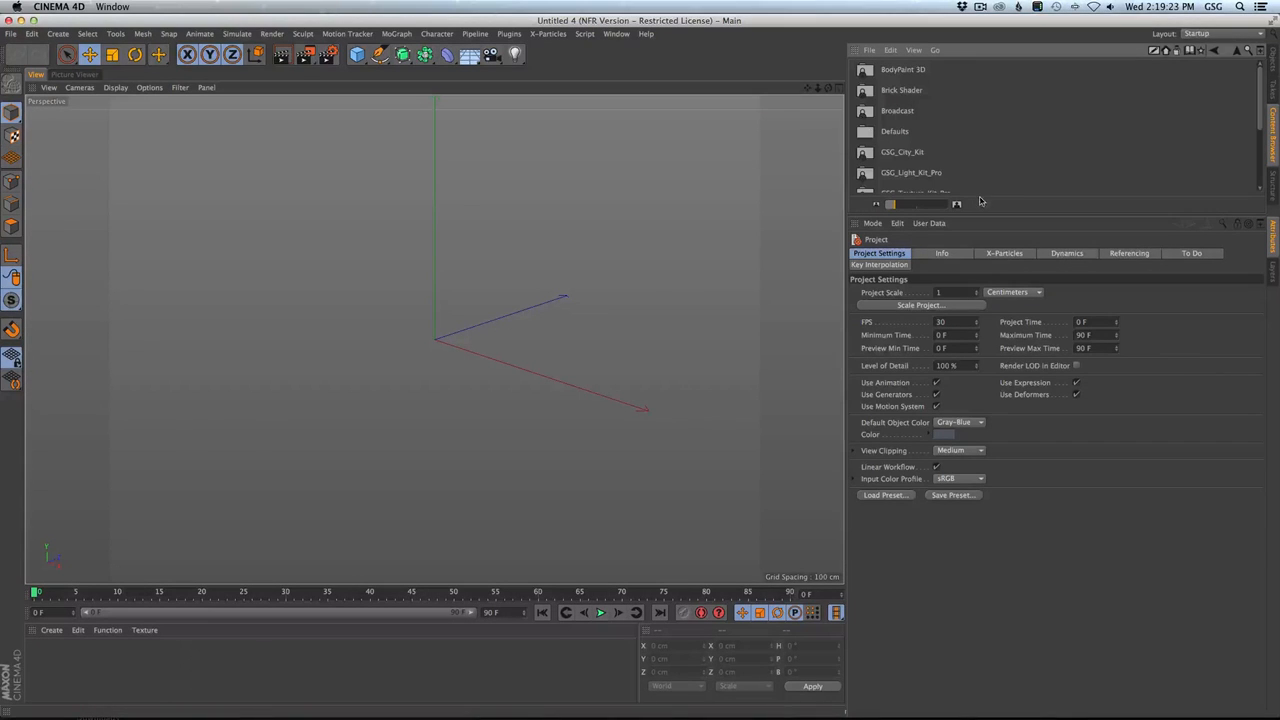
{"action": "left_click_drag", "start_coordinate": [982, 214], "coordinate": [982, 352]}
{"action": "double_click", "coordinate": [912, 234]}
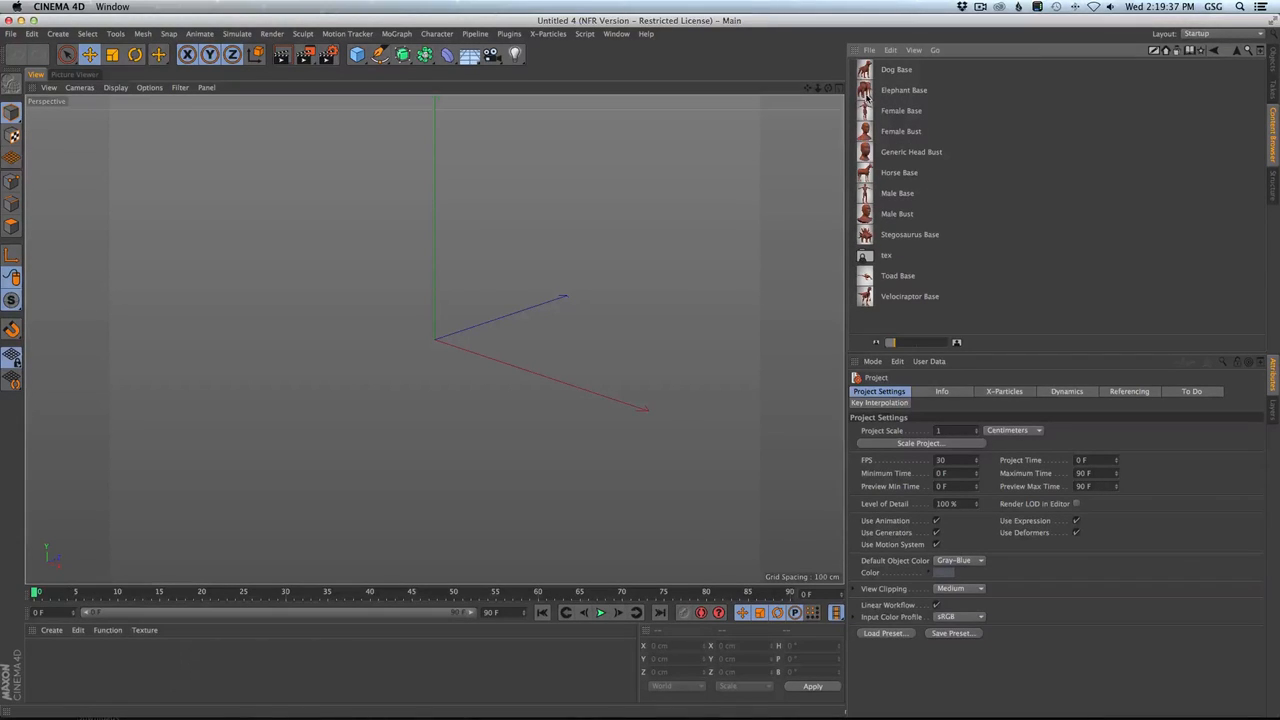
{"action": "left_click_drag", "start_coordinate": [863, 93], "coordinate": [626, 280]}
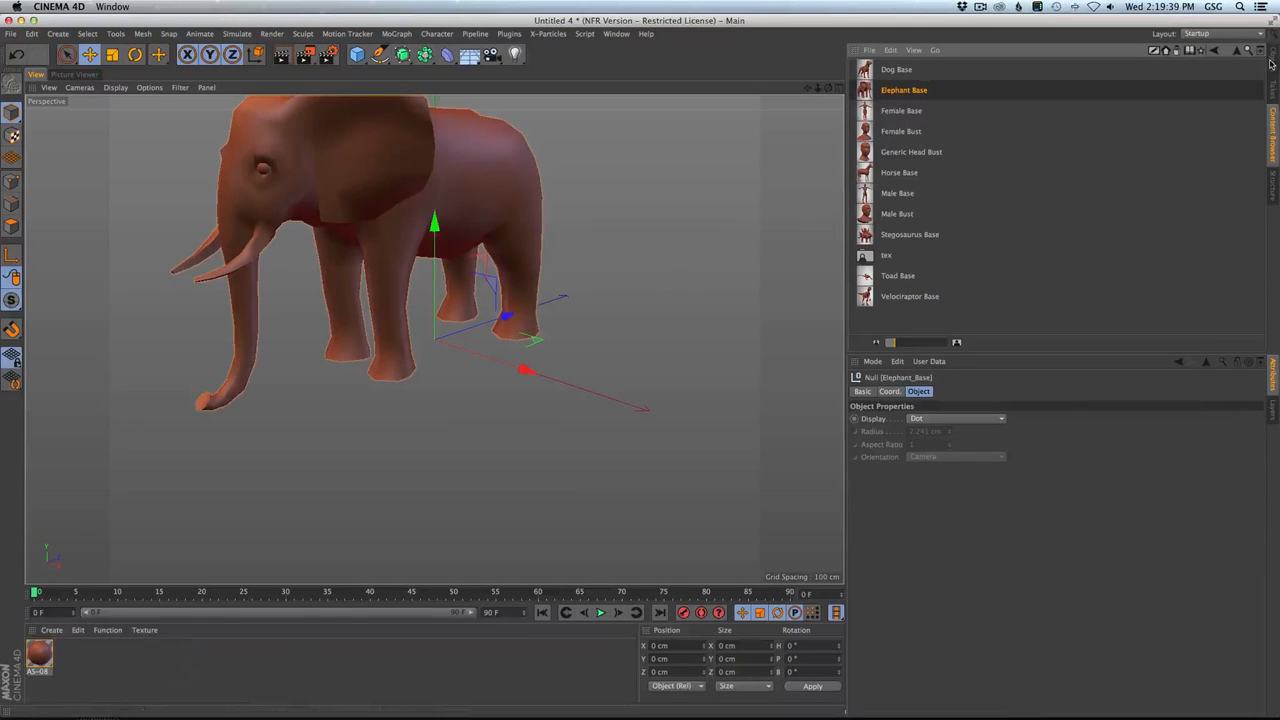
Examine the elephant mesh from inside its body, looking towards the trunk, tusks and eyes.
{"action": "left_click", "coordinate": [1271, 62]}
{"action": "middle_click_drag", "start_coordinate": [333, 162], "coordinate": [503, 327], "text": "alt"}
{"action": "right_click_drag", "start_coordinate": [443, 303], "coordinate": [827, 296], "text": "alt"}
{"action": "mouse_move", "coordinate": [827, 296]}
{"action": "left_mouse_down", "text": "alt"}
{"action": "mouse_move", "coordinate": [686, 258]}
{"action": "mouse_move", "coordinate": [738, 284]}
{"action": "left_mouse_up", "text": "alt"}
{"action": "mouse_move", "coordinate": [706, 330]}
{"action": "left_mouse_down", "text": "alt"}
{"action": "mouse_move", "coordinate": [686, 367]}
{"action": "mouse_move", "coordinate": [742, 347]}
{"action": "mouse_move", "coordinate": [434, 337]}
{"action": "mouse_move", "coordinate": [405, 292]}
{"action": "left_mouse_up", "text": "alt"}
{"action": "mouse_move", "coordinate": [684, 380]}
{"action": "left_mouse_down", "text": "alt"}
{"action": "mouse_move", "coordinate": [531, 289]}
{"action": "mouse_move", "coordinate": [466, 289]}
{"action": "mouse_move", "coordinate": [599, 246]}
{"action": "mouse_move", "coordinate": [614, 190]}
{"action": "mouse_move", "coordinate": [675, 137]}
{"action": "mouse_move", "coordinate": [713, 139]}
{"action": "left_mouse_up", "text": "alt"}
{"action": "left_click_drag", "start_coordinate": [630, 311], "coordinate": [614, 306], "text": "alt"}
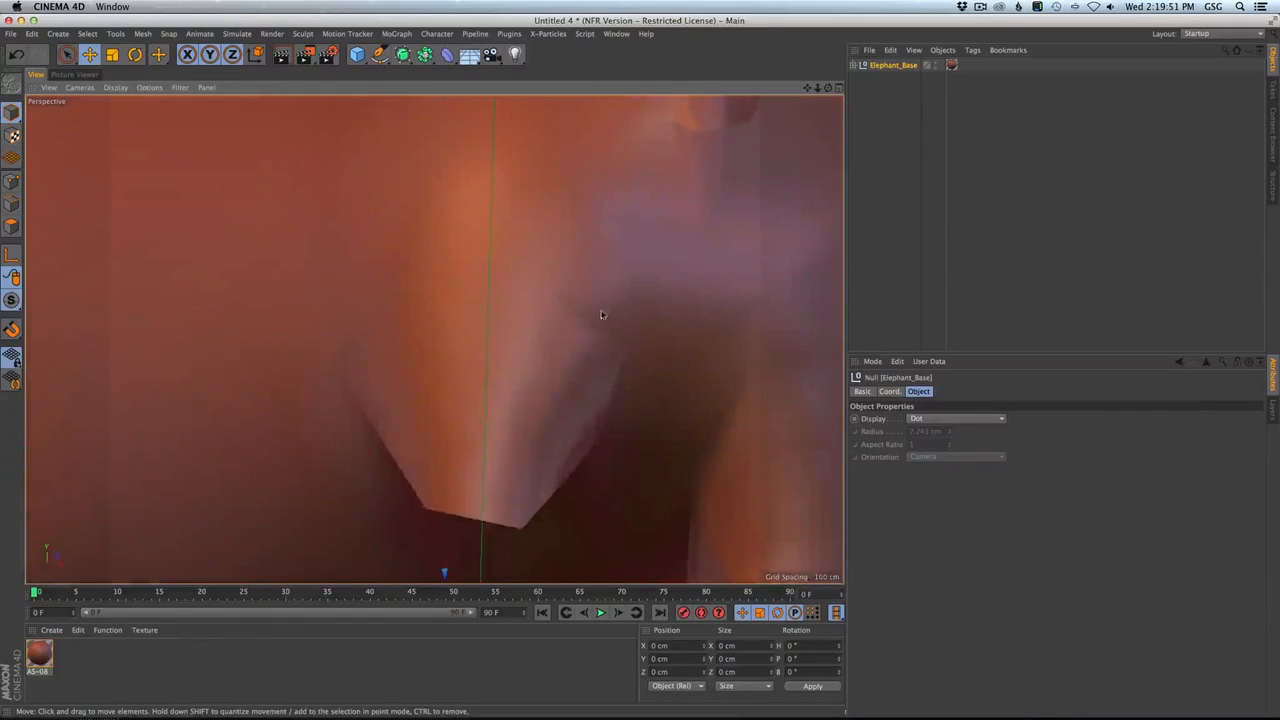
{"action": "scroll", "coordinate": [627, 306], "scroll_direction": "up", "scroll_amount": 3}
{"action": "left_click_drag", "start_coordinate": [238, 349], "coordinate": [594, 352], "text": "alt"}
{"action": "right_click_drag", "start_coordinate": [305, 307], "coordinate": [572, 297], "text": "alt"}
{"action": "left_click_drag", "start_coordinate": [365, 289], "coordinate": [460, 366], "text": "alt"}
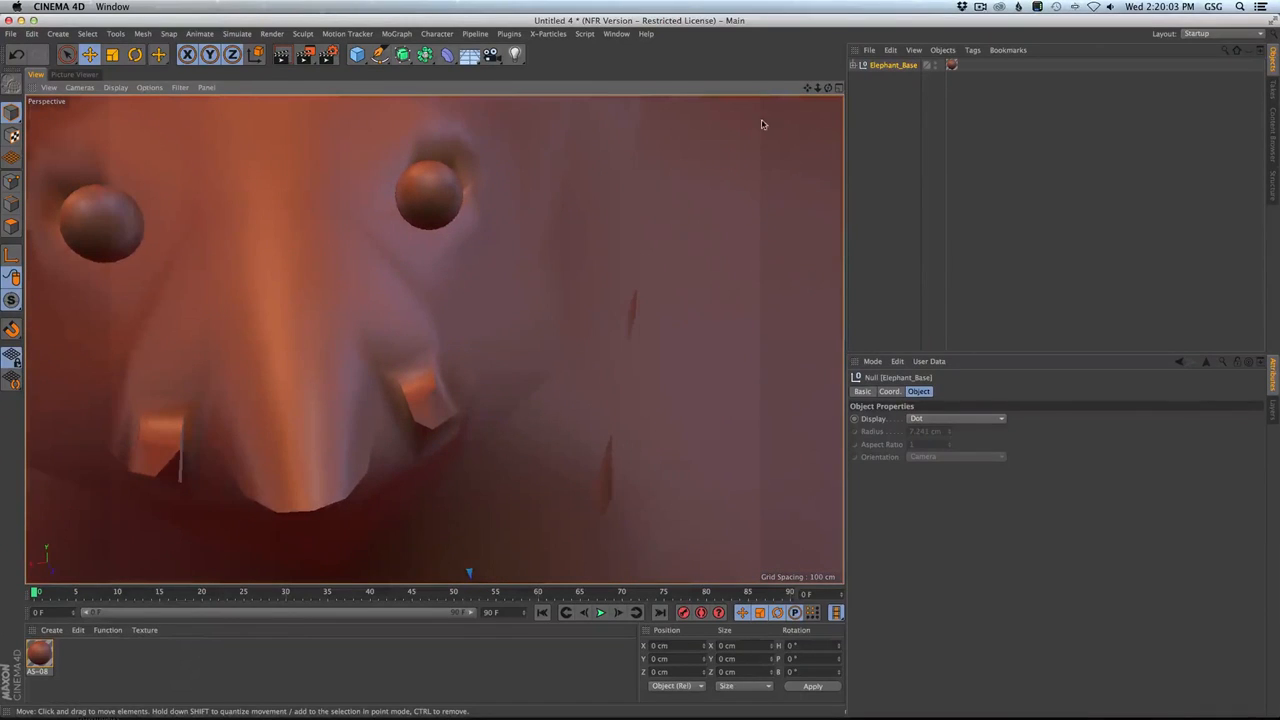
Expand the Elephant_Base hierarchy and place the whole group under a Subdivision Surface.
{"action": "left_click", "coordinate": [853, 65]}
{"action": "left_click", "coordinate": [886, 89]}
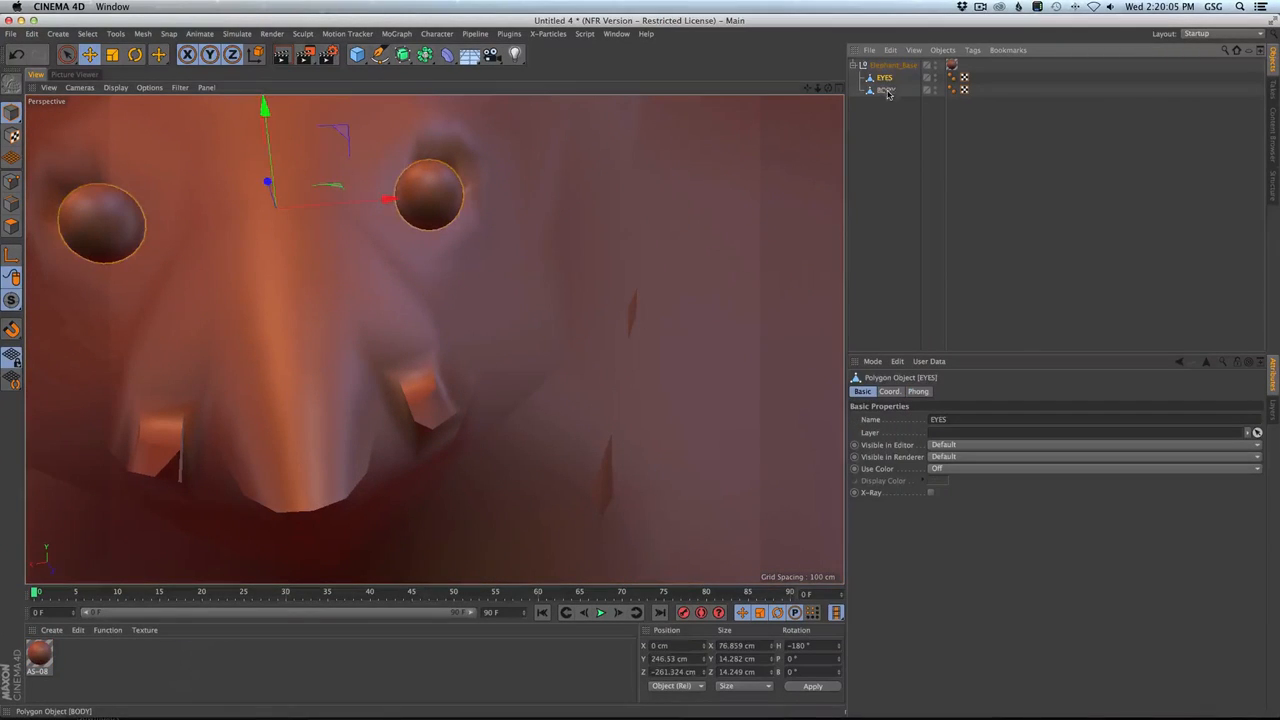
{"action": "left_click_drag", "start_coordinate": [618, 290], "coordinate": [624, 282], "text": "alt"}
{"action": "left_click_drag", "start_coordinate": [425, 56], "coordinate": [457, 63]}
{"action": "left_click_drag", "start_coordinate": [901, 66], "coordinate": [901, 66]}
Inspect the smoothed interior surfaces of the elephant's head up close.
{"action": "mouse_move", "coordinate": [541, 315]}
{"action": "left_mouse_down", "text": "alt"}
{"action": "mouse_move", "coordinate": [519, 310]}
{"action": "mouse_move", "coordinate": [551, 277]}
{"action": "mouse_move", "coordinate": [603, 265]}
{"action": "mouse_move", "coordinate": [640, 308]}
{"action": "left_mouse_up", "text": "alt"}
{"action": "left_click_drag", "start_coordinate": [446, 415], "coordinate": [470, 450], "text": "alt"}
{"action": "right_click_drag", "start_coordinate": [455, 446], "coordinate": [481, 439], "text": "alt"}
{"action": "middle_click_drag", "start_coordinate": [482, 439], "coordinate": [434, 340], "text": "alt"}
{"action": "mouse_move", "coordinate": [434, 340]}
{"action": "left_mouse_down", "text": "alt"}
{"action": "mouse_move", "coordinate": [503, 374]}
{"action": "mouse_move", "coordinate": [509, 329]}
{"action": "mouse_move", "coordinate": [468, 332]}
{"action": "mouse_move", "coordinate": [408, 393]}
{"action": "left_mouse_up", "text": "alt"}
{"action": "middle_click_drag", "start_coordinate": [408, 393], "coordinate": [468, 270], "text": "alt"}
{"action": "left_click_drag", "start_coordinate": [468, 268], "coordinate": [464, 295], "text": "alt"}
{"action": "middle_click_drag", "start_coordinate": [464, 295], "coordinate": [470, 288], "text": "alt"}
{"action": "mouse_move", "coordinate": [469, 289]}
{"action": "left_mouse_down", "text": "alt"}
{"action": "mouse_move", "coordinate": [500, 251]}
{"action": "mouse_move", "coordinate": [494, 280]}
{"action": "left_mouse_up", "text": "alt"}
Delete the elephant's texture tag and the AS-08 material, and create a new material and open it for editing.
{"action": "left_click", "coordinate": [968, 78]}
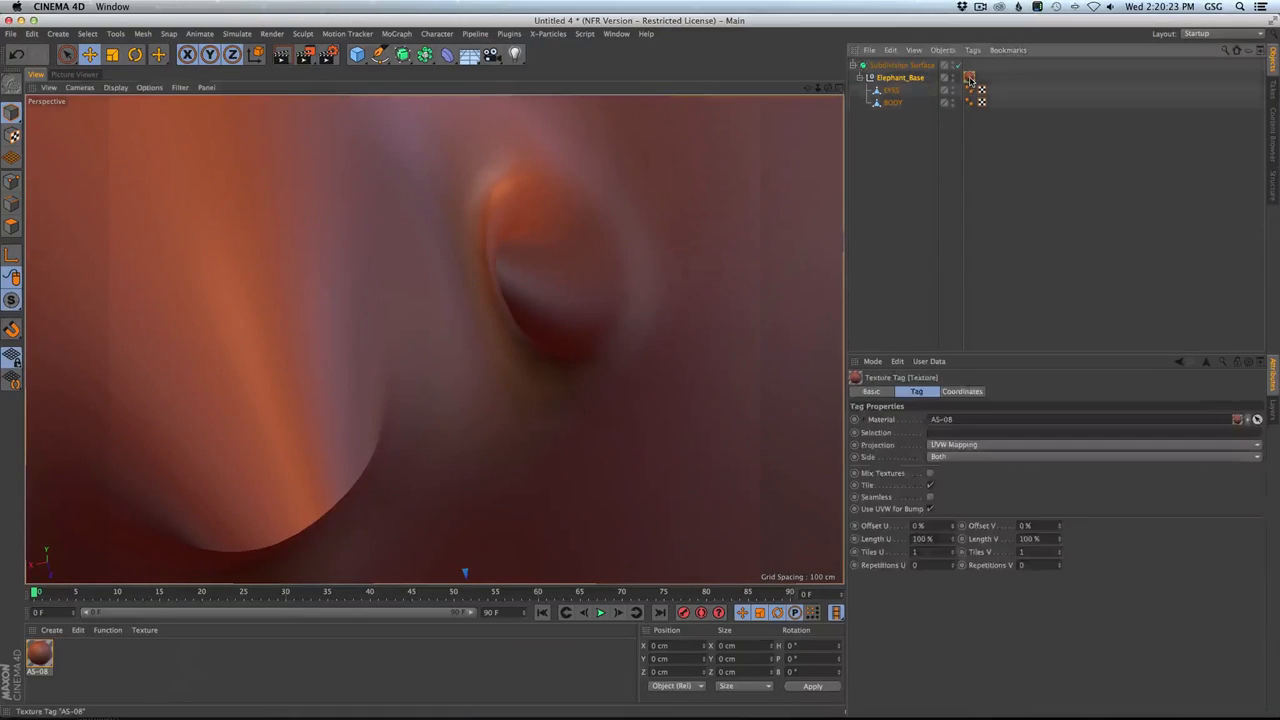
{"action": "key", "text": "Delete"}
{"action": "left_click", "coordinate": [45, 656]}
{"action": "key", "text": "Delete"}
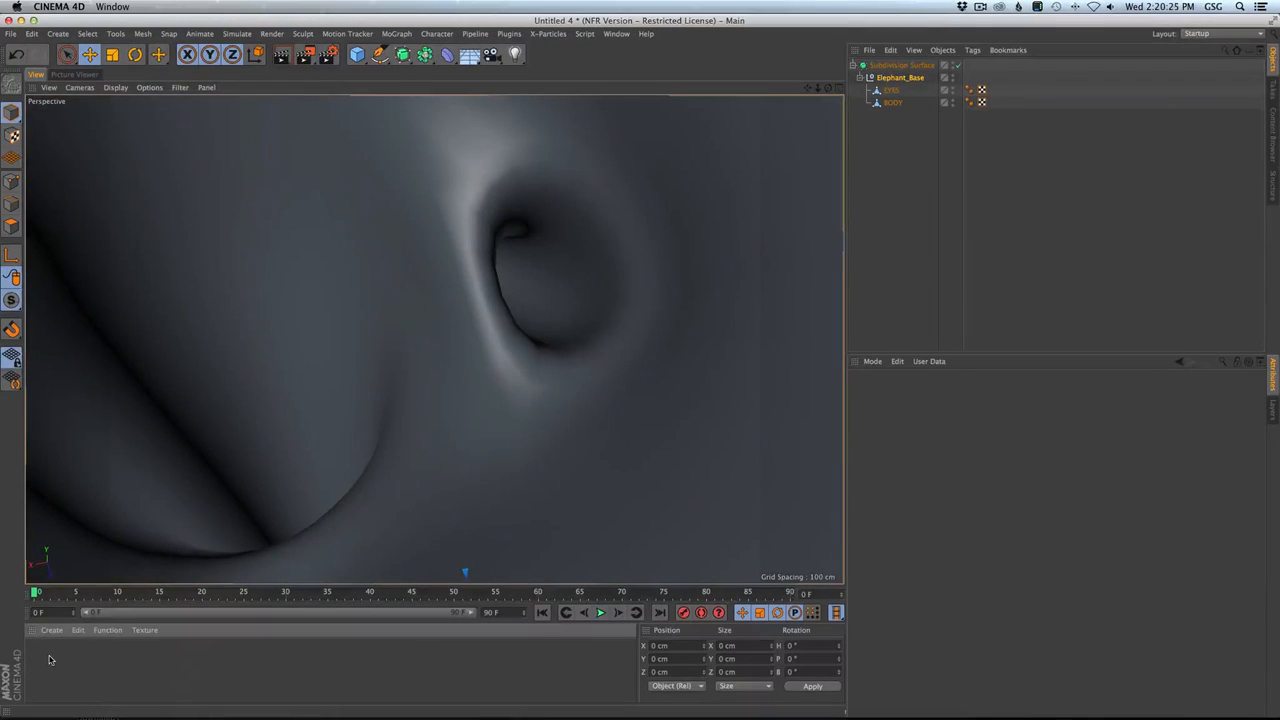
{"action": "double_click", "coordinate": [45, 656]}
{"action": "double_click", "coordinate": [45, 656]}
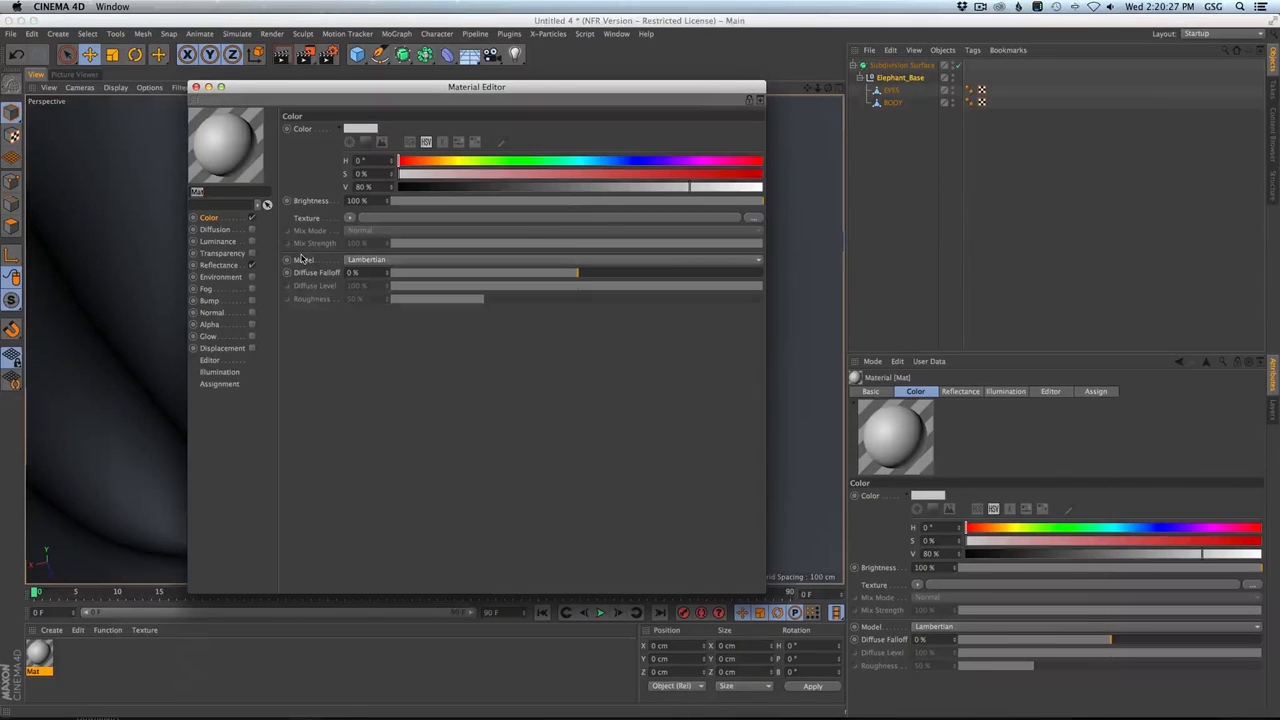
Switch to Chrome, close the Google image search tabs and play the Inside Me reference video, pausing at 01:25.
{"action": "key", "text": "super+Tab"}
{"action": "key", "text": "super+Tab"}
{"action": "key", "text": "super+Tab"}
{"action": "key", "text": "super+Tab"}
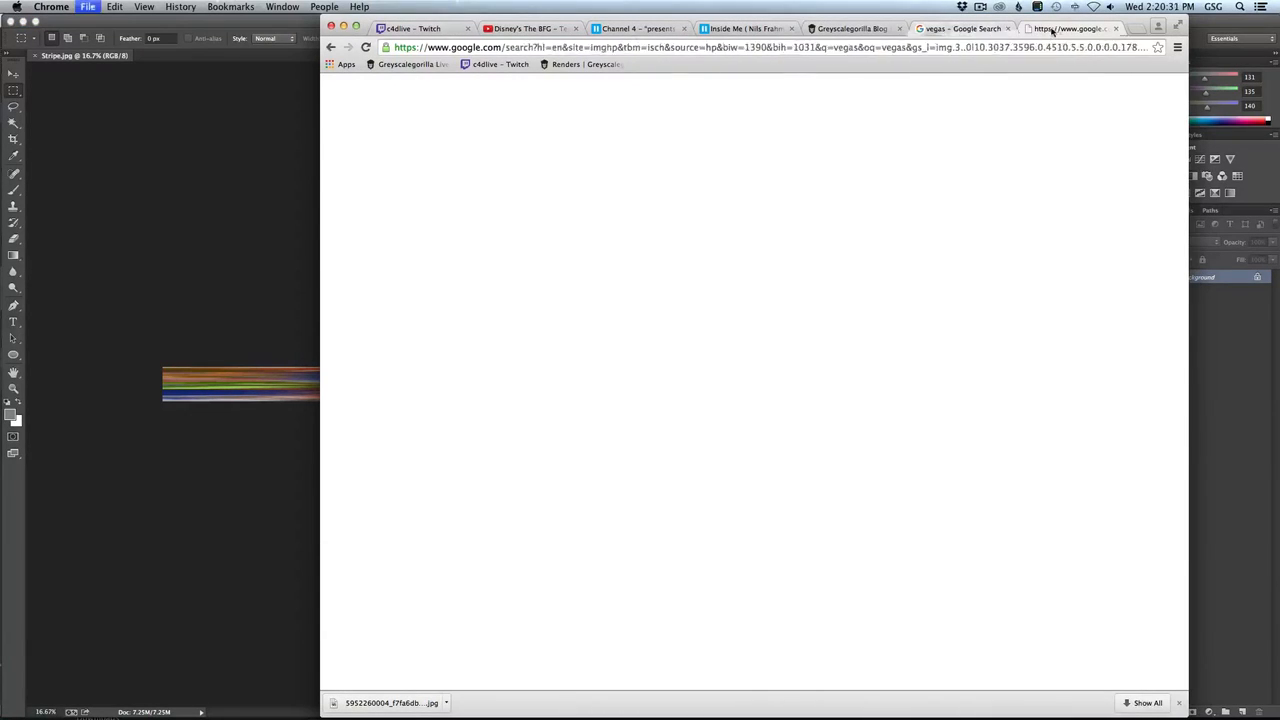
{"action": "key", "text": "super+w"}
{"action": "key", "text": "super+w"}
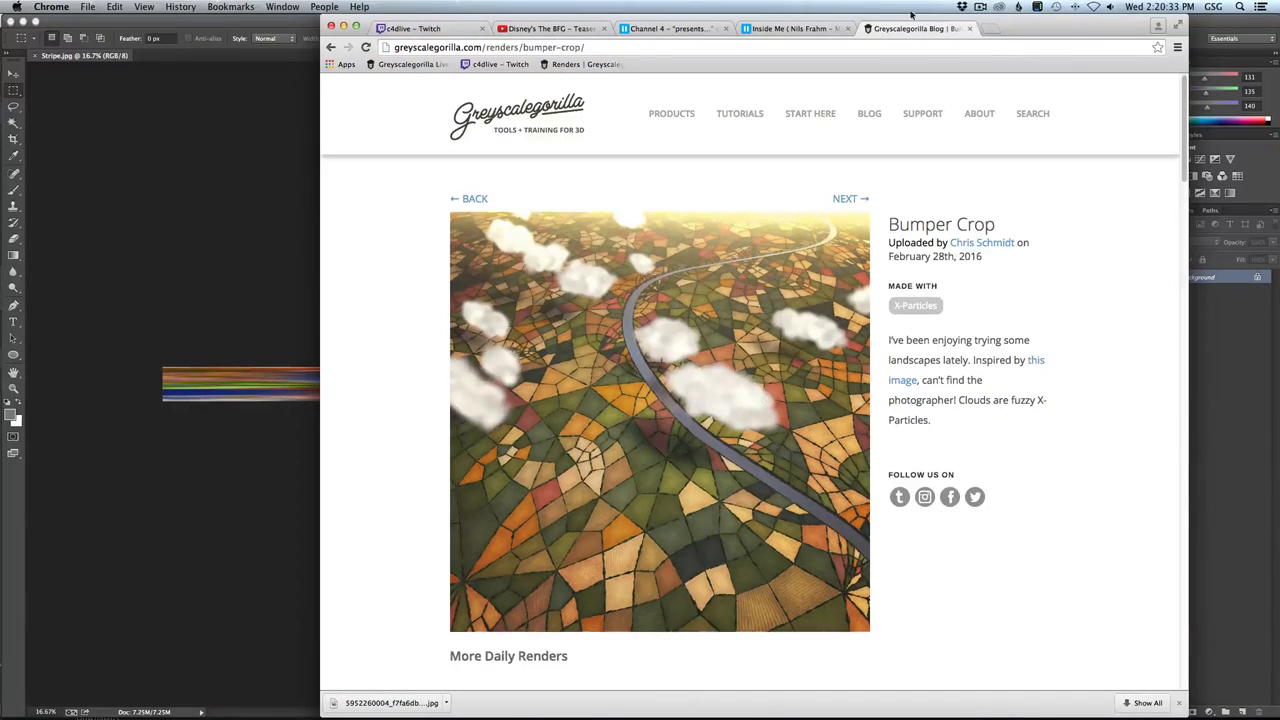
{"action": "left_click", "coordinate": [776, 29]}
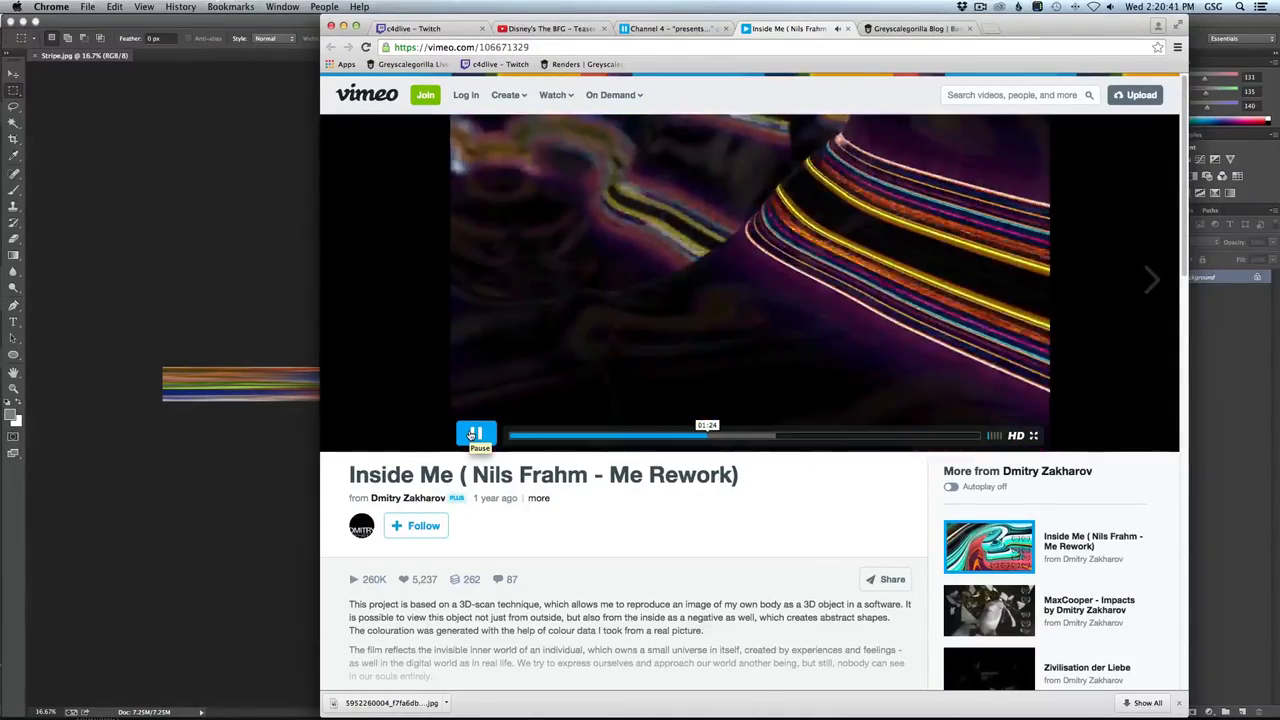
{"action": "left_click", "coordinate": [474, 434]}
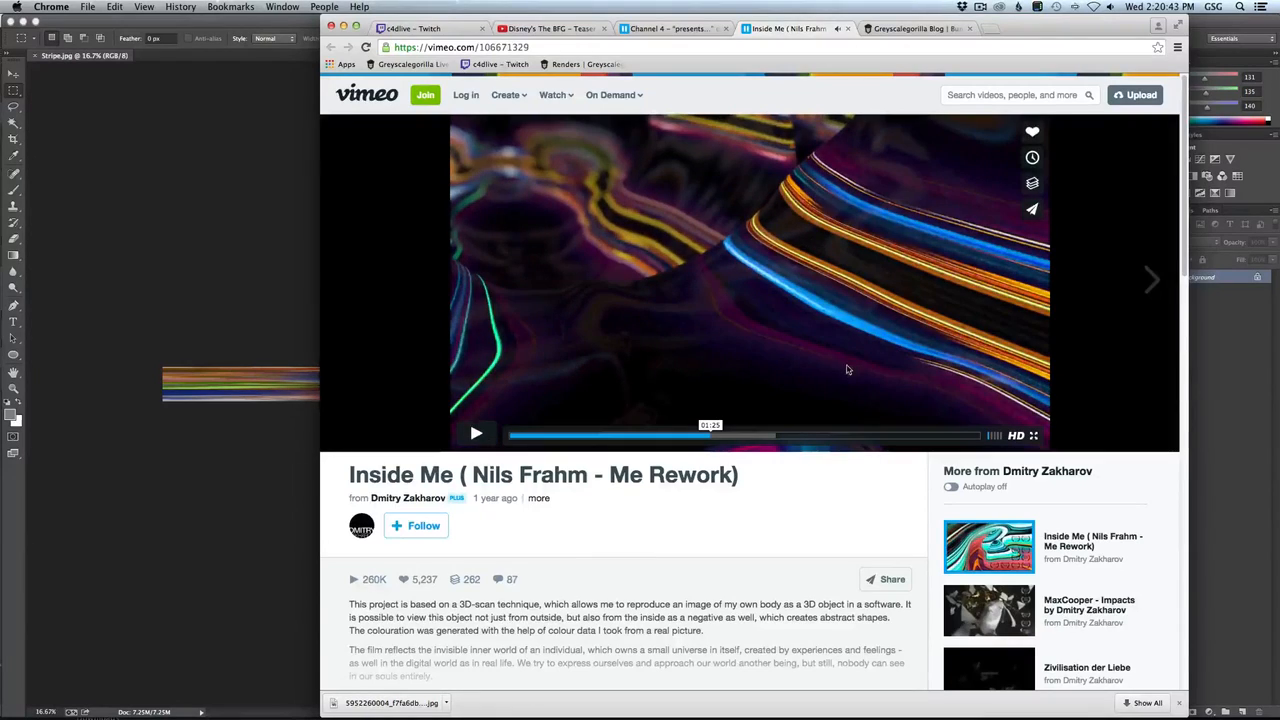
Return to Cinema 4D and disable the new material's Color channel and enable its Luminance channel.
{"action": "key", "text": "super+Tab"}
{"action": "key", "text": "super+Tab"}
{"action": "key", "text": "super+Tab"}
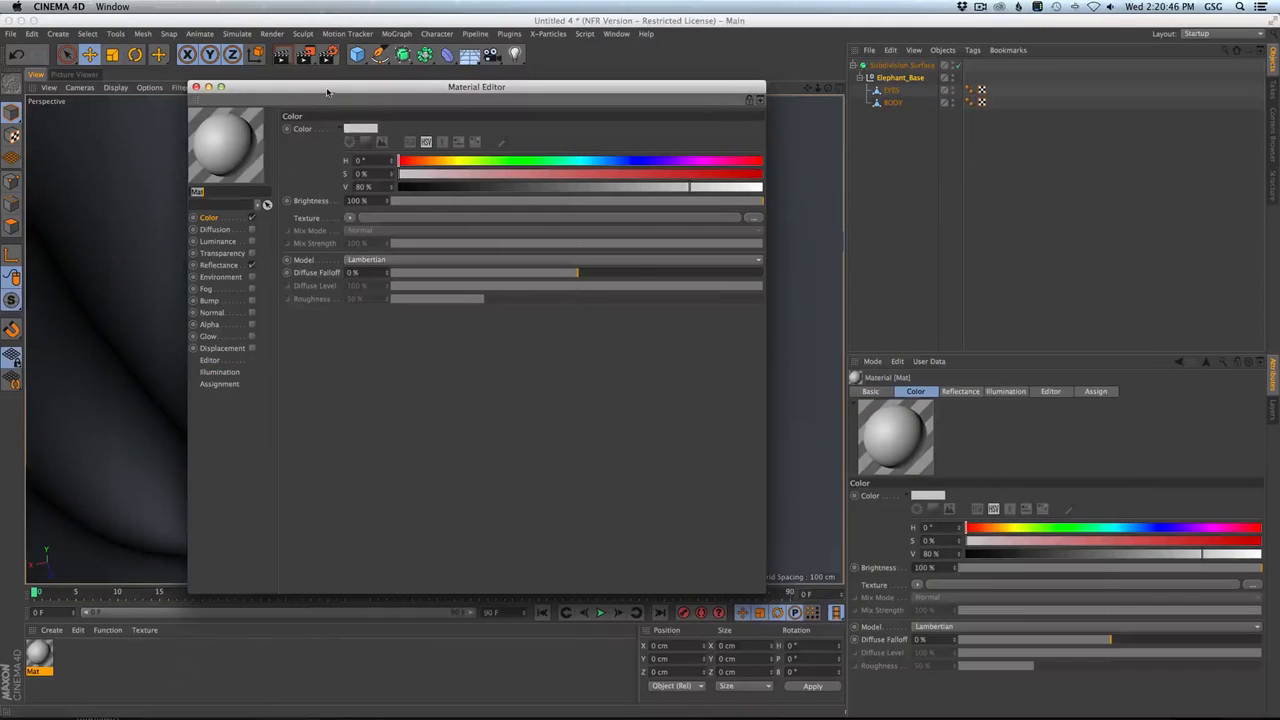
{"action": "left_click_drag", "start_coordinate": [327, 92], "coordinate": [791, 131]}
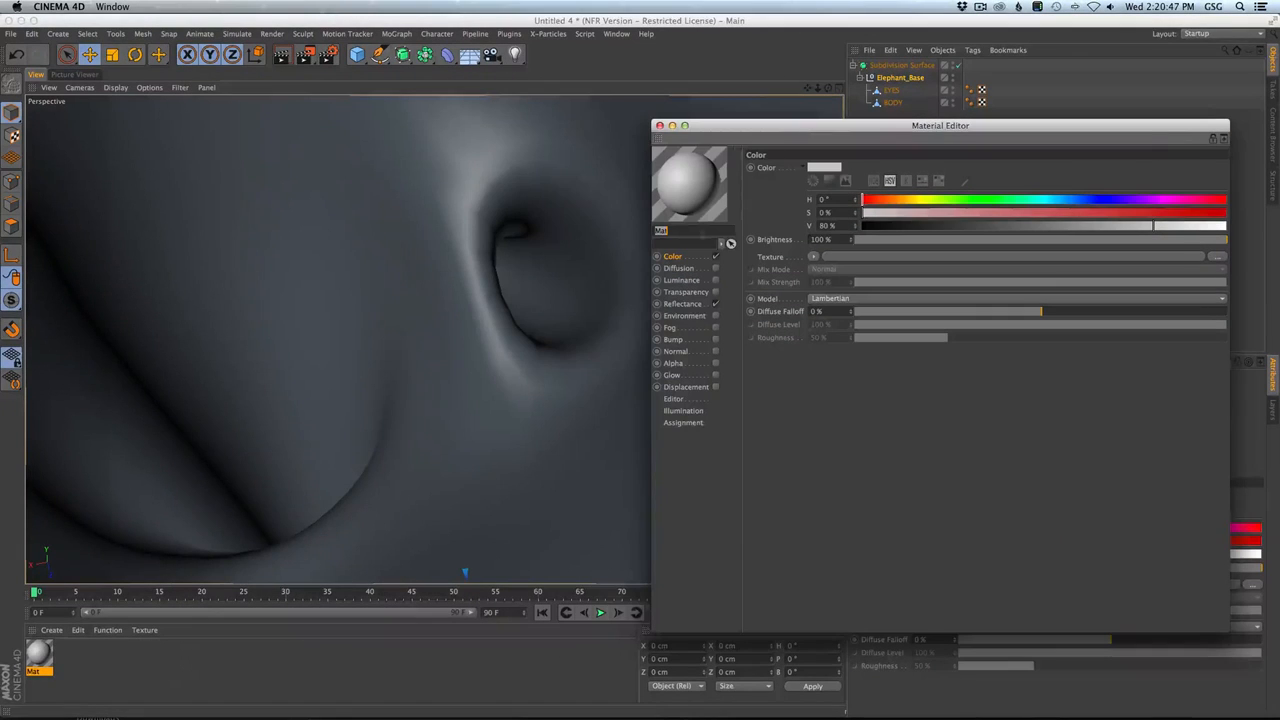
{"action": "left_click", "coordinate": [716, 257]}
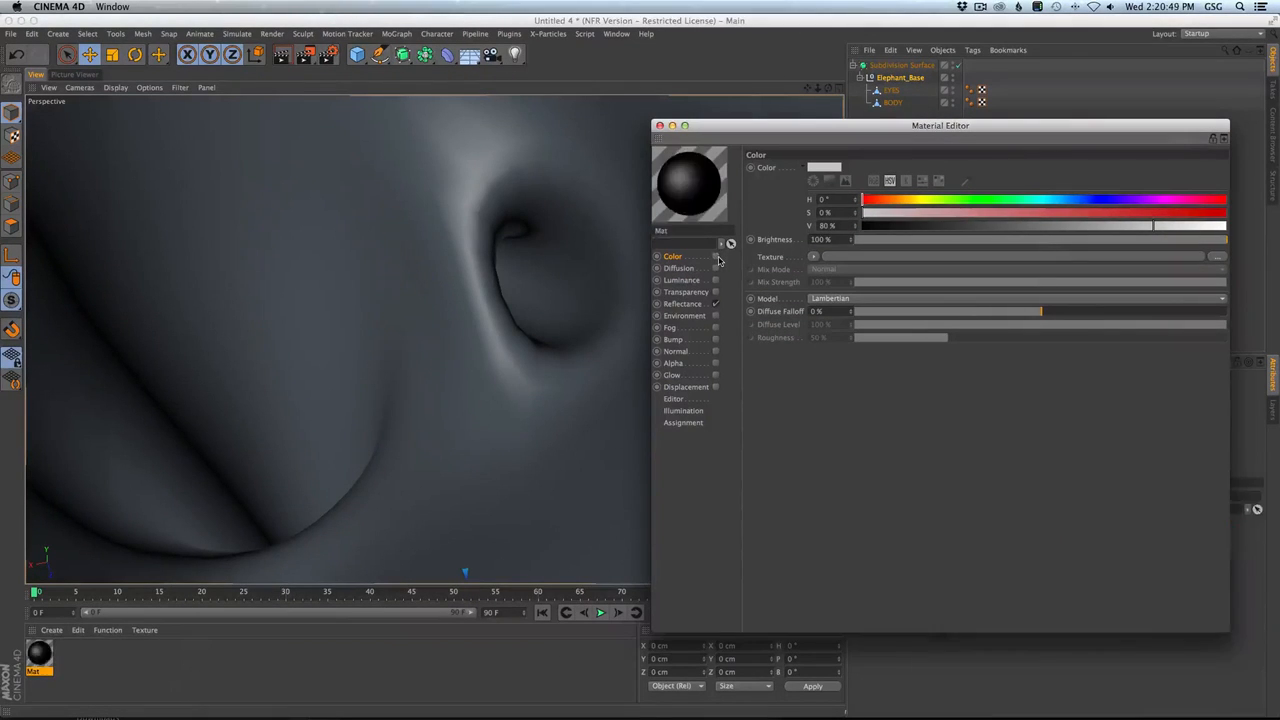
{"action": "left_click", "coordinate": [716, 280]}
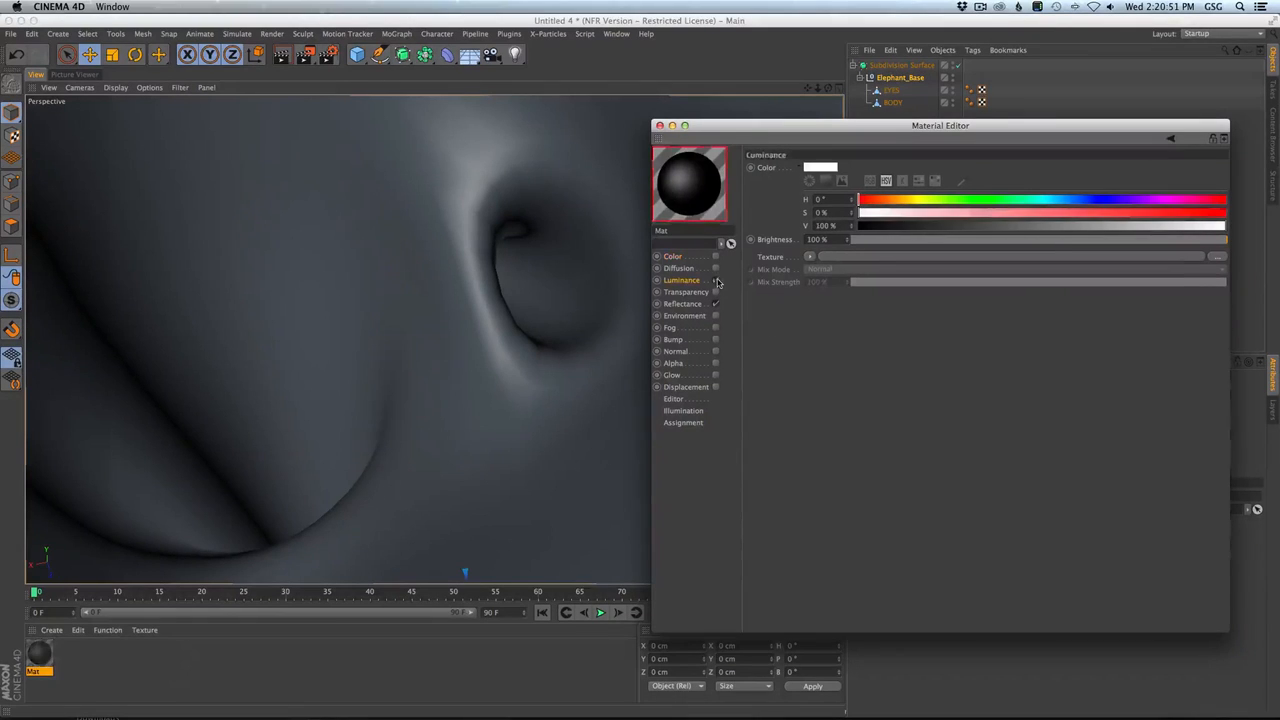
{"action": "left_click", "coordinate": [811, 257]}
{"action": "mouse_move", "coordinate": [851, 496]}
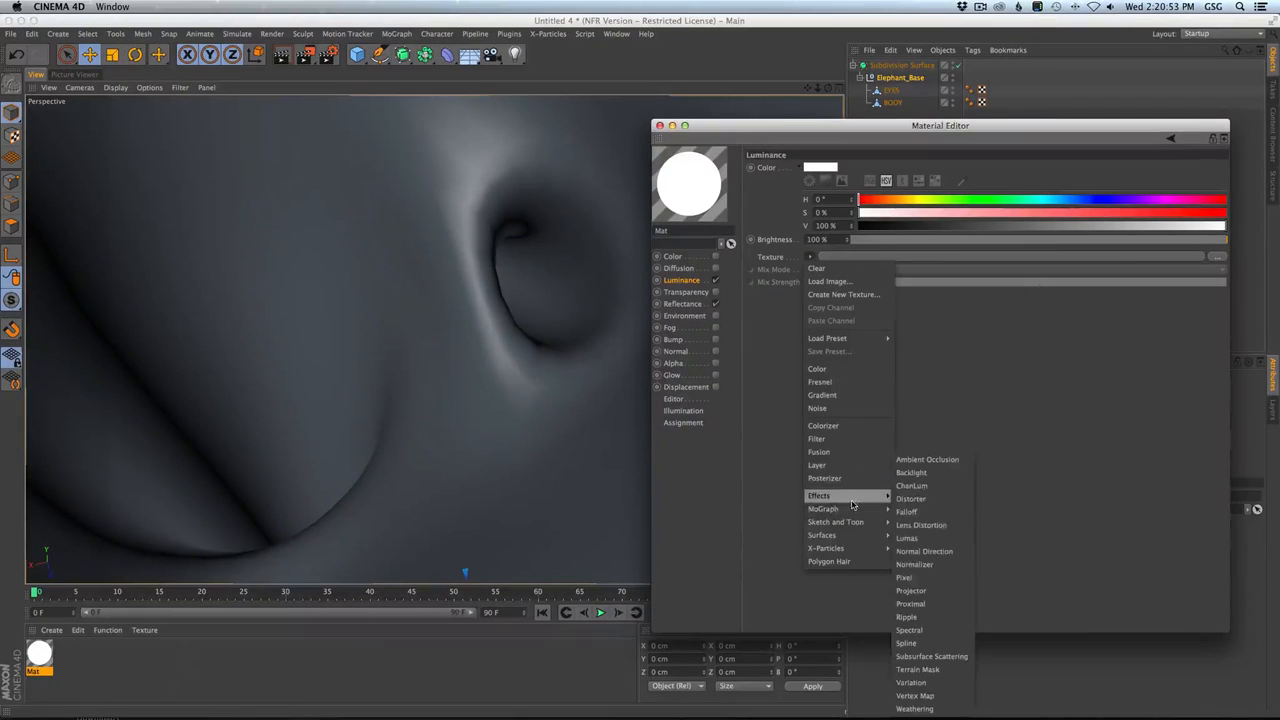
{"action": "left_click", "coordinate": [942, 394]}
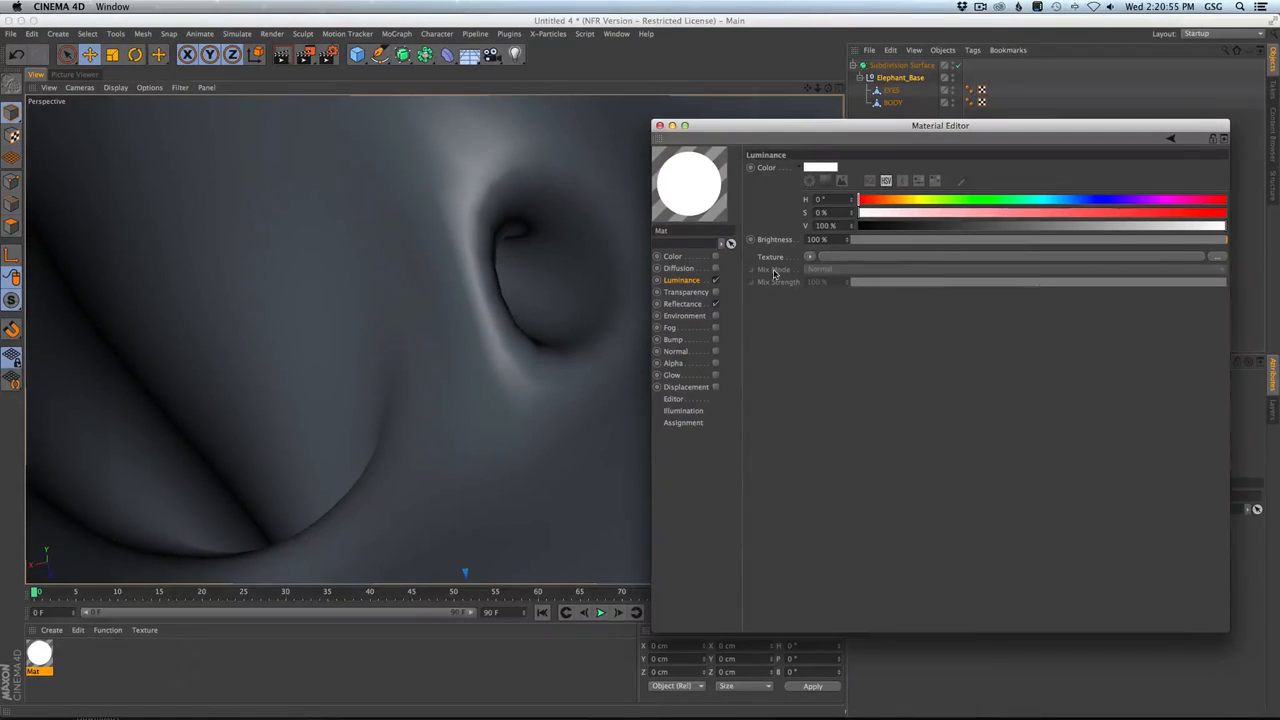
{"action": "left_click", "coordinate": [1215, 258]}
{"action": "left_click", "coordinate": [882, 490]}
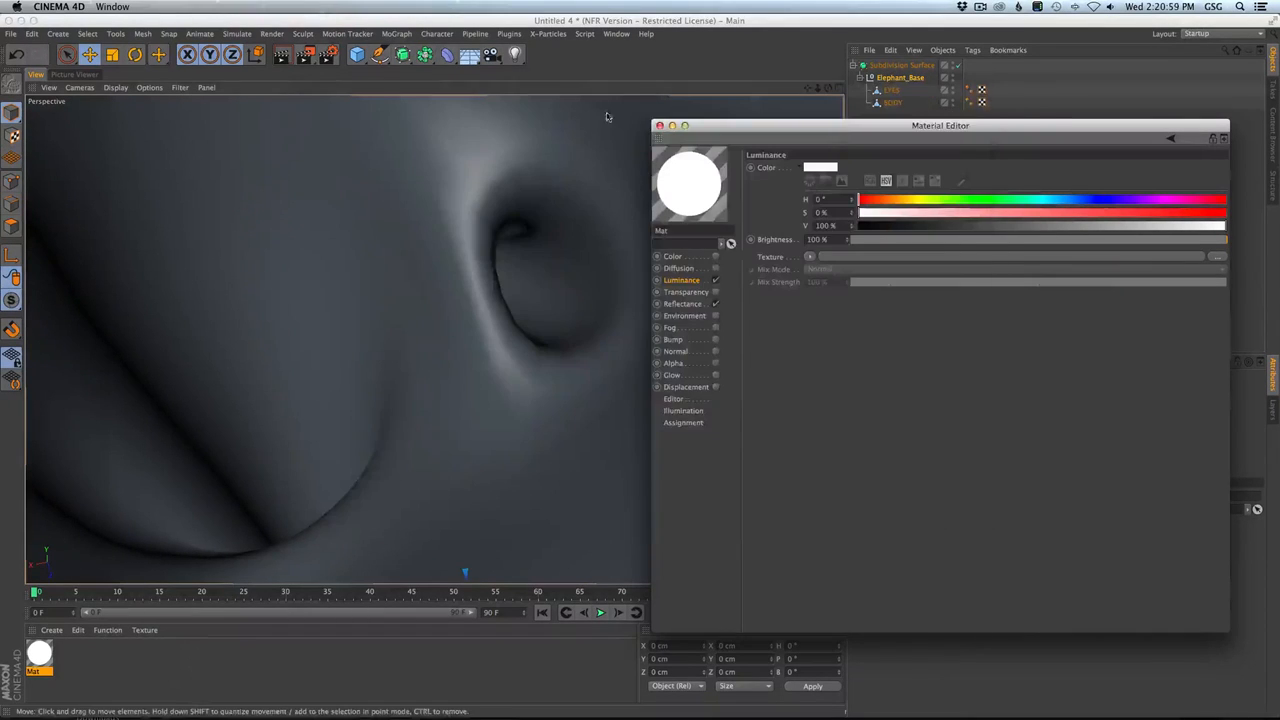
Save the Cinema 4D project as Stripe.c4d in the TextureStripes folder.
{"action": "key", "text": "super+s"}
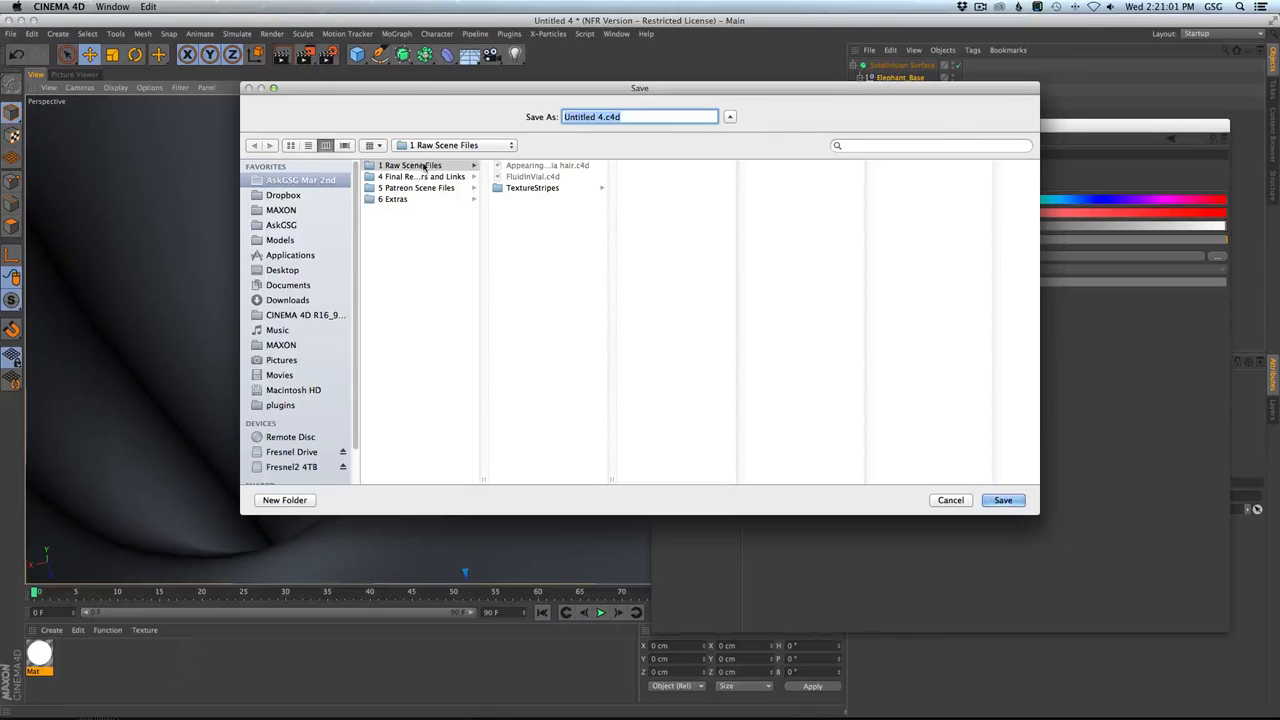
{"action": "left_click", "coordinate": [533, 187]}
{"action": "left_click", "coordinate": [600, 117]}
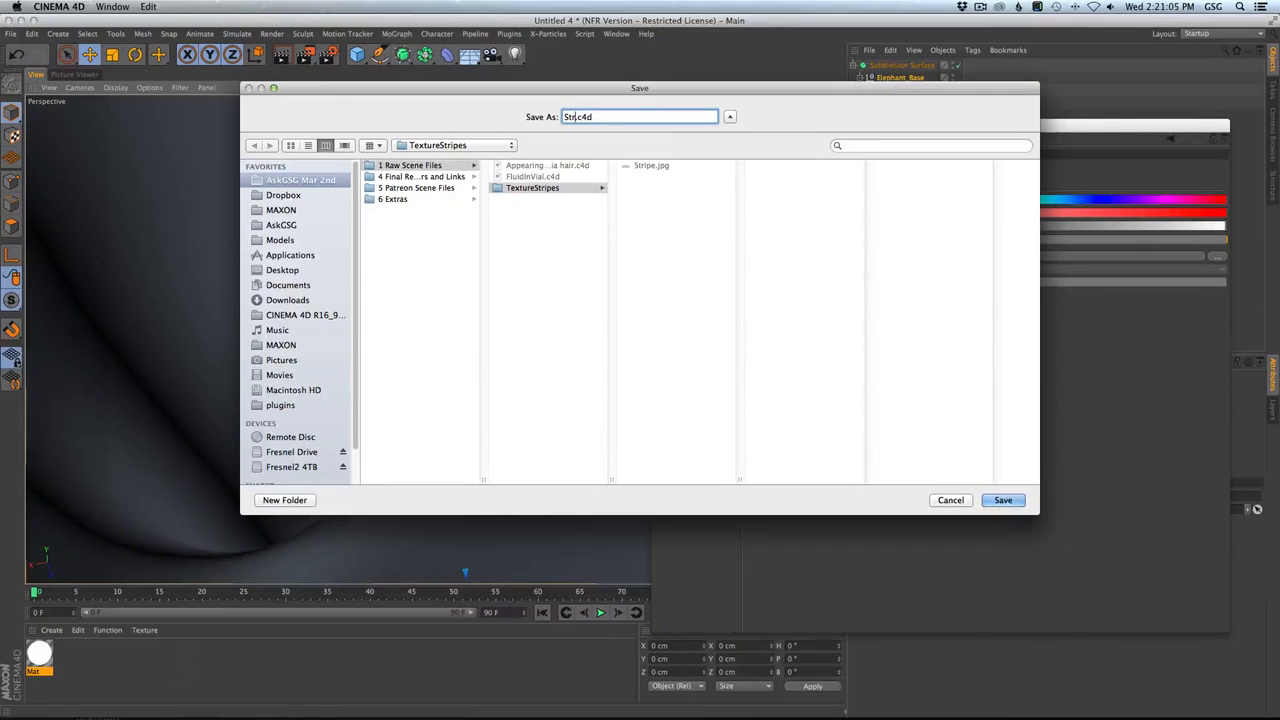
{"action": "key", "text": "Return"}
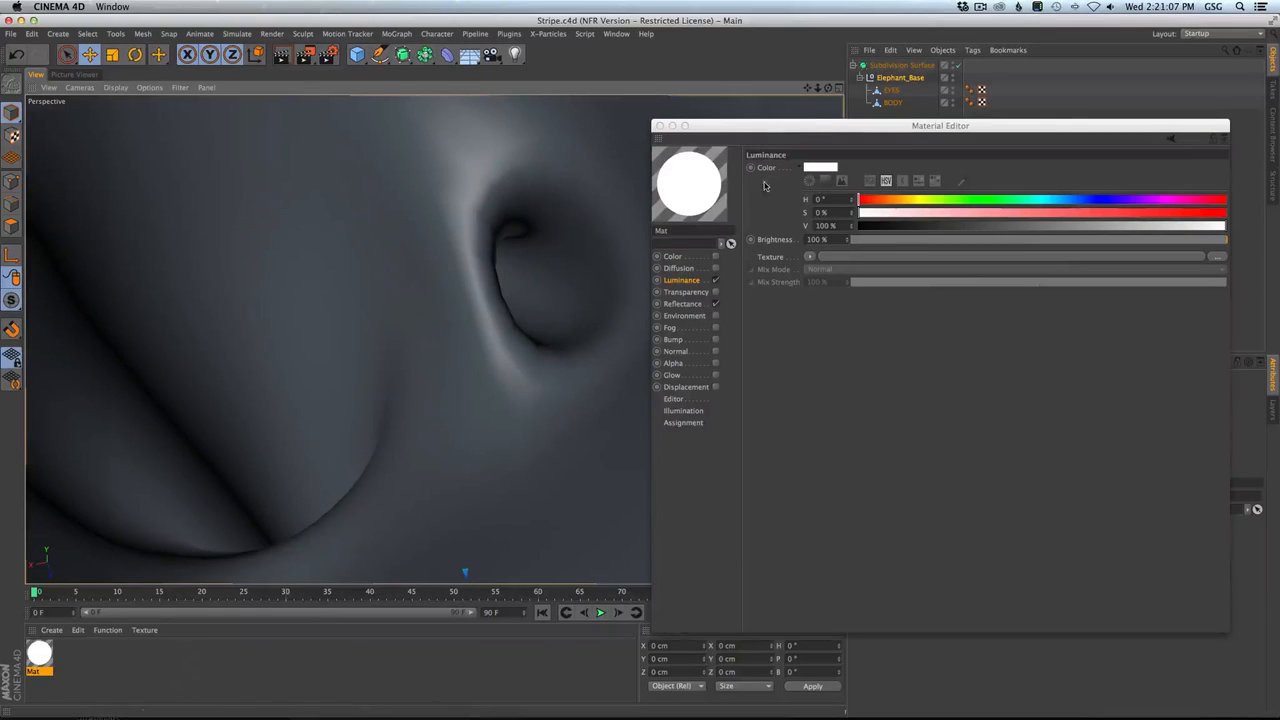
Load Stripe.jpg from the TextureStripes folder as the material's Luminance texture.
{"action": "left_click", "coordinate": [1218, 256]}
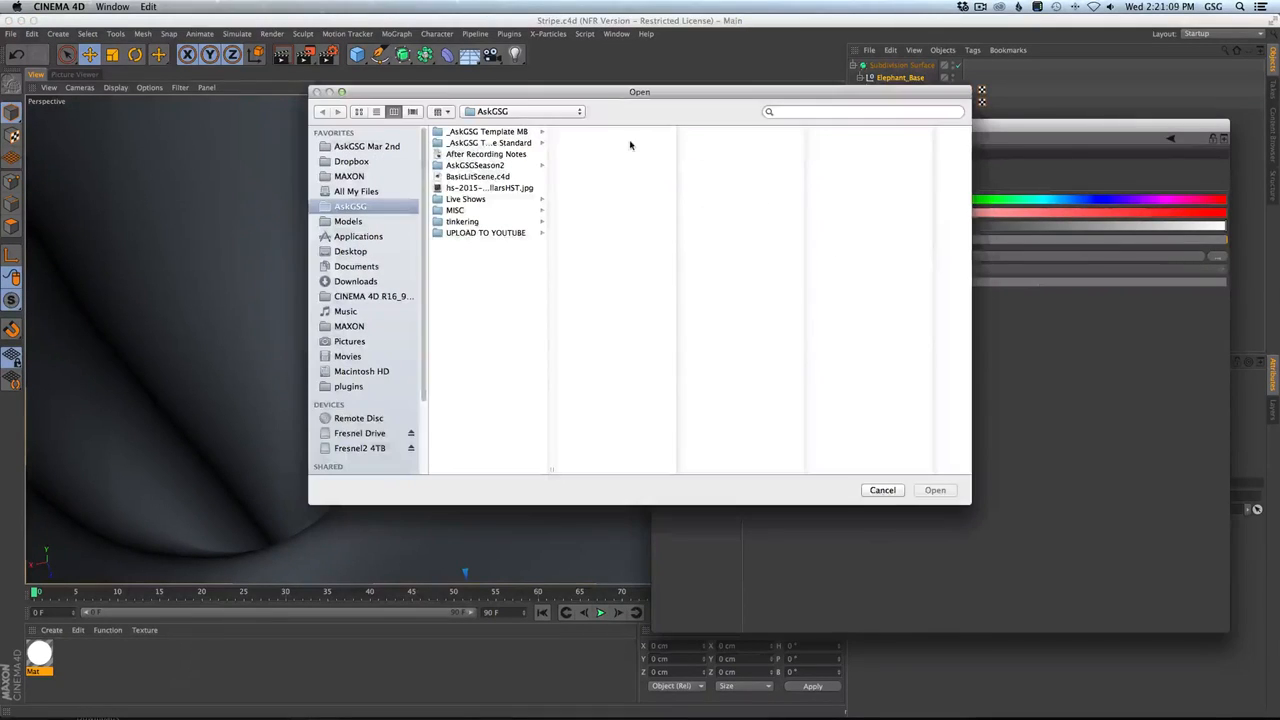
{"action": "left_click", "coordinate": [511, 114]}
{"action": "left_click", "coordinate": [515, 218]}
{"action": "left_click", "coordinate": [720, 143]}
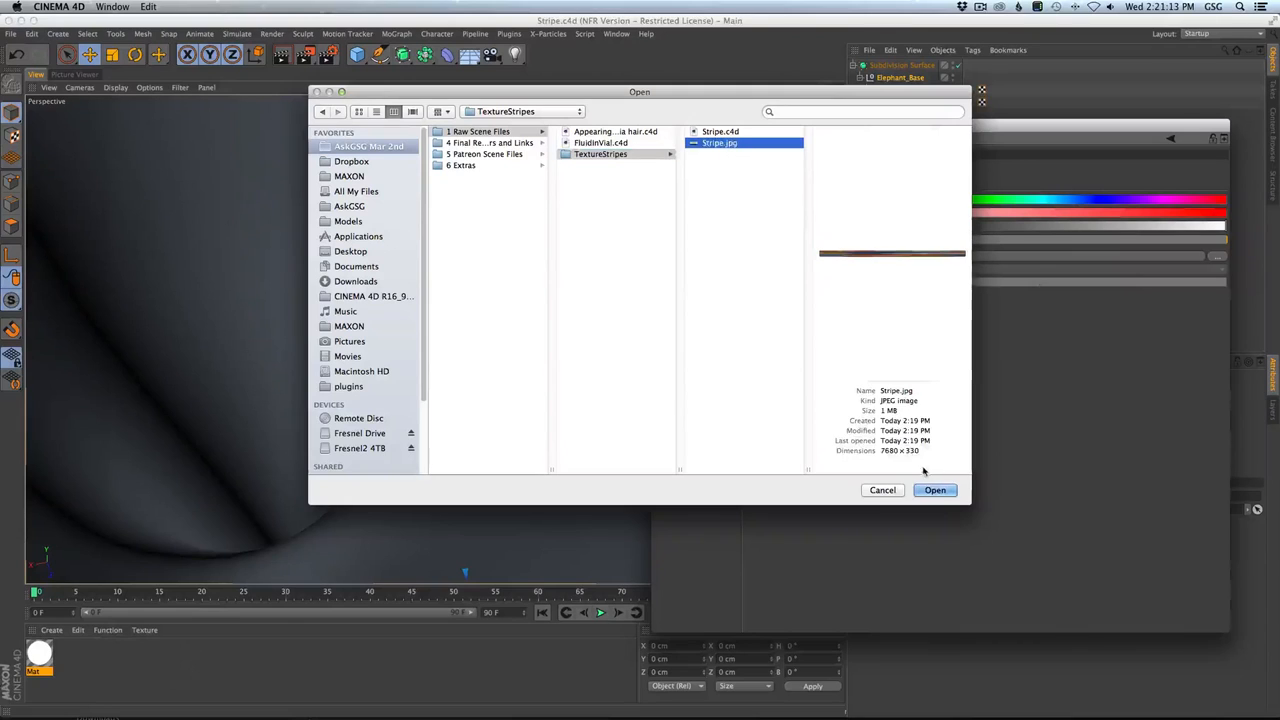
{"action": "left_click", "coordinate": [935, 490]}
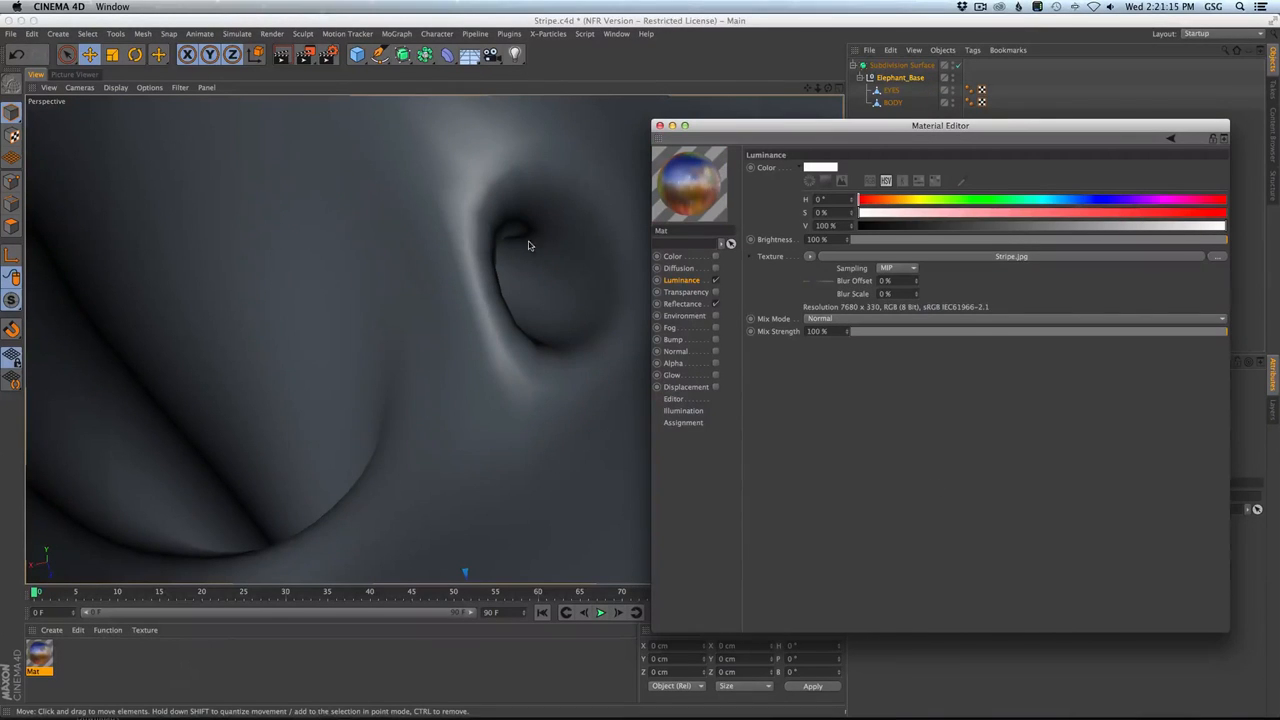
Switch to the Right view of the whole elephant and apply the Mat material to the Subdivision Surface.
{"action": "left_click_drag", "start_coordinate": [785, 124], "coordinate": [648, 590]}
{"action": "middle_click", "coordinate": [530, 382]}
{"action": "middle_click", "coordinate": [349, 400]}
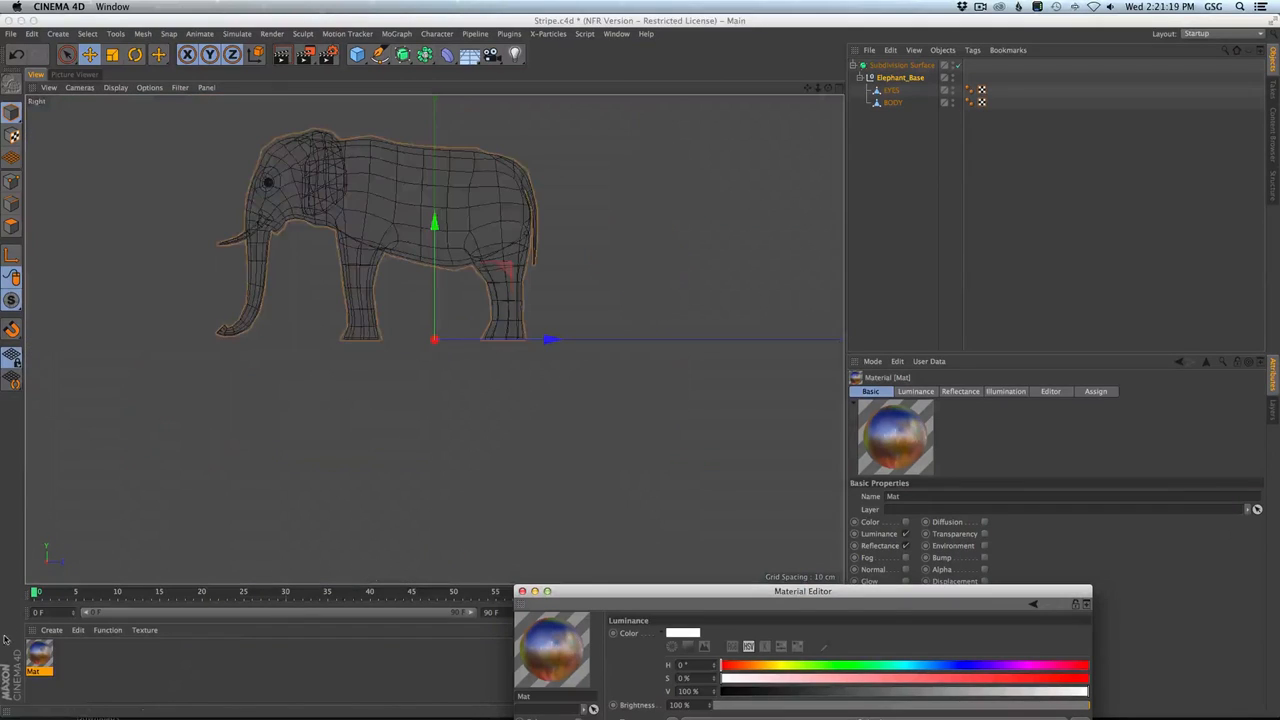
{"action": "left_click_drag", "start_coordinate": [903, 79], "coordinate": [900, 66]}
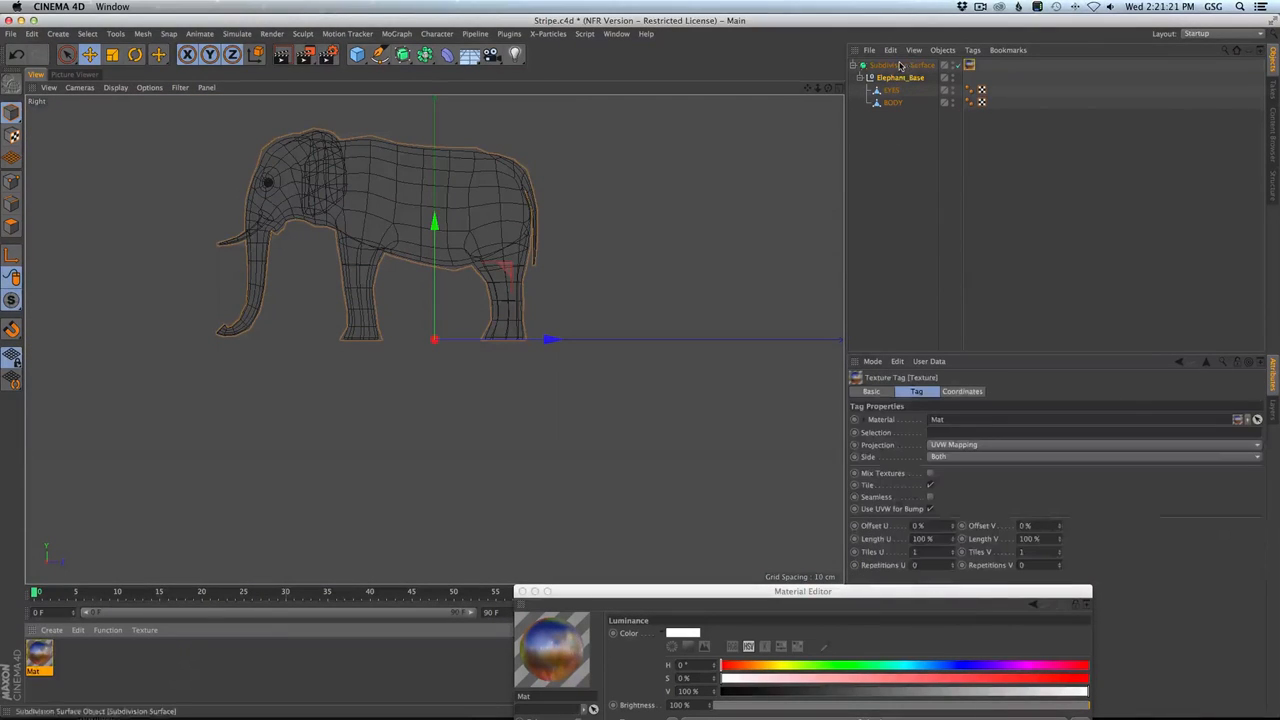
Display the Right view with Gouraud Shading and set the texture tag's projection to Flat.
{"action": "key", "text": "n"}
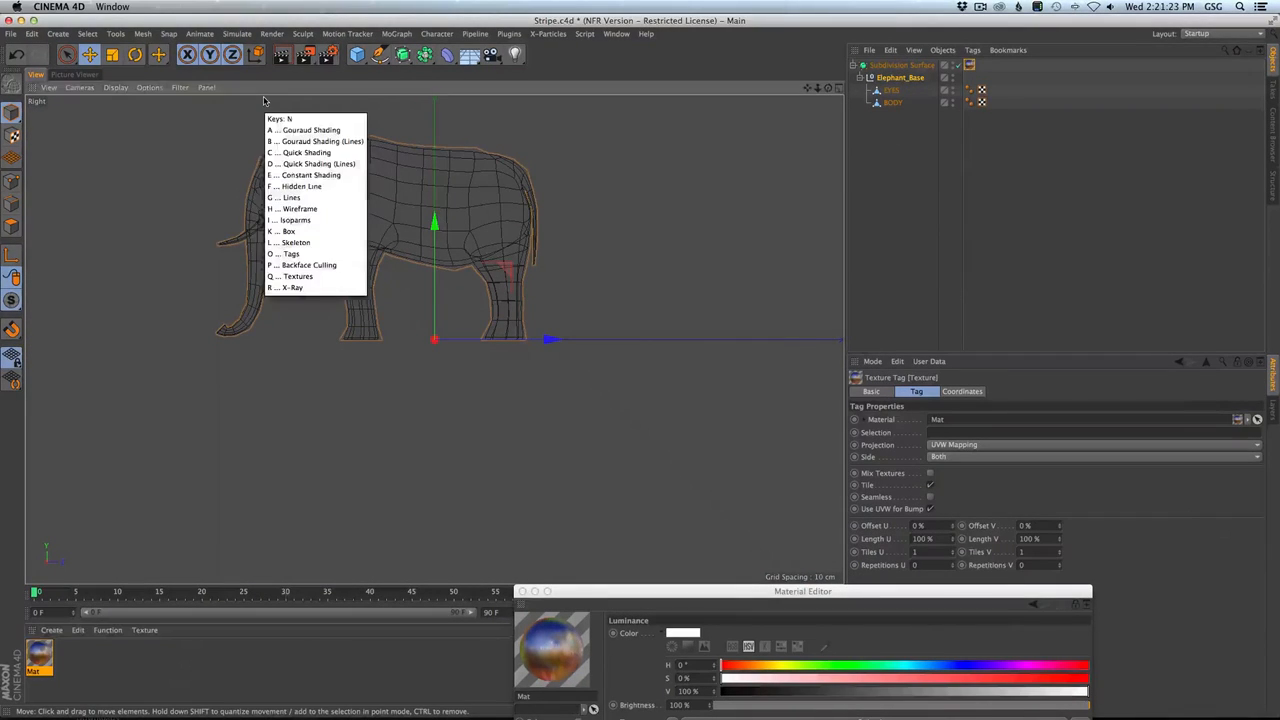
{"action": "key", "text": "a"}
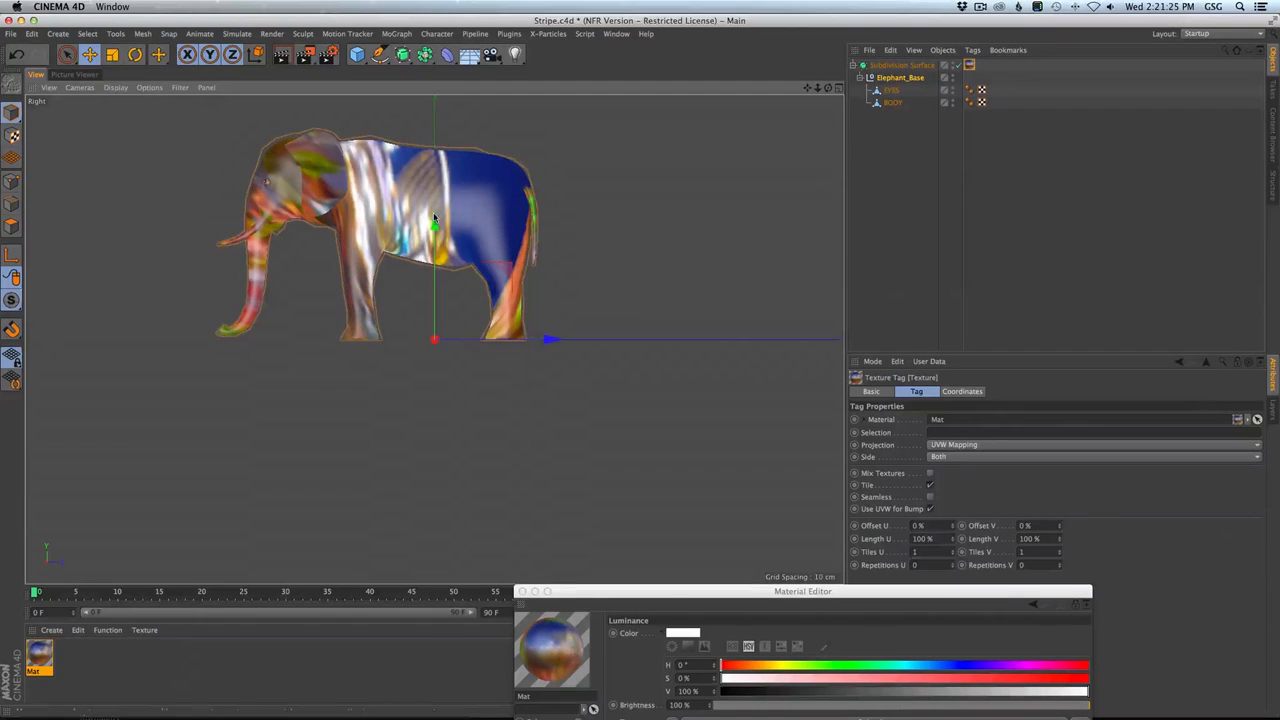
{"action": "left_click_drag", "start_coordinate": [437, 218], "coordinate": [479, 258]}
{"action": "left_click", "coordinate": [953, 446]}
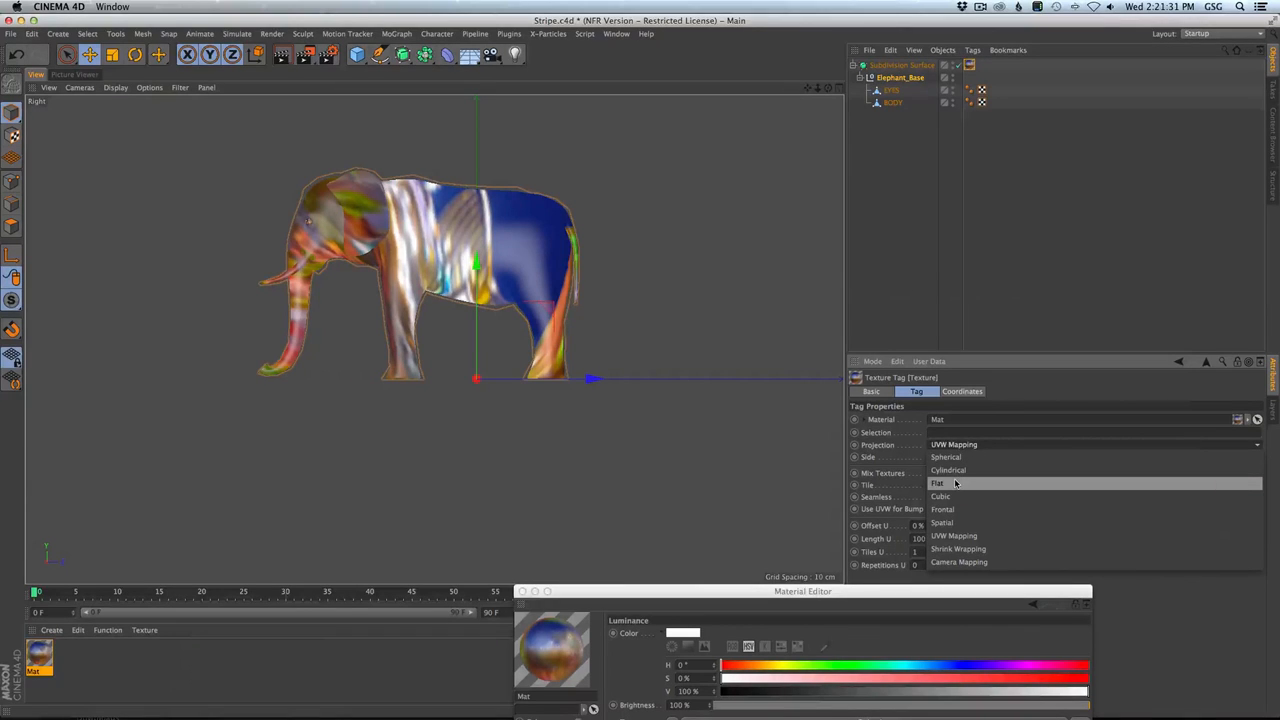
{"action": "left_click", "coordinate": [955, 484]}
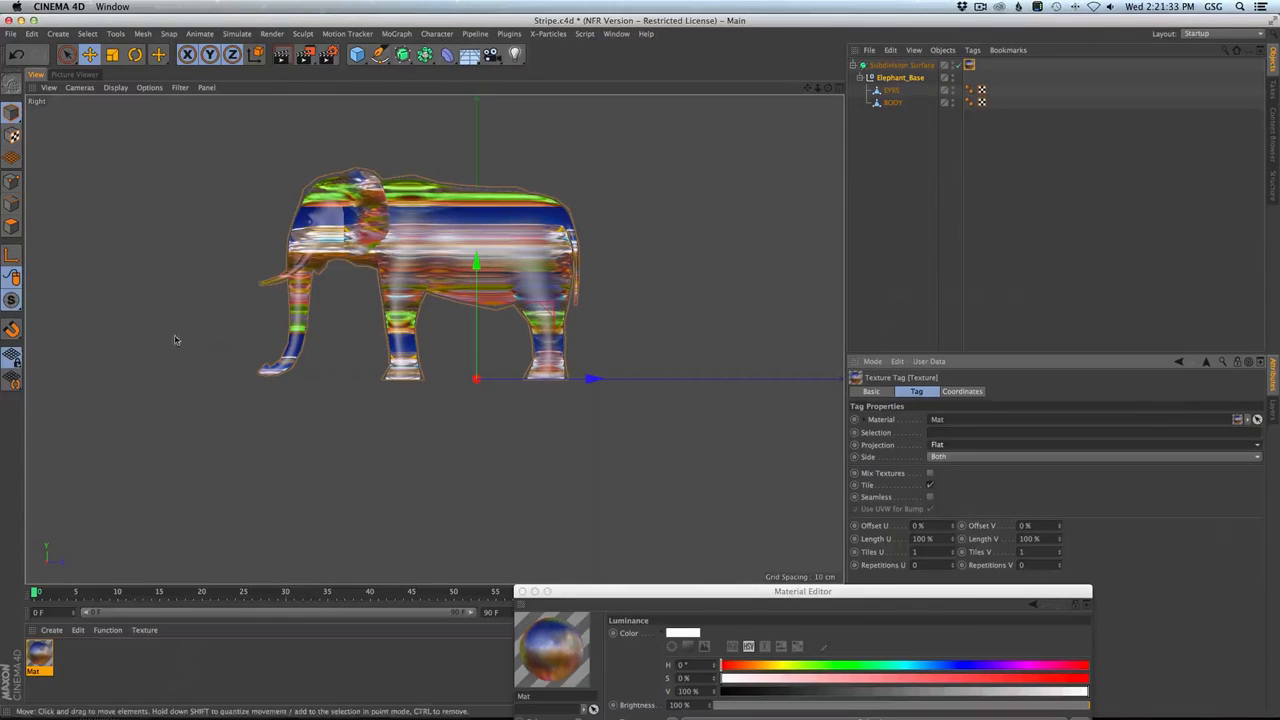
In Texture mode, raise the flat projection about 140 cm to the elephant's body and rotate it.
{"action": "left_click", "coordinate": [12, 135]}
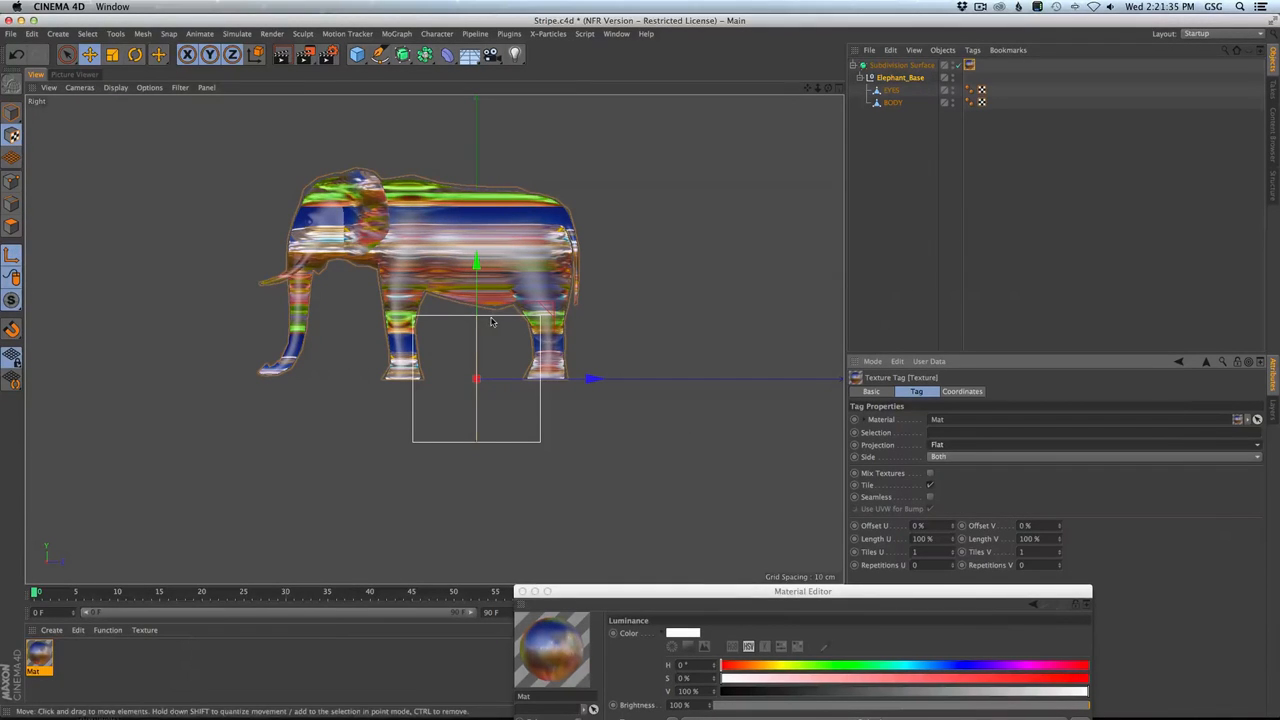
{"action": "left_click_drag", "start_coordinate": [480, 272], "coordinate": [481, 187]}
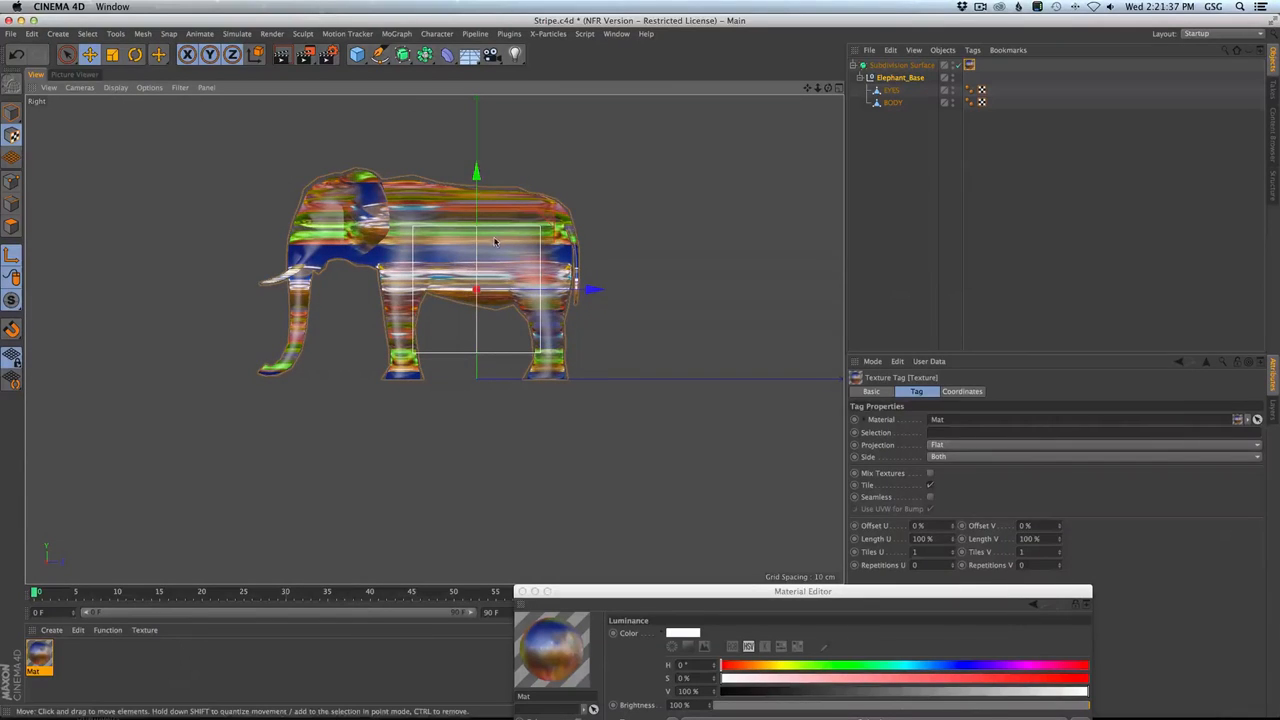
{"action": "key", "text": "r"}
{"action": "left_click_drag", "start_coordinate": [455, 291], "coordinate": [494, 291]}
Return to the Perspective view inside the elephant and add a camera there.
{"action": "middle_click", "coordinate": [474, 275]}
{"action": "middle_click", "coordinate": [352, 194]}
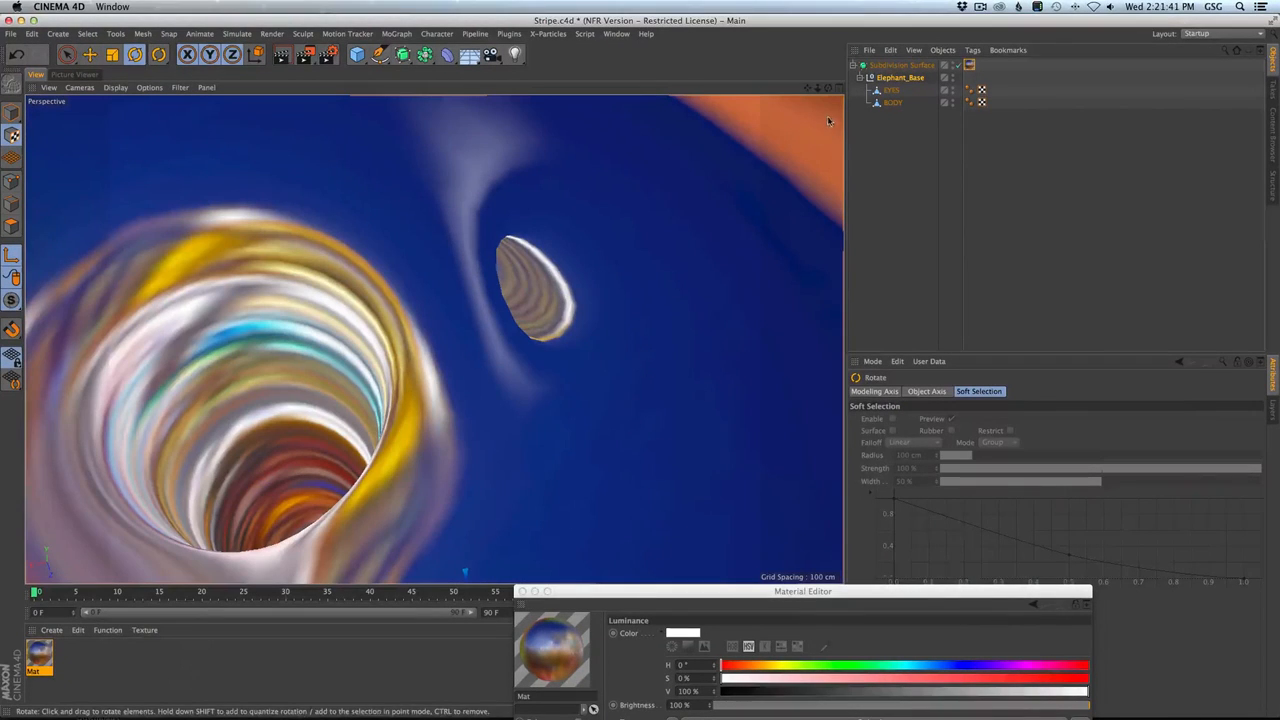
{"action": "left_click", "coordinate": [492, 55]}
From outside the elephant, rotate and scale up the flat texture projection around the body, and look through the added camera.
{"action": "right_click_drag", "start_coordinate": [720, 170], "coordinate": [524, 243], "text": "alt"}
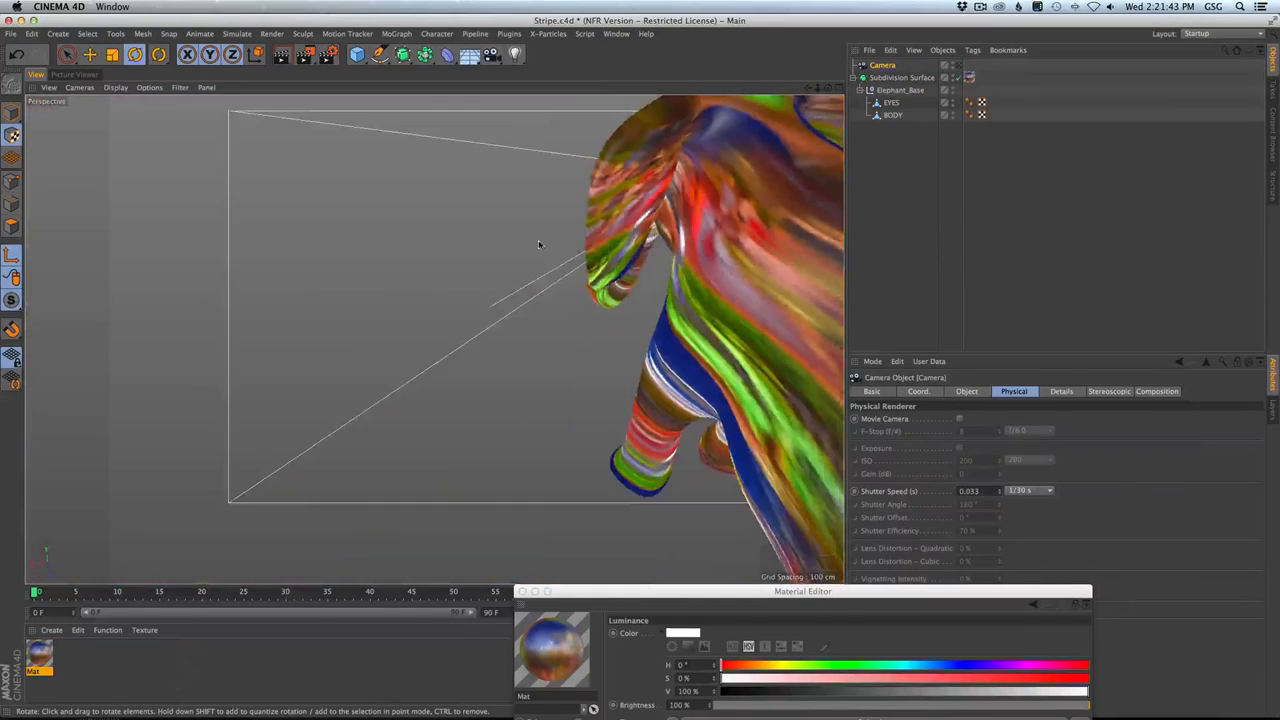
{"action": "left_click_drag", "start_coordinate": [524, 243], "coordinate": [726, 235], "text": "alt"}
{"action": "right_click_drag", "start_coordinate": [726, 235], "coordinate": [718, 230], "text": "alt"}
{"action": "left_click_drag", "start_coordinate": [718, 230], "coordinate": [680, 232], "text": "alt"}
{"action": "right_click_drag", "start_coordinate": [680, 232], "coordinate": [600, 240], "text": "alt"}
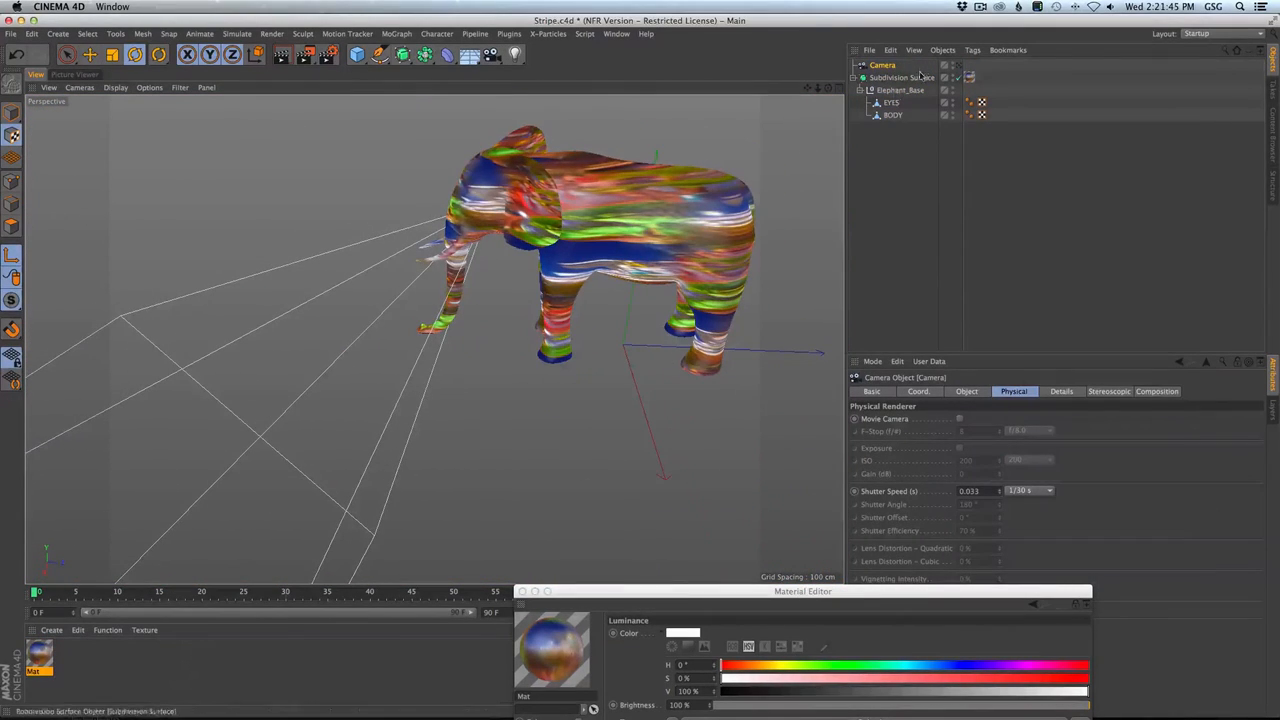
{"action": "left_click", "coordinate": [969, 77]}
{"action": "left_click_drag", "start_coordinate": [607, 232], "coordinate": [697, 172]}
{"action": "key", "text": "t"}
{"action": "left_click_drag", "start_coordinate": [624, 248], "coordinate": [538, 217], "text": "alt"}
{"action": "right_click_drag", "start_coordinate": [538, 217], "coordinate": [640, 210], "text": "alt"}
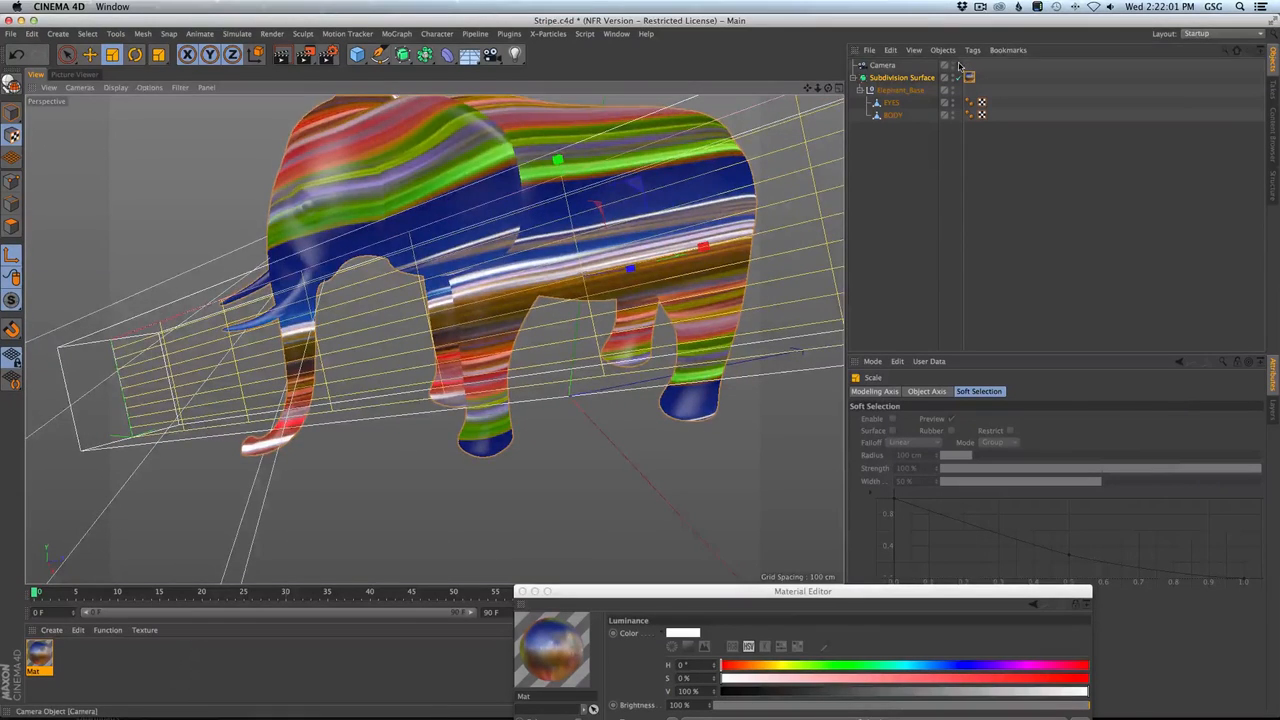
{"action": "left_click", "coordinate": [958, 65]}
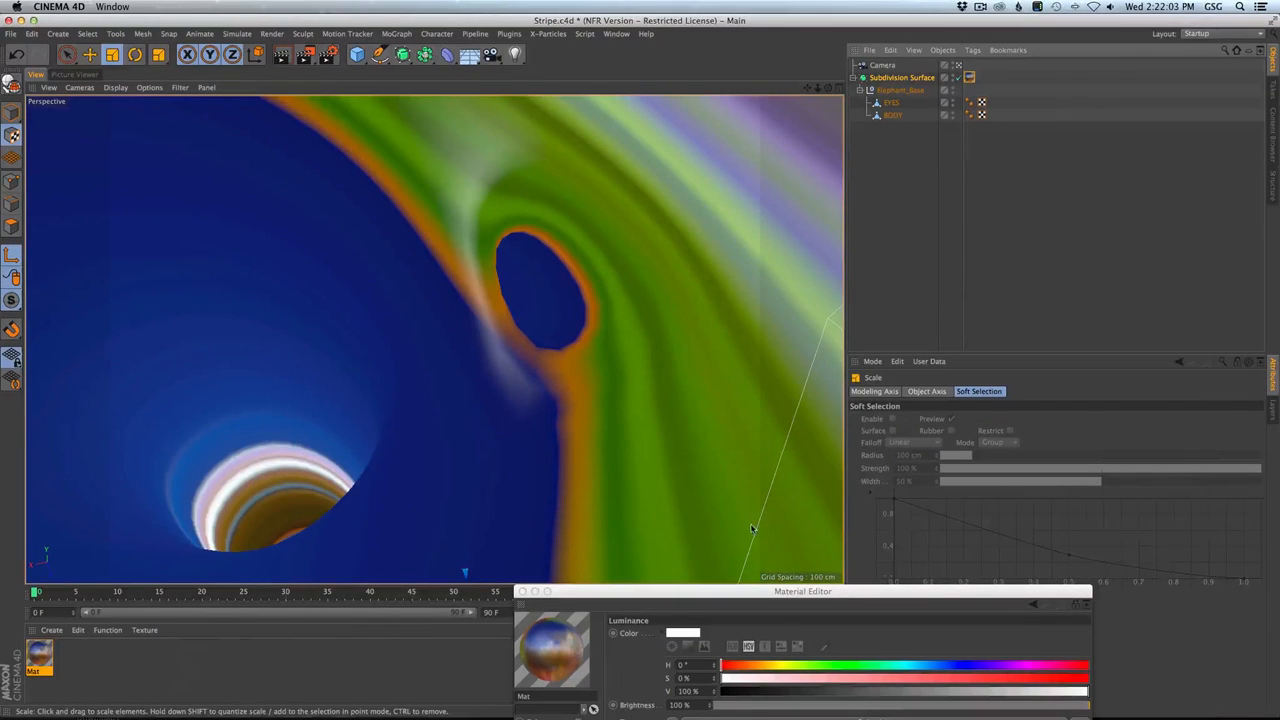
Switch to Chrome to compare the material with the paused Inside Me reference frame, and return to Cinema 4D.
{"action": "left_click_drag", "start_coordinate": [778, 594], "coordinate": [786, 145]}
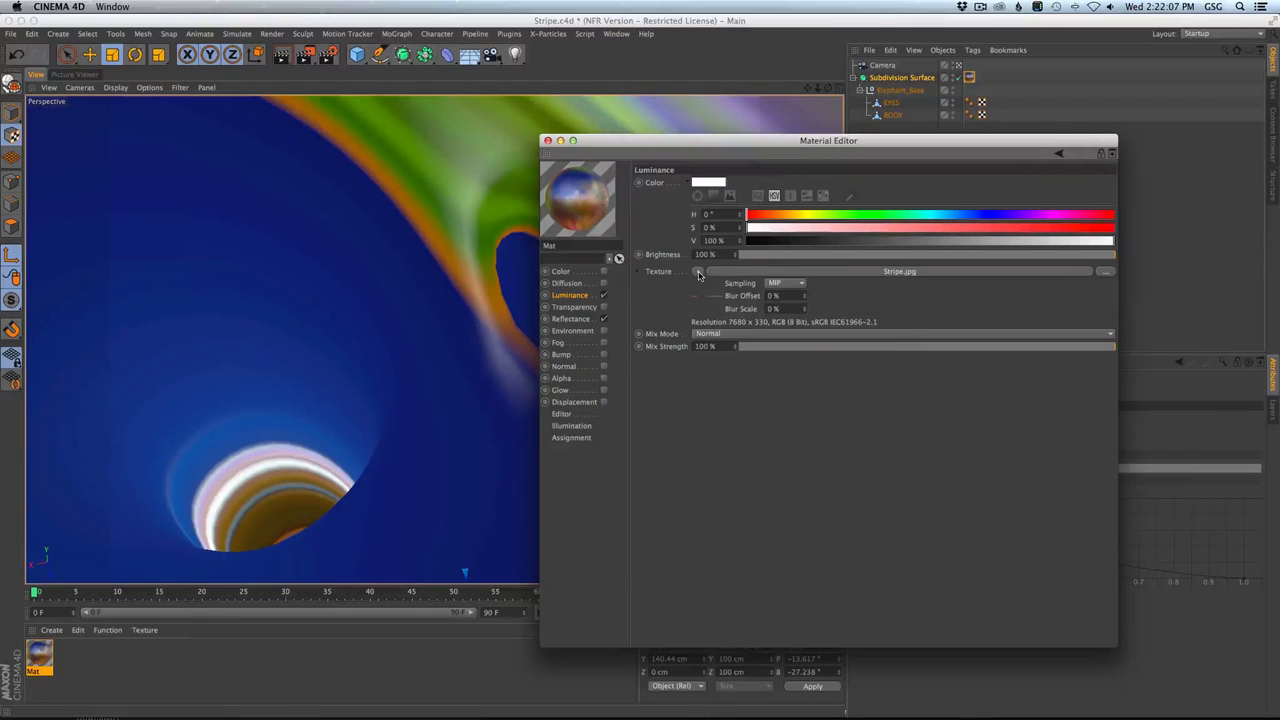
{"action": "key", "text": "super+Tab"}
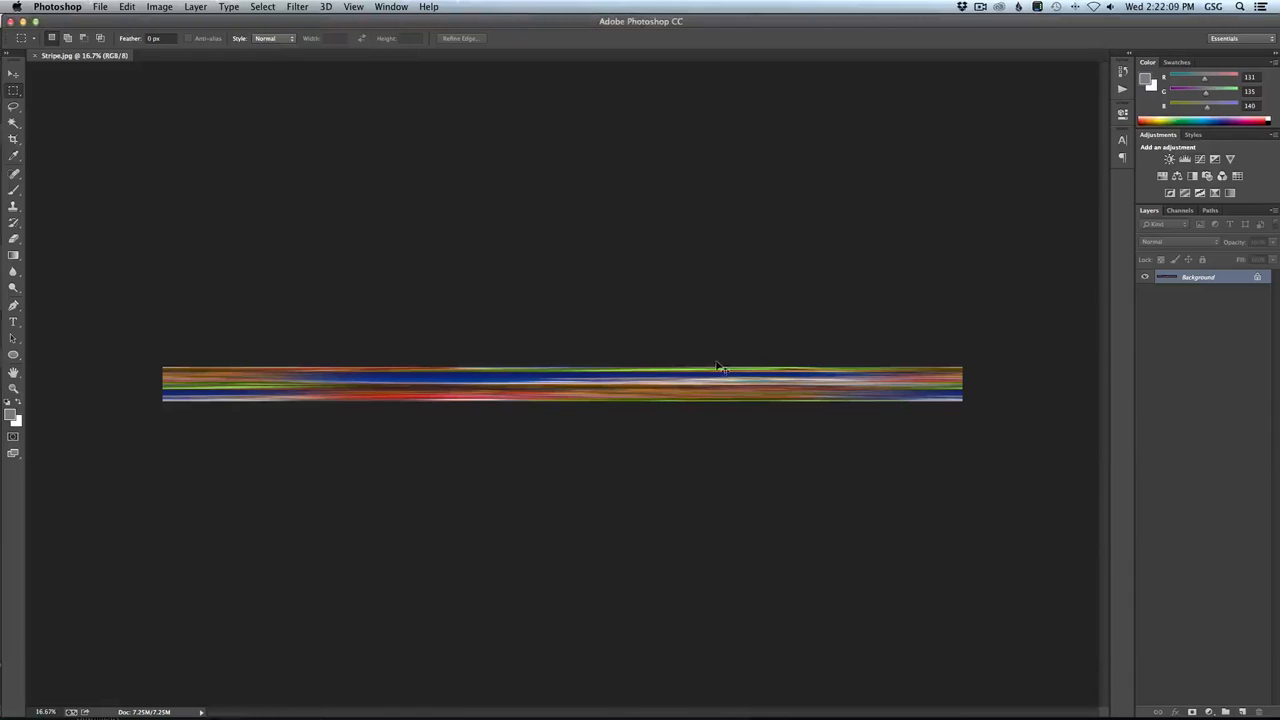
{"action": "key", "text": "super+Tab"}
{"action": "key", "text": "super+Tab"}
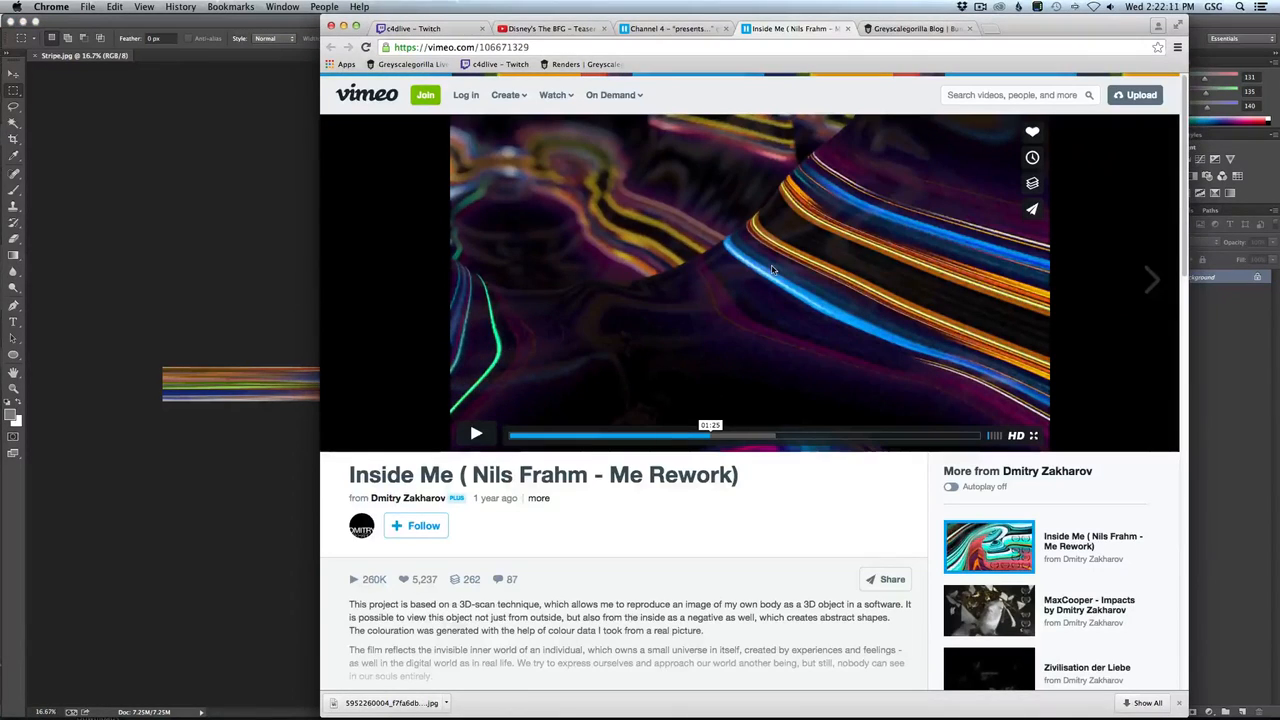
{"action": "key", "text": "super+Tab"}
{"action": "key", "text": "super+Tab"}
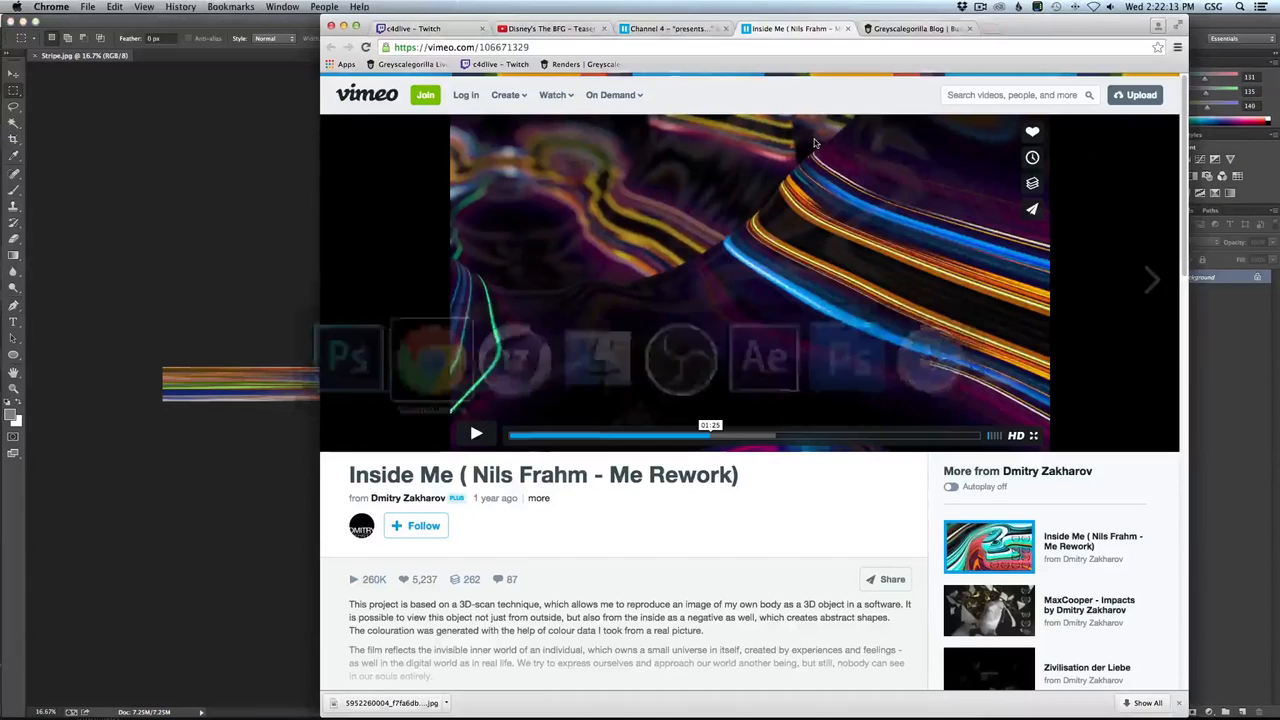
{"action": "key", "text": "super+Tab"}
{"action": "key", "text": "super+Tab"}
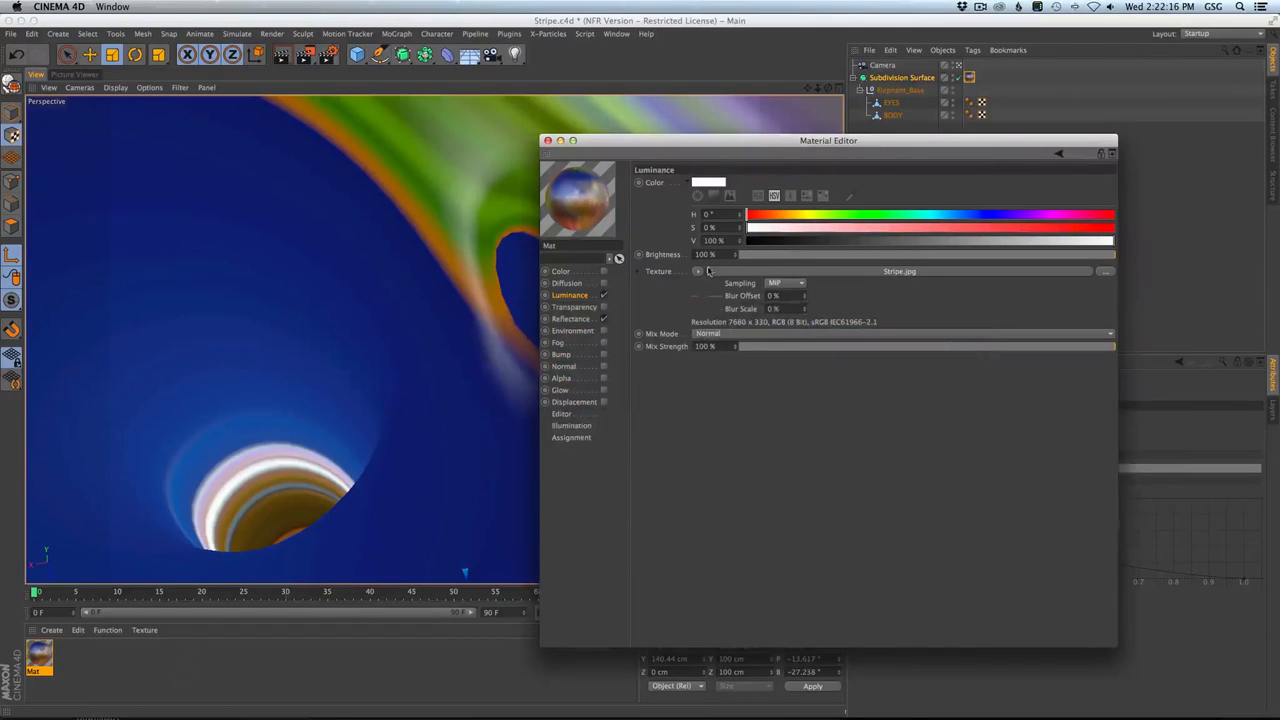
Wrap the Luminance texture in a Layer shader and add a Noise layer above the Stripe.jpg bitmap.
{"action": "left_click", "coordinate": [700, 271]}
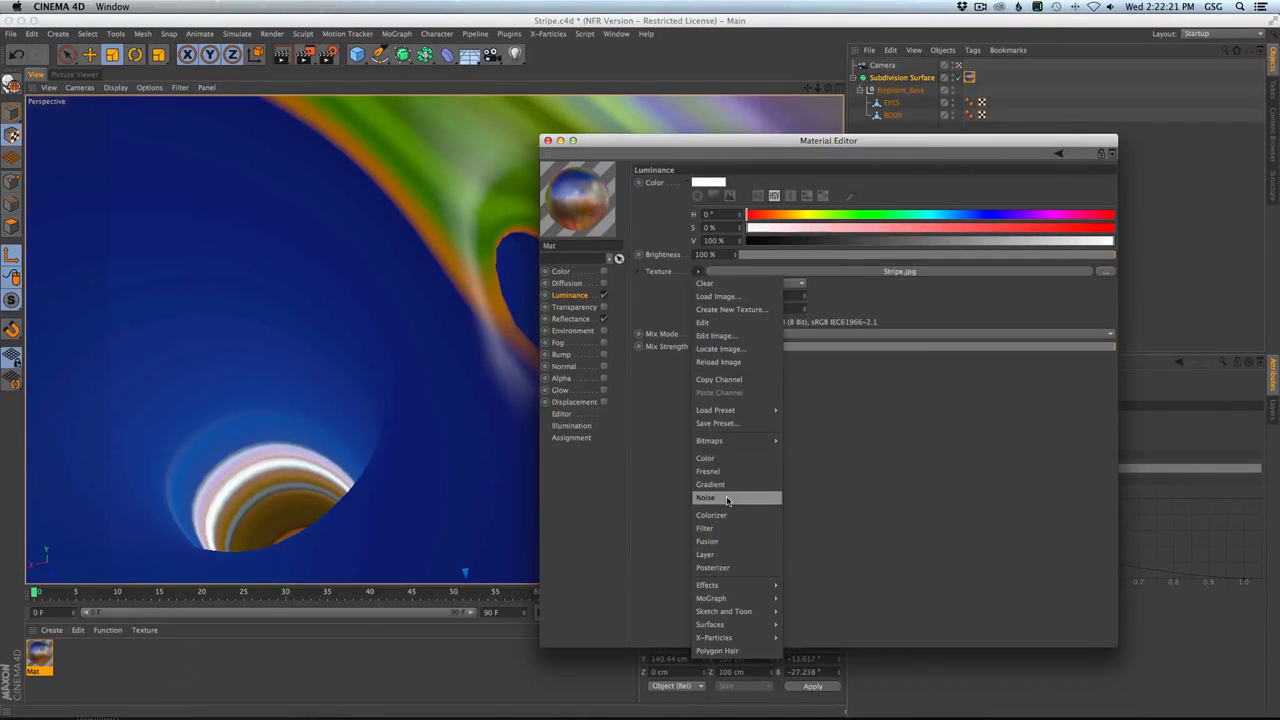
{"action": "left_click", "coordinate": [723, 554]}
{"action": "left_click", "coordinate": [705, 306]}
{"action": "left_click", "coordinate": [698, 283]}
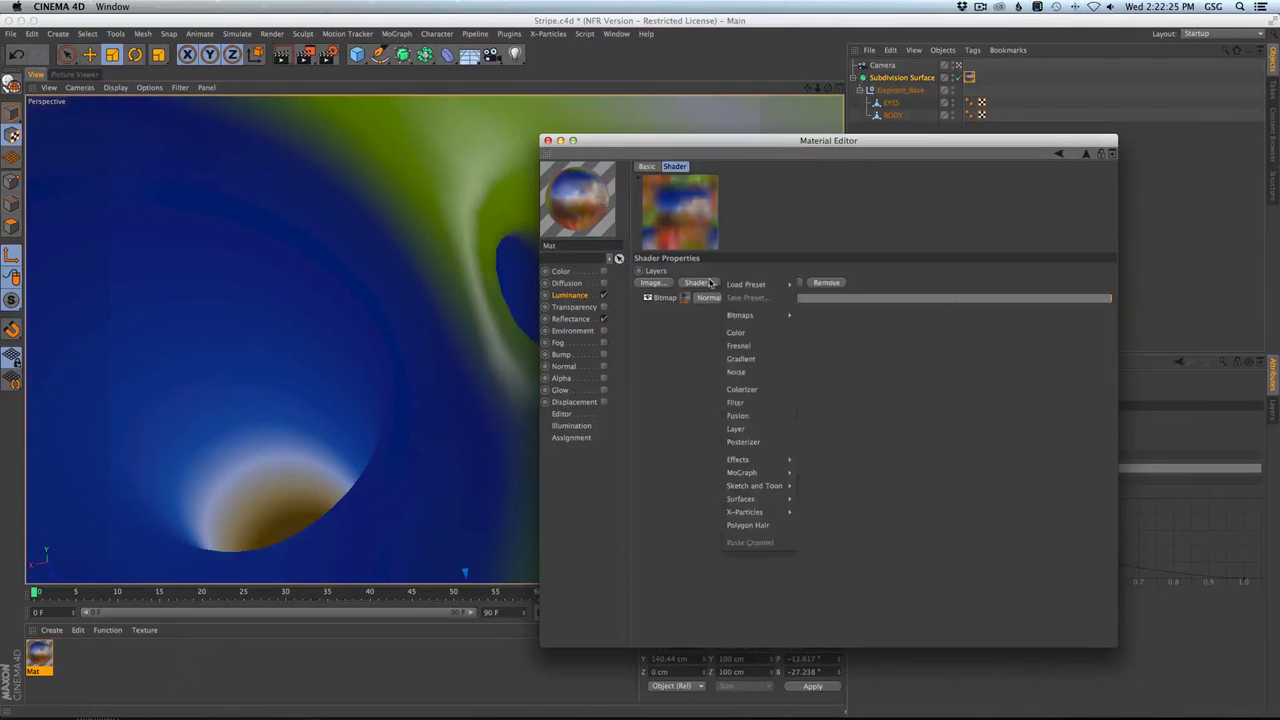
{"action": "left_click", "coordinate": [736, 371]}
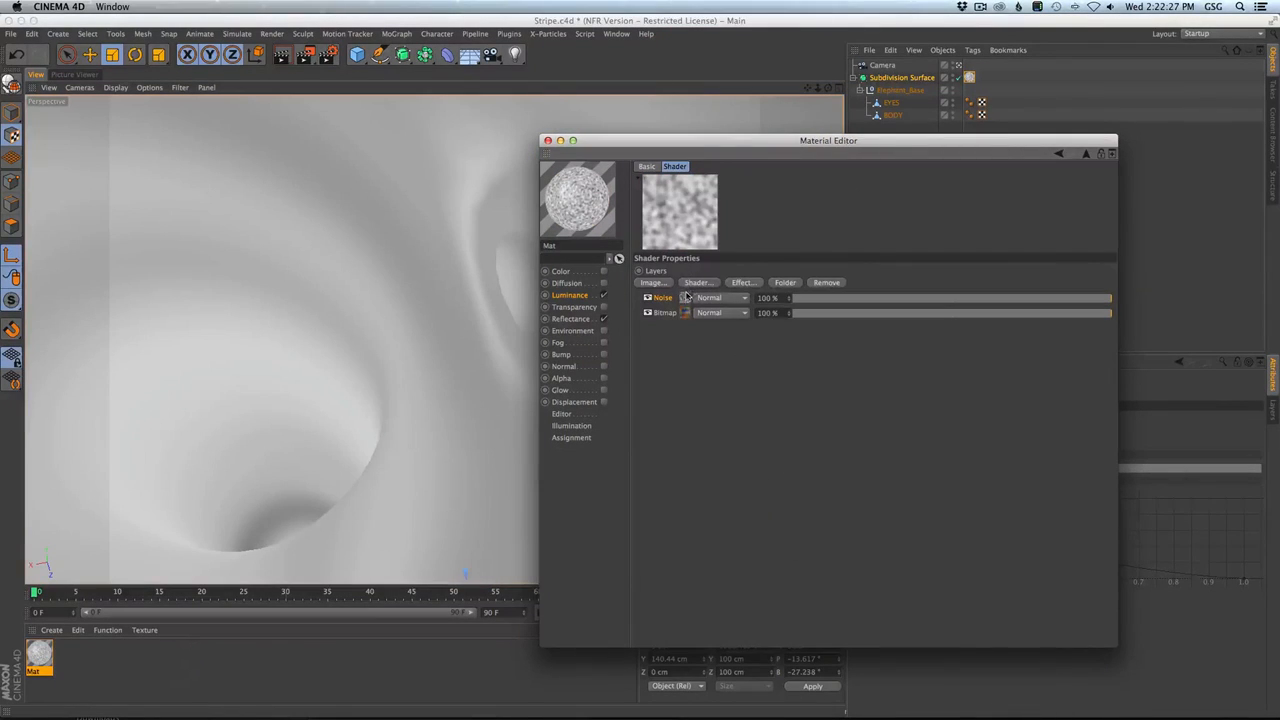
Stretch the noise into stripes with UV (2D) space and a first Relative Scale value of 5000%, and set Contrast to 63%.
{"action": "left_click", "coordinate": [686, 298]}
{"action": "left_click", "coordinate": [1100, 307]}
{"action": "left_click", "coordinate": [1100, 307]}
{"action": "left_click", "coordinate": [1105, 331]}
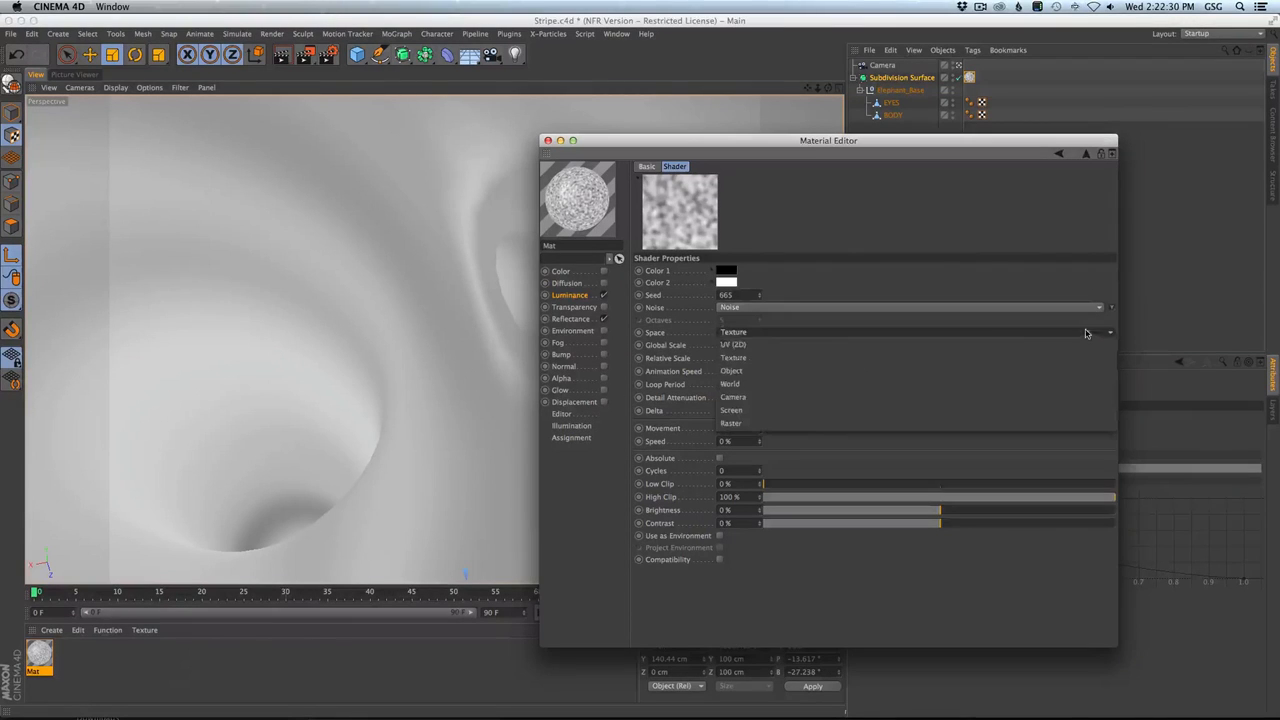
{"action": "left_click", "coordinate": [839, 345]}
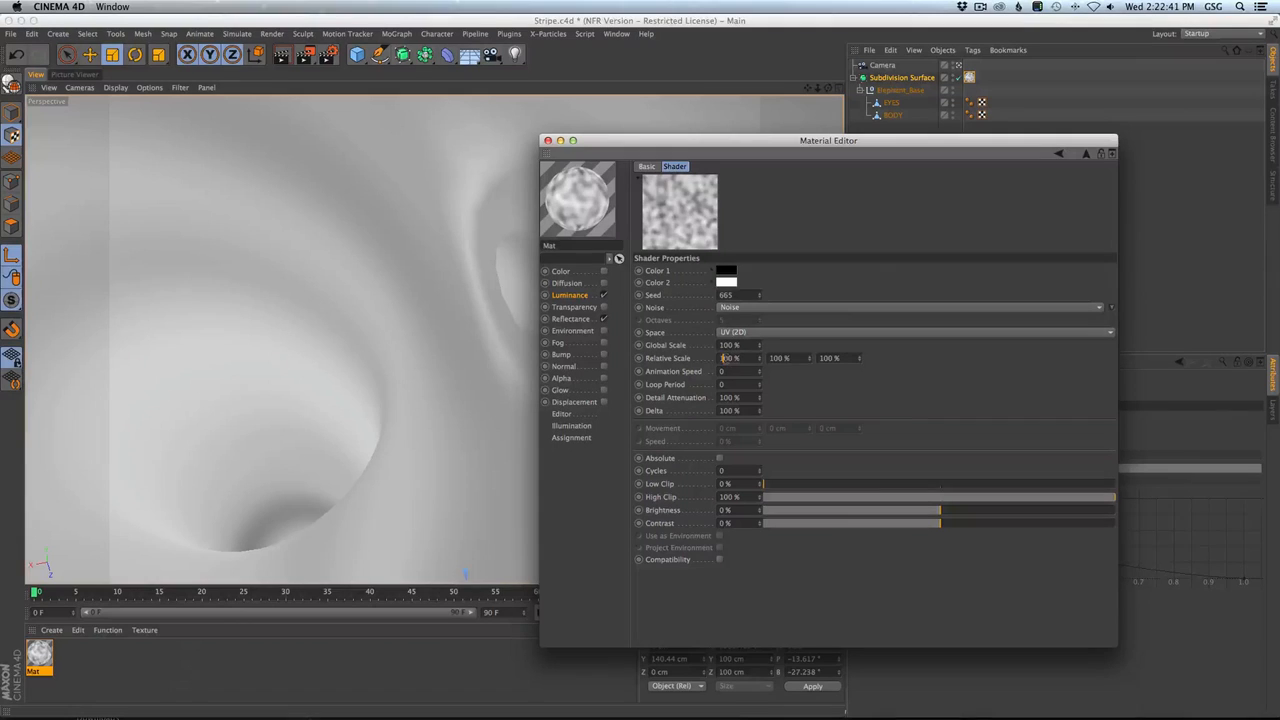
{"action": "key", "text": "Return"}
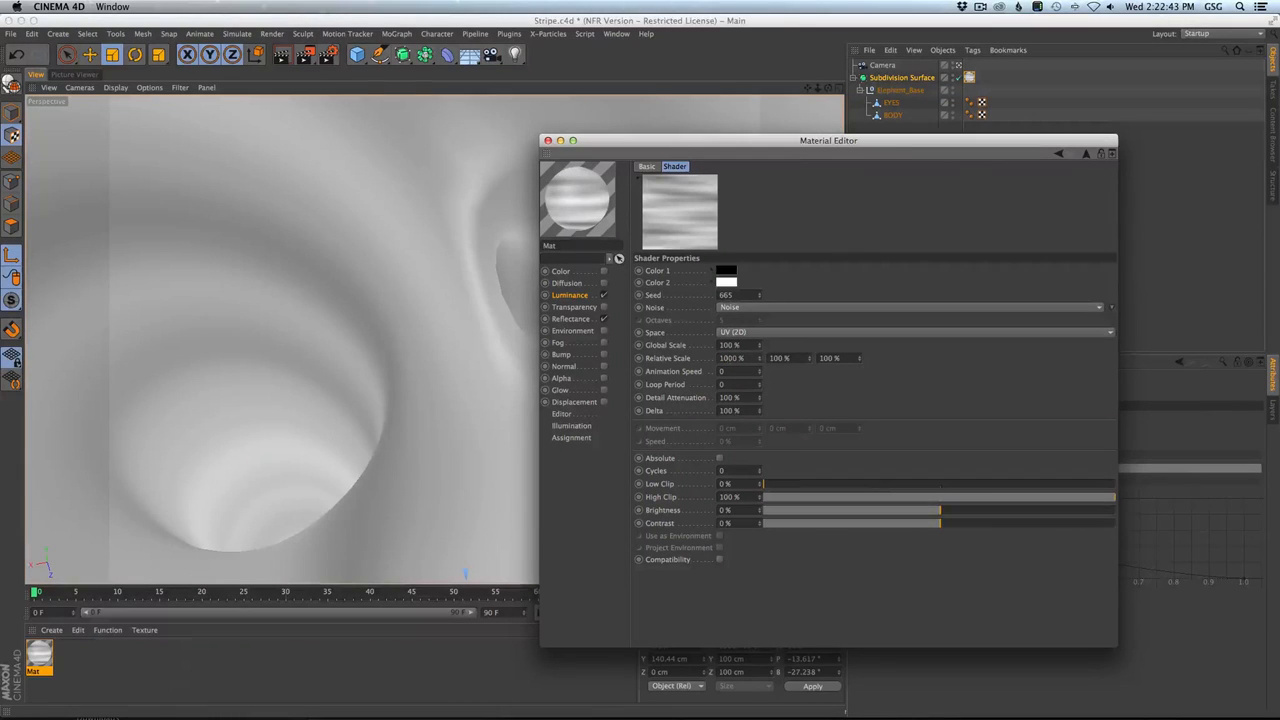
{"action": "key", "text": "Return"}
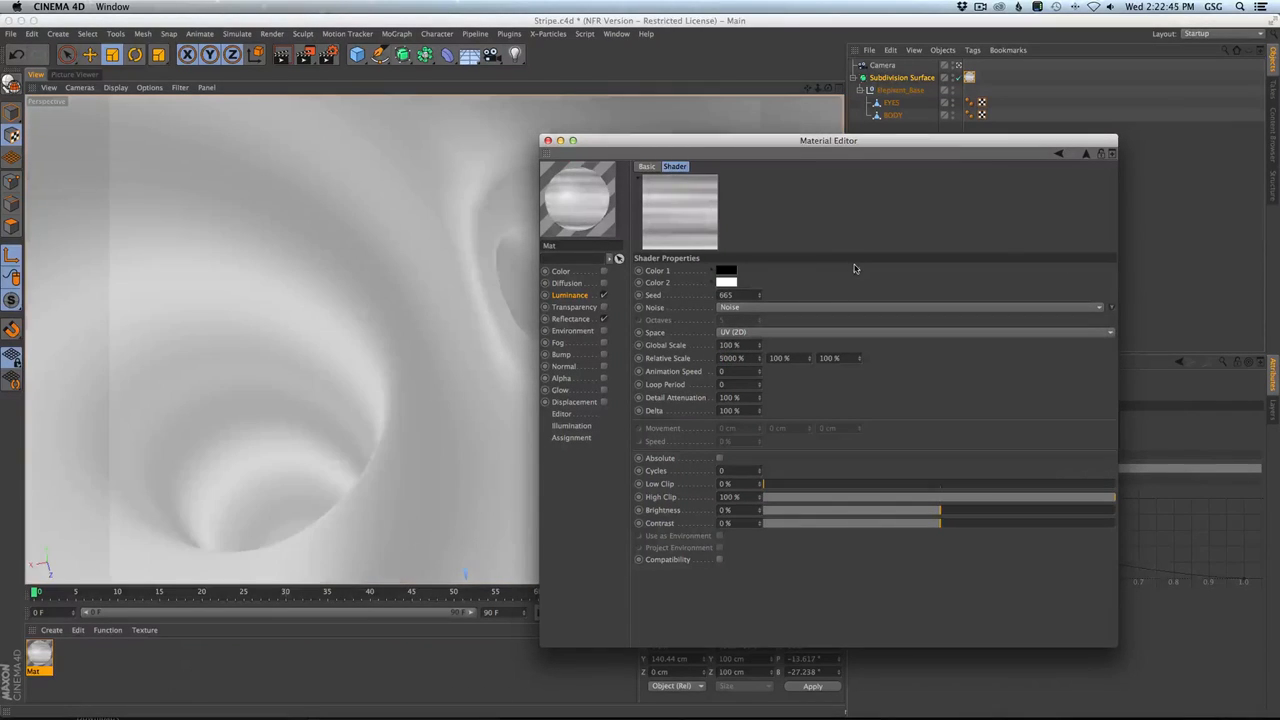
{"action": "left_click_drag", "start_coordinate": [1035, 525], "coordinate": [1051, 524]}
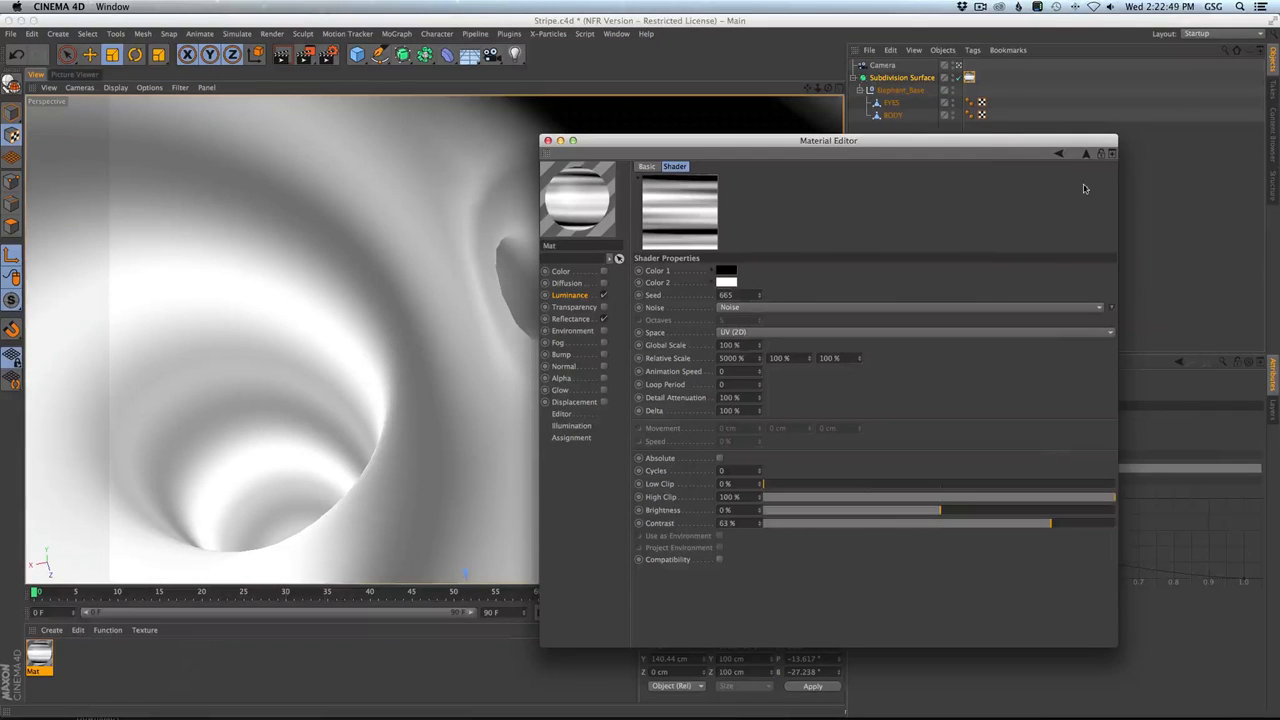
Set the Noise layer's blending mode to Multiply over the bitmap and render the camera view.
{"action": "left_click", "coordinate": [1086, 154]}
{"action": "left_click", "coordinate": [734, 300]}
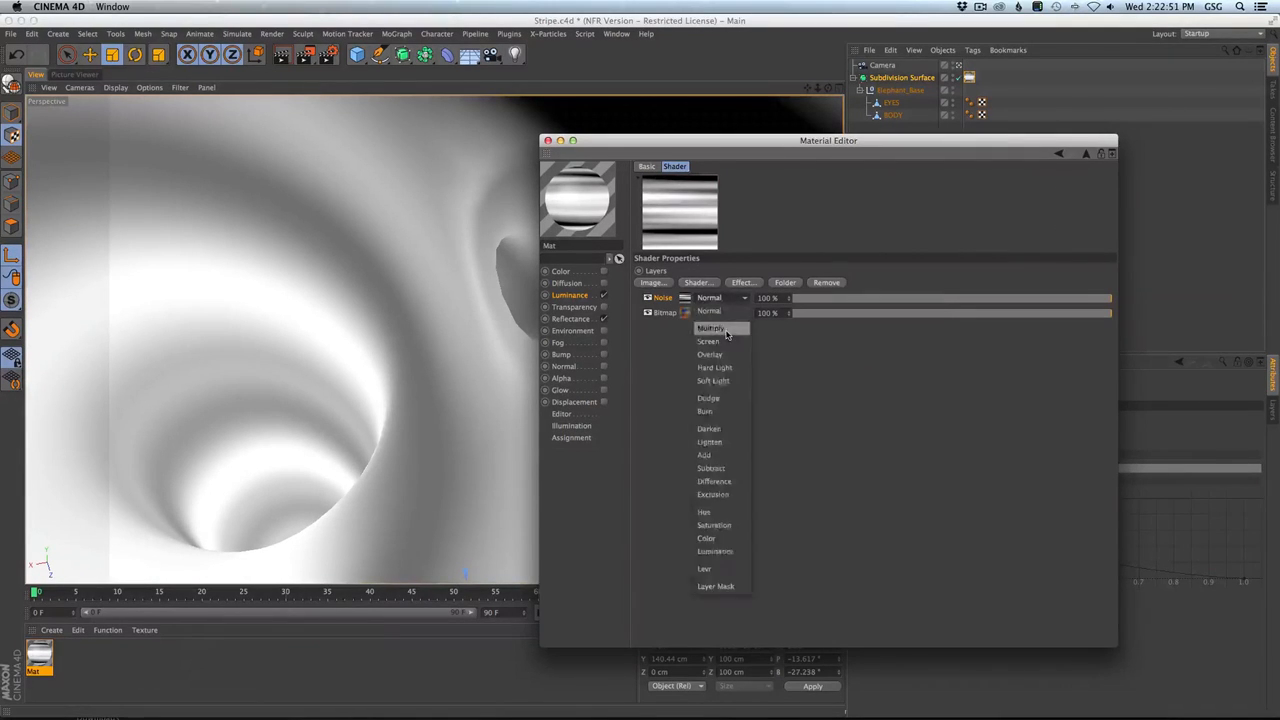
{"action": "left_click", "coordinate": [710, 328]}
{"action": "left_click_drag", "start_coordinate": [663, 146], "coordinate": [768, 313]}
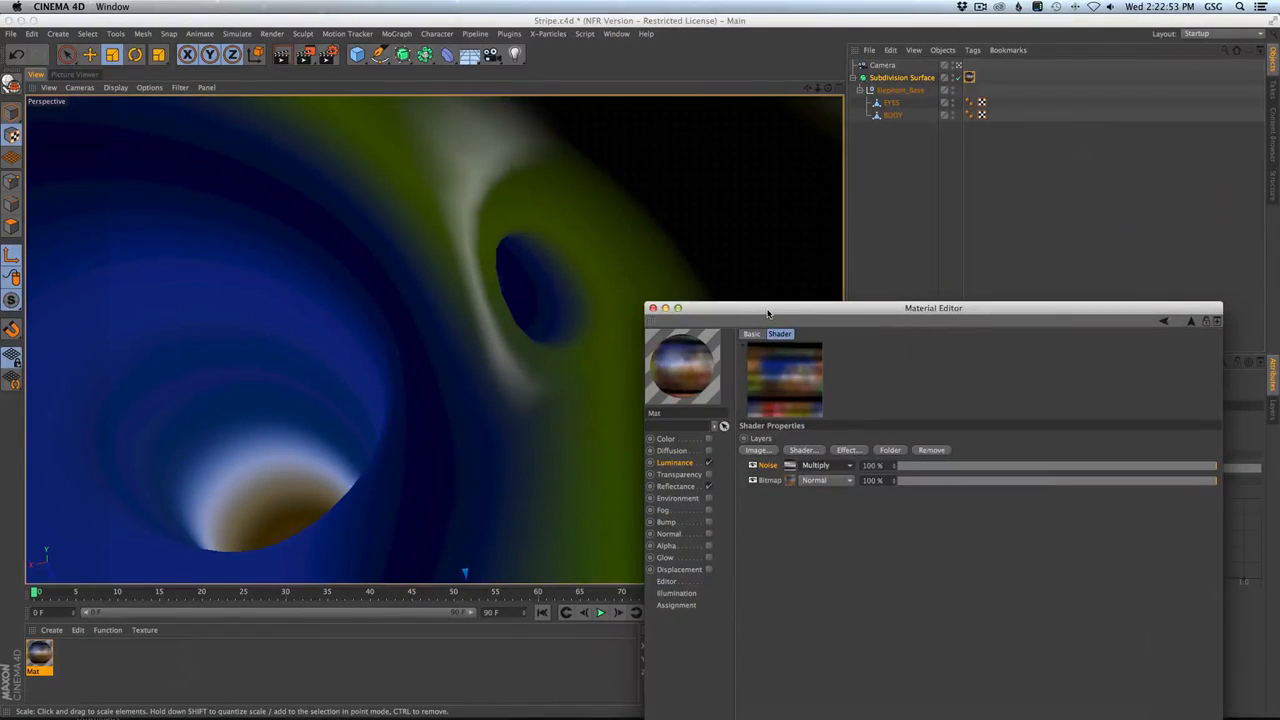
{"action": "key", "text": "super+r"}
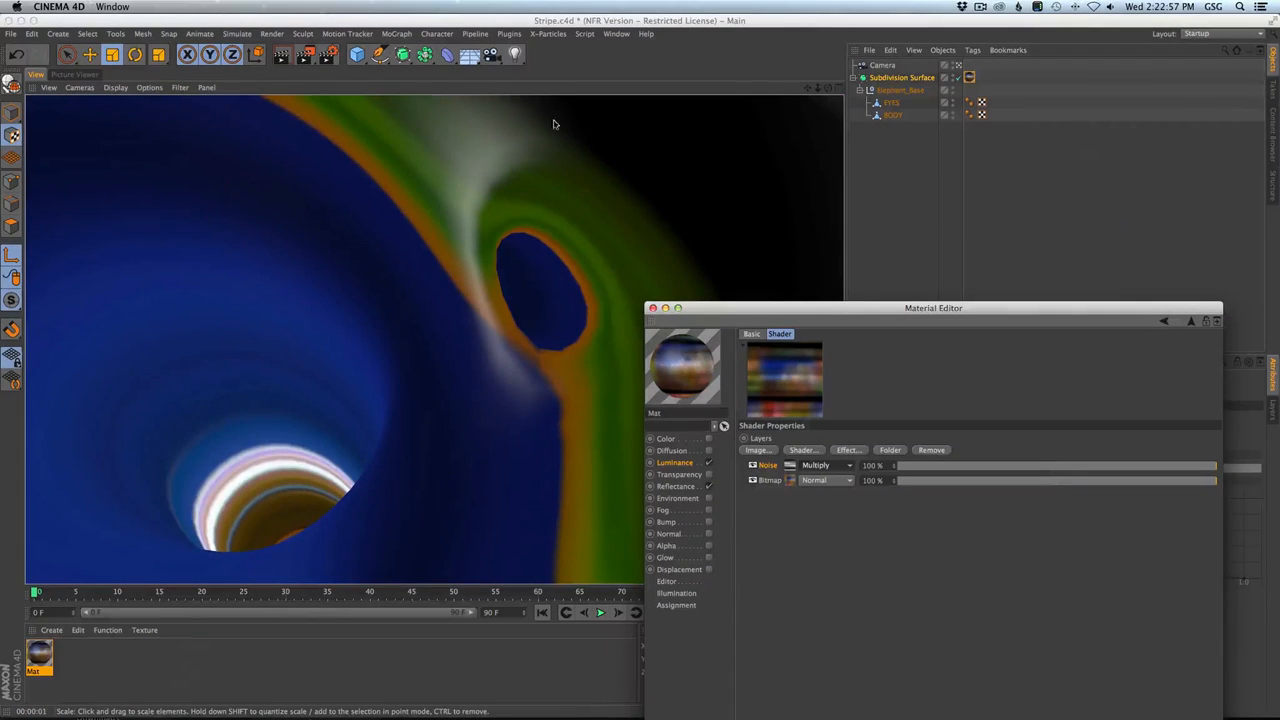
Reduce the noise's Global Scale to 55% and further to 25%, and raise its Low Clip to 29%.
{"action": "left_click", "coordinate": [793, 466]}
{"action": "type", "text": "55"}
{"action": "key", "text": "Return"}
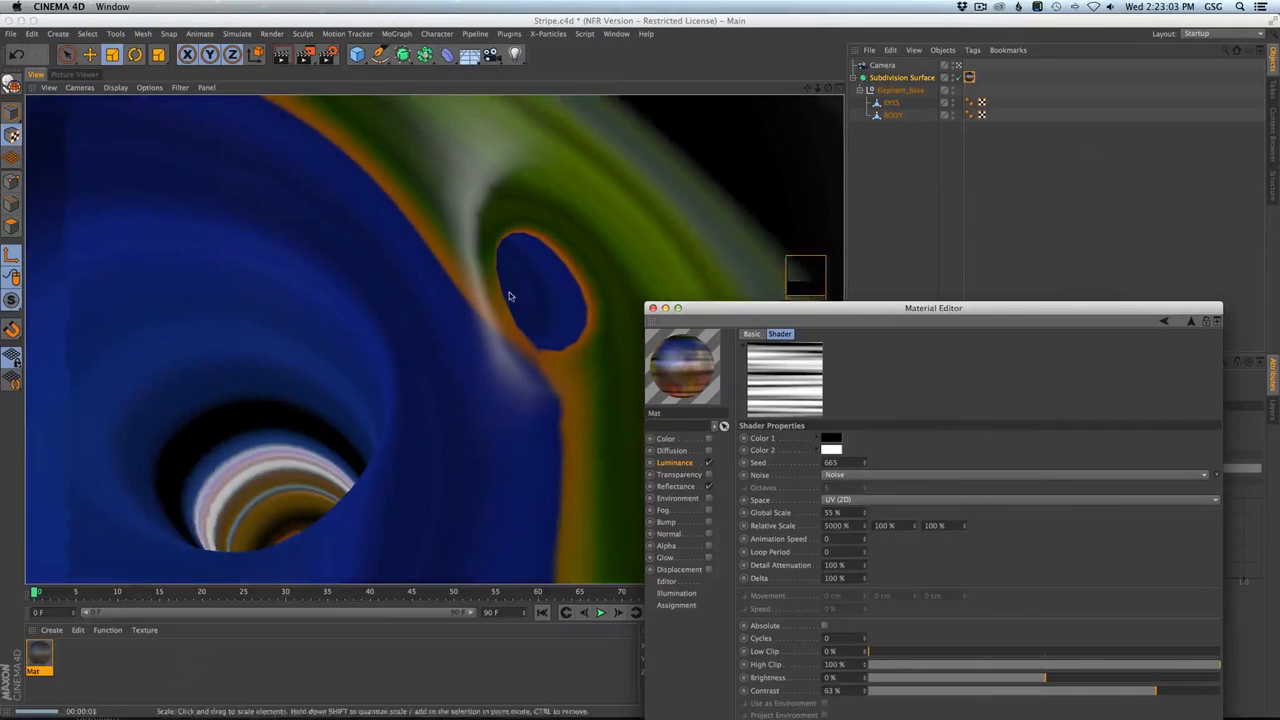
{"action": "double_click", "coordinate": [838, 512]}
{"action": "type", "text": "25"}
{"action": "key", "text": "Return"}
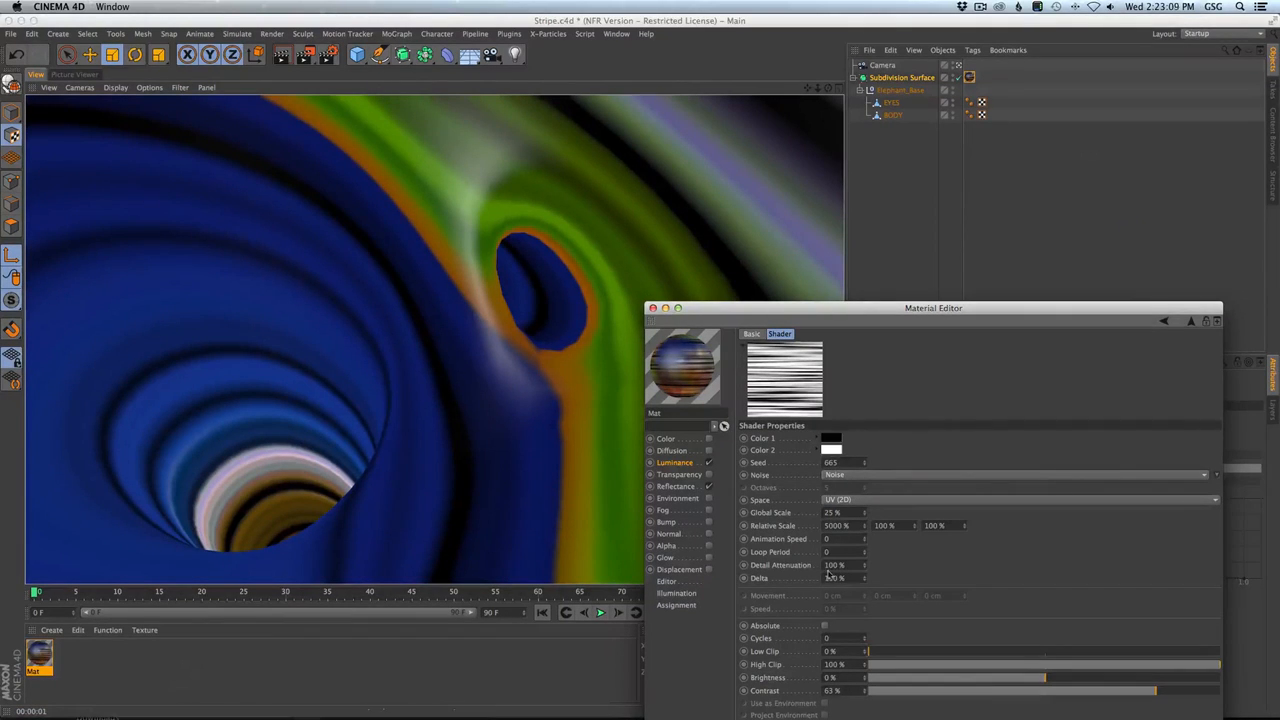
{"action": "left_click_drag", "start_coordinate": [913, 651], "coordinate": [969, 652]}
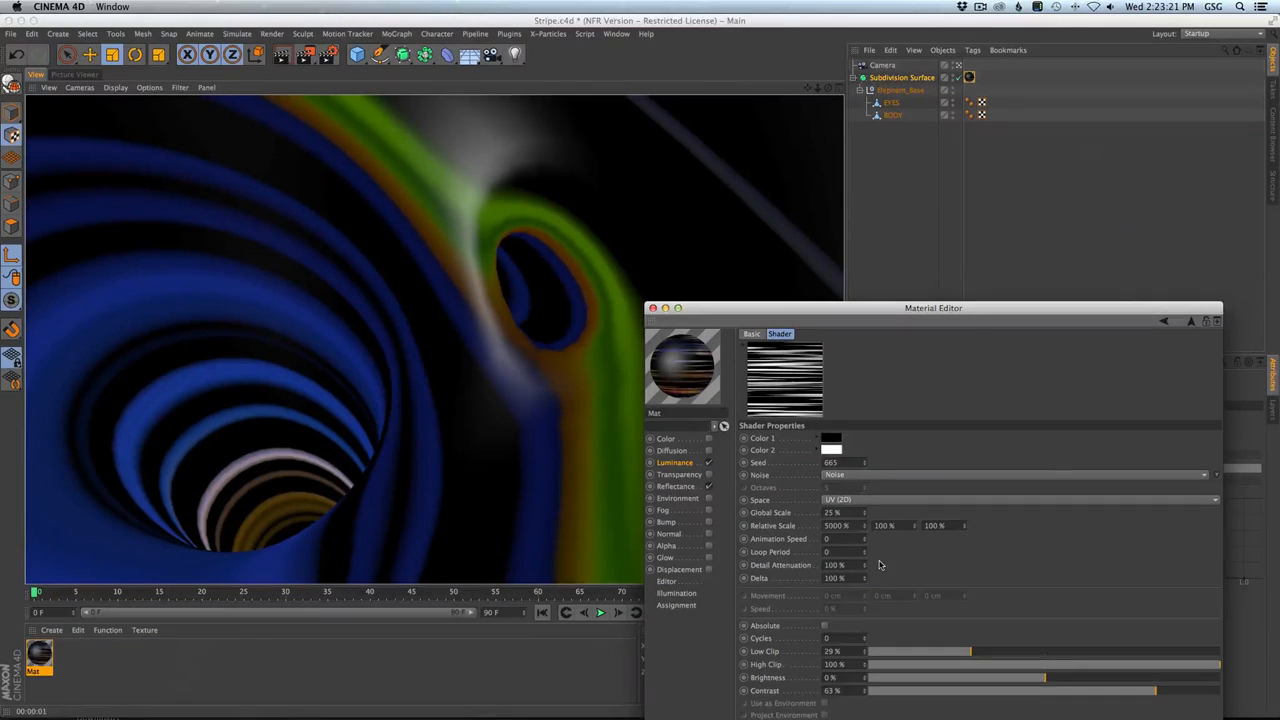
Replace the default specular in the material's Reflectance channel with a TopCoat Lacquer layer.
{"action": "left_click", "coordinate": [676, 486]}
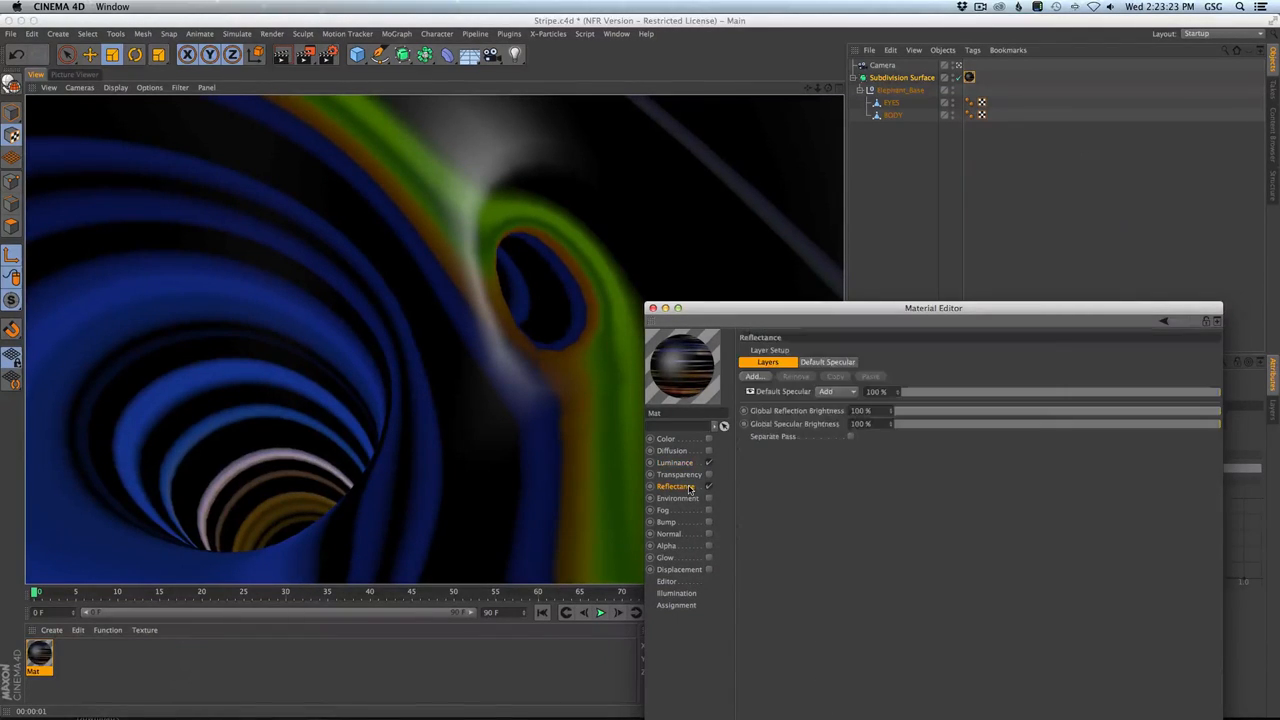
{"action": "left_click", "coordinate": [827, 362]}
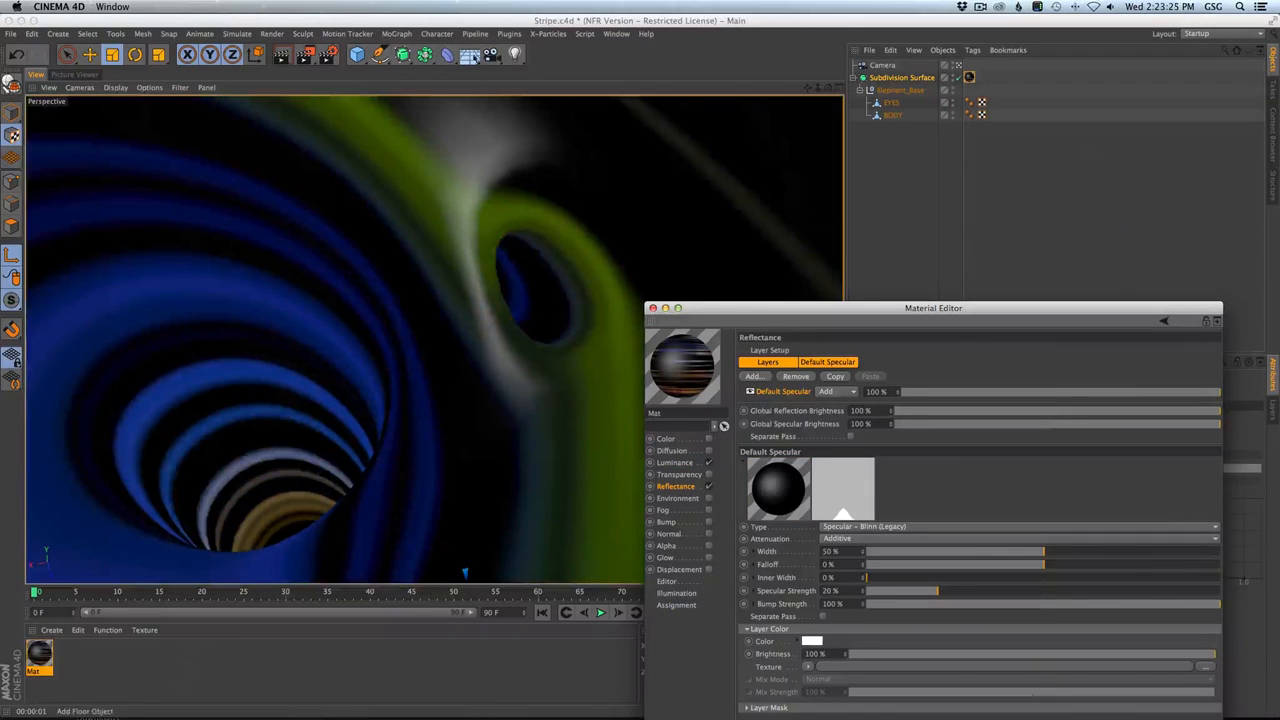
{"action": "left_click", "coordinate": [506, 21]}
{"action": "left_click", "coordinate": [509, 33]}
{"action": "left_click", "coordinate": [527, 109]}
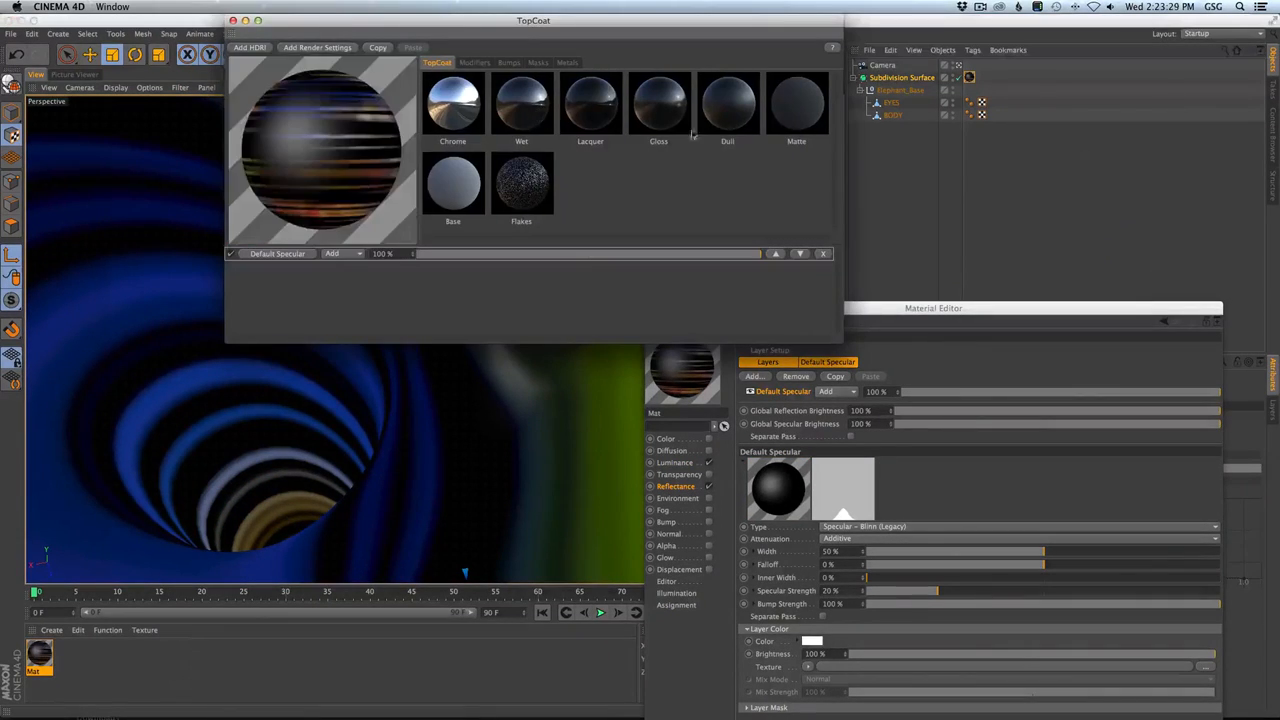
{"action": "left_click", "coordinate": [590, 108]}
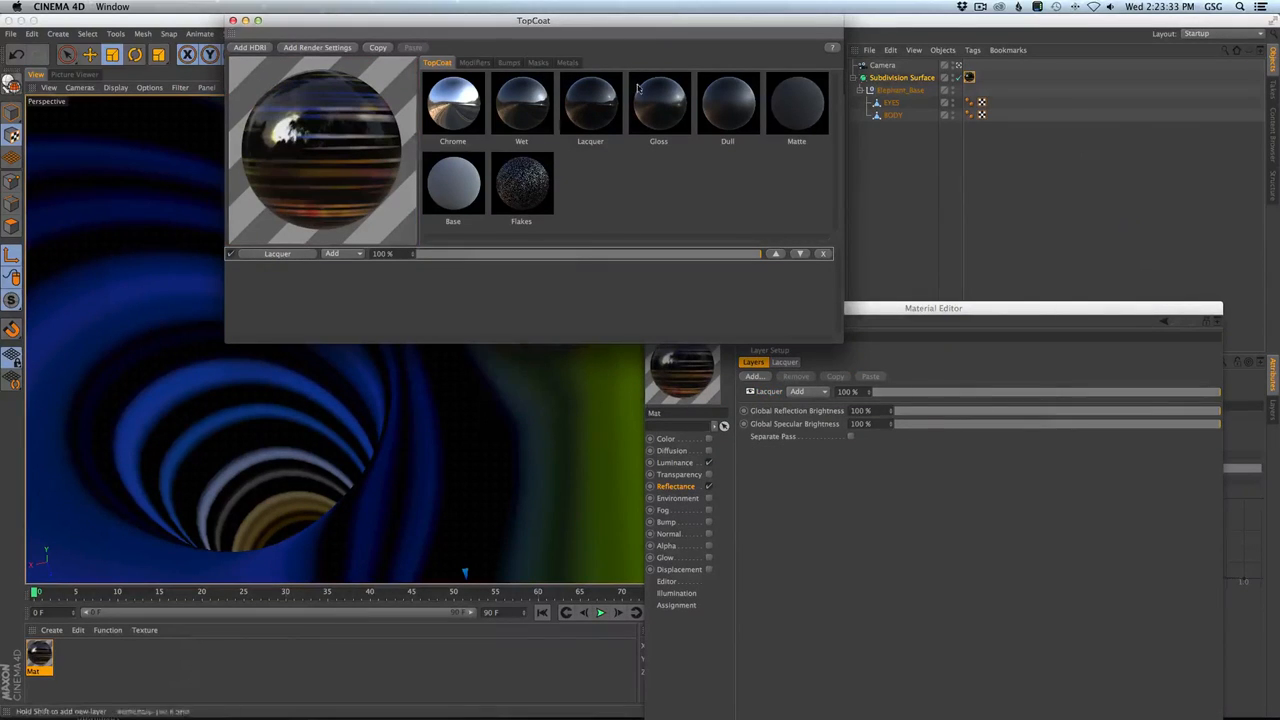
{"action": "left_click", "coordinate": [233, 20]}
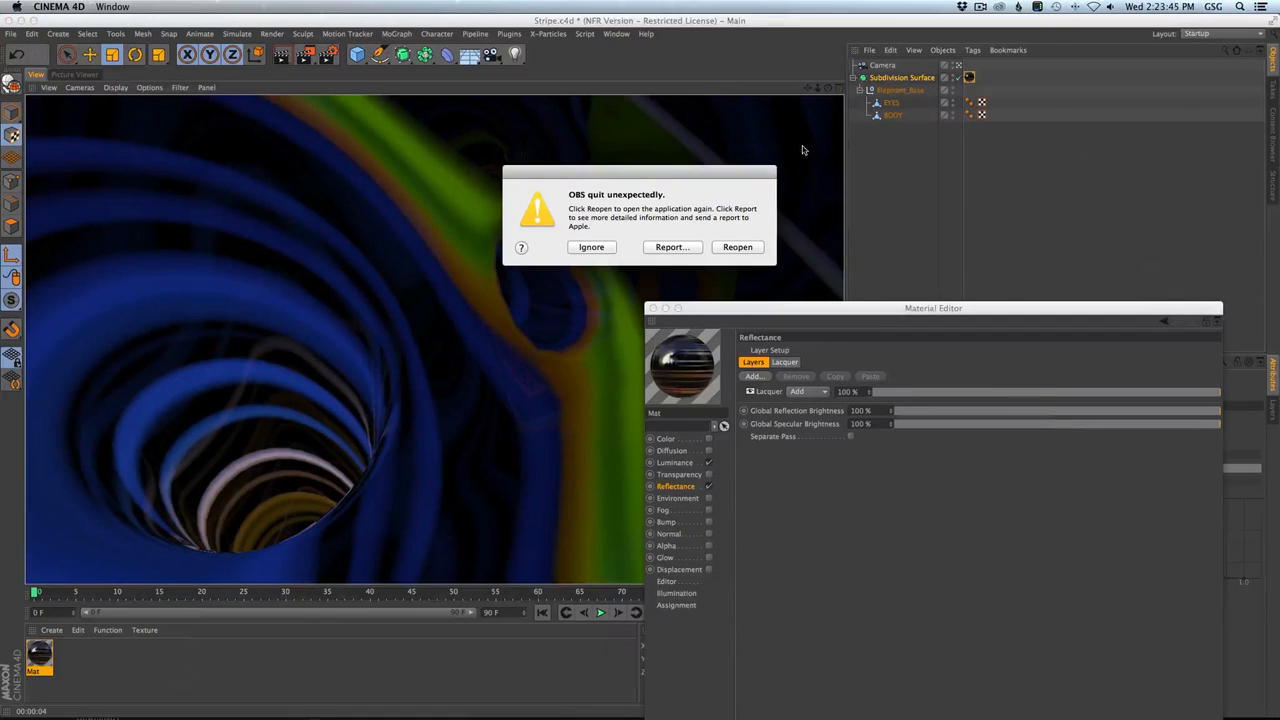
Reopen OBS, start streaming again, and return to Cinema 4D.
{"action": "left_click", "coordinate": [738, 248]}
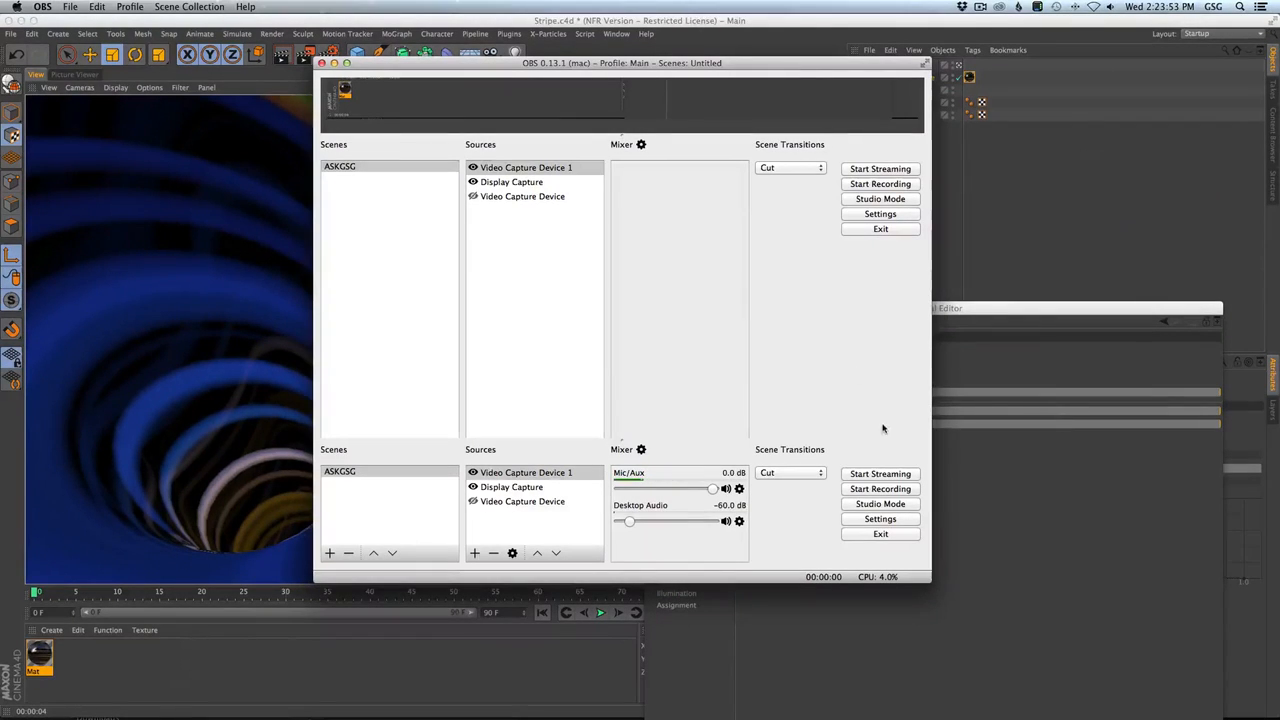
{"action": "left_click_drag", "start_coordinate": [385, 67], "coordinate": [421, 71]}
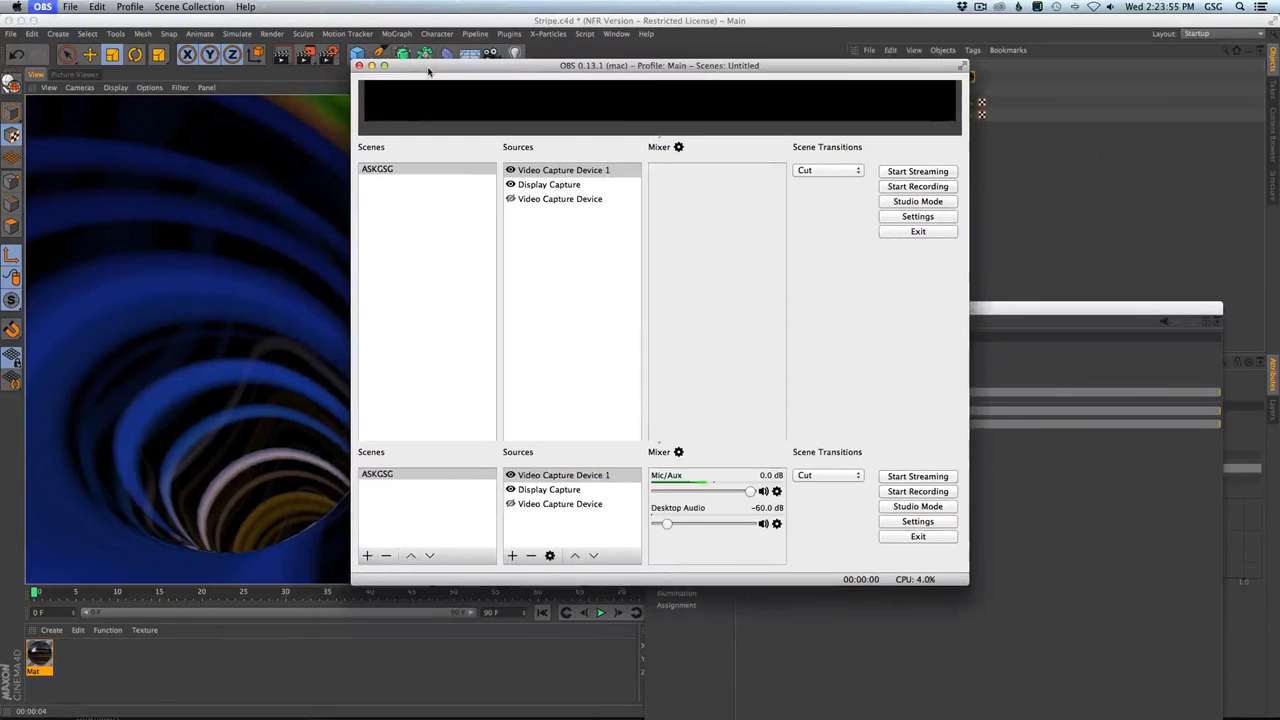
{"action": "key", "text": "super+h"}
{"action": "mouse_move", "coordinate": [778, 717]}
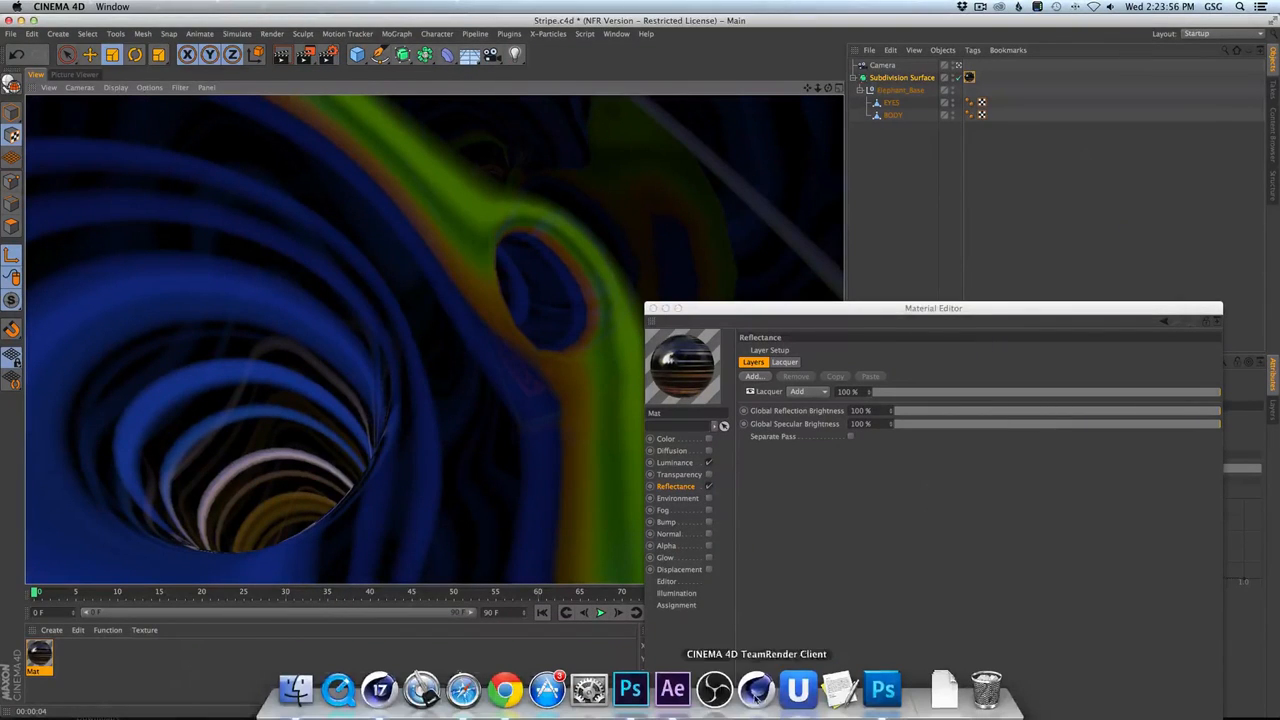
{"action": "left_click", "coordinate": [714, 682]}
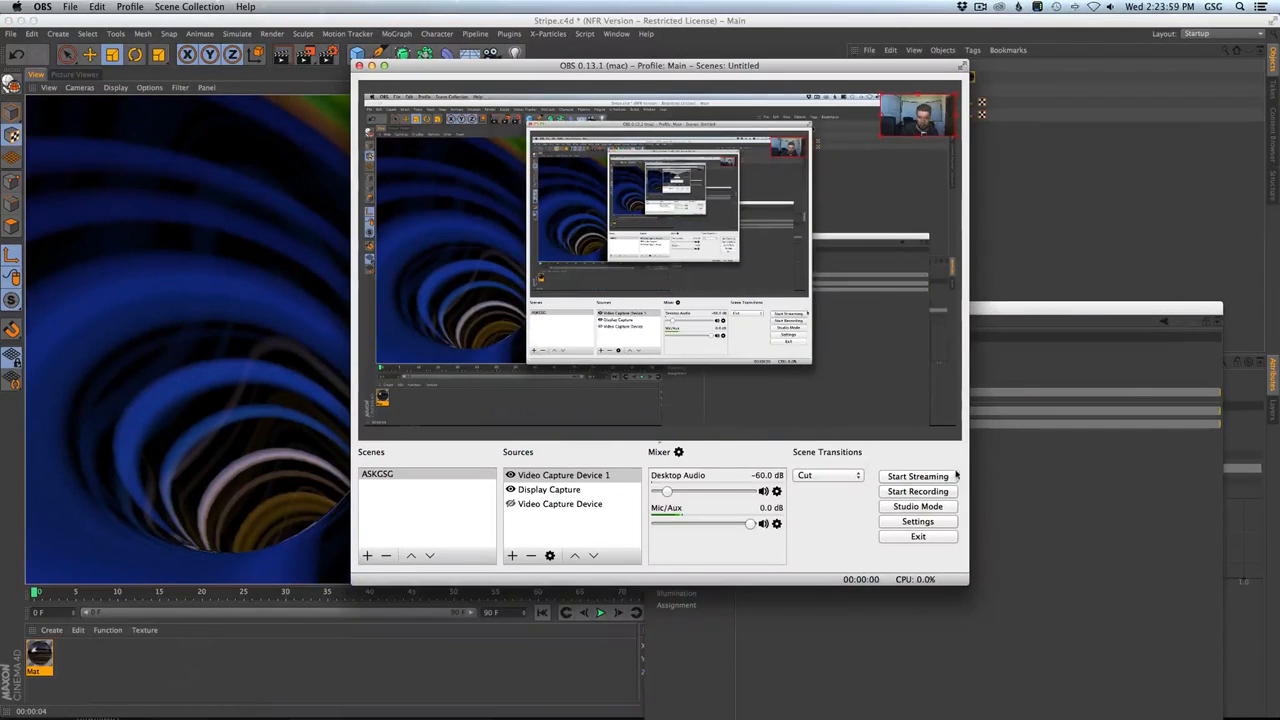
{"action": "left_click", "coordinate": [945, 477]}
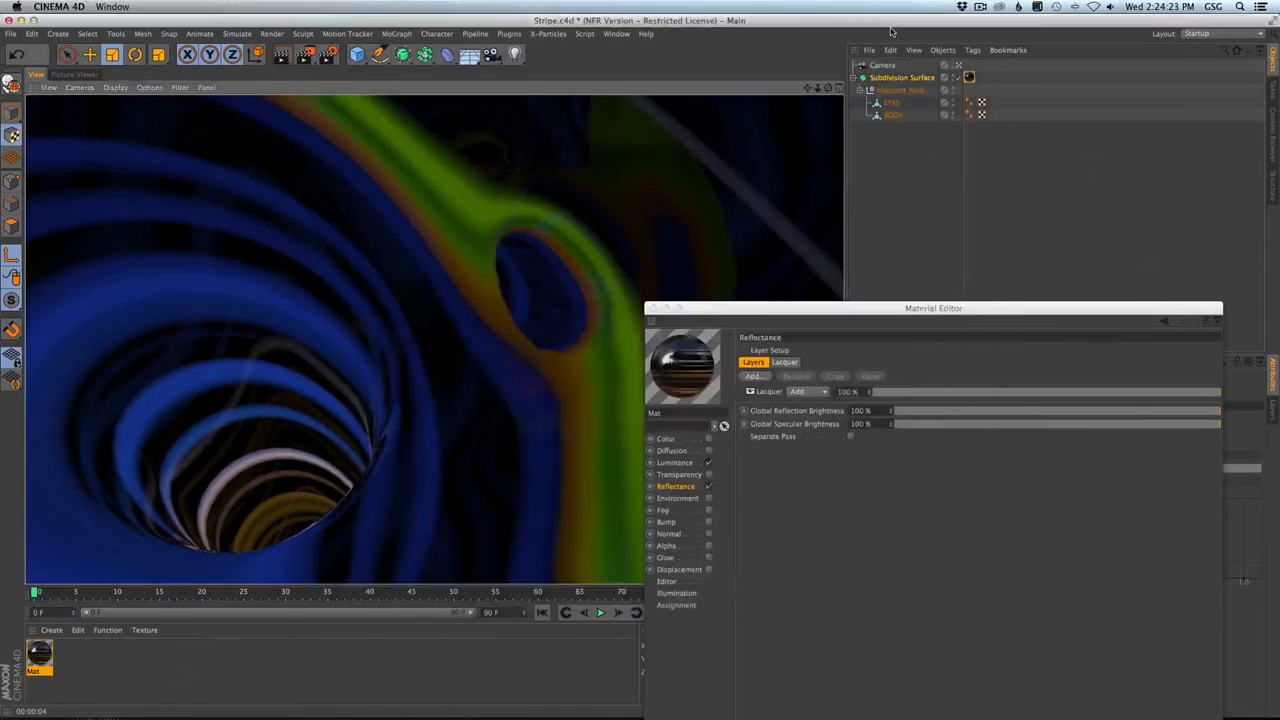
{"action": "left_click", "coordinate": [890, 32]}
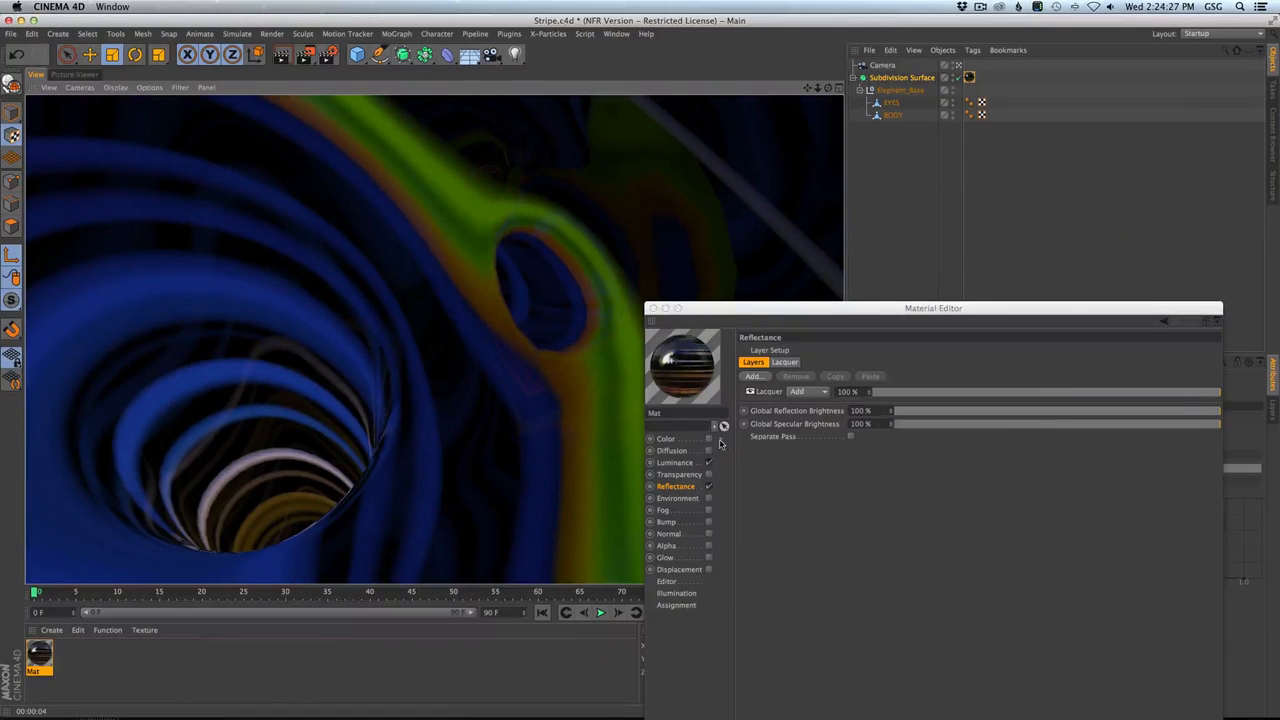
Lower the Luminance noise's Low Clip to 0% and set its Contrast to 52%.
{"action": "left_click", "coordinate": [674, 462]}
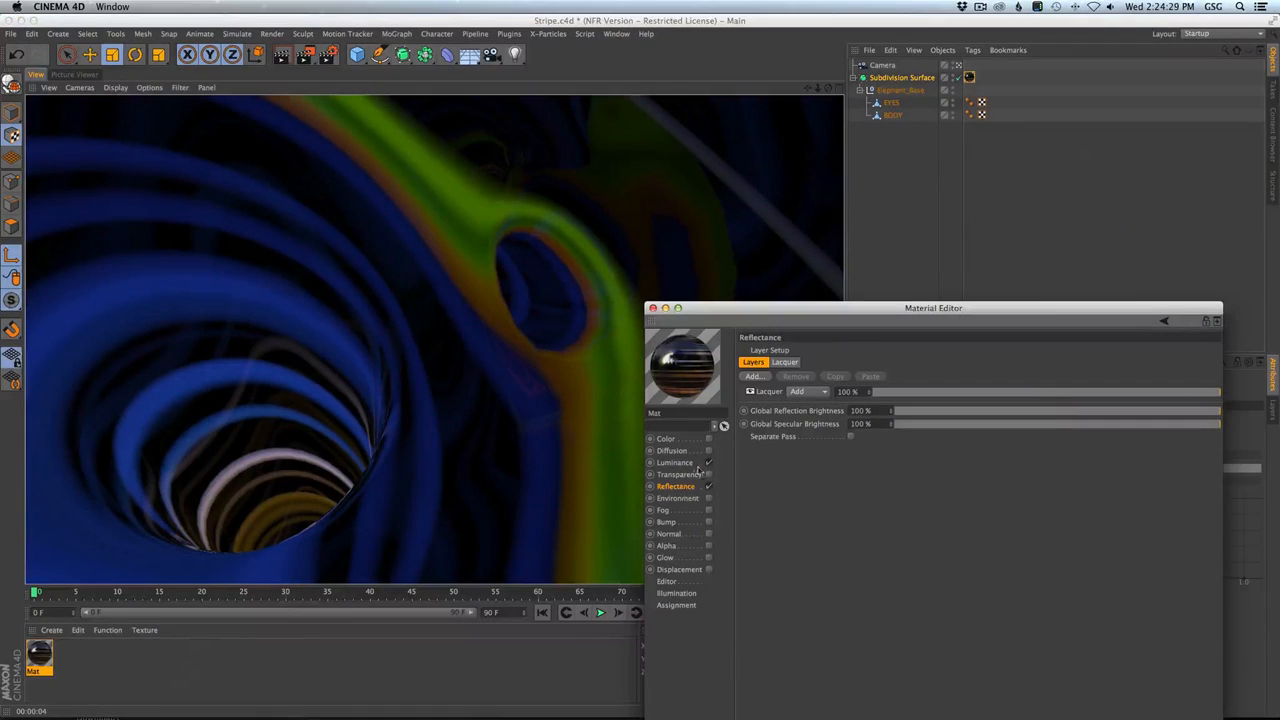
{"action": "left_click", "coordinate": [820, 472]}
{"action": "left_click", "coordinate": [792, 466]}
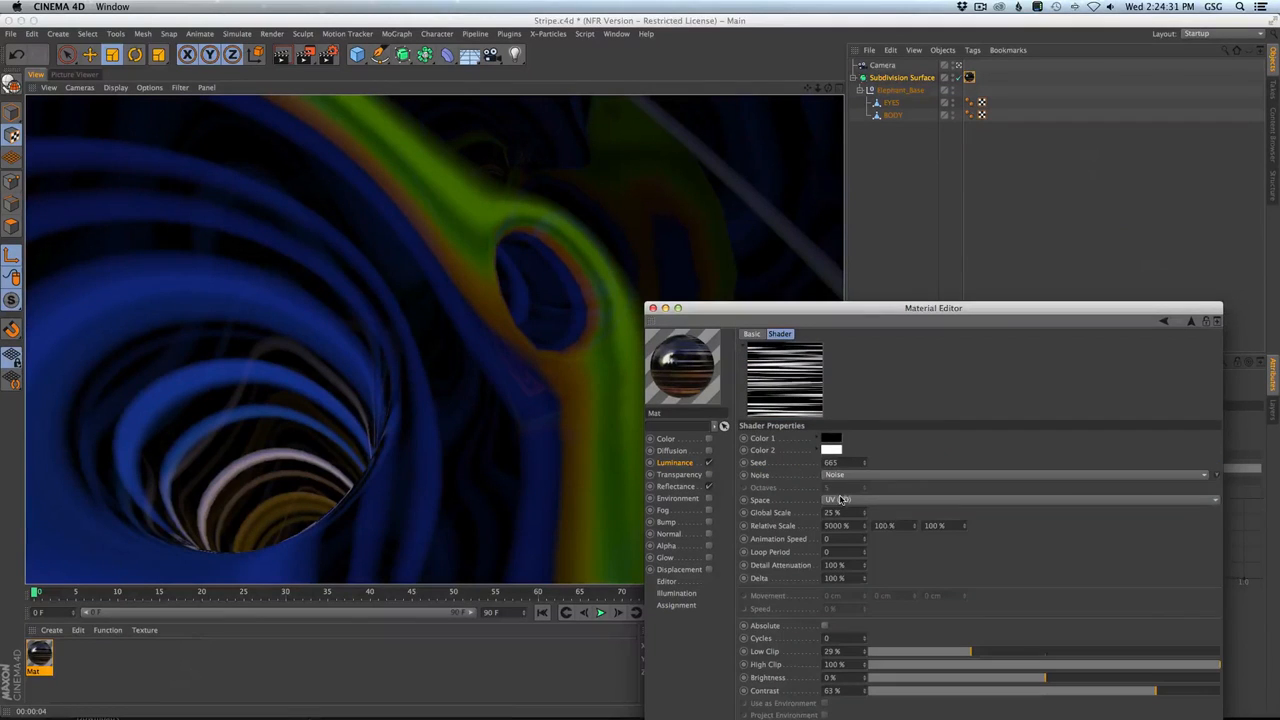
{"action": "left_click_drag", "start_coordinate": [907, 653], "coordinate": [867, 653]}
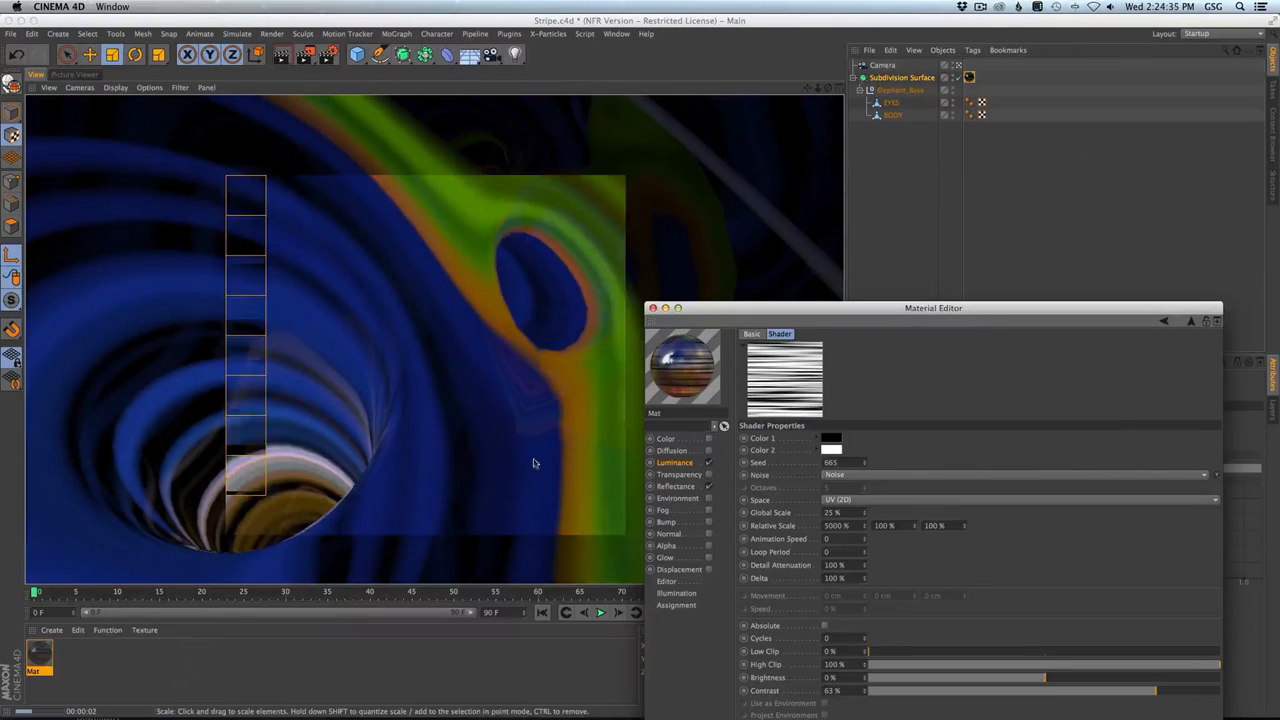
{"action": "left_click_drag", "start_coordinate": [1105, 690], "coordinate": [1123, 690]}
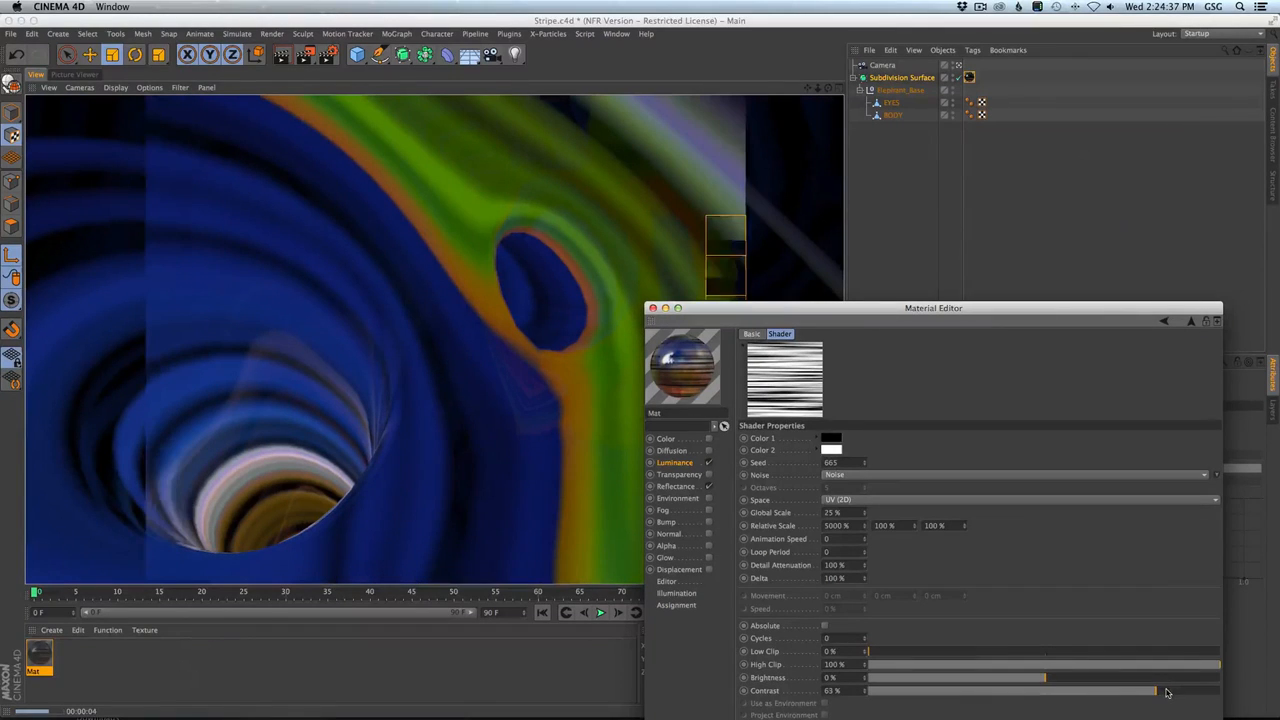
{"action": "left_click_drag", "start_coordinate": [868, 652], "coordinate": [892, 653]}
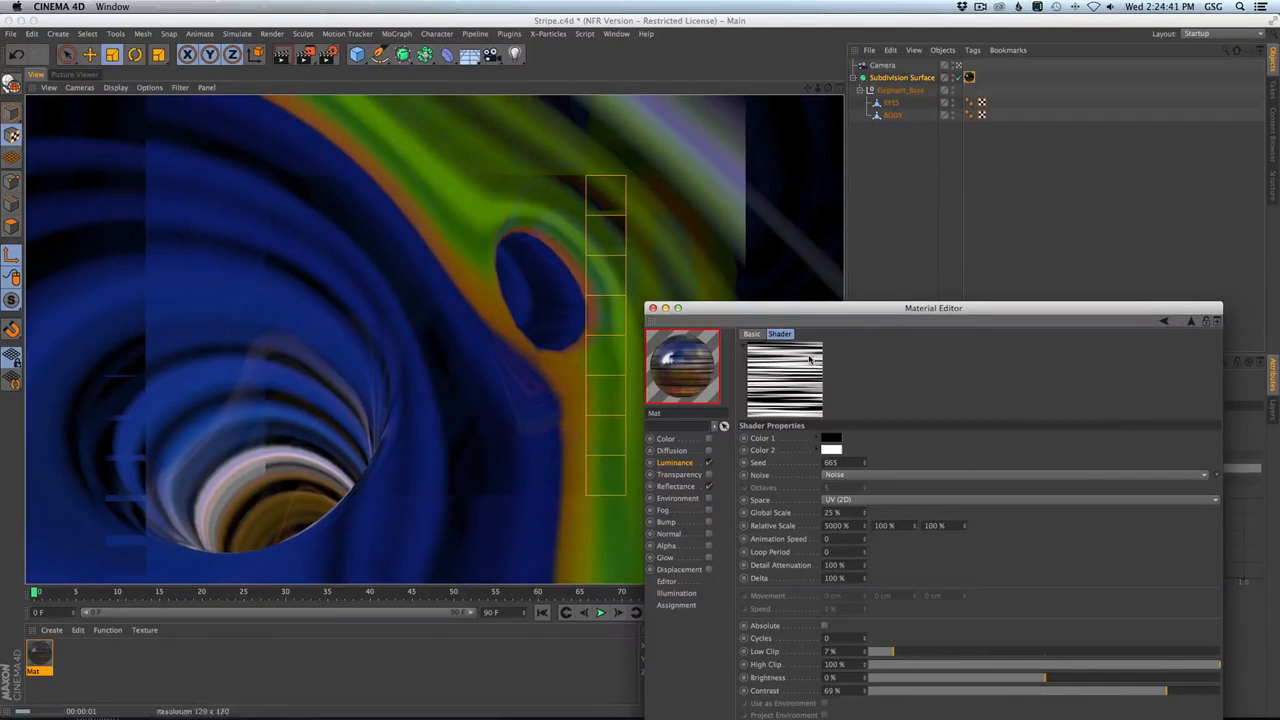
{"action": "left_click", "coordinate": [869, 652]}
{"action": "left_click", "coordinate": [1137, 690]}
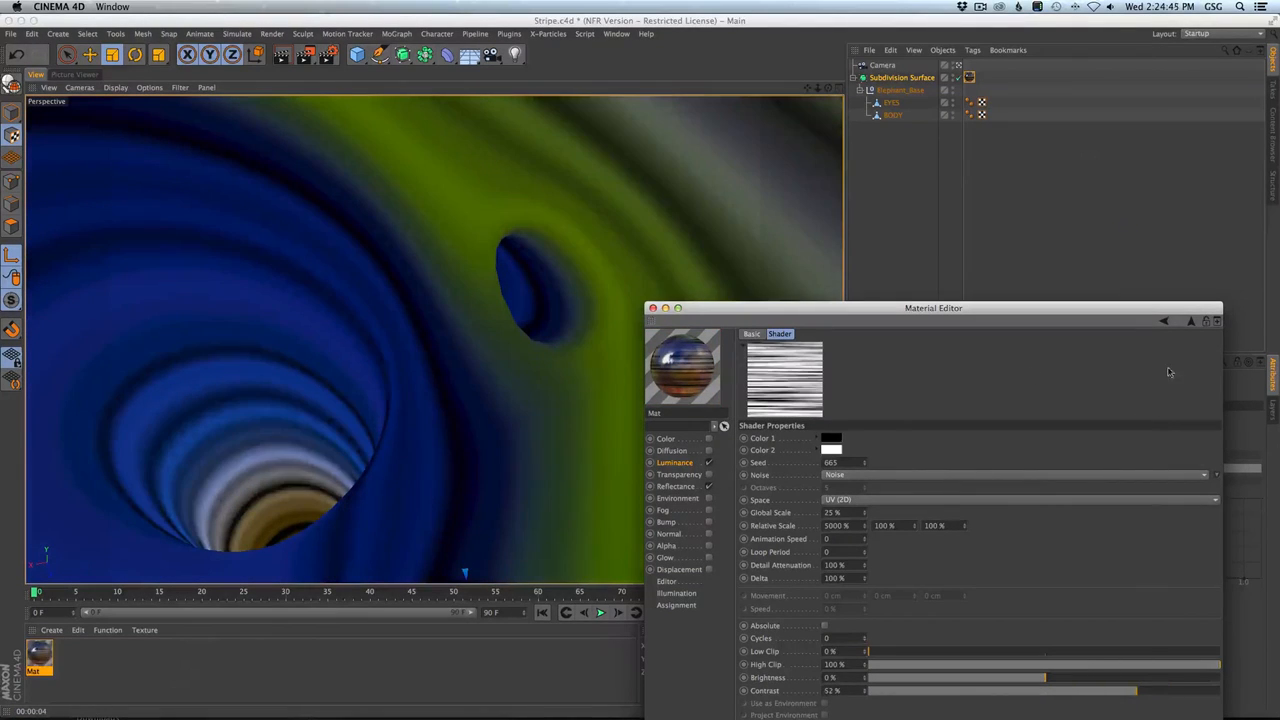
Duplicate the Noise layer and set the copy's Seed to 682, Global Scale to 100% and Low Clip to 17%.
{"action": "left_click", "coordinate": [1190, 321]}
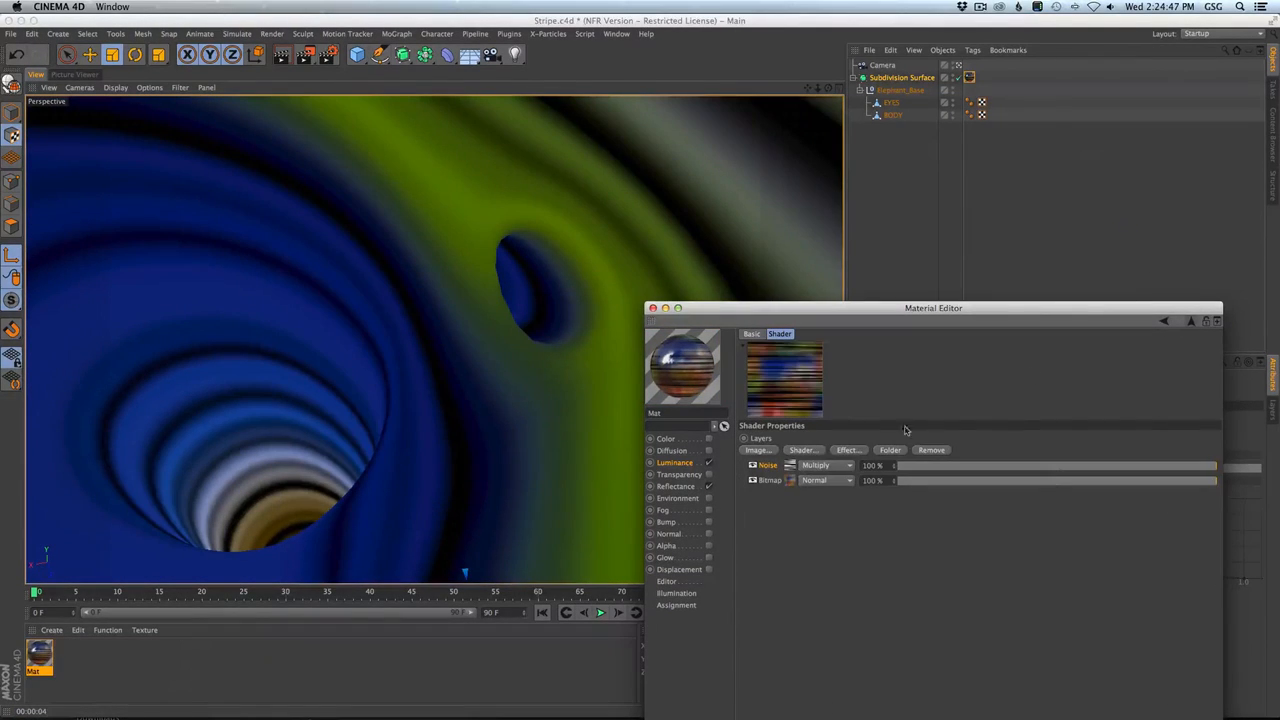
{"action": "left_click", "coordinate": [791, 467]}
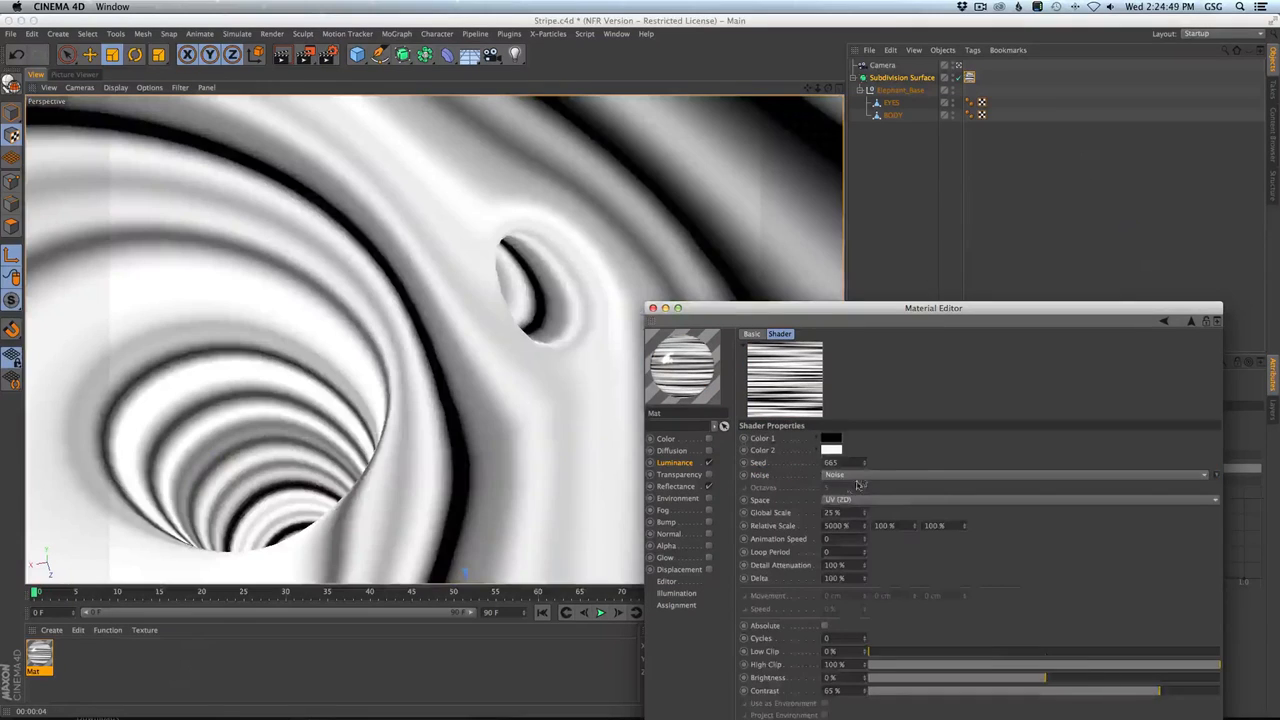
{"action": "left_click_drag", "start_coordinate": [867, 463], "coordinate": [867, 446]}
{"action": "left_click_drag", "start_coordinate": [842, 513], "coordinate": [811, 513]}
{"action": "type", "text": "100"}
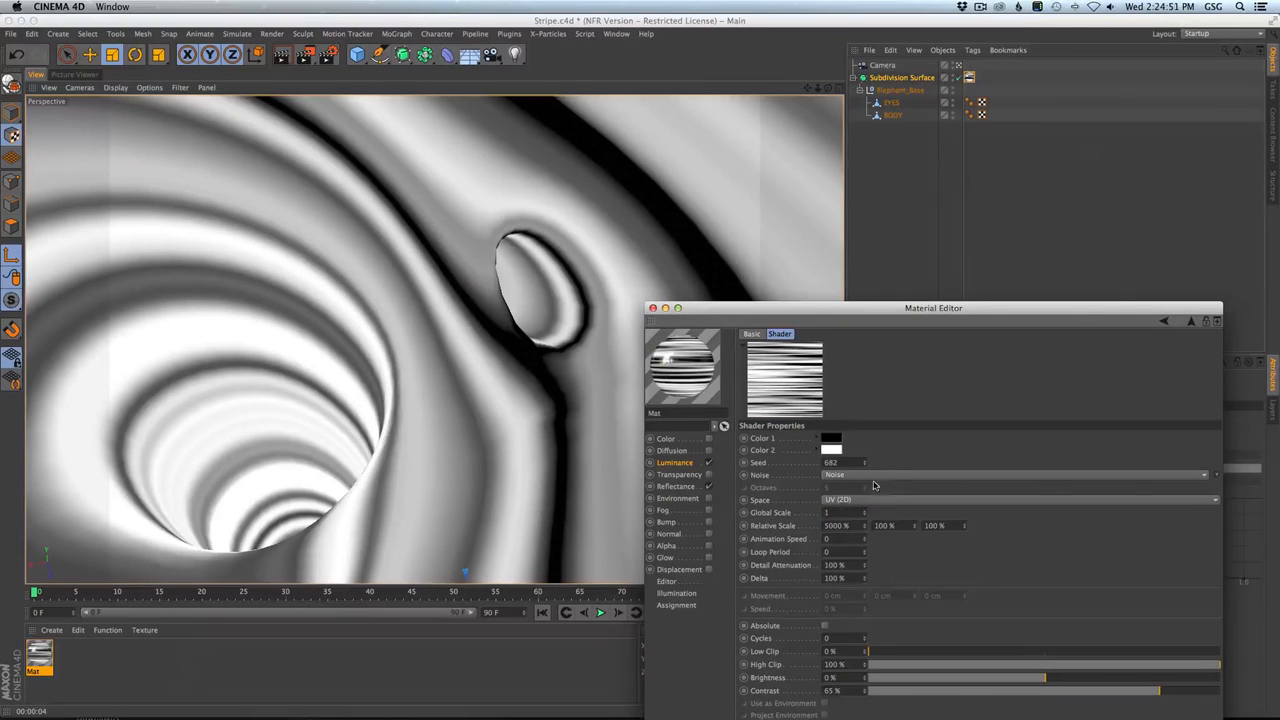
{"action": "key", "text": "Return"}
{"action": "left_click", "coordinate": [928, 651]}
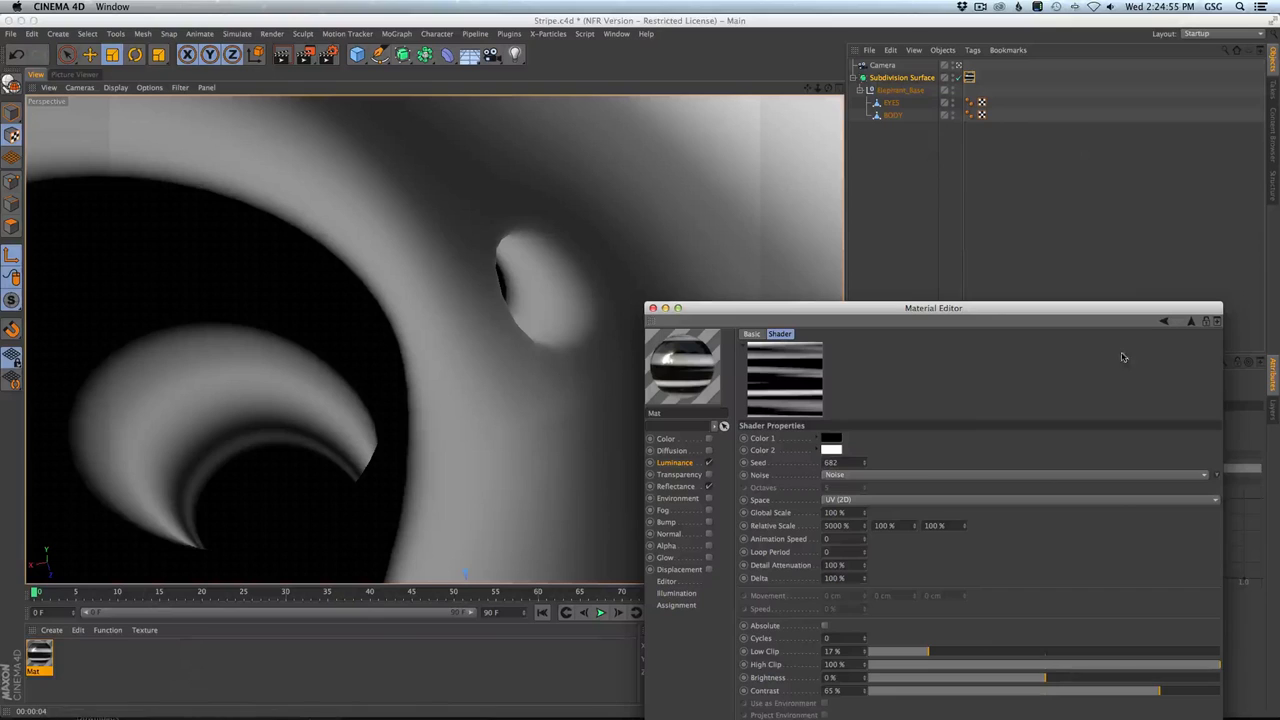
Set the upper Noise layer's blending mode to Multiply at 75% strength and render the camera view.
{"action": "left_click", "coordinate": [1190, 328]}
{"action": "left_click", "coordinate": [830, 466]}
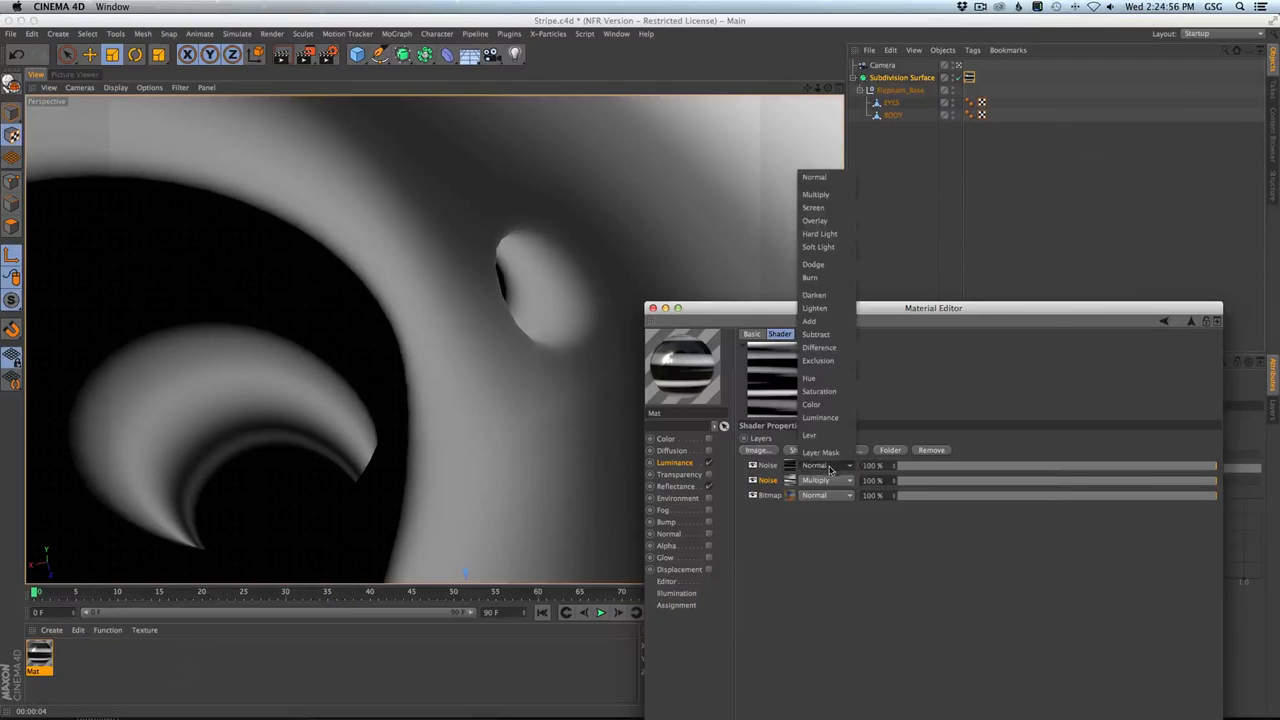
{"action": "left_click", "coordinate": [835, 201]}
{"action": "left_click_drag", "start_coordinate": [884, 465], "coordinate": [832, 465]}
{"action": "type", "text": "75"}
{"action": "key", "text": "Return"}
{"action": "key", "text": "ctrl+r"}
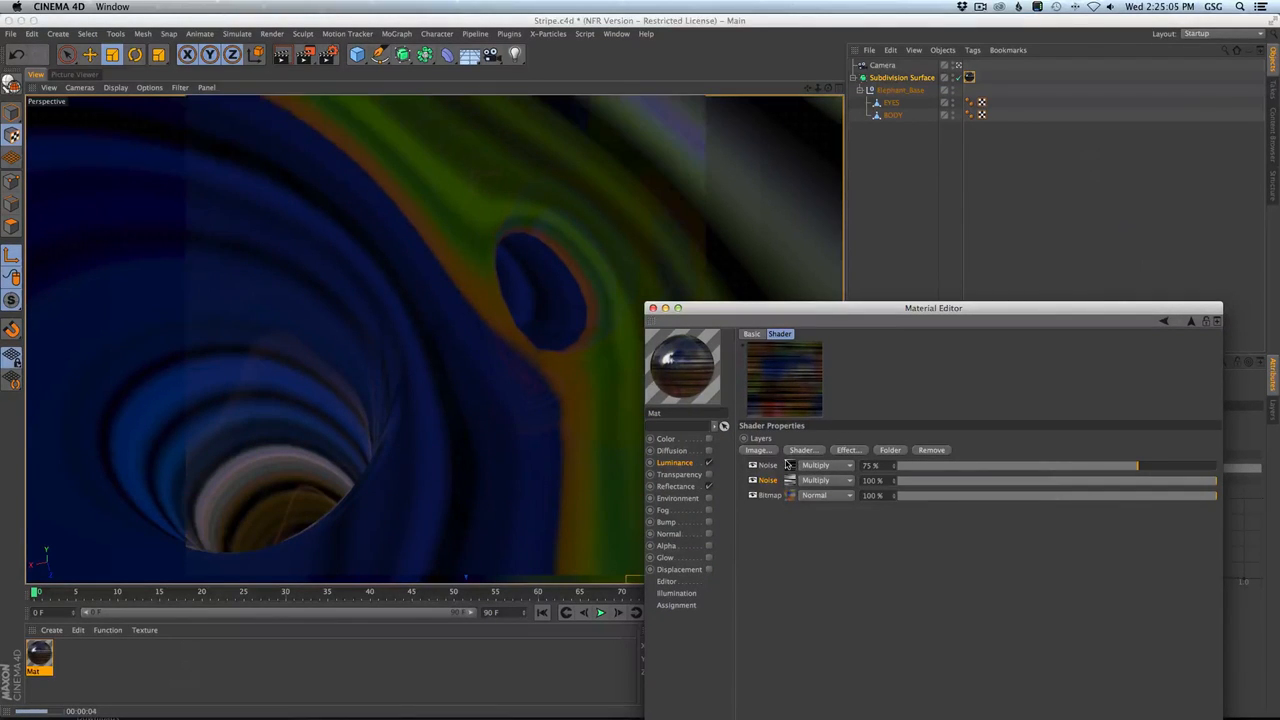
Set the upper noise's Contrast to 26%, Low Clip to 27% and High Clip to 78%, and close the material's settings.
{"action": "left_click", "coordinate": [787, 465]}
{"action": "left_click_drag", "start_coordinate": [1112, 692], "coordinate": [1092, 690]}
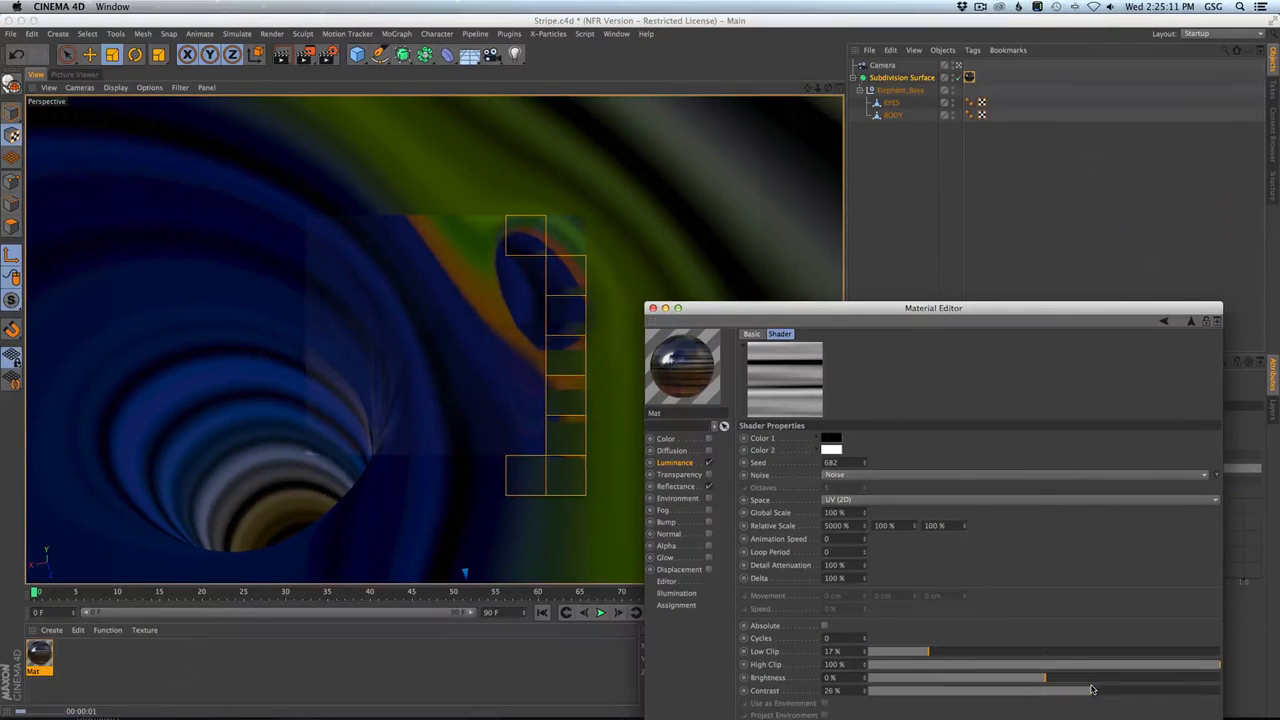
{"action": "left_click", "coordinate": [965, 652]}
{"action": "left_click_drag", "start_coordinate": [965, 652], "coordinate": [963, 652]}
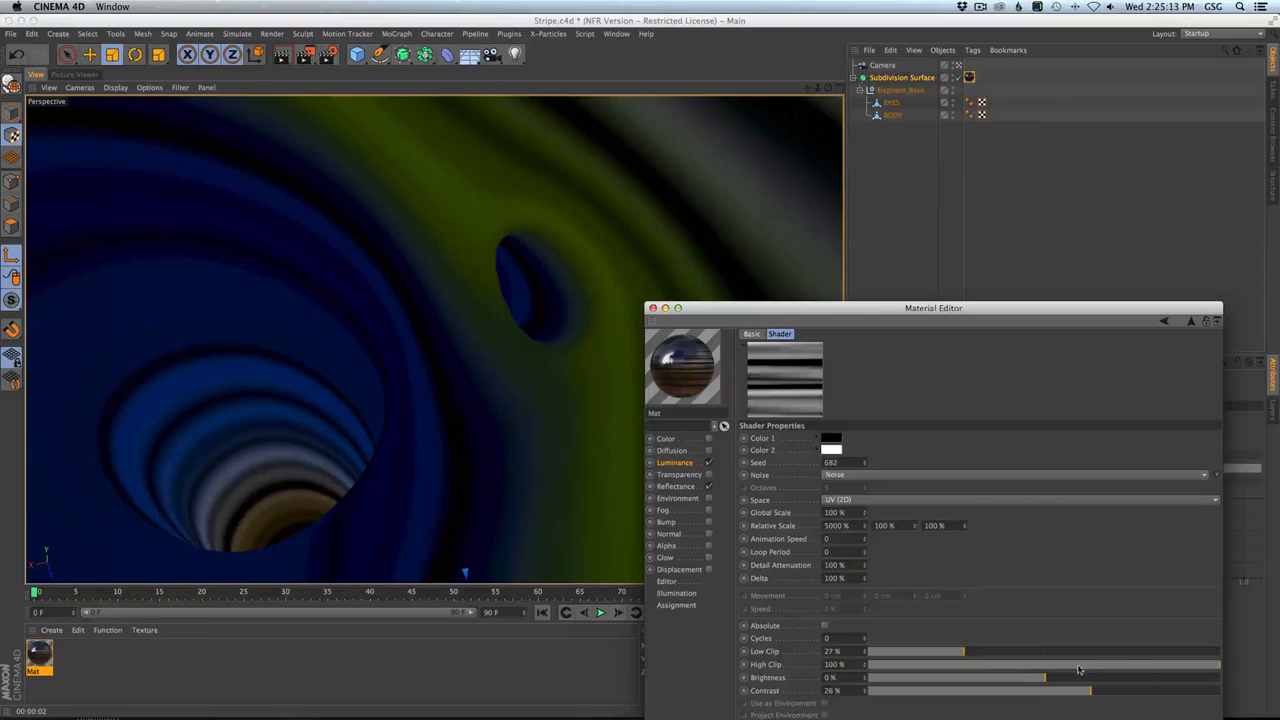
{"action": "left_click", "coordinate": [1152, 665]}
{"action": "left_click_drag", "start_coordinate": [1152, 665], "coordinate": [1143, 665]}
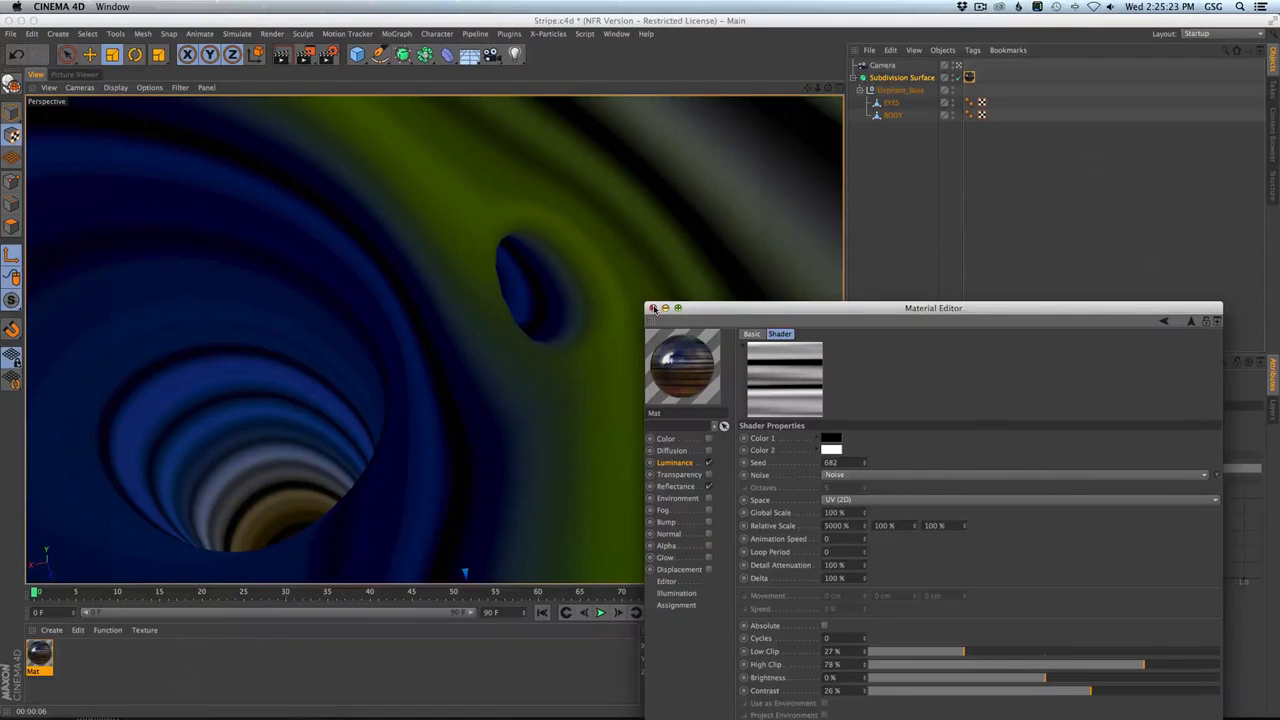
{"action": "left_click", "coordinate": [653, 308]}
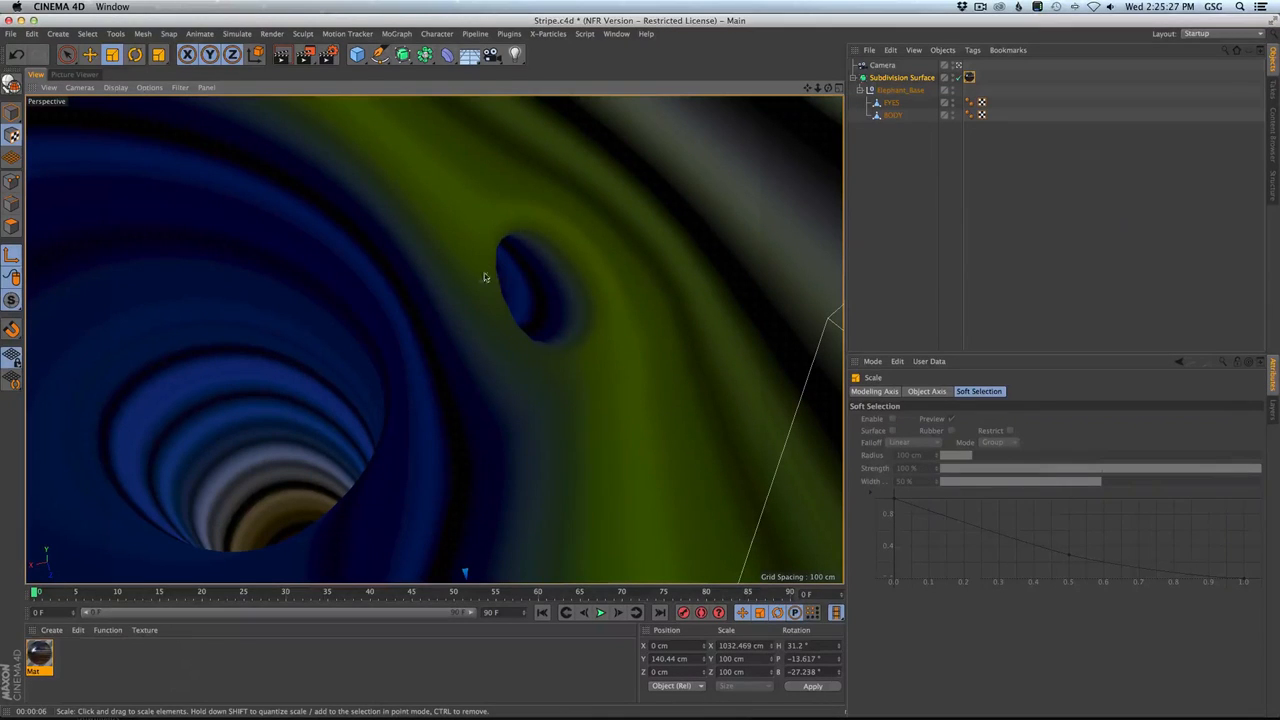
Set the Subdivision Surface's Subdivision Editor level to 3 and render the camera view.
{"action": "left_click", "coordinate": [901, 77]}
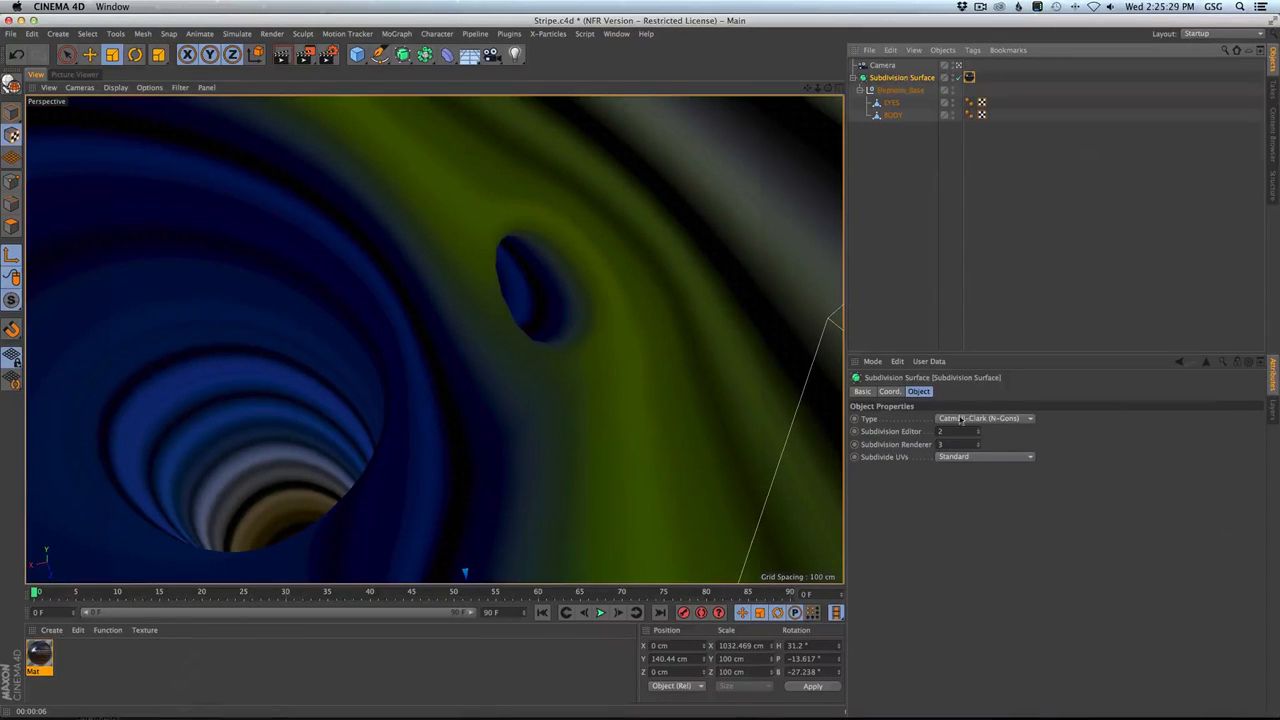
{"action": "type", "text": "3"}
{"action": "key", "text": "Return"}
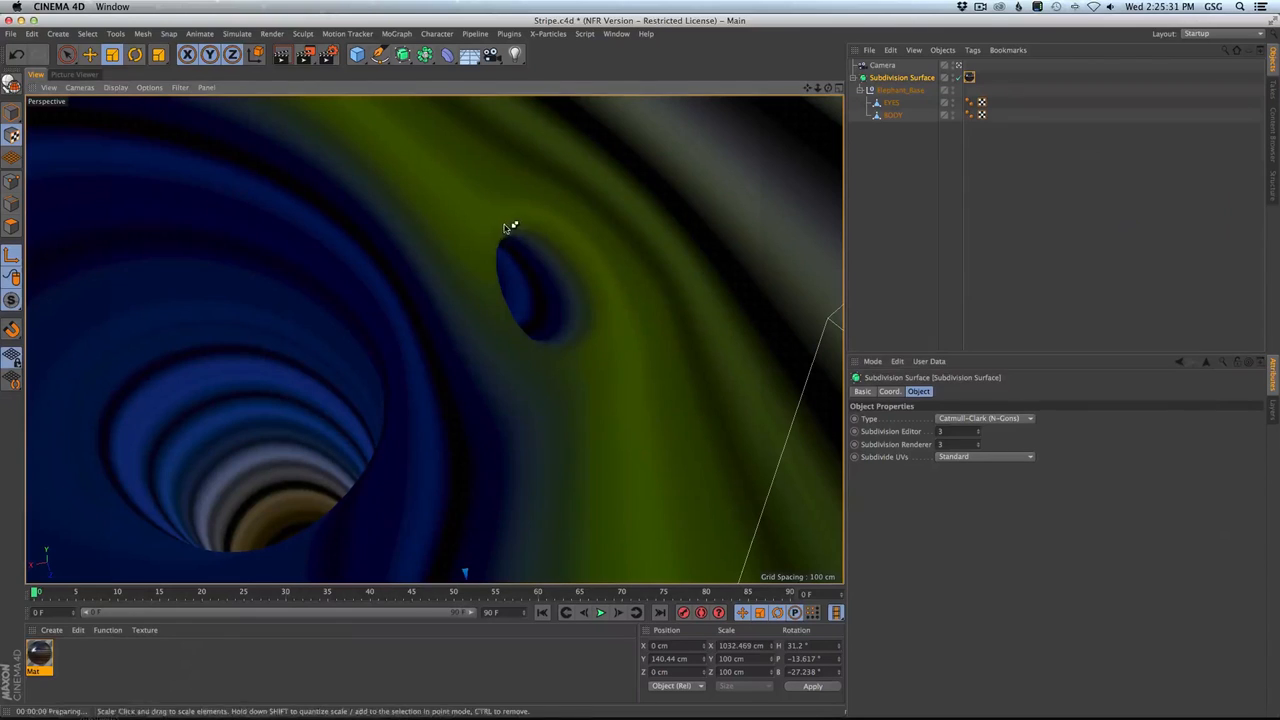
{"action": "key", "text": "ctrl+r"}
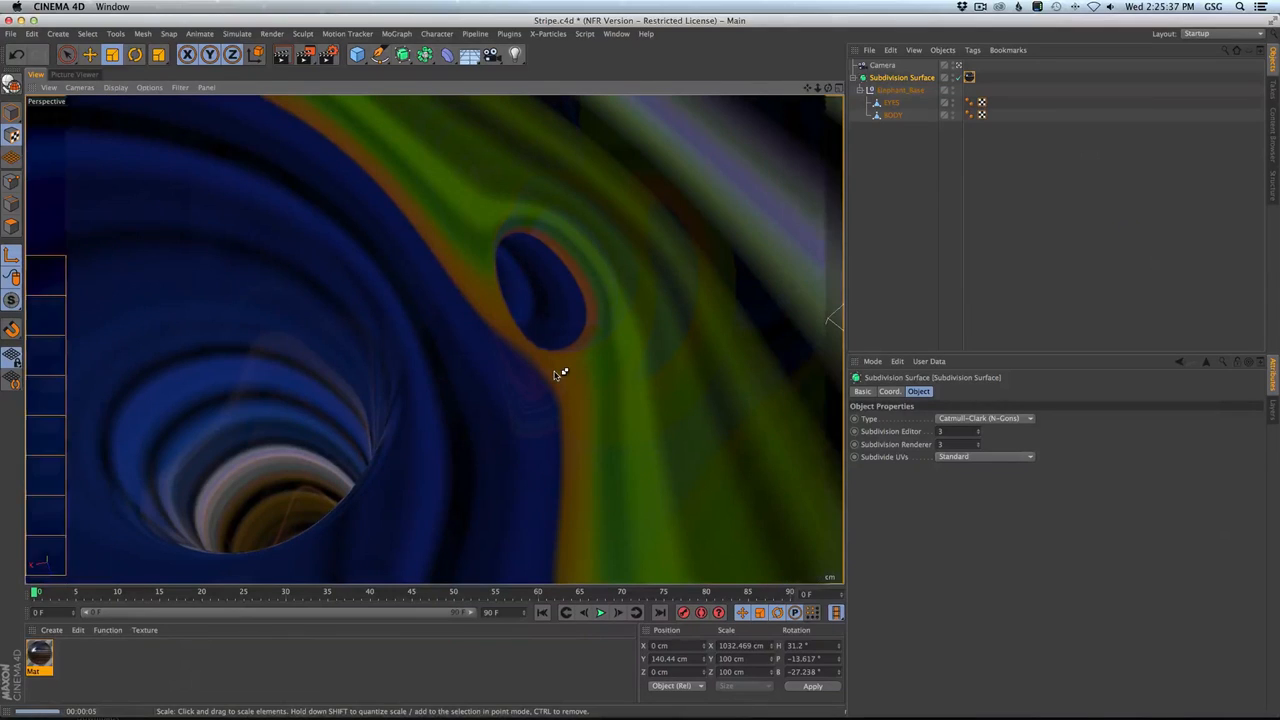
Outside the camera view, scale the texture projection on the elephant to 16.3 cm in Y, and render through the camera again.
{"action": "key", "text": "super+Tab"}
{"action": "left_click", "coordinate": [957, 65]}
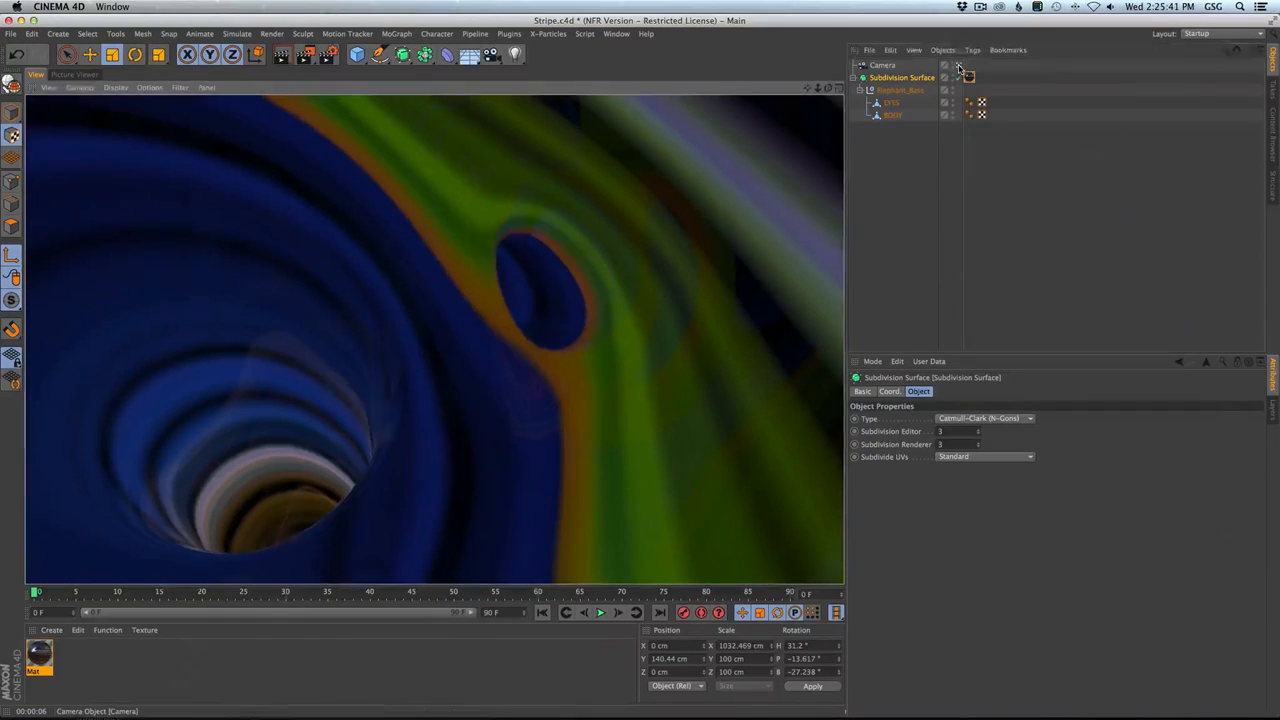
{"action": "left_click_drag", "start_coordinate": [558, 161], "coordinate": [500, 266]}
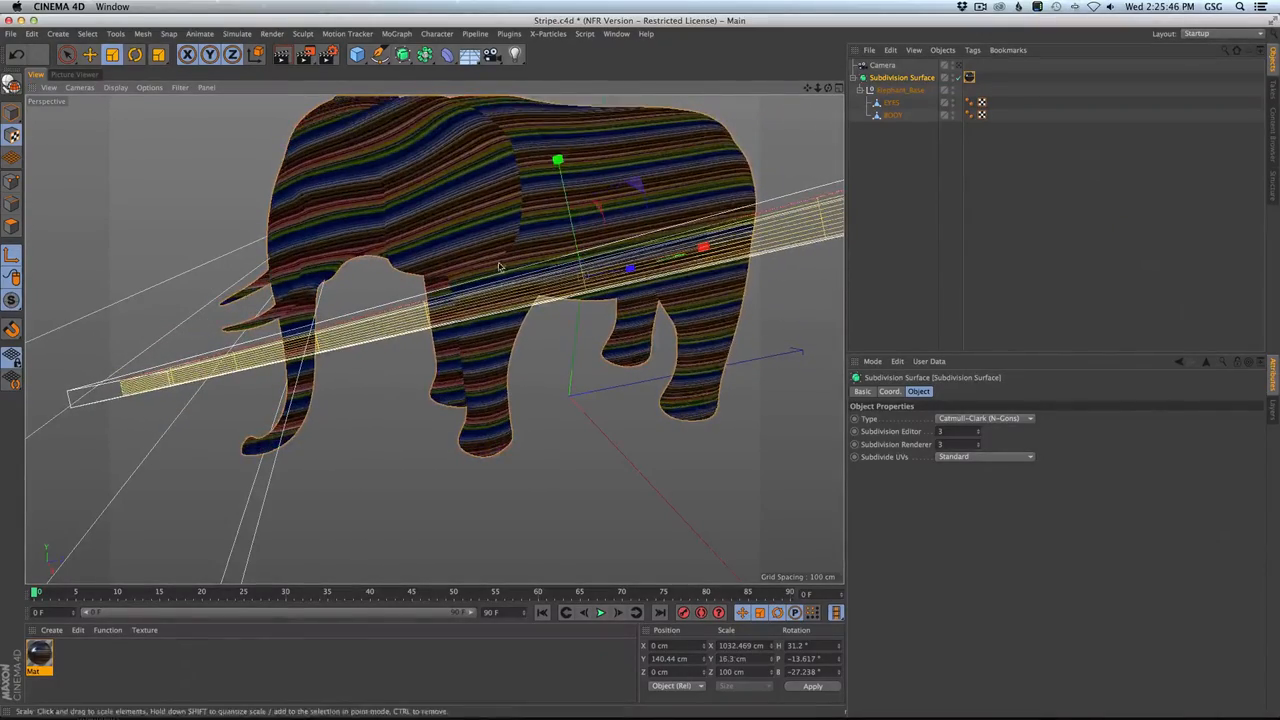
{"action": "left_click", "coordinate": [957, 65]}
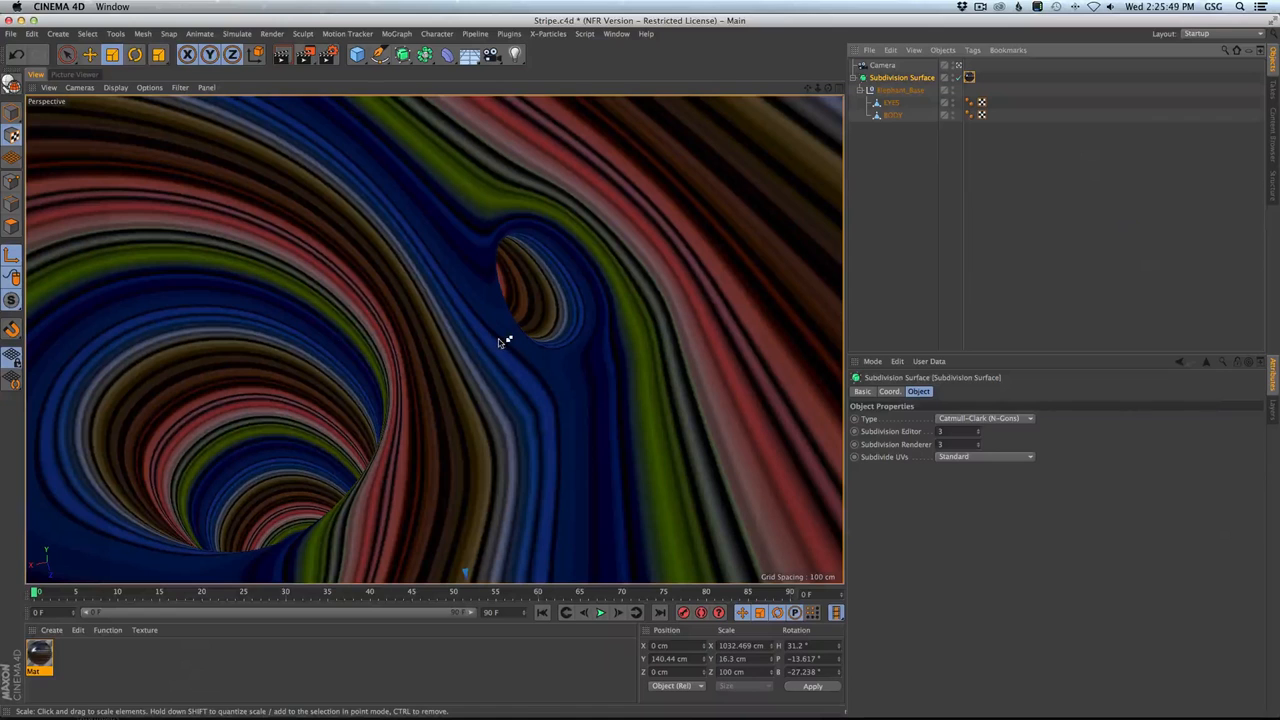
{"action": "key", "text": "ctrl+r"}
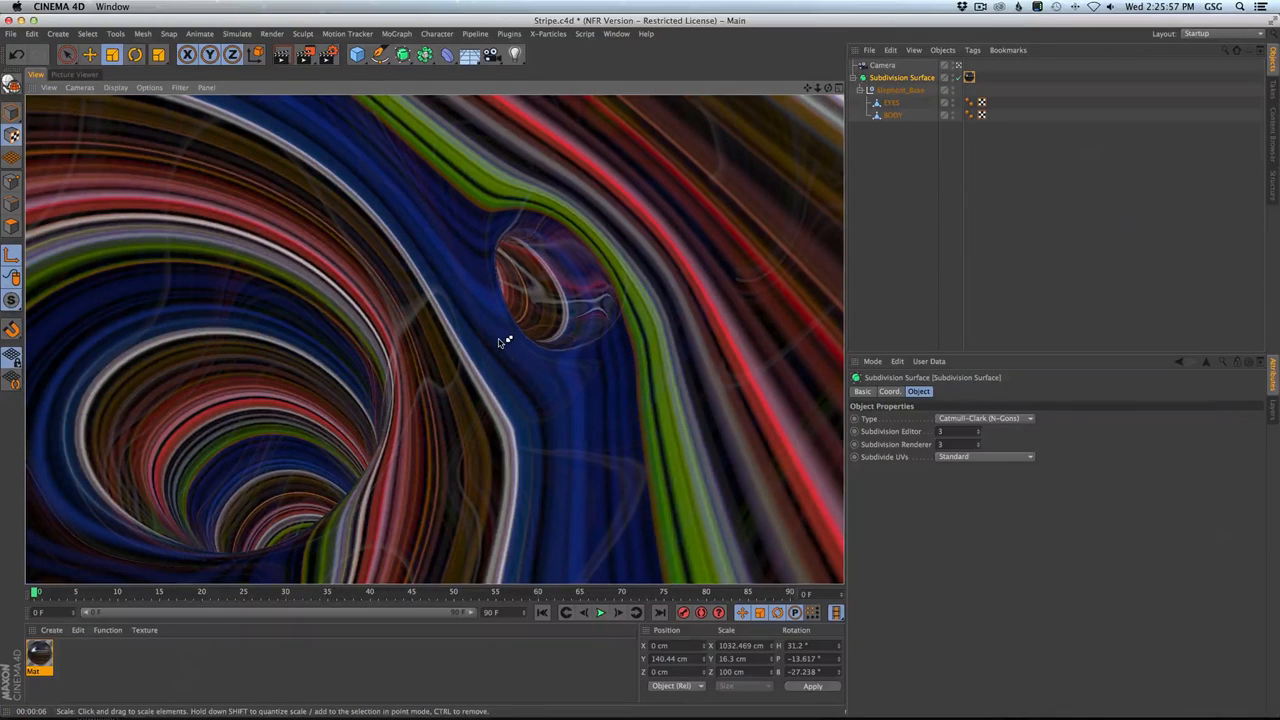
In the material's luminance, try Global Scale values of 300% and 1100% on the upper Noise layer.
{"action": "double_click", "coordinate": [39, 655]}
{"action": "left_click", "coordinate": [218, 241]}
{"action": "left_click_drag", "start_coordinate": [417, 82], "coordinate": [782, 125]}
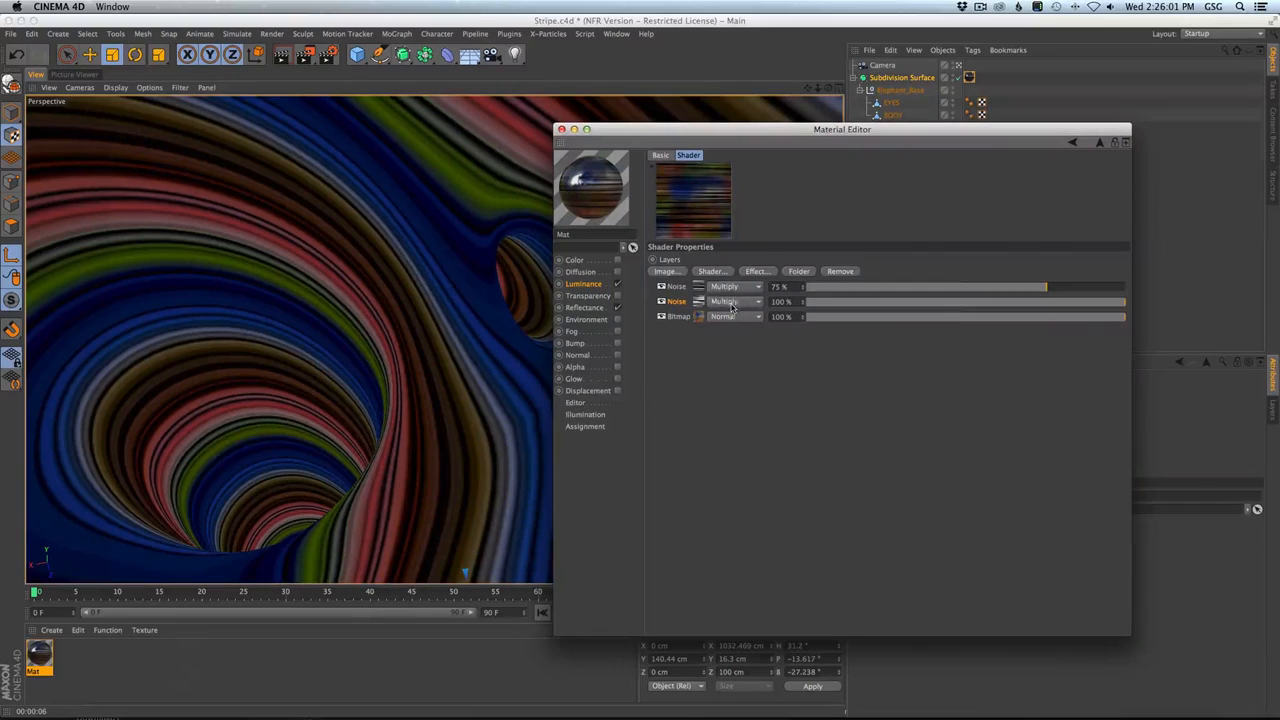
{"action": "left_click", "coordinate": [698, 289]}
{"action": "type", "text": "3"}
{"action": "key", "text": "Return"}
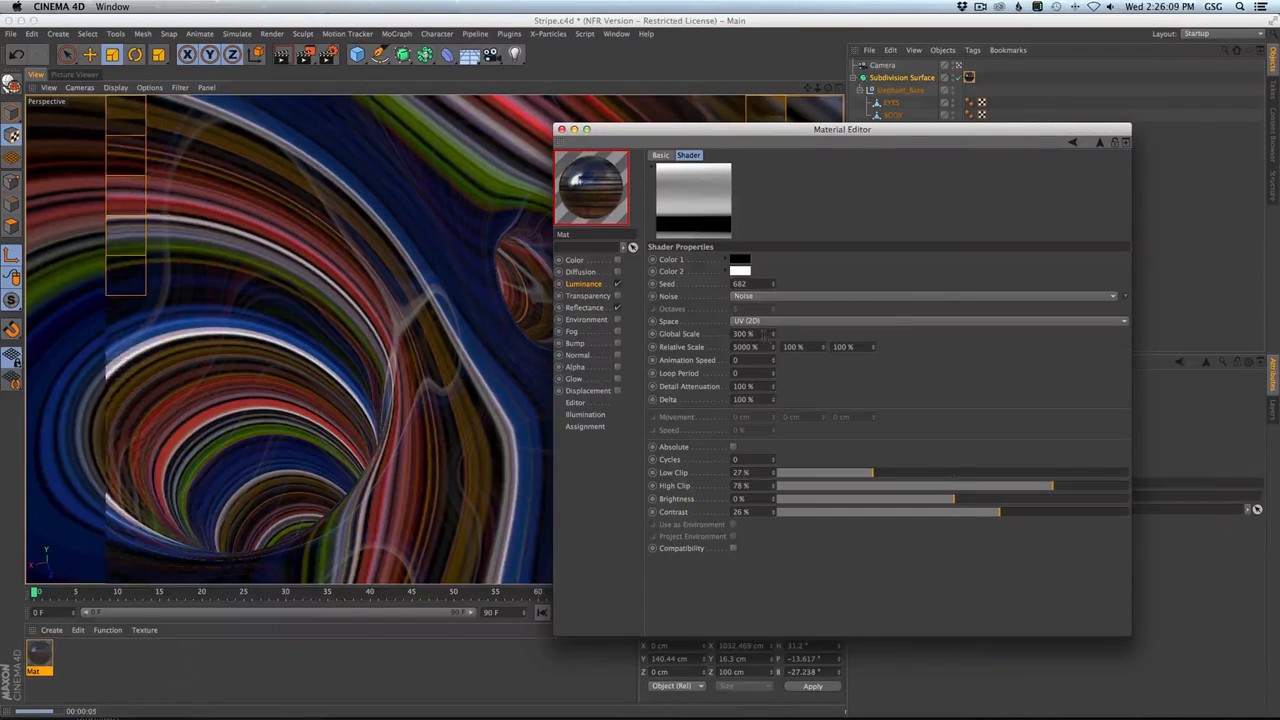
{"action": "left_click_drag", "start_coordinate": [753, 129], "coordinate": [815, 158]}
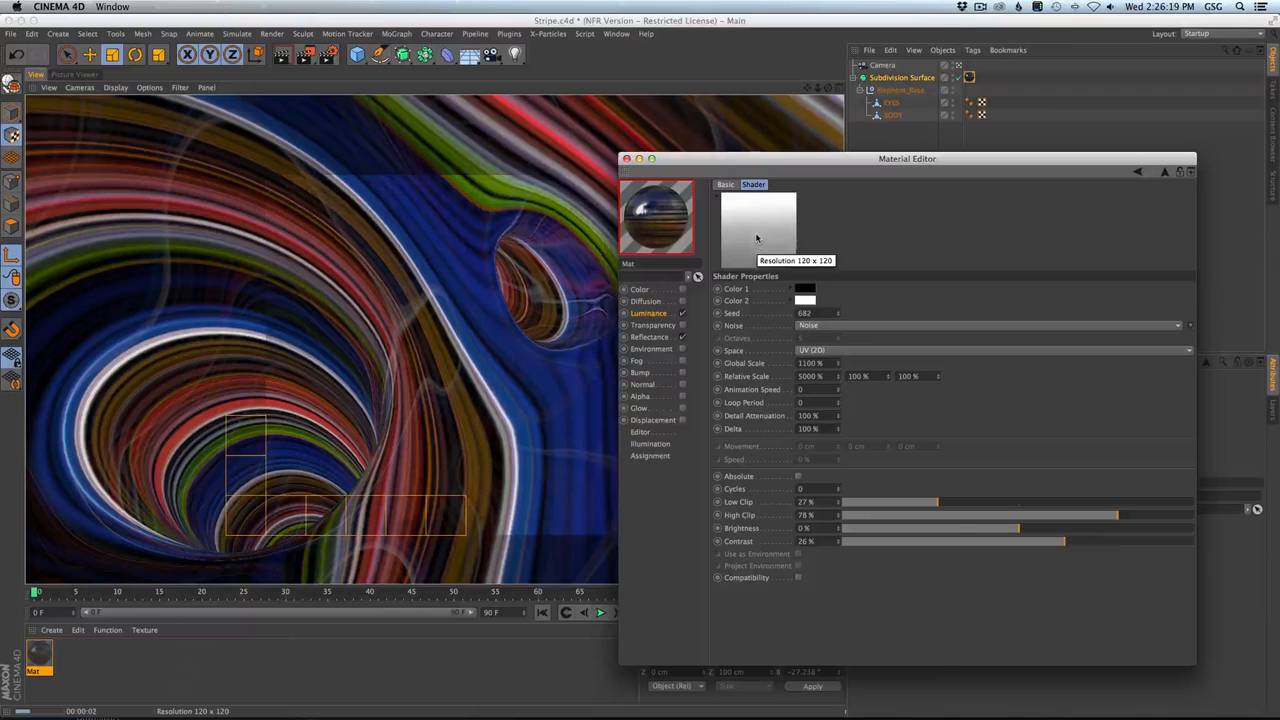
Advance the upper noise's Seed one value at a time to 685.
{"action": "left_click", "coordinate": [837, 312]}
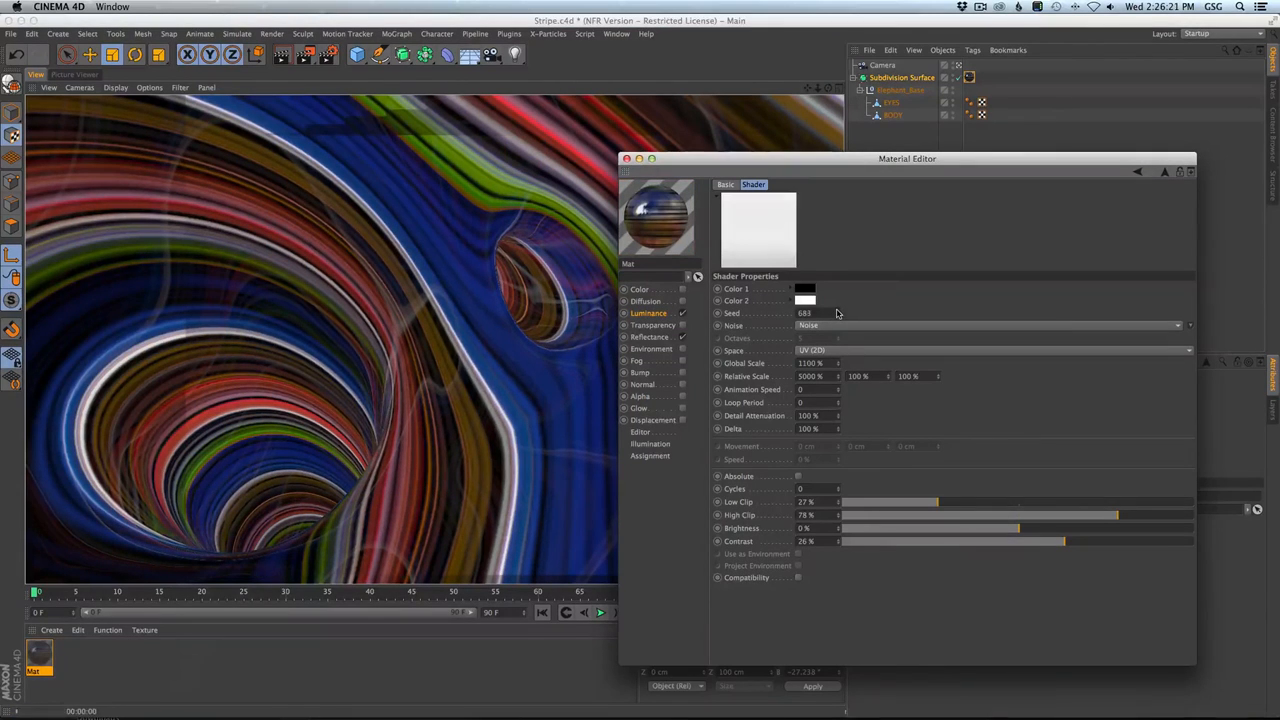
{"action": "left_click", "coordinate": [837, 312]}
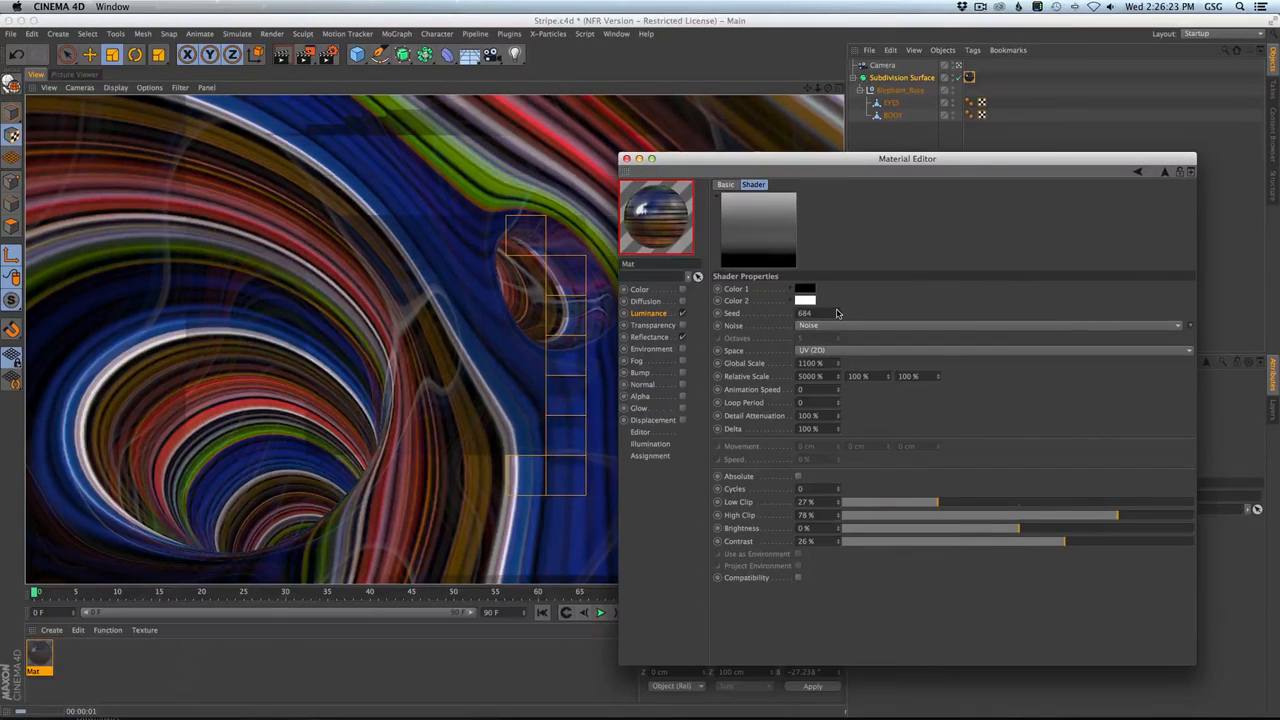
{"action": "left_click", "coordinate": [837, 312]}
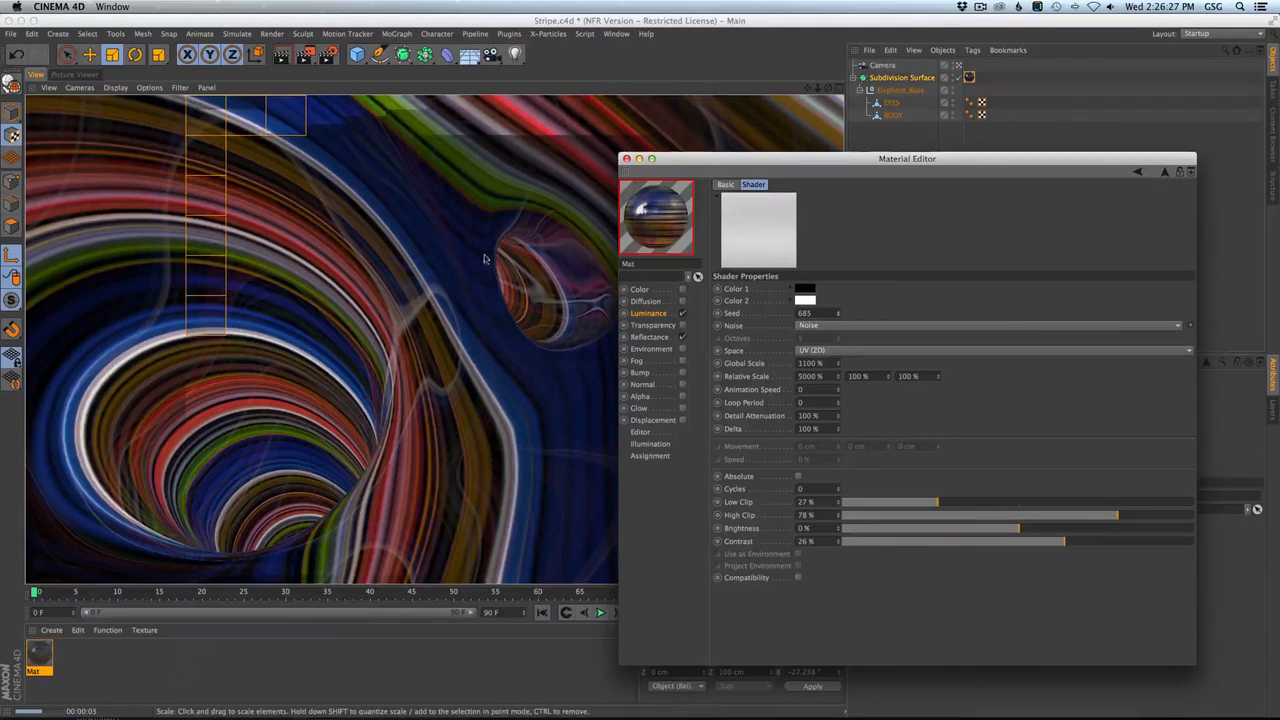
Set the upper noise's Global Scale to 500% and Contrast to 39%, and close the material's settings.
{"action": "double_click", "coordinate": [810, 362]}
{"action": "type", "text": "500"}
{"action": "key", "text": "Return"}
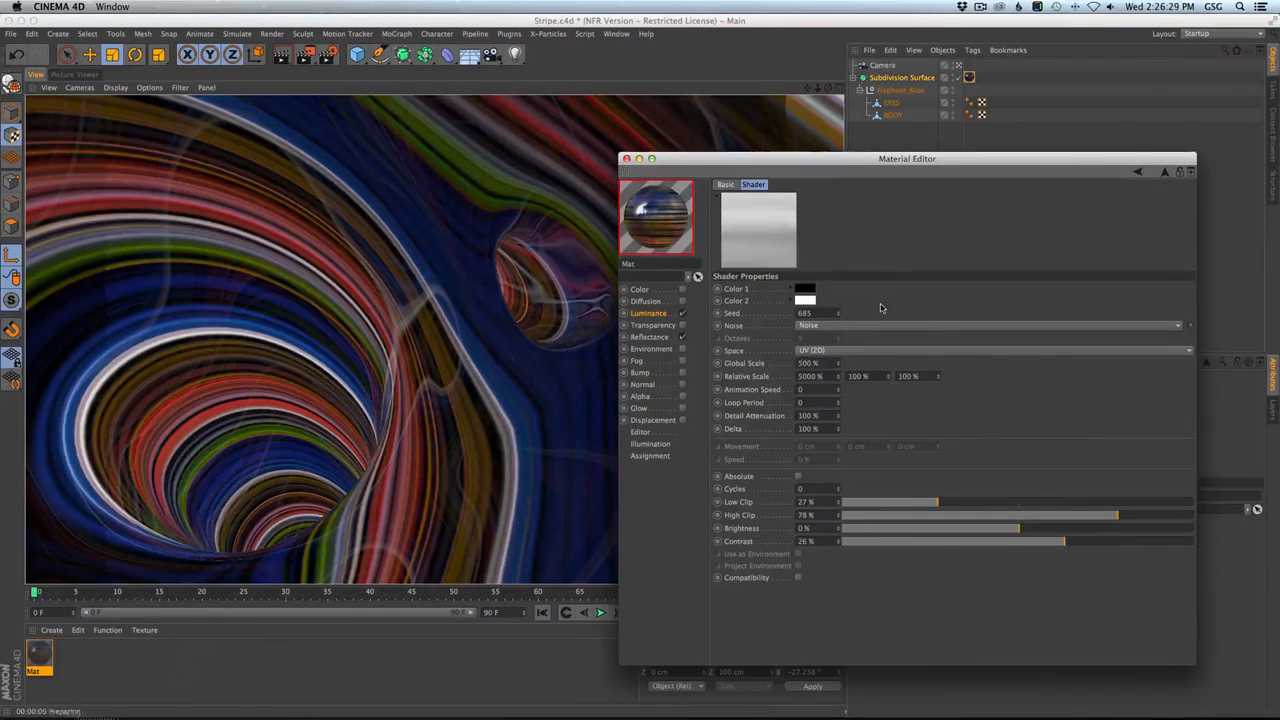
{"action": "left_click_drag", "start_coordinate": [1064, 542], "coordinate": [1087, 542]}
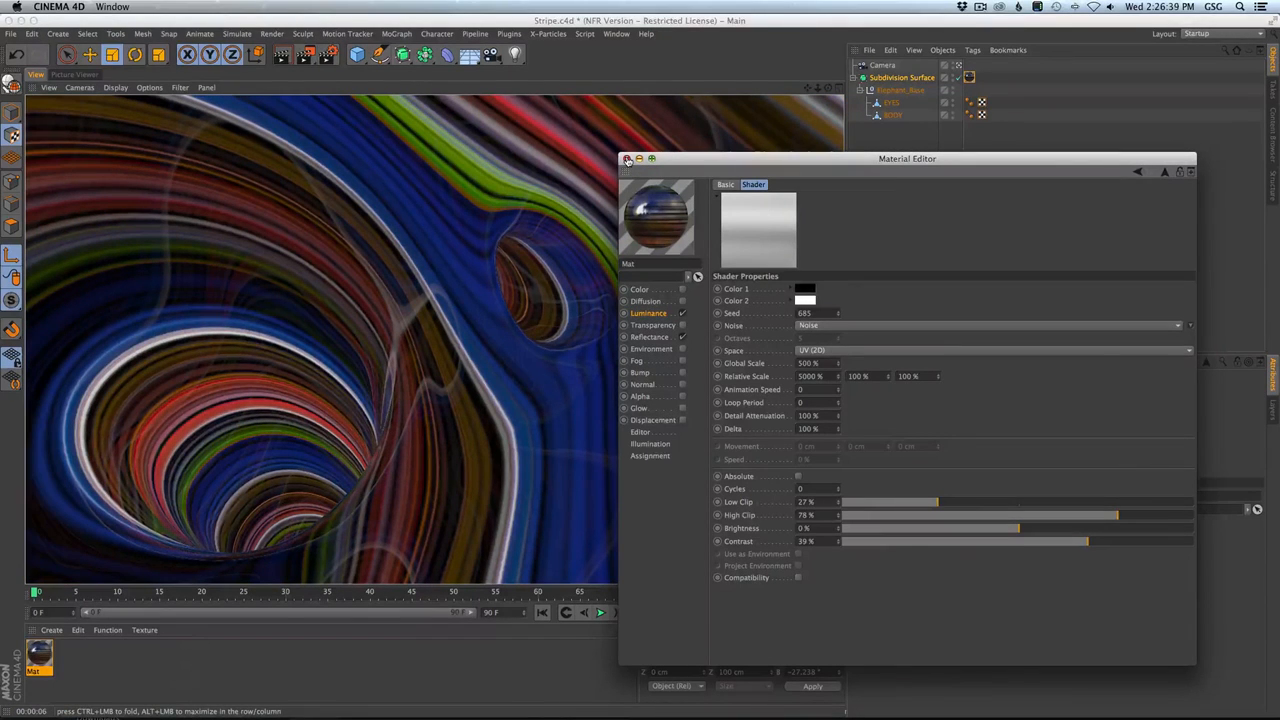
{"action": "left_click", "coordinate": [627, 160]}
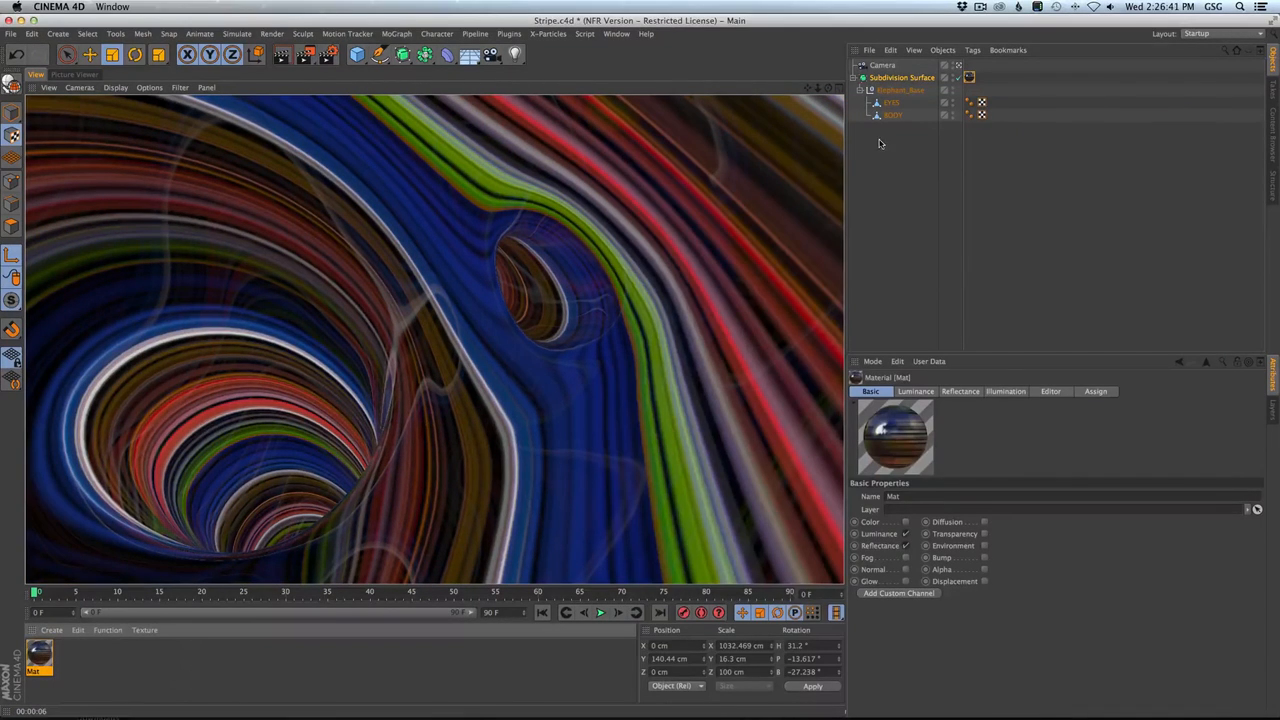
Leave the camera view and show the texture tag's Offset U setting for the Subdivision Surface.
{"action": "left_click", "coordinate": [944, 66]}
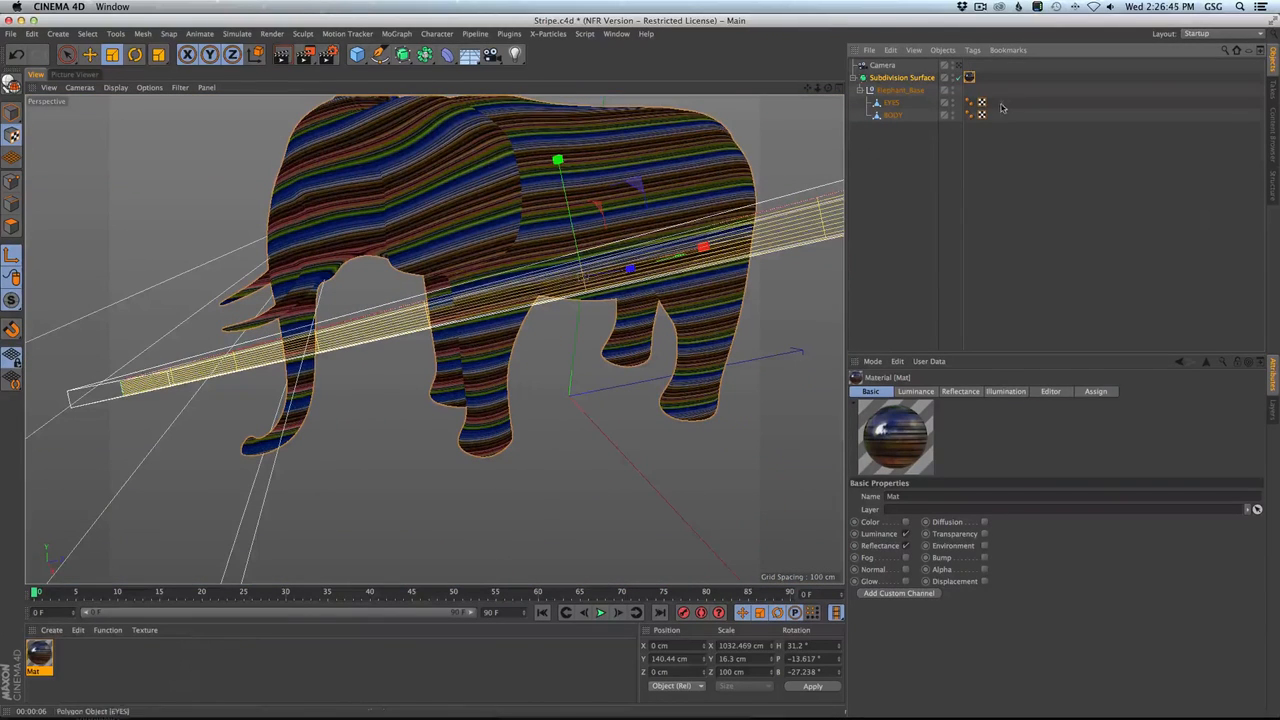
{"action": "left_click", "coordinate": [981, 102]}
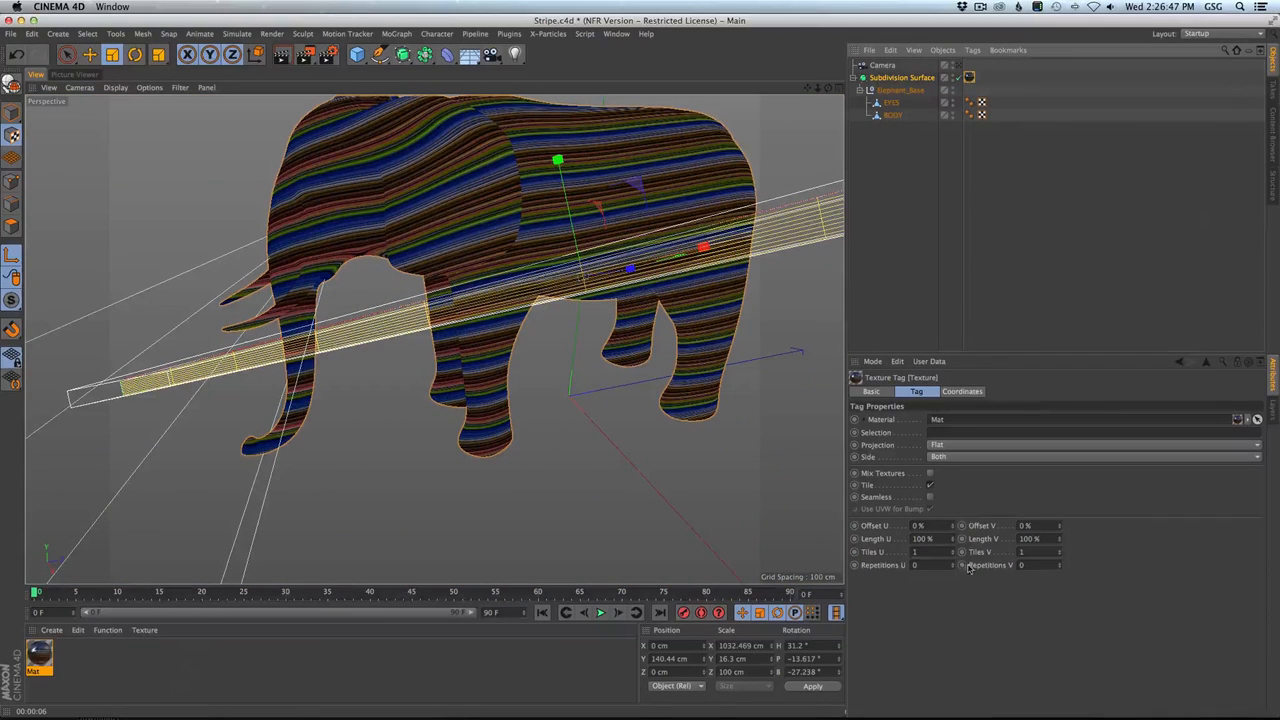
{"action": "left_click", "coordinate": [874, 527]}
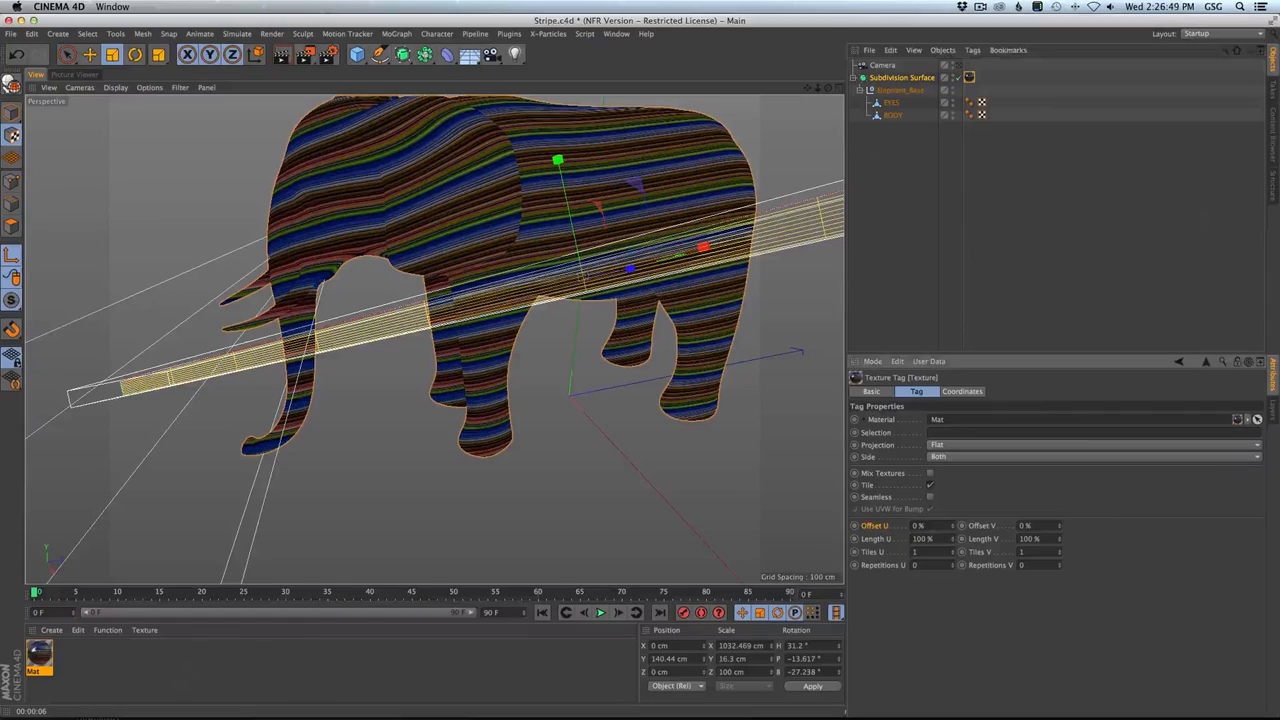
Try a texture Offset U of 52% and render the view of the whole elephant.
{"action": "left_click_drag", "start_coordinate": [952, 527], "coordinate": [1003, 527]}
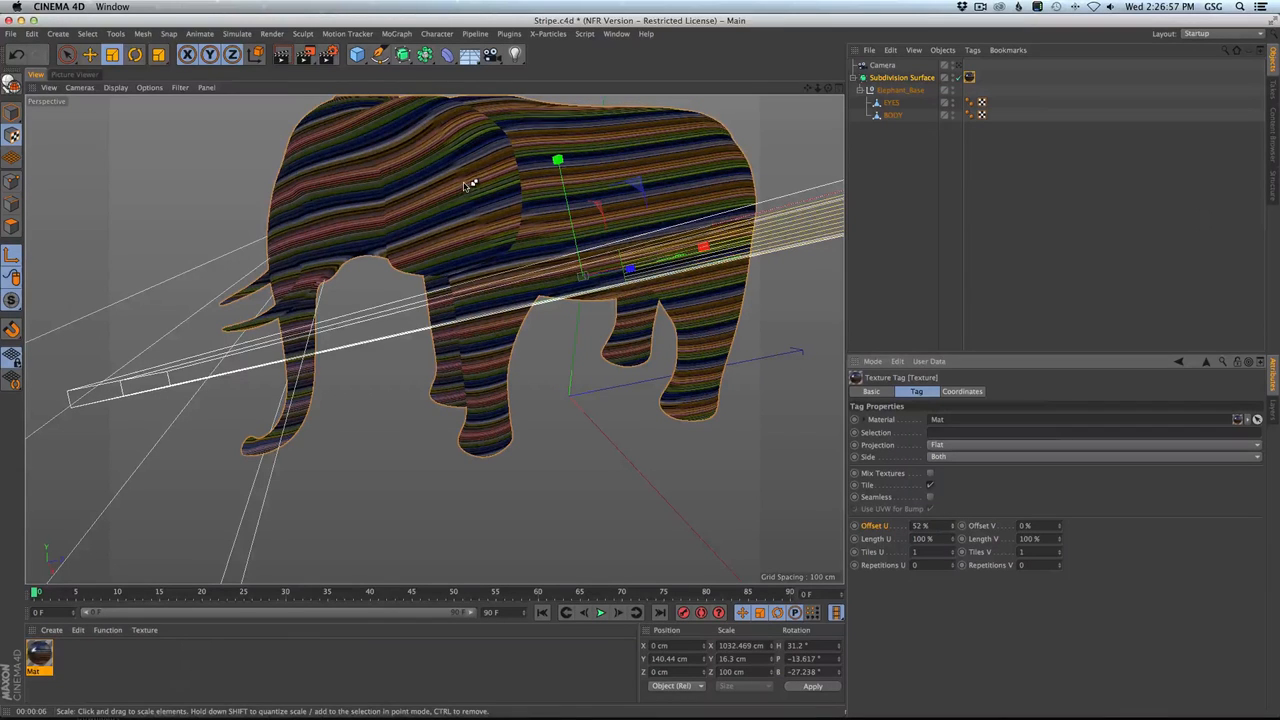
{"action": "key", "text": "super+r"}
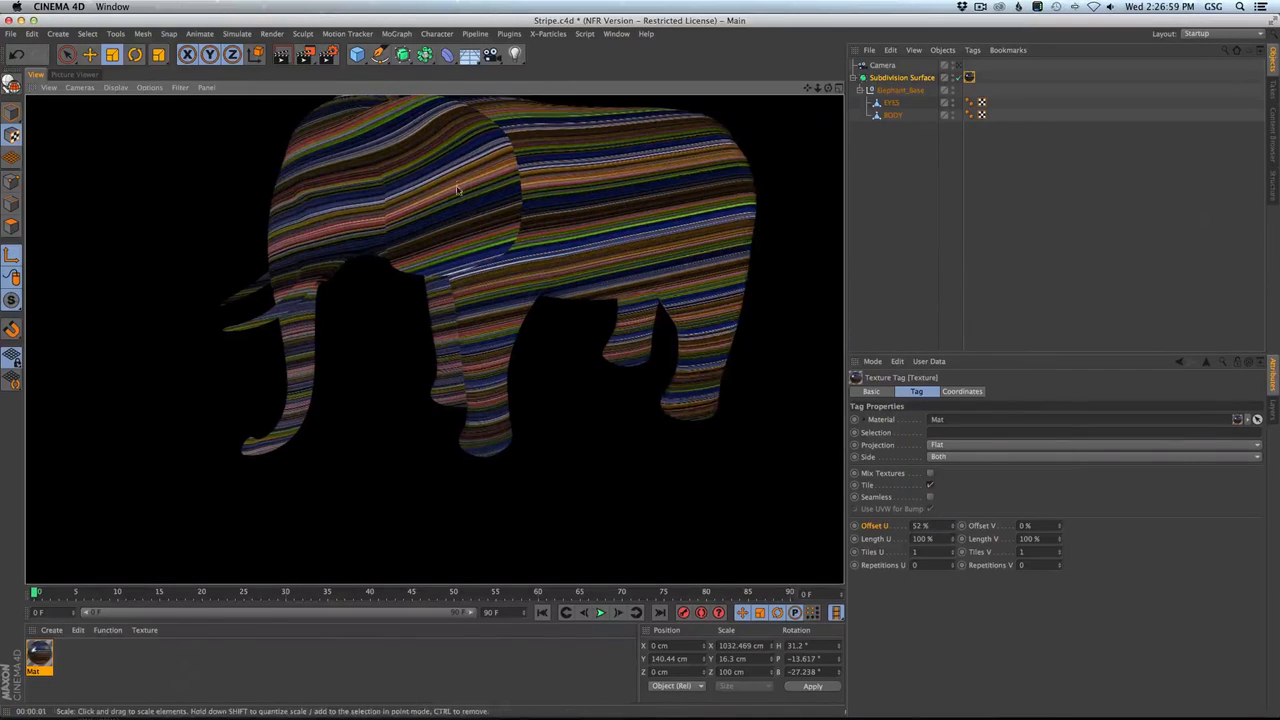
{"action": "left_click", "coordinate": [827, 90]}
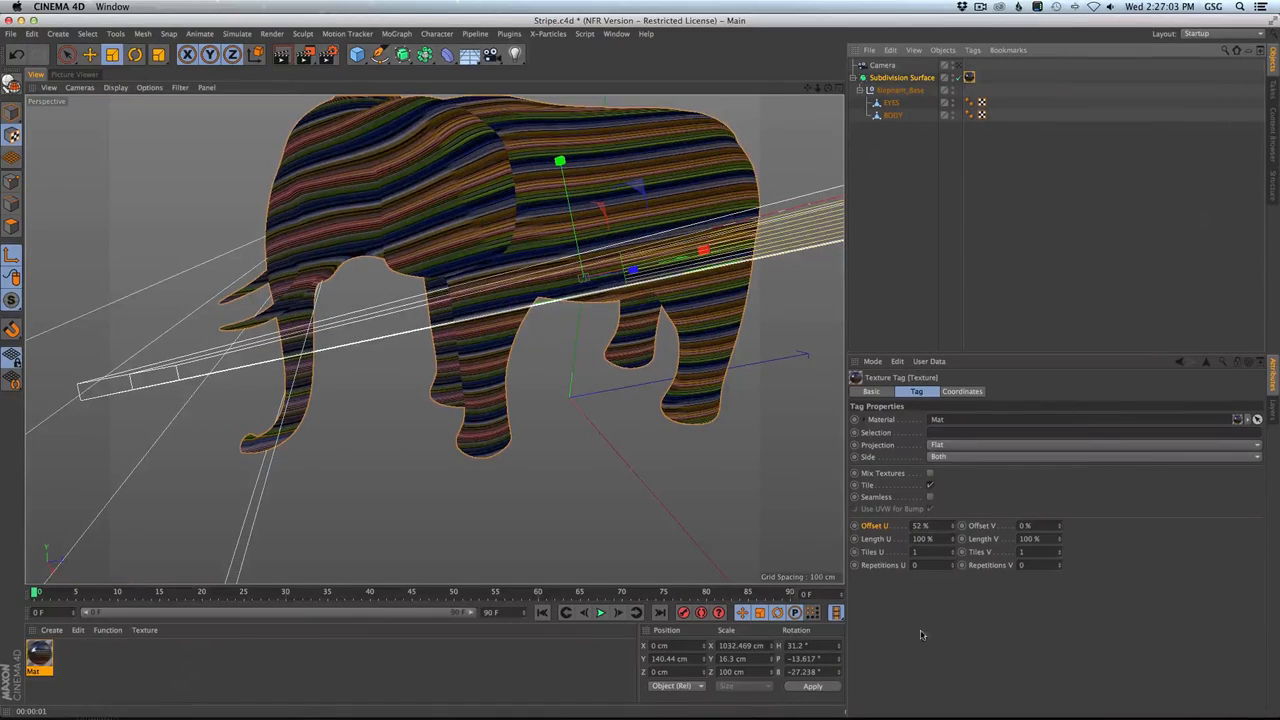
Try a texture Offset U of -271%, reset it to 0%, and try an Offset V of 125%.
{"action": "left_click_drag", "start_coordinate": [958, 526], "coordinate": [832, 554]}
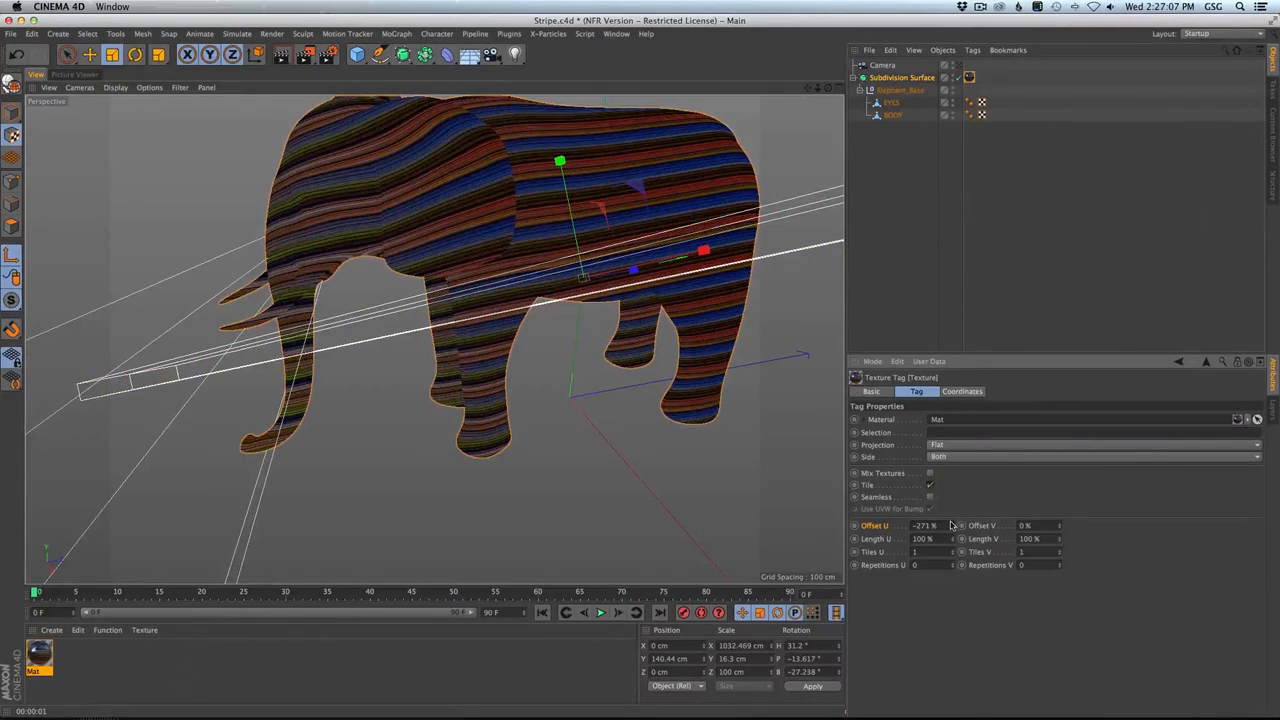
{"action": "key", "text": "Escape"}
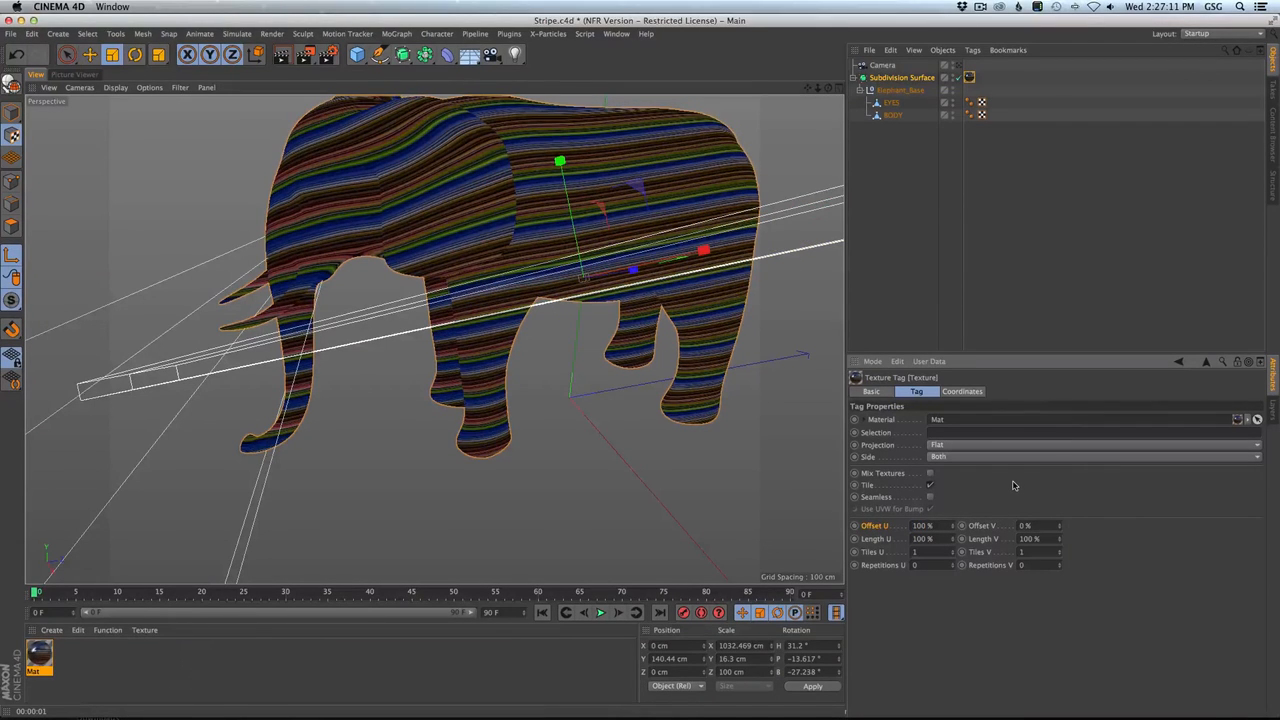
{"action": "type", "text": "0"}
{"action": "key", "text": "Return"}
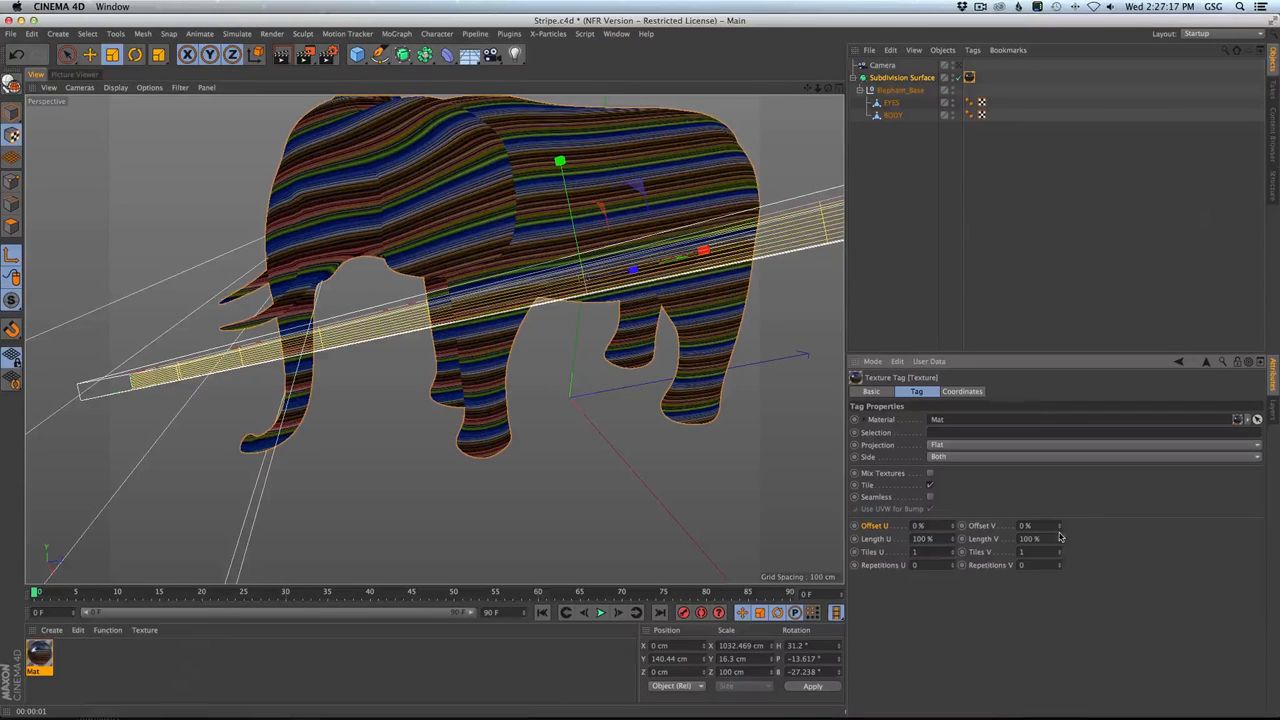
{"action": "left_click_drag", "start_coordinate": [1059, 526], "coordinate": [1059, 426]}
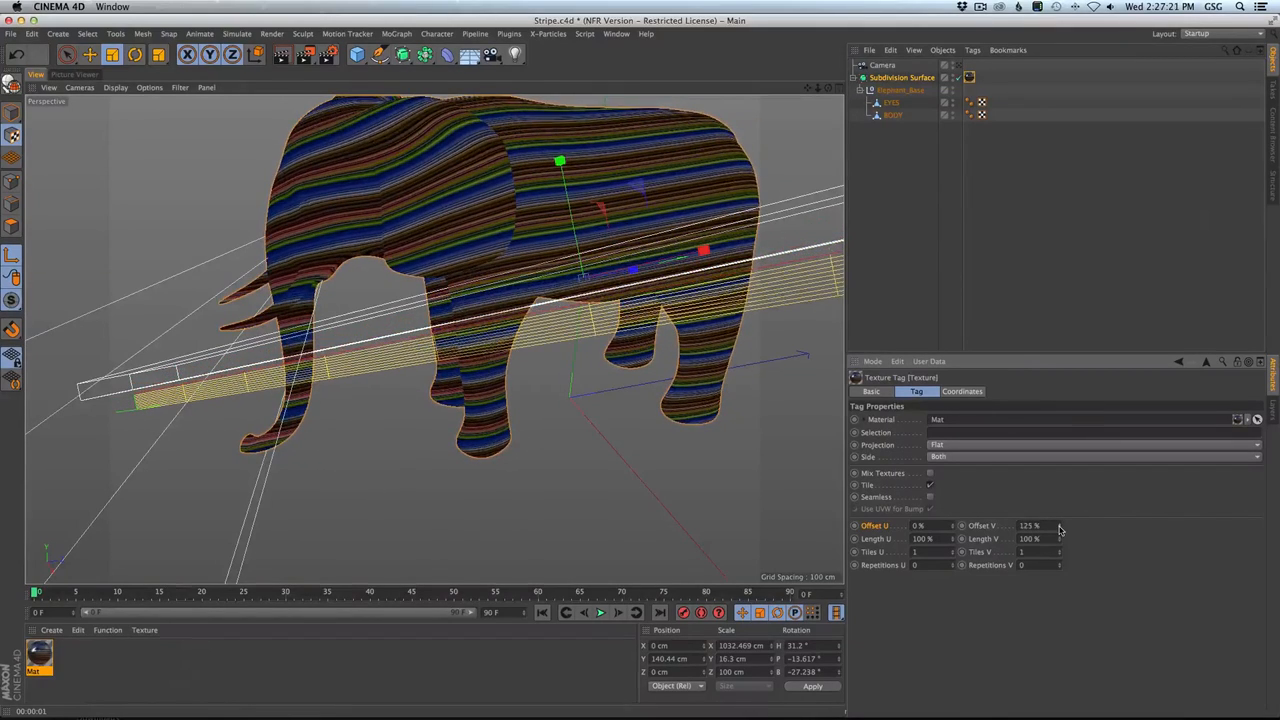
Add a Signal tag to the Subdivision Surface and assign the texture tag's Offset U to it.
{"action": "right_click", "coordinate": [903, 83]}
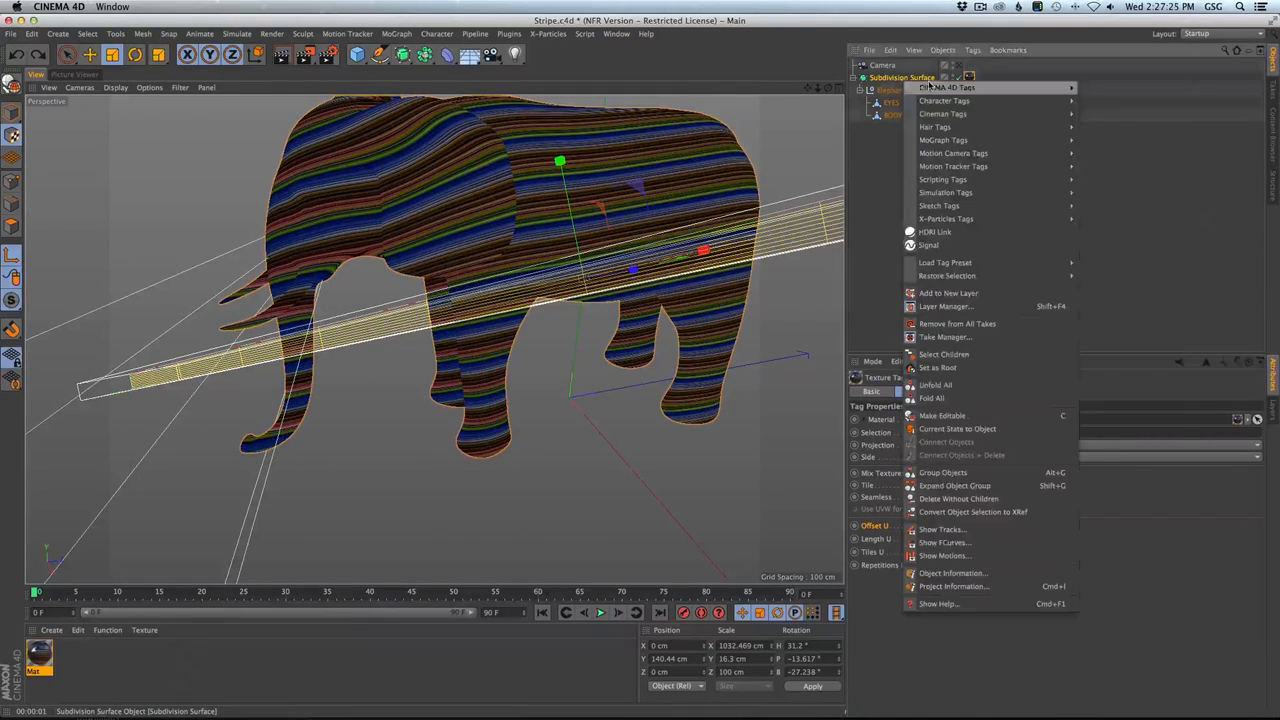
{"action": "left_click", "coordinate": [960, 230]}
{"action": "left_click_drag", "start_coordinate": [969, 78], "coordinate": [988, 83]}
{"action": "left_click", "coordinate": [980, 78]}
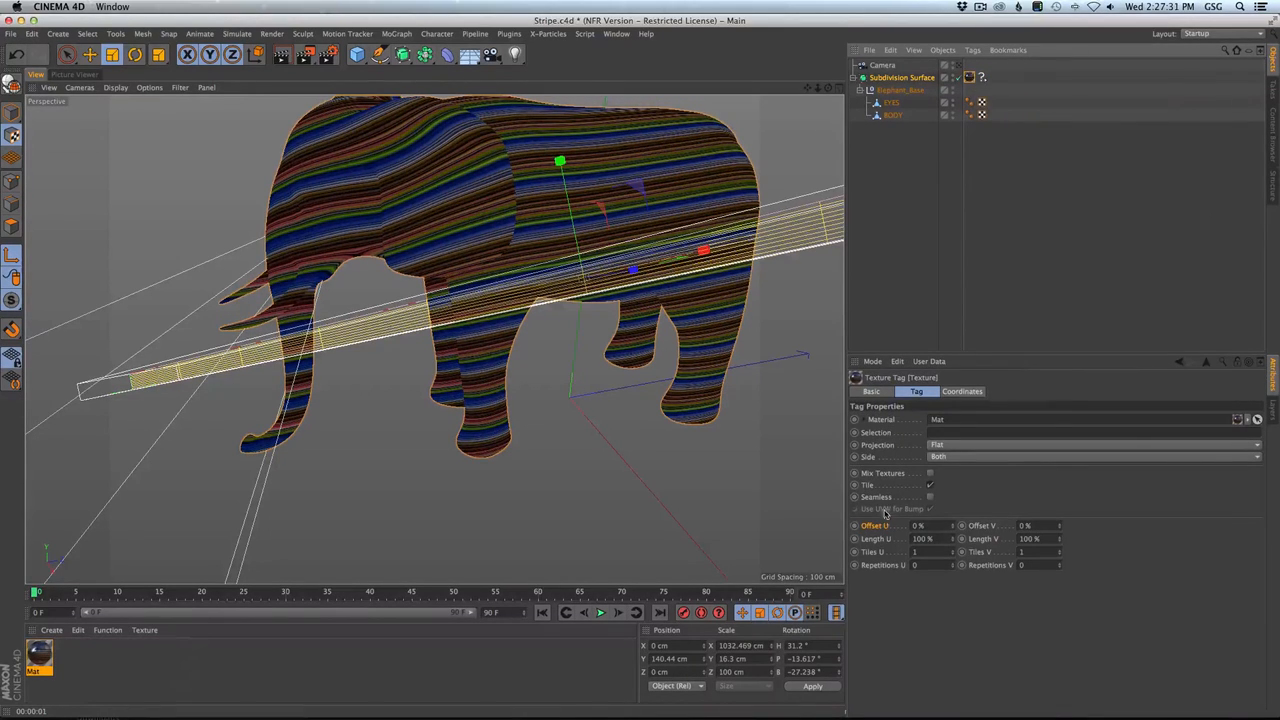
{"action": "left_click_drag", "start_coordinate": [969, 77], "coordinate": [983, 80]}
{"action": "left_click", "coordinate": [982, 79]}
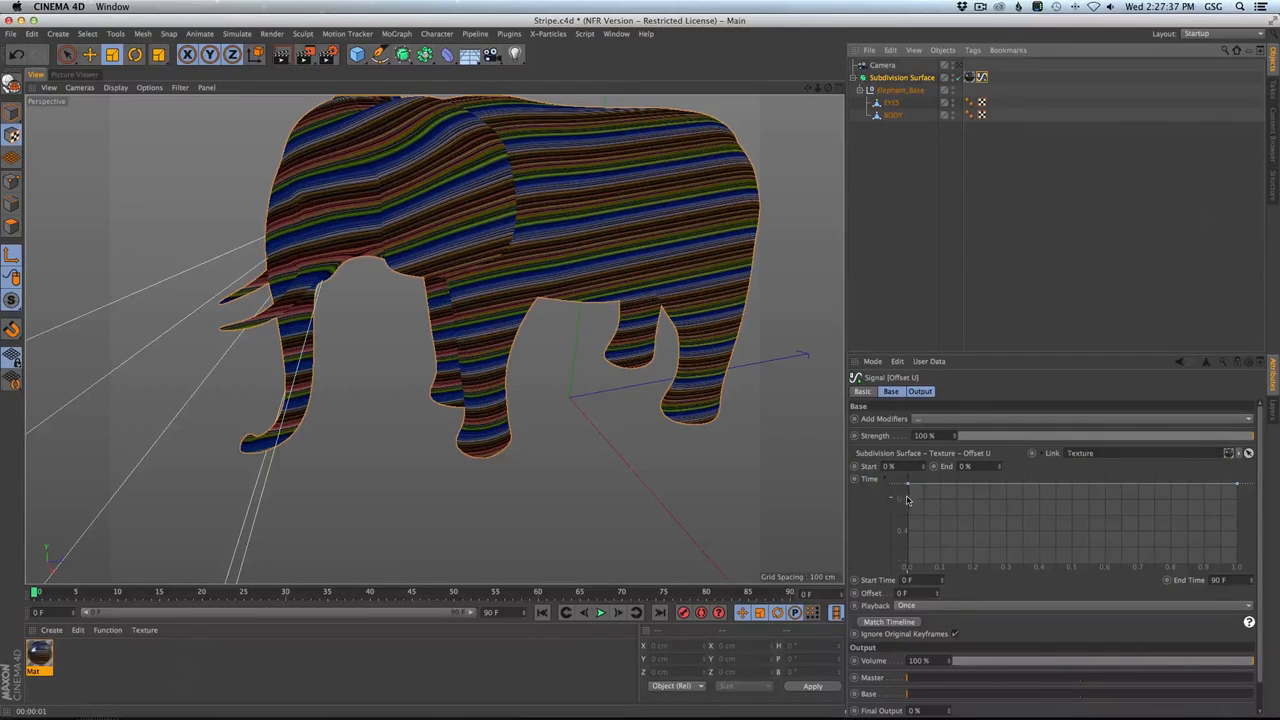
Set the Offset U signal's End to 100% and make its time curve a straight linear ramp from 0 to 1.
{"action": "left_click_drag", "start_coordinate": [909, 488], "coordinate": [900, 586]}
{"action": "double_click", "coordinate": [964, 466]}
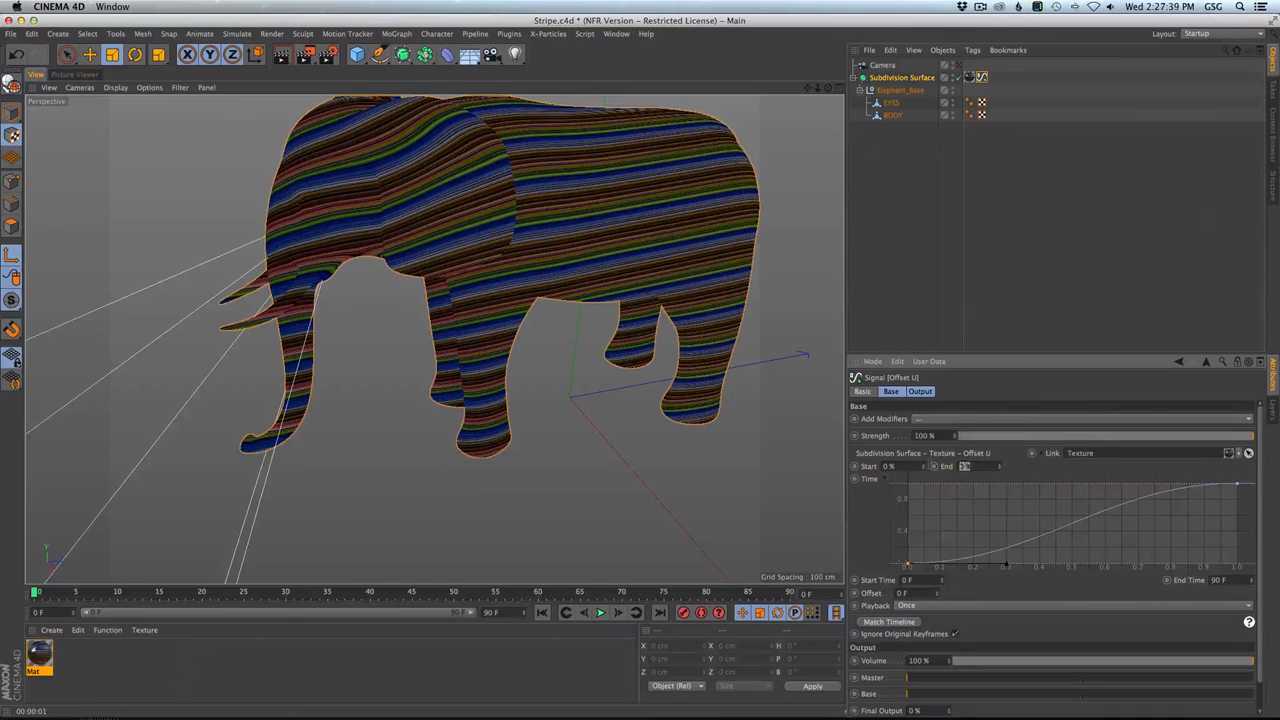
{"action": "right_click", "coordinate": [990, 518]}
{"action": "left_click", "coordinate": [953, 527]}
{"action": "right_click", "coordinate": [984, 527]}
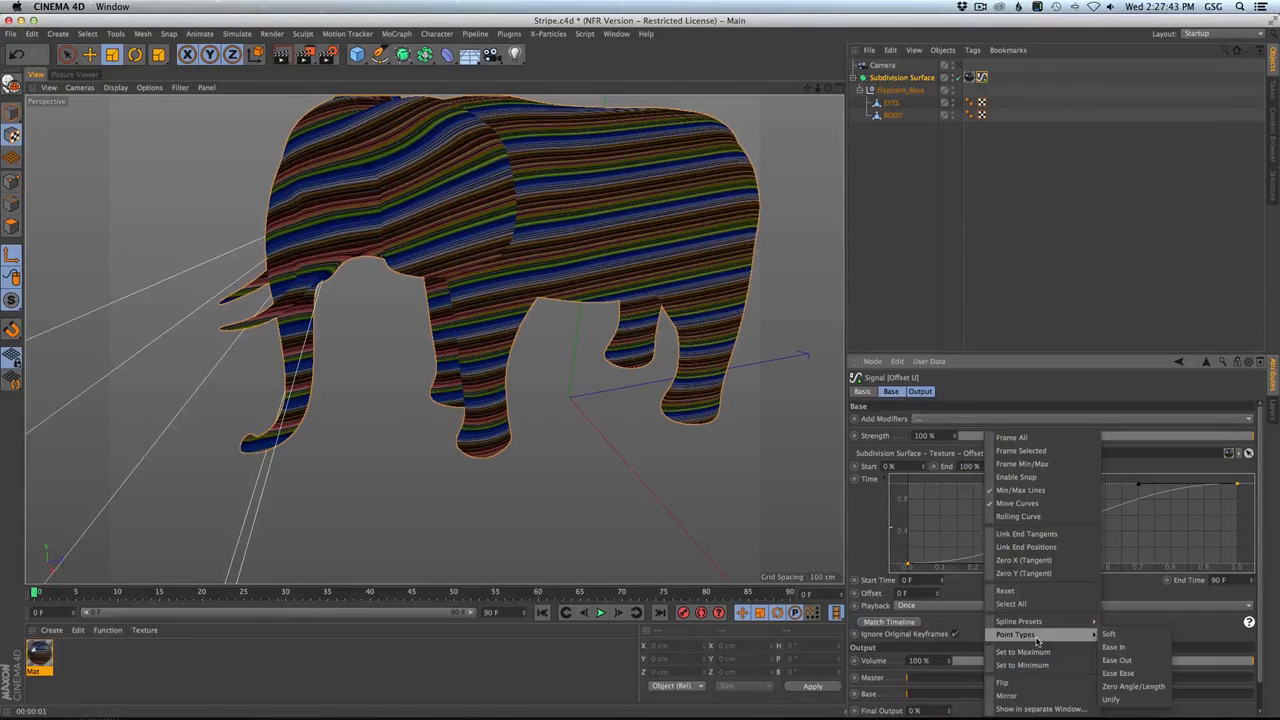
{"action": "left_click", "coordinate": [1107, 619]}
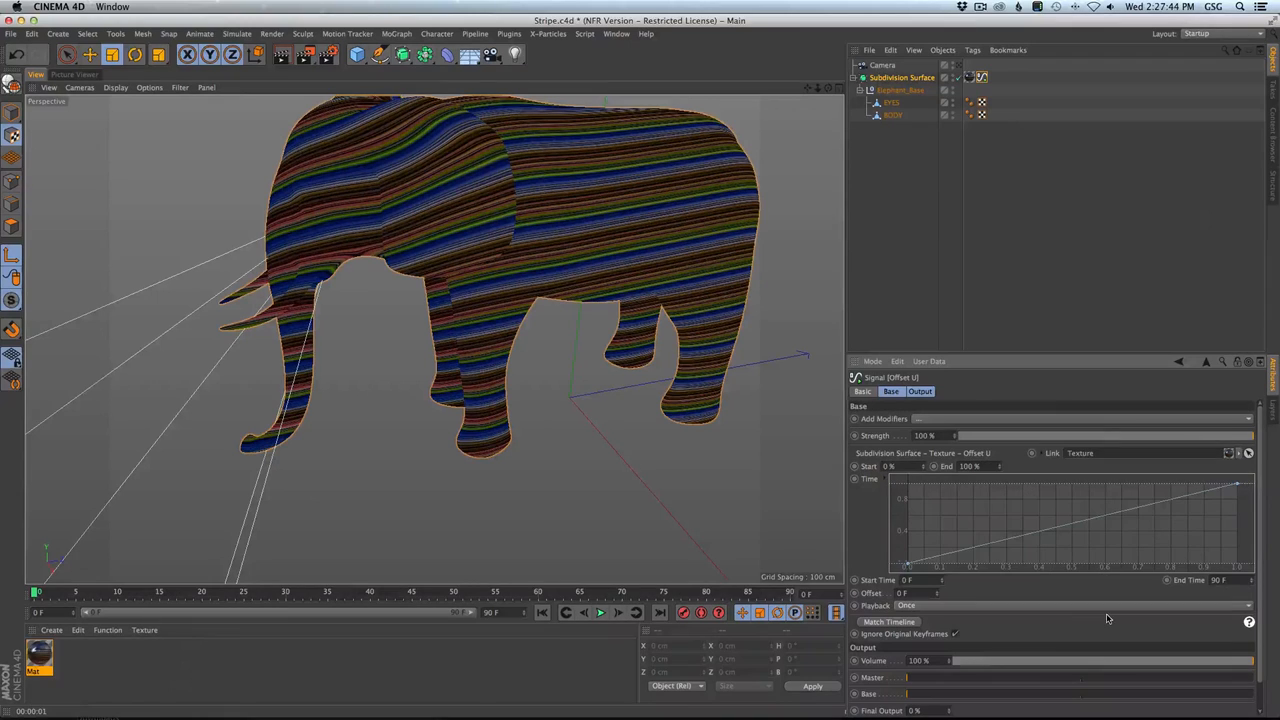
{"action": "right_click", "coordinate": [985, 518]}
{"action": "left_click", "coordinate": [965, 505]}
Set the Offset U signal's Playback mode to Additive.
{"action": "left_click", "coordinate": [980, 608]}
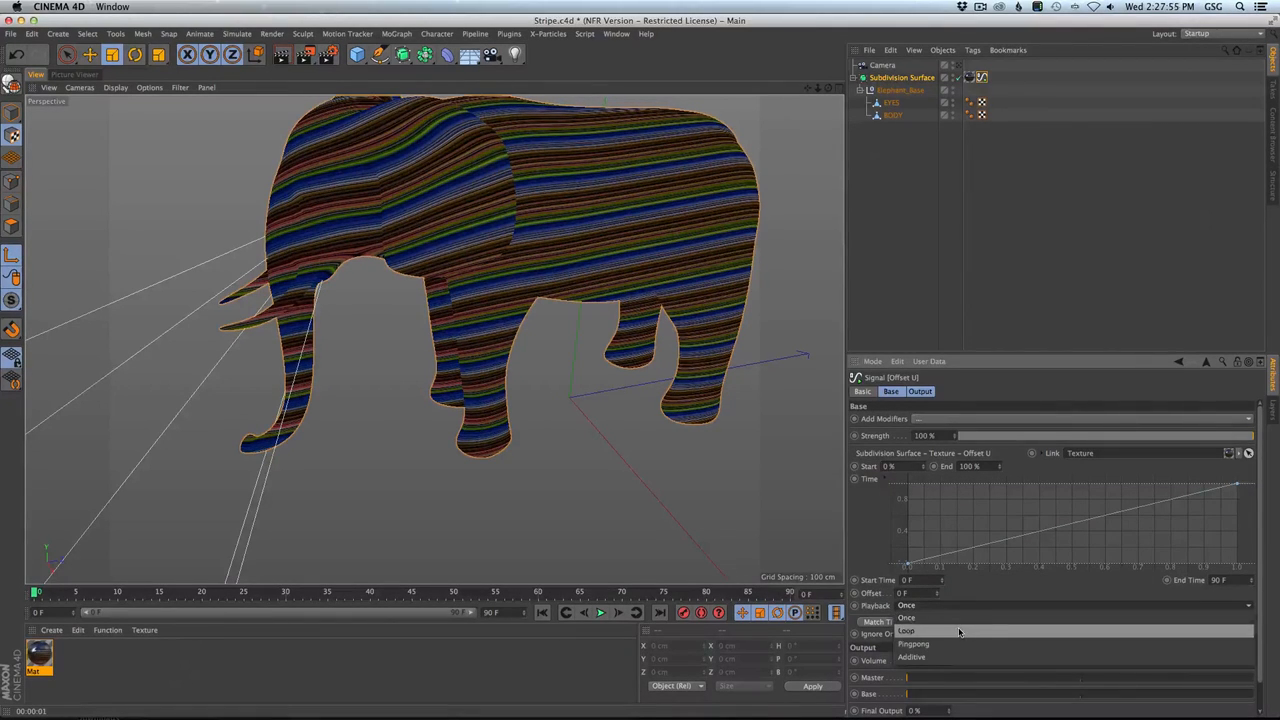
{"action": "left_click", "coordinate": [928, 657]}
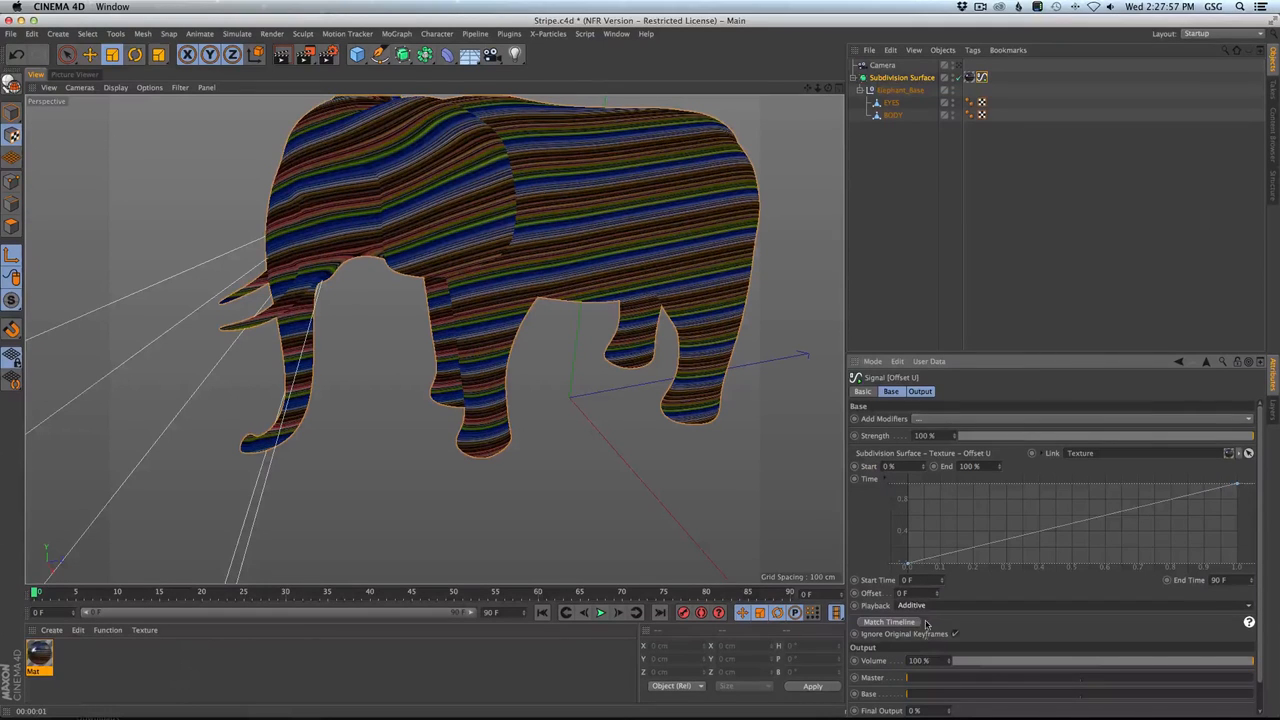
{"action": "double_click", "coordinate": [1222, 580]}
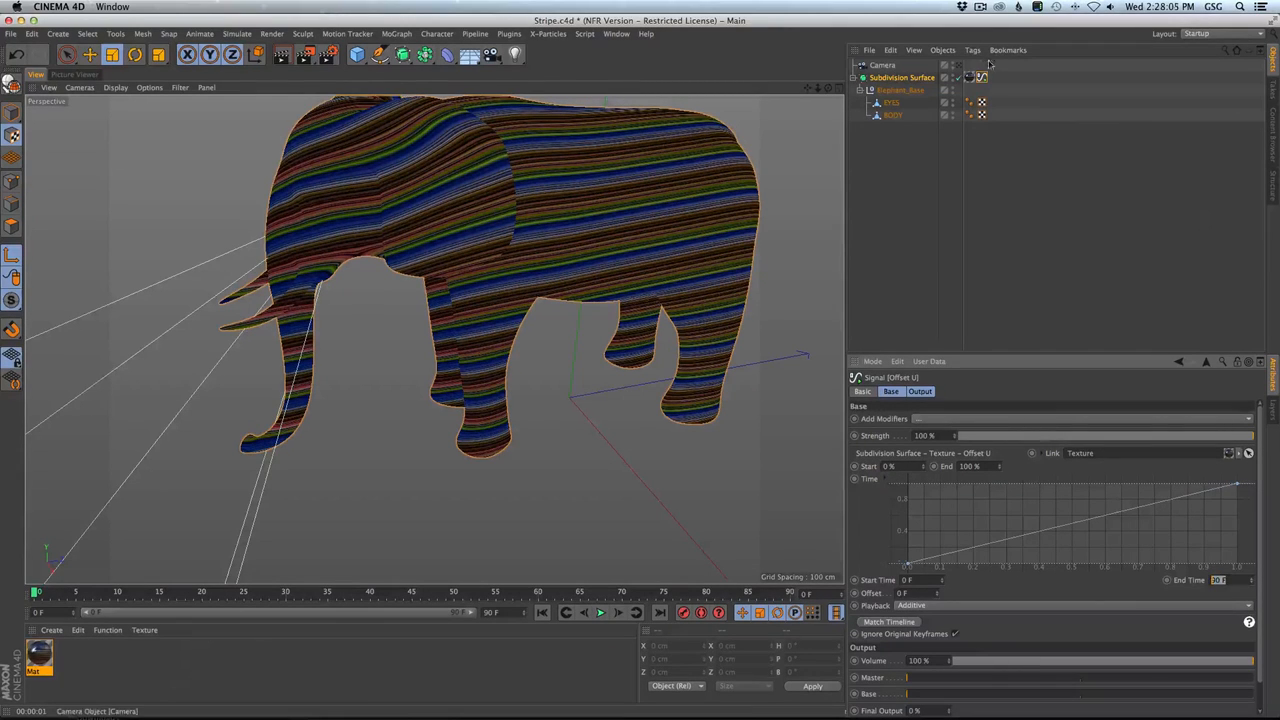
Play the animation, duplicate the Signal tag and assign the texture's Offset V to the copy, and stop playback.
{"action": "left_click_drag", "start_coordinate": [982, 78], "coordinate": [1007, 82], "text": "ctrl"}
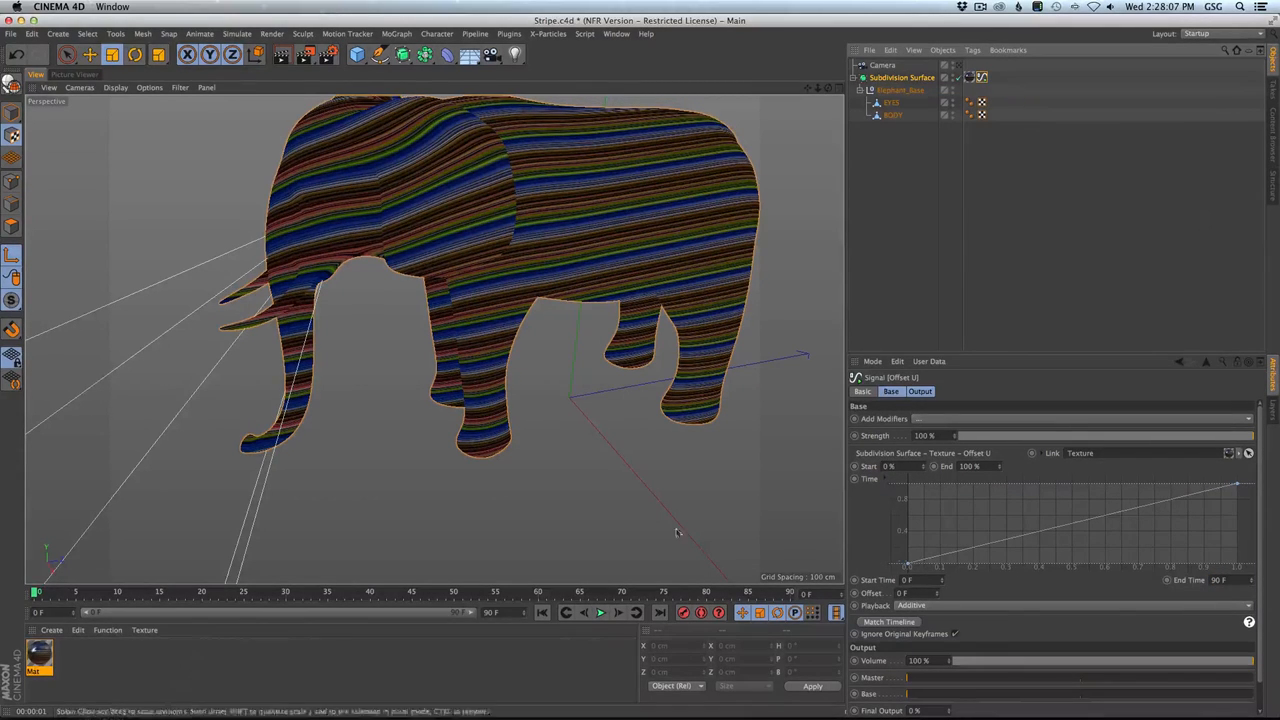
{"action": "left_click", "coordinate": [601, 613]}
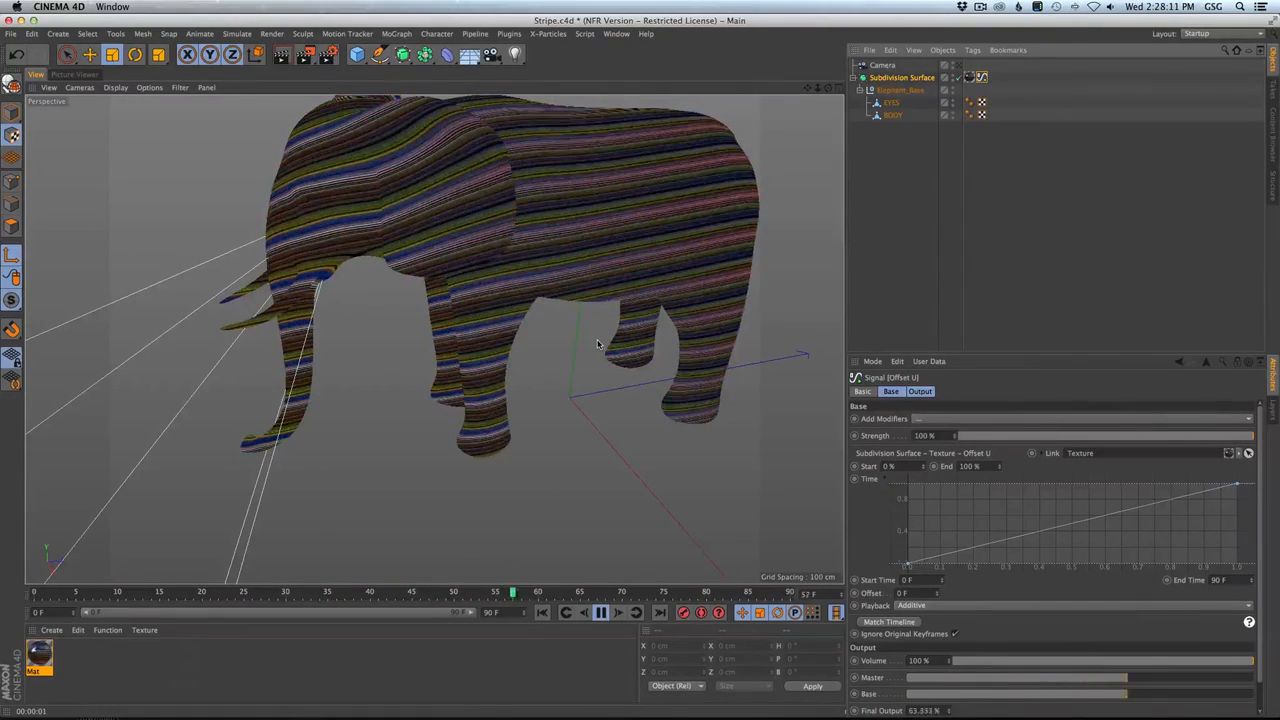
{"action": "left_click", "coordinate": [969, 77]}
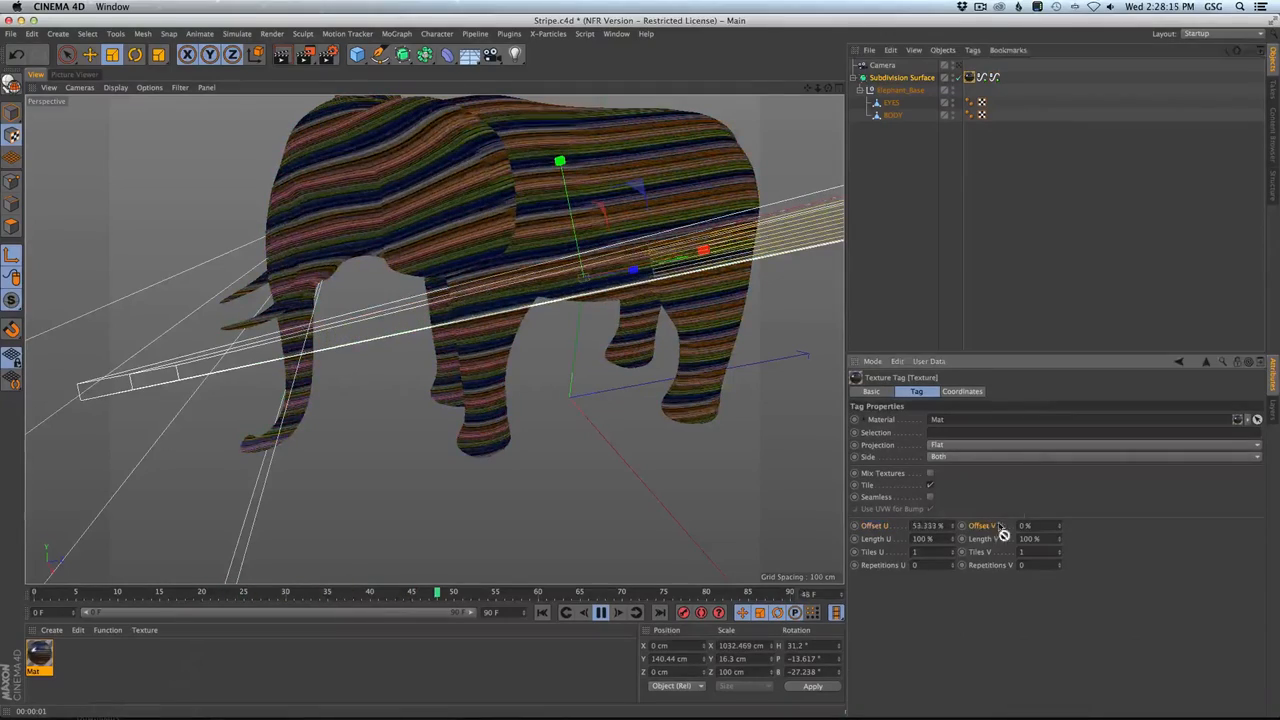
{"action": "left_click", "coordinate": [994, 77]}
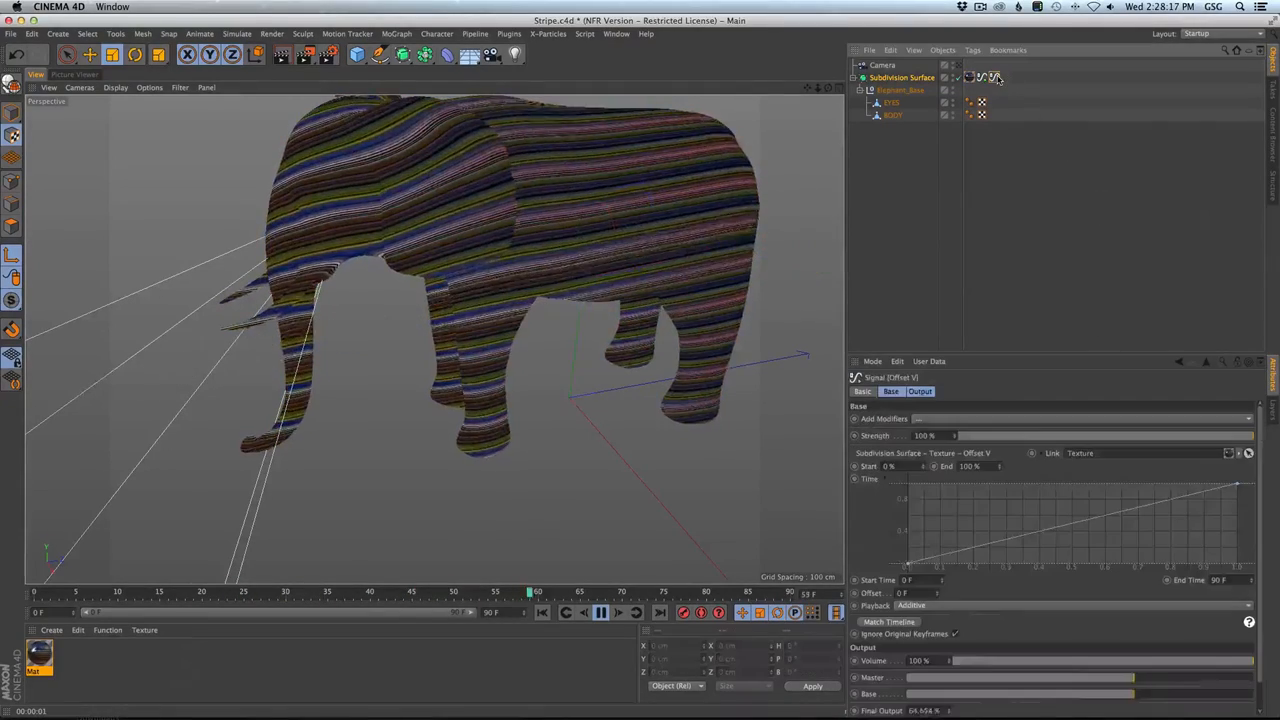
{"action": "left_click", "coordinate": [601, 613]}
Set the Offset V signal's End to 20% and return the animation to its first frame.
{"action": "left_click", "coordinate": [915, 79]}
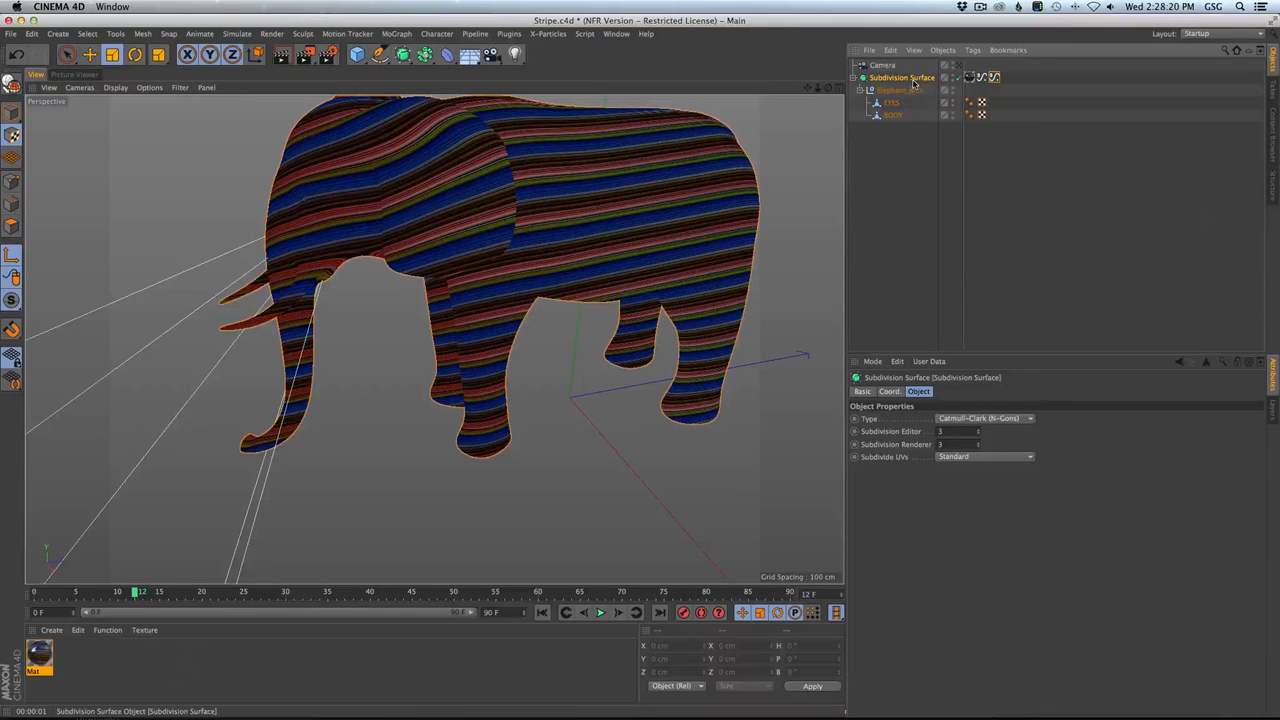
{"action": "left_click", "coordinate": [994, 78]}
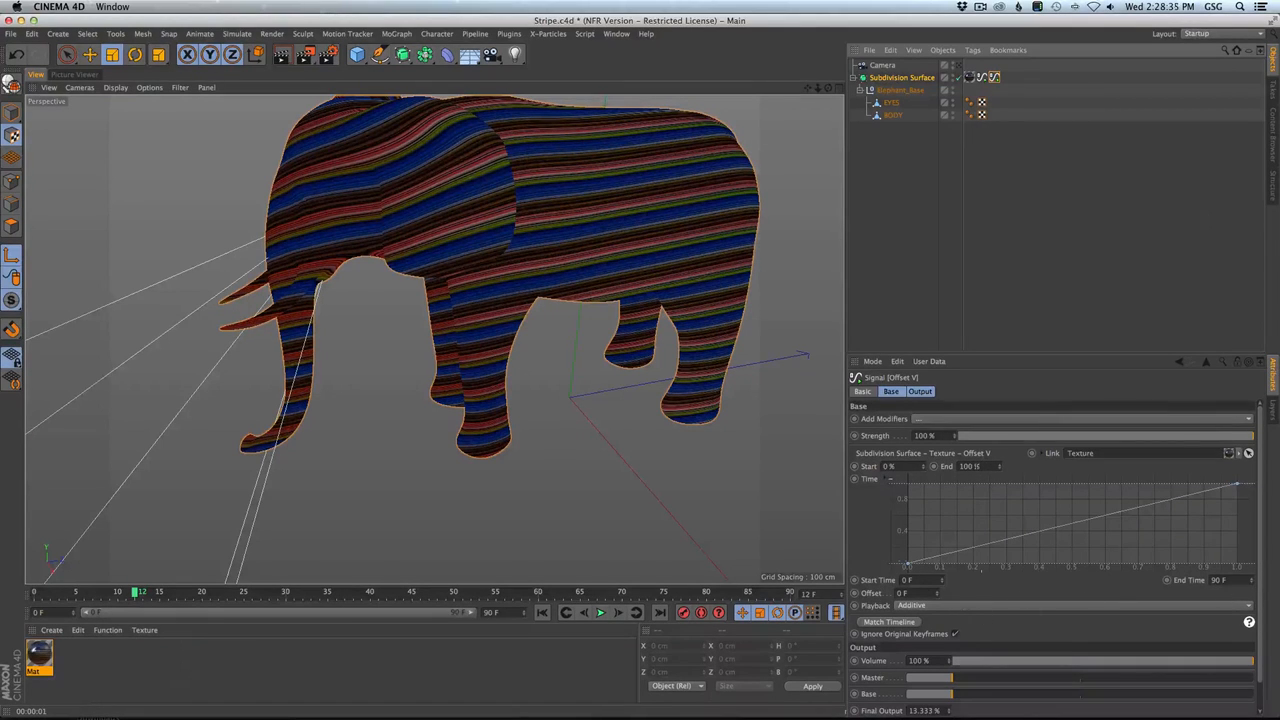
{"action": "left_click_drag", "start_coordinate": [987, 465], "coordinate": [926, 467]}
{"action": "type", "text": "2"}
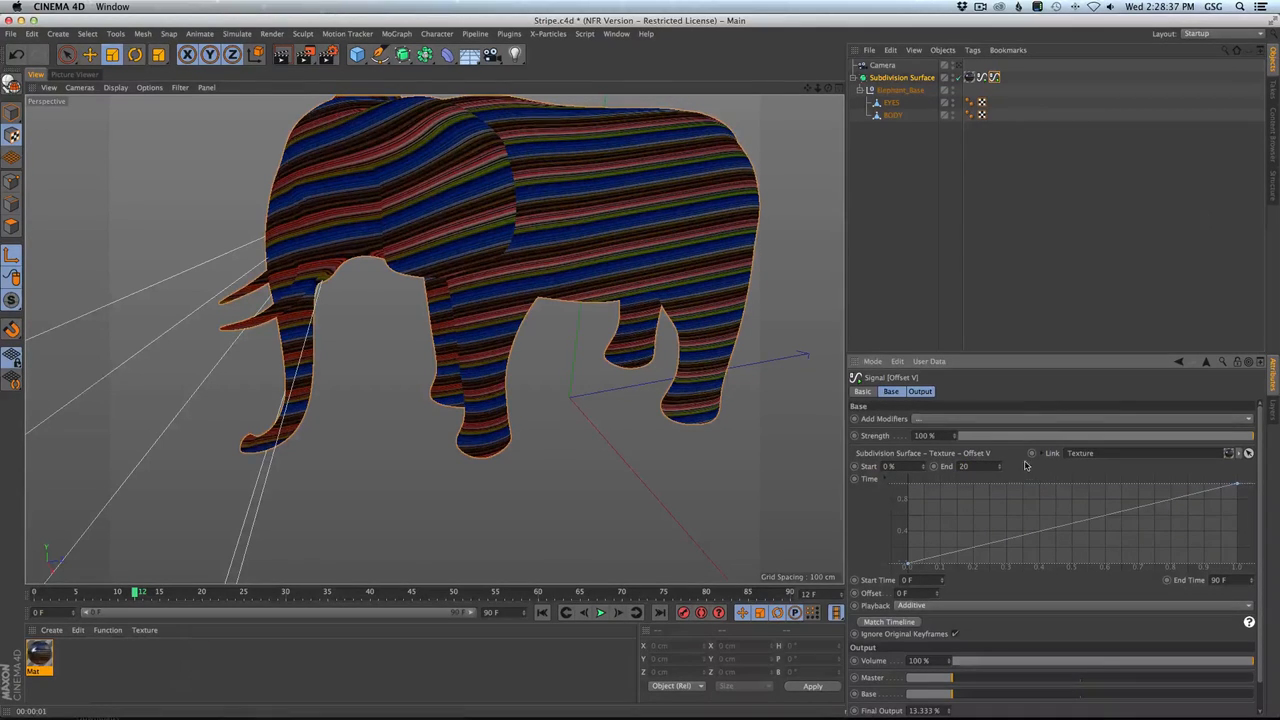
{"action": "type", "text": "0"}
{"action": "key", "text": "Return"}
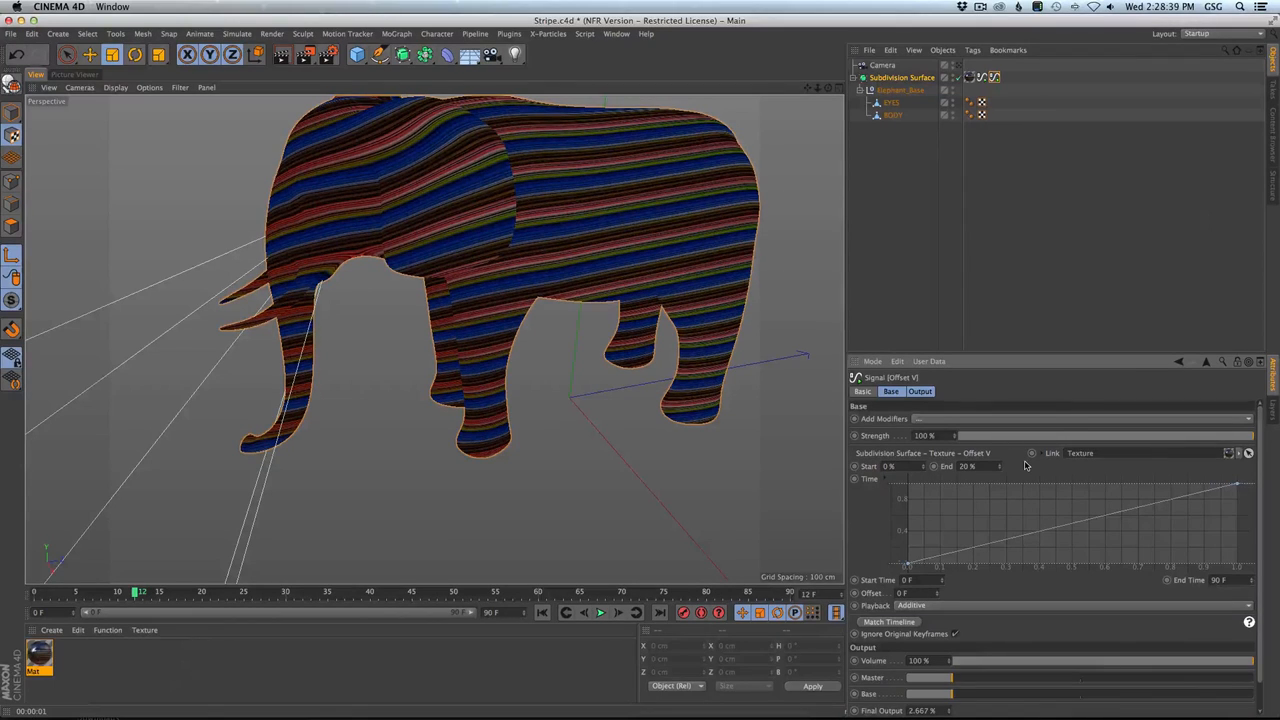
{"action": "left_click", "coordinate": [542, 612]}
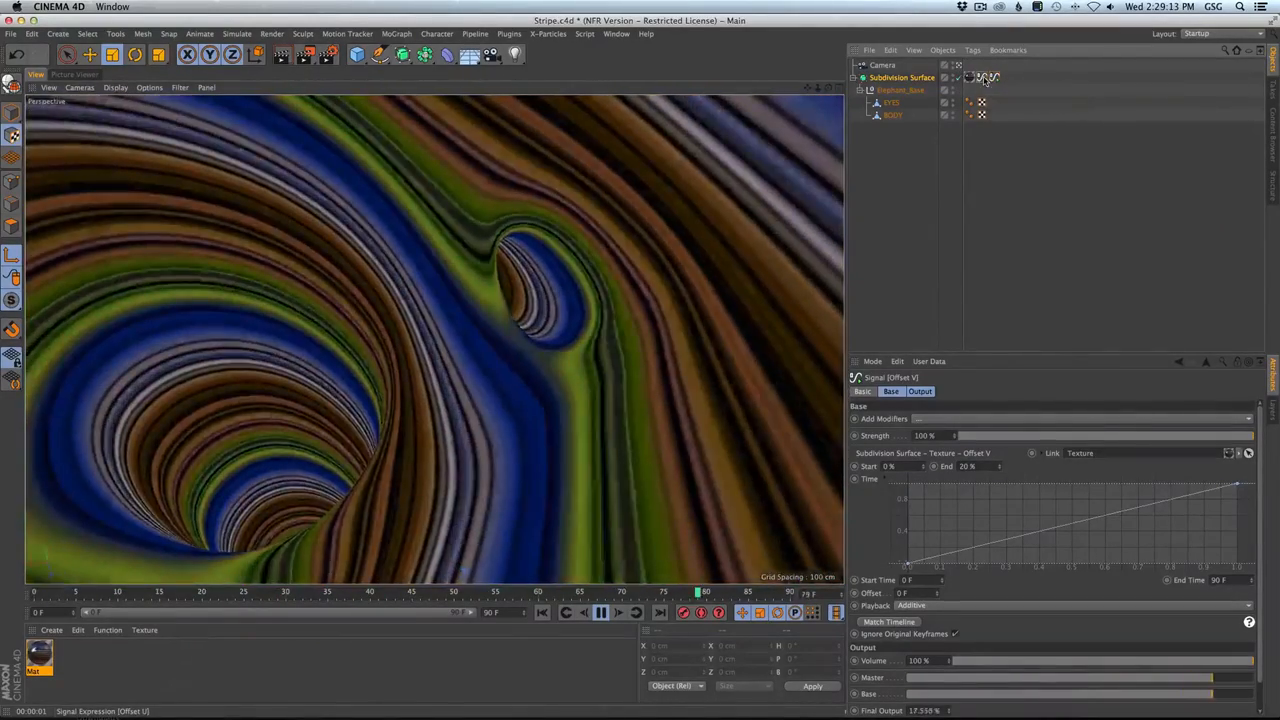
Set the End Time of the Subdivision Surface's Offset U signal to 45 F.
{"action": "left_click", "coordinate": [985, 78]}
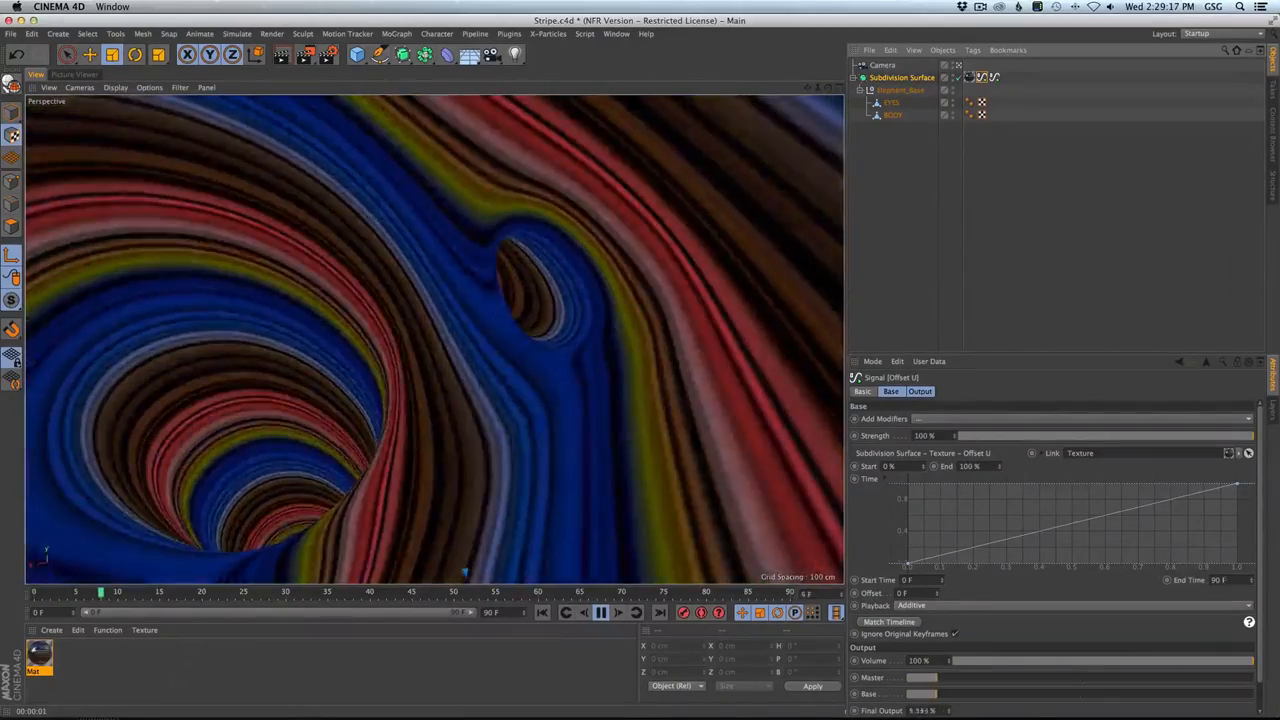
{"action": "left_click_drag", "start_coordinate": [1229, 580], "coordinate": [1103, 588]}
{"action": "type", "text": "45"}
{"action": "key", "text": "Return"}
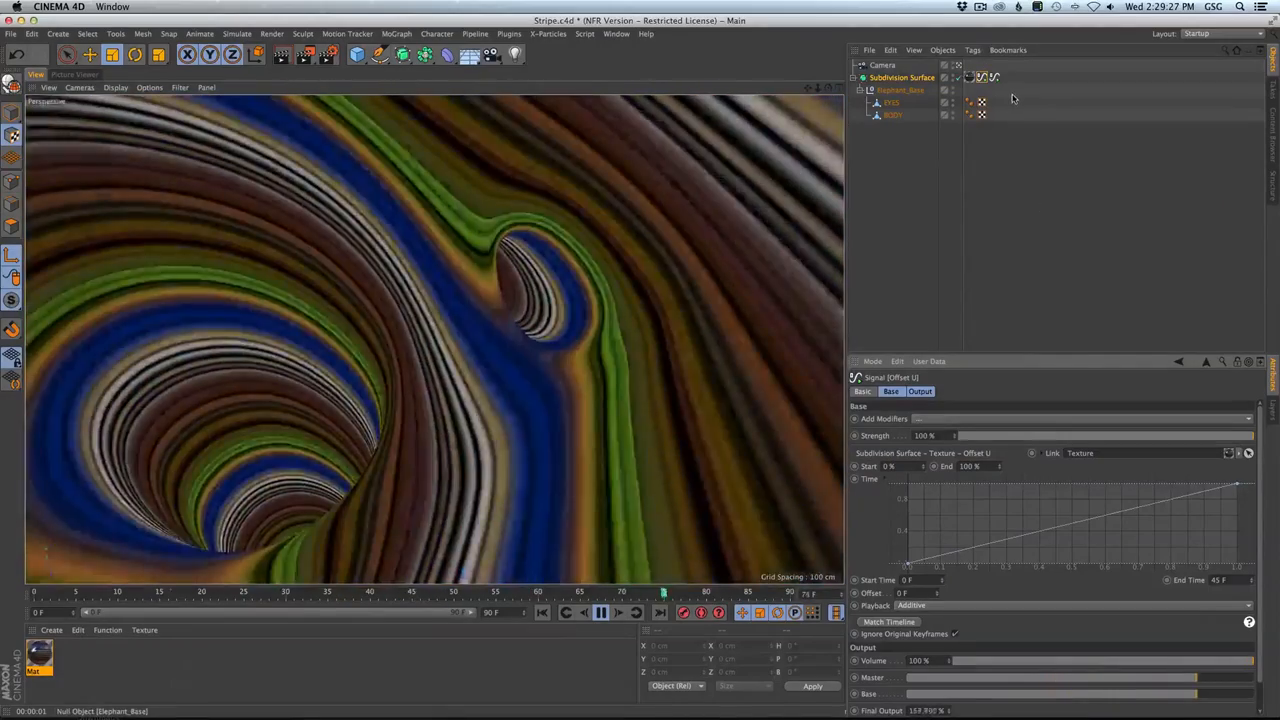
Try End values of 10%, 0% and 55% on the Offset V signal while the animation plays.
{"action": "left_click", "coordinate": [994, 77]}
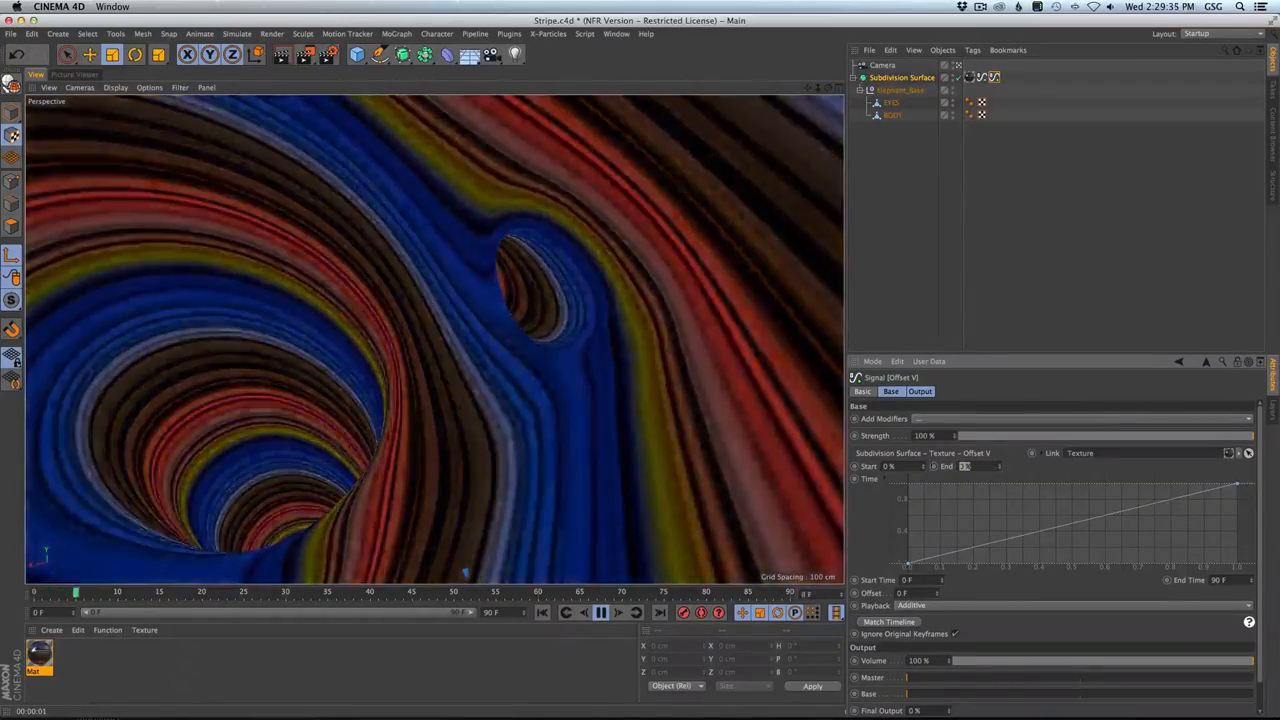
{"action": "key", "text": "Return"}
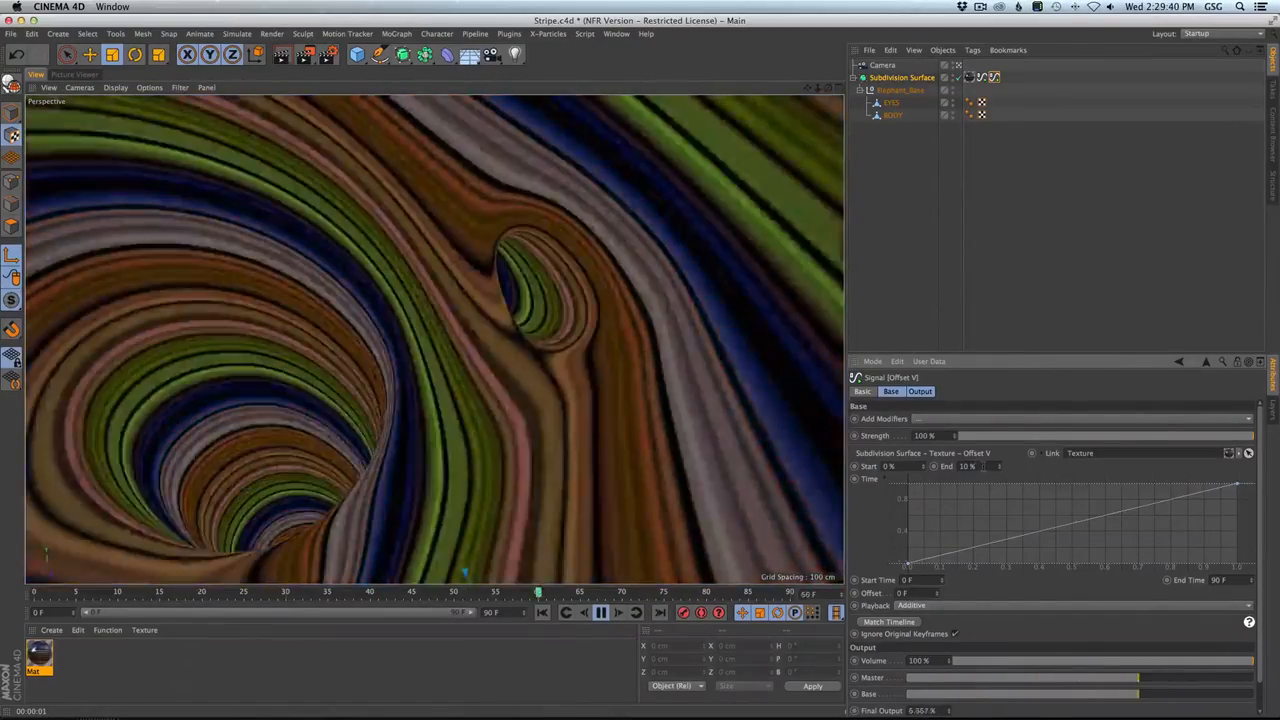
{"action": "double_click", "coordinate": [966, 466]}
{"action": "type", "text": "0"}
{"action": "key", "text": "Return"}
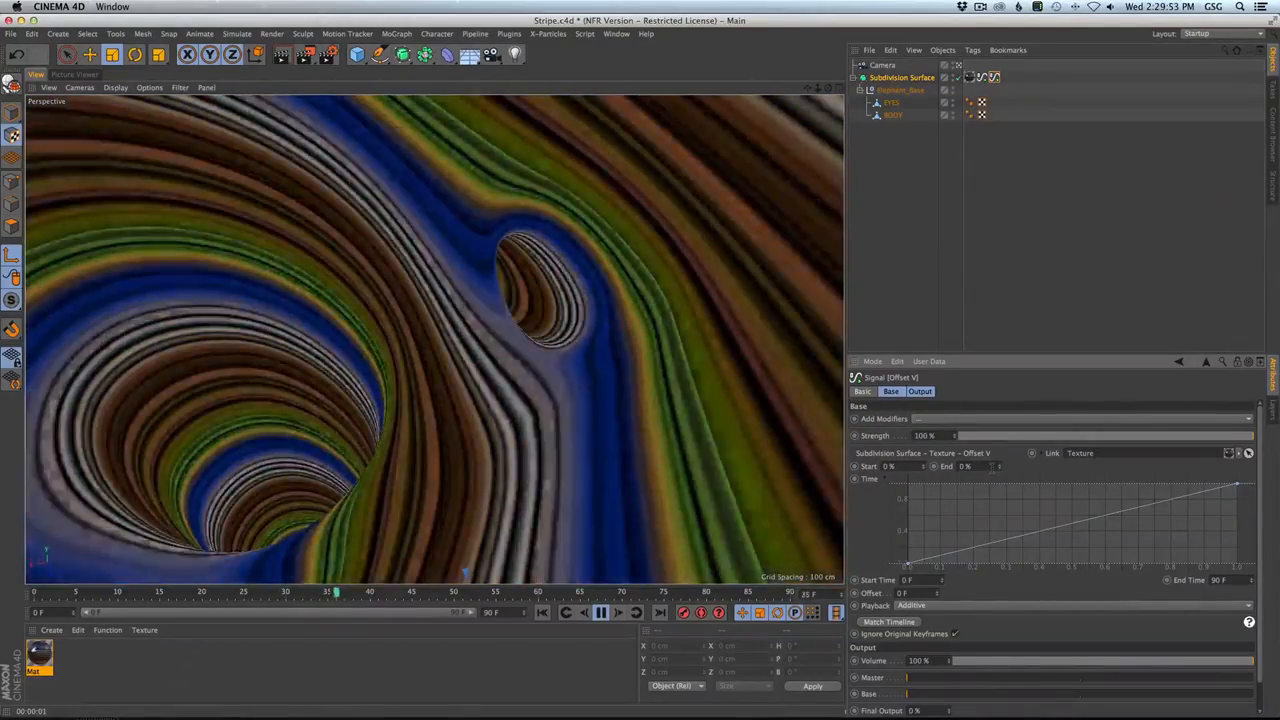
{"action": "left_click_drag", "start_coordinate": [992, 467], "coordinate": [917, 467]}
{"action": "type", "text": "55"}
{"action": "key", "text": "Return"}
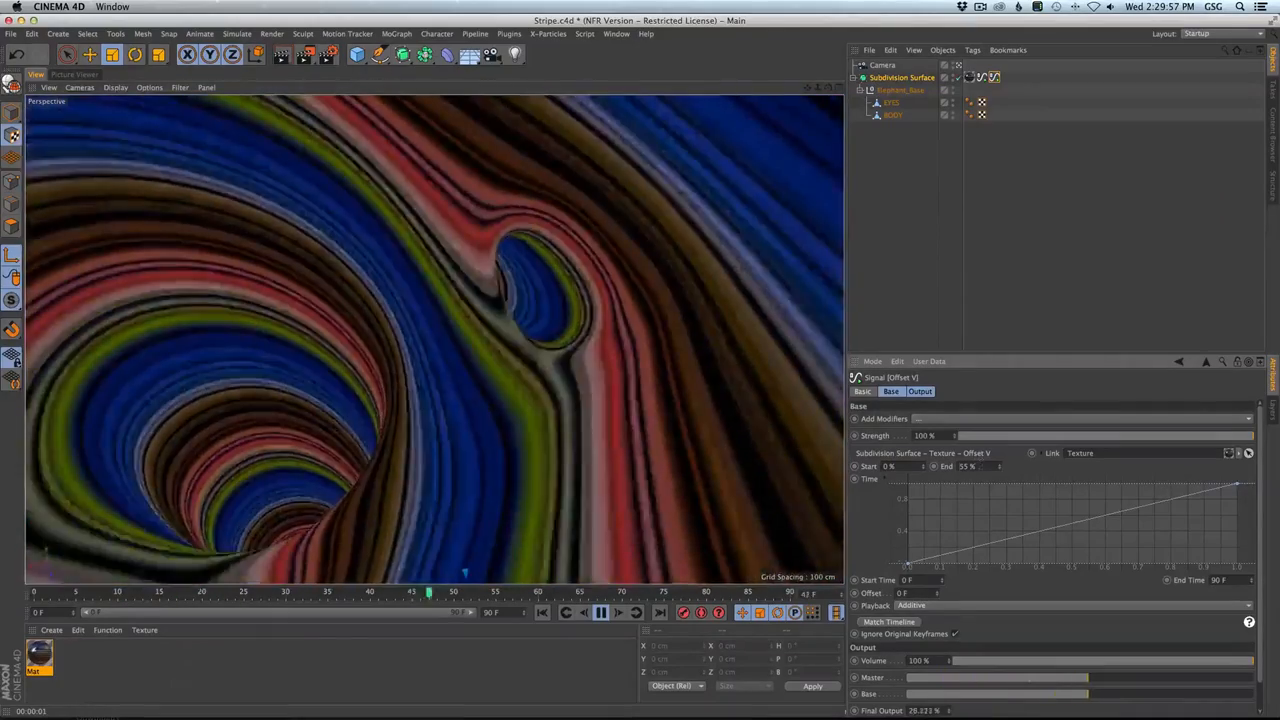
Set the Offset V signal's End to 100%, stop playback and render the current frame in the viewport.
{"action": "left_click_drag", "start_coordinate": [959, 467], "coordinate": [1000, 468]}
{"action": "type", "text": "100"}
{"action": "key", "text": "Return"}
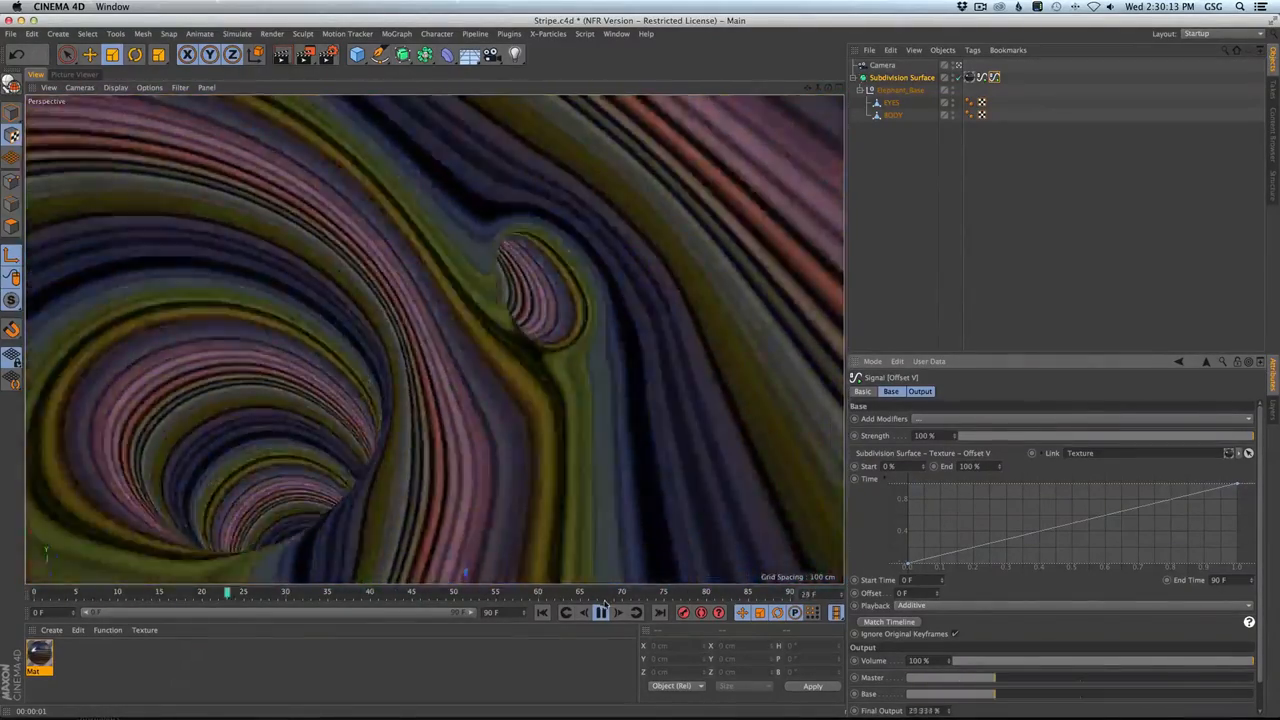
{"action": "left_click", "coordinate": [601, 612]}
{"action": "key", "text": "ctrl+r"}
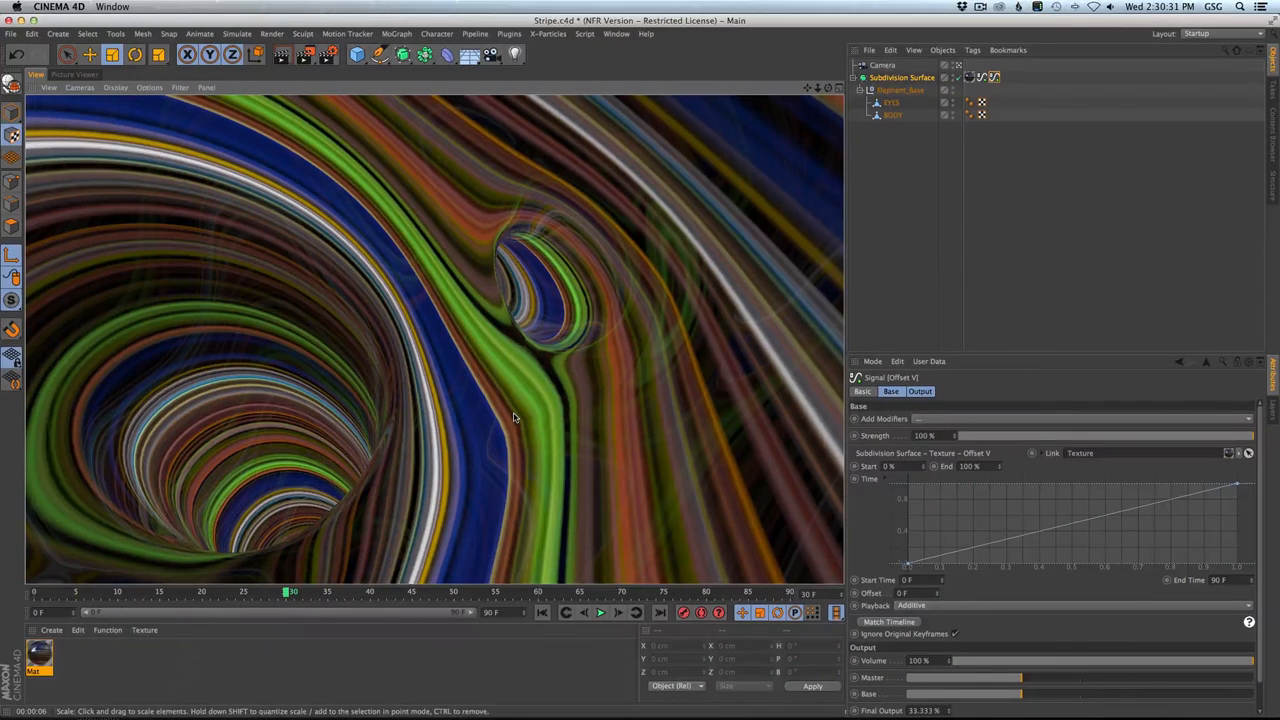
Open the Mat material for editing.
{"action": "double_click", "coordinate": [39, 655]}
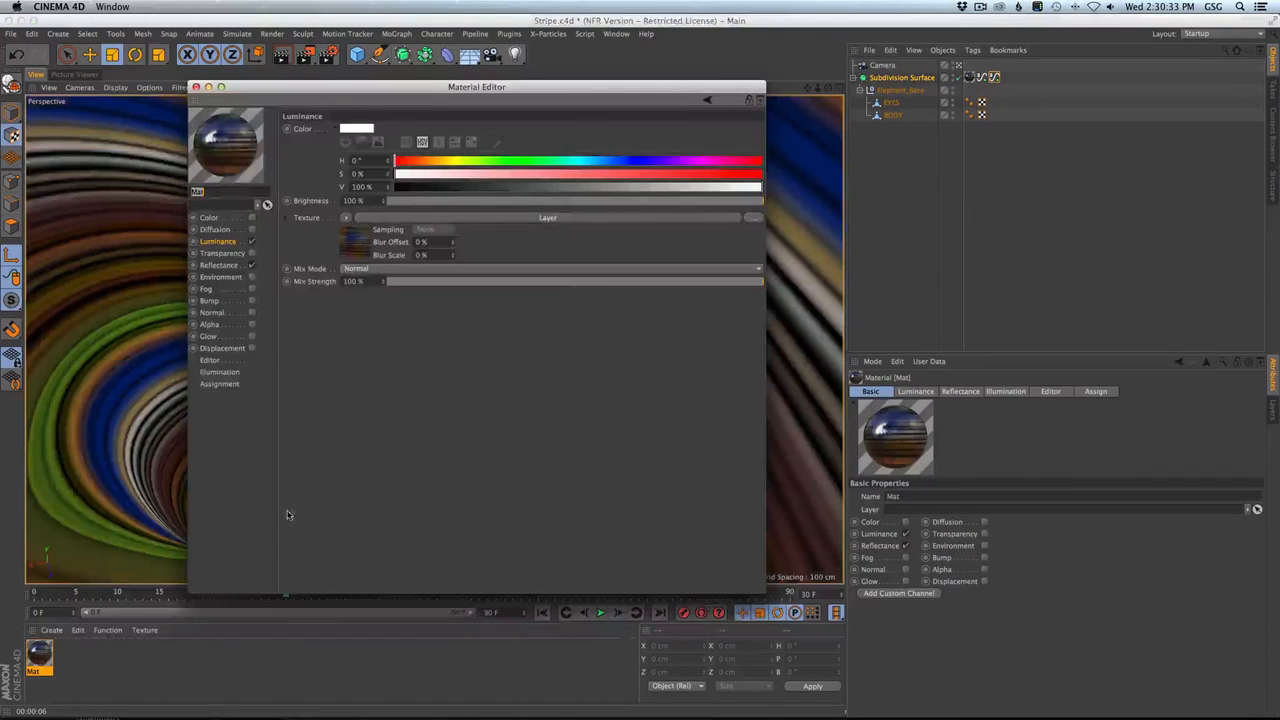
Add a Hue / Sat / Lightness effect above the noise layers in the material's Luminance Layer shader.
{"action": "left_click_drag", "start_coordinate": [392, 87], "coordinate": [472, 204]}
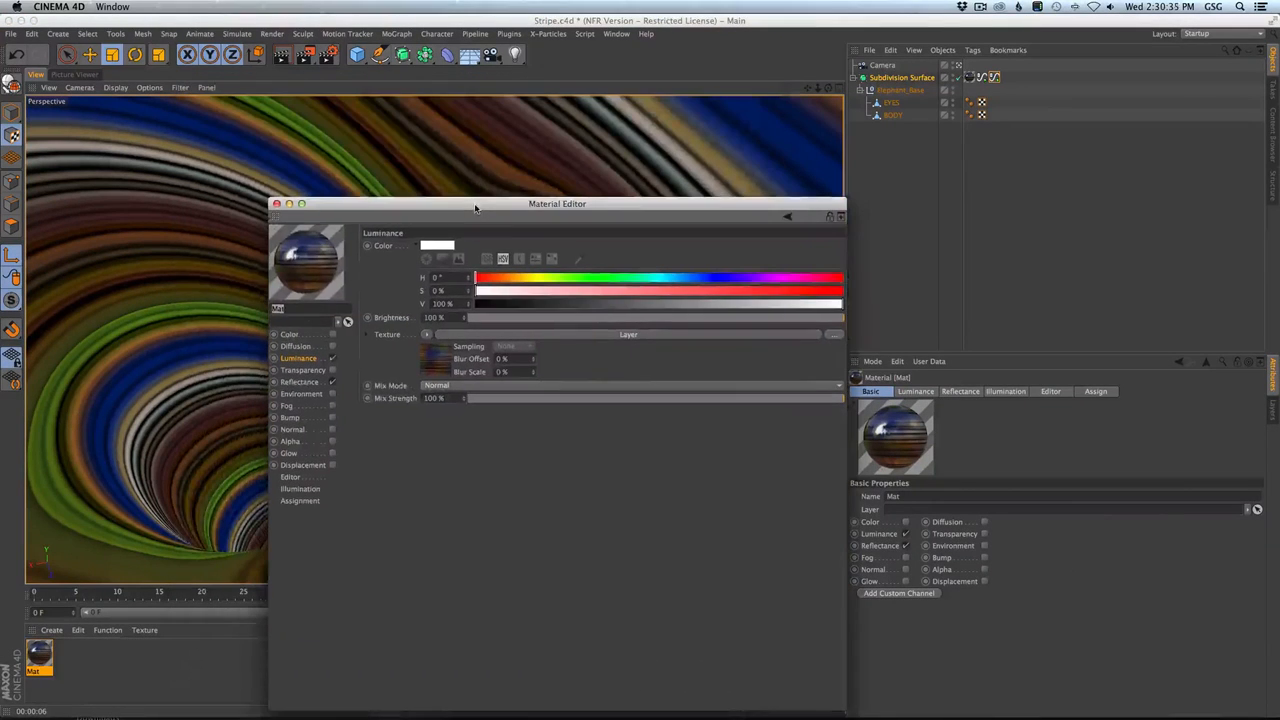
{"action": "left_click", "coordinate": [444, 357]}
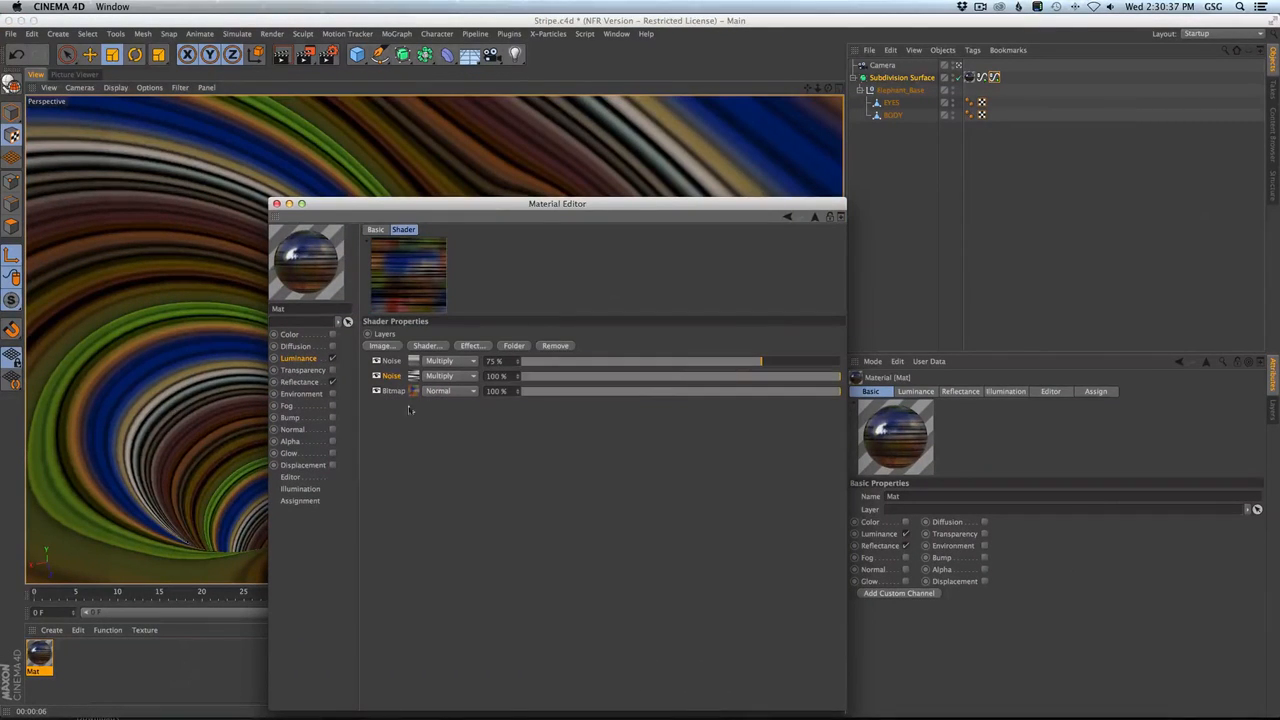
{"action": "left_click", "coordinate": [472, 345]}
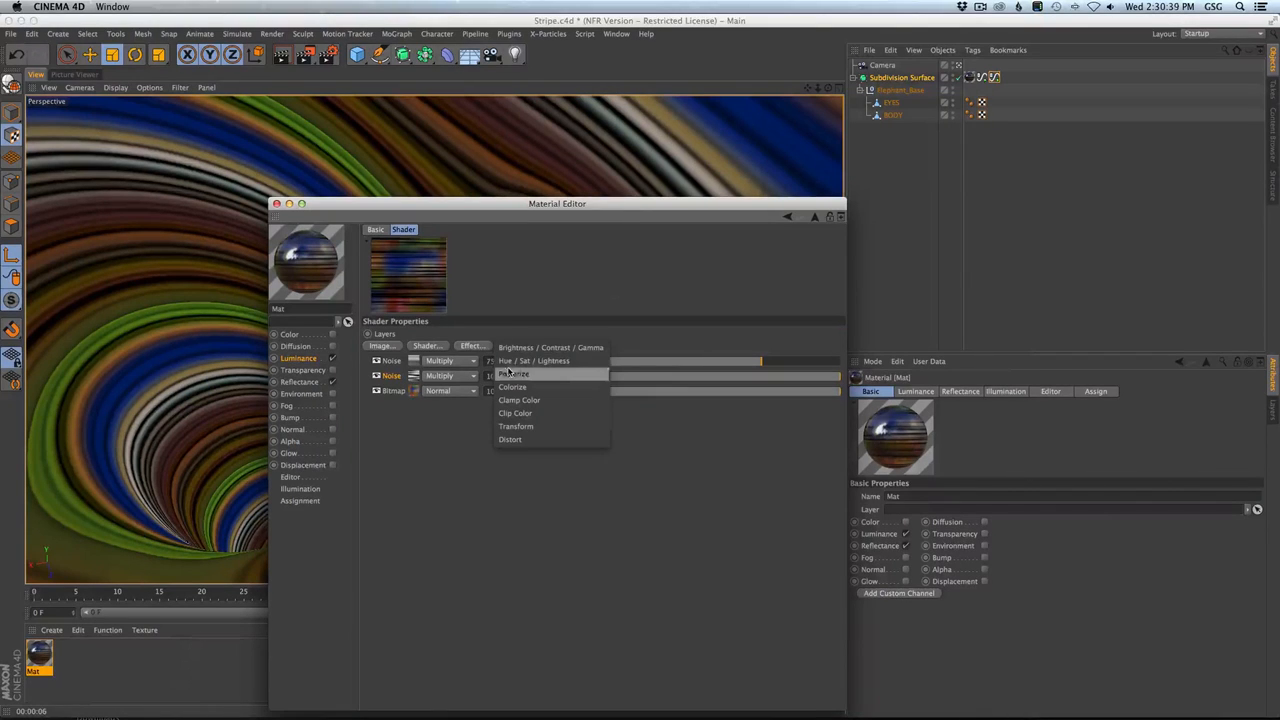
{"action": "left_click", "coordinate": [527, 362]}
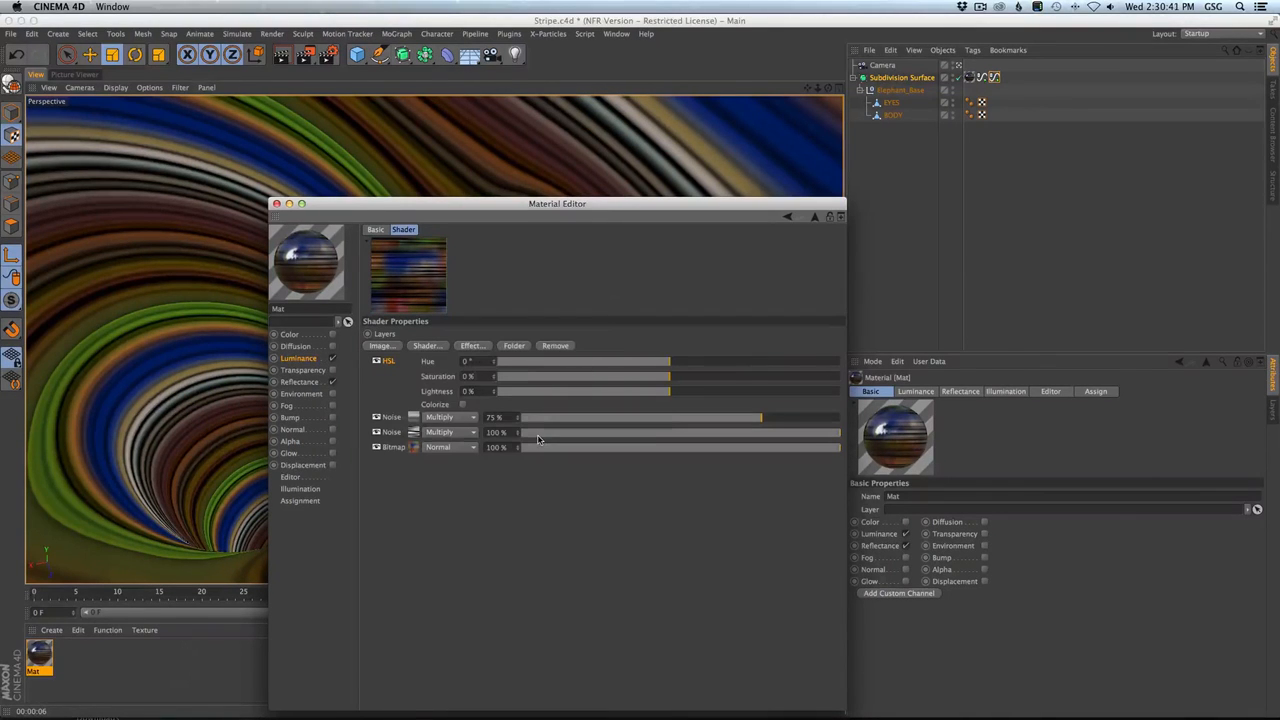
Recolor the stripes by setting the HSL layer's hue to 72° and saturation to 12%, and close the material editor.
{"action": "left_click_drag", "start_coordinate": [743, 379], "coordinate": [965, 375]}
{"action": "left_click_drag", "start_coordinate": [543, 210], "coordinate": [865, 259]}
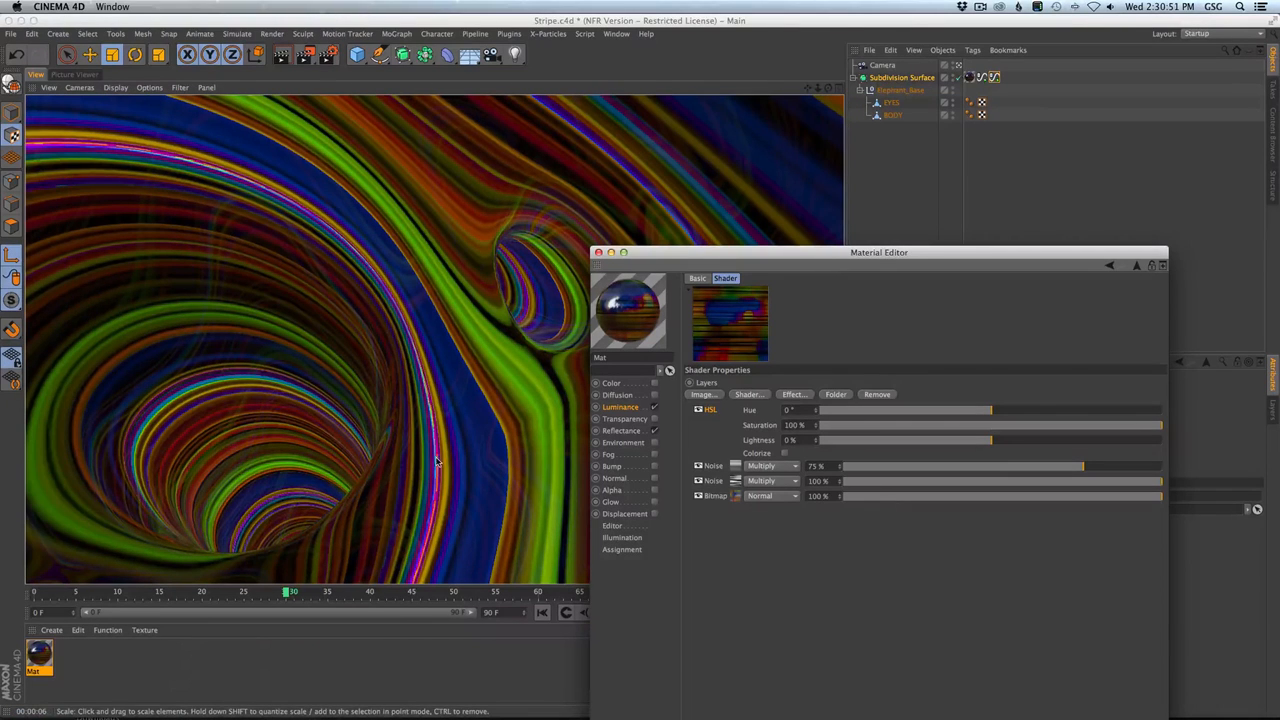
{"action": "left_click_drag", "start_coordinate": [1030, 430], "coordinate": [1066, 428]}
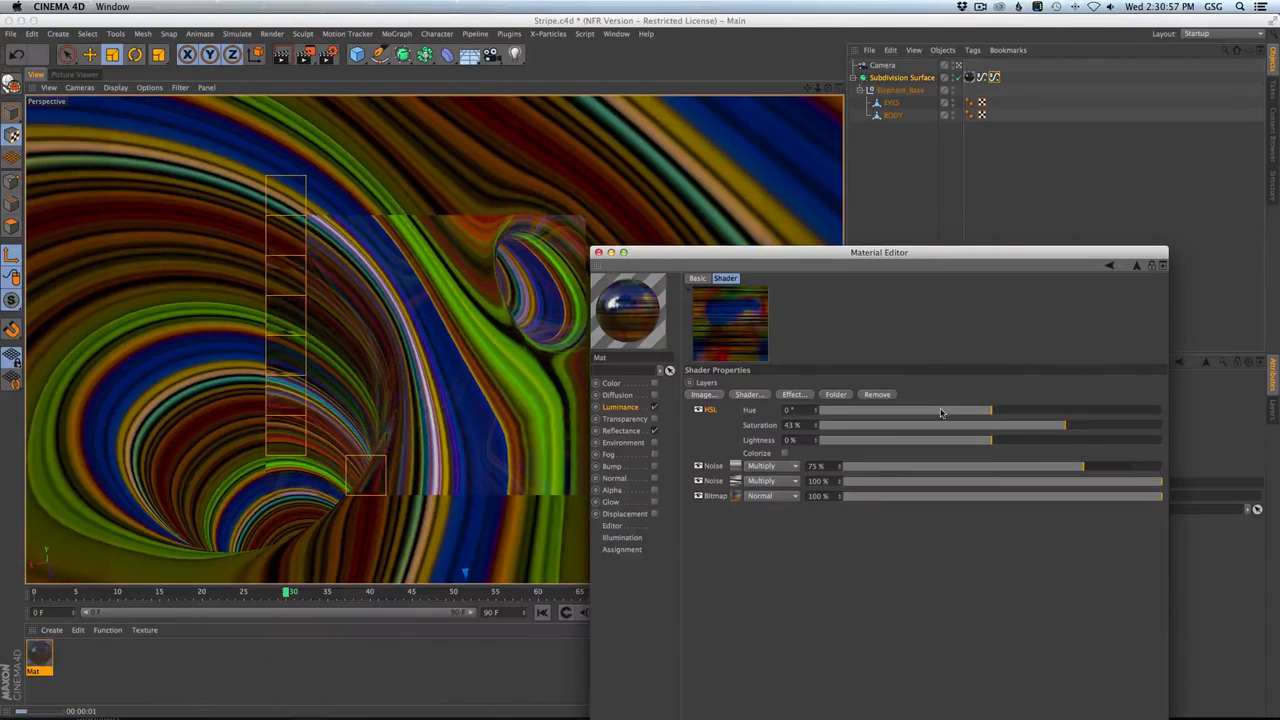
{"action": "mouse_move", "coordinate": [1066, 428]}
{"action": "left_mouse_down"}
{"action": "mouse_move", "coordinate": [993, 439]}
{"action": "mouse_move", "coordinate": [1007, 412]}
{"action": "mouse_move", "coordinate": [1062, 412]}
{"action": "left_mouse_up"}
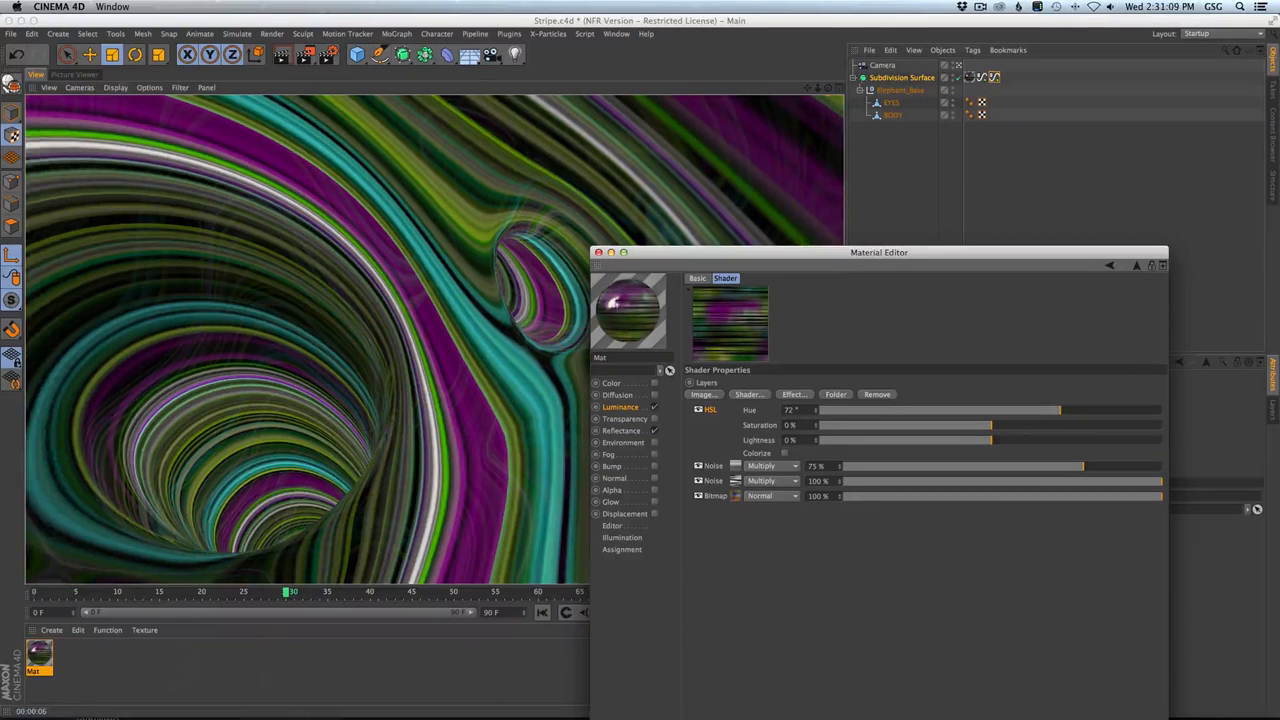
{"action": "left_click", "coordinate": [1012, 427]}
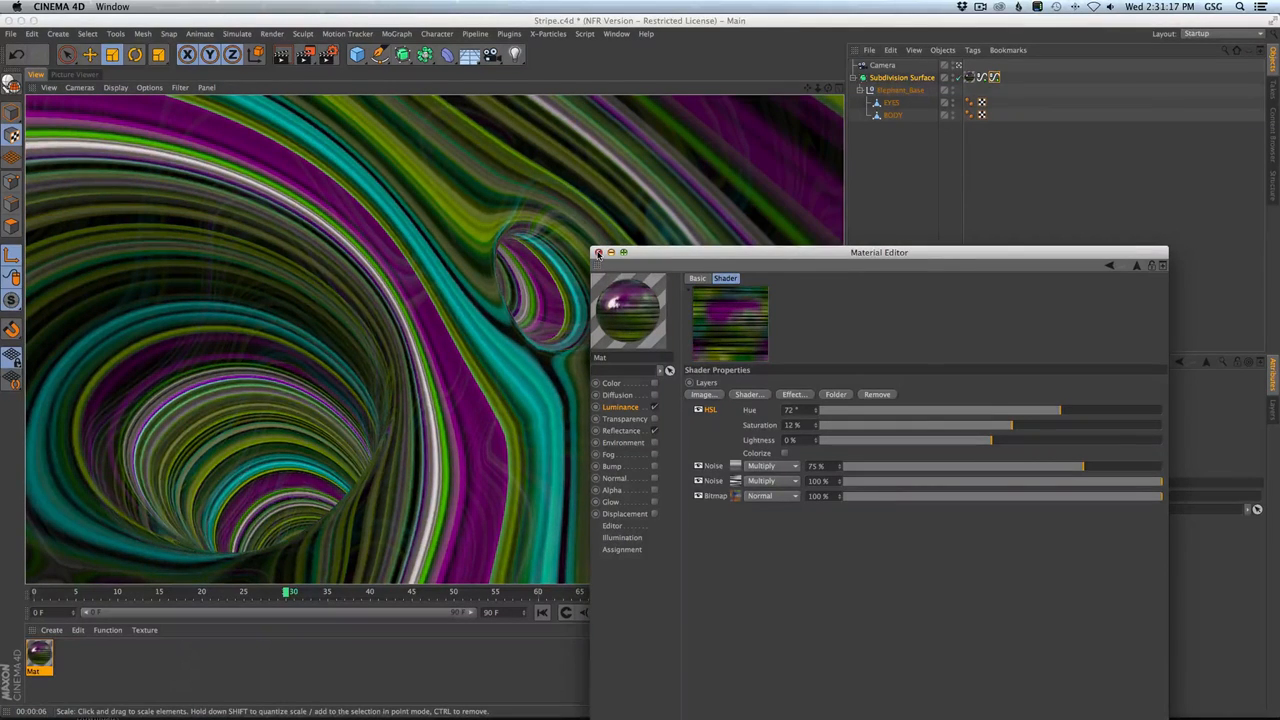
{"action": "left_click", "coordinate": [598, 253]}
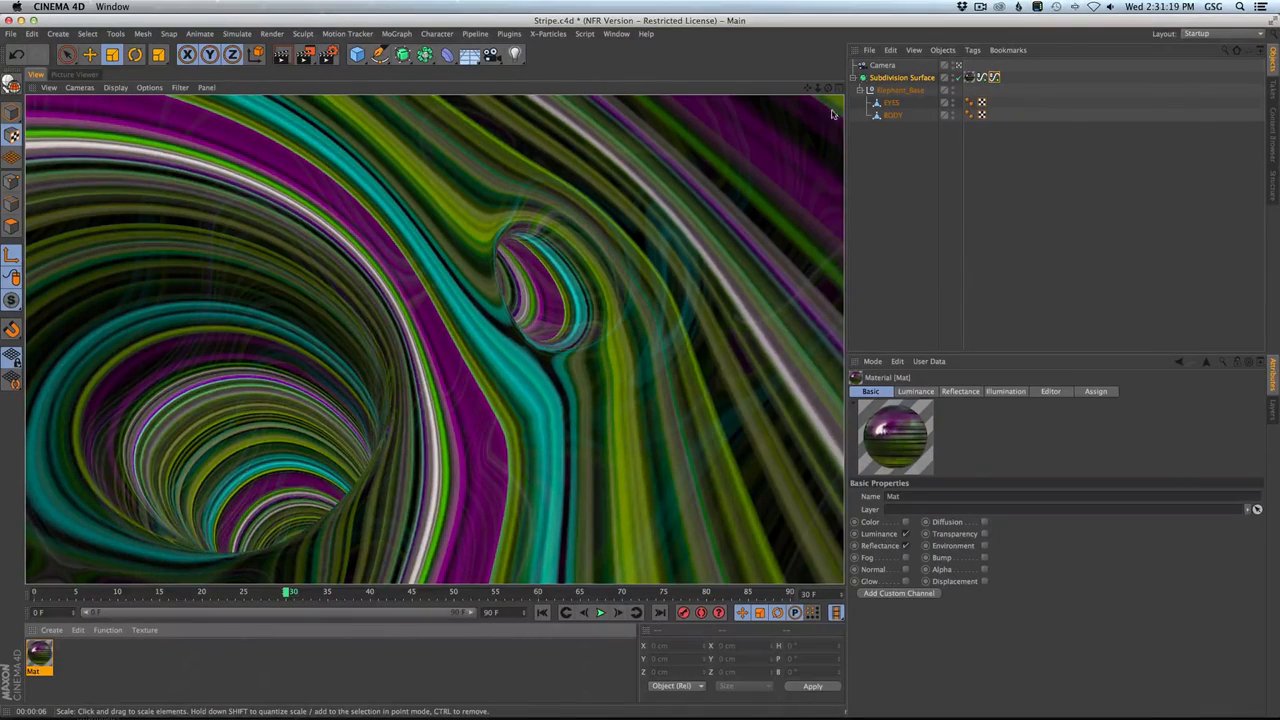
Show the camera's coordinates, return to frame 0, and extend the animation and its preview range to 180 frames.
{"action": "left_click", "coordinate": [882, 66]}
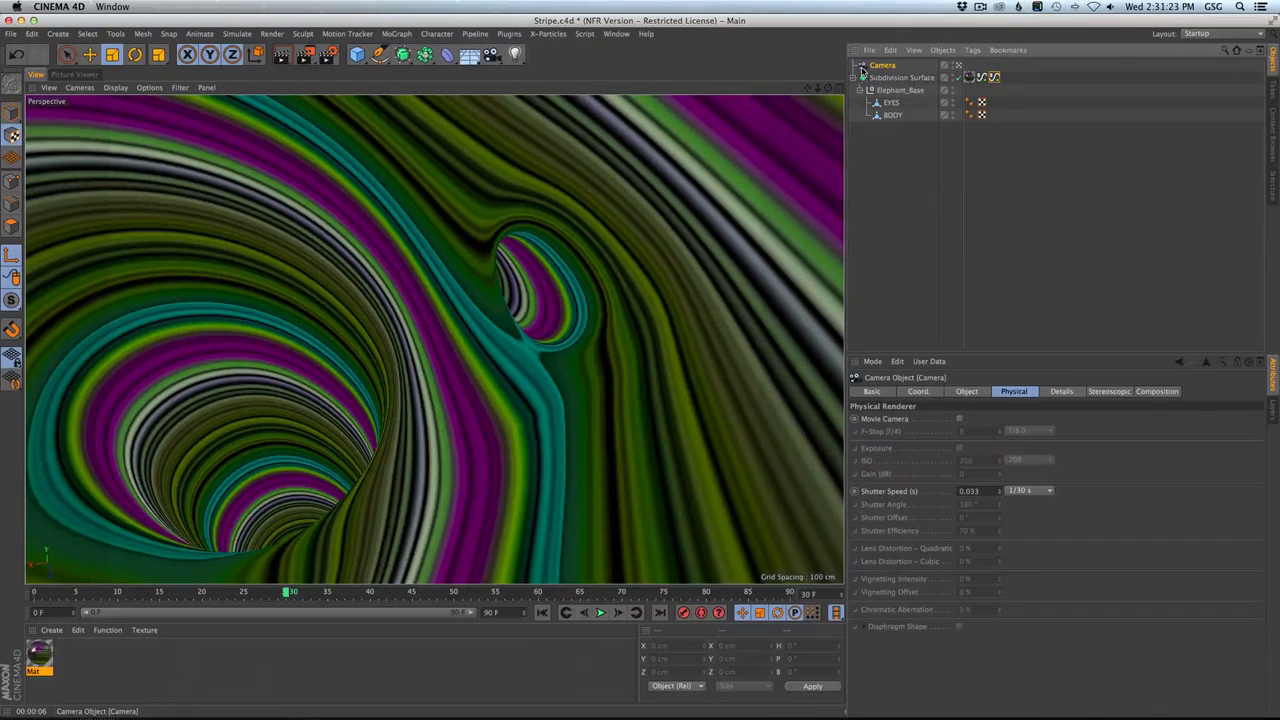
{"action": "left_click", "coordinate": [921, 391]}
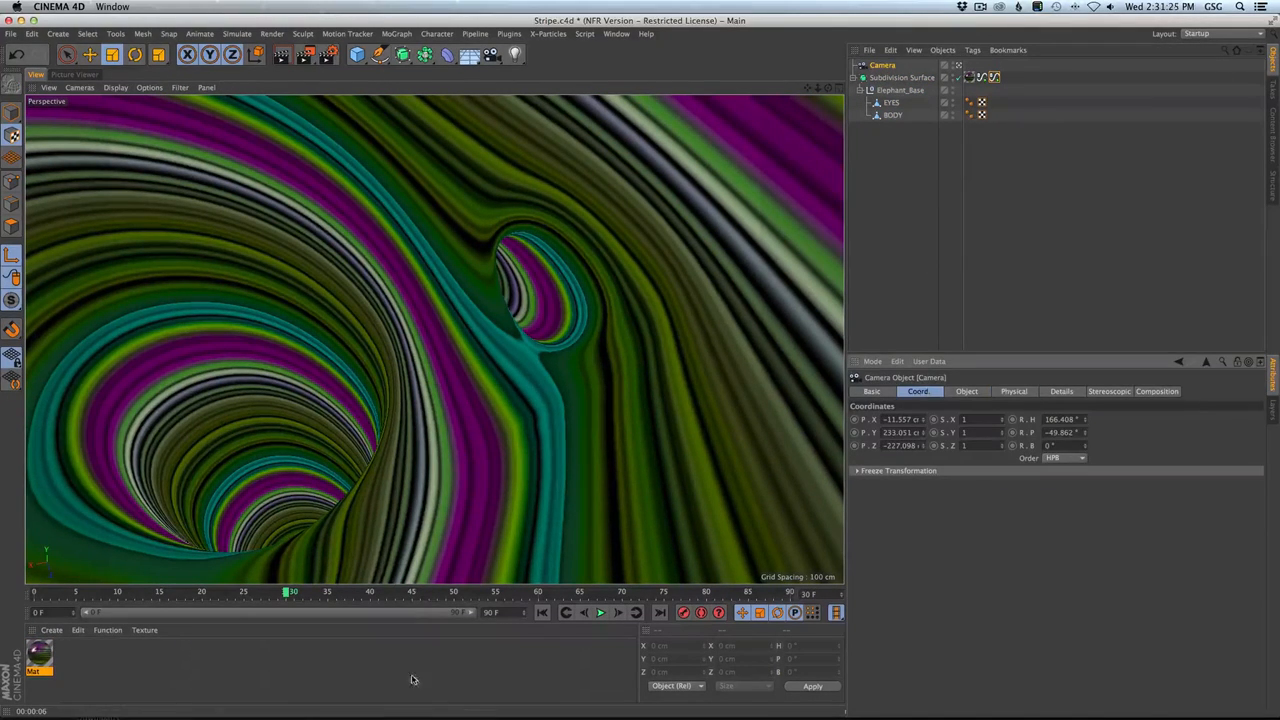
{"action": "left_click", "coordinate": [541, 612]}
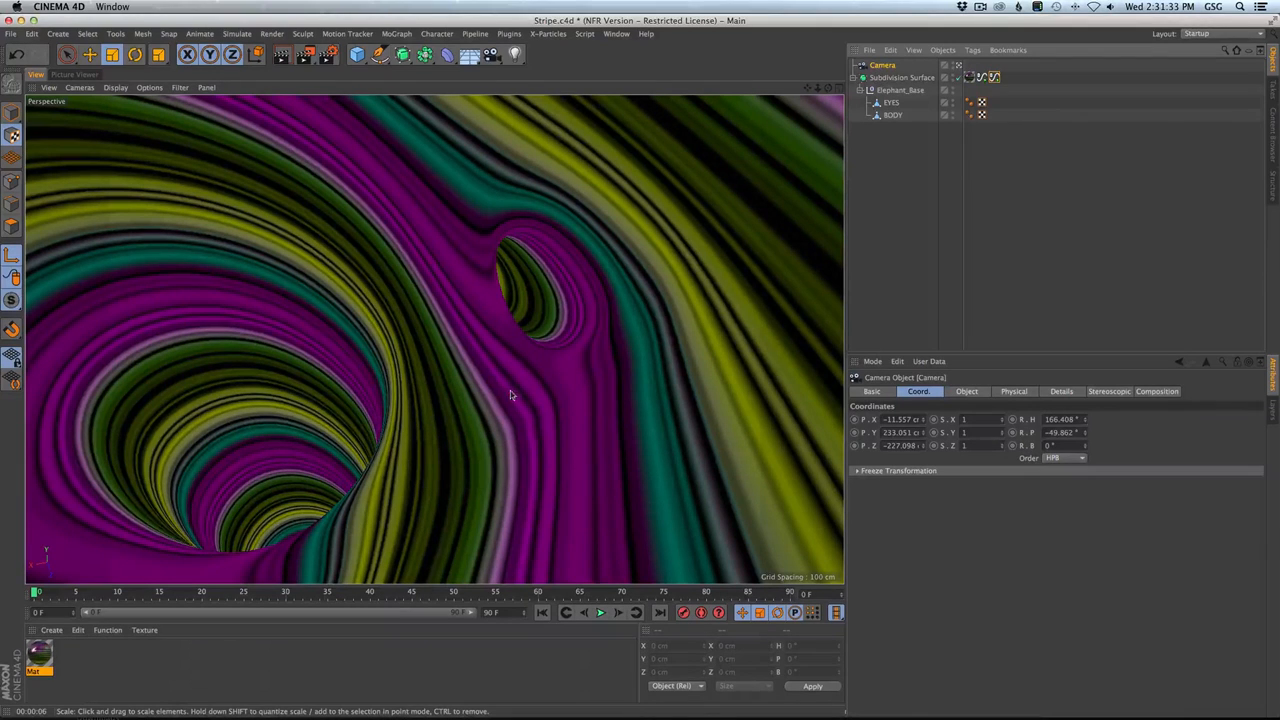
{"action": "left_click_drag", "start_coordinate": [502, 612], "coordinate": [456, 611]}
{"action": "type", "text": "180"}
{"action": "key", "text": "Return"}
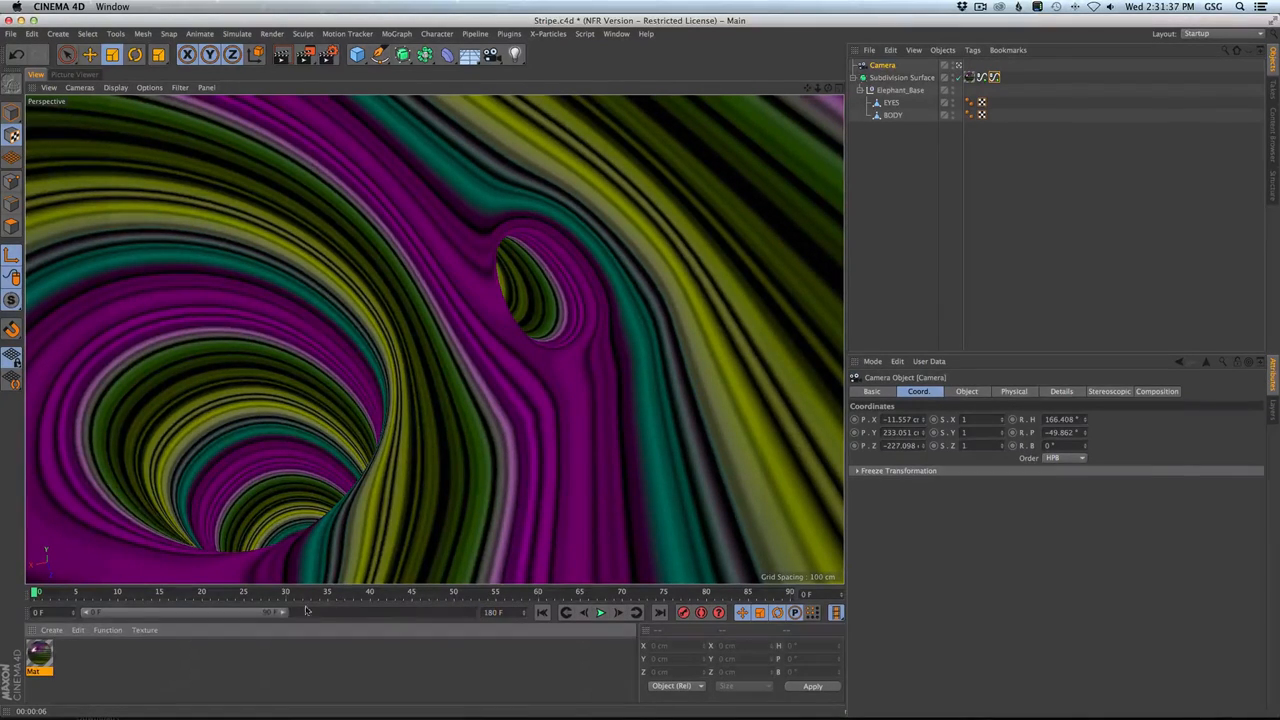
{"action": "left_click_drag", "start_coordinate": [285, 613], "coordinate": [470, 612]}
Reframe the camera at frame 0 to a wider, shallower view of the holes and keyframe its position and rotation.
{"action": "scroll", "coordinate": [546, 383], "scroll_direction": "down", "scroll_amount": 3}
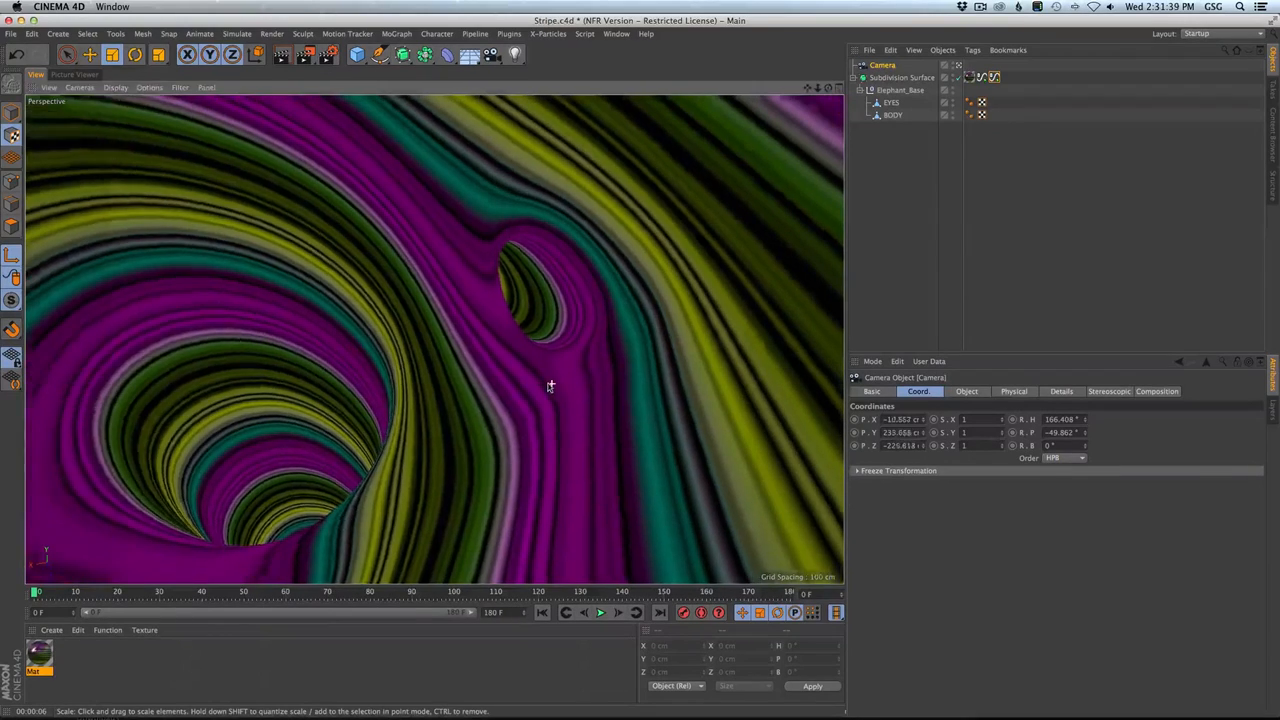
{"action": "scroll", "coordinate": [522, 391], "scroll_direction": "down", "scroll_amount": 3}
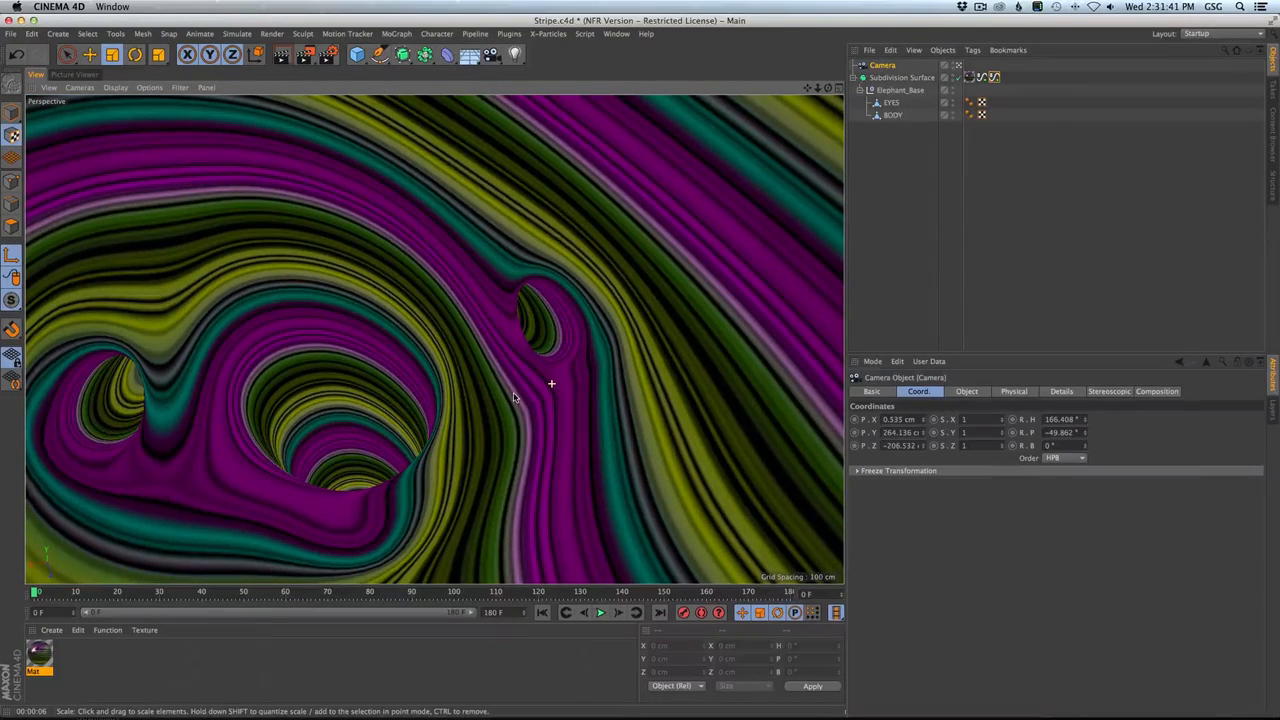
{"action": "left_click_drag", "start_coordinate": [516, 409], "coordinate": [486, 358], "text": "alt"}
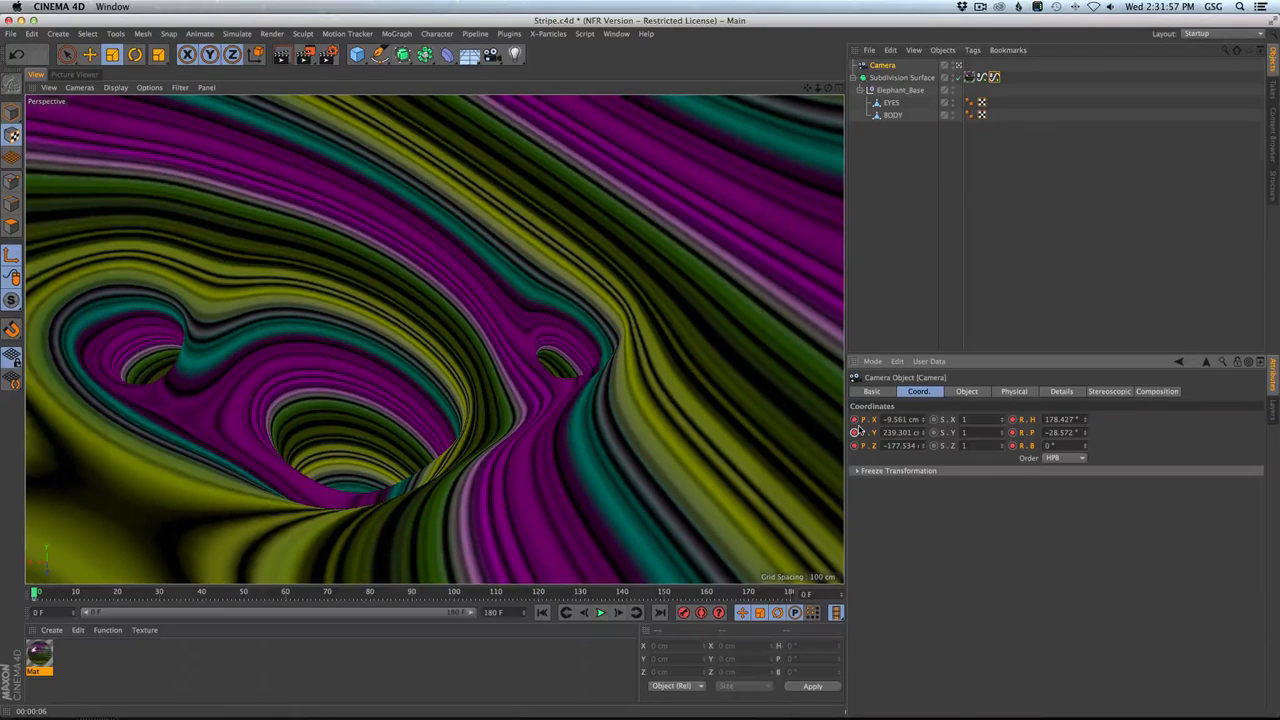
Move the camera closer to the holes at frame 180 and keyframe its position and rotation there.
{"action": "left_click", "coordinate": [660, 613]}
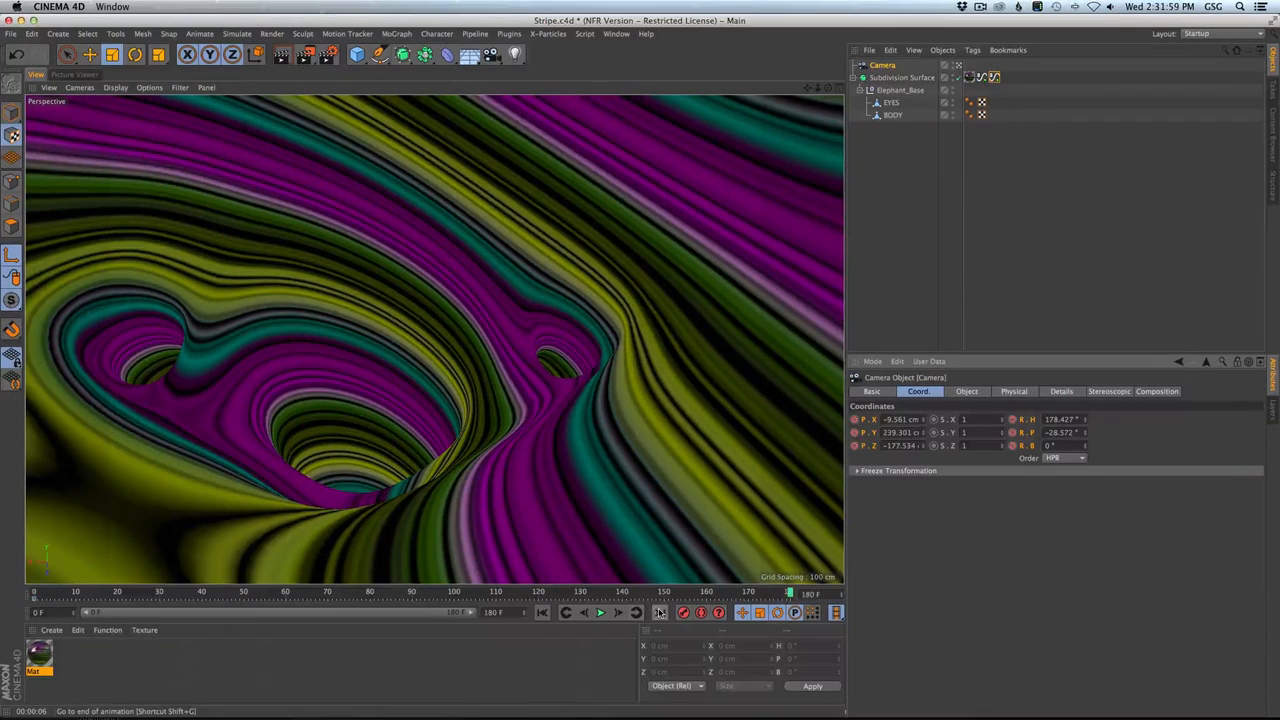
{"action": "left_click_drag", "start_coordinate": [391, 400], "coordinate": [462, 392], "text": "alt"}
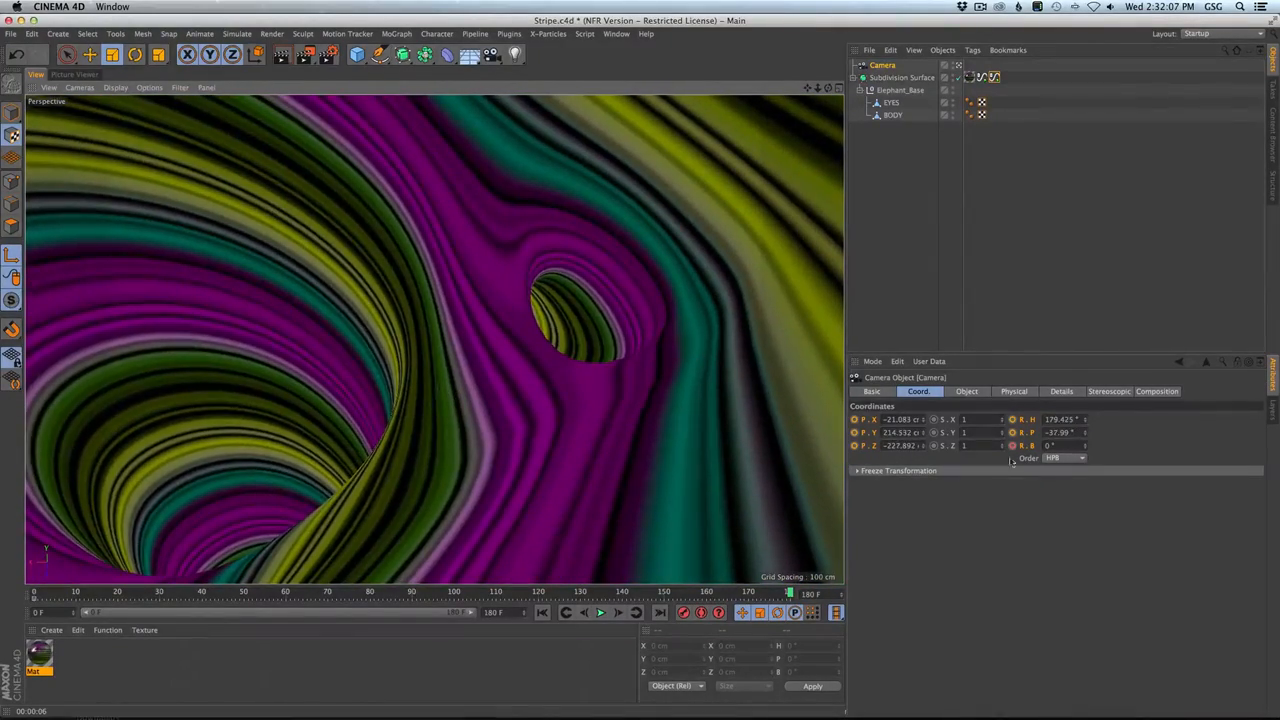
{"action": "left_click", "coordinate": [855, 433]}
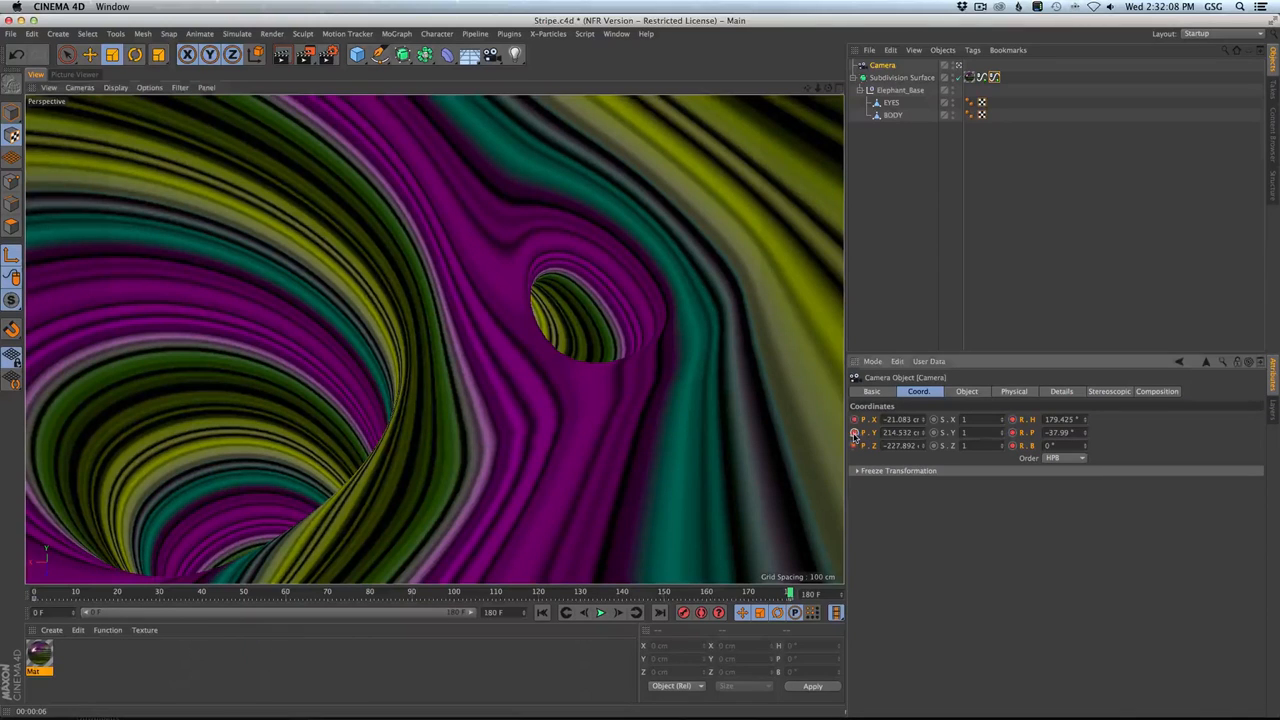
Play the camera animation from the first frame and stop it partway to check the movement.
{"action": "left_click", "coordinate": [542, 612]}
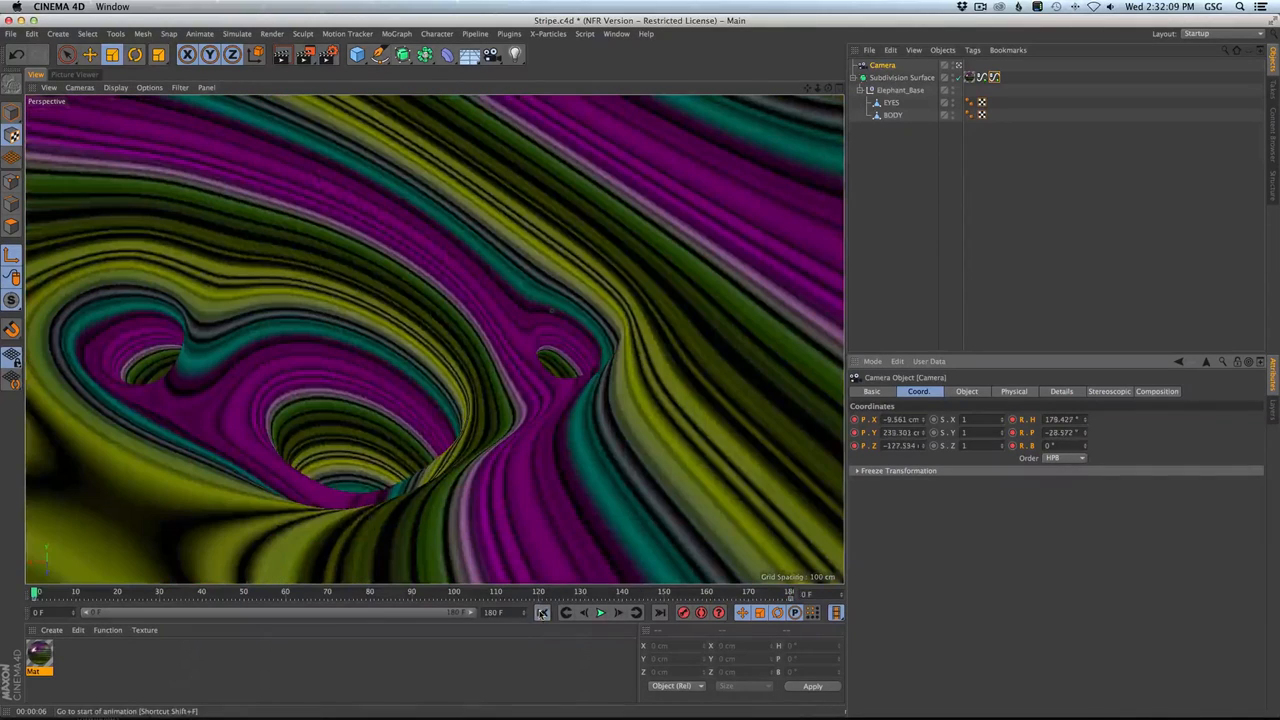
{"action": "left_click", "coordinate": [597, 613]}
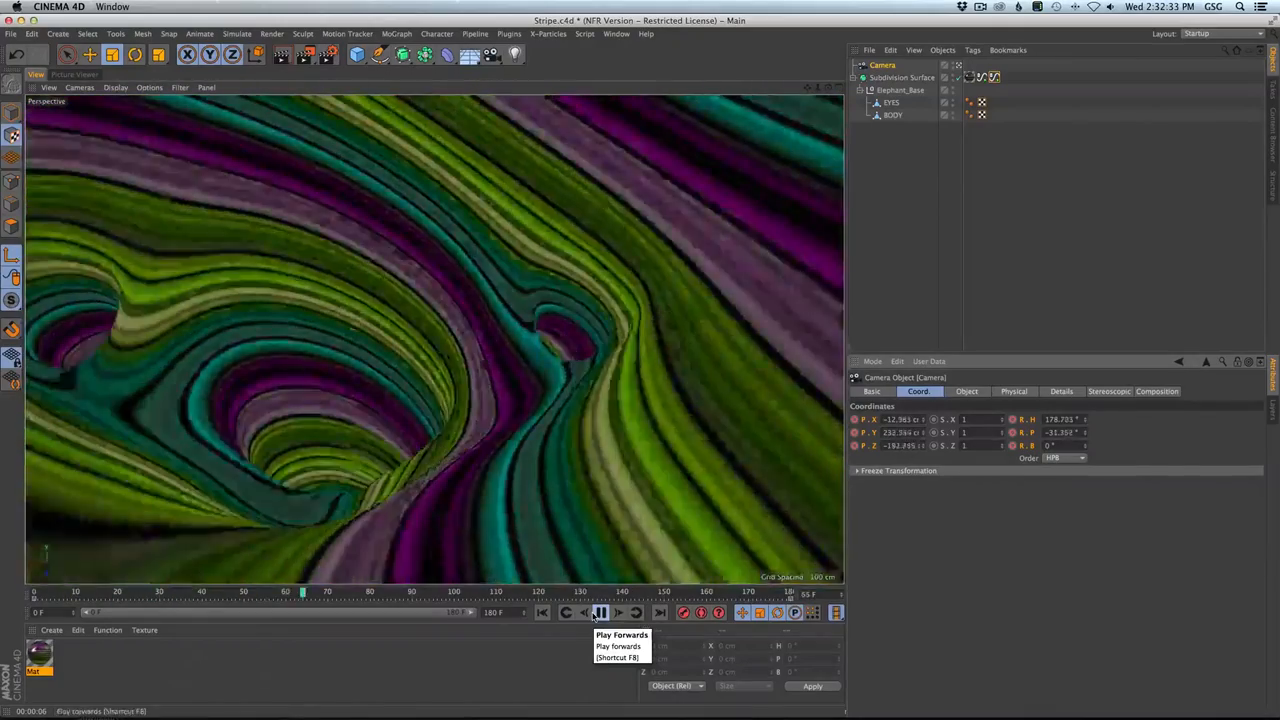
{"action": "left_click", "coordinate": [598, 613]}
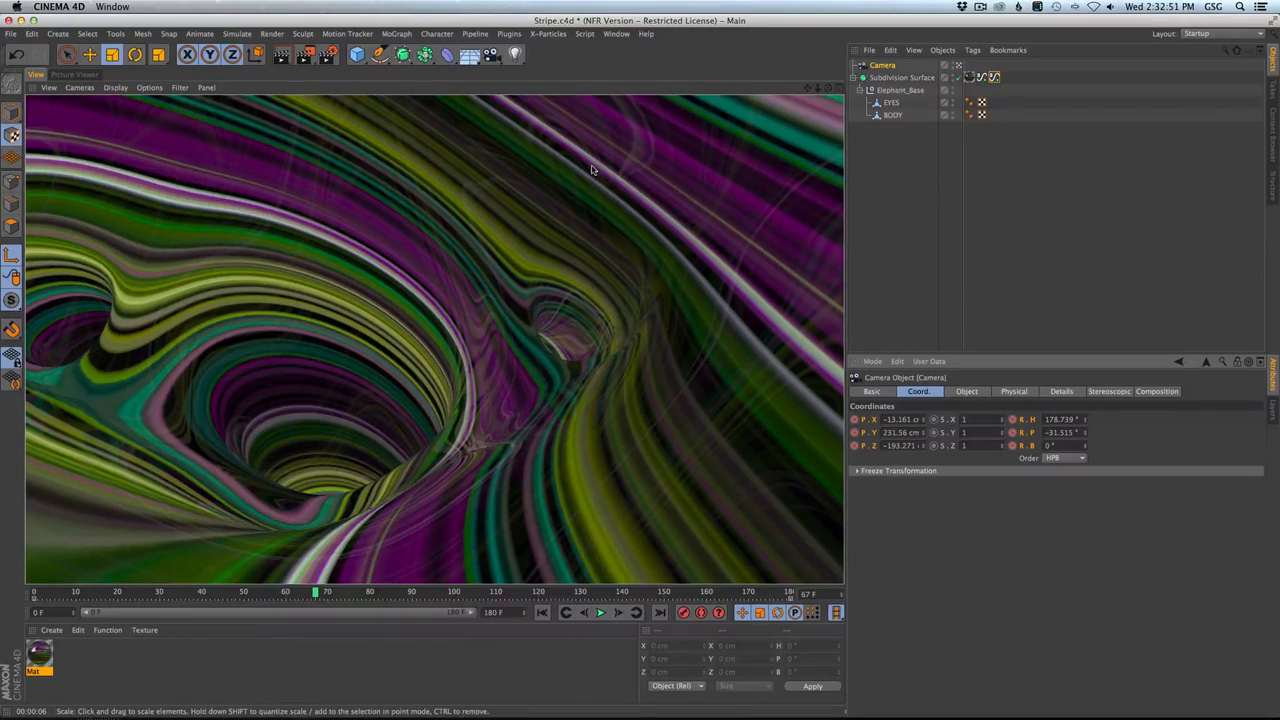
Examine the body geometry from outside the camera's framing, and return to the animated camera view.
{"action": "left_click", "coordinate": [893, 115]}
{"action": "mouse_move", "coordinate": [565, 278]}
{"action": "right_mouse_down", "text": "alt"}
{"action": "mouse_move", "coordinate": [489, 306]}
{"action": "mouse_move", "coordinate": [886, 200]}
{"action": "right_mouse_up", "text": "alt"}
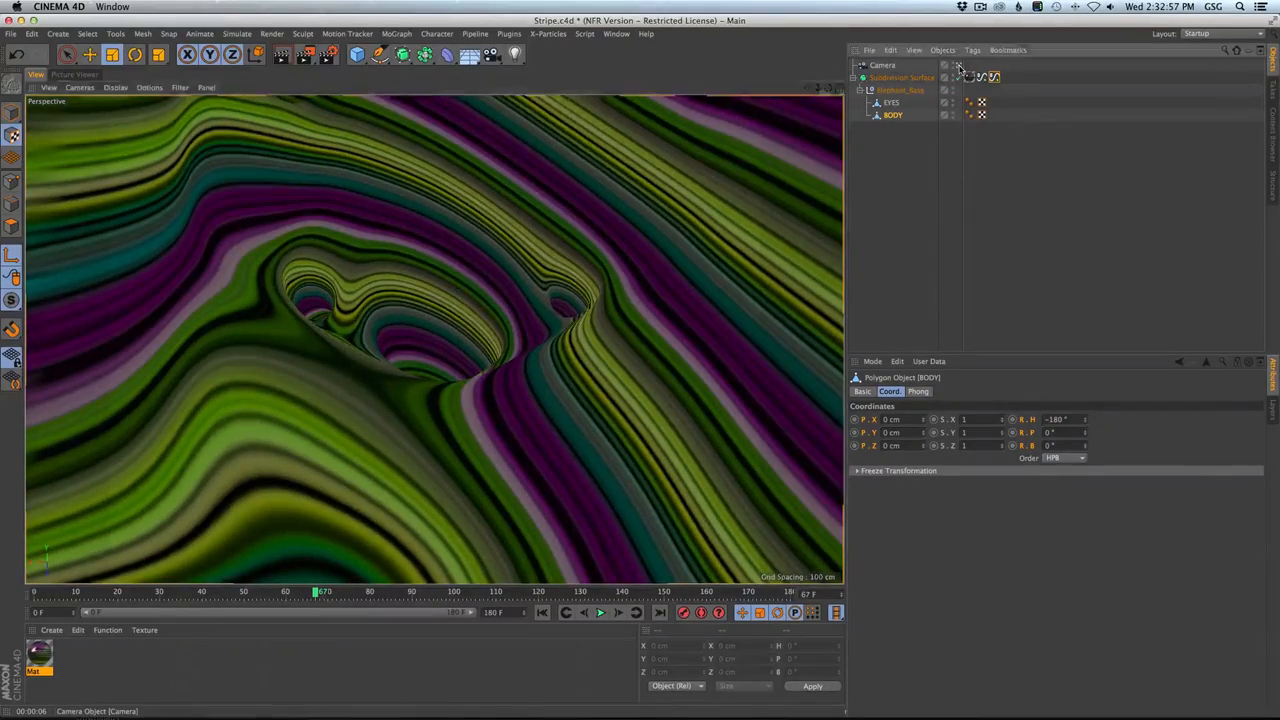
{"action": "left_click", "coordinate": [959, 66]}
{"action": "left_click_drag", "start_coordinate": [434, 211], "coordinate": [549, 191], "text": "alt"}
{"action": "right_click_drag", "start_coordinate": [549, 191], "coordinate": [750, 198], "text": "alt"}
{"action": "left_click_drag", "start_coordinate": [529, 251], "coordinate": [477, 249], "text": "alt"}
{"action": "key", "text": "super+shift+z"}
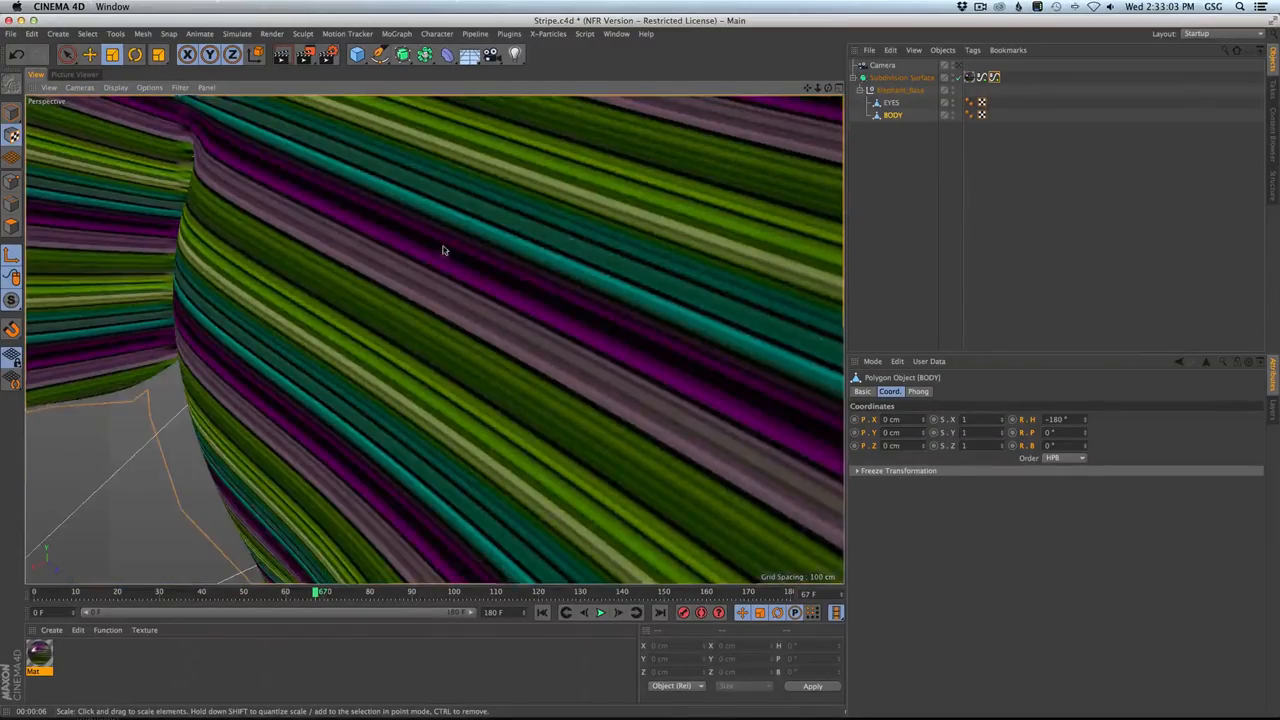
{"action": "left_click", "coordinate": [957, 65]}
{"action": "left_click", "coordinate": [883, 65]}
{"action": "scroll", "coordinate": [610, 285], "scroll_direction": "down", "scroll_amount": 5}
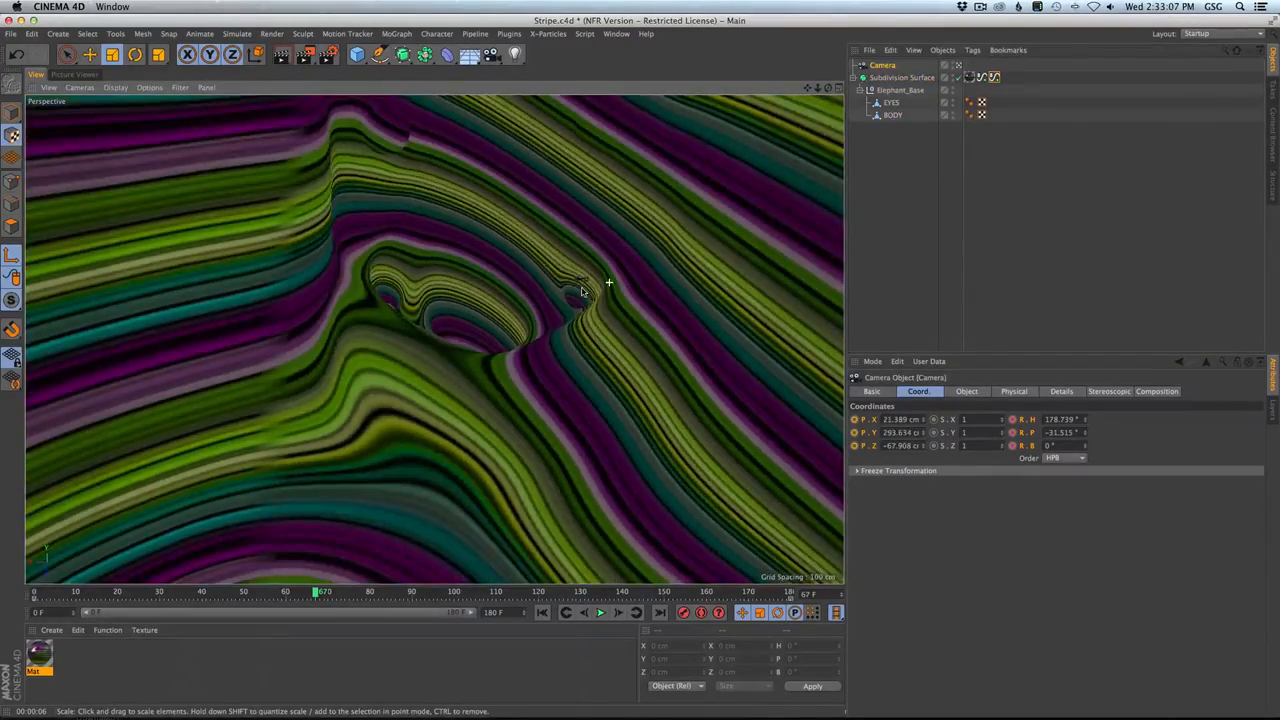
{"action": "scroll", "coordinate": [608, 283], "scroll_direction": "up", "scroll_amount": 10}
{"action": "key", "text": "g"}
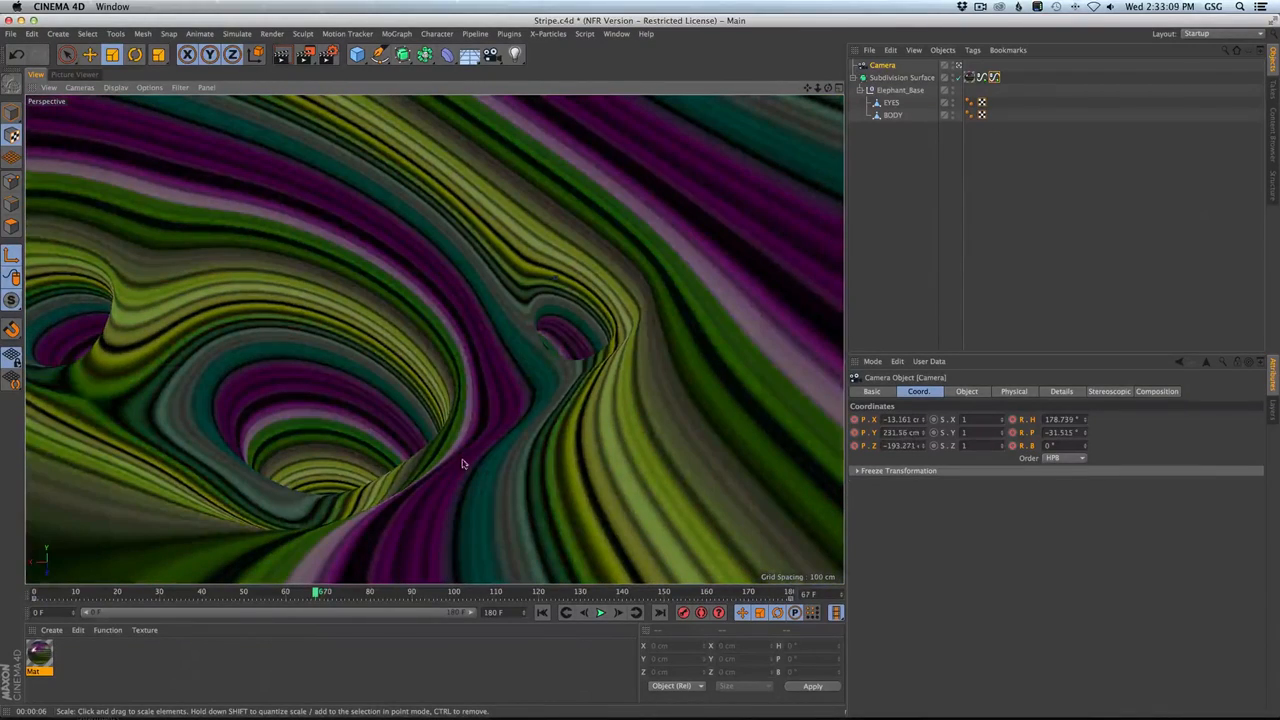
Bridge two polygons of the body on opposite sides of the large hole to form a column in front of it.
{"action": "left_click", "coordinate": [892, 115]}
{"action": "left_click", "coordinate": [11, 227]}
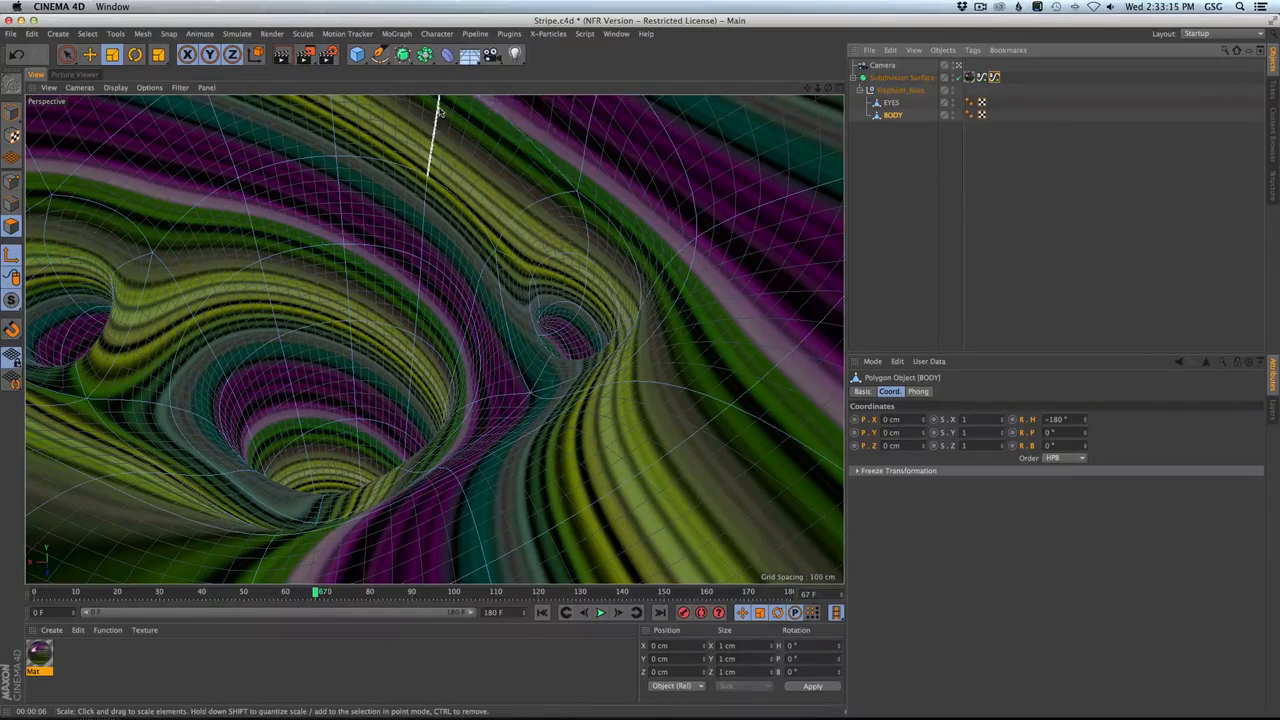
{"action": "left_click_drag", "start_coordinate": [440, 118], "coordinate": [438, 175], "text": "alt"}
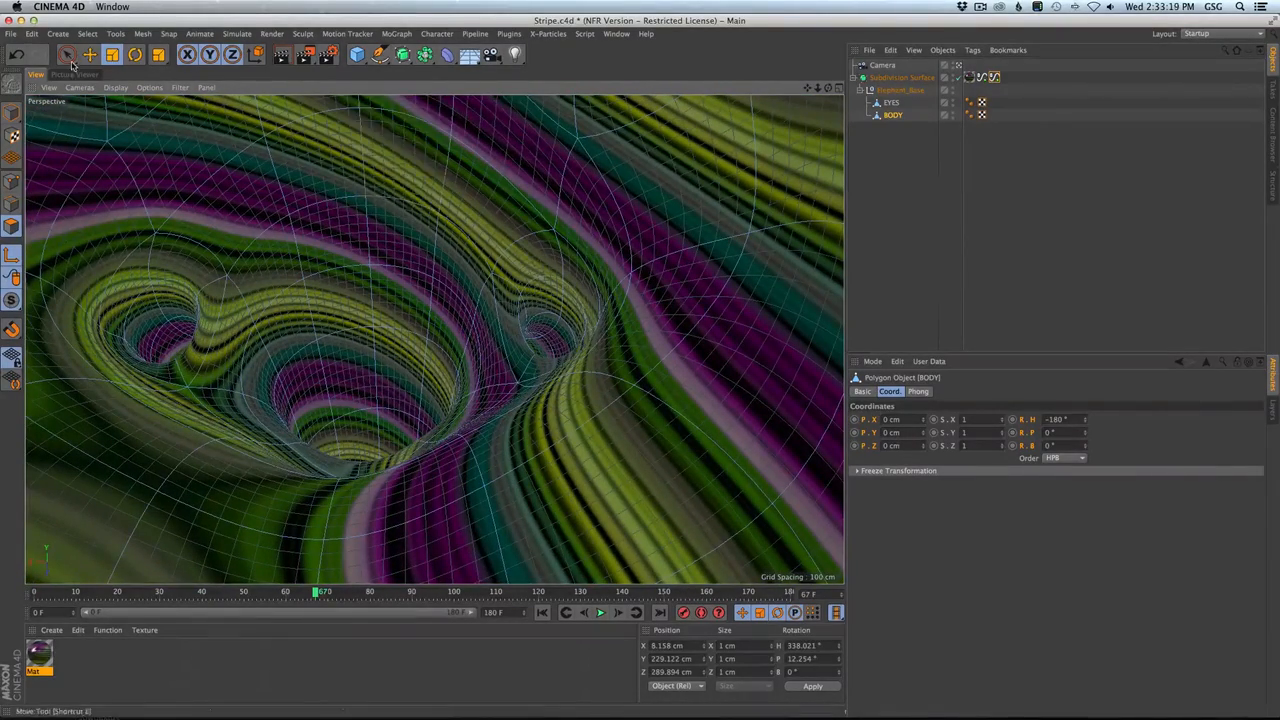
{"action": "left_click", "coordinate": [67, 54]}
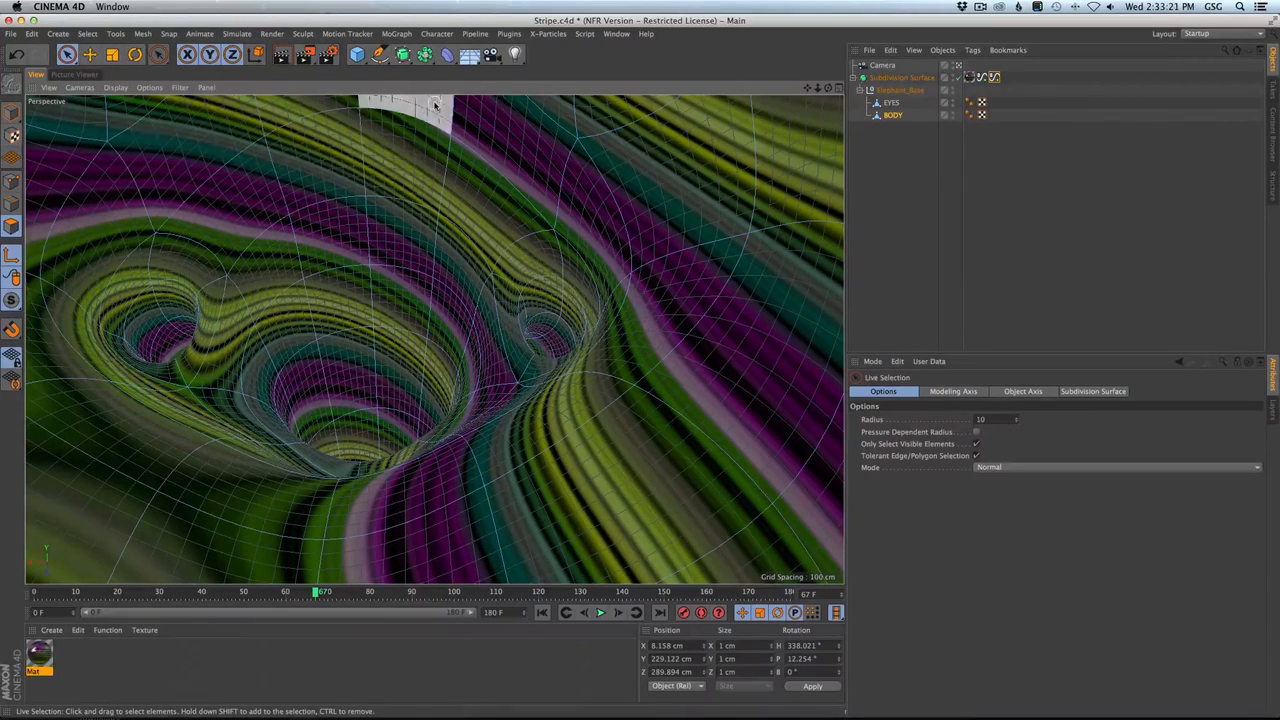
{"action": "left_click", "coordinate": [12, 257]}
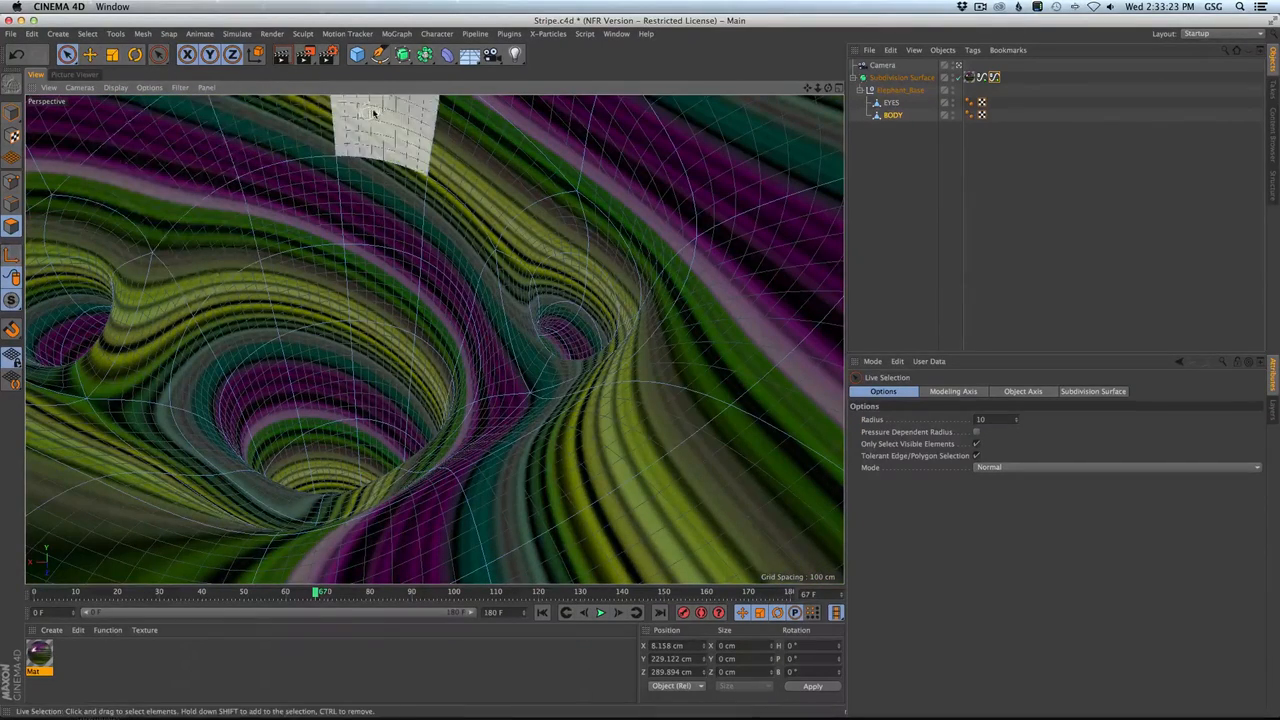
{"action": "left_click", "coordinate": [416, 121]}
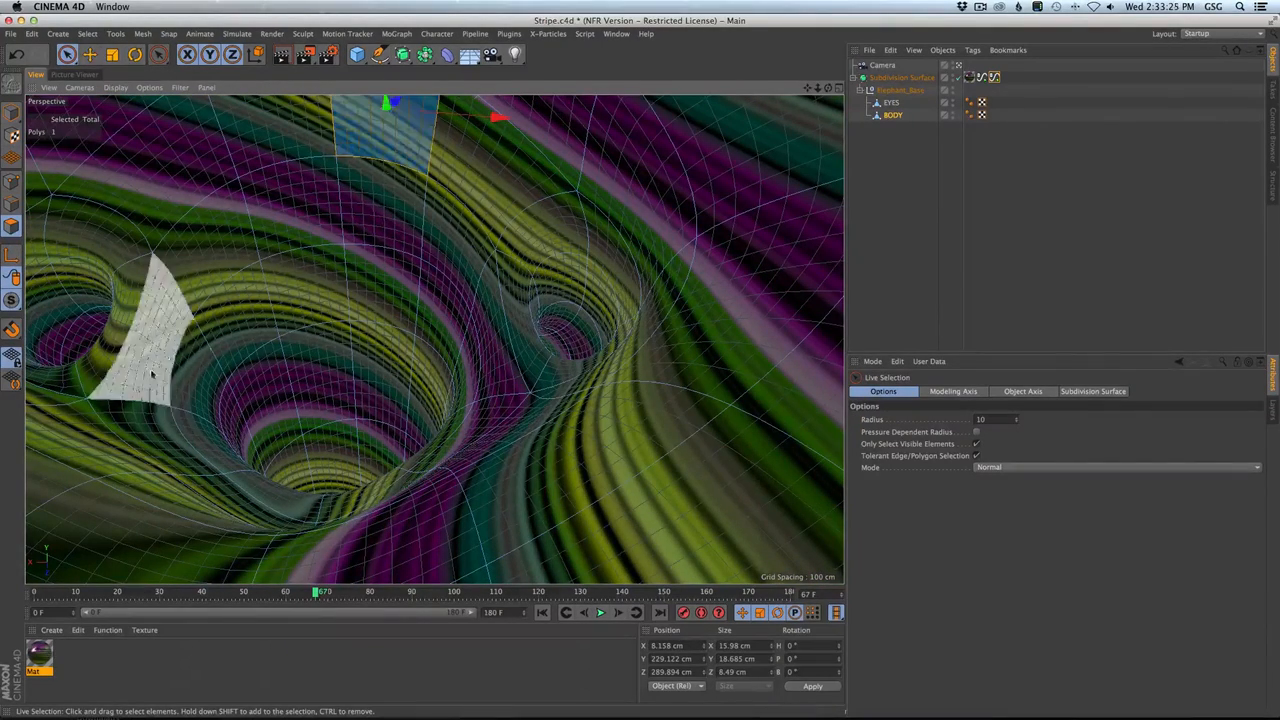
{"action": "left_click", "coordinate": [95, 435], "text": "shift"}
{"action": "key", "text": "m"}
{"action": "key", "text": "b"}
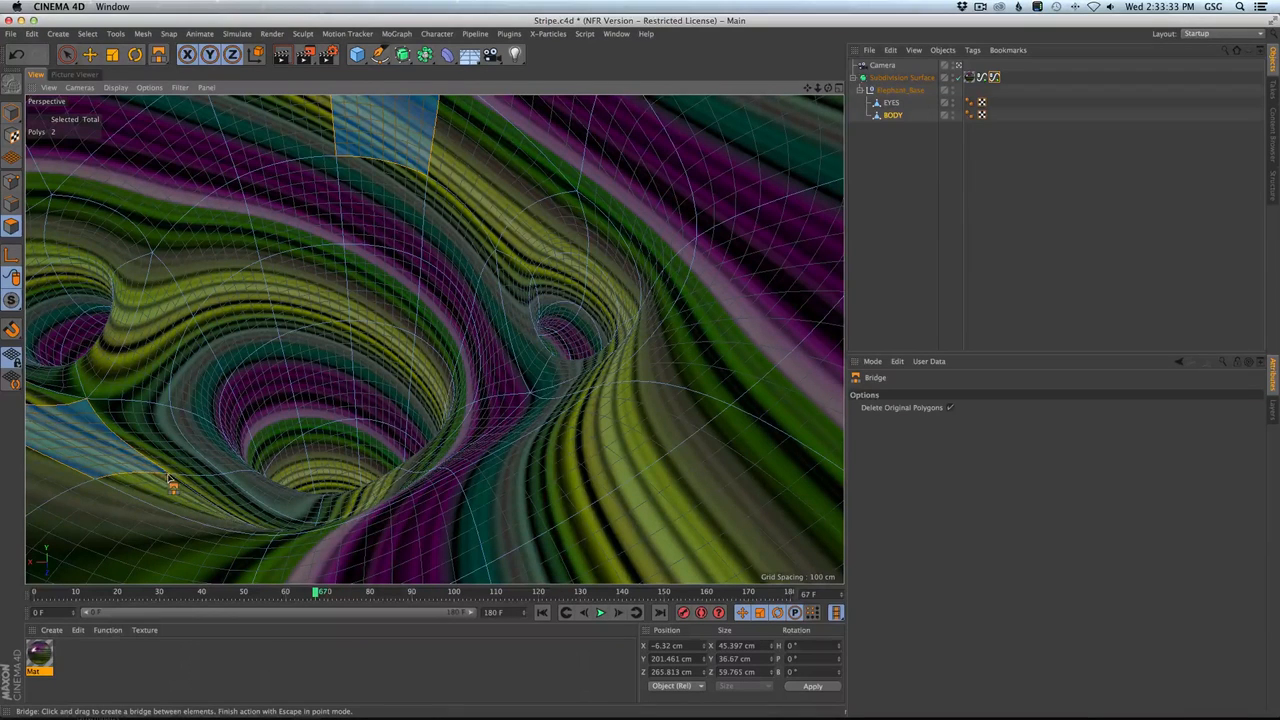
{"action": "left_click_drag", "start_coordinate": [427, 180], "coordinate": [183, 480]}
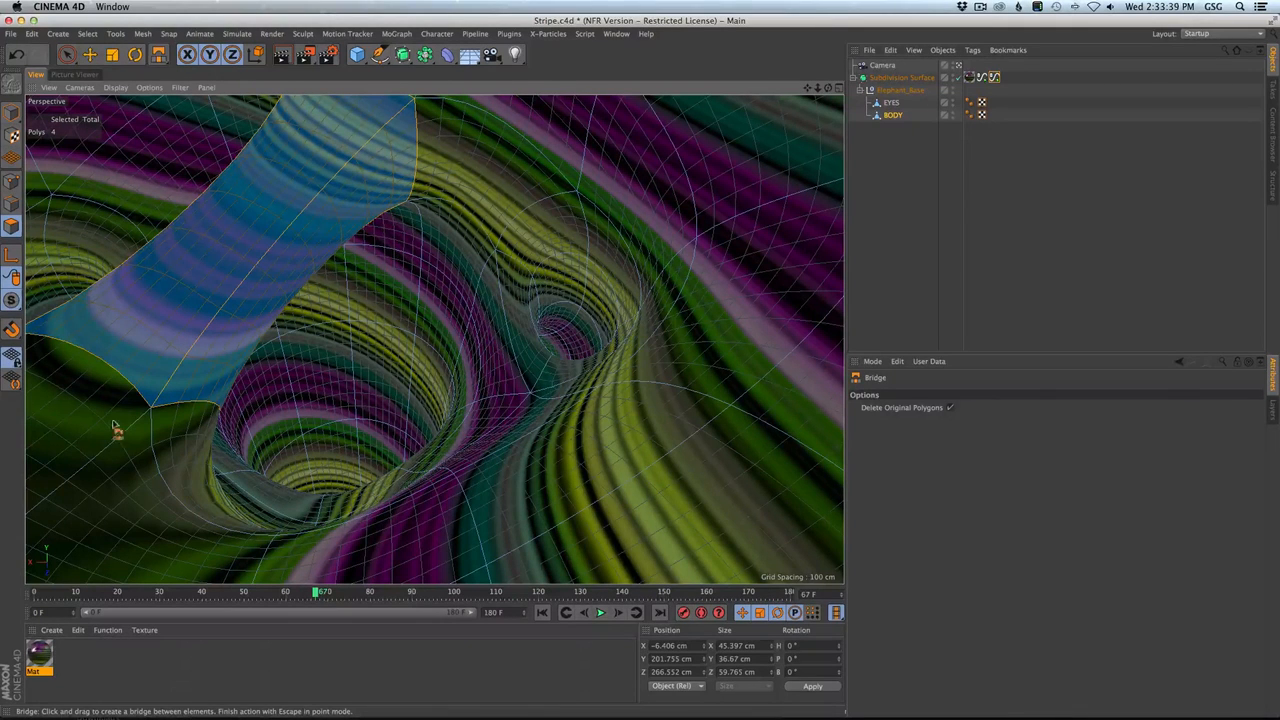
Deselect the body, and play the animation from the first frame to about frame 100 to review the new column.
{"action": "left_click", "coordinate": [1023, 155]}
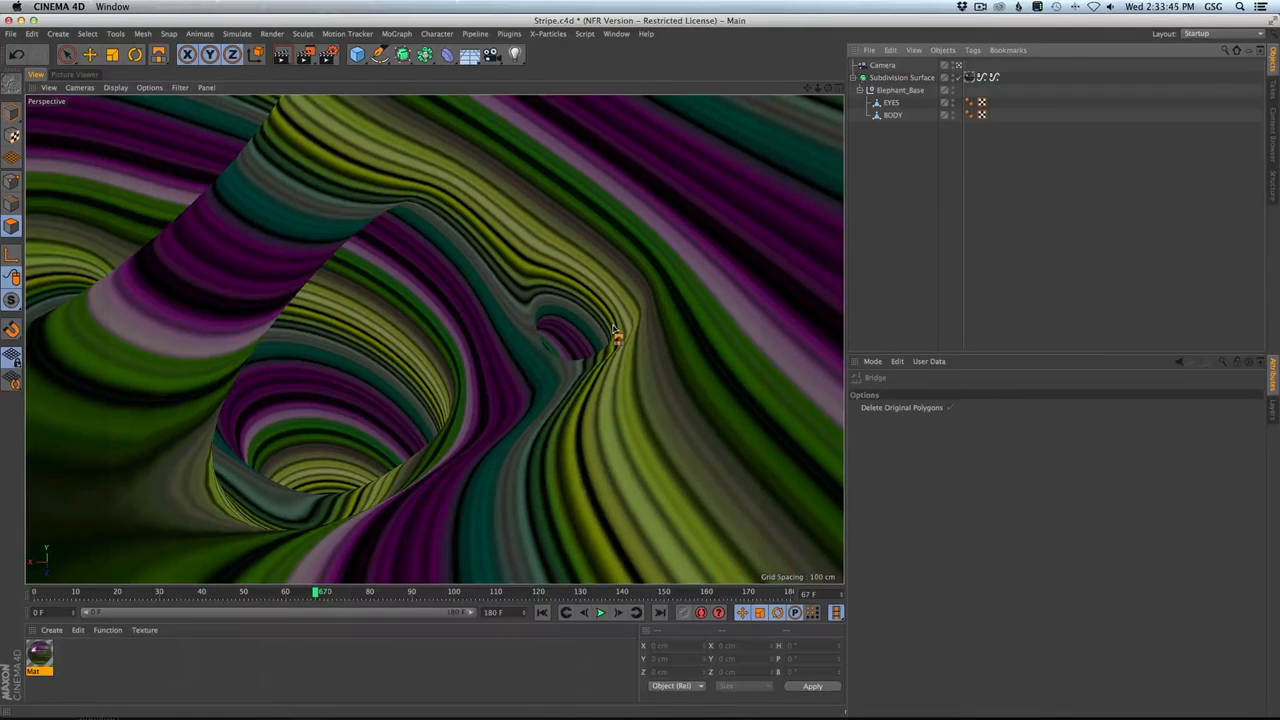
{"action": "left_click", "coordinate": [543, 612]}
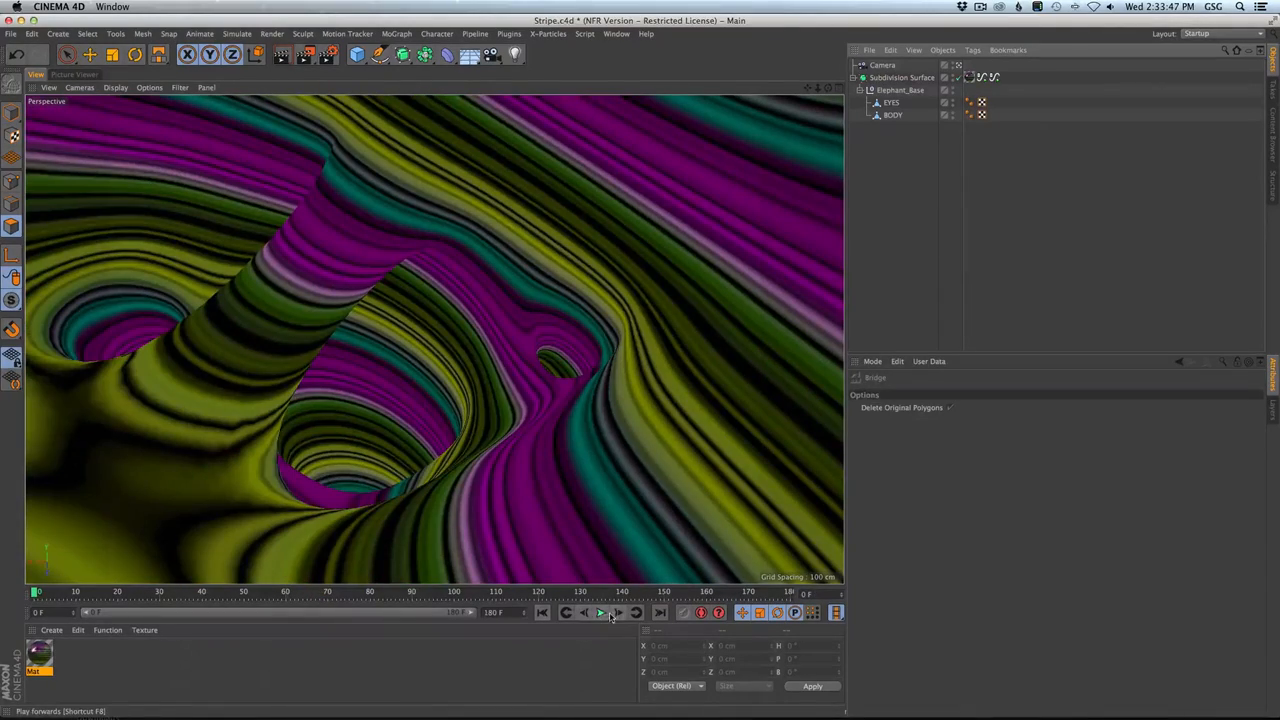
{"action": "left_click", "coordinate": [600, 613]}
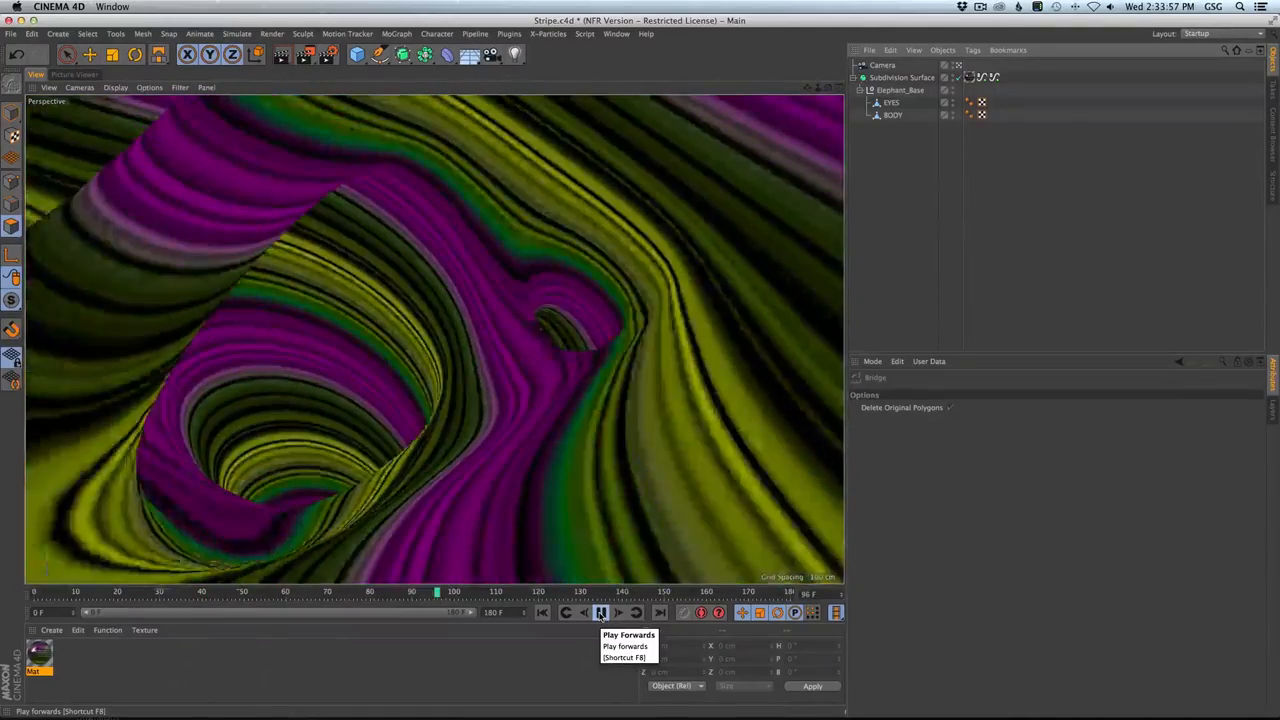
{"action": "left_click", "coordinate": [600, 613]}
Rotate the material's flat texture projection to a pitch of about -46.6° and a bank of about 71.8°.
{"action": "left_click", "coordinate": [968, 77]}
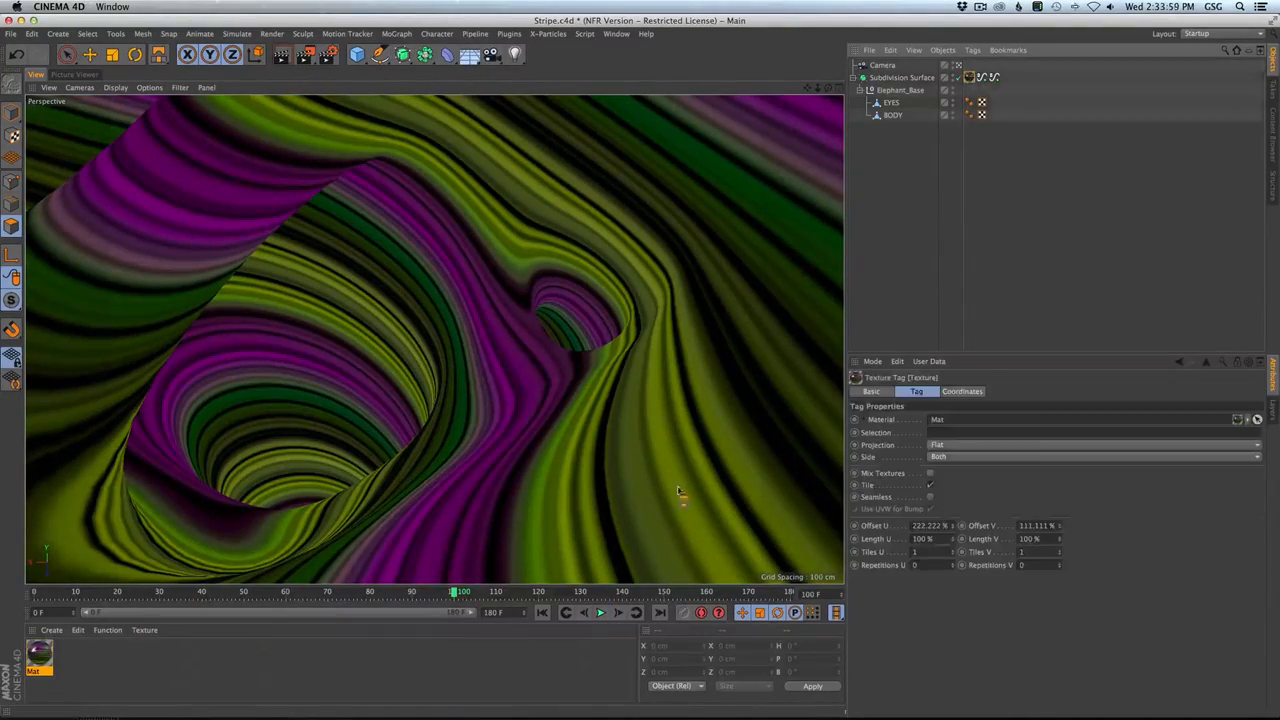
{"action": "left_click", "coordinate": [962, 391]}
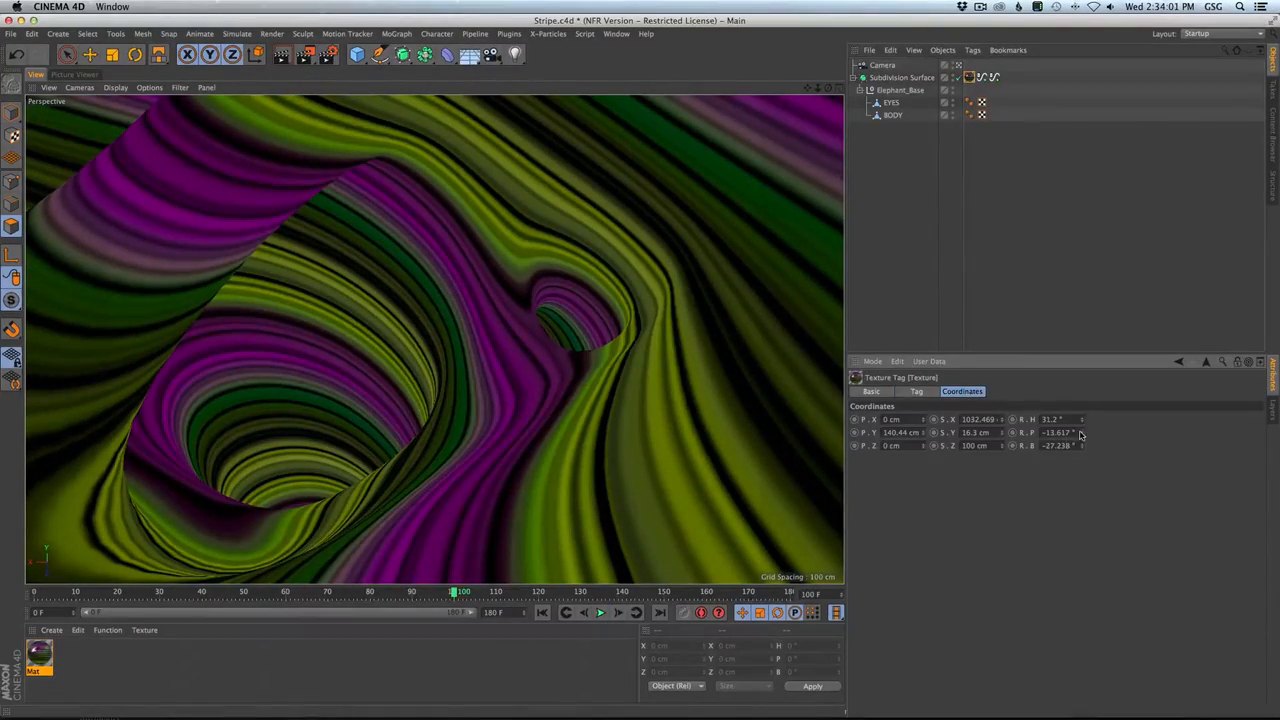
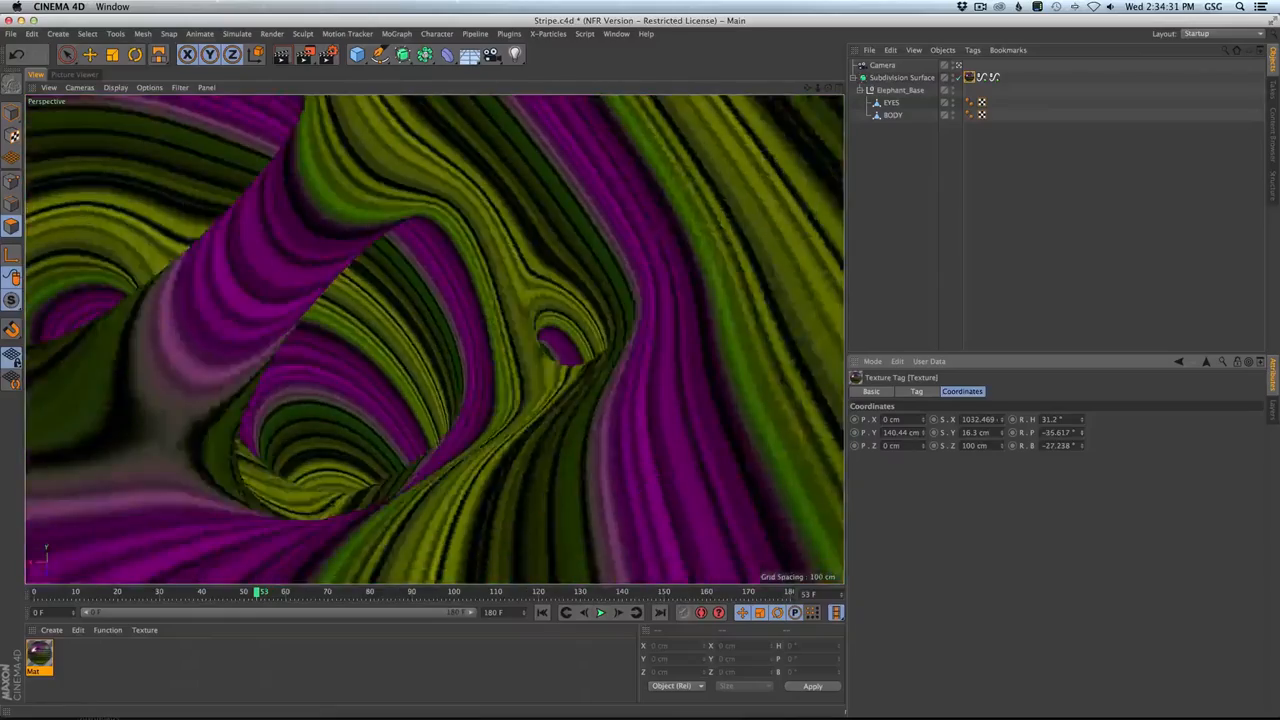
{"action": "mouse_move", "coordinate": [1082, 433]}
{"action": "left_mouse_down"}
{"action": "mouse_move", "coordinate": [1082, 444]}
{"action": "mouse_move", "coordinate": [1082, 402]}
{"action": "mouse_move", "coordinate": [1082, 440]}
{"action": "mouse_move", "coordinate": [1082, 420]}
{"action": "left_mouse_up"}
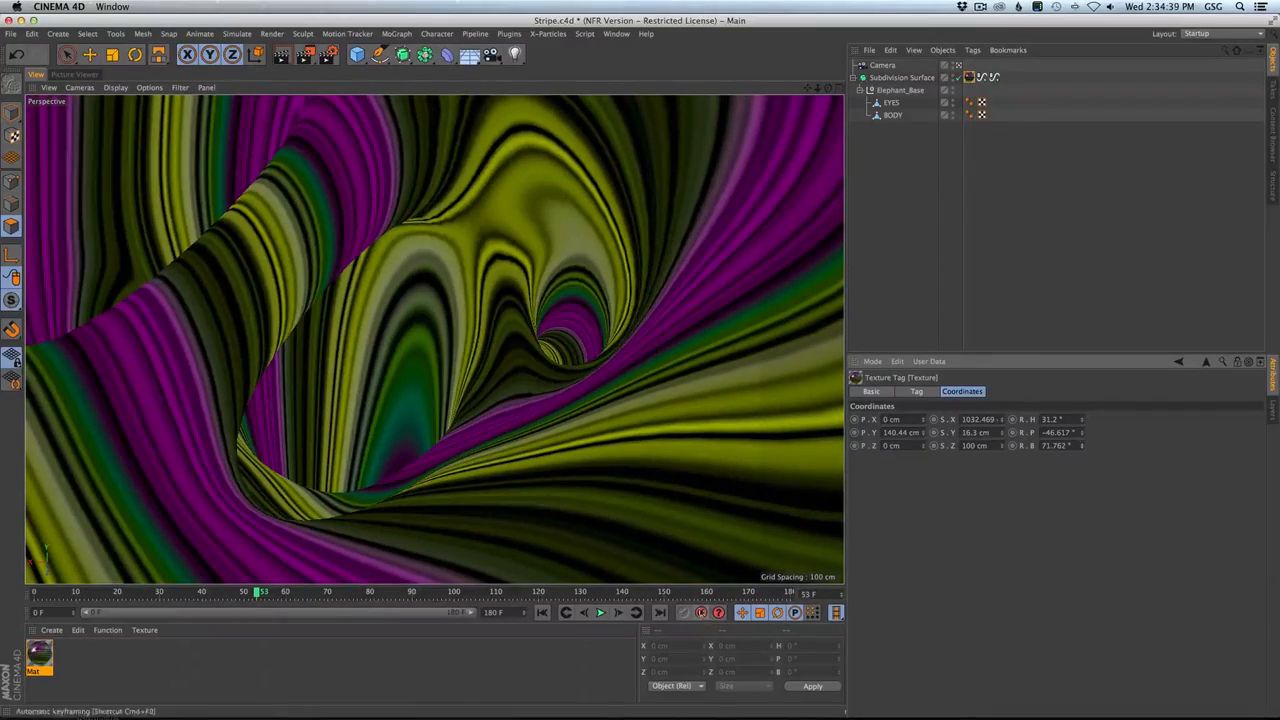
Play the animation to frame 79 and test-render the view there to check the rotated stripes.
{"action": "left_click", "coordinate": [601, 615]}
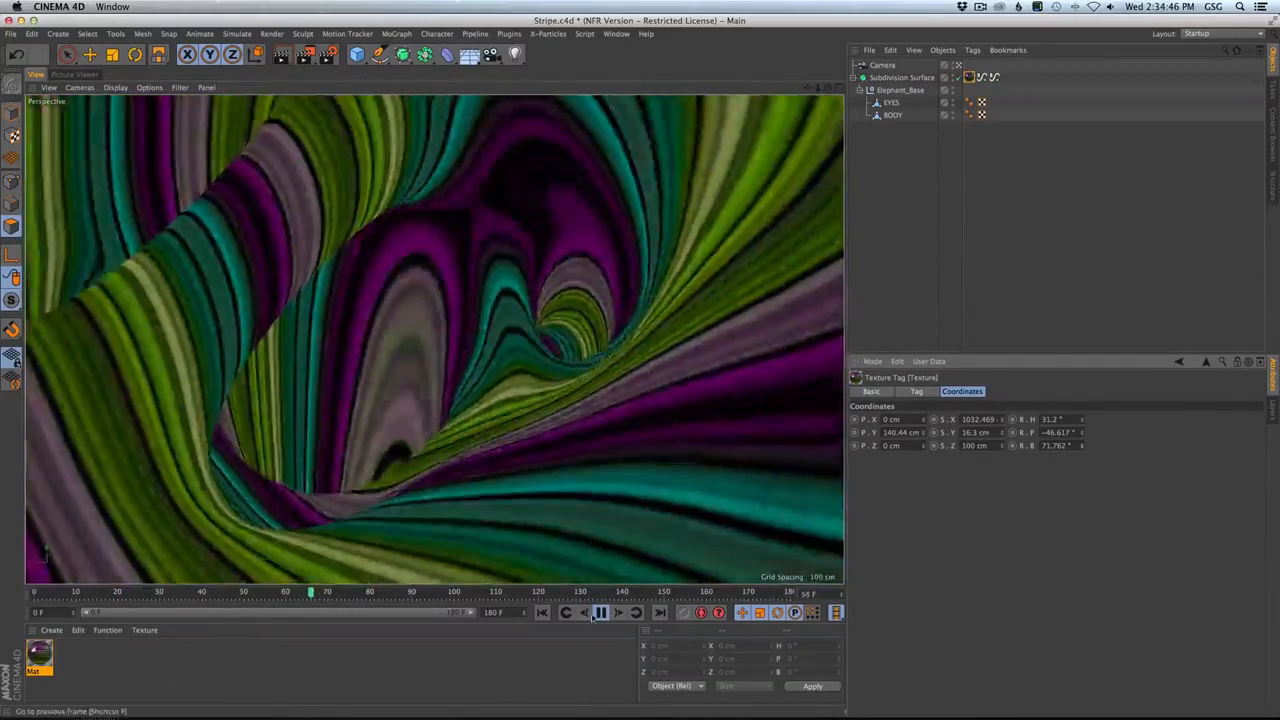
{"action": "left_click", "coordinate": [601, 612]}
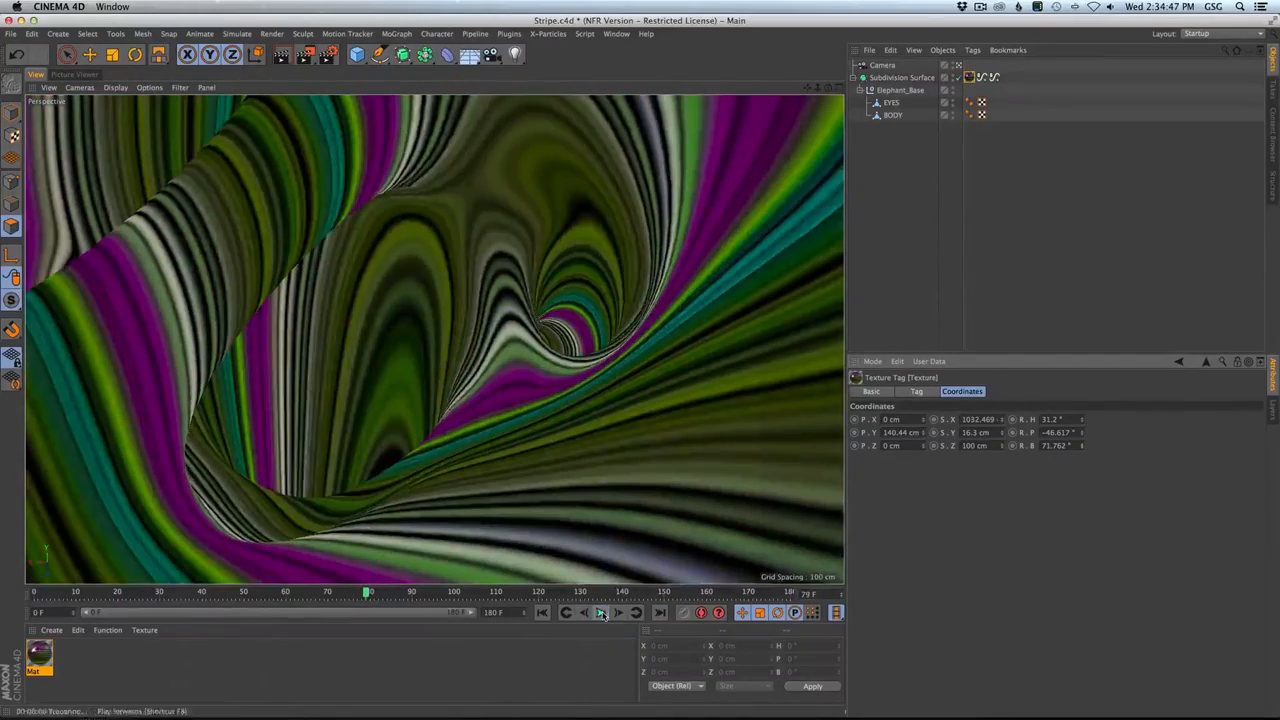
{"action": "key", "text": "super+r"}
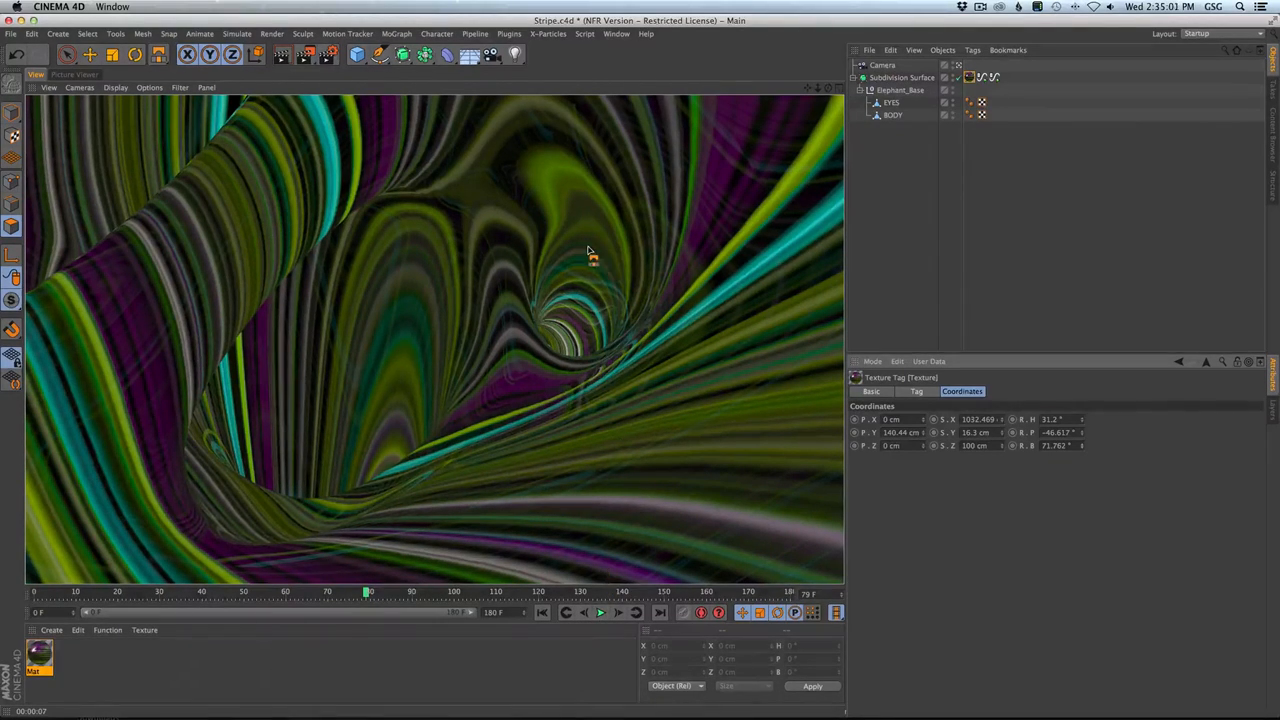
Set the reflection depth to 1 in the render options and test-render the view again.
{"action": "key", "text": "super+b"}
{"action": "left_click_drag", "start_coordinate": [352, 385], "coordinate": [572, 203]}
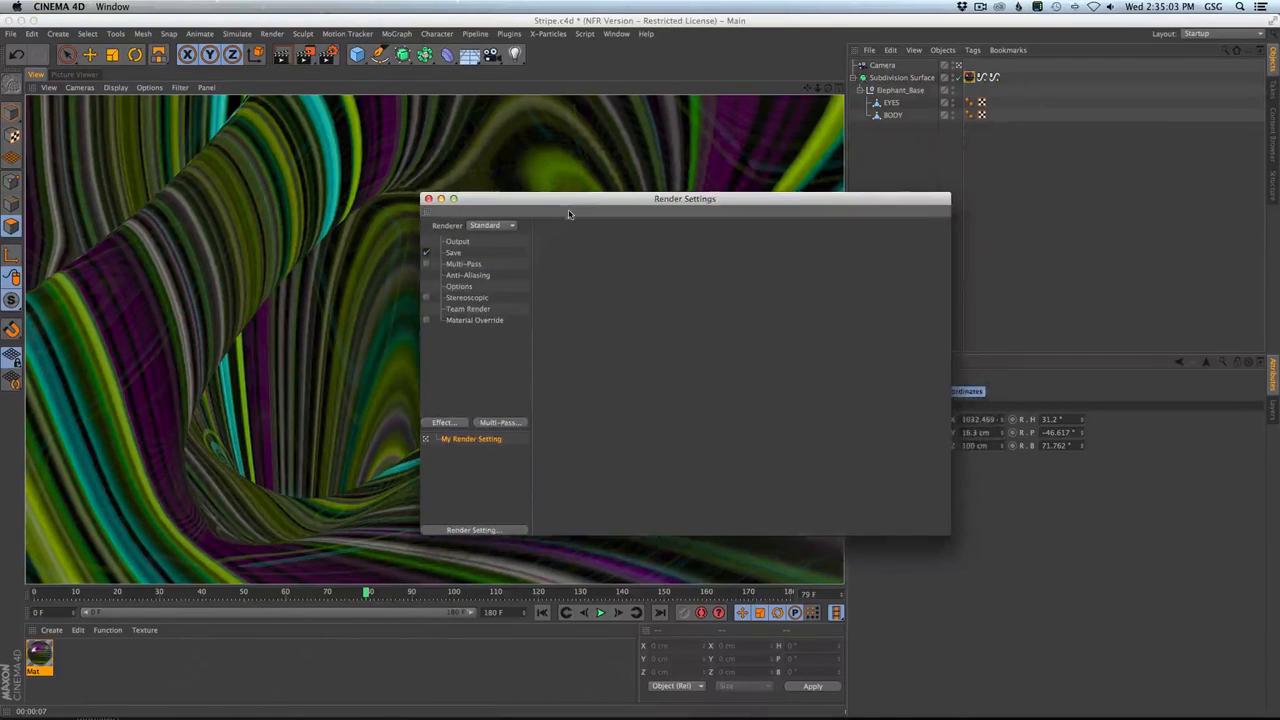
{"action": "left_click", "coordinate": [466, 252]}
{"action": "left_click", "coordinate": [462, 288]}
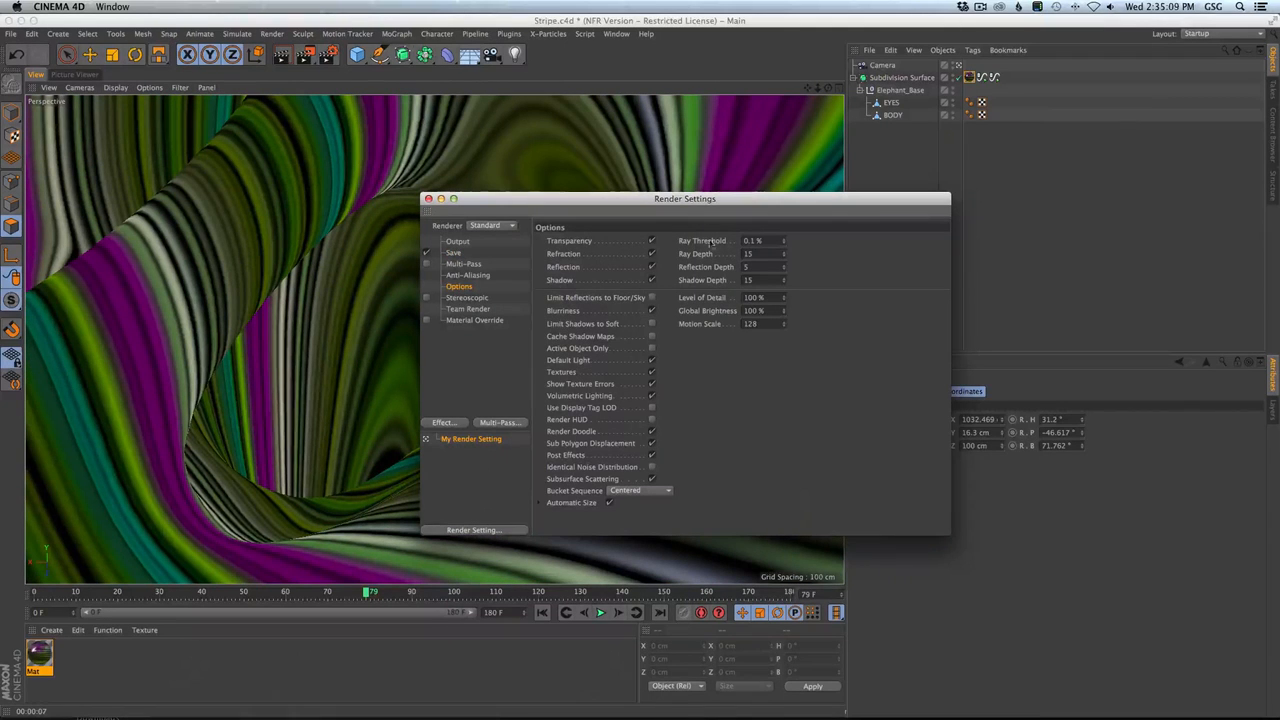
{"action": "left_click", "coordinate": [811, 293]}
{"action": "key", "text": "super+r"}
{"action": "left_click_drag", "start_coordinate": [720, 199], "coordinate": [737, 538]}
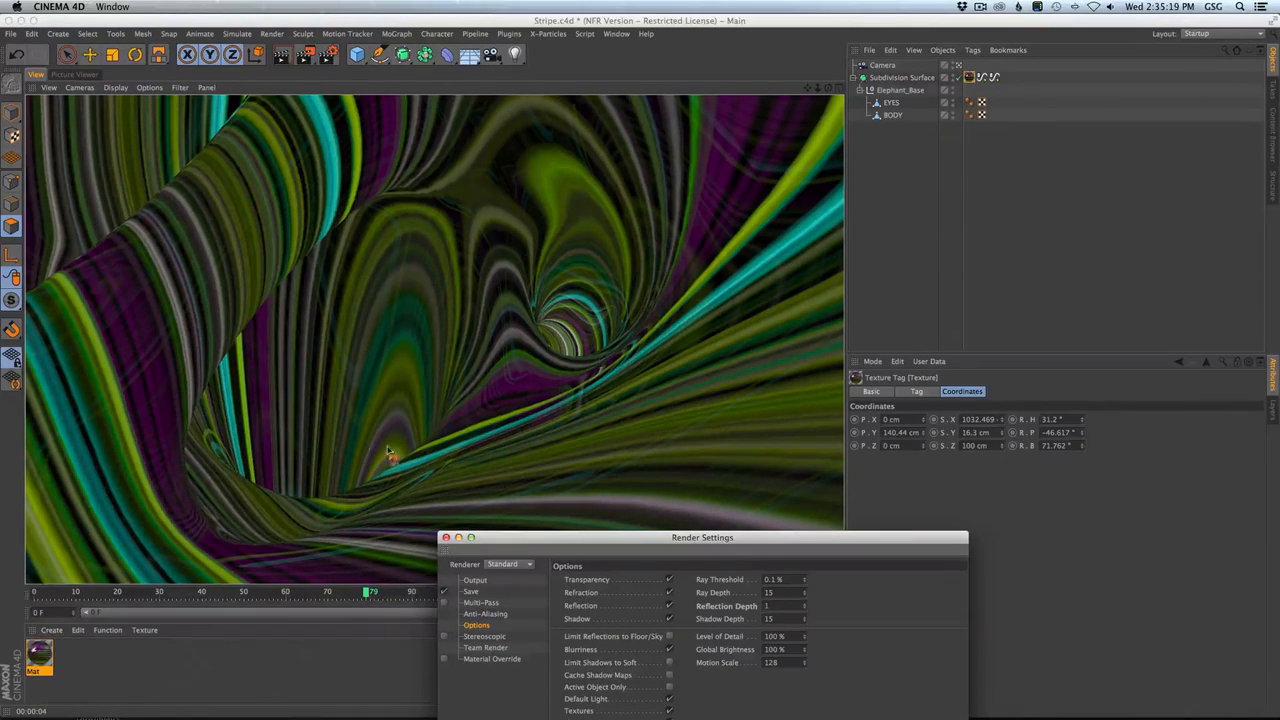
Set the render output to all frames at a width of 1000 pixels, with saving turned off.
{"action": "left_click_drag", "start_coordinate": [510, 540], "coordinate": [560, 351]}
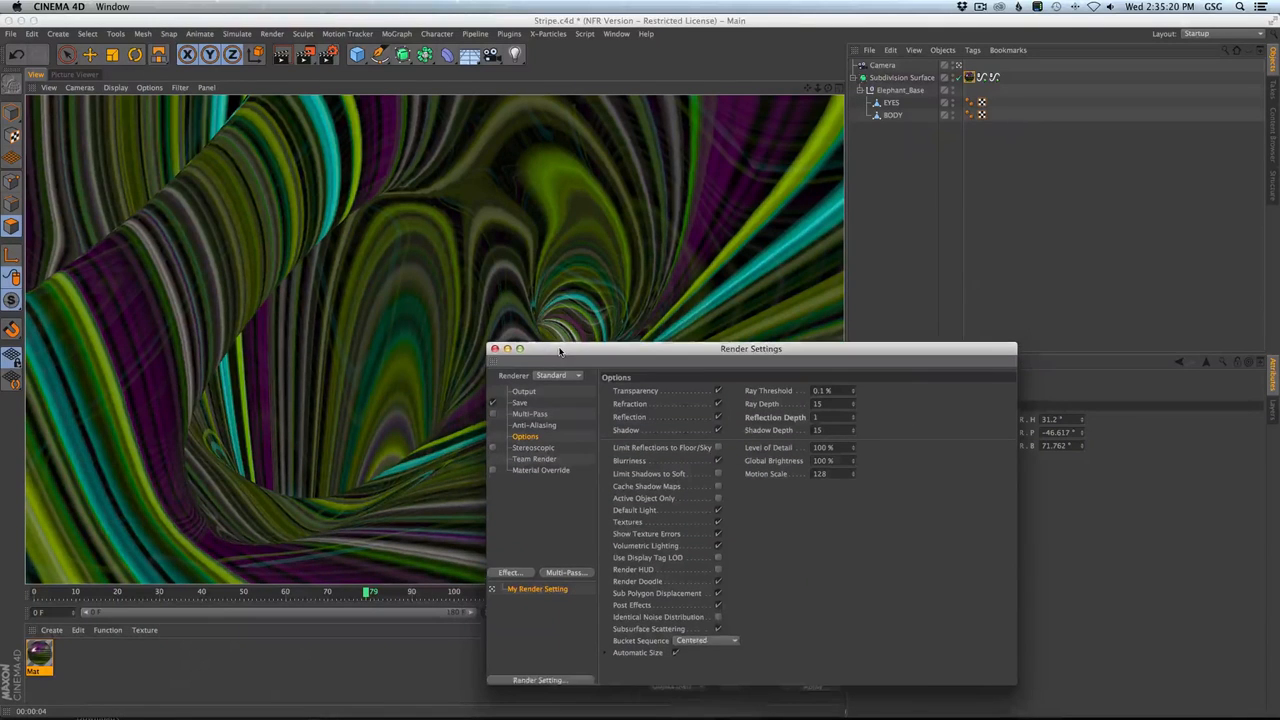
{"action": "left_click", "coordinate": [526, 393]}
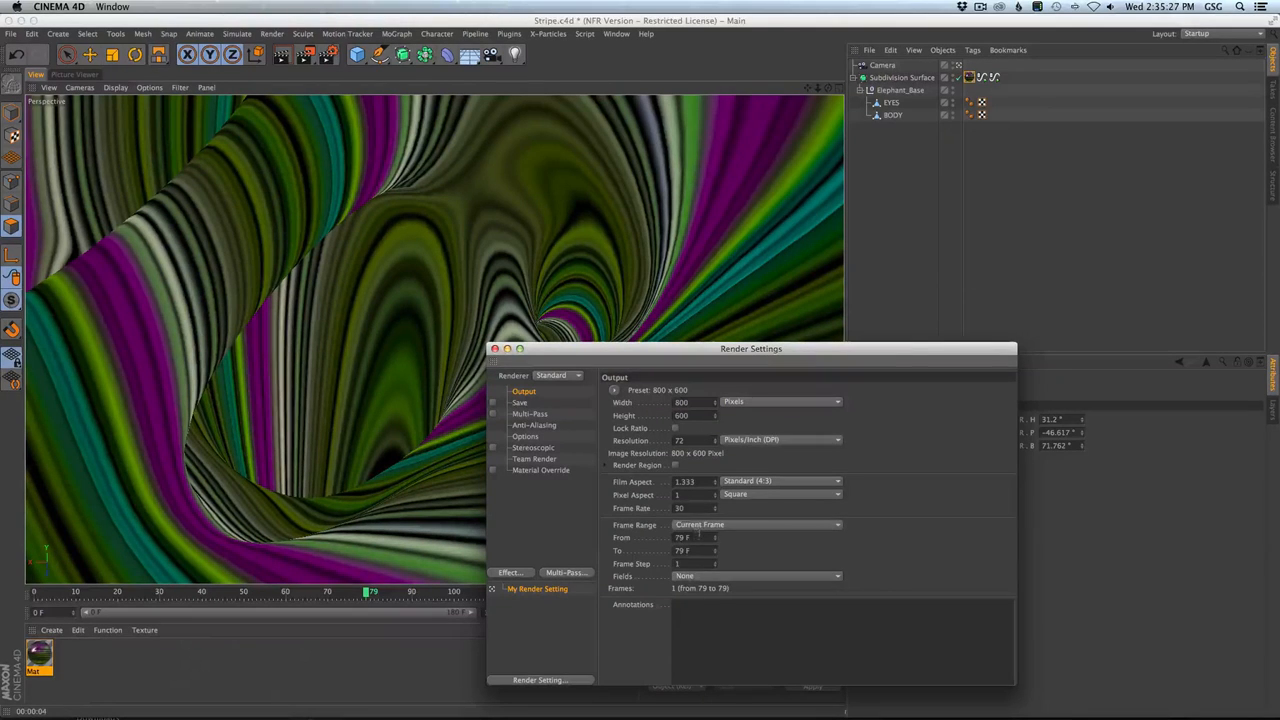
{"action": "left_click", "coordinate": [700, 524]}
{"action": "left_click", "coordinate": [700, 537]}
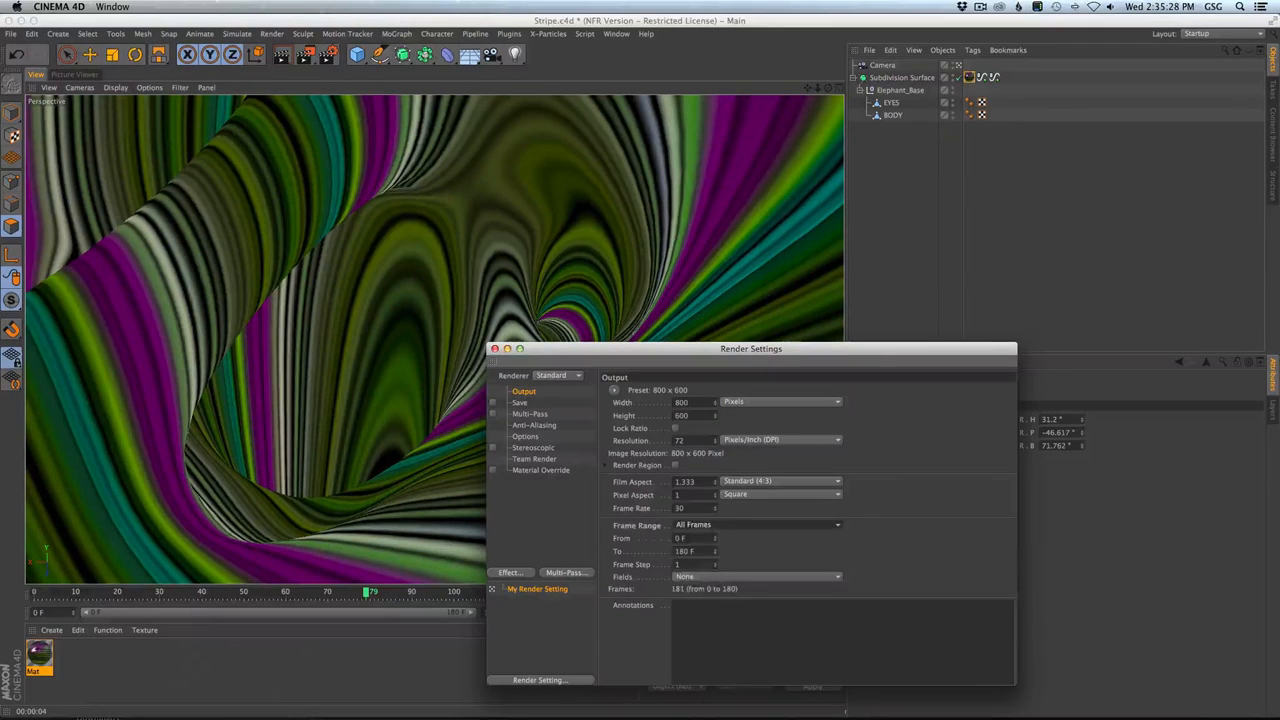
{"action": "left_click", "coordinate": [494, 348]}
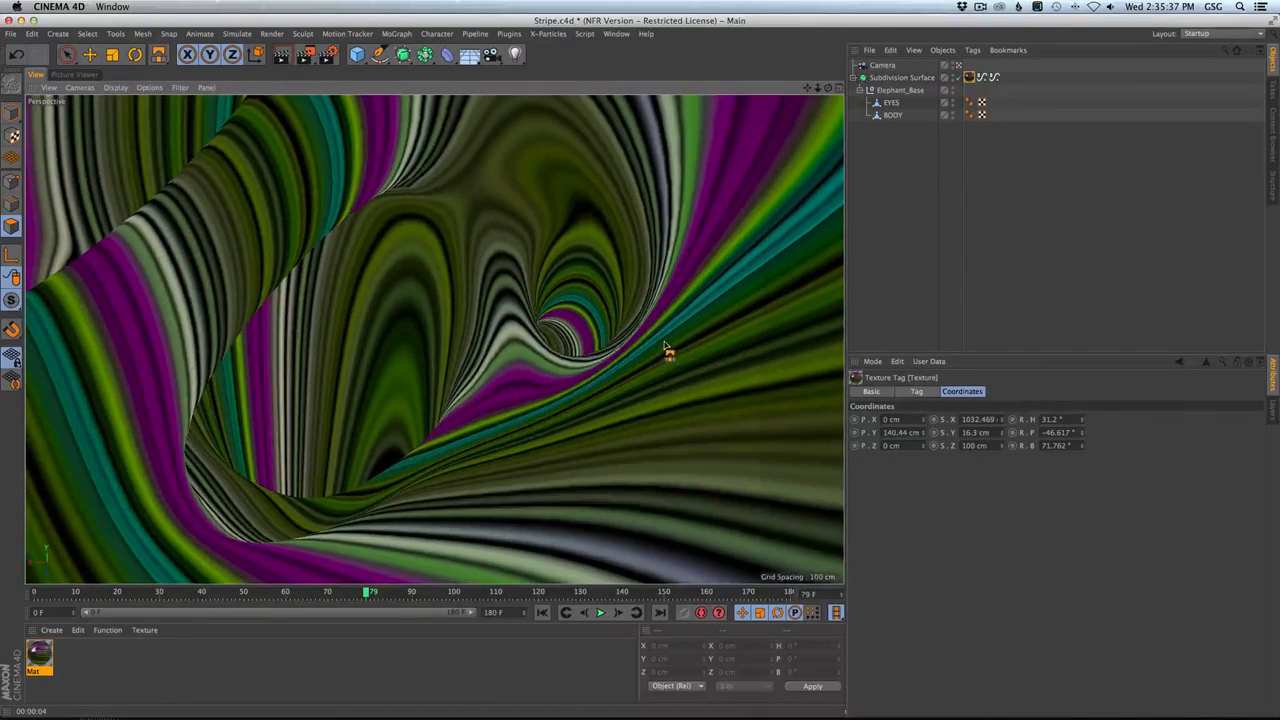
{"action": "key", "text": "super+b"}
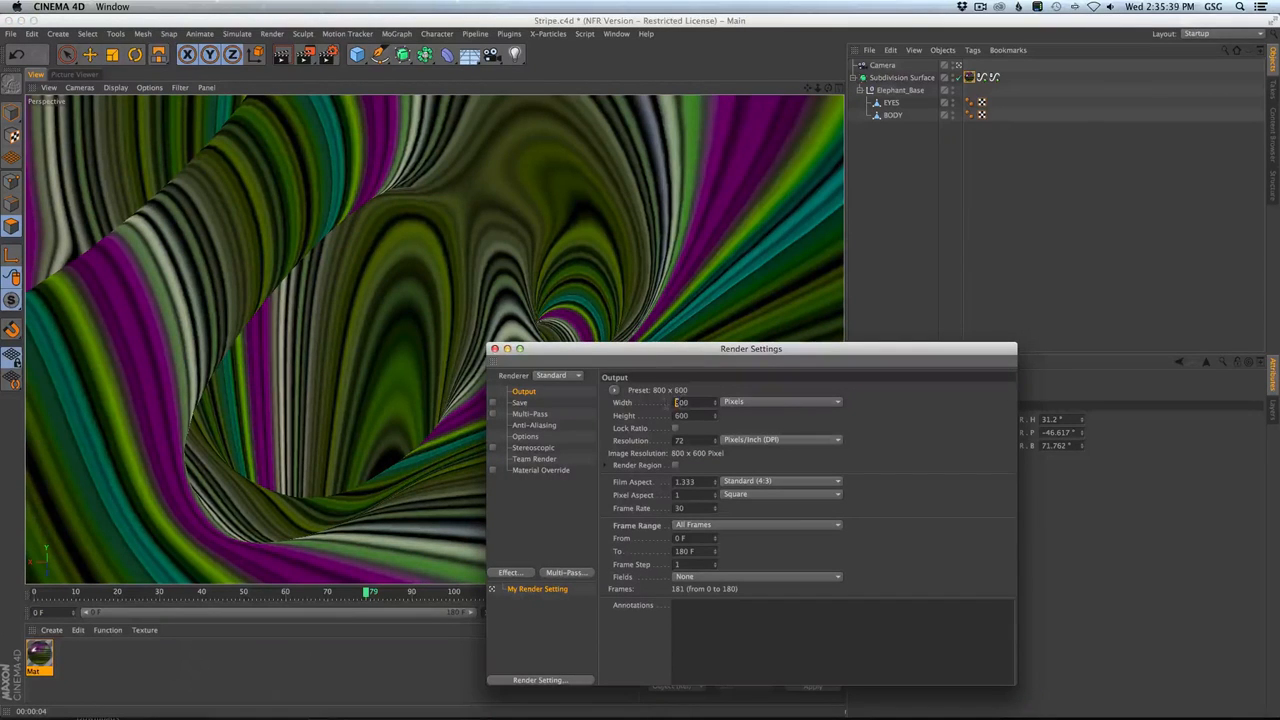
{"action": "key", "text": "Return"}
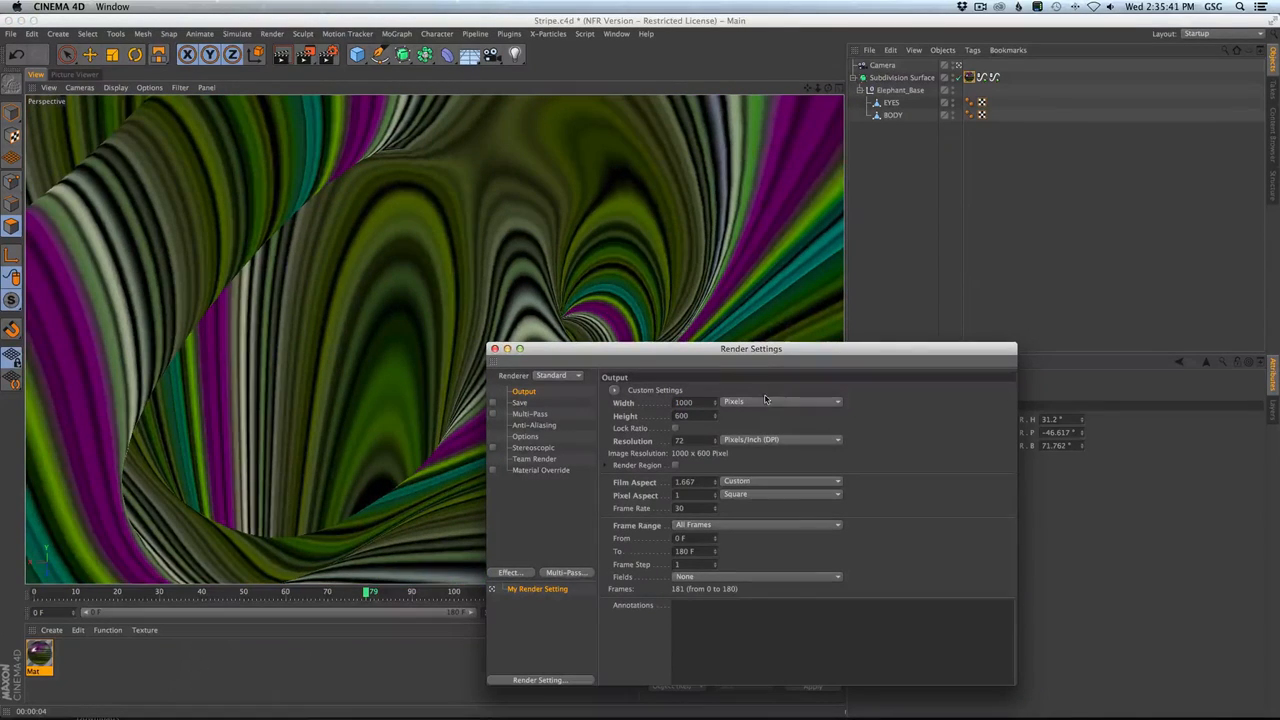
{"action": "left_click", "coordinate": [495, 349]}
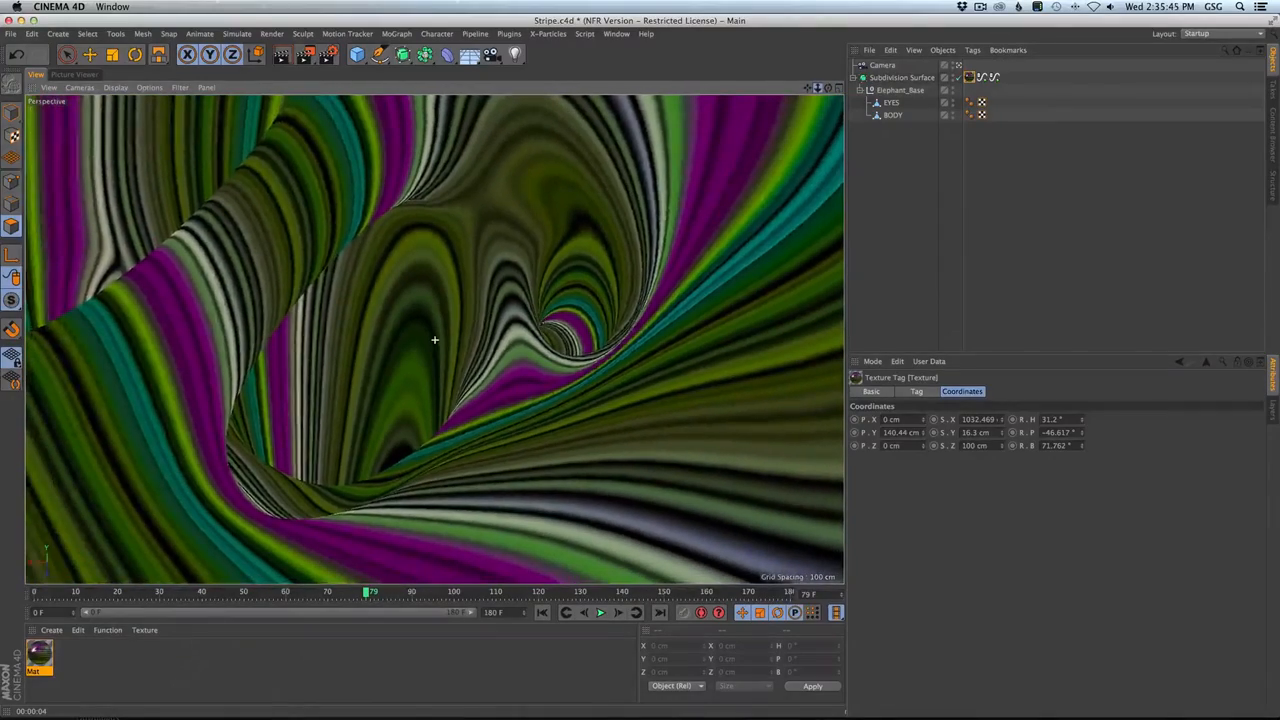
Play the camera animation from the first frame through the full range to check the wider framing.
{"action": "left_click", "coordinate": [542, 612]}
{"action": "left_click", "coordinate": [601, 613]}
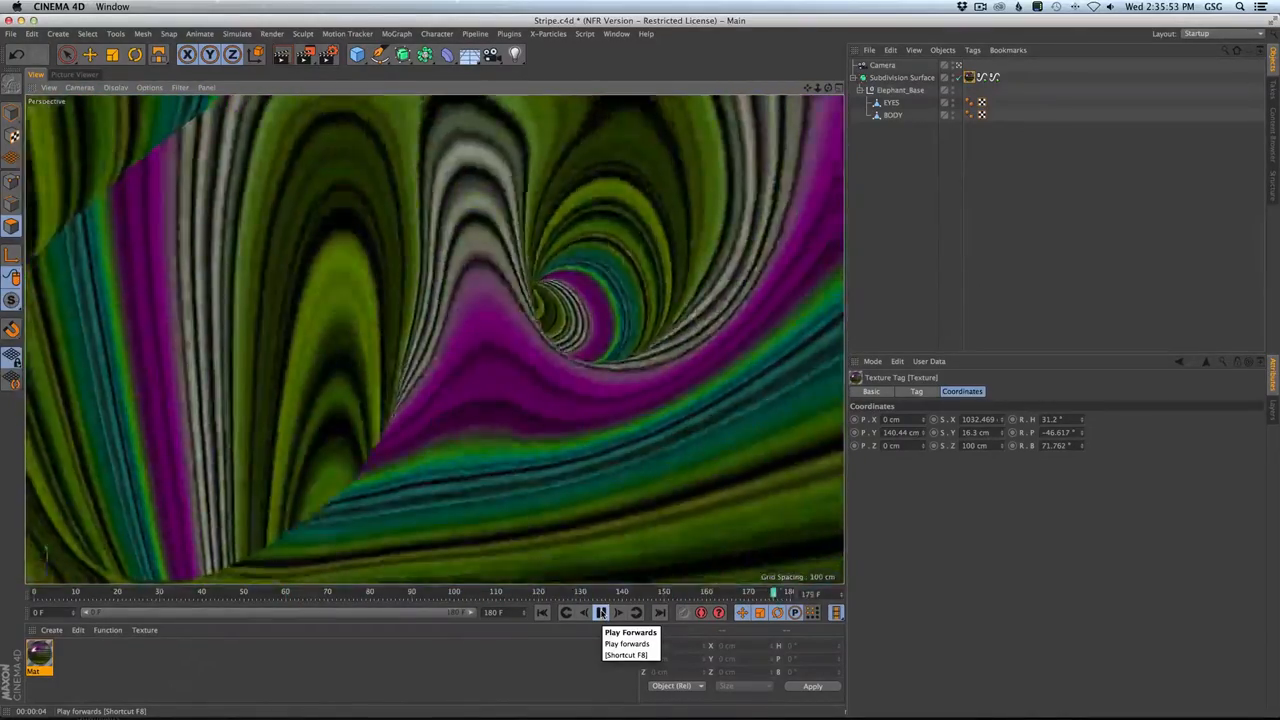
{"action": "left_click", "coordinate": [601, 613]}
Render the animation to the Picture Viewer without saving a file, and recheck the render output settings.
{"action": "left_click", "coordinate": [301, 57]}
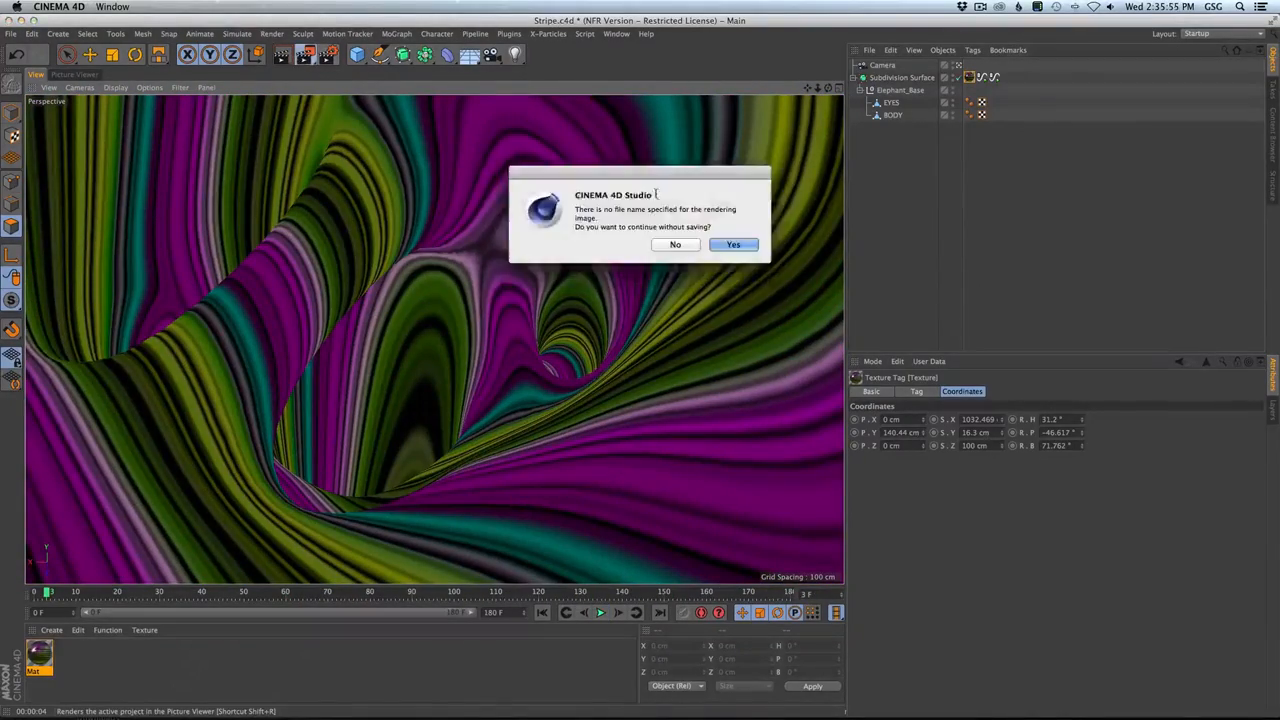
{"action": "left_click", "coordinate": [731, 244]}
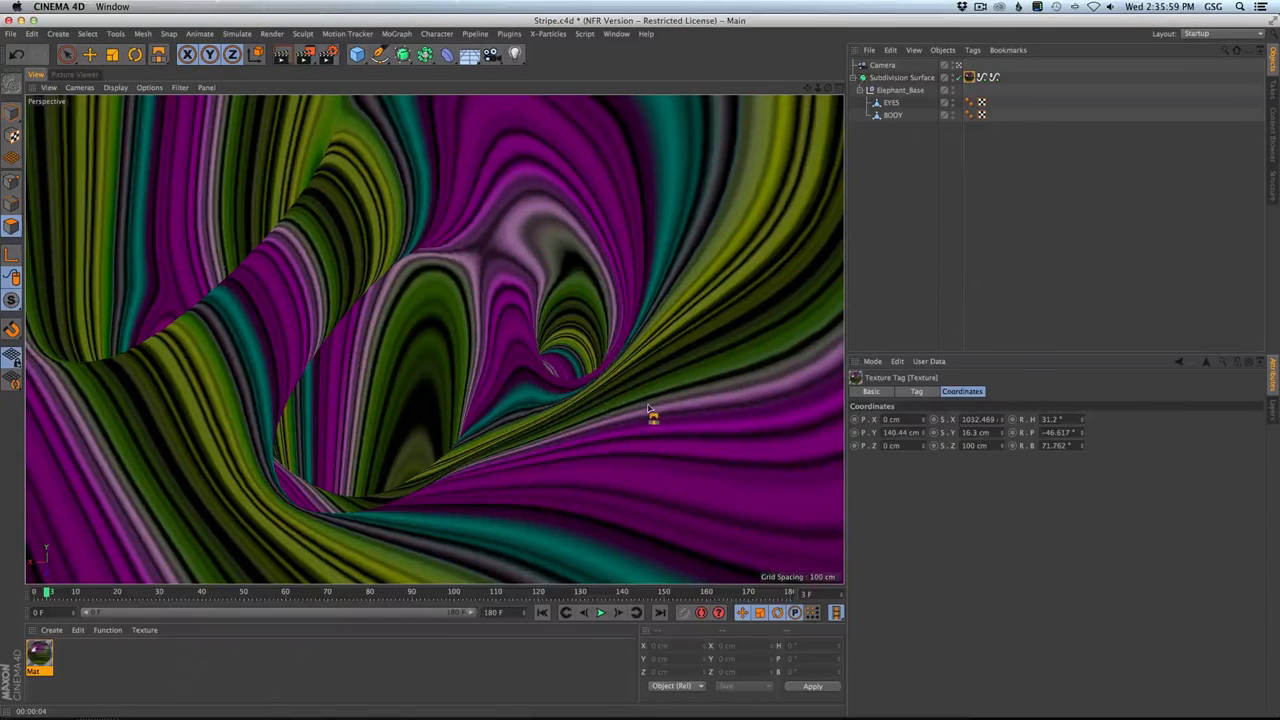
{"action": "key", "text": "super+b"}
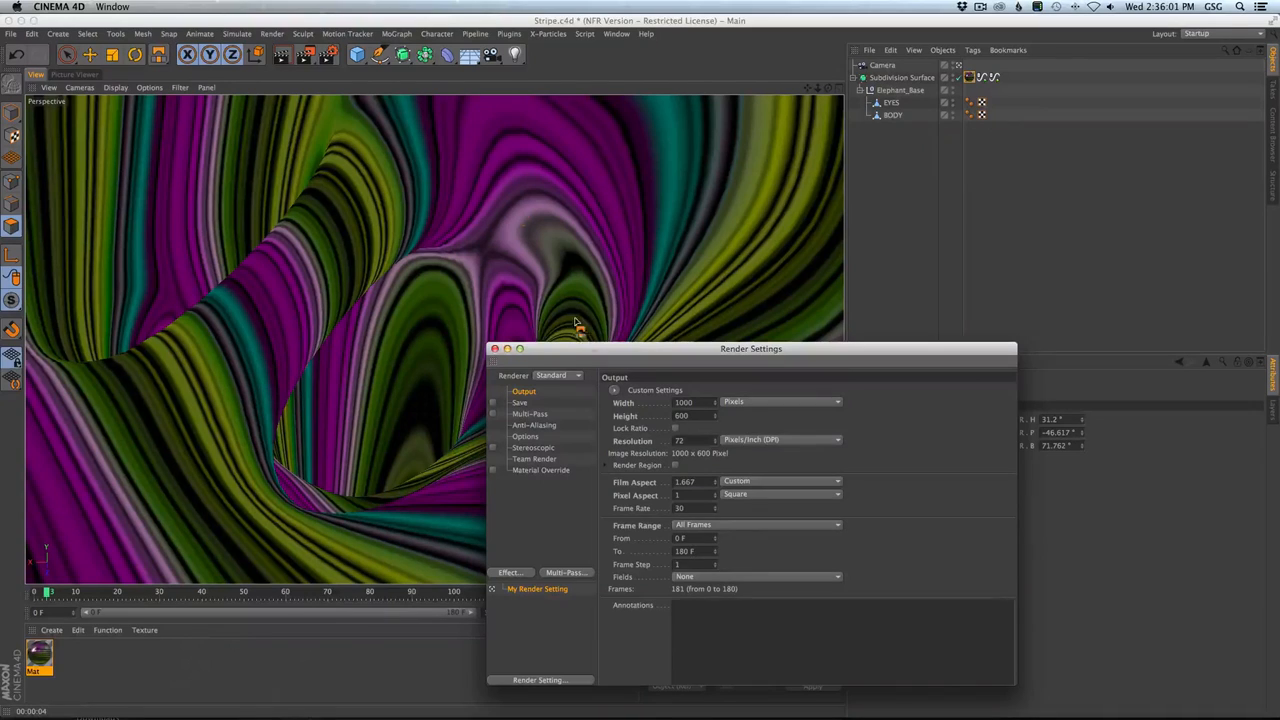
{"action": "left_click", "coordinate": [494, 348]}
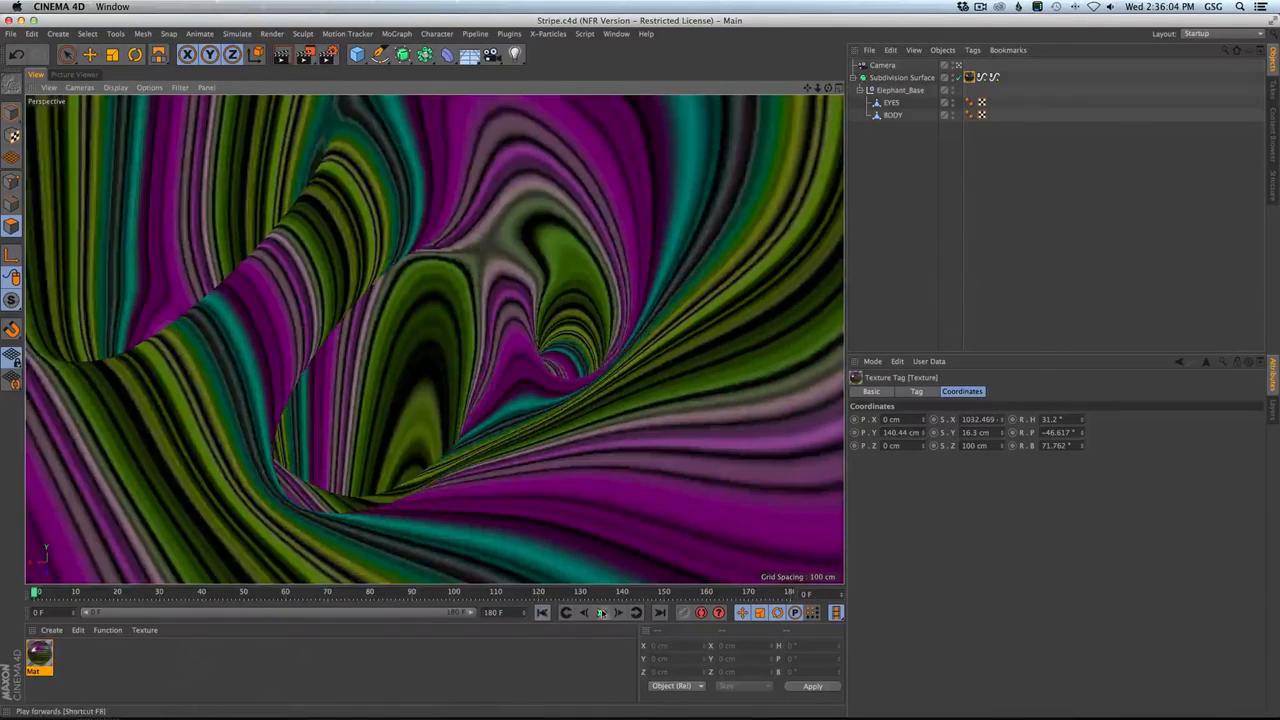
Play the animation in the viewport to frame 30, and check the frames rendered so far in the Picture Viewer.
{"action": "left_click", "coordinate": [600, 613]}
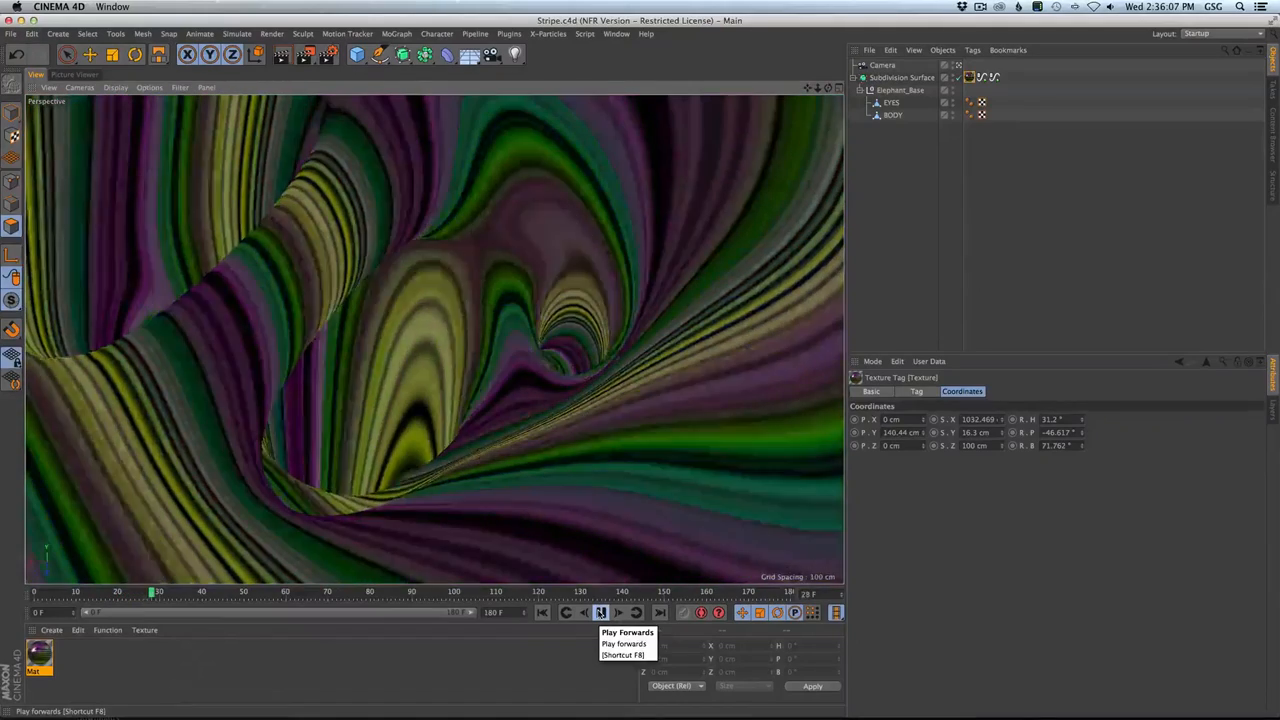
{"action": "left_click", "coordinate": [600, 613]}
{"action": "left_click", "coordinate": [76, 75]}
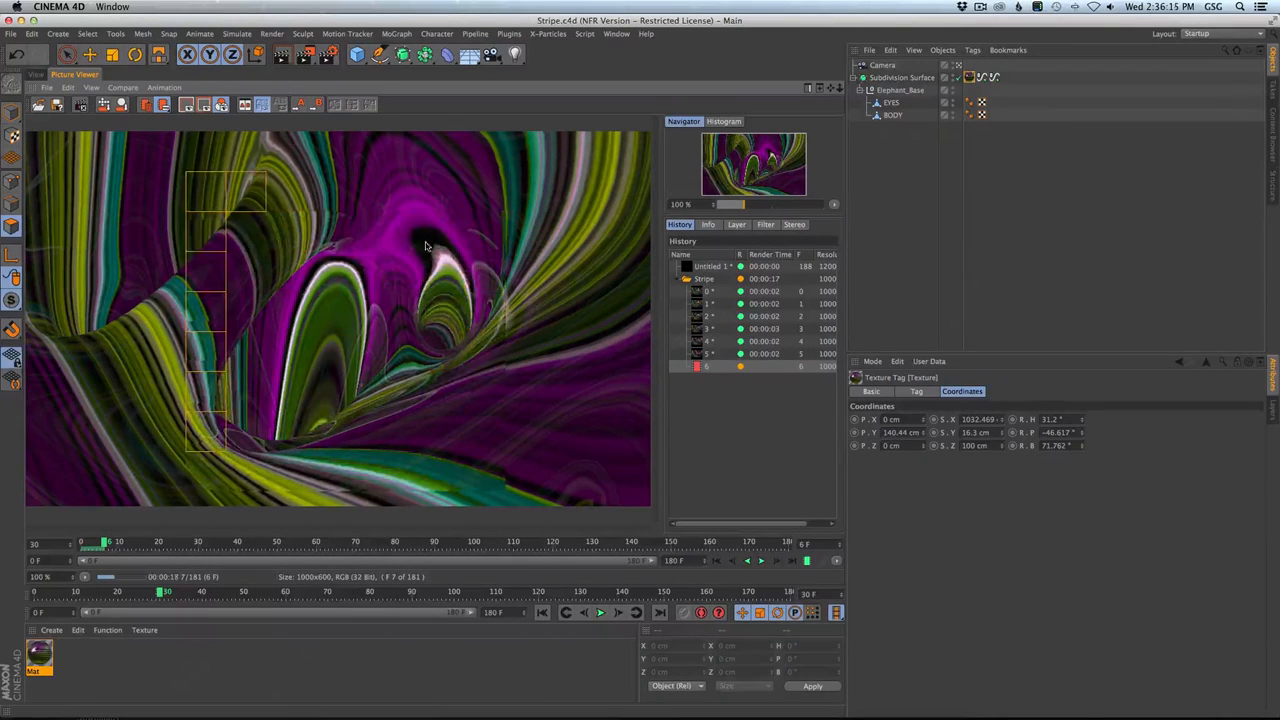
{"action": "left_click", "coordinate": [36, 74]}
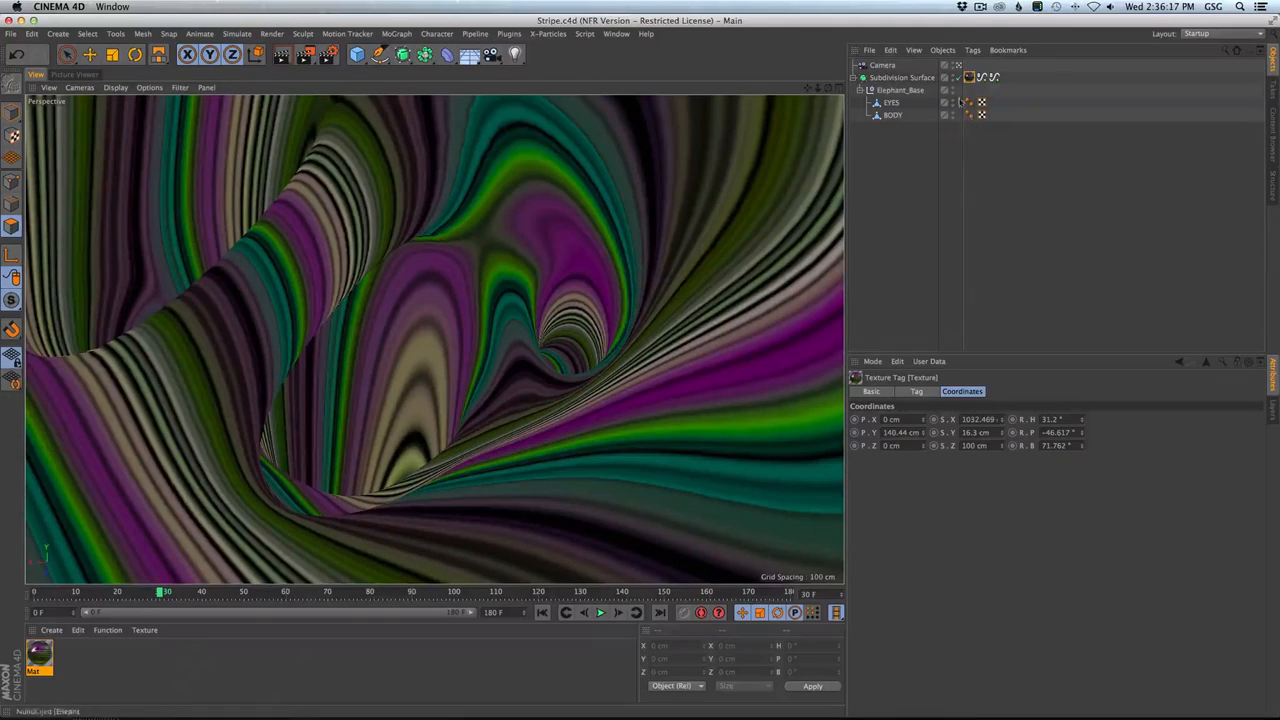
Set the Subdivision Surface's editor and renderer subdivisions to 4, and render the animation to the Picture Viewer again without saving.
{"action": "left_click", "coordinate": [901, 77]}
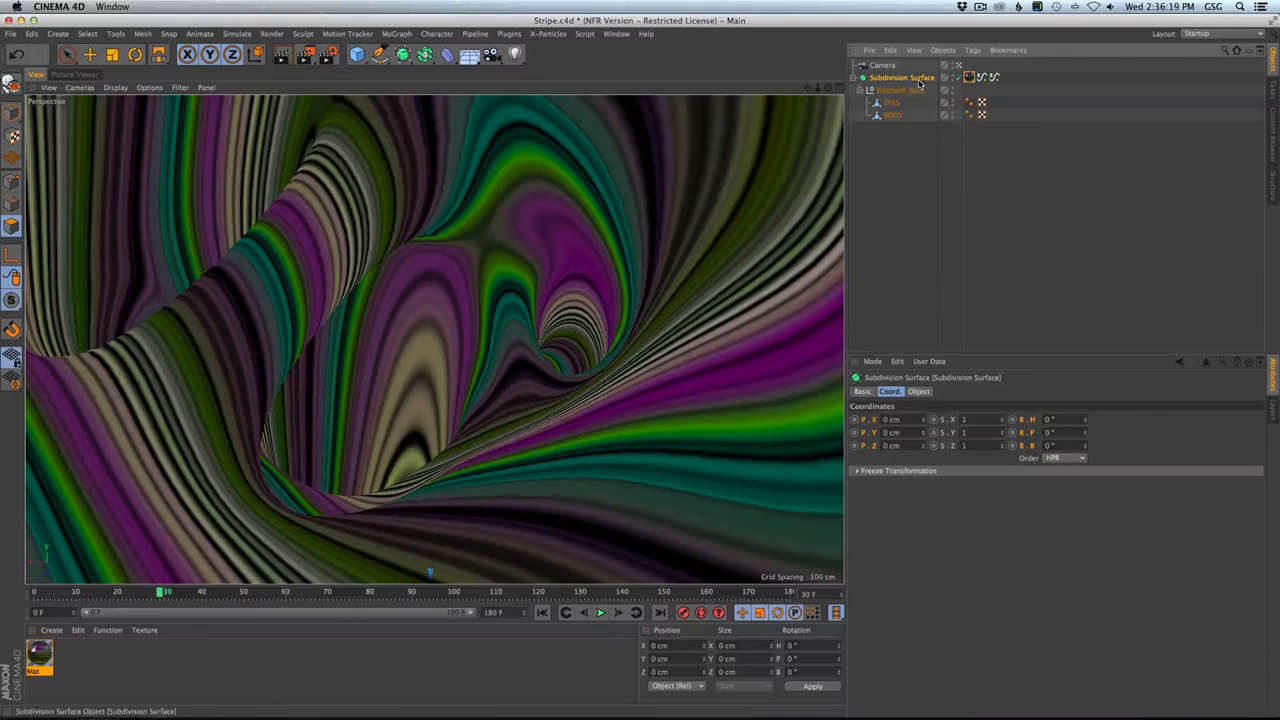
{"action": "left_click", "coordinate": [916, 391]}
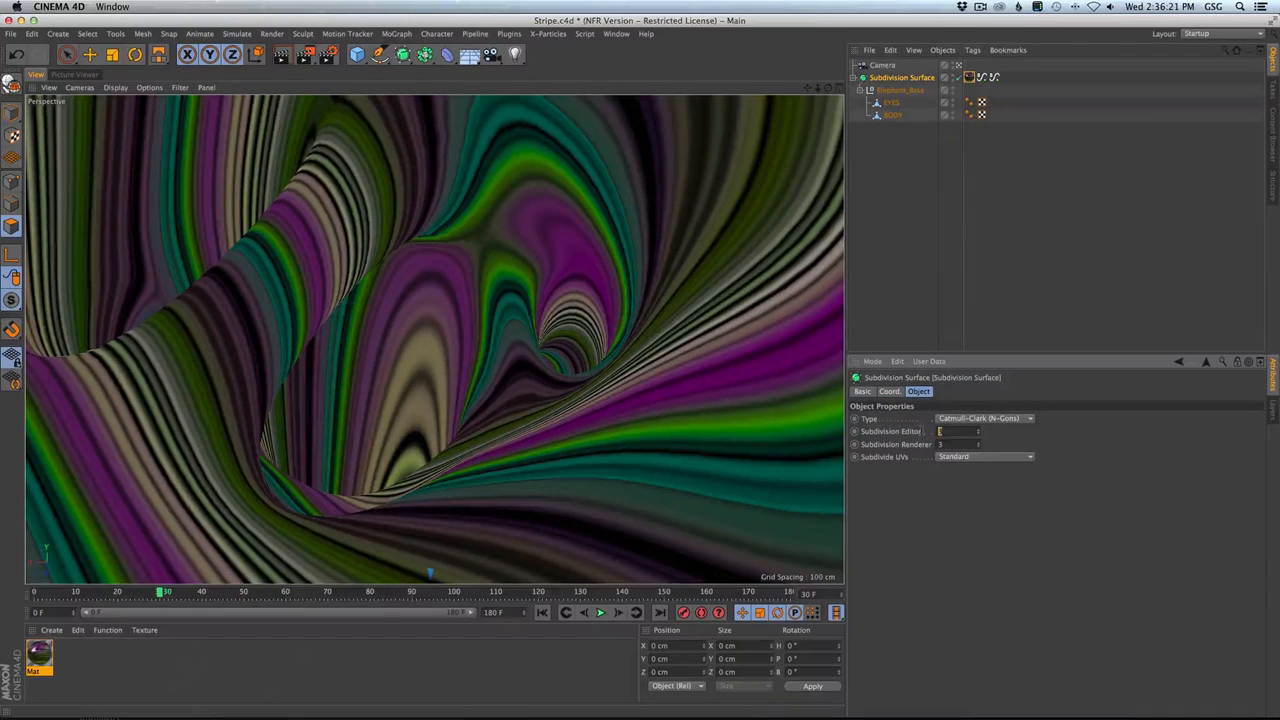
{"action": "left_click", "coordinate": [305, 54]}
{"action": "left_click", "coordinate": [734, 244]}
{"action": "left_click", "coordinate": [736, 246]}
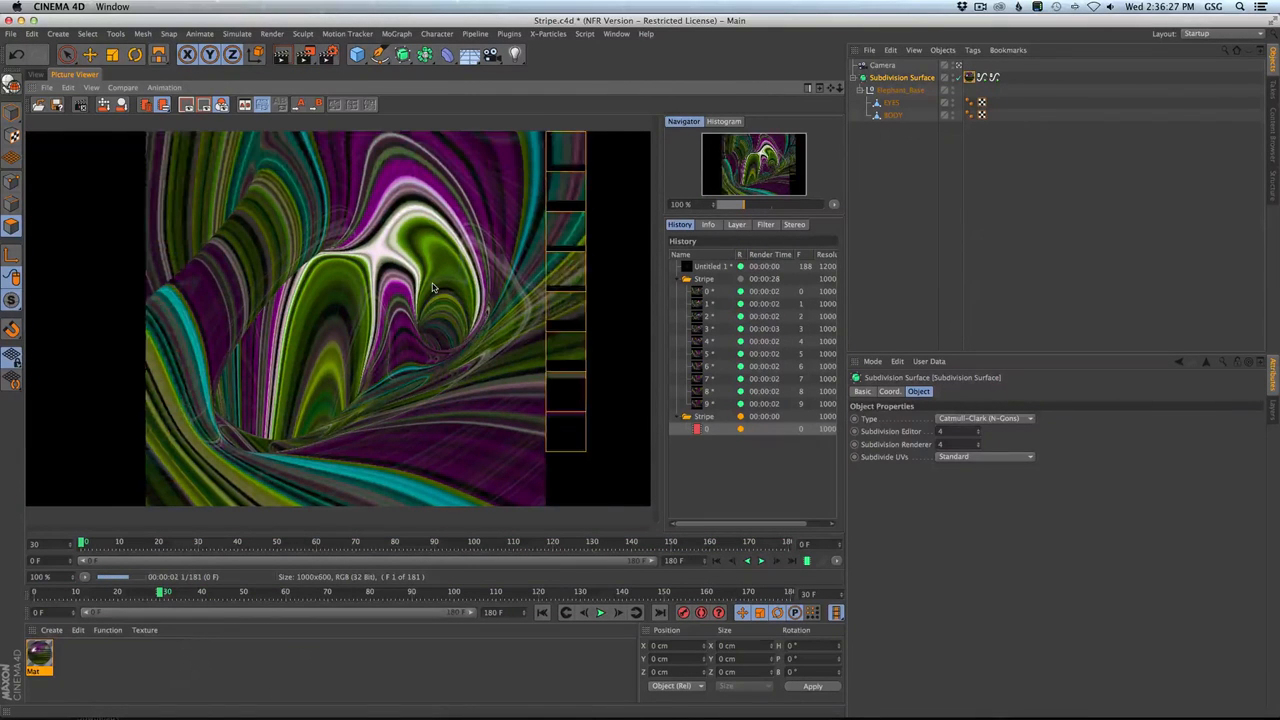
Compare frame 2 of the previous render with frame 2 of the new render.
{"action": "left_click", "coordinate": [712, 317]}
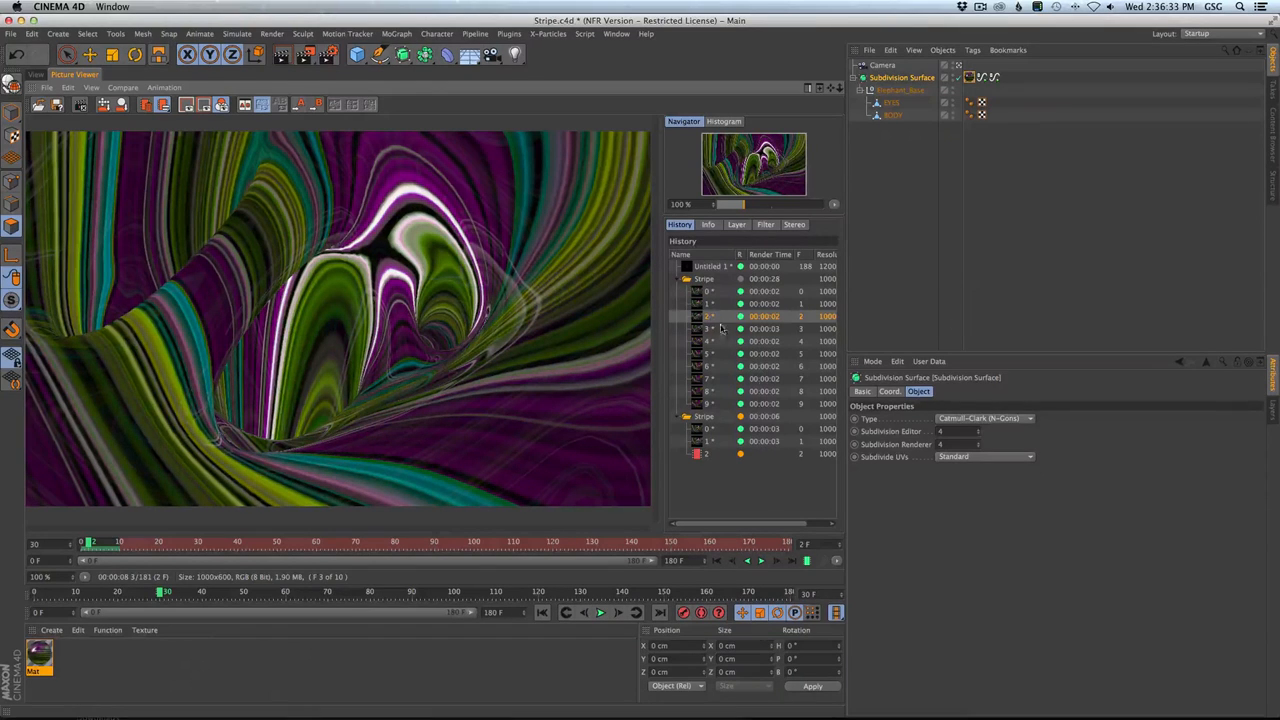
{"action": "left_click", "coordinate": [707, 455]}
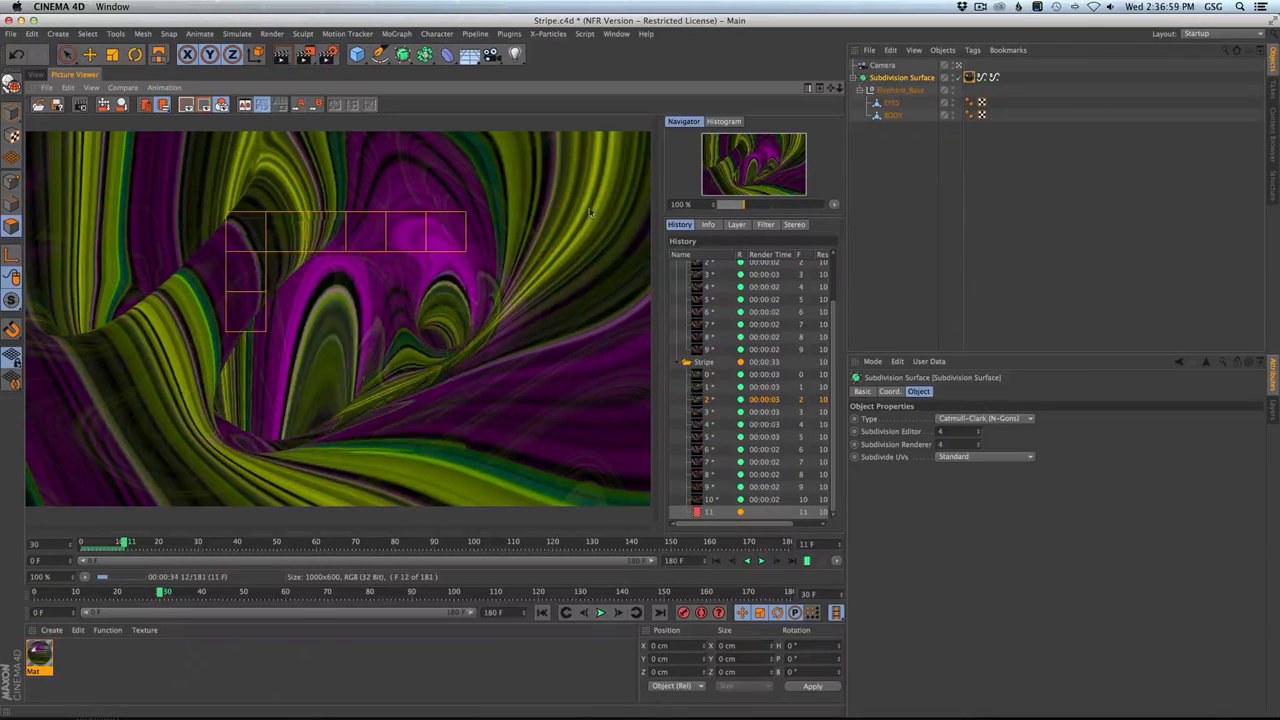
Open the Mat material for editing beside the viewport and enable its Displacement channel.
{"action": "left_click", "coordinate": [40, 655]}
{"action": "double_click", "coordinate": [40, 655]}
{"action": "left_click_drag", "start_coordinate": [231, 89], "coordinate": [740, 122]}
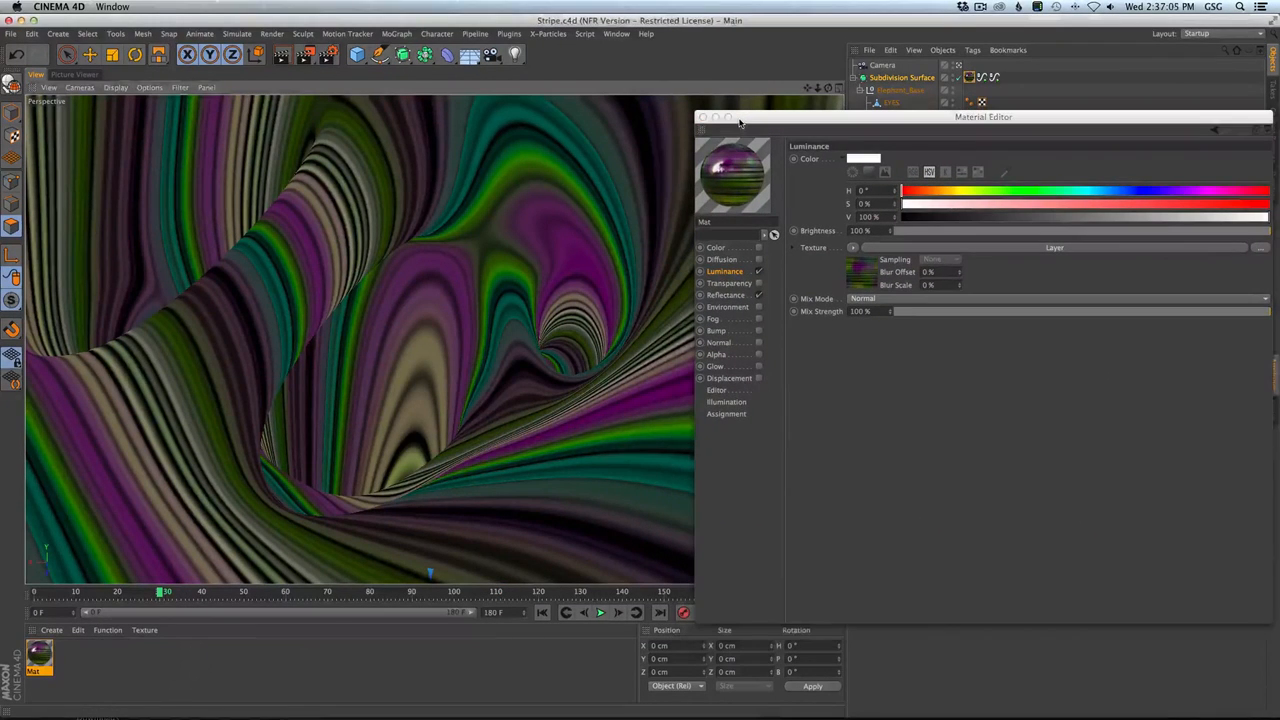
{"action": "left_click", "coordinate": [759, 378]}
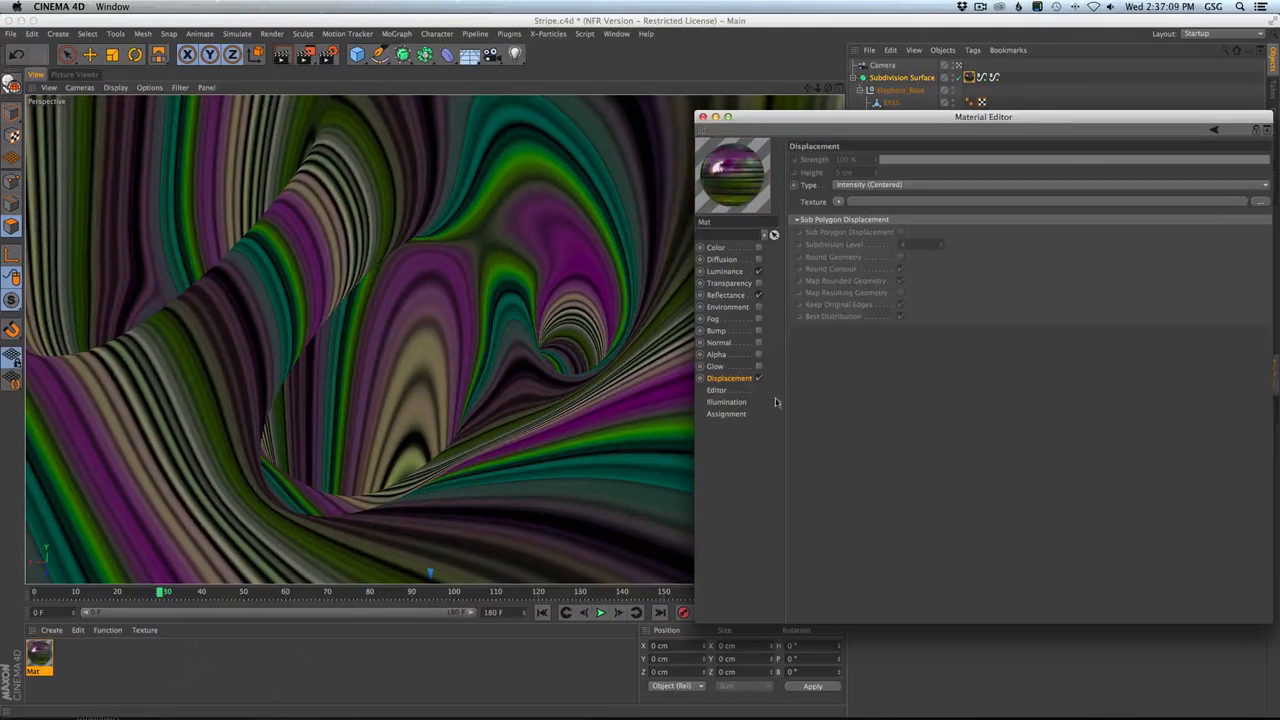
Load a Noise shader into the material's displacement texture and set the noise space to World.
{"action": "left_click", "coordinate": [840, 202]}
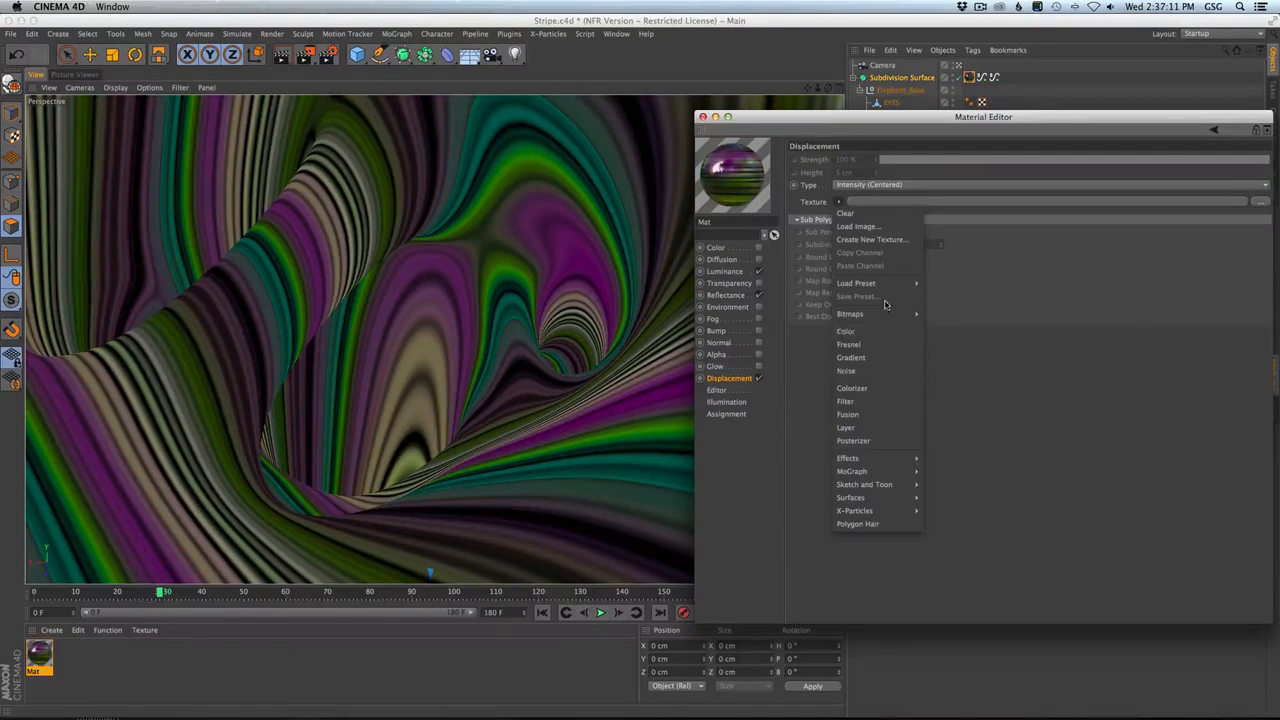
{"action": "left_click", "coordinate": [855, 372]}
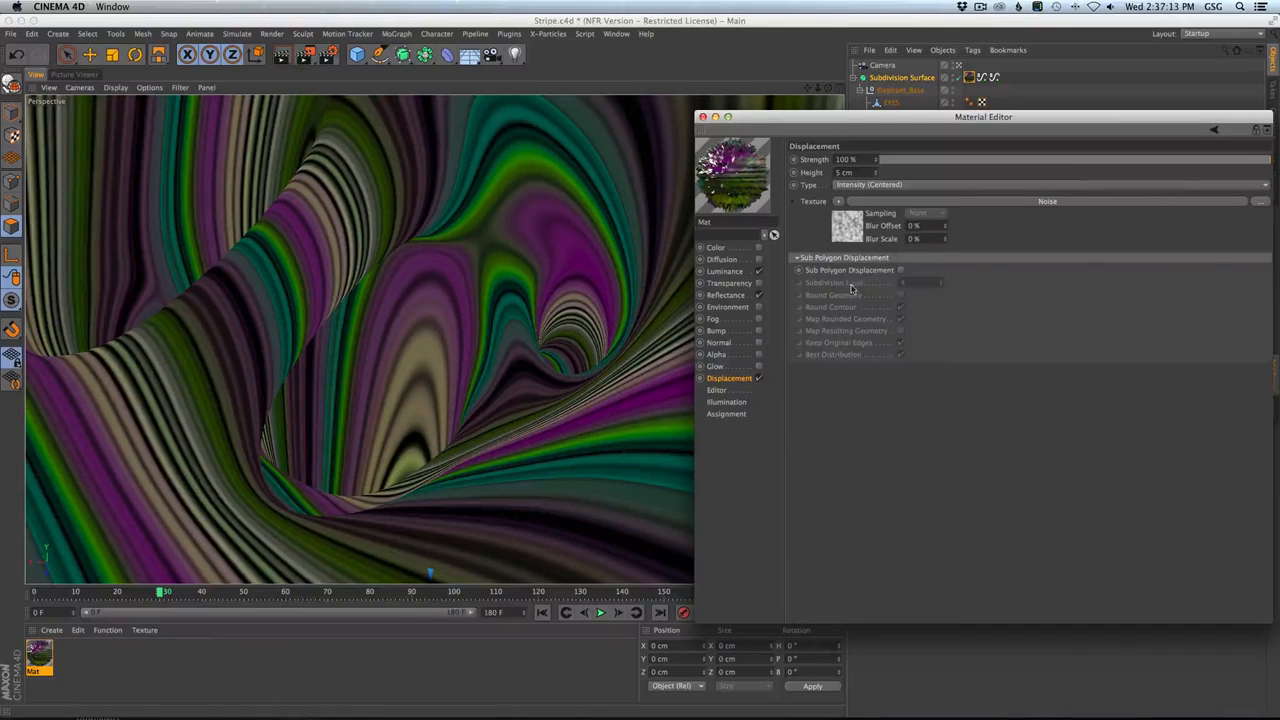
{"action": "left_click", "coordinate": [845, 228]}
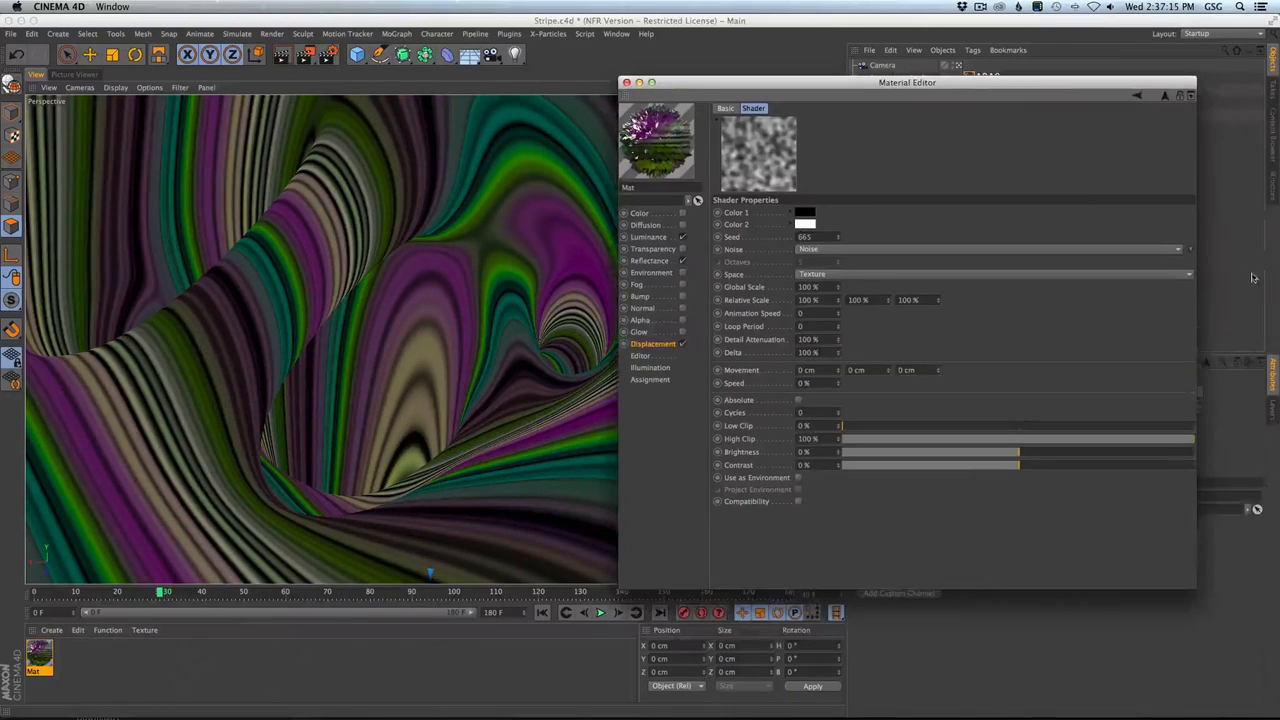
{"action": "left_click", "coordinate": [1165, 276]}
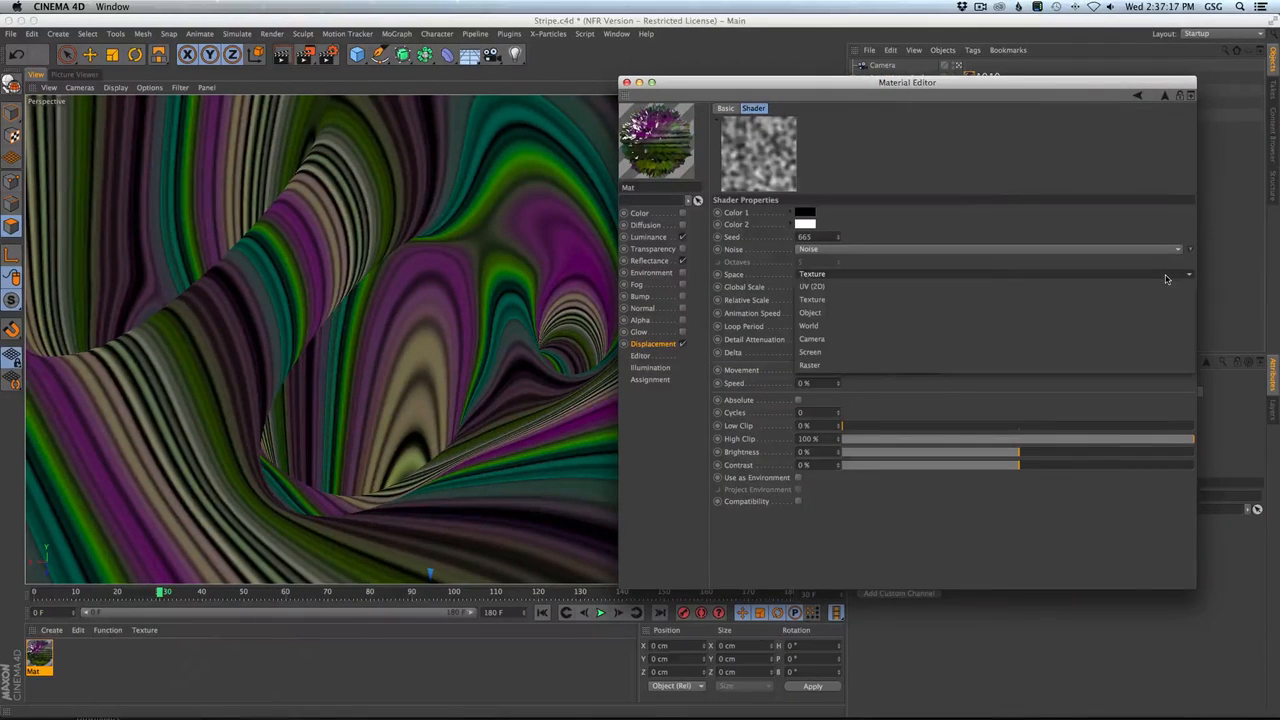
{"action": "left_click", "coordinate": [895, 325]}
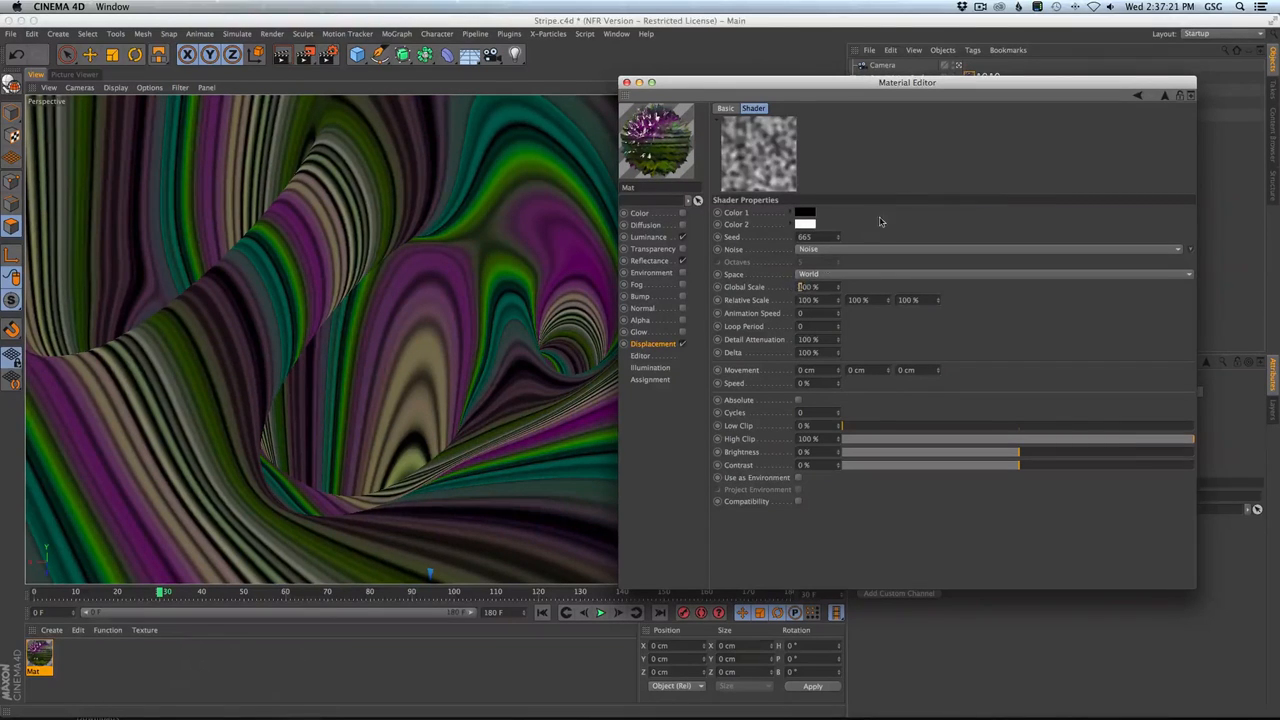
Set the displacement noise's global scale to 200% and preview the render in the viewport.
{"action": "type", "text": "2"}
{"action": "key", "text": "Return"}
{"action": "key", "text": "super+r"}
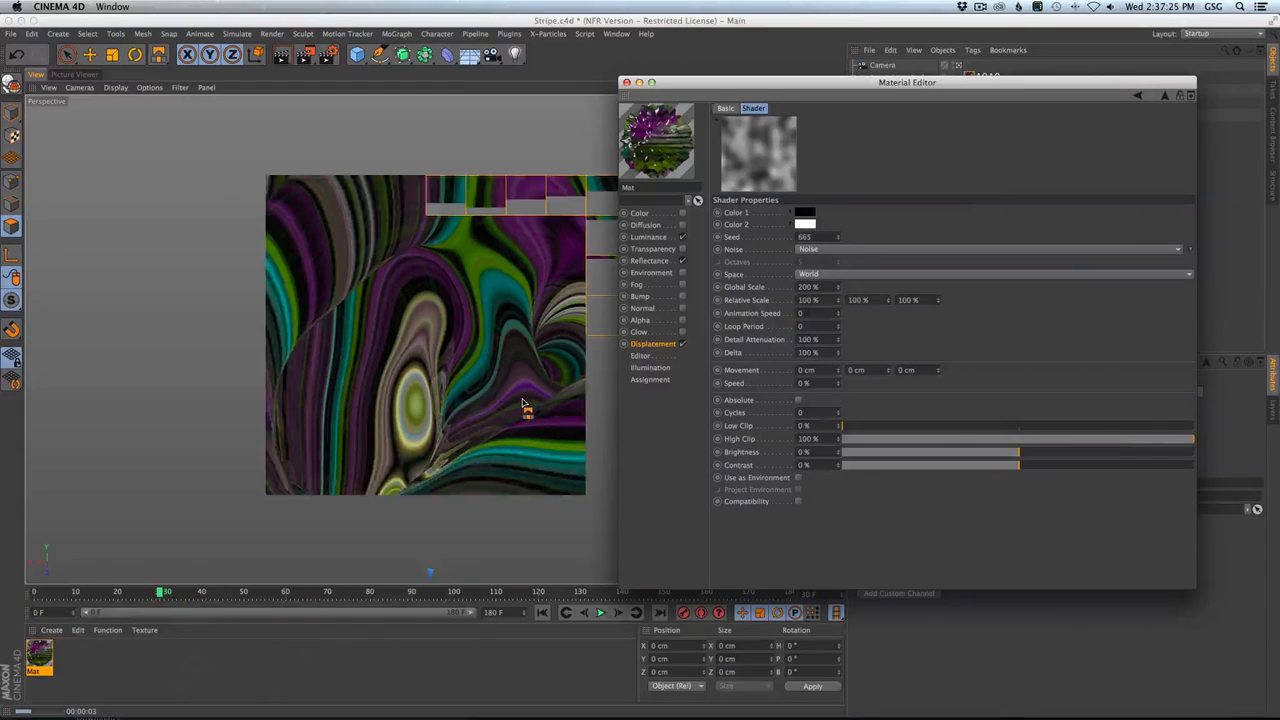
{"action": "left_click_drag", "start_coordinate": [729, 89], "coordinate": [932, 238]}
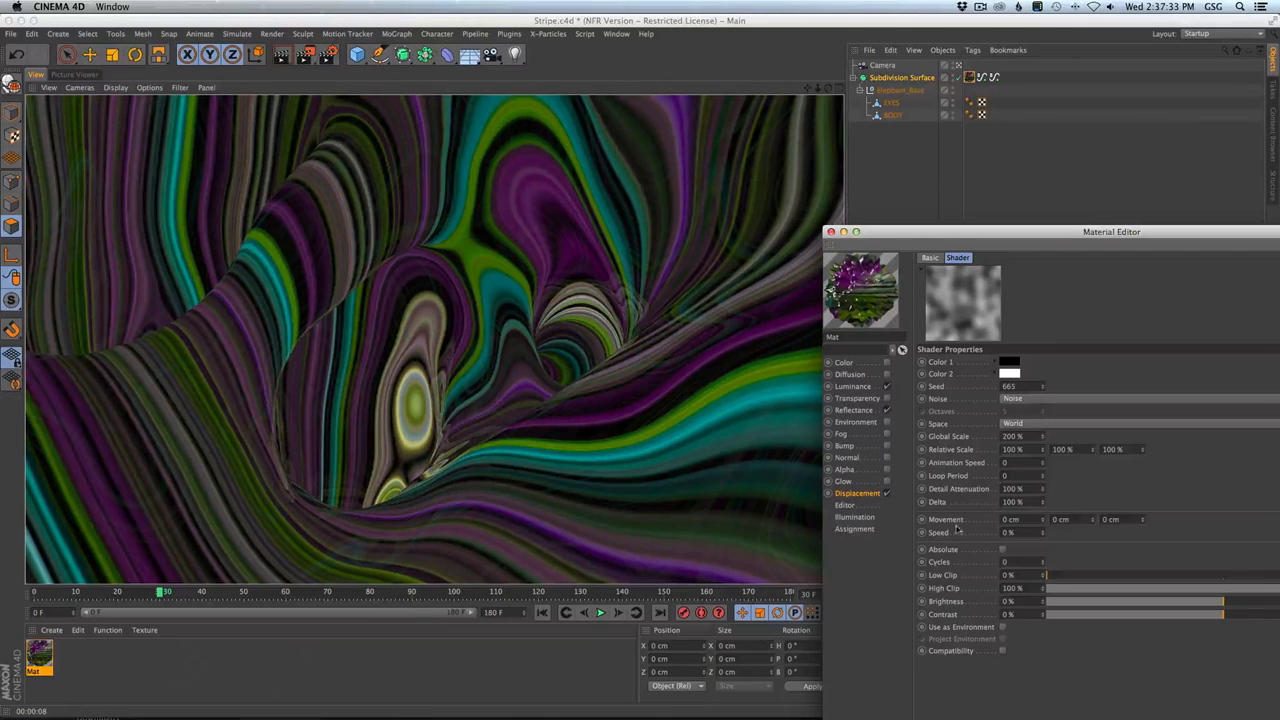
Set the displacement noise's global scale to 100% and preview the render in the viewport.
{"action": "left_click_drag", "start_coordinate": [953, 238], "coordinate": [777, 92]}
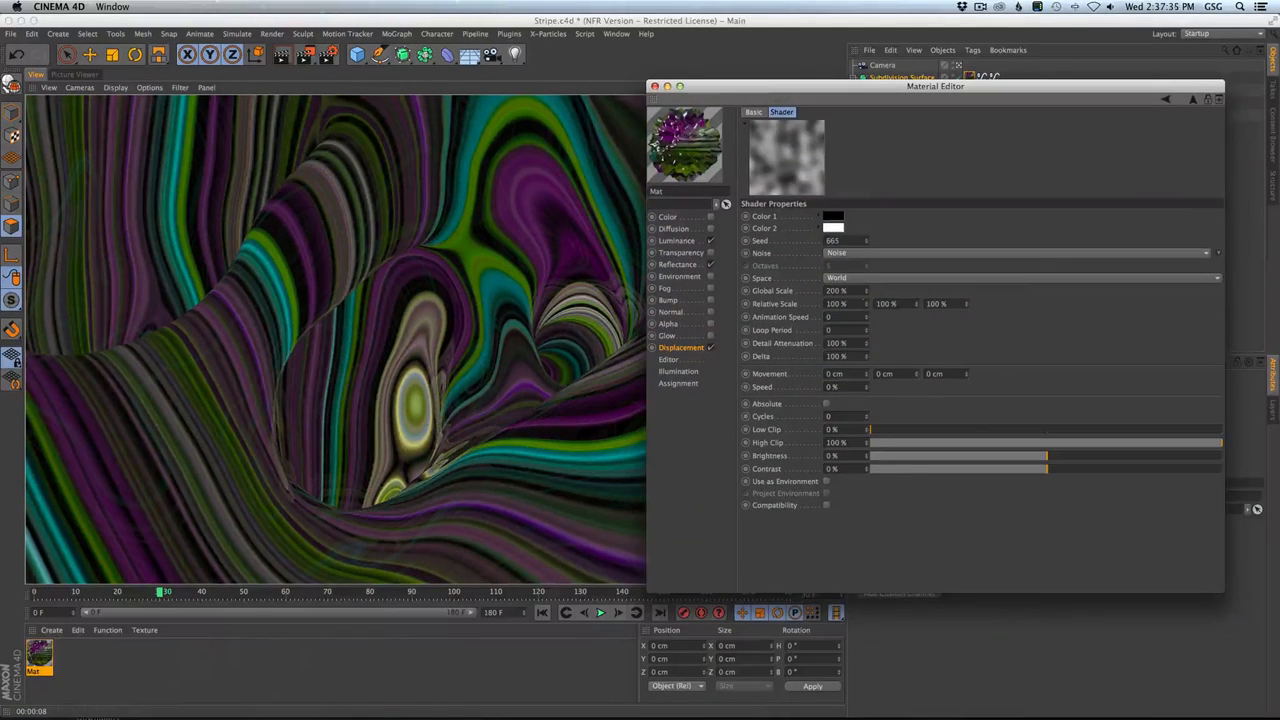
{"action": "type", "text": "1"}
{"action": "key", "text": "Return"}
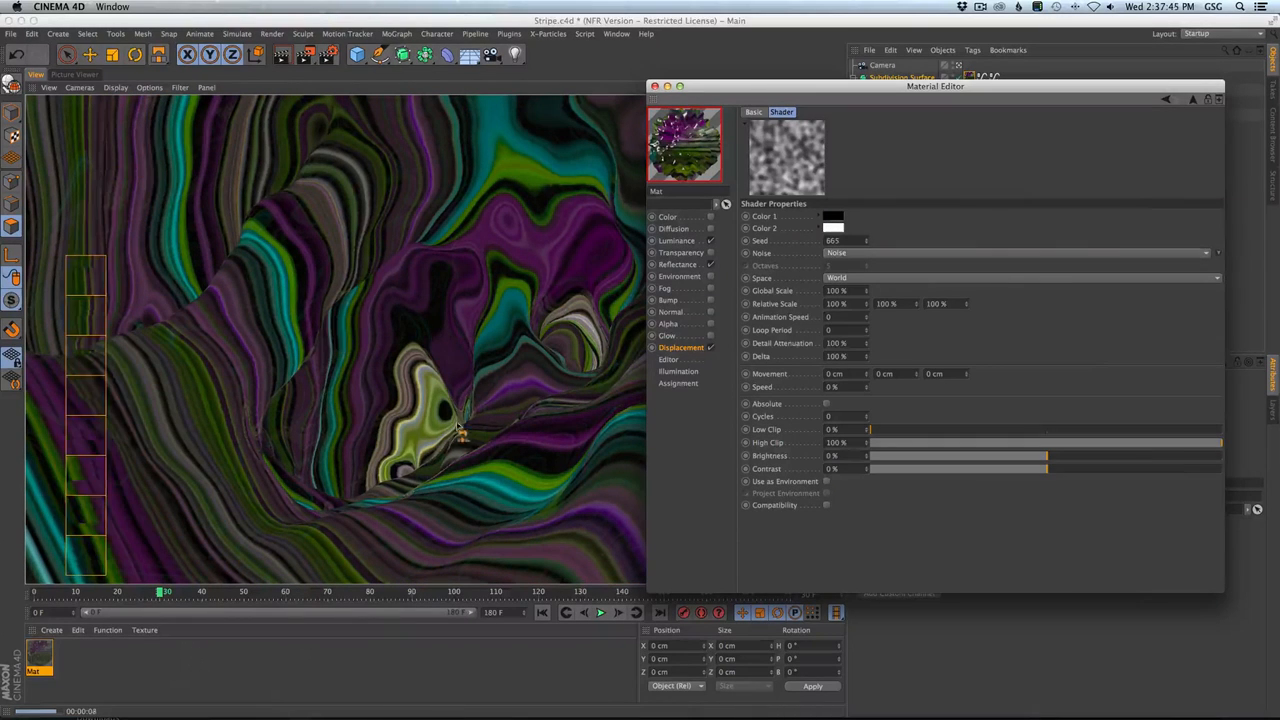
{"action": "left_click_drag", "start_coordinate": [777, 82], "coordinate": [949, 496]}
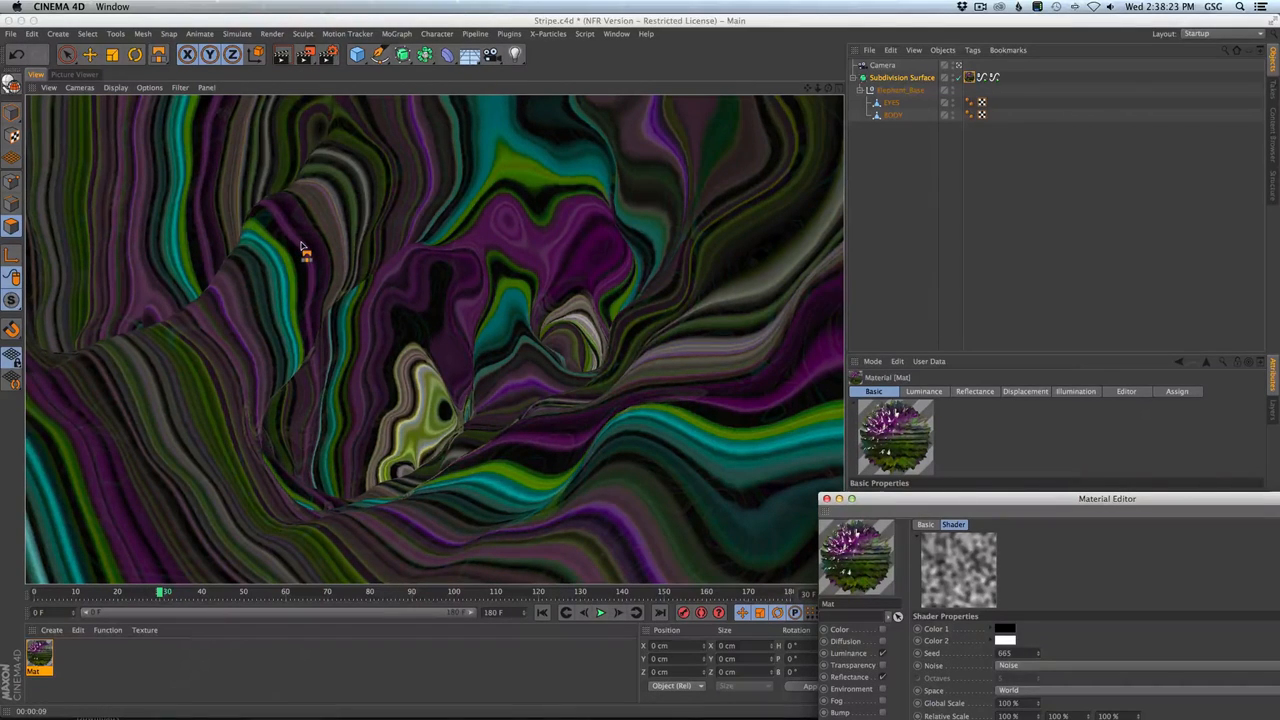
Save the project and change the displacement noise type to Naki, previewing it in the viewport.
{"action": "key", "text": "super+s"}
{"action": "left_click_drag", "start_coordinate": [960, 502], "coordinate": [870, 211]}
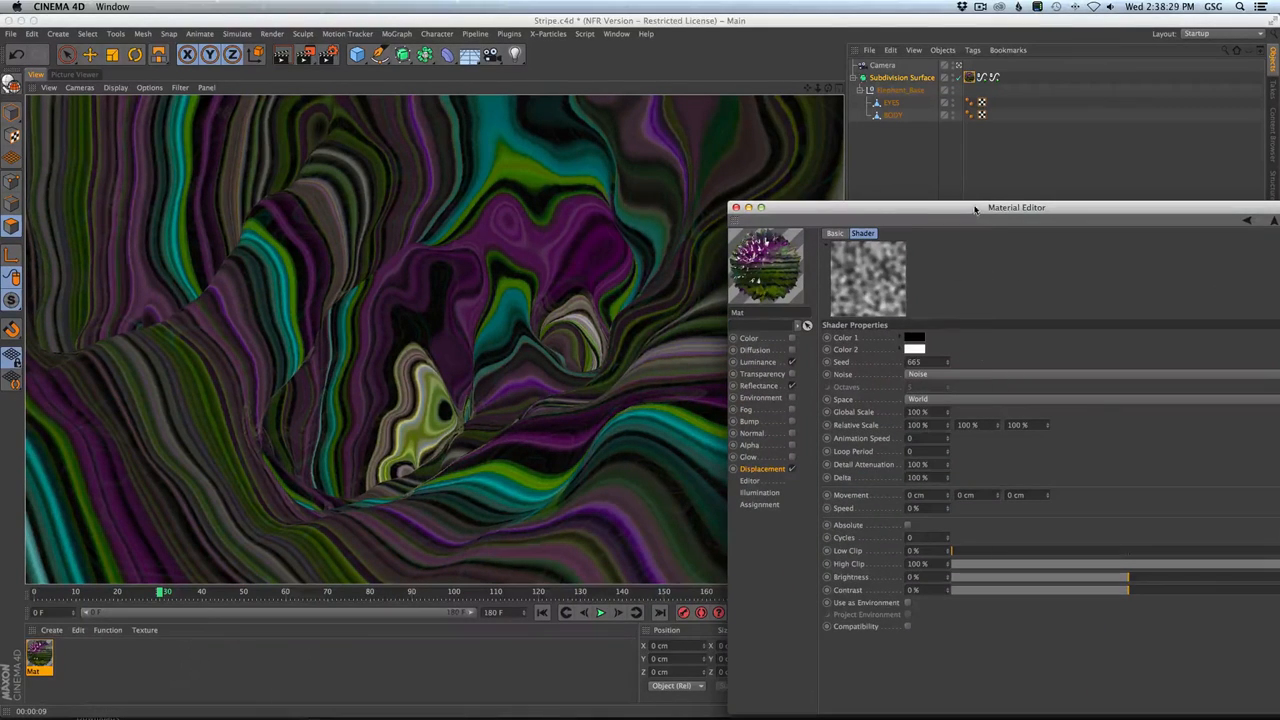
{"action": "left_click_drag", "start_coordinate": [1003, 208], "coordinate": [800, 128]}
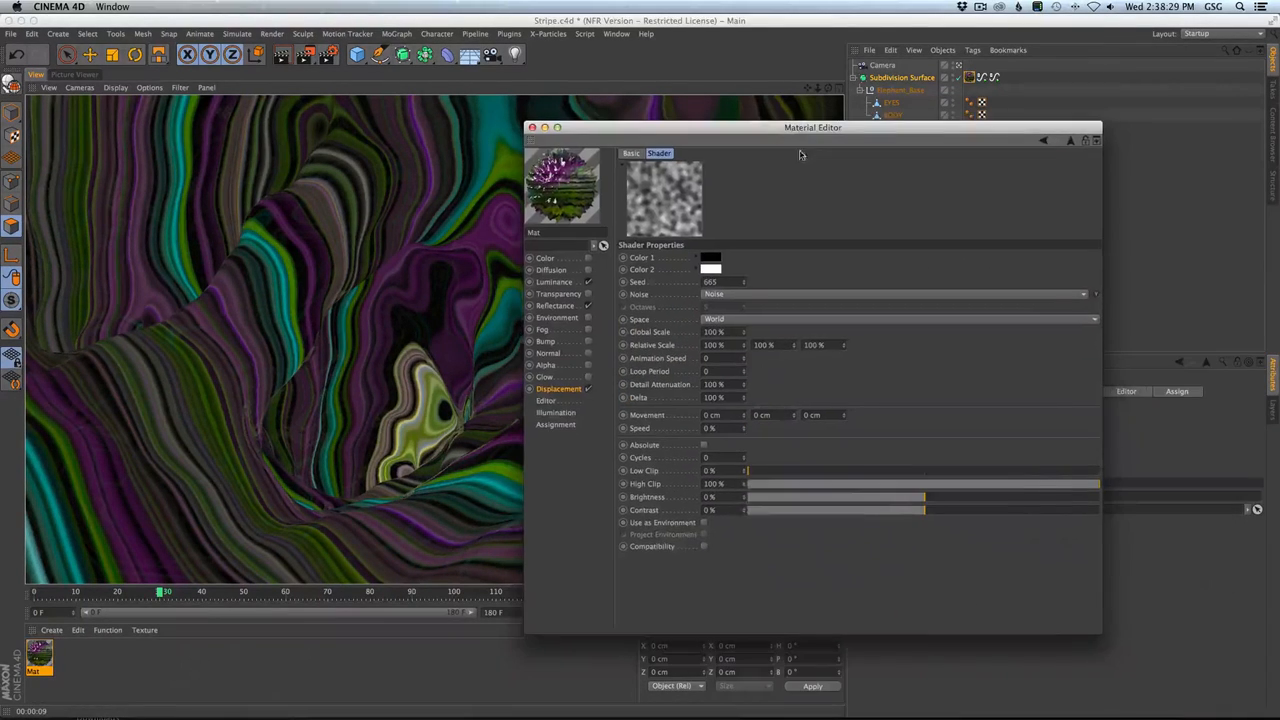
{"action": "left_click", "coordinate": [1095, 295]}
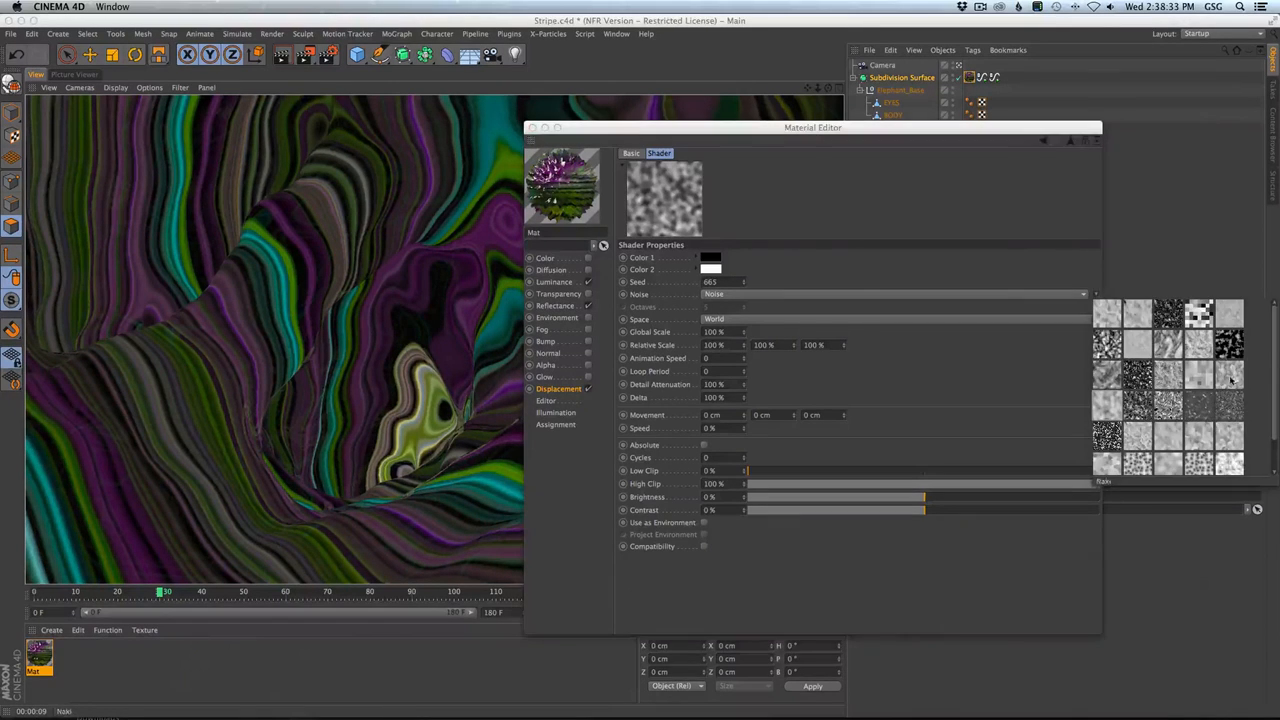
{"action": "left_click", "coordinate": [1229, 377]}
{"action": "left_click_drag", "start_coordinate": [709, 132], "coordinate": [906, 165]}
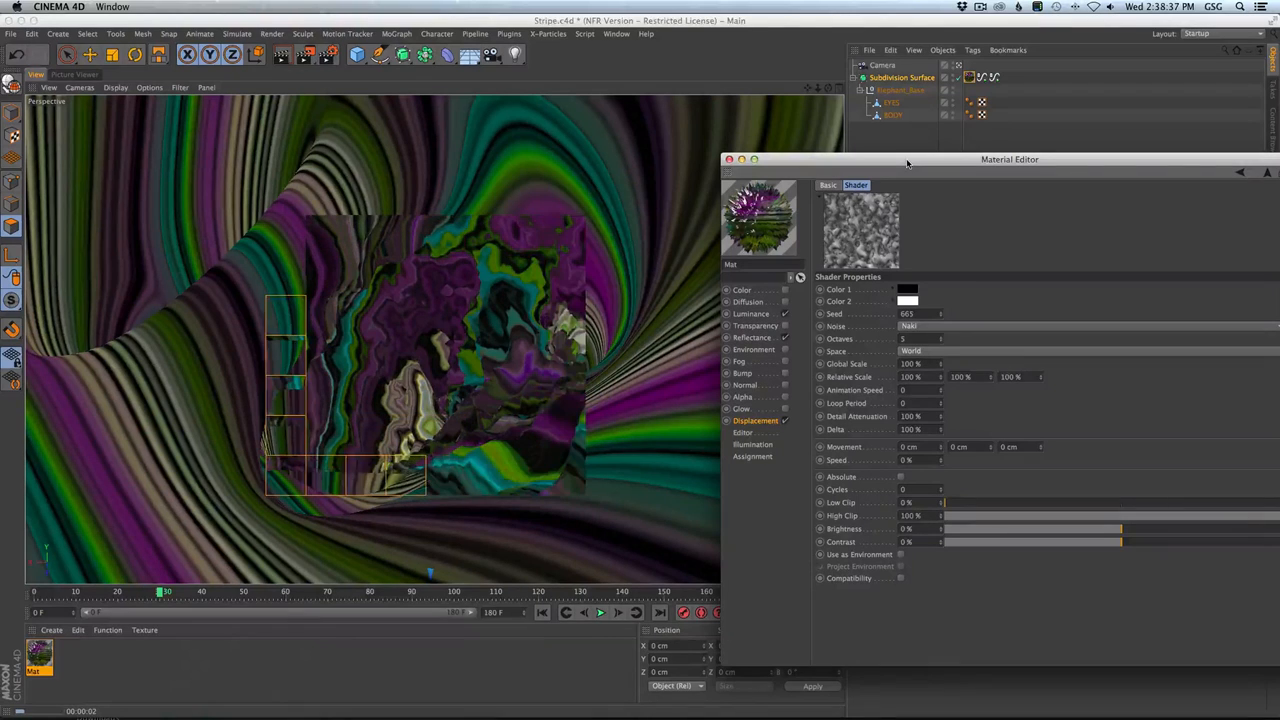
Set the Naki noise's global scale to 200% and preview the render in the viewport again.
{"action": "double_click", "coordinate": [919, 364]}
{"action": "type", "text": "200"}
{"action": "key", "text": "Return"}
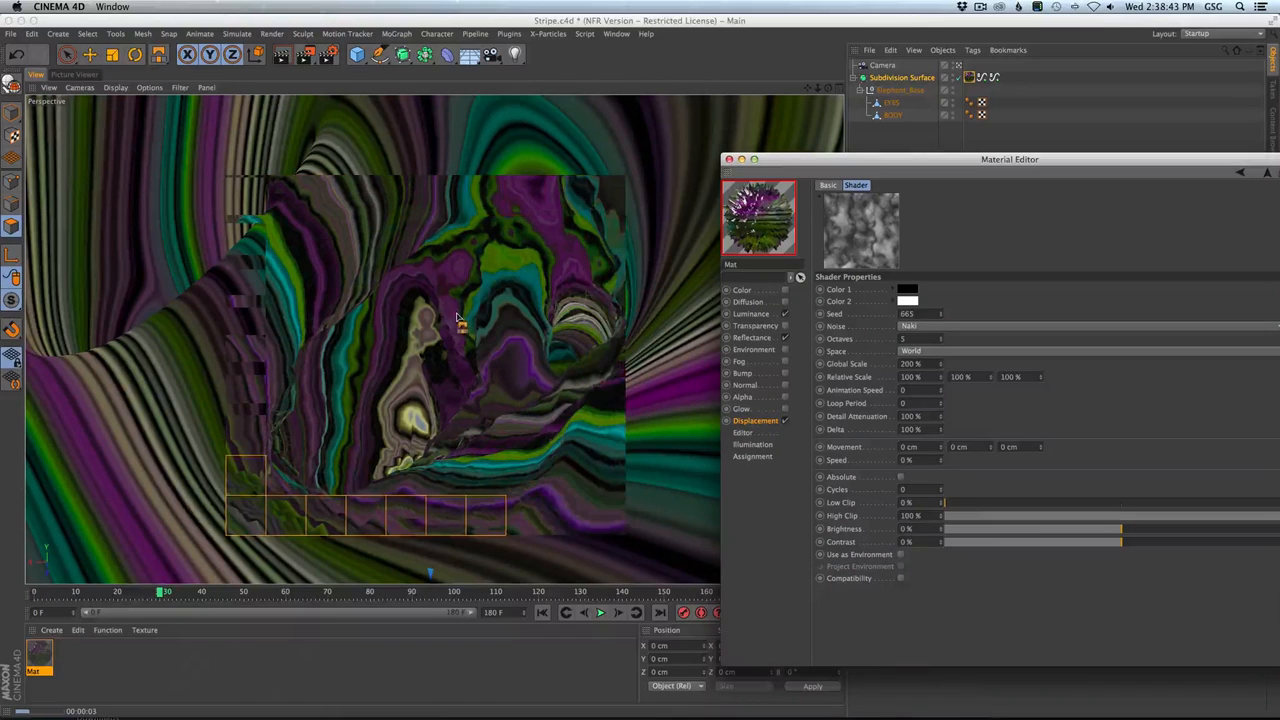
Test sub-polygon displacement with round geometry at subdivision level 2, and switch both options off again.
{"action": "left_click", "coordinate": [757, 421]}
{"action": "left_click", "coordinate": [927, 313]}
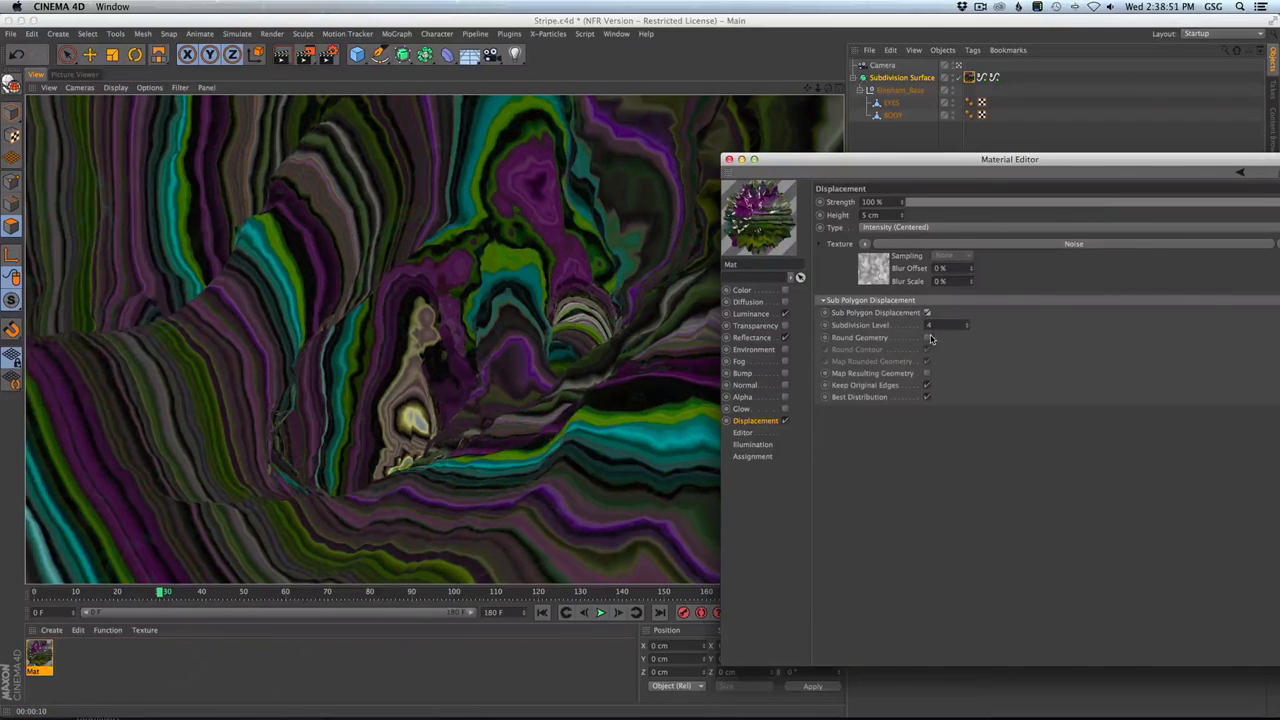
{"action": "left_click", "coordinate": [927, 338]}
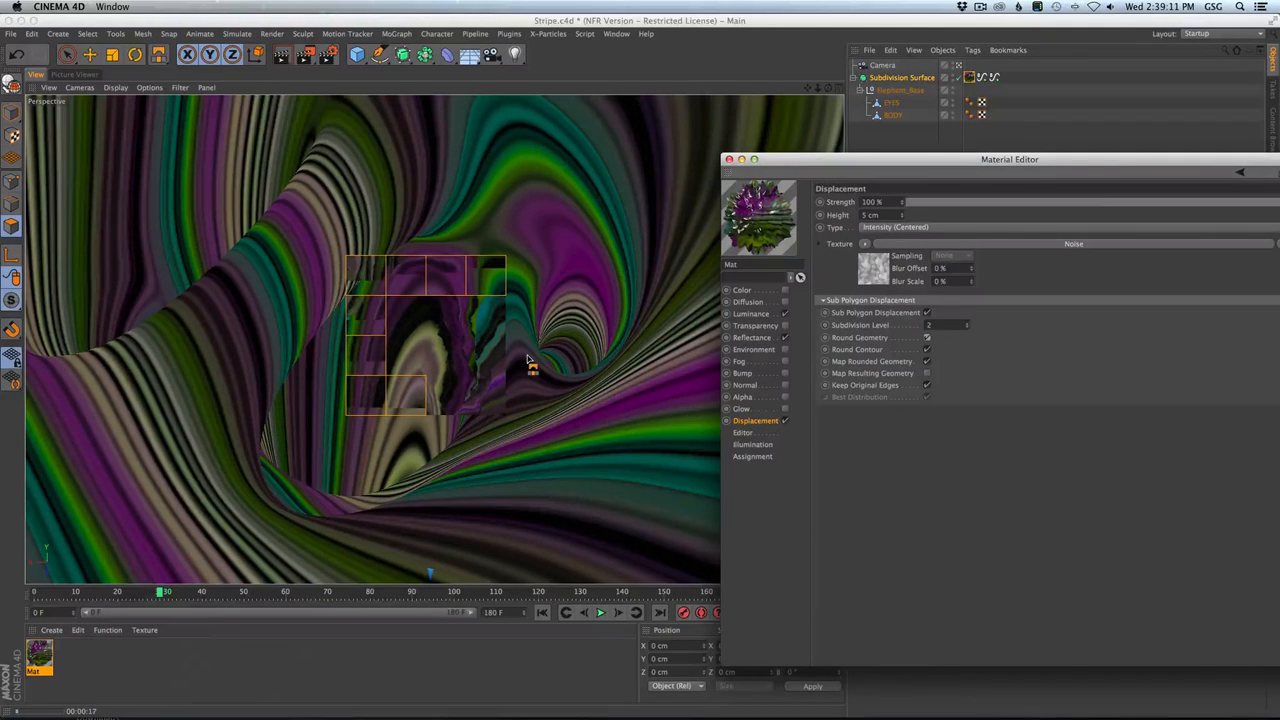
{"action": "left_click", "coordinate": [926, 337]}
{"action": "left_click", "coordinate": [927, 313]}
Change the displacement shader's noise type back to Noise.
{"action": "left_click", "coordinate": [873, 270]}
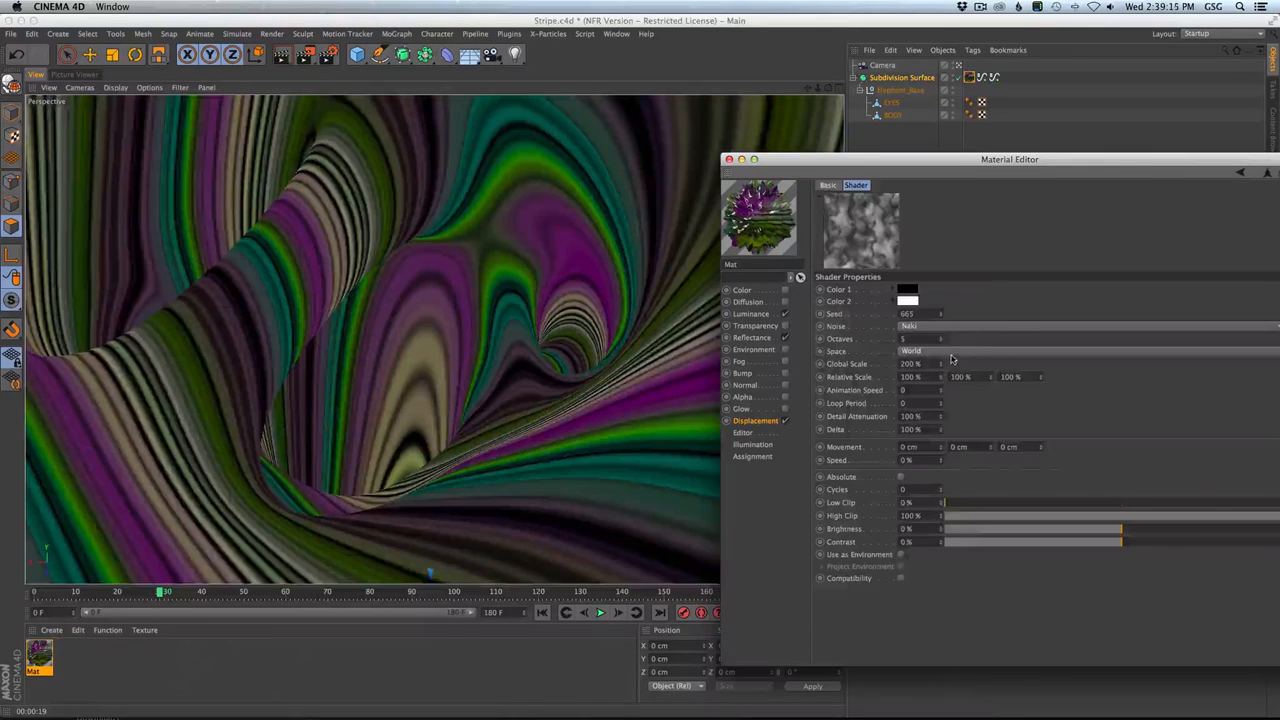
{"action": "left_click", "coordinate": [968, 329]}
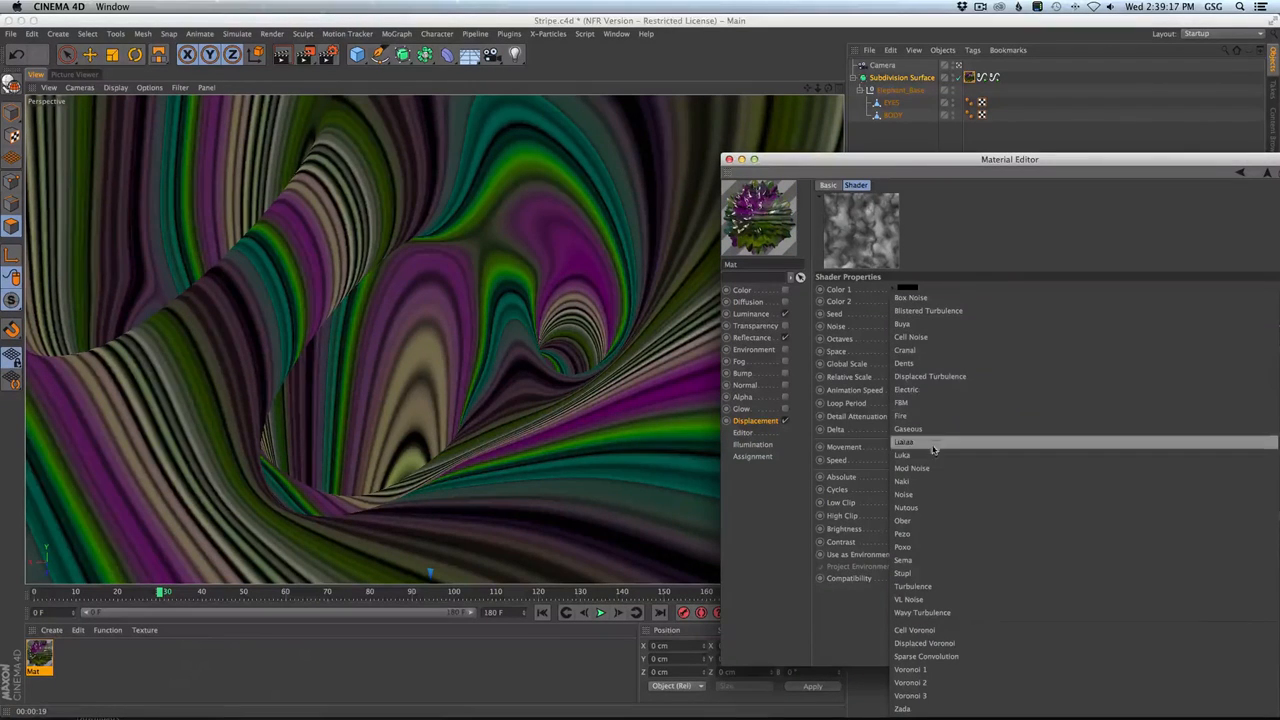
{"action": "left_click", "coordinate": [905, 494]}
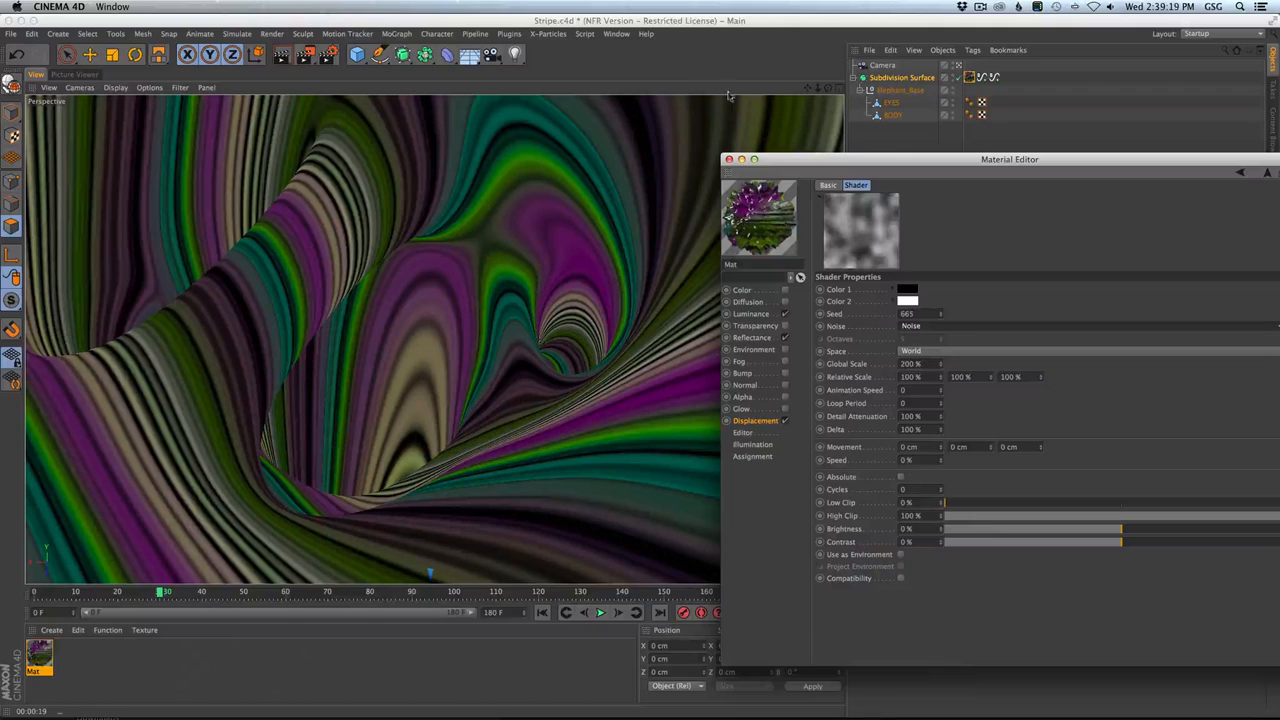
Set the material's displacement height to 10 cm and preview the full frame in the viewport.
{"action": "left_click_drag", "start_coordinate": [854, 152], "coordinate": [757, 212]}
{"action": "left_click", "coordinate": [650, 328]}
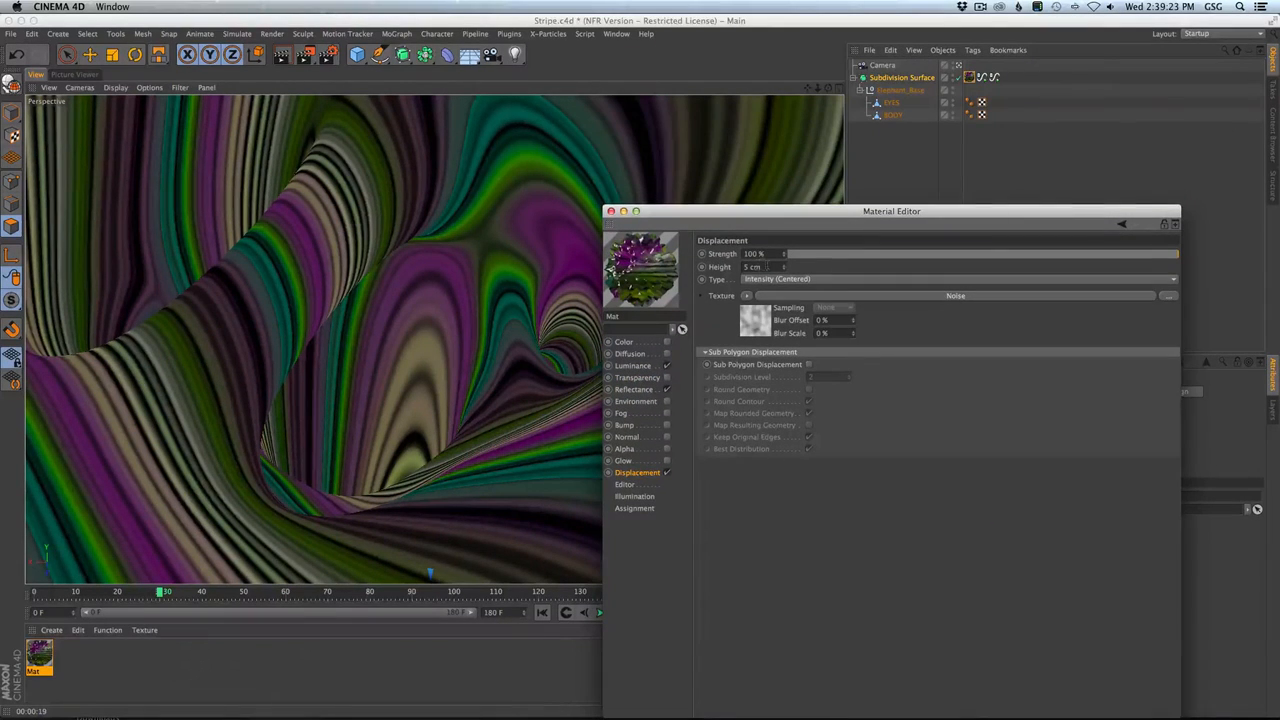
{"action": "type", "text": "10"}
{"action": "key", "text": "Return"}
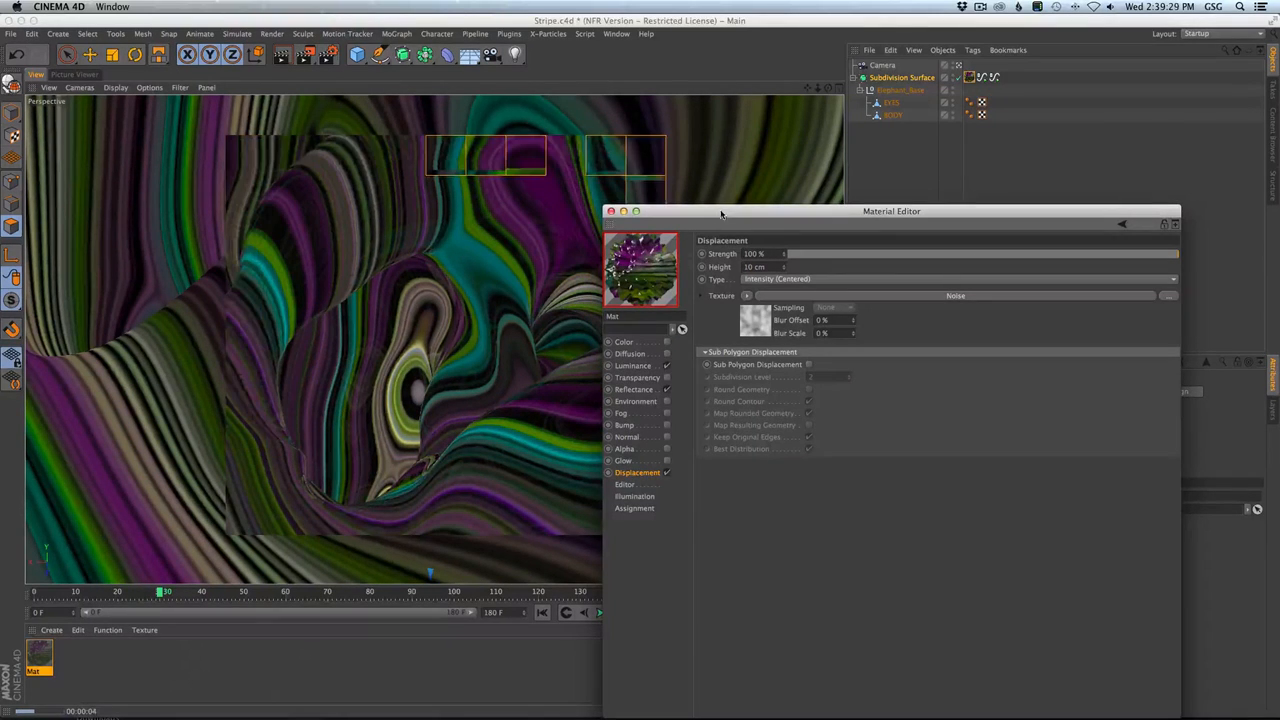
{"action": "left_click_drag", "start_coordinate": [721, 212], "coordinate": [737, 648]}
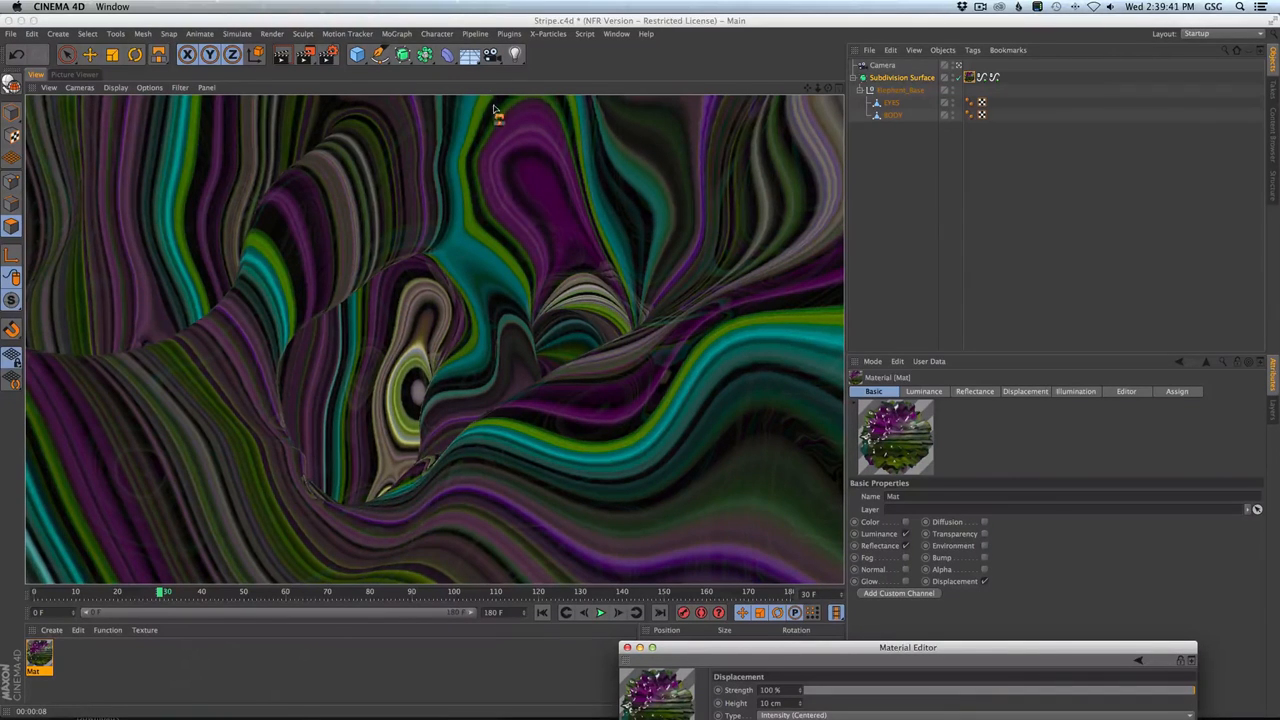
Add a Displacer deformer inside the Subdivision Surface, directly below Elephant_Base, and select it.
{"action": "left_click_drag", "start_coordinate": [446, 54], "coordinate": [515, 207]}
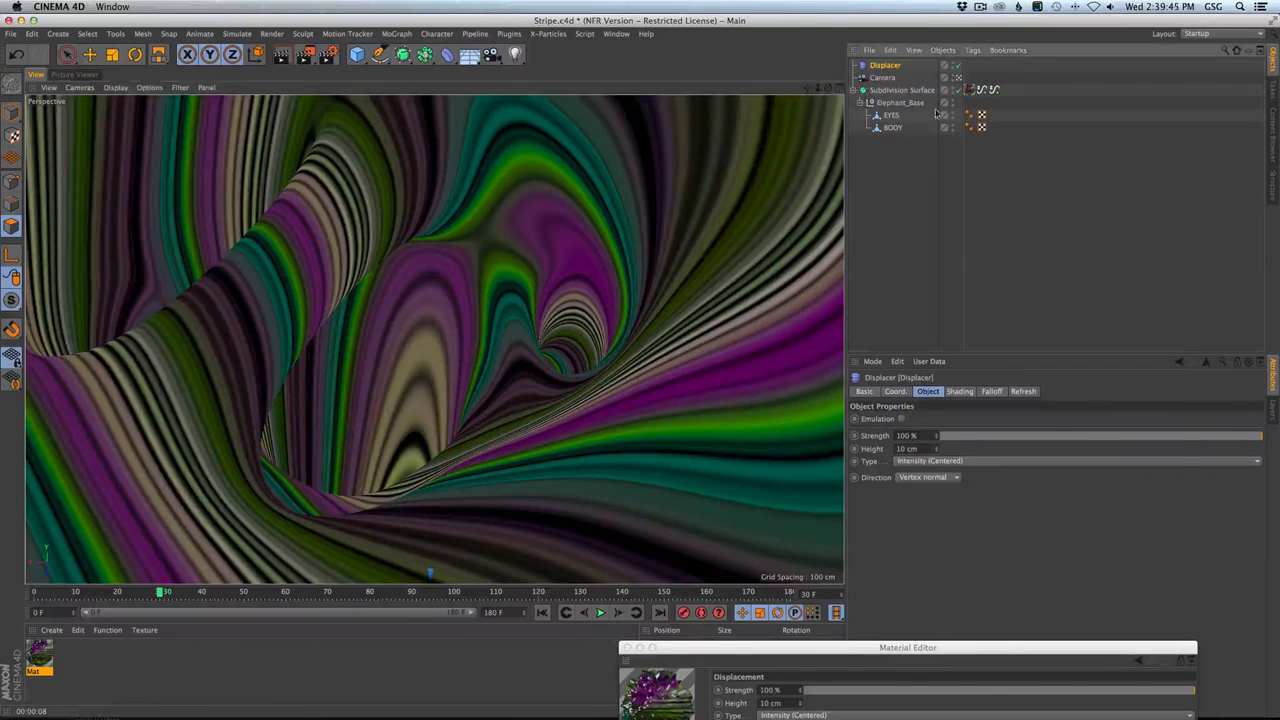
{"action": "left_click_drag", "start_coordinate": [882, 65], "coordinate": [886, 106]}
{"action": "left_click", "coordinate": [884, 91]}
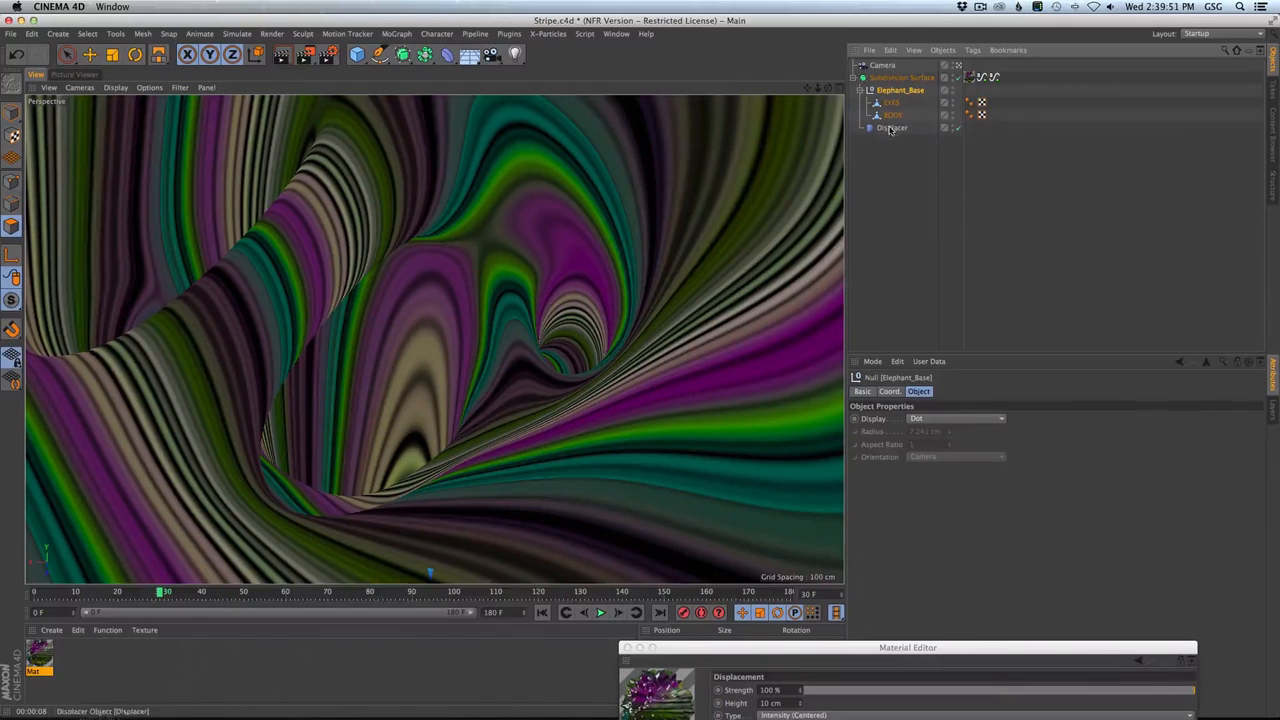
{"action": "left_click", "coordinate": [861, 90]}
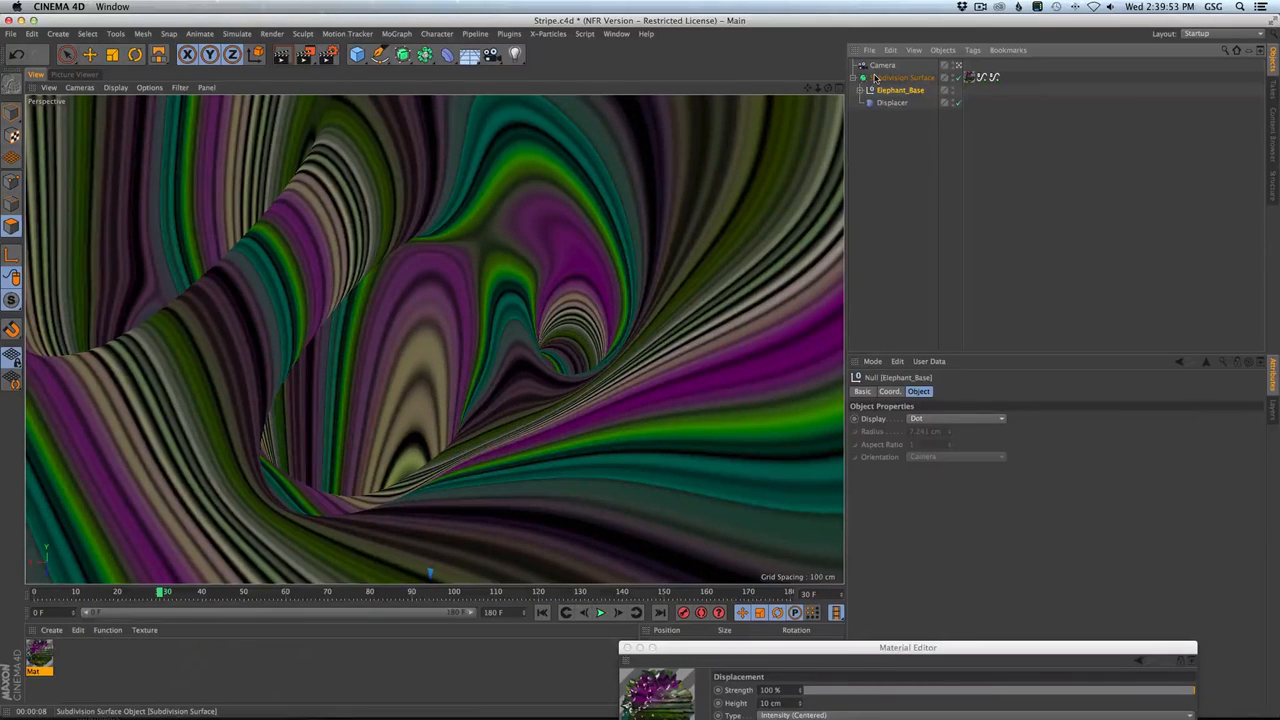
{"action": "left_click", "coordinate": [892, 103]}
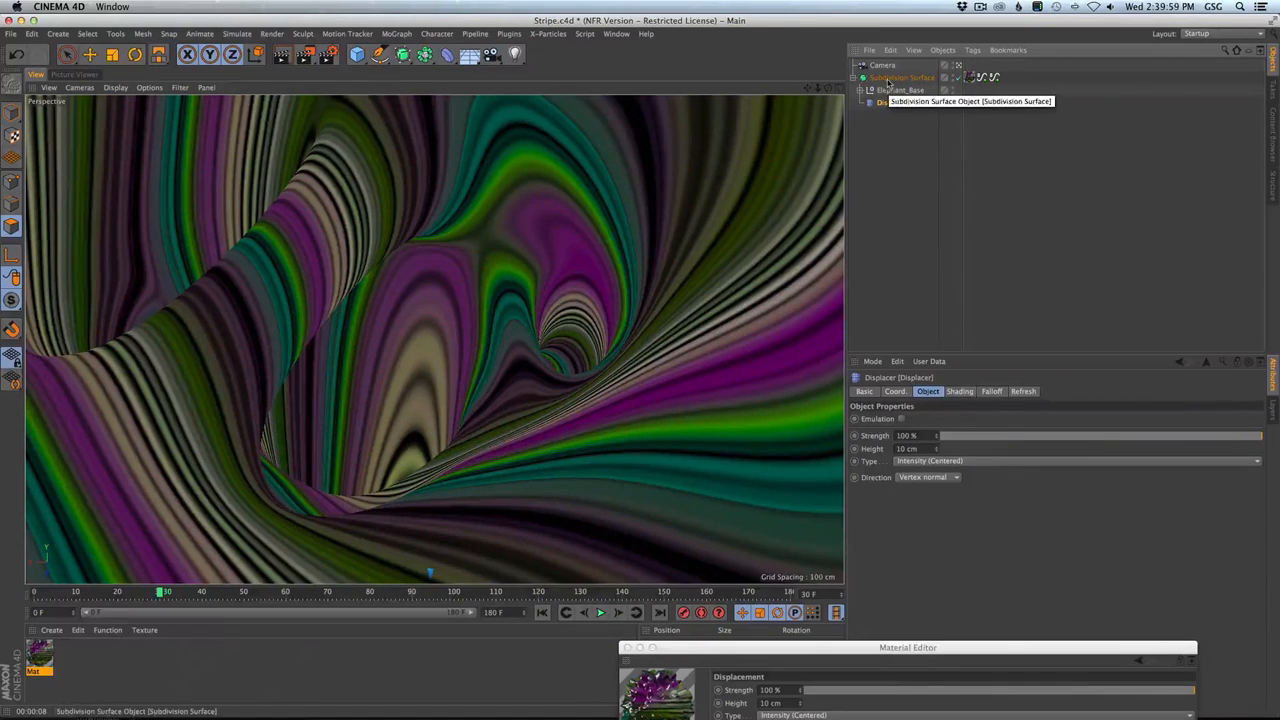
Copy the noise shader from the material's displacement texture and disable the Displacement channel.
{"action": "left_click_drag", "start_coordinate": [874, 648], "coordinate": [682, 192]}
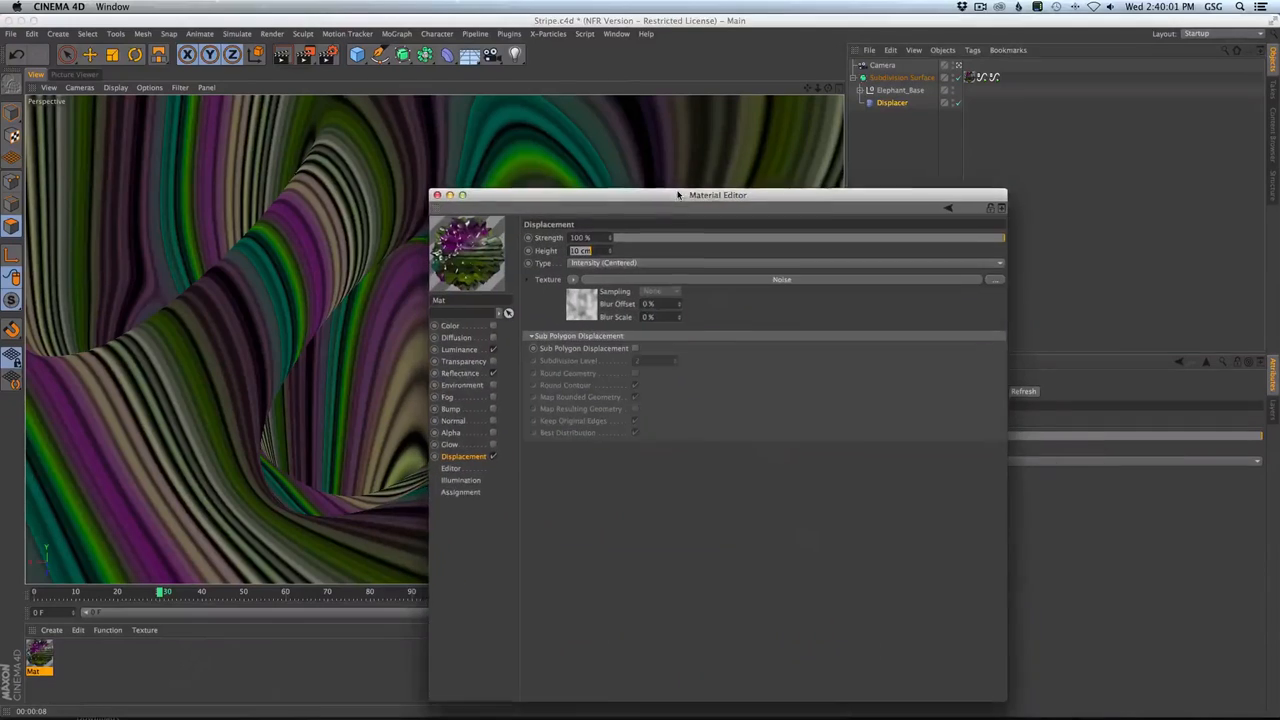
{"action": "left_click", "coordinate": [572, 276]}
{"action": "left_click", "coordinate": [603, 346]}
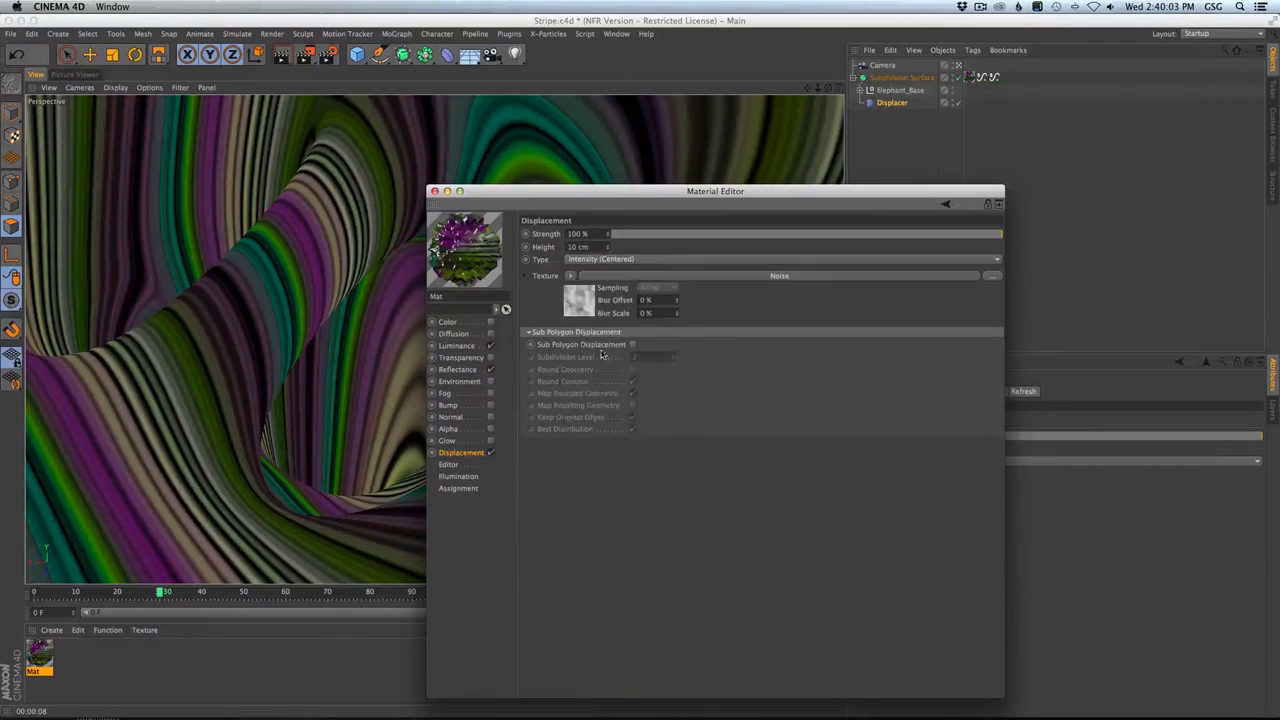
{"action": "left_click", "coordinate": [490, 453]}
{"action": "left_click_drag", "start_coordinate": [655, 192], "coordinate": [445, 565]}
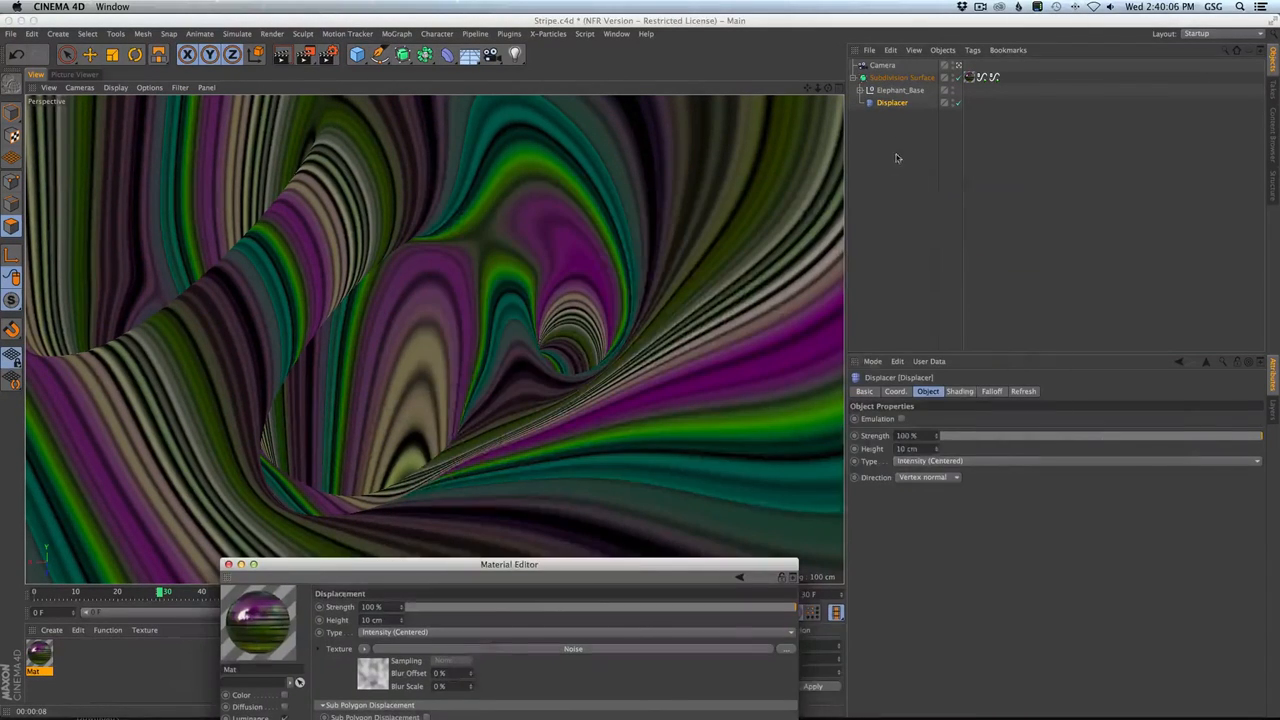
Paste the copied noise into the Displacer as its custom shader and preview the render with the viewport uncovered.
{"action": "left_click", "coordinate": [959, 391]}
{"action": "left_click", "coordinate": [896, 431]}
{"action": "left_click", "coordinate": [915, 160]}
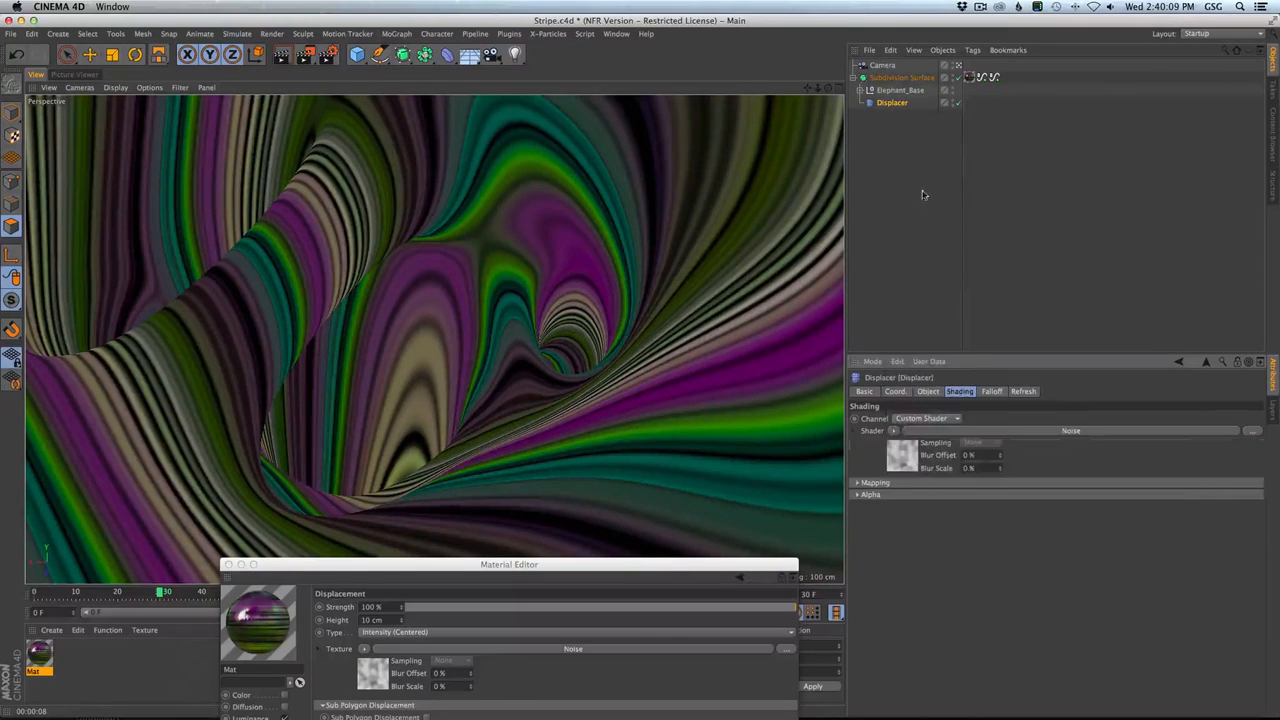
{"action": "left_click", "coordinate": [928, 391]}
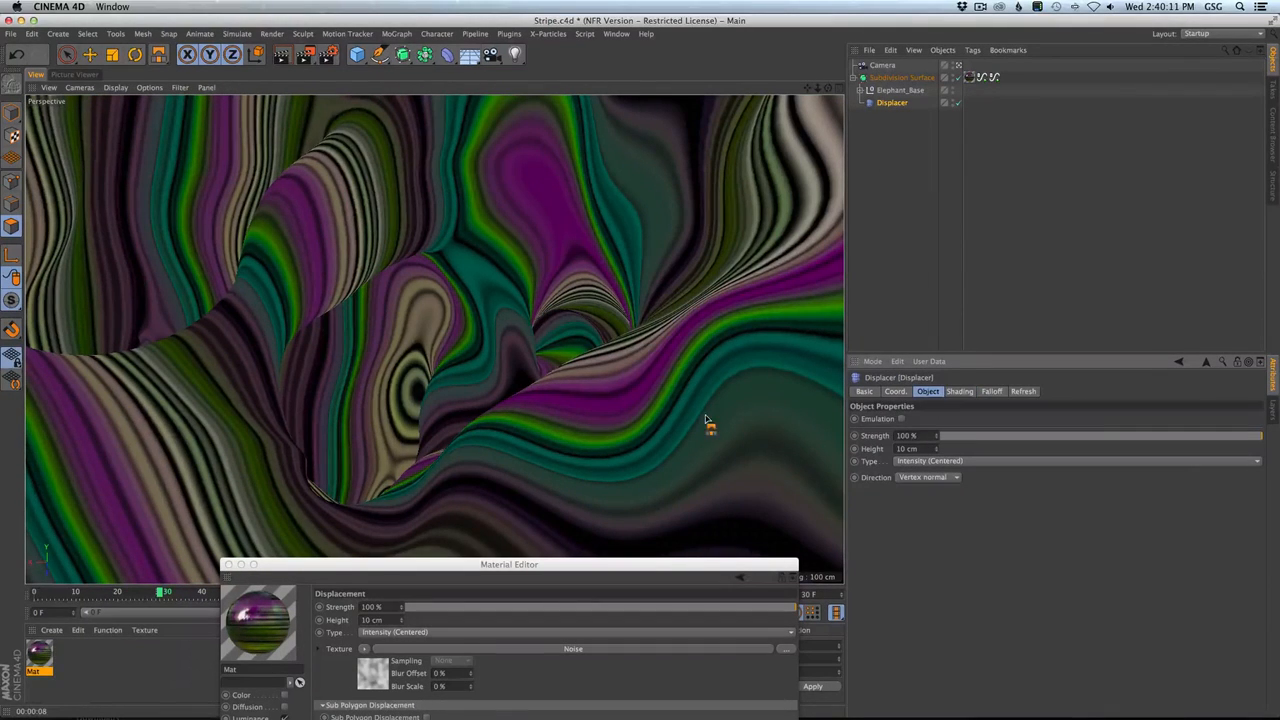
{"action": "left_click_drag", "start_coordinate": [463, 582], "coordinate": [479, 718]}
Play the animation to frame 32, and set the animation speed of the Displacer's noise shader to 2.
{"action": "left_click", "coordinate": [604, 614]}
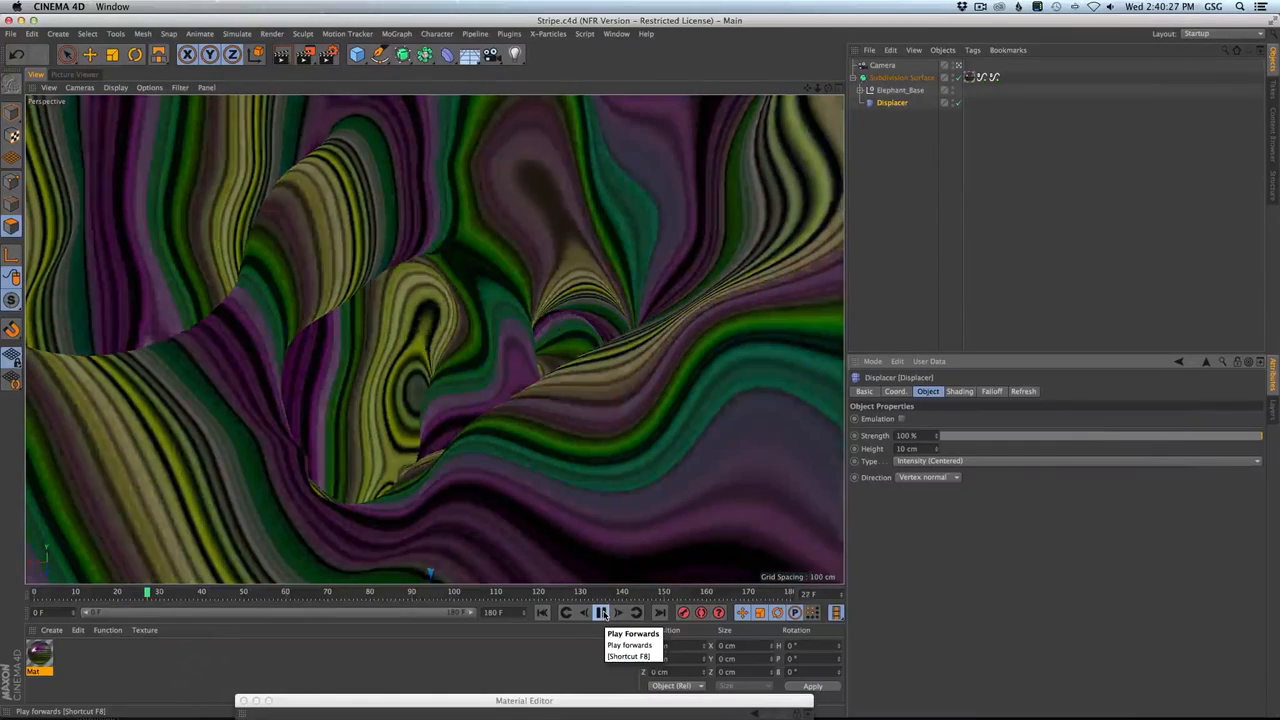
{"action": "key", "text": "F8"}
{"action": "left_click", "coordinate": [959, 391]}
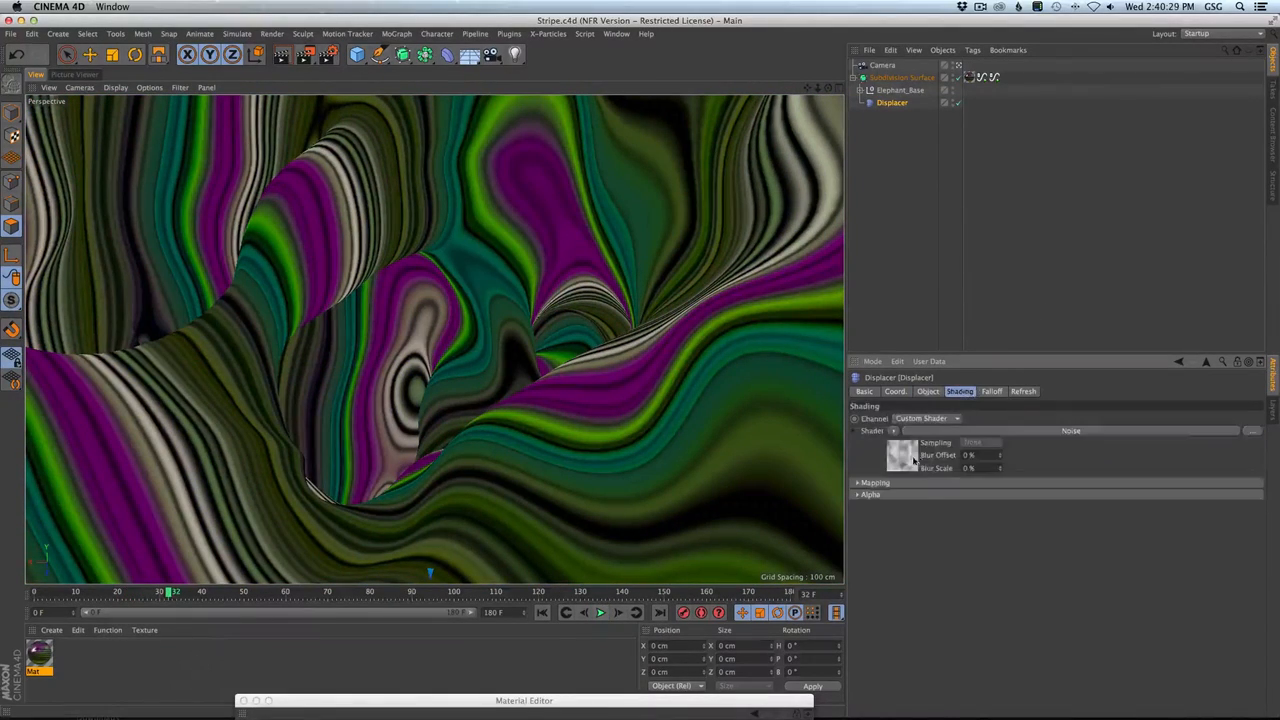
{"action": "left_click", "coordinate": [916, 458]}
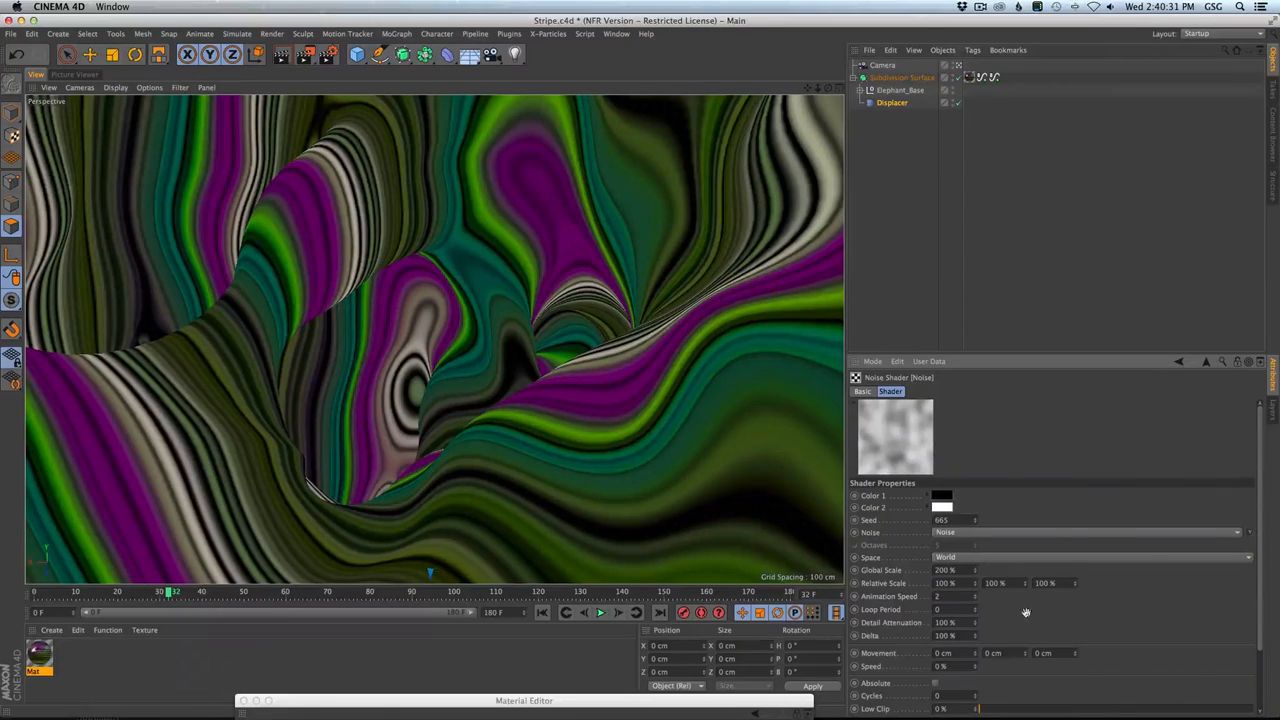
Replay the animation from the start with the Displacer noise's animation speed at 2, stopping at frame 52.
{"action": "type", "text": "2"}
{"action": "key", "text": "Return"}
{"action": "key", "text": "shift+f"}
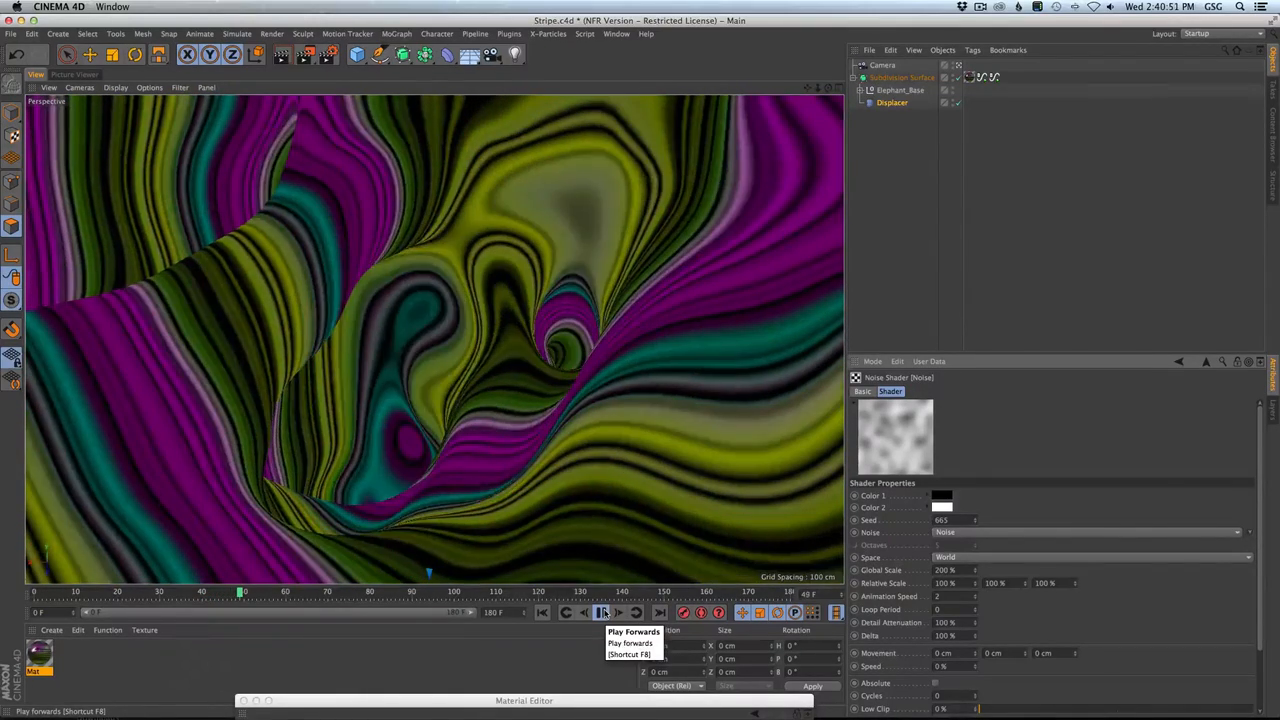
{"action": "left_click", "coordinate": [603, 612]}
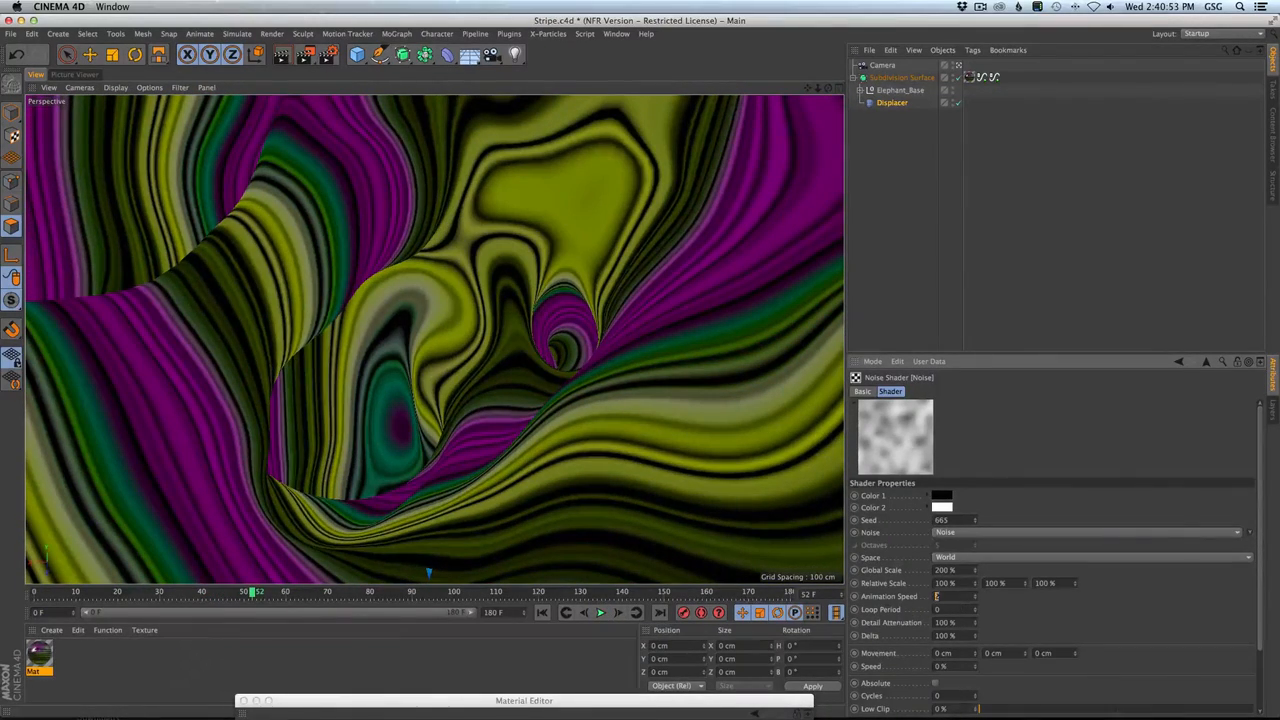
Set the animation speed of the Displacer's noise shader to 0.5.
{"action": "key", "text": "Return"}
{"action": "left_click_drag", "start_coordinate": [943, 597], "coordinate": [909, 588]}
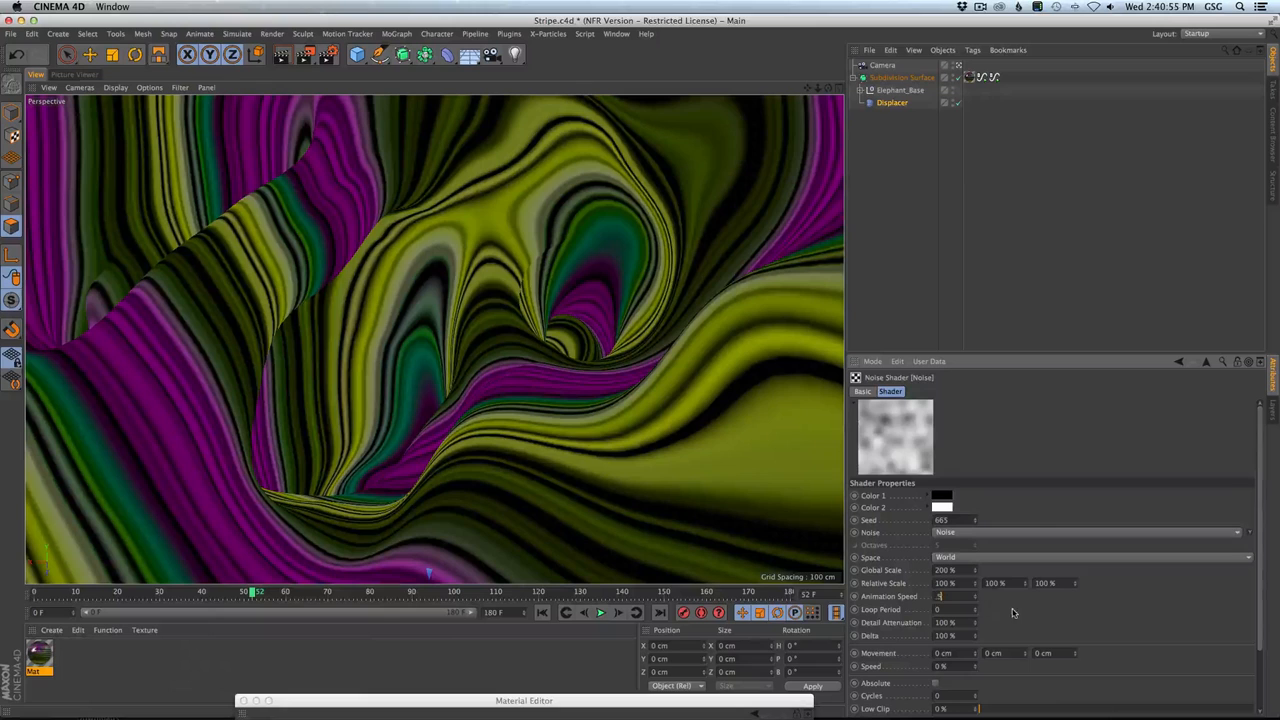
{"action": "type", "text": "0.5"}
{"action": "key", "text": "Return"}
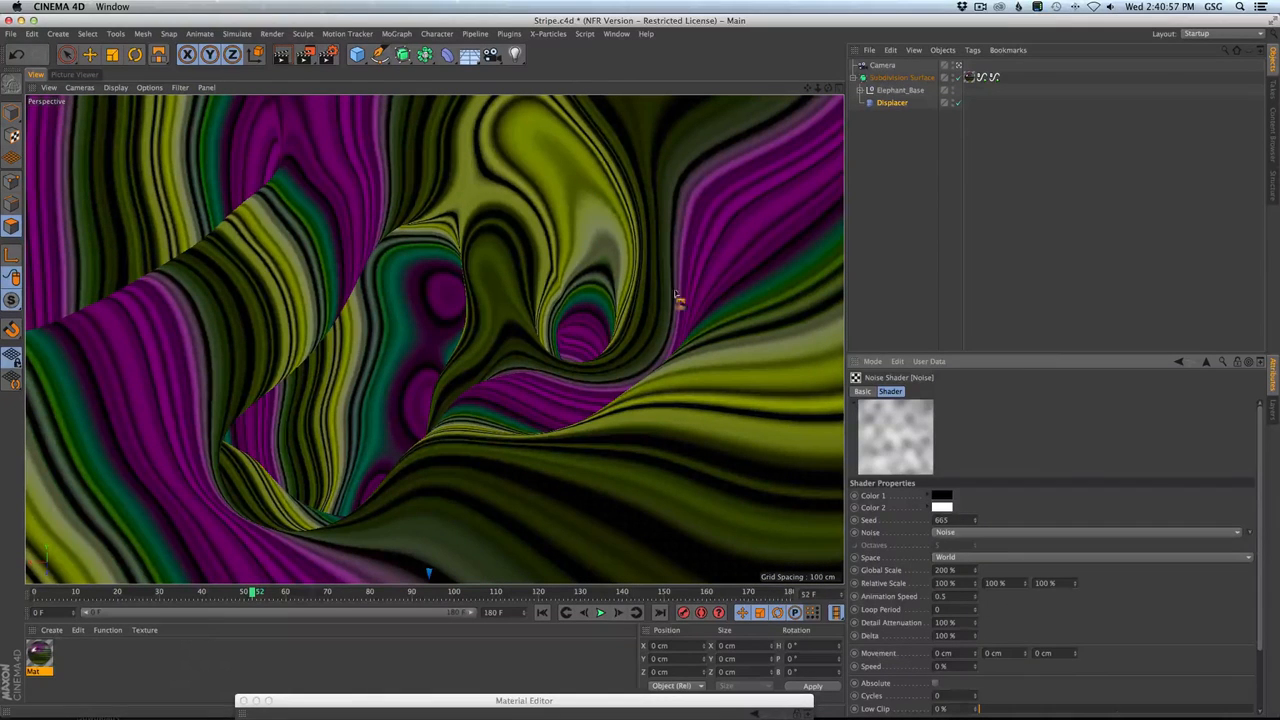
Play back the previously rendered frames from the start and show the coordinates of the Subdivision Surface's texture tag.
{"action": "left_click", "coordinate": [84, 75]}
{"action": "left_click", "coordinate": [715, 561]}
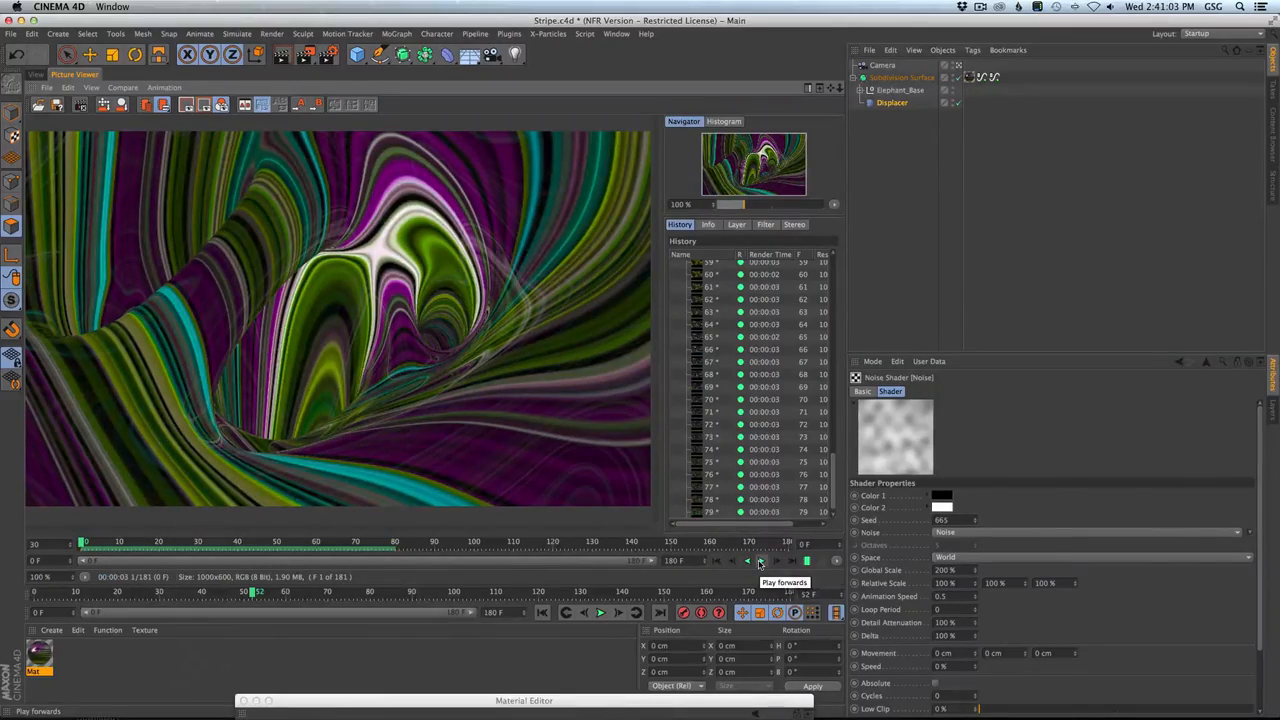
{"action": "left_click", "coordinate": [760, 563]}
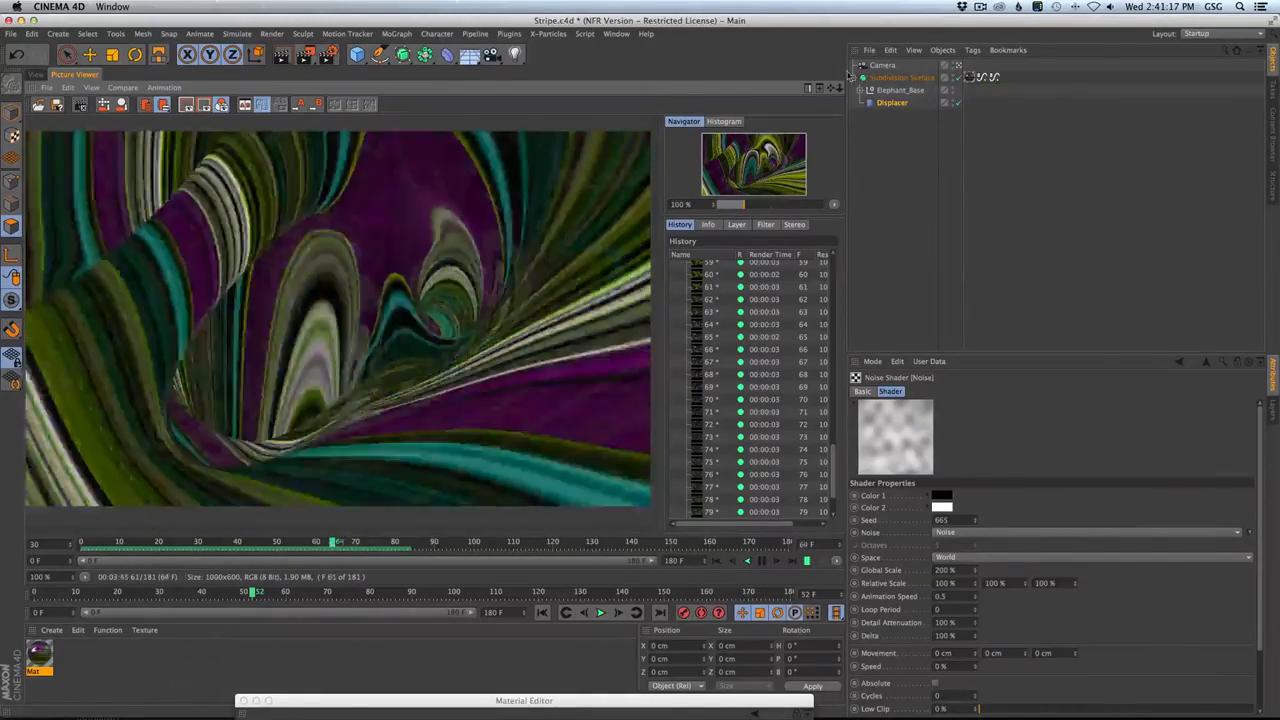
{"action": "left_click", "coordinate": [969, 79]}
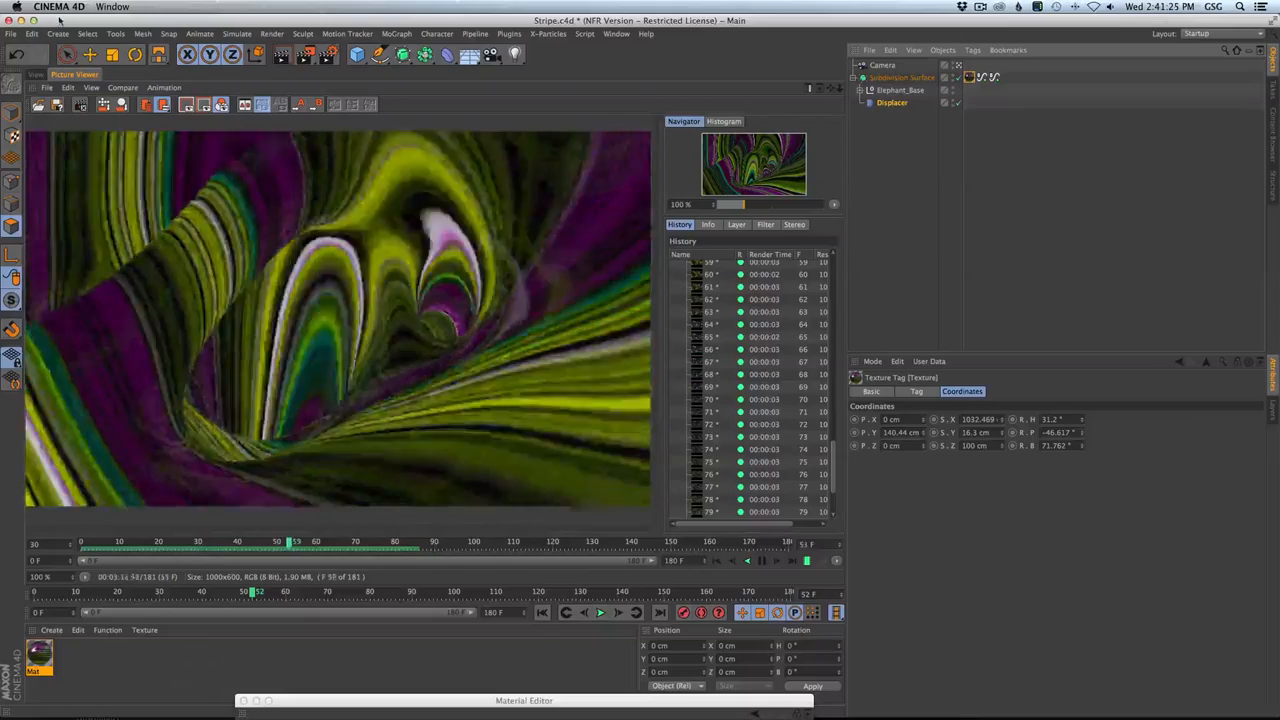
Return to the viewport and halve the render output size to 500 by 300 pixels.
{"action": "left_click", "coordinate": [36, 74]}
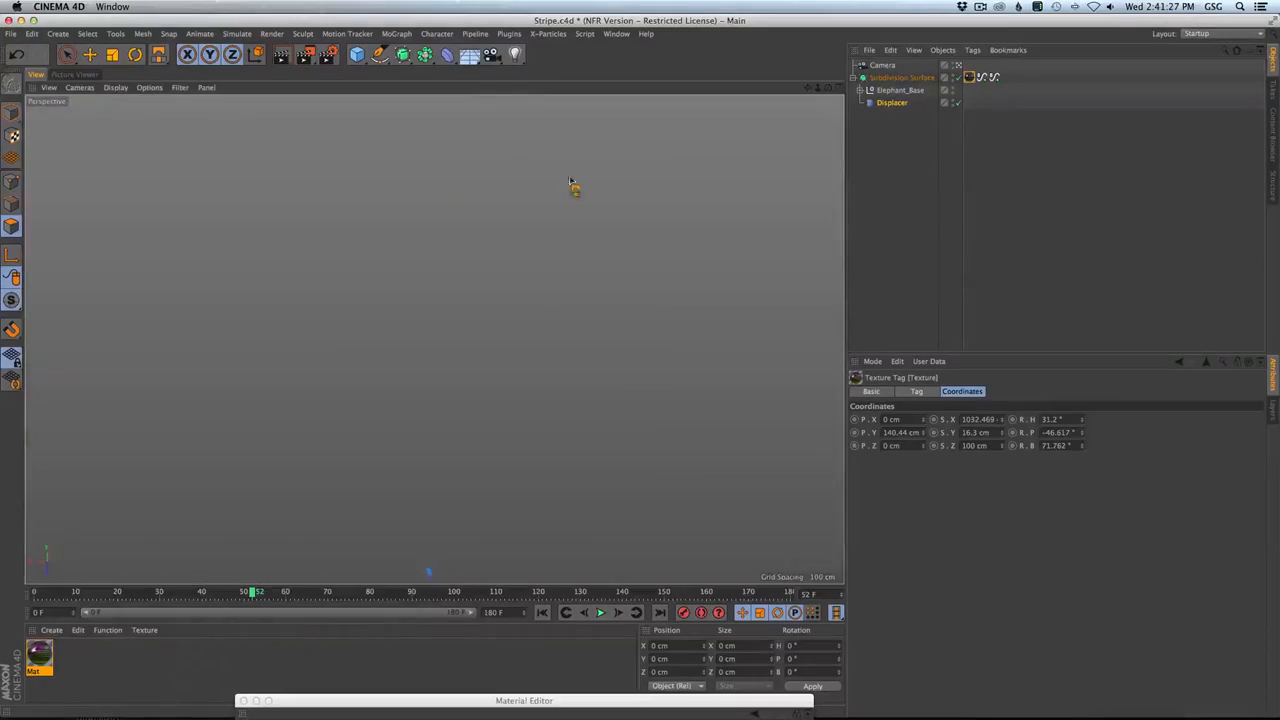
{"action": "key", "text": "super+b"}
{"action": "left_click", "coordinate": [707, 402]}
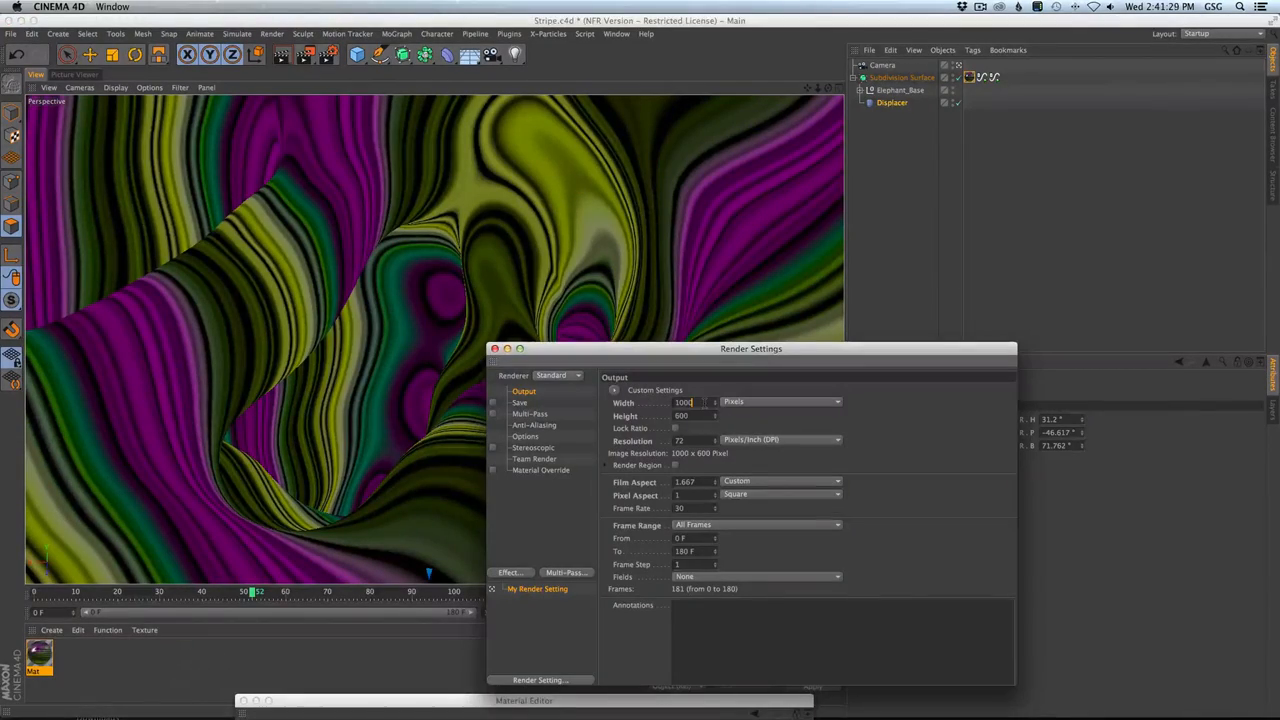
{"action": "type", "text": "/2"}
{"action": "key", "text": "Tab"}
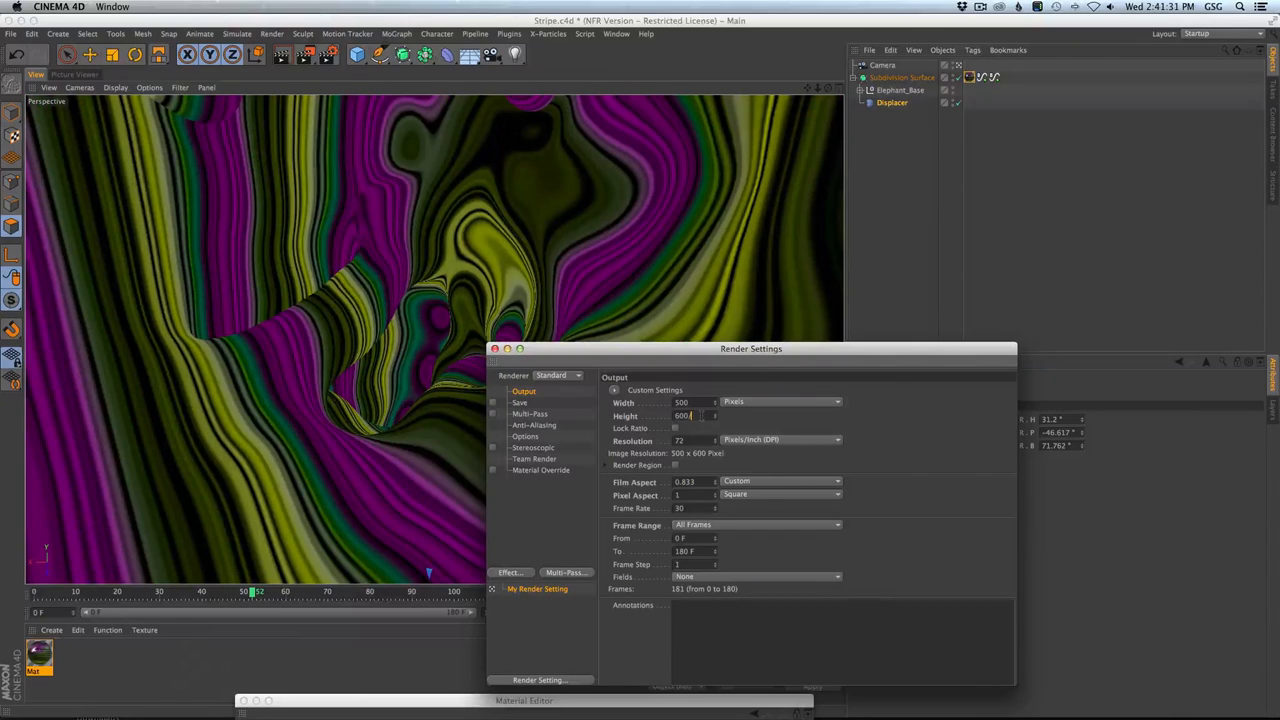
{"action": "type", "text": "/2"}
{"action": "key", "text": "Return"}
{"action": "left_click", "coordinate": [495, 349]}
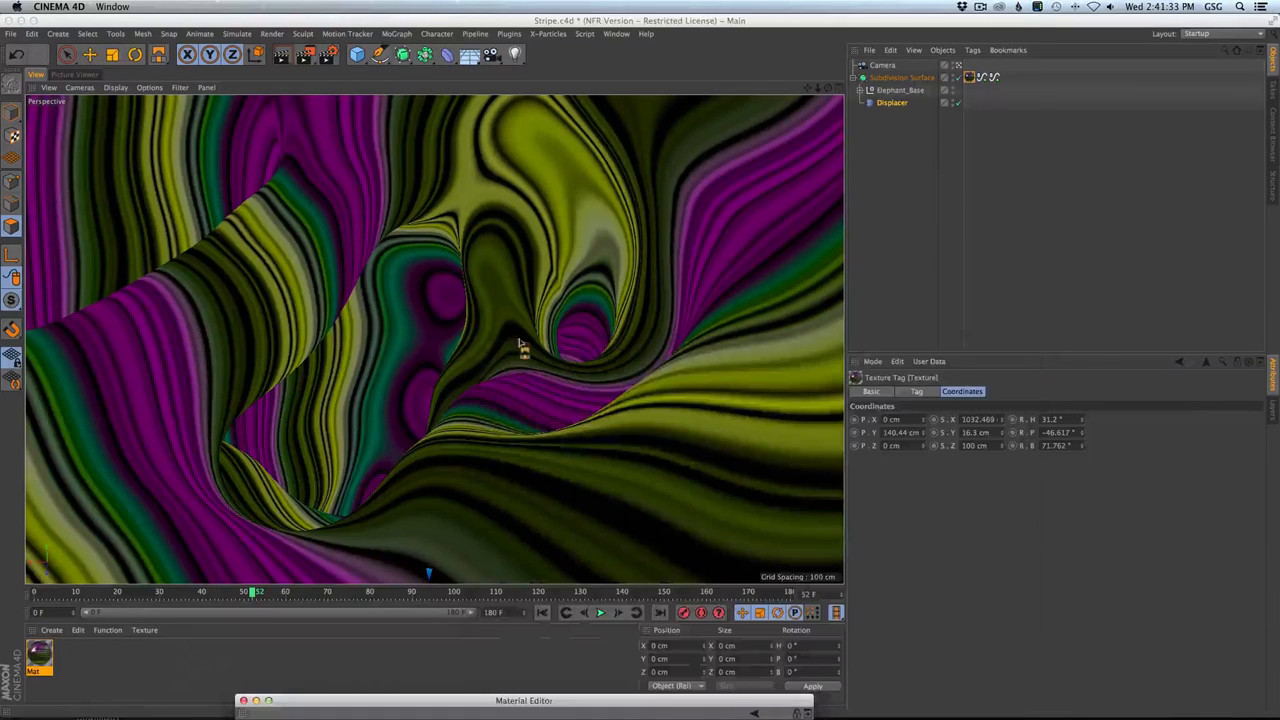
Set the End value of the Offset V Signal tag on the Subdivision Surface to 0%.
{"action": "left_click", "coordinate": [994, 77]}
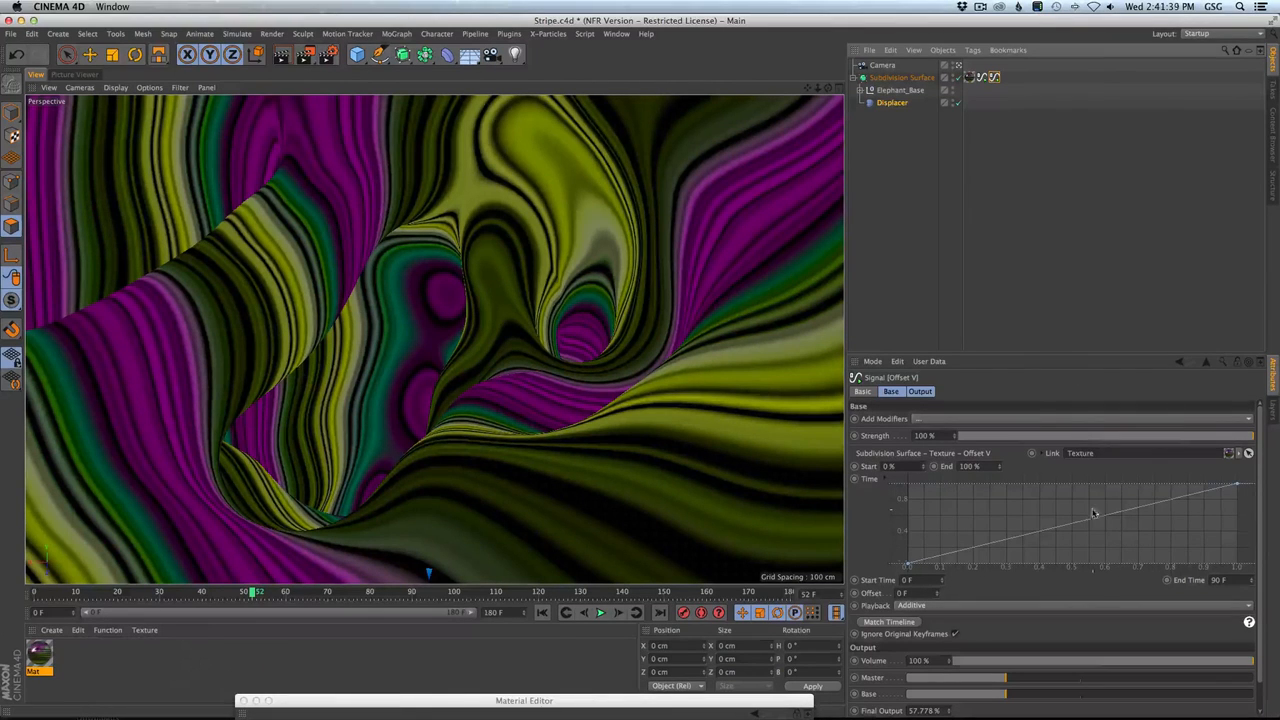
{"action": "left_click", "coordinate": [968, 466]}
{"action": "type", "text": "0"}
{"action": "key", "text": "Return"}
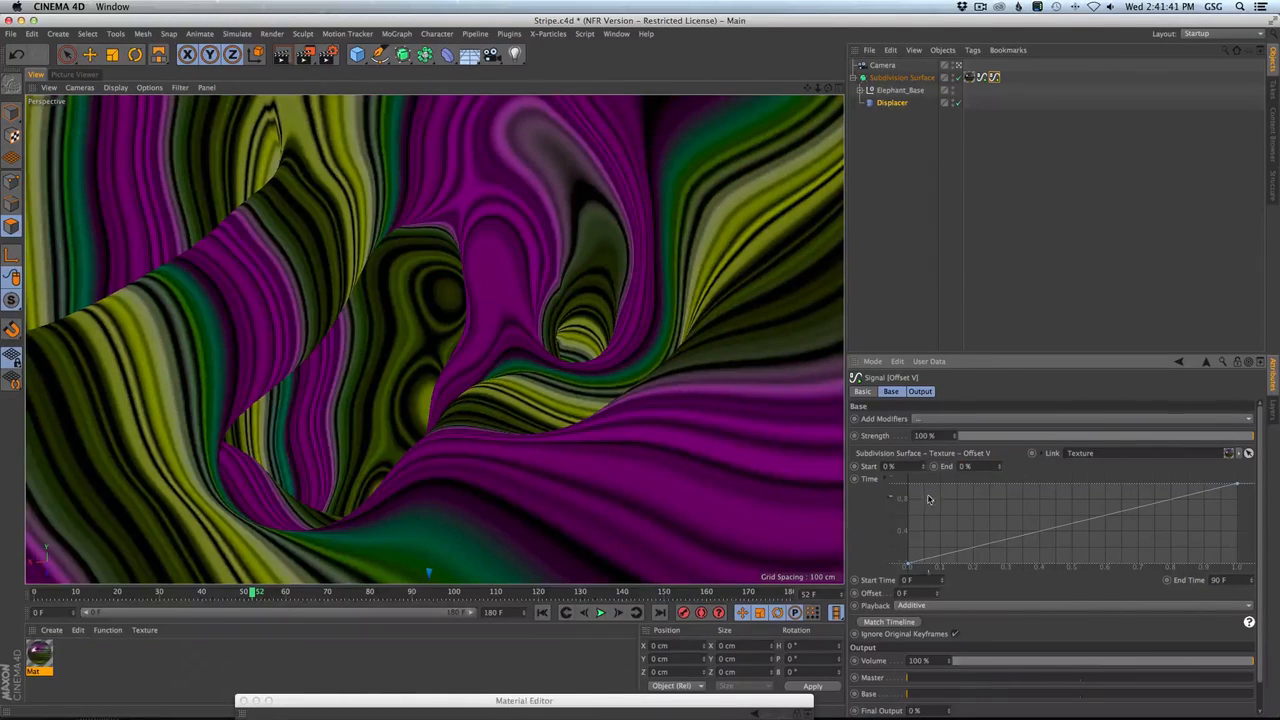
Go back to frame 0 and render the animation to the Picture Viewer.
{"action": "left_click", "coordinate": [542, 612]}
{"action": "left_click", "coordinate": [301, 64]}
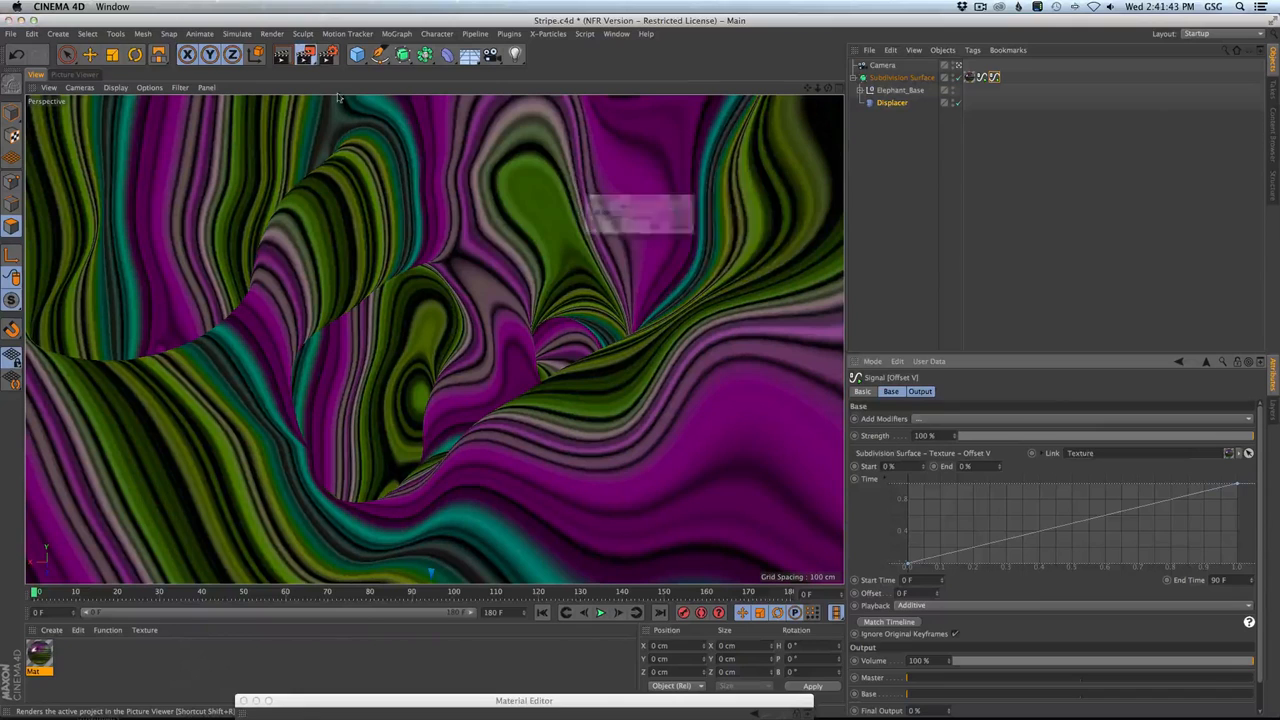
{"action": "left_click", "coordinate": [733, 245]}
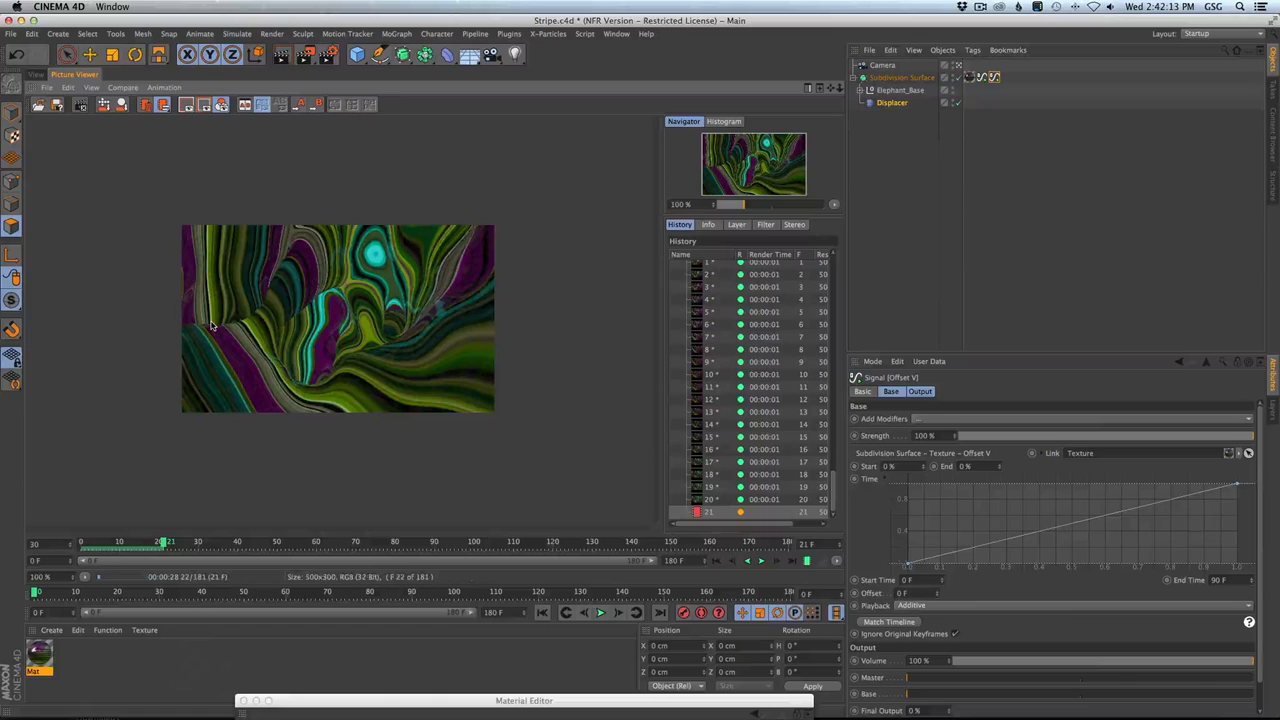
Inspect the new render enlarged, restore it to 100% and play its finished frames from the start.
{"action": "scroll", "coordinate": [377, 349], "scroll_direction": "up", "scroll_amount": 3}
{"action": "scroll", "coordinate": [377, 349], "scroll_direction": "down", "scroll_amount": 3}
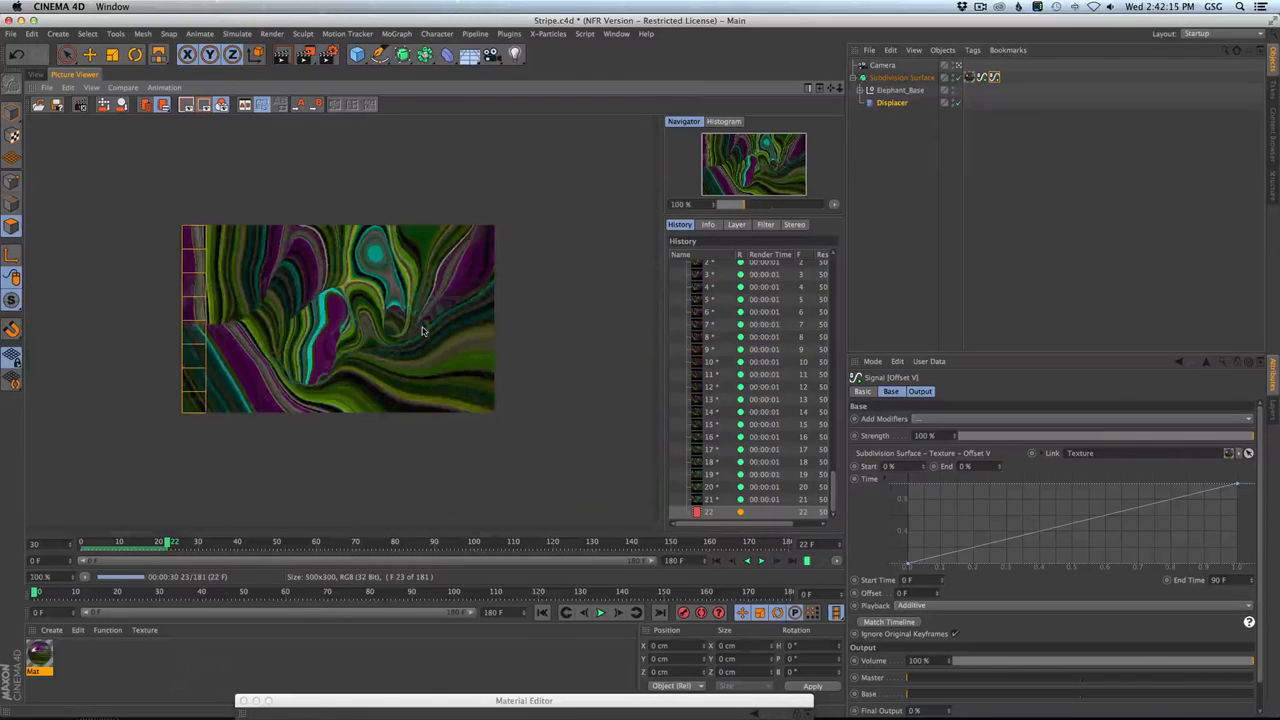
{"action": "scroll", "coordinate": [478, 366], "scroll_direction": "up", "scroll_amount": 3}
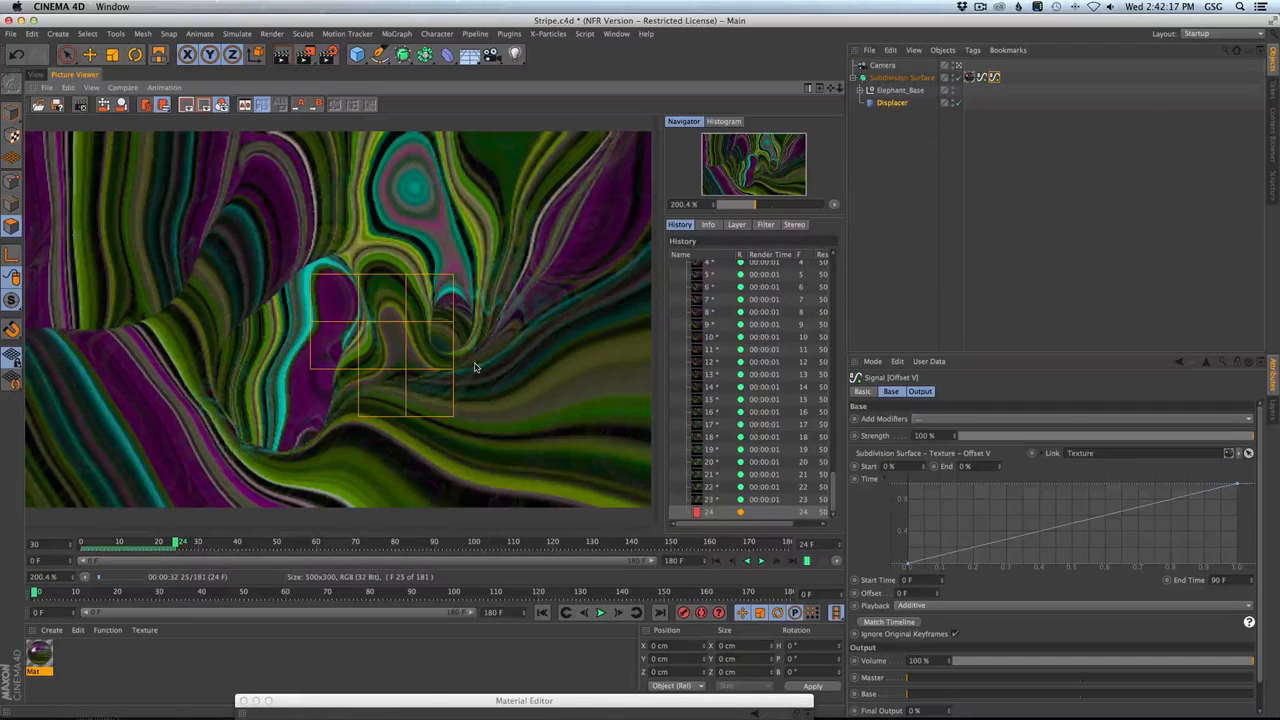
{"action": "left_click", "coordinate": [720, 562]}
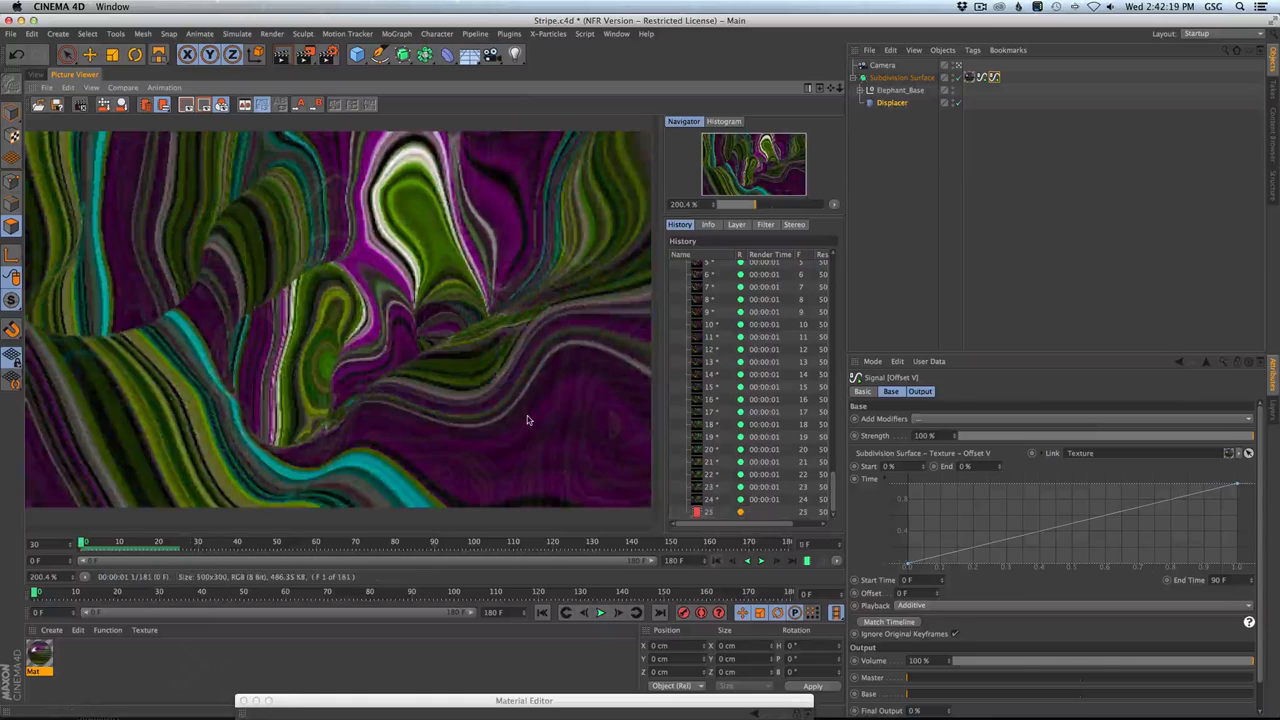
{"action": "scroll", "coordinate": [601, 487], "scroll_direction": "down", "scroll_amount": 3}
{"action": "left_click", "coordinate": [762, 563]}
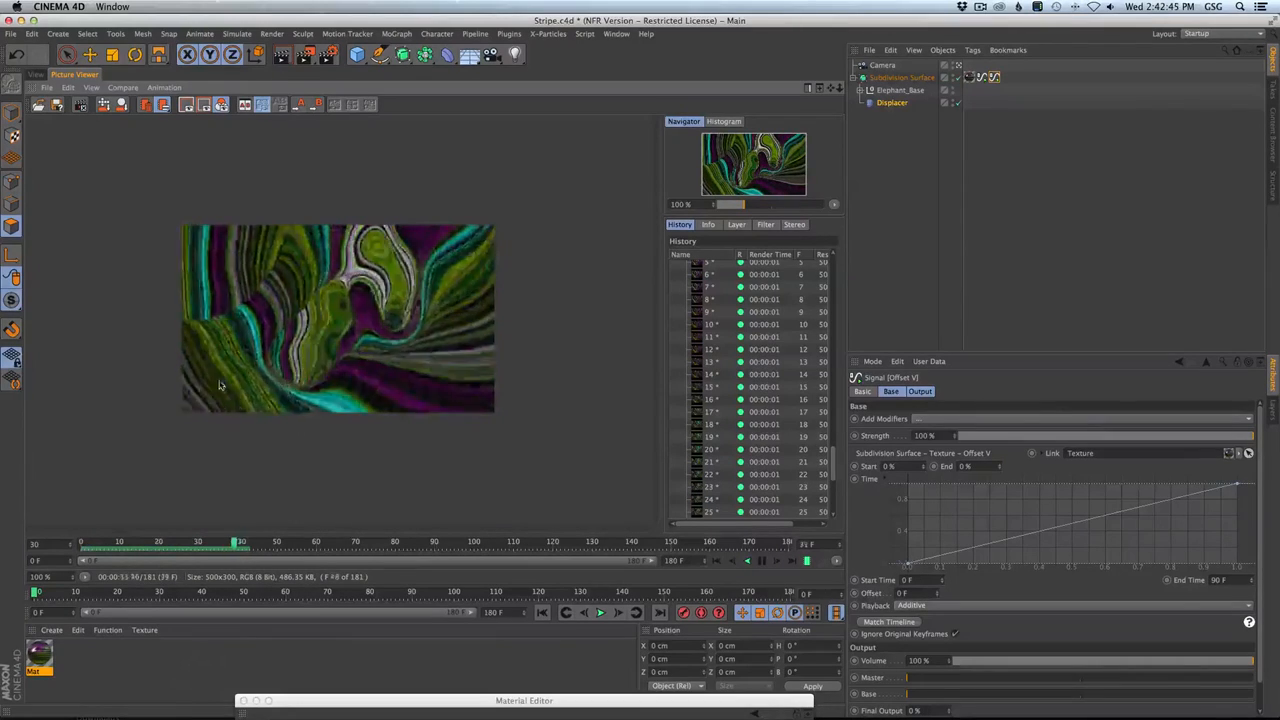
Disable the Displacer and render the animation again to the Picture Viewer.
{"action": "left_click", "coordinate": [307, 60]}
{"action": "left_click", "coordinate": [732, 245]}
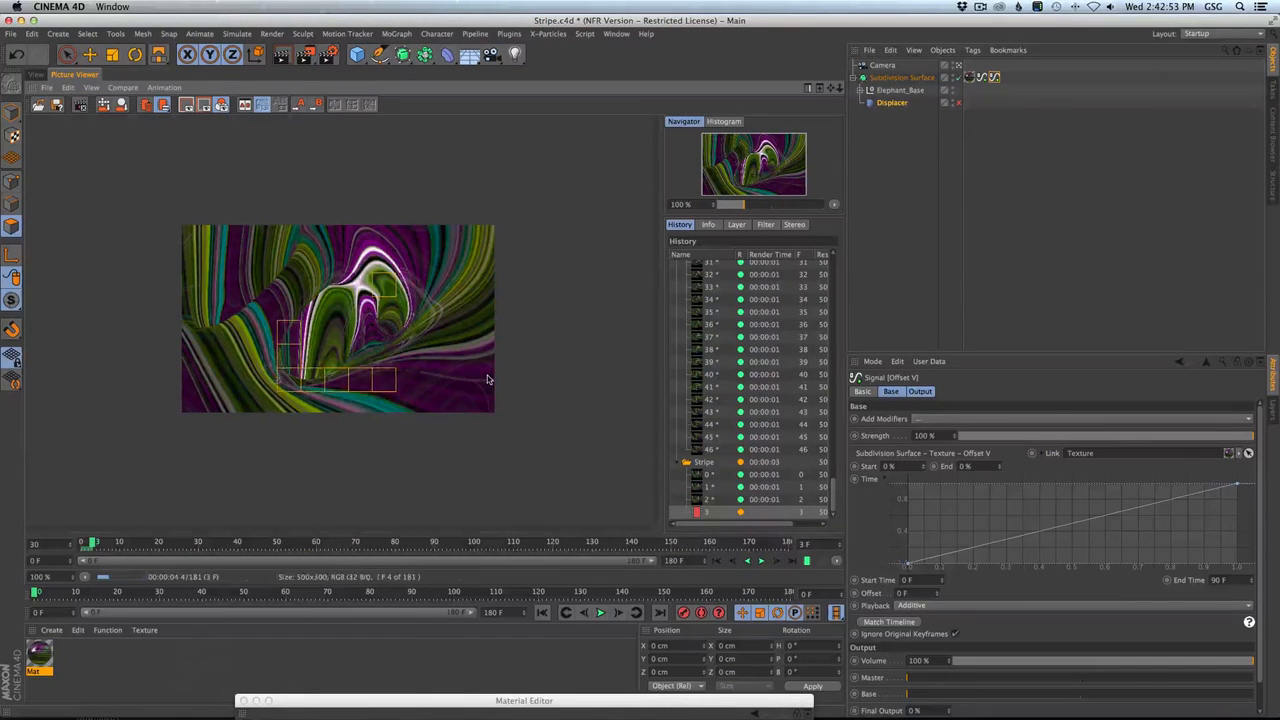
Switch to Adobe Photoshop CC with the Stripe.jpg image.
{"action": "key", "text": "super+Tab"}
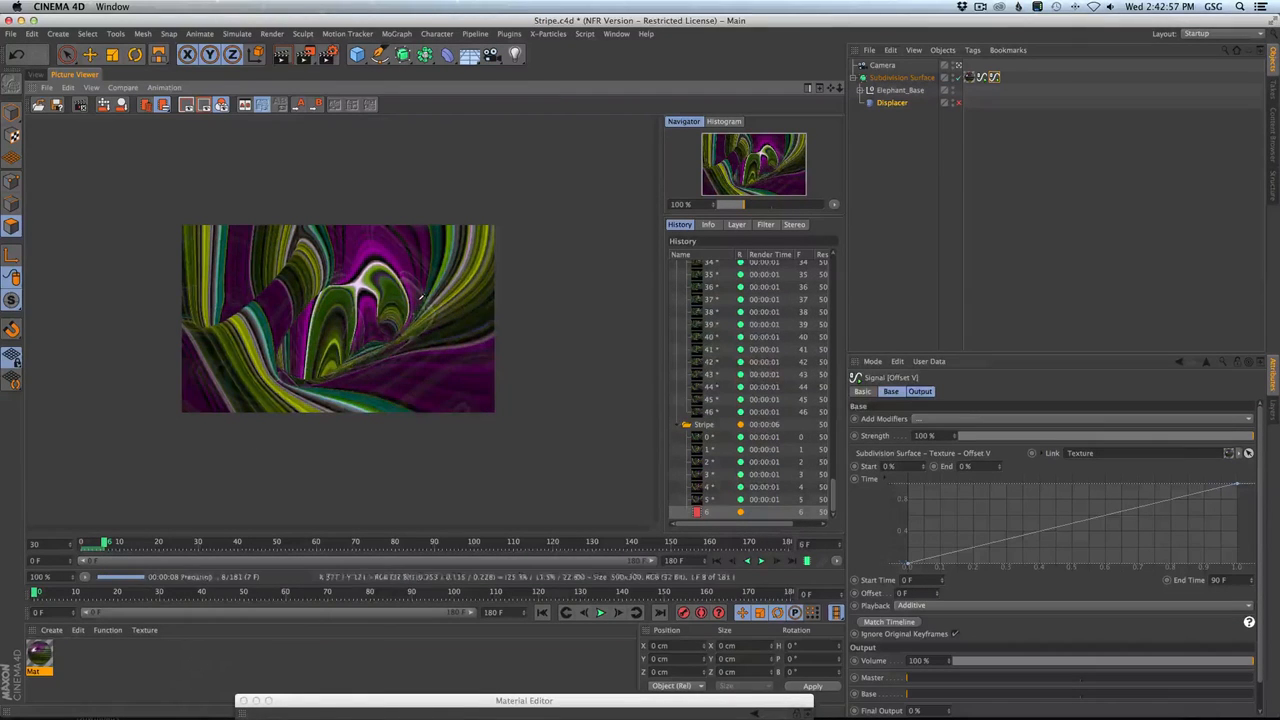
{"action": "key", "text": "super+Tab"}
{"action": "key", "text": "Tab"}
{"action": "key", "text": "Tab"}
{"action": "key", "text": "Tab"}
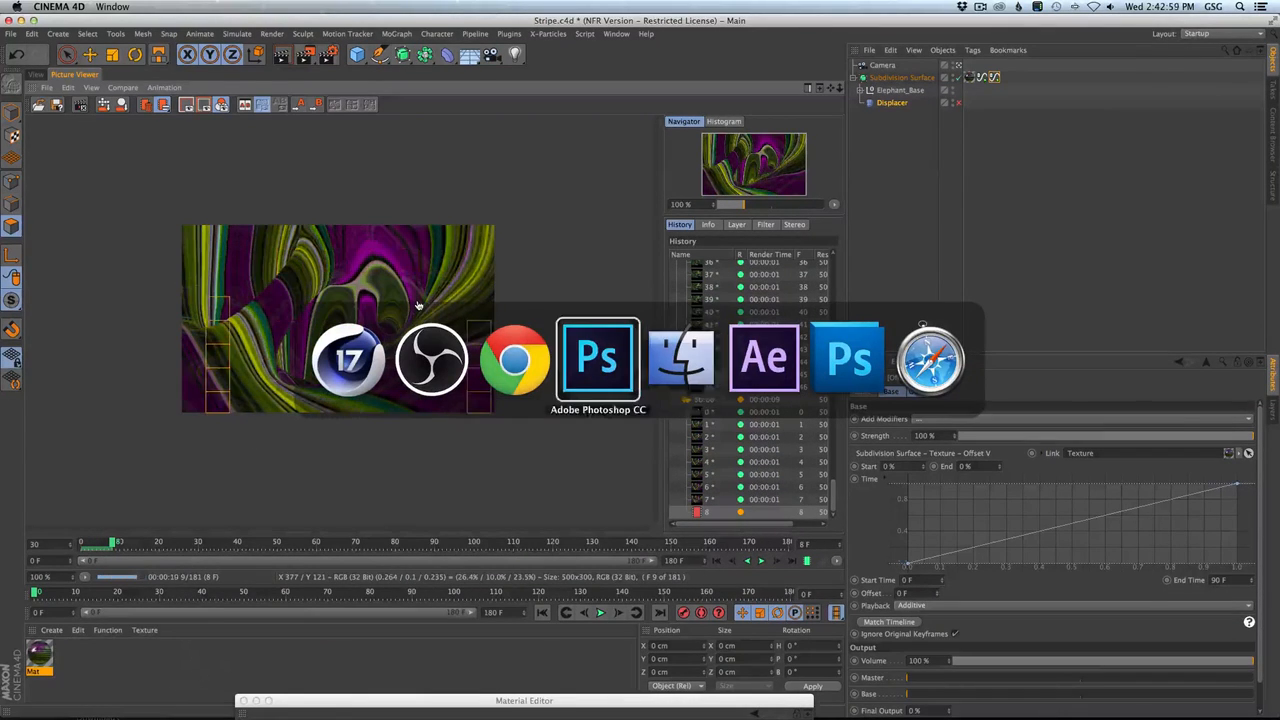
{"action": "key", "text": "super+shift+Tab"}
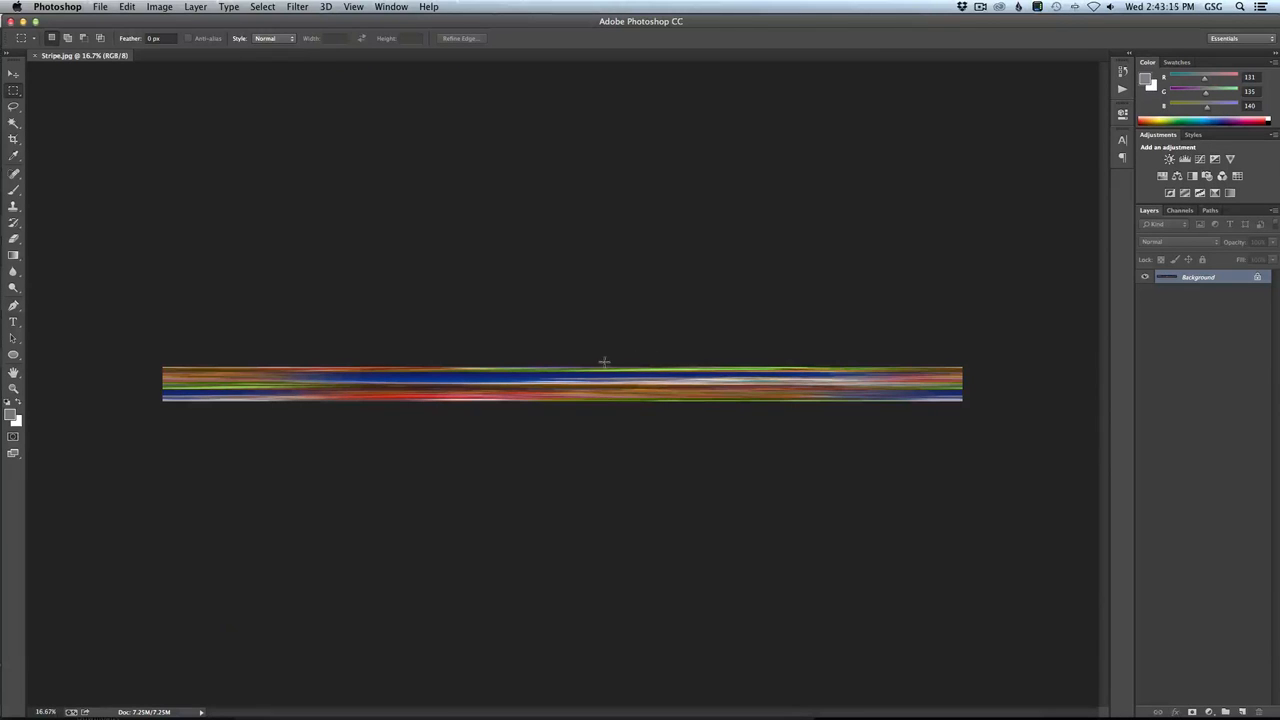
Try to stretch a very thin vertical slice of the stripe image across its full width, and discard the transform.
{"action": "left_click_drag", "start_coordinate": [533, 359], "coordinate": [969, 385]}
{"action": "key", "text": "ctrl+t"}
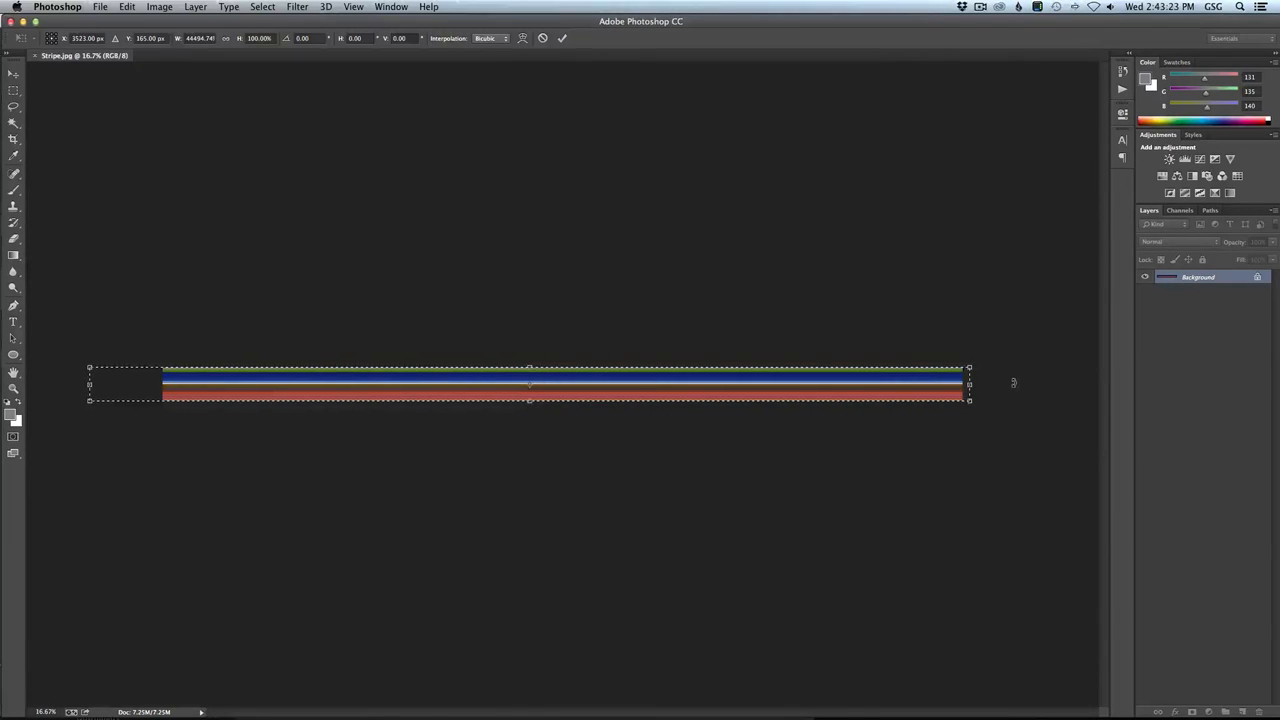
{"action": "key", "text": "ctrl+z"}
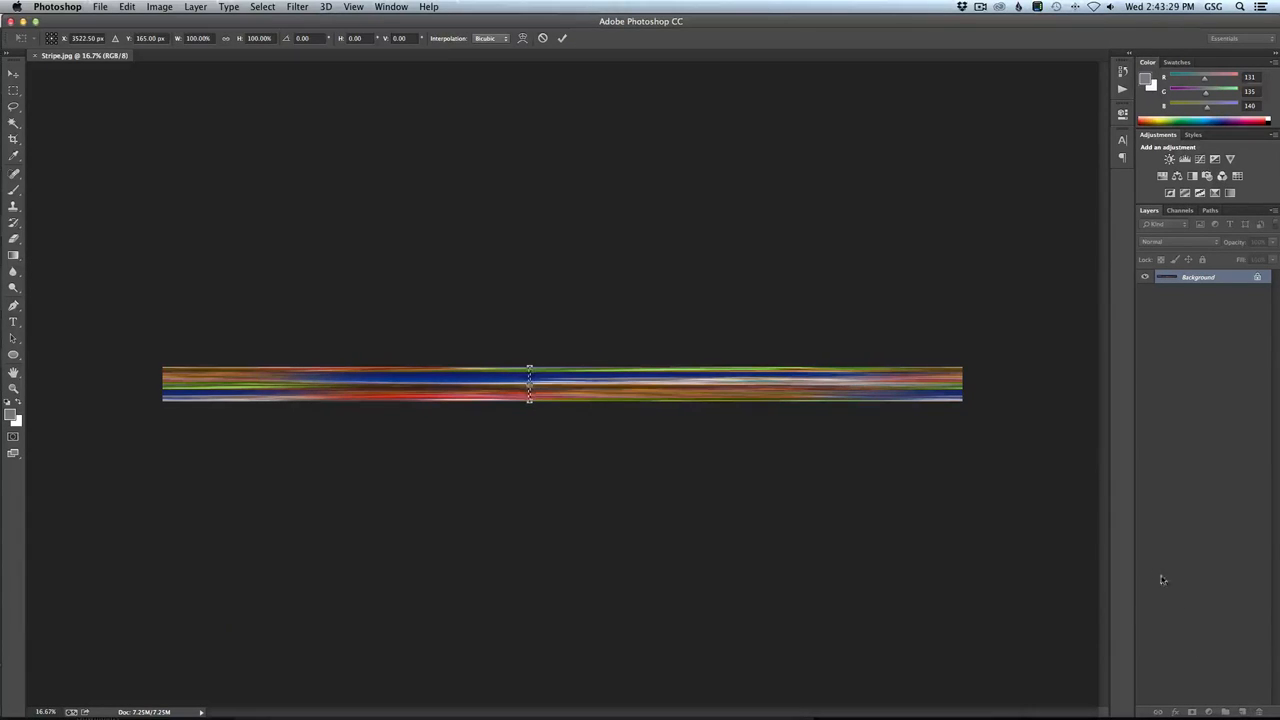
{"action": "key", "text": "Escape"}
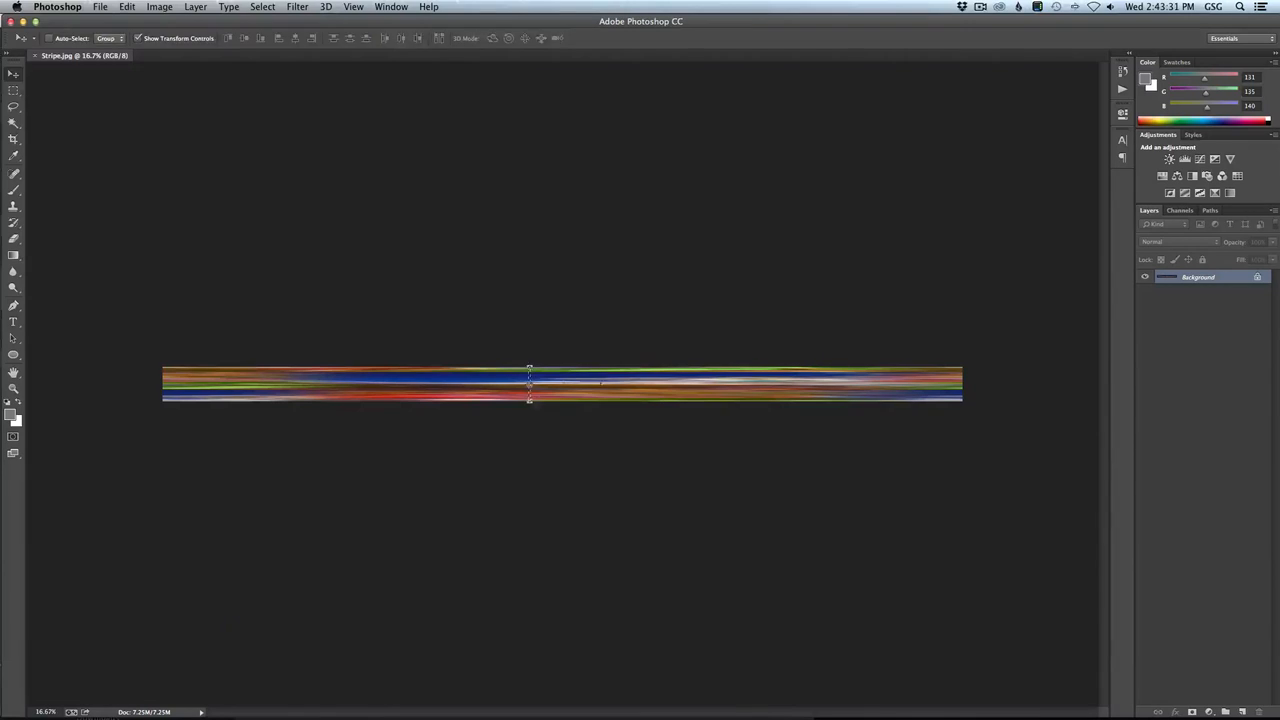
{"action": "key", "text": "m"}
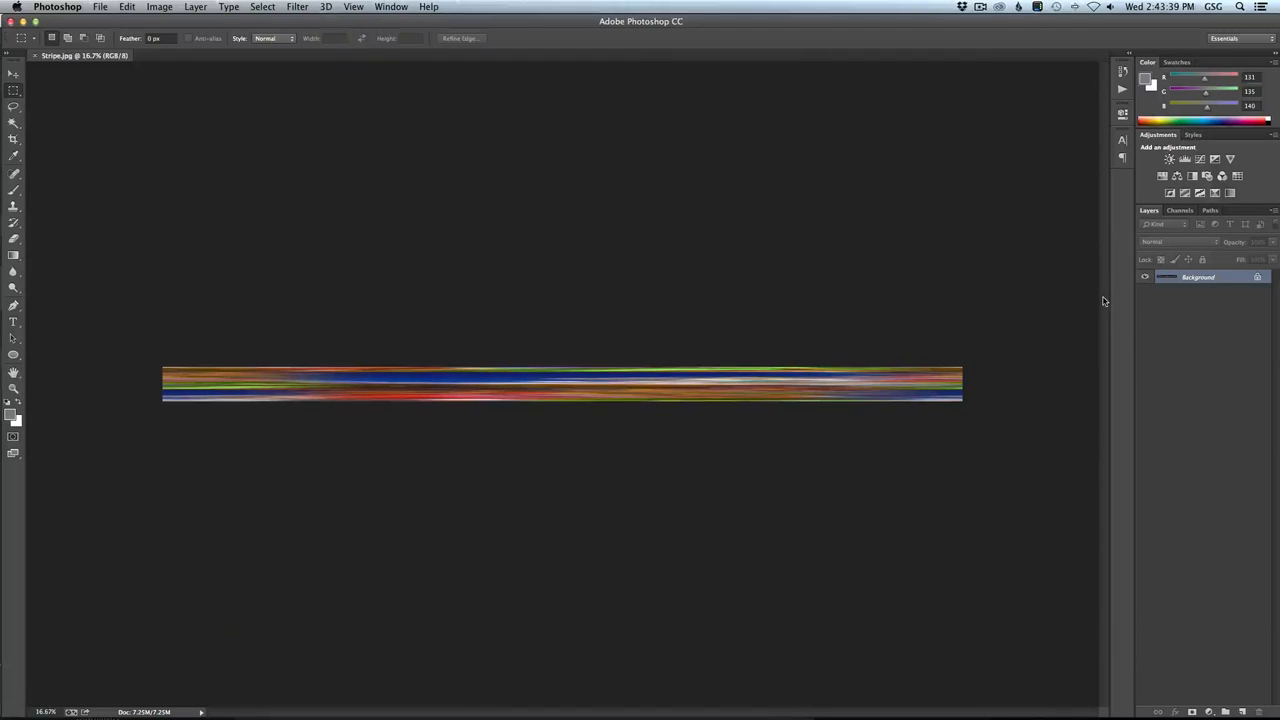
Duplicate the Background layer of Stripe.jpg and rotate the copy by 180 degrees.
{"action": "key", "text": "ctrl+j"}
{"action": "key", "text": "v"}
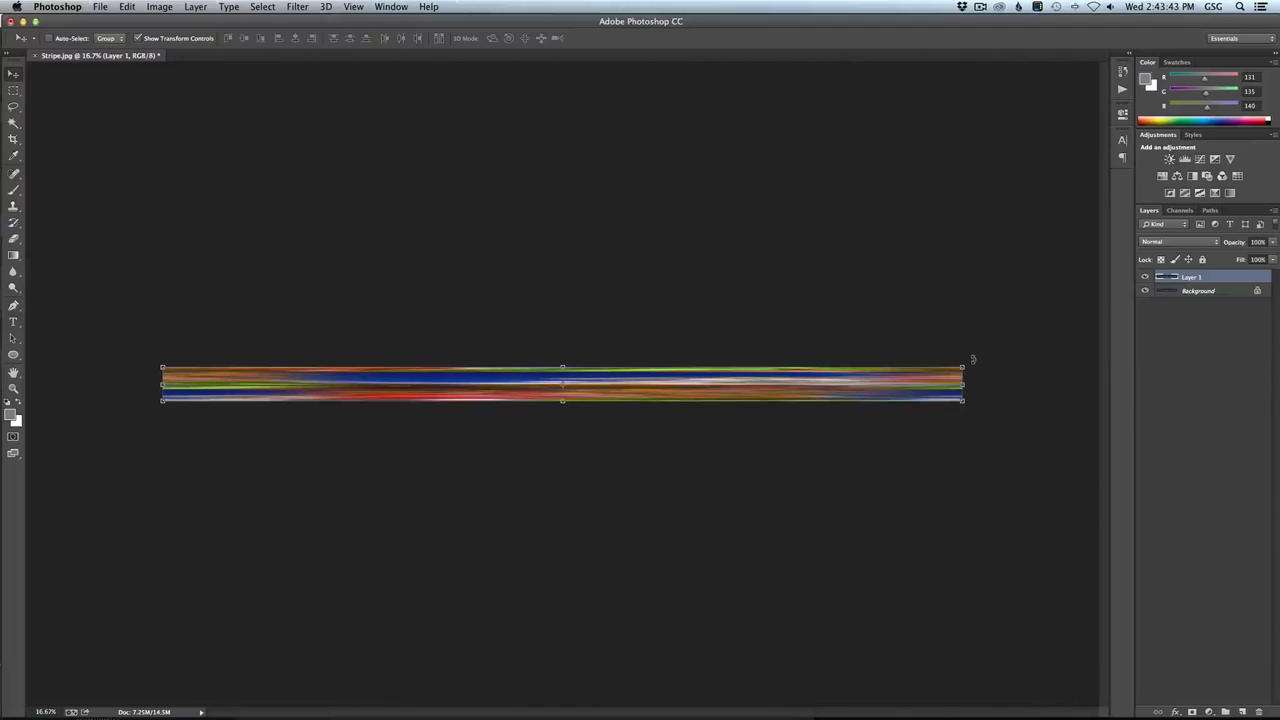
{"action": "left_click_drag", "start_coordinate": [972, 360], "coordinate": [375, 378]}
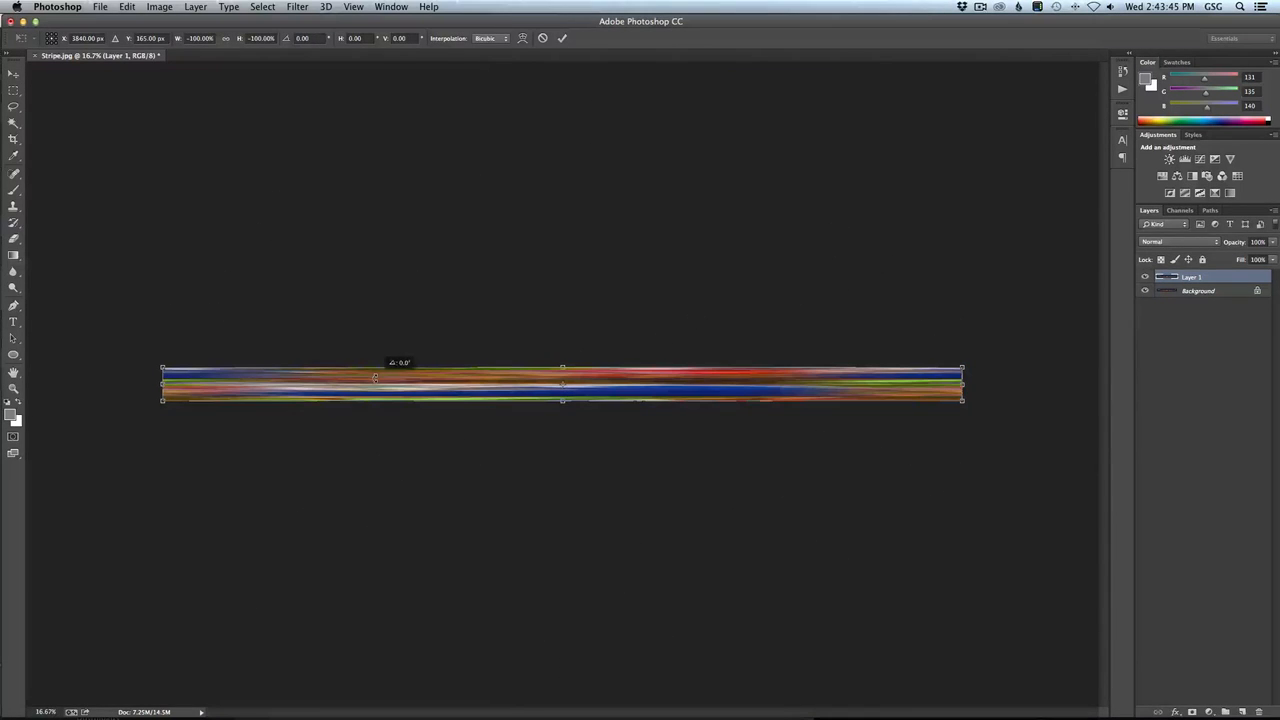
Set the rotated copy's blend mode to Overlay and apply its transform.
{"action": "left_click", "coordinate": [1176, 247]}
{"action": "left_click", "coordinate": [1166, 362]}
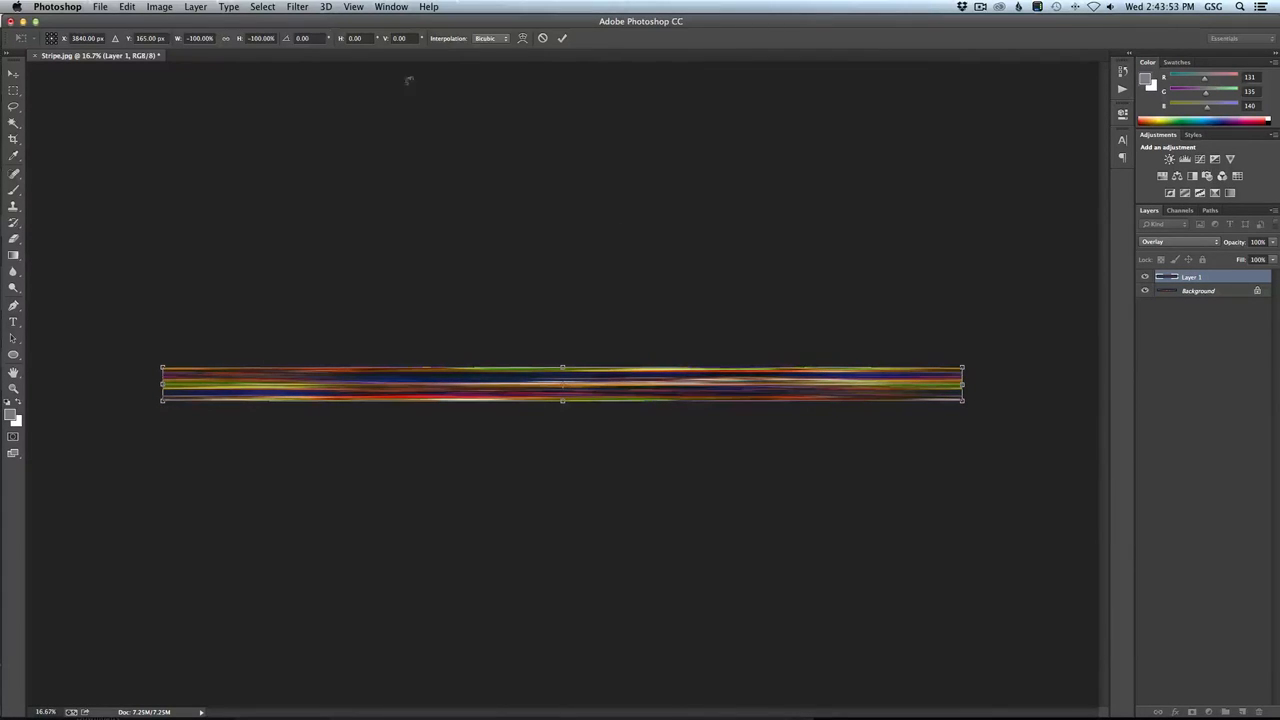
{"action": "left_click", "coordinate": [297, 6]}
{"action": "left_click", "coordinate": [1160, 270]}
{"action": "key", "text": "Return"}
Select the whole canvas and reapply the last Offset filter to the Overlay layer.
{"action": "key", "text": "m"}
{"action": "key", "text": "super+a"}
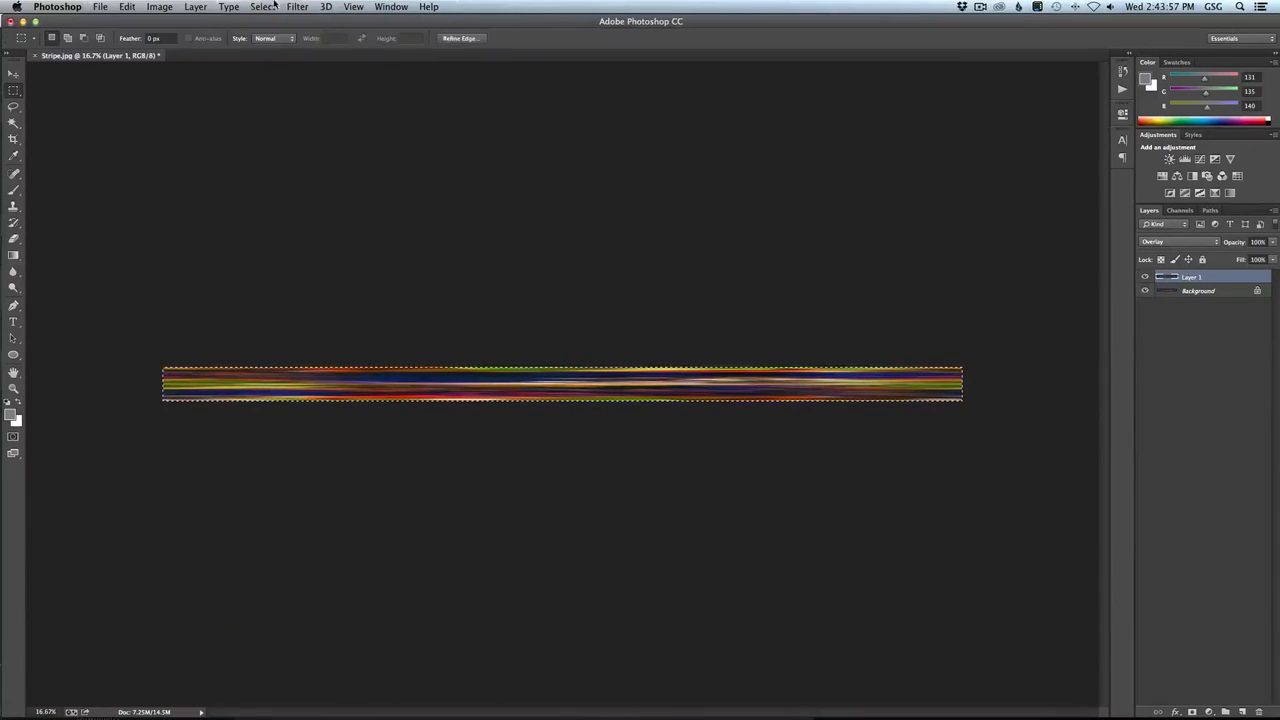
{"action": "left_click", "coordinate": [296, 6]}
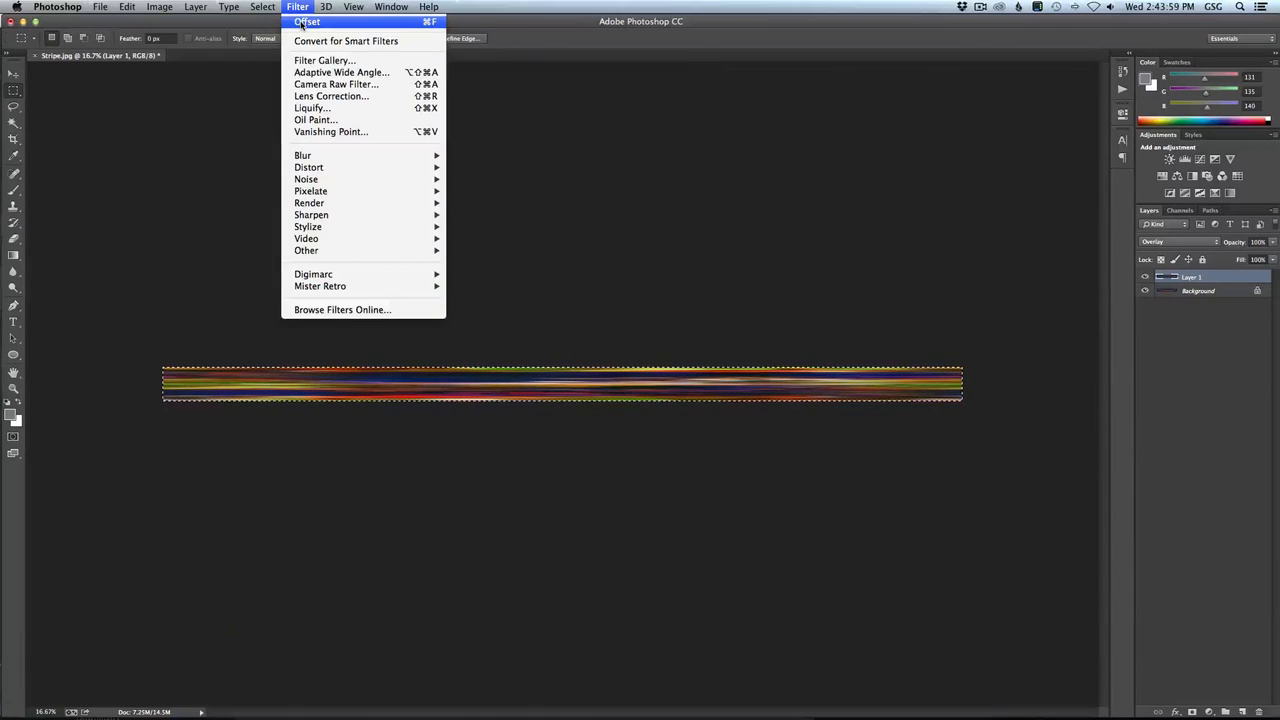
{"action": "left_click", "coordinate": [302, 22]}
Apply the Offset filter to the Overlay layer with -1847 pixels horizontal, +238 pixels vertical and Wrap Around.
{"action": "left_click", "coordinate": [297, 6]}
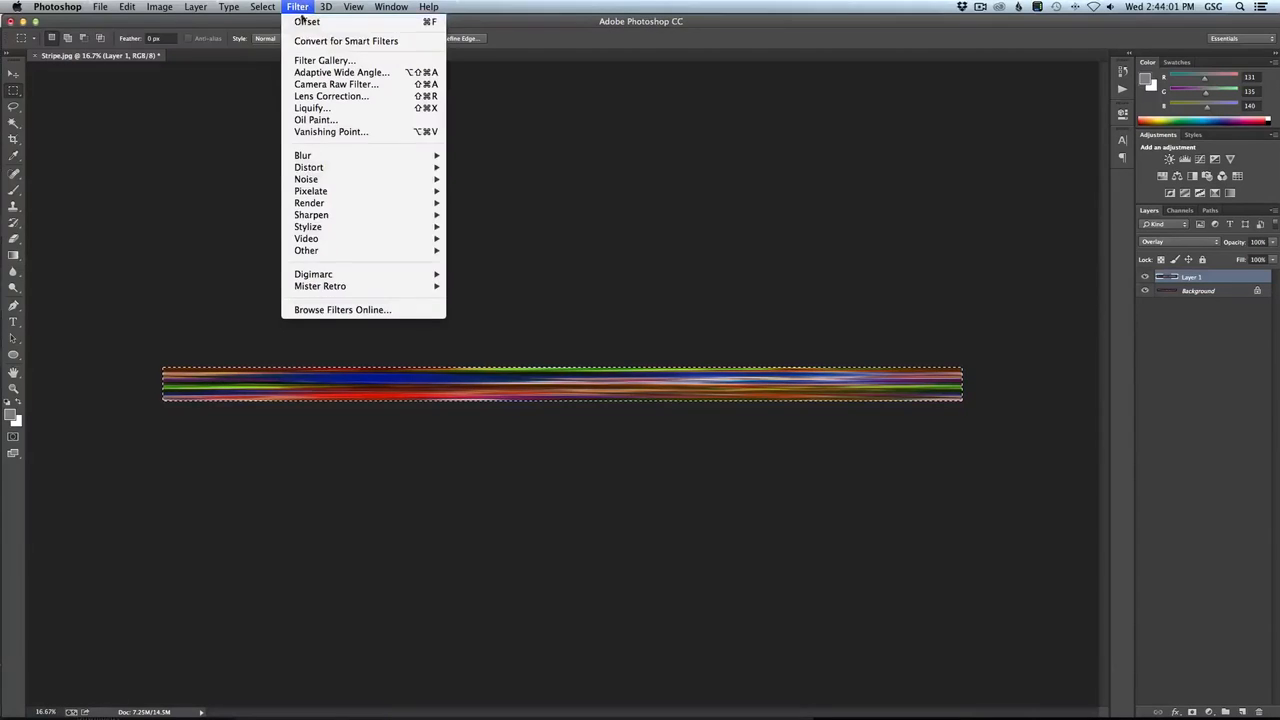
{"action": "mouse_move", "coordinate": [330, 252]}
{"action": "left_click", "coordinate": [476, 298]}
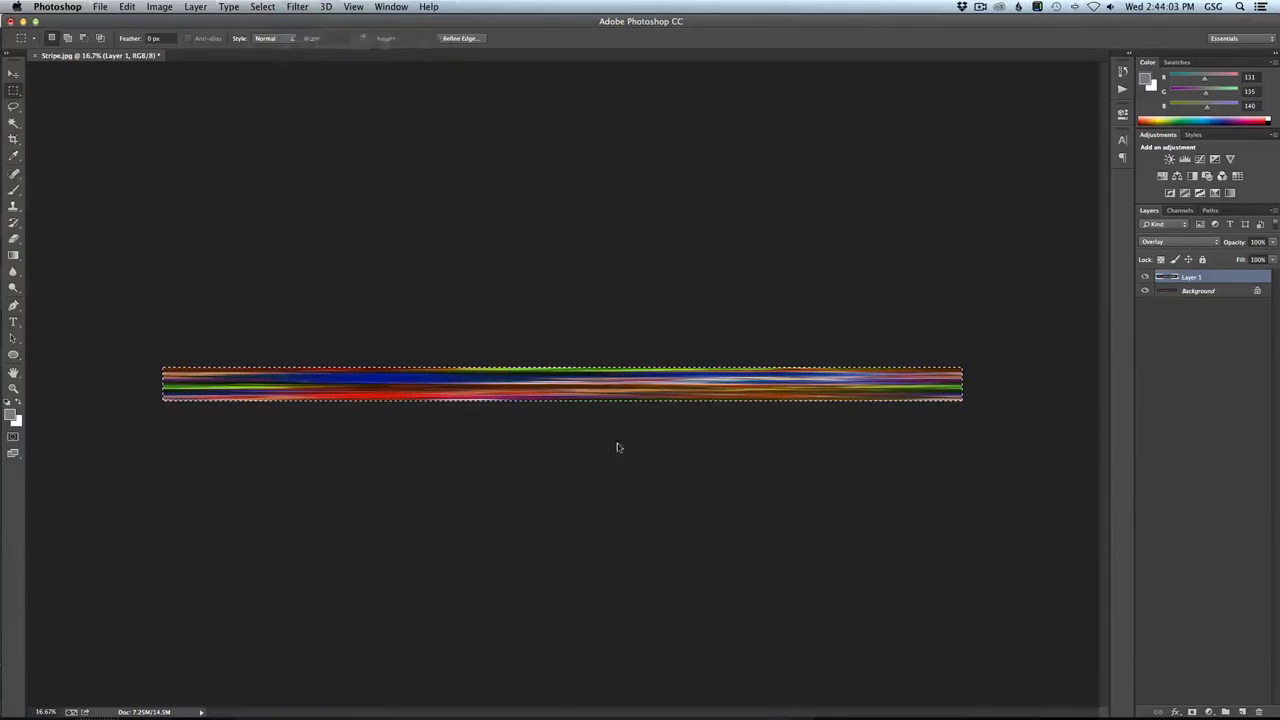
{"action": "left_click_drag", "start_coordinate": [666, 511], "coordinate": [692, 545]}
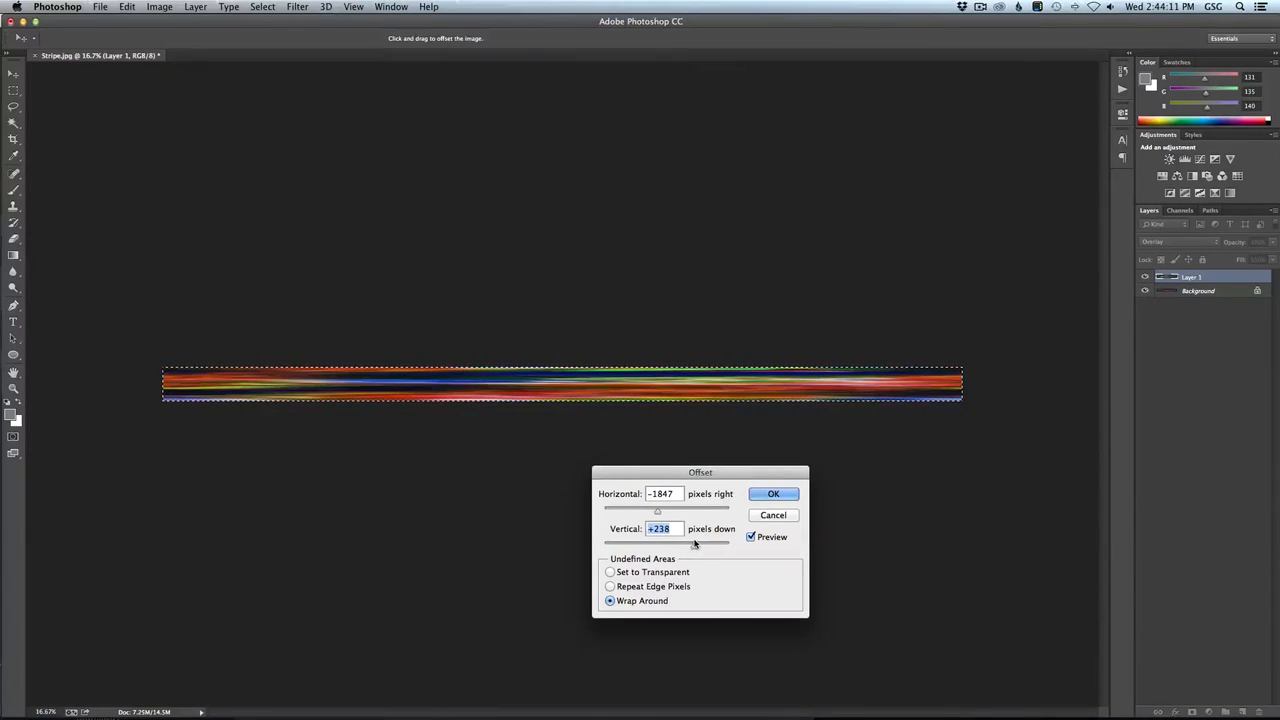
{"action": "left_click", "coordinate": [783, 497]}
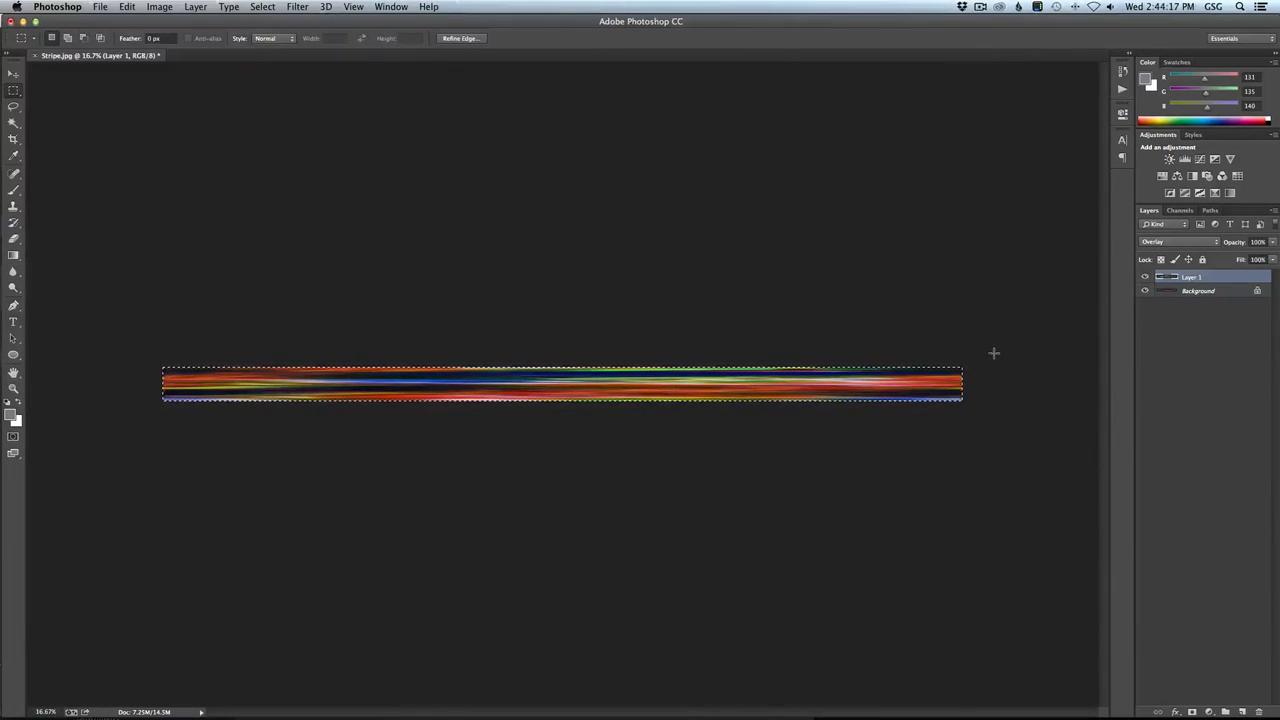
Squeeze the Overlay layer horizontally from its right edge to about 44% of the canvas width and apply the transform.
{"action": "key", "text": "v"}
{"action": "left_click_drag", "start_coordinate": [964, 385], "coordinate": [516, 386]}
{"action": "key", "text": "Return"}
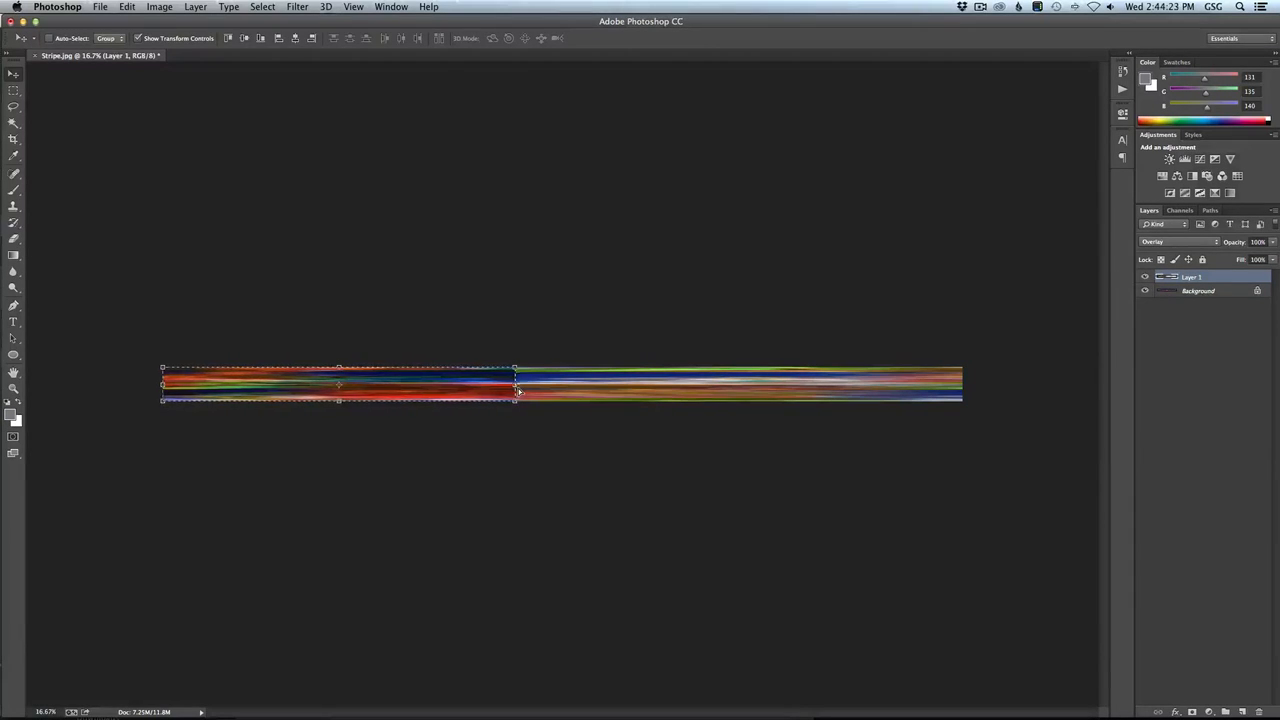
Duplicate the squeezed layer, place the copy beside it and stretch it to 126.82% width so it reaches the canvas's right edge.
{"action": "key", "text": "ctrl+j"}
{"action": "left_click_drag", "start_coordinate": [432, 386], "coordinate": [785, 384]}
{"action": "key", "text": "ctrl+t"}
{"action": "left_click_drag", "start_coordinate": [867, 385], "coordinate": [962, 385]}
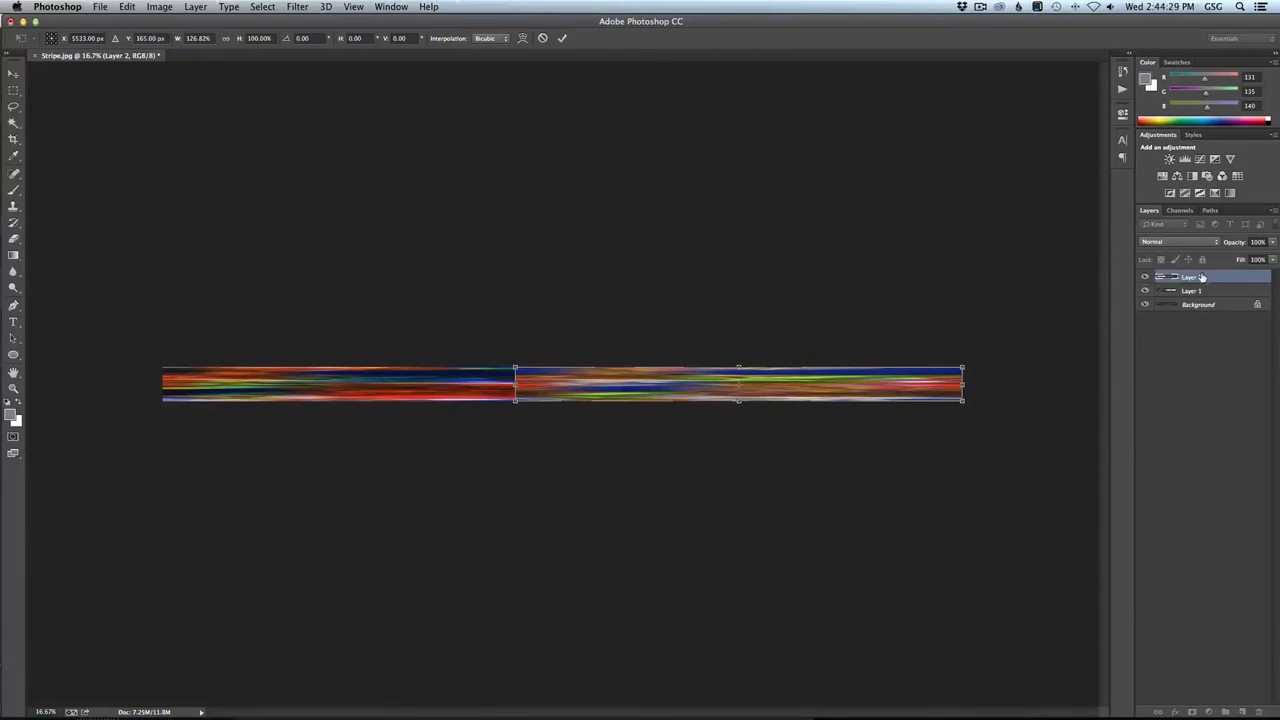
Set the stretched copy's blend mode to Overlay and apply its transform.
{"action": "left_click", "coordinate": [1170, 247]}
{"action": "left_click", "coordinate": [1162, 362]}
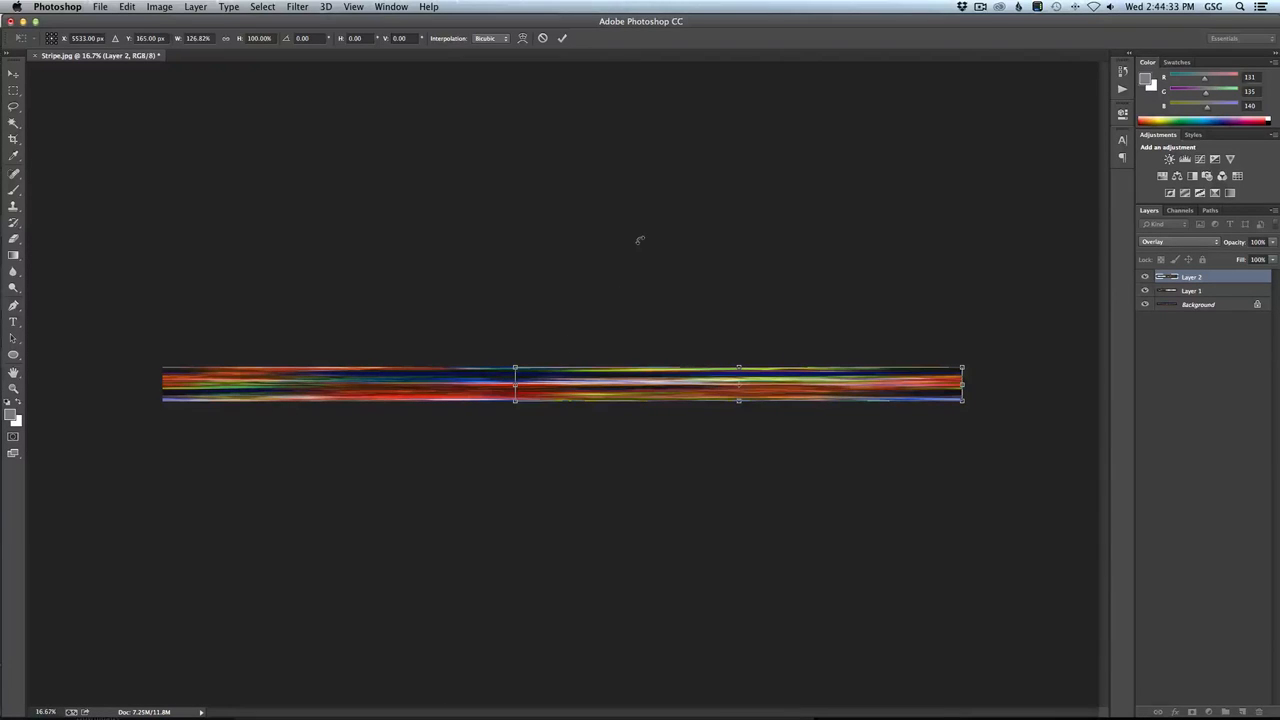
{"action": "key", "text": "Return"}
{"action": "key", "text": "m"}
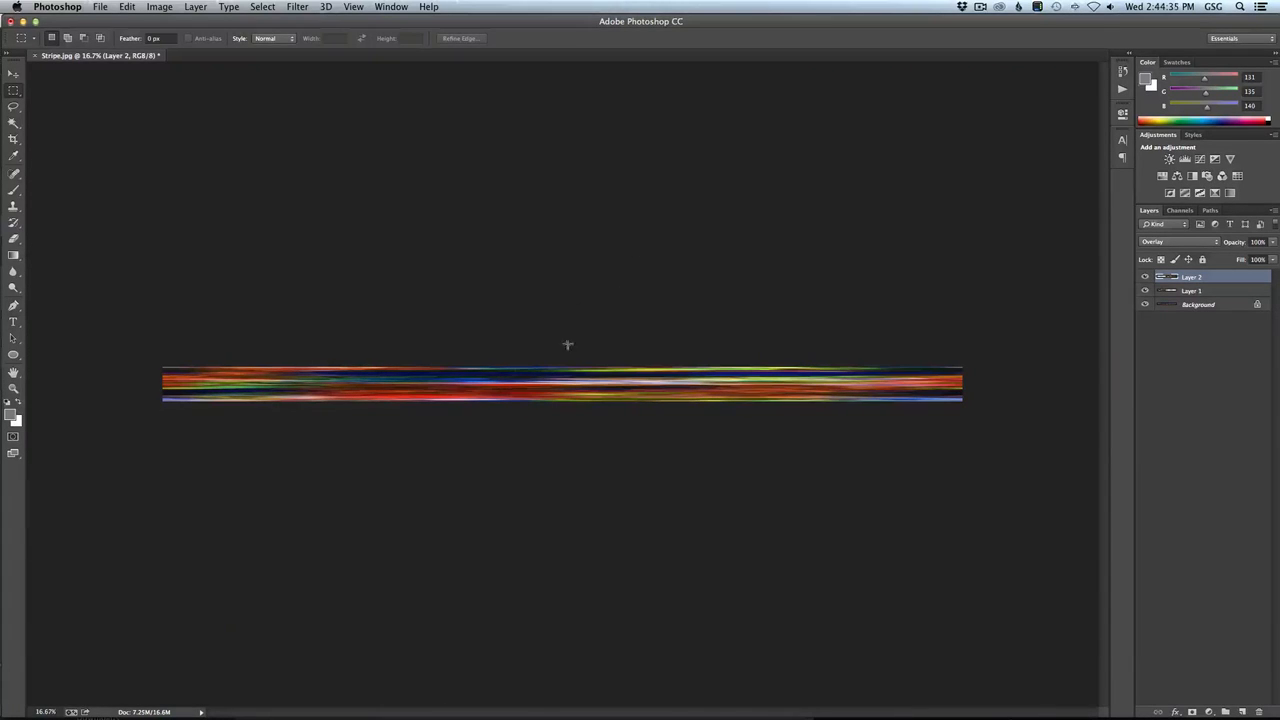
Examine the seam between the two Overlay layers and the left end of the stripe image up close.
{"action": "key", "text": "z"}
{"action": "left_click", "coordinate": [510, 378]}
{"action": "left_click", "coordinate": [508, 380]}
{"action": "left_click", "coordinate": [506, 383]}
{"action": "left_click", "coordinate": [539, 390]}
{"action": "left_click", "coordinate": [539, 390], "text": "alt"}
{"action": "left_click", "coordinate": [550, 393], "text": "alt"}
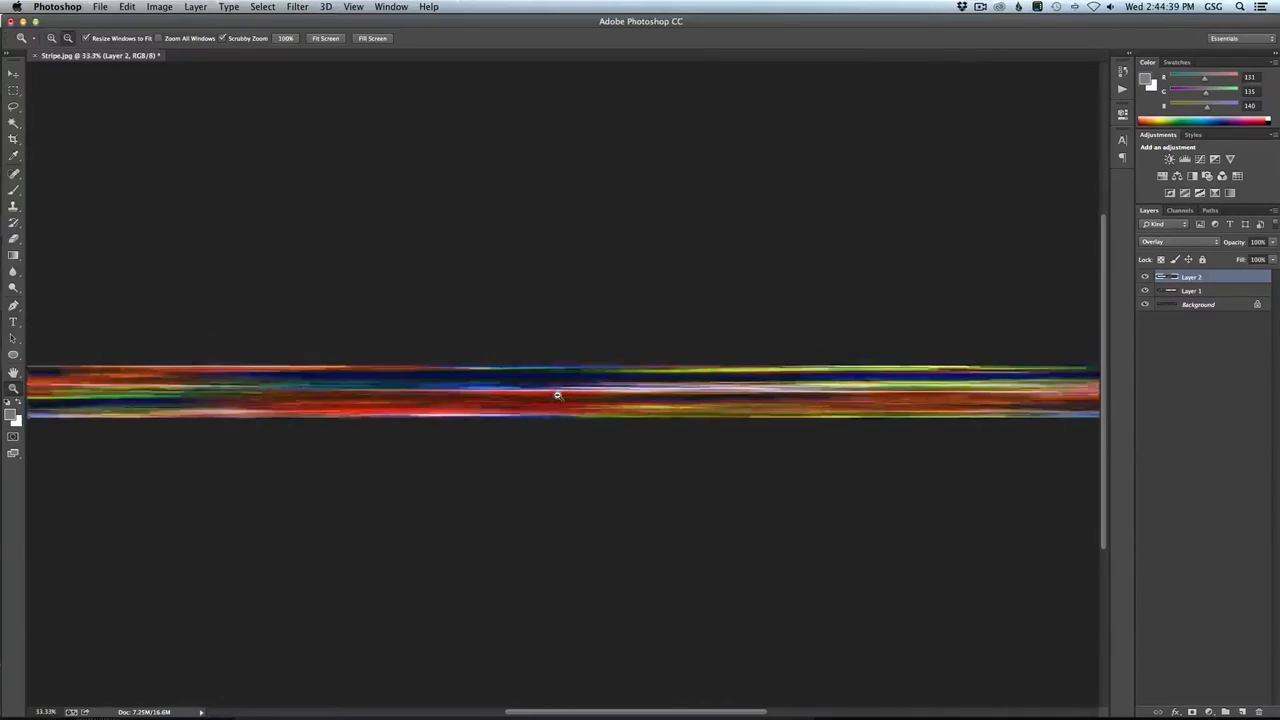
{"action": "left_click", "coordinate": [558, 396], "text": "alt"}
{"action": "left_click", "coordinate": [557, 396], "text": "alt"}
{"action": "left_click", "coordinate": [552, 397], "text": "alt"}
{"action": "left_click", "coordinate": [637, 389]}
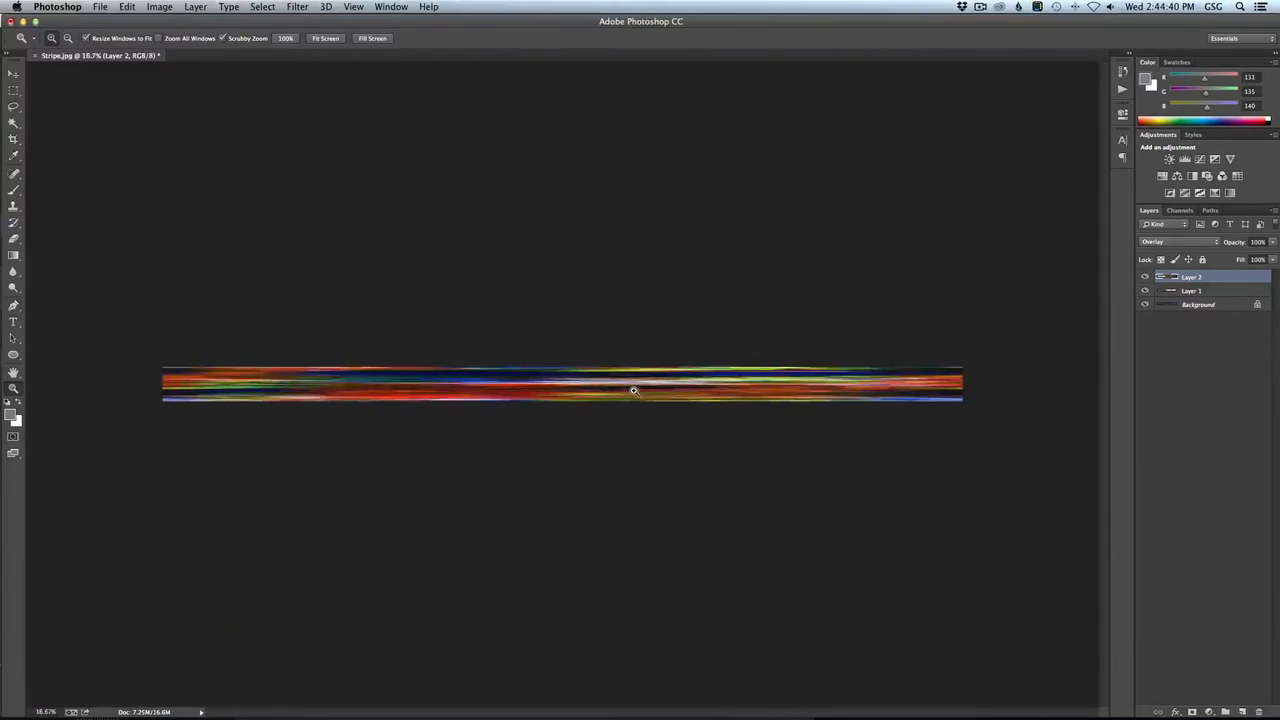
{"action": "left_click", "coordinate": [241, 404]}
{"action": "left_click", "coordinate": [238, 405]}
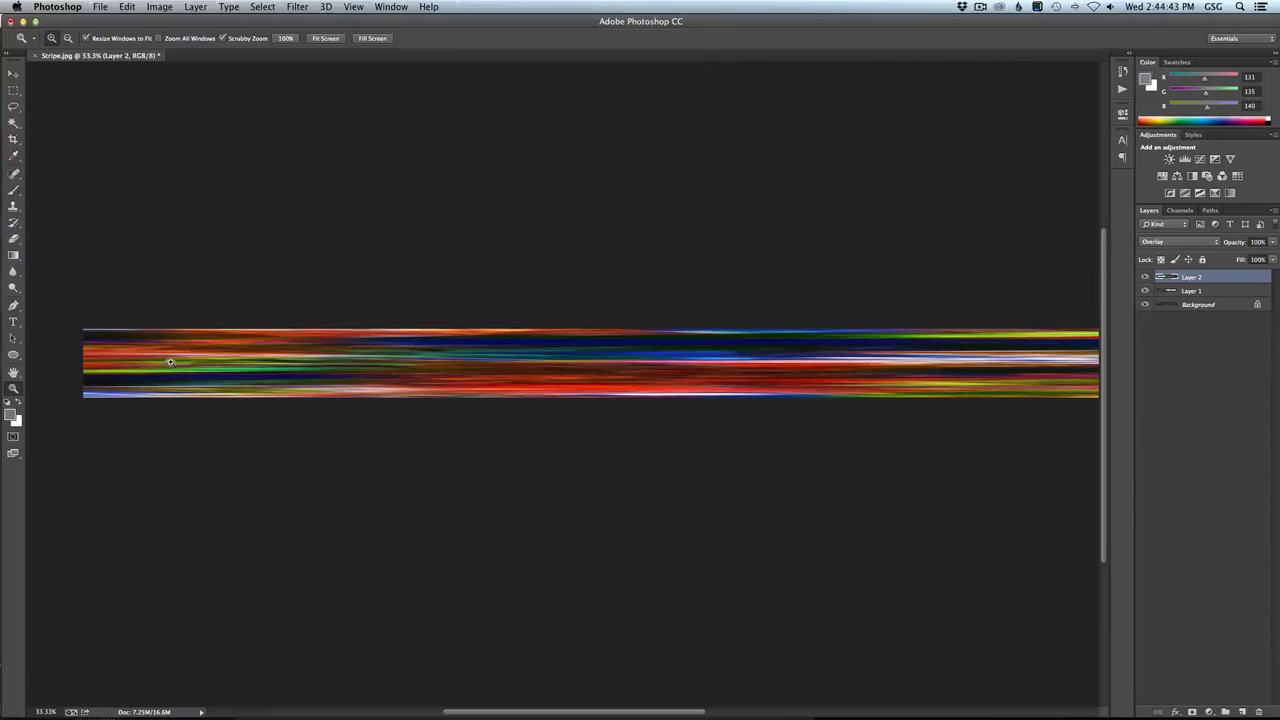
{"action": "left_click", "coordinate": [920, 365], "text": "alt"}
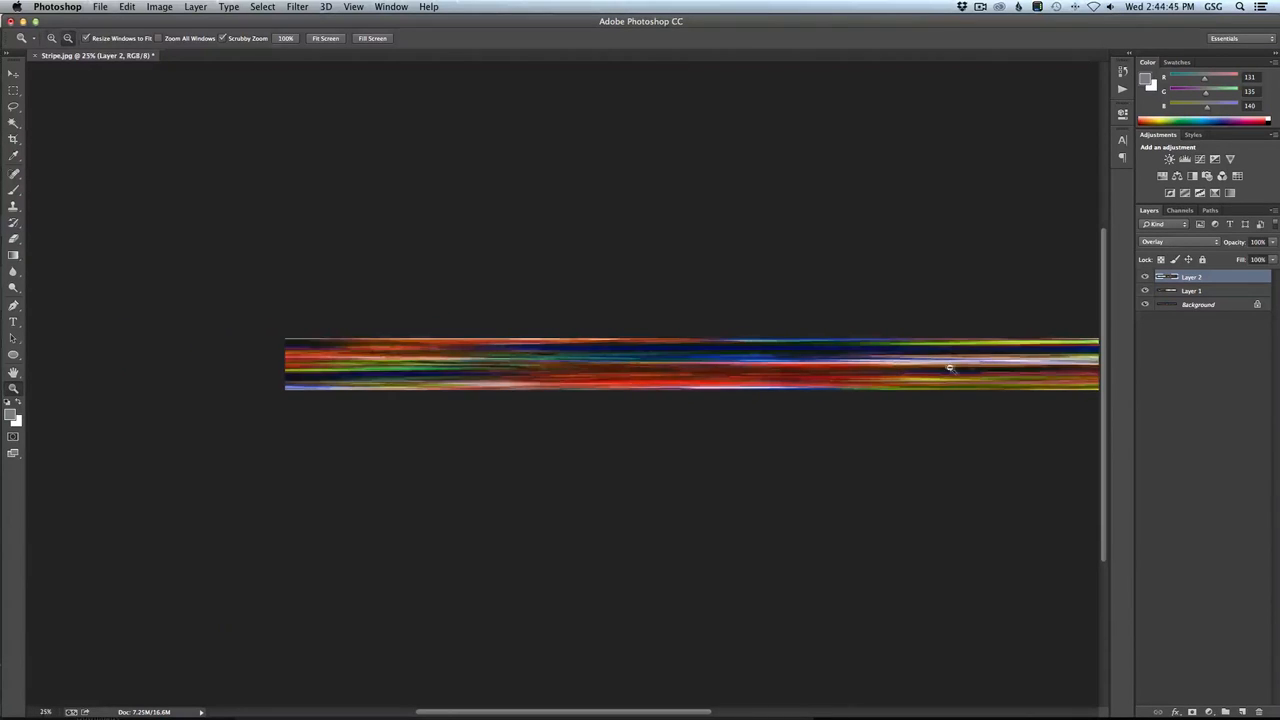
{"action": "left_click", "coordinate": [900, 368], "text": "alt"}
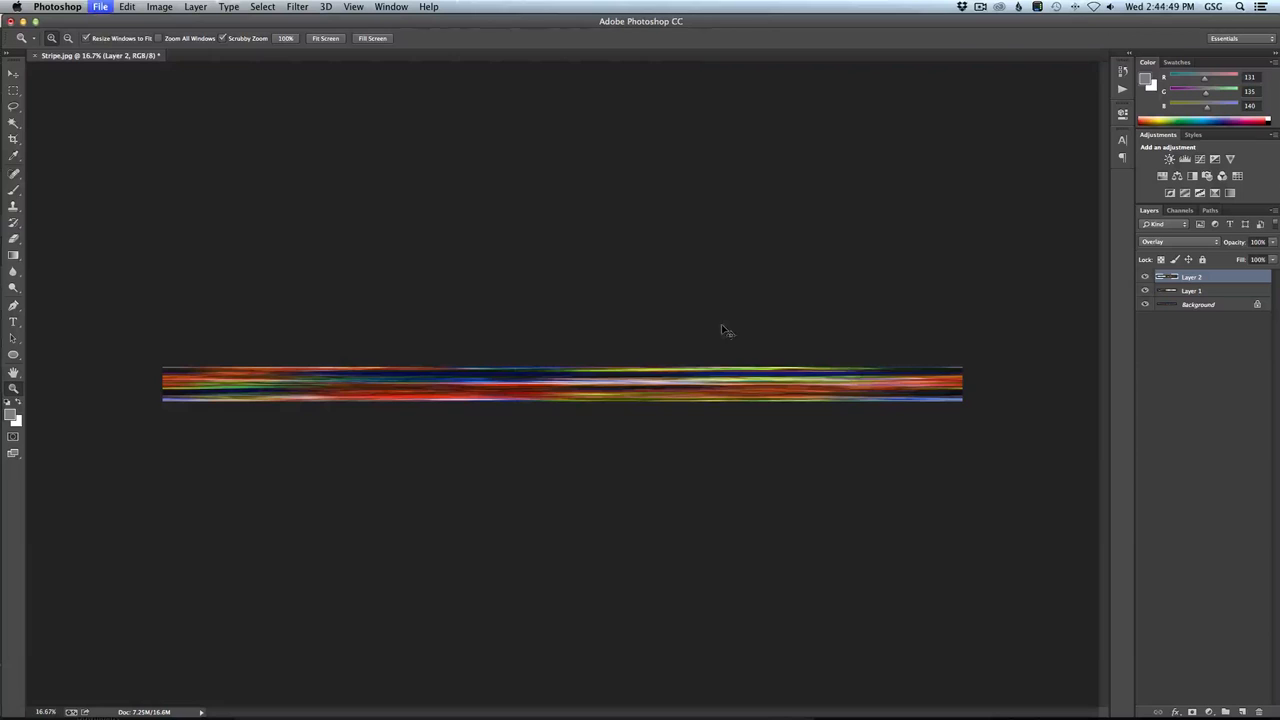
Save the blended stripe image as Stripe2.jpg in JPEG format at quality 12, Baseline Optimized, in the TextureStripes folder.
{"action": "key", "text": "super+shift+s"}
{"action": "left_click", "coordinate": [660, 177]}
{"action": "left_click", "coordinate": [589, 117]}
{"action": "type", "text": "2"}
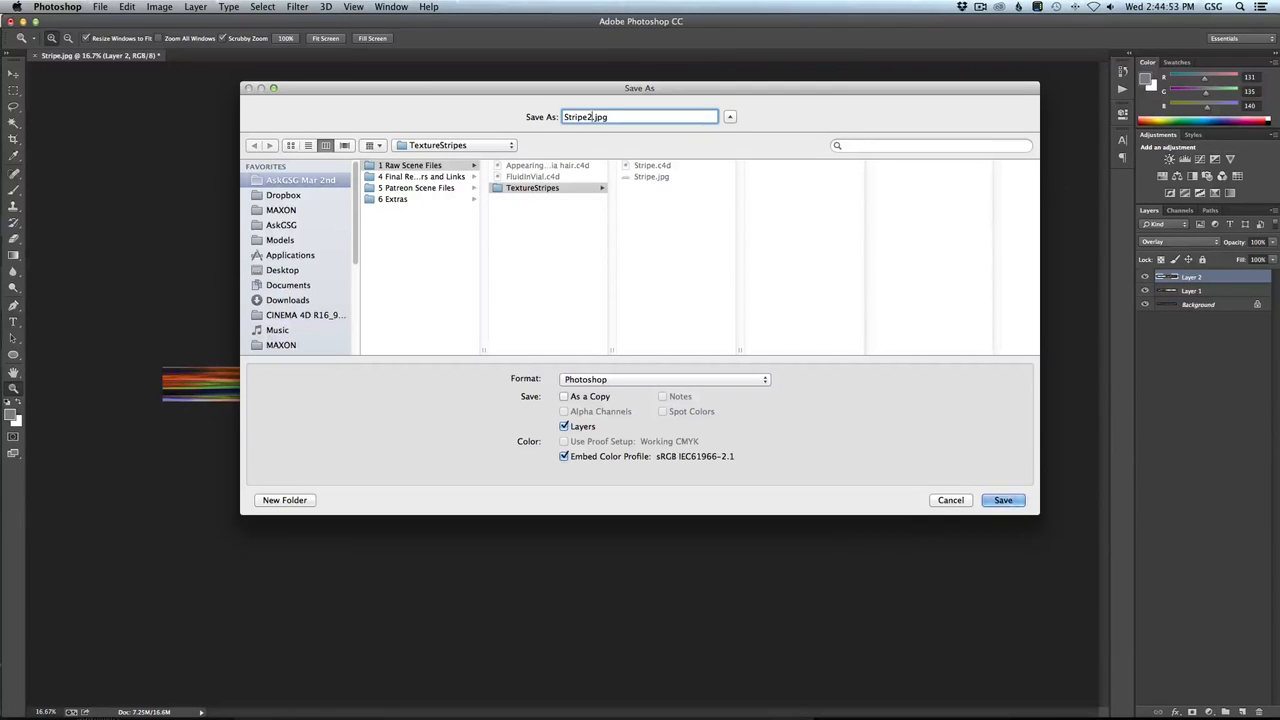
{"action": "left_click", "coordinate": [611, 380]}
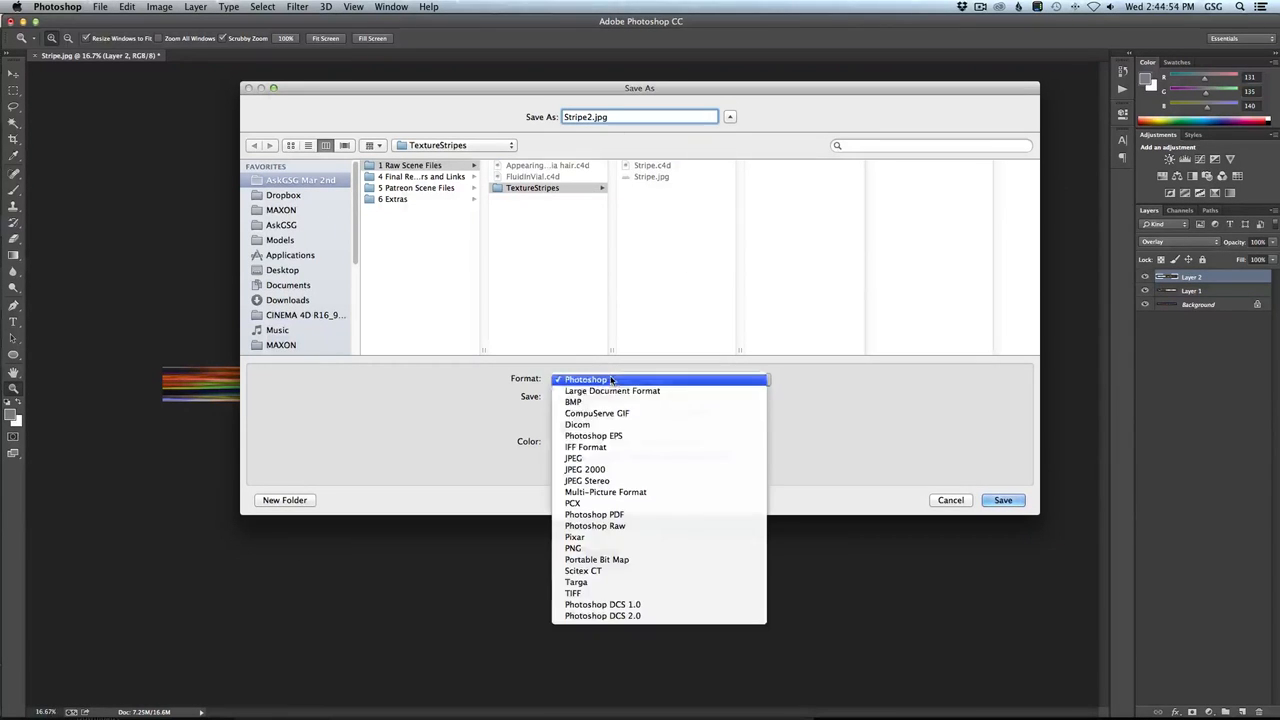
{"action": "left_click", "coordinate": [585, 458]}
{"action": "left_click", "coordinate": [995, 497]}
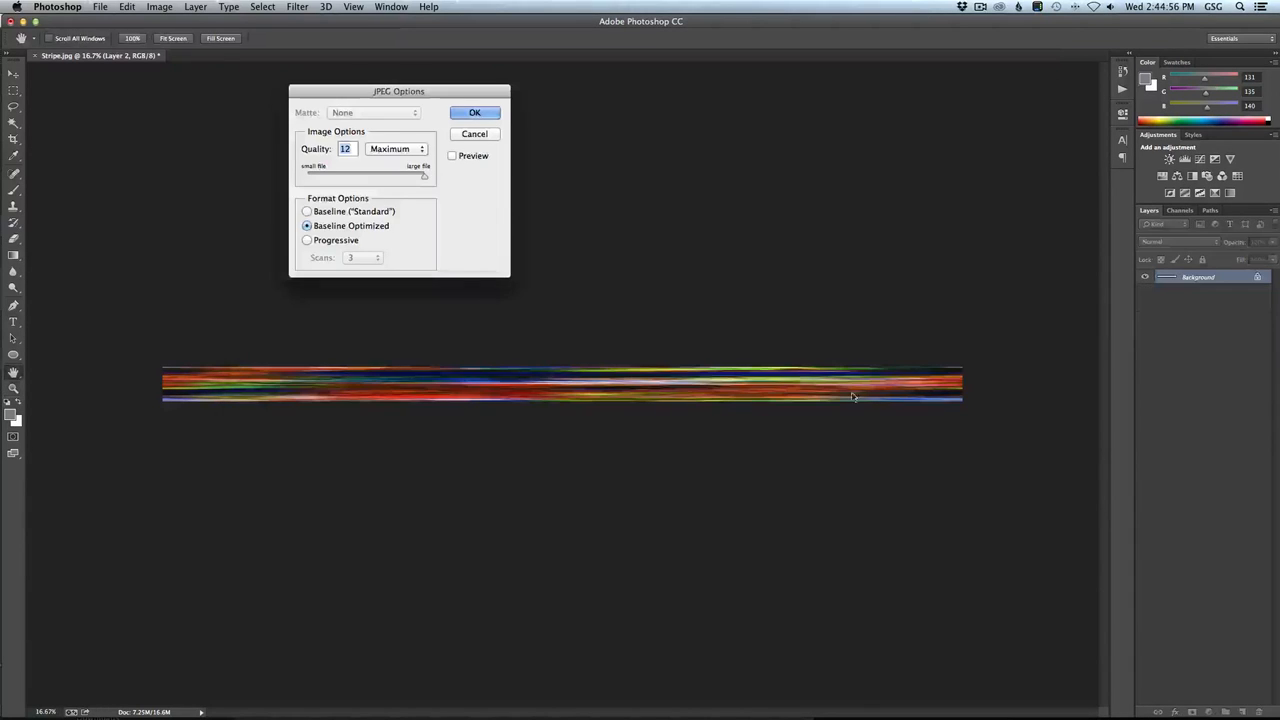
{"action": "left_click", "coordinate": [476, 116]}
Switch to Cinema 4D, stop the running render and return the rendered sequence to its first frame.
{"action": "key", "text": "super+Tab"}
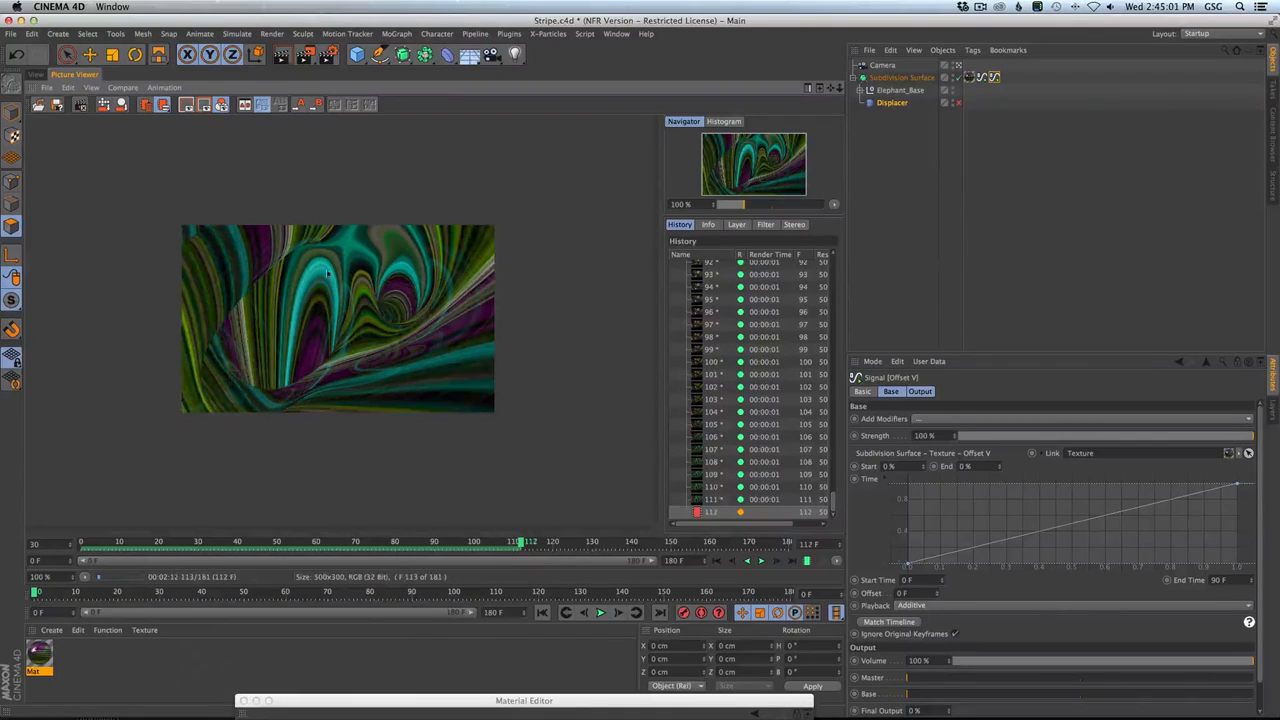
{"action": "left_click", "coordinate": [80, 107]}
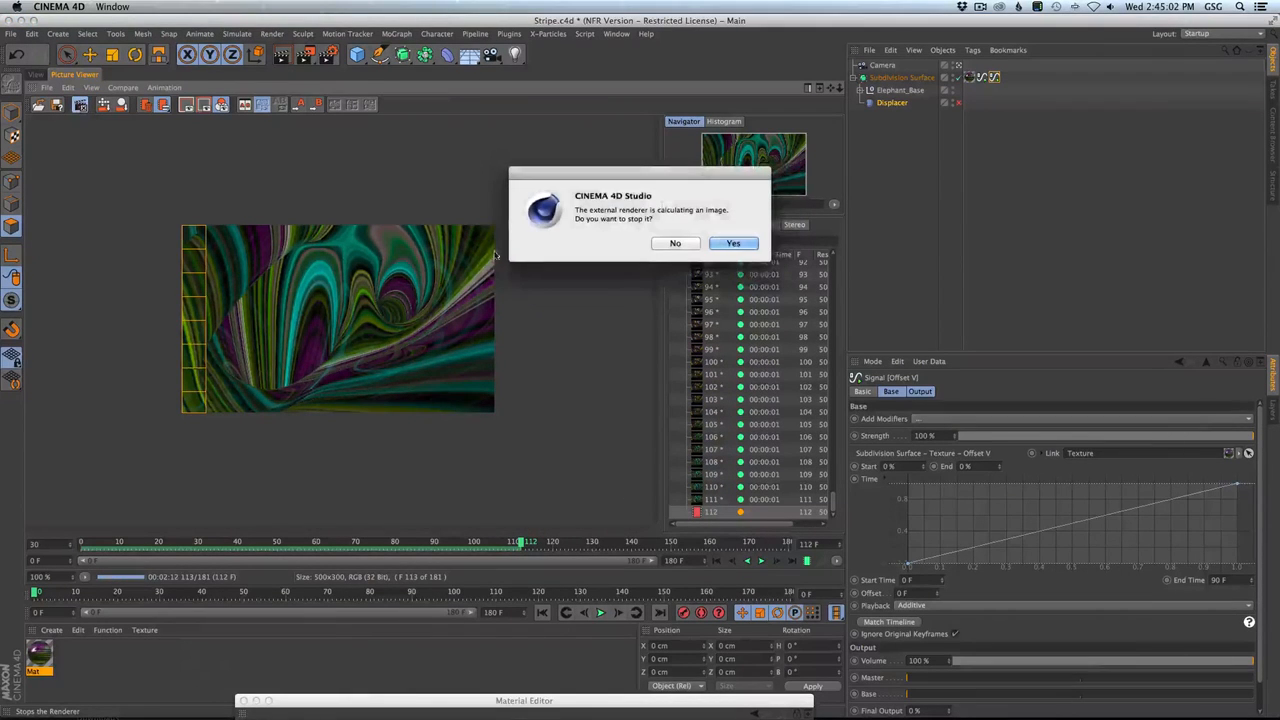
{"action": "left_click", "coordinate": [730, 243]}
{"action": "left_click", "coordinate": [716, 561]}
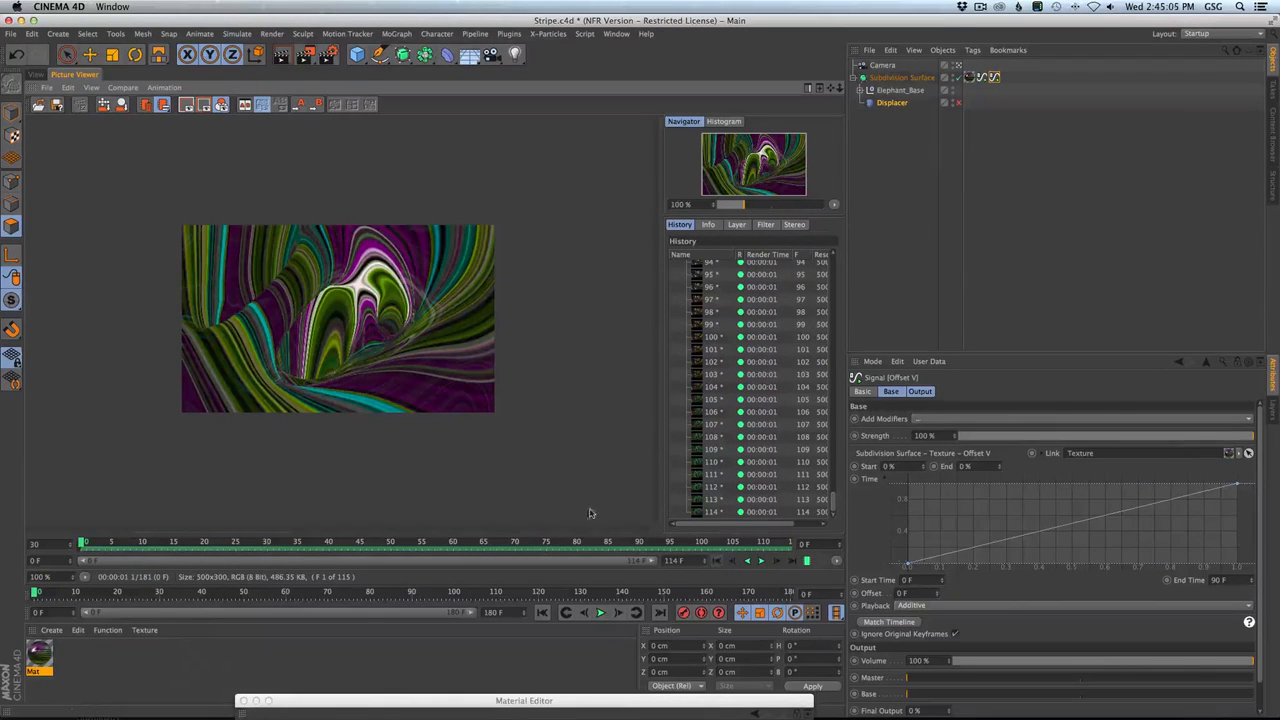
Replace the bitmap file in the Mat material's Luminance layers with Stripe2.jpg and close the material's editor.
{"action": "double_click", "coordinate": [39, 655]}
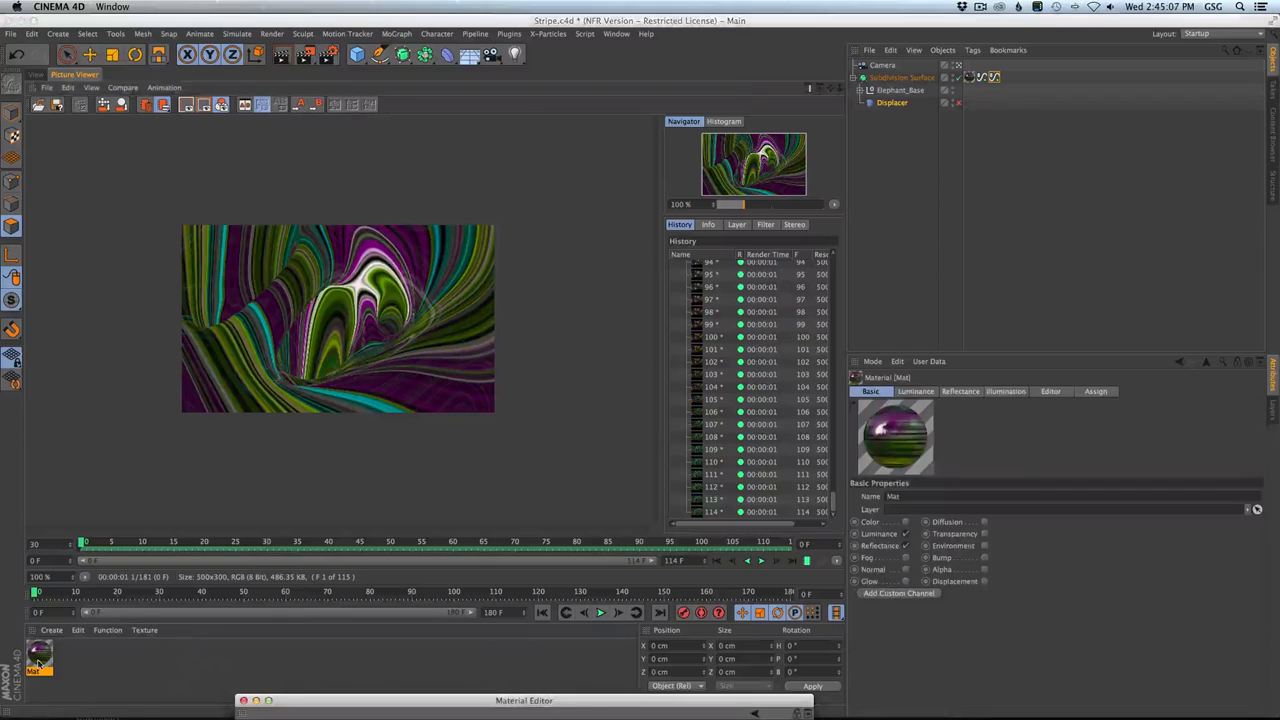
{"action": "left_click_drag", "start_coordinate": [500, 703], "coordinate": [451, 250]}
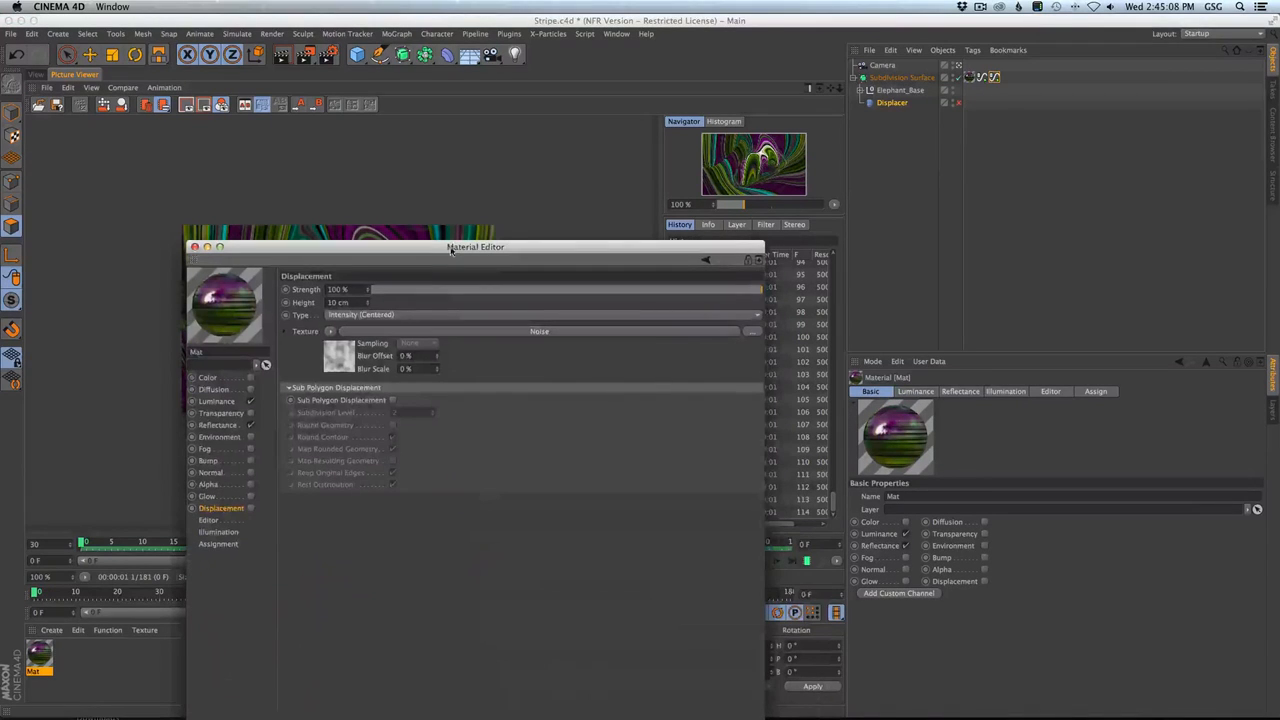
{"action": "left_click", "coordinate": [226, 402]}
{"action": "left_click", "coordinate": [362, 403]}
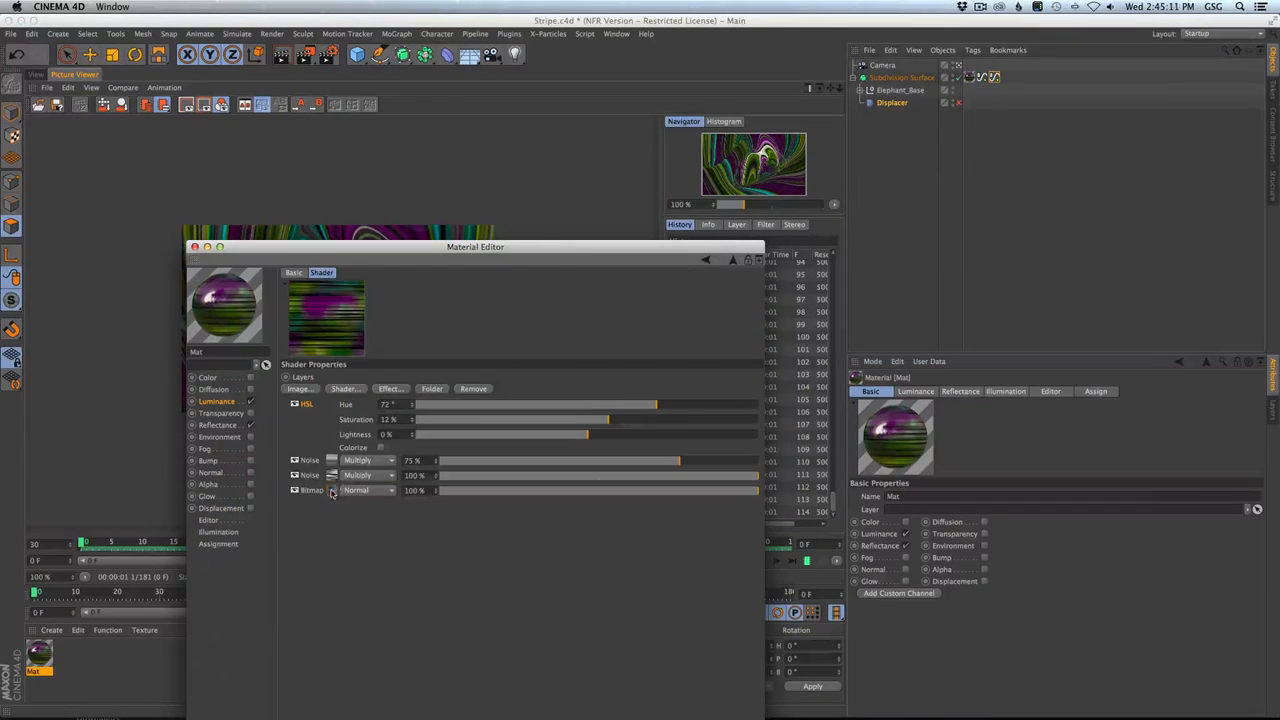
{"action": "left_click", "coordinate": [333, 491]}
{"action": "type", "text": "2"}
{"action": "key", "text": "Return"}
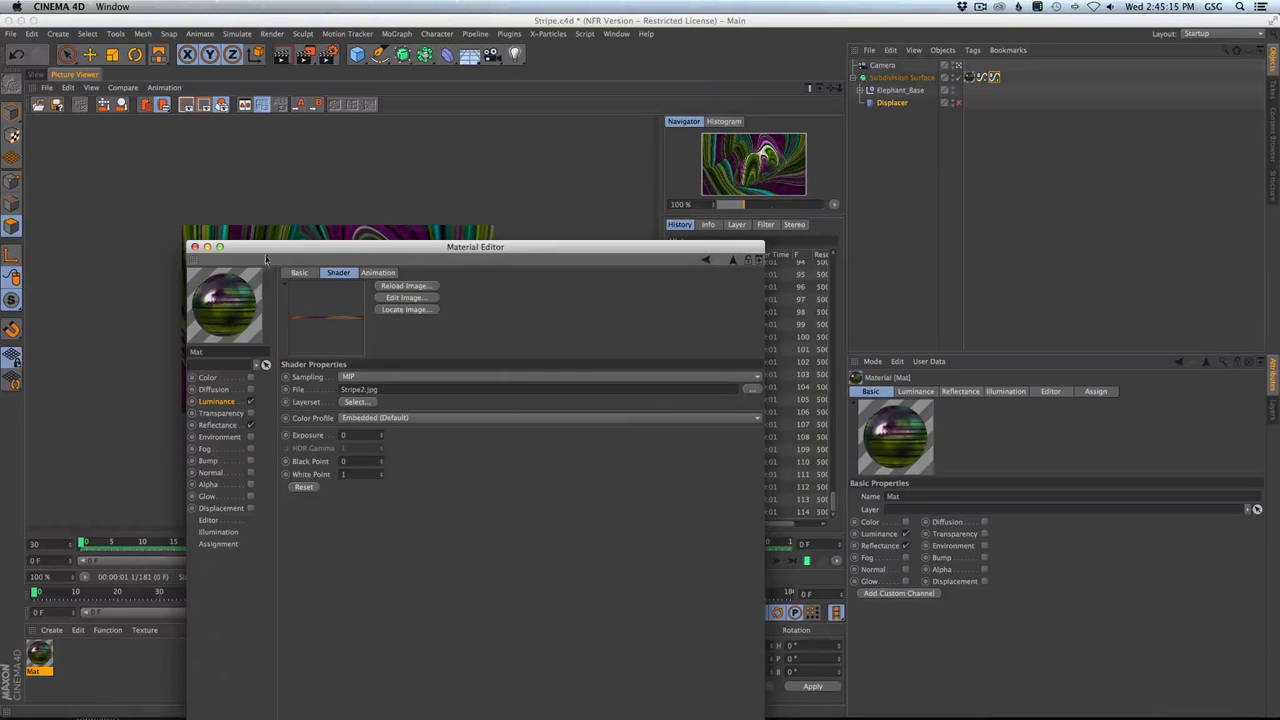
{"action": "left_click", "coordinate": [195, 247]}
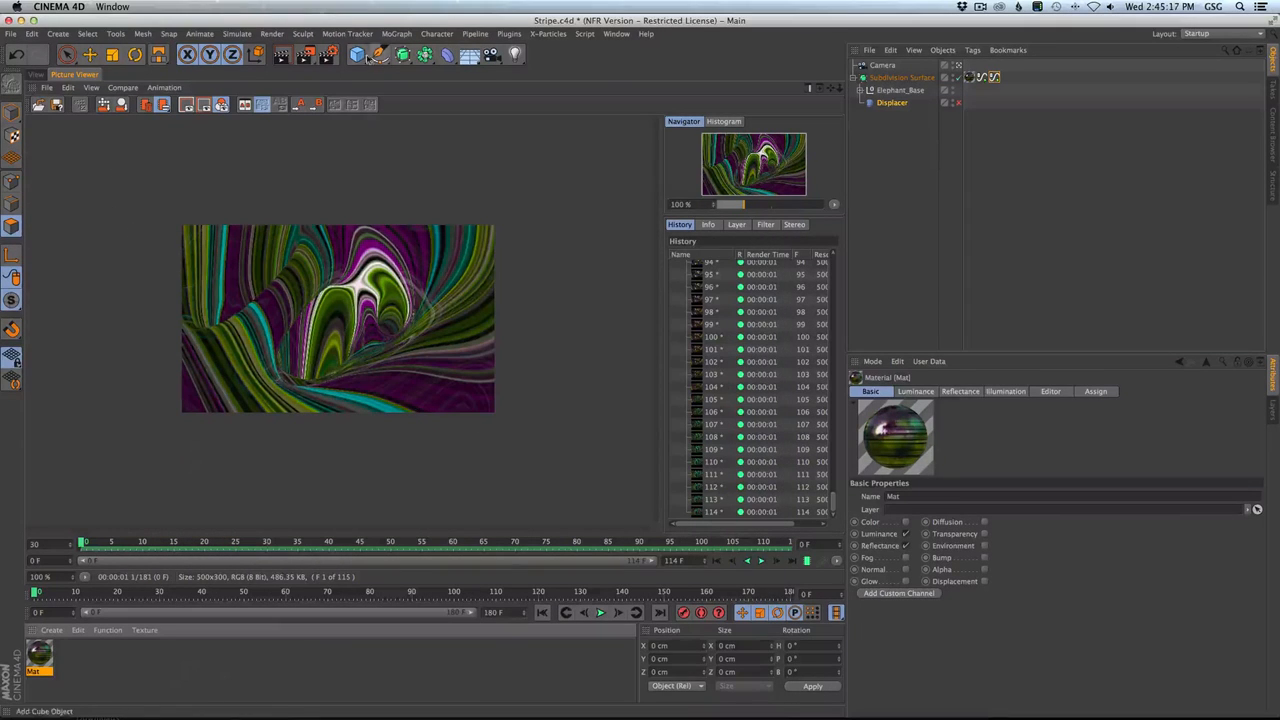
Render the animation with the new stripe texture to the Picture Viewer.
{"action": "left_click", "coordinate": [302, 57]}
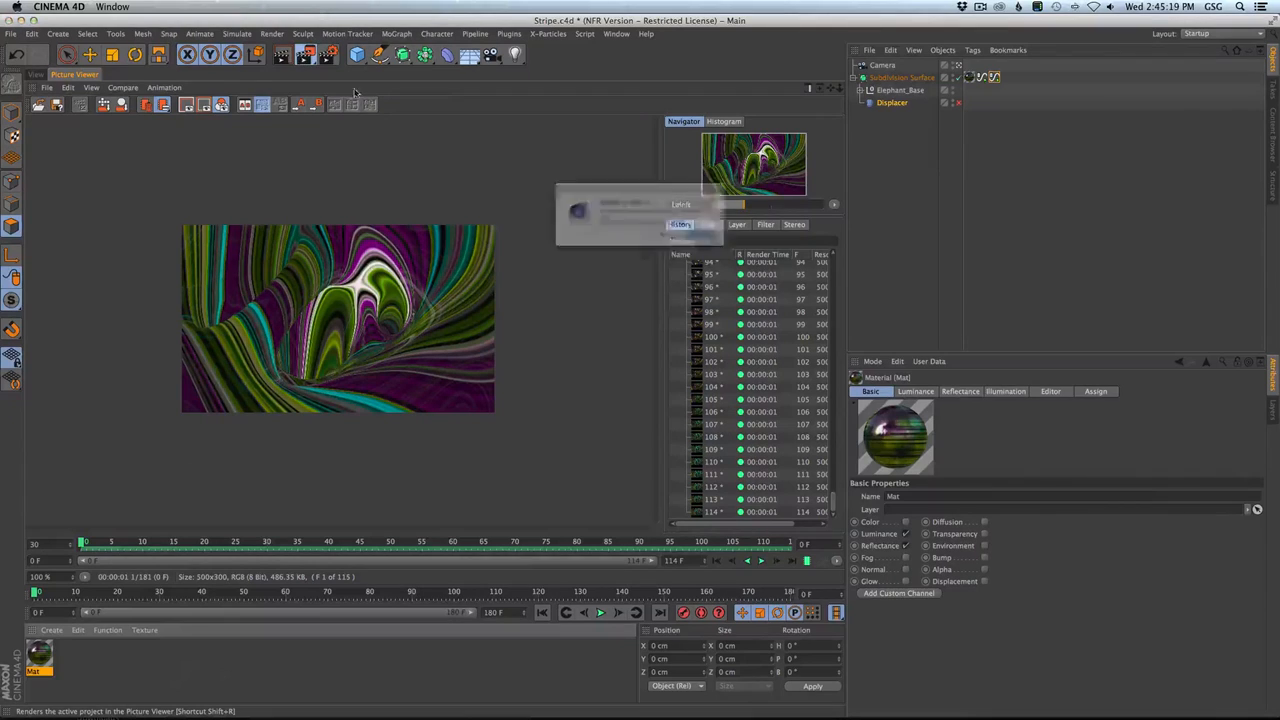
{"action": "left_click", "coordinate": [735, 246]}
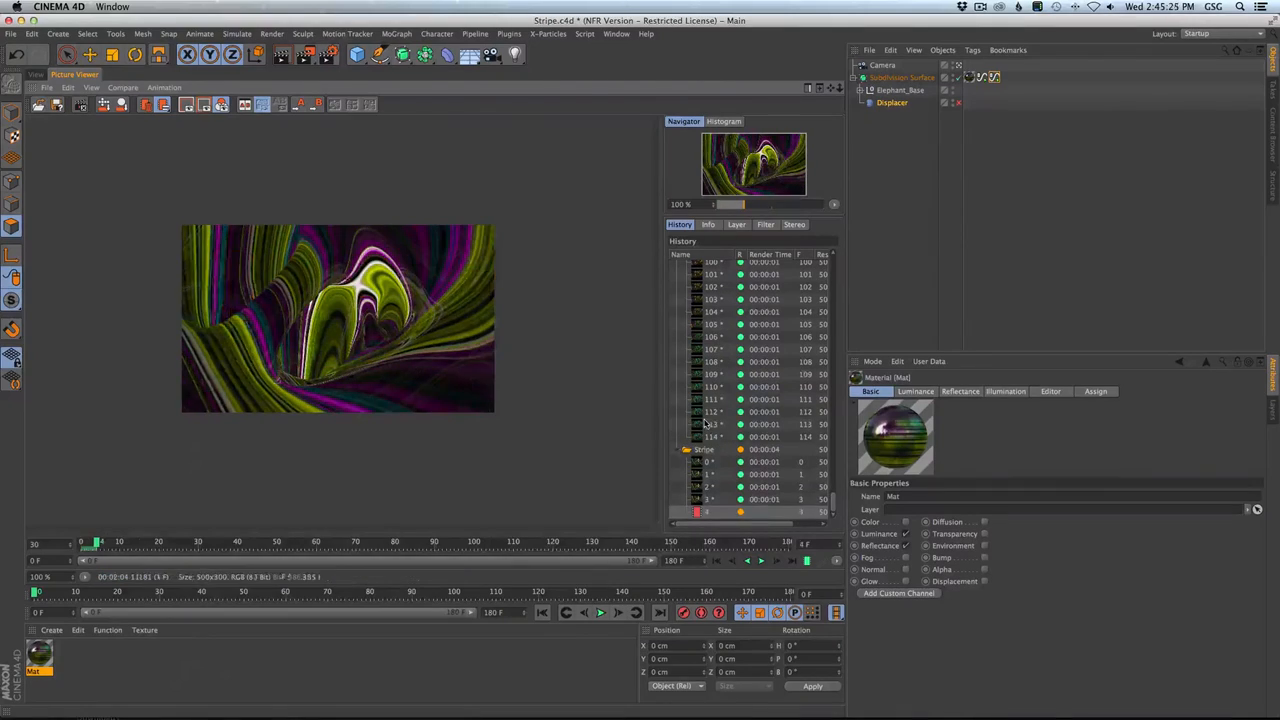
Play the previous render sequence from its first frame at about 200% zoom and stop the playback.
{"action": "left_click", "coordinate": [706, 424]}
{"action": "left_click", "coordinate": [717, 561]}
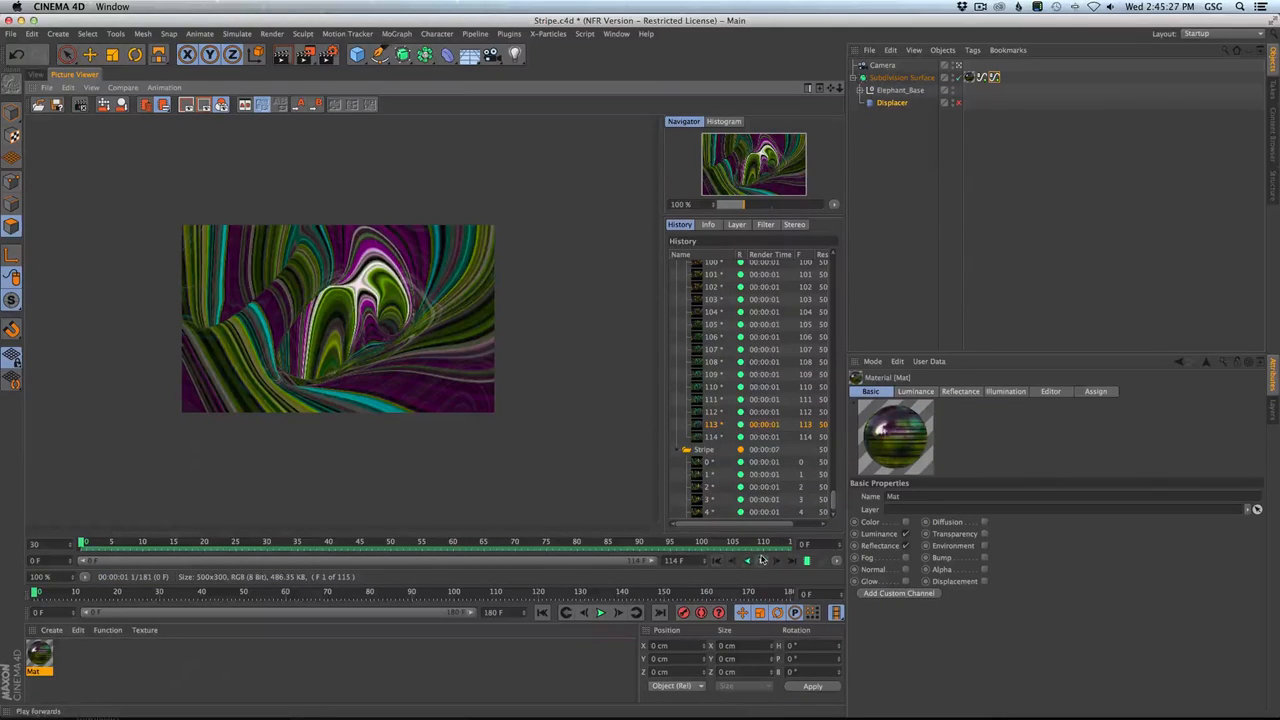
{"action": "scroll", "coordinate": [504, 389], "scroll_direction": "up", "scroll_amount": 3}
{"action": "left_click", "coordinate": [761, 561]}
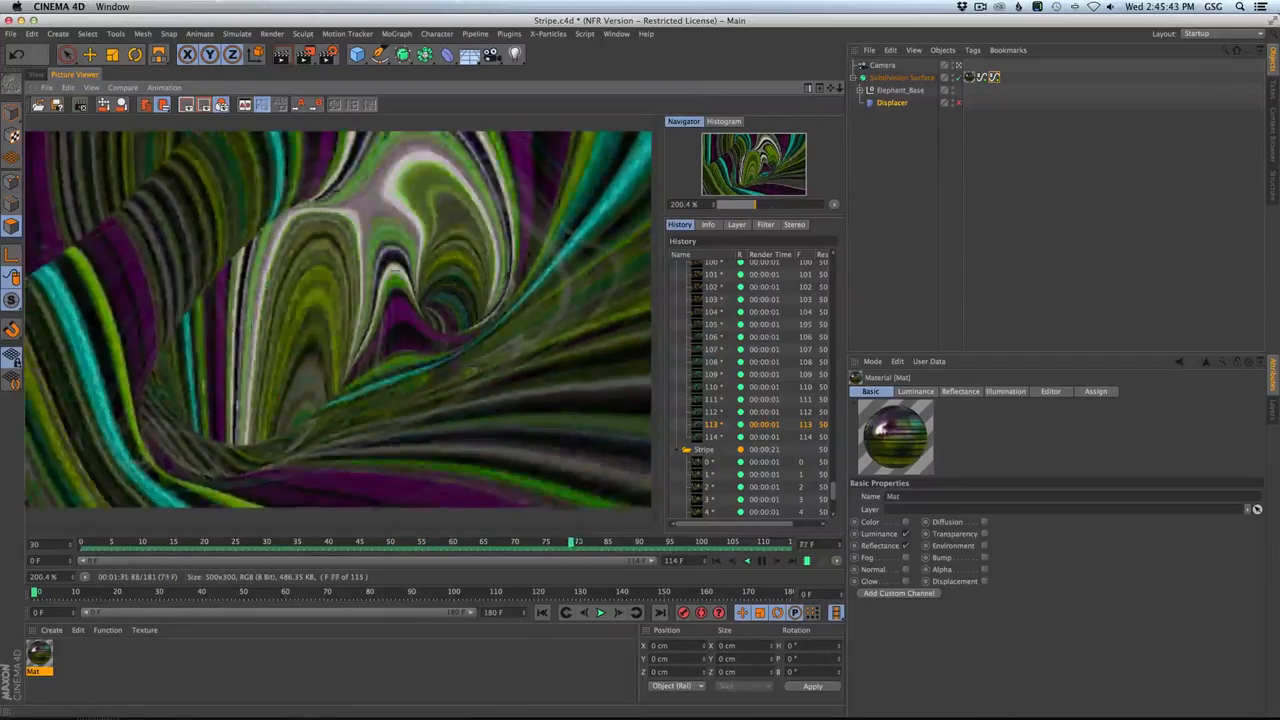
{"action": "left_click", "coordinate": [760, 560]}
Review the new Stripe2.jpg render sequence at 100% zoom, playing its finished frames from the start.
{"action": "left_click", "coordinate": [708, 462]}
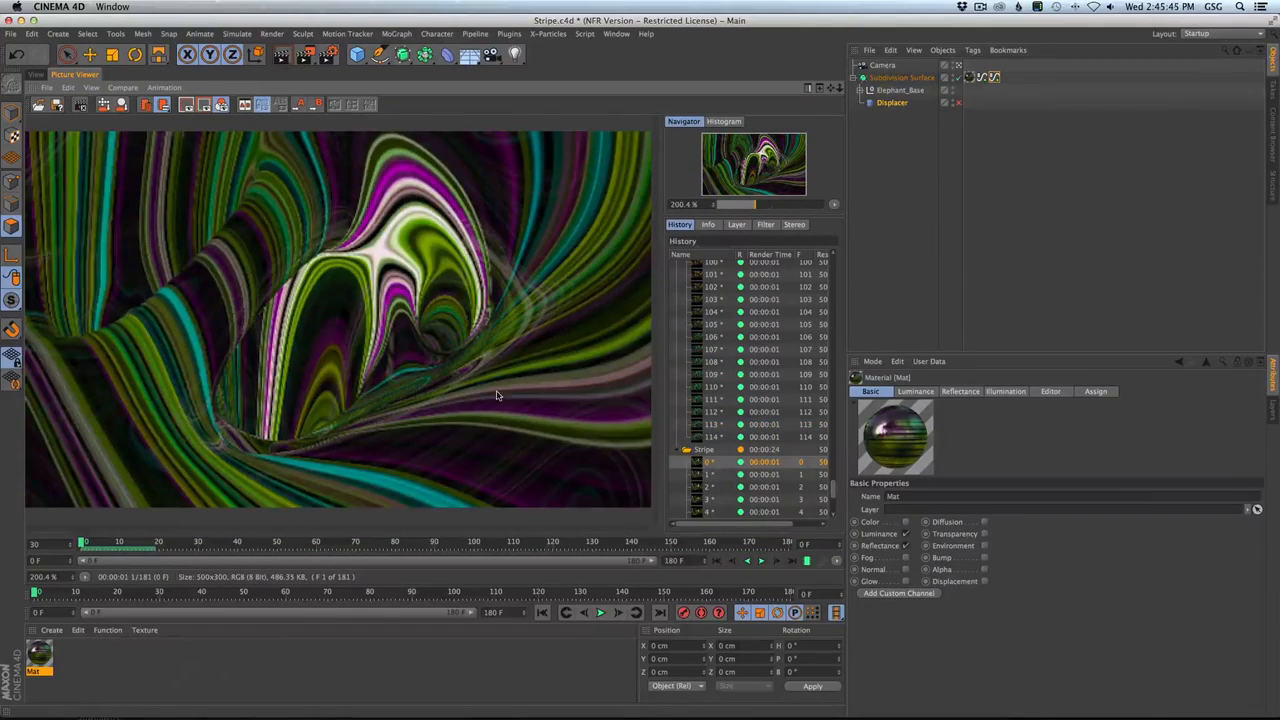
{"action": "scroll", "coordinate": [497, 396], "scroll_direction": "down", "scroll_amount": 2}
{"action": "left_click", "coordinate": [783, 568]}
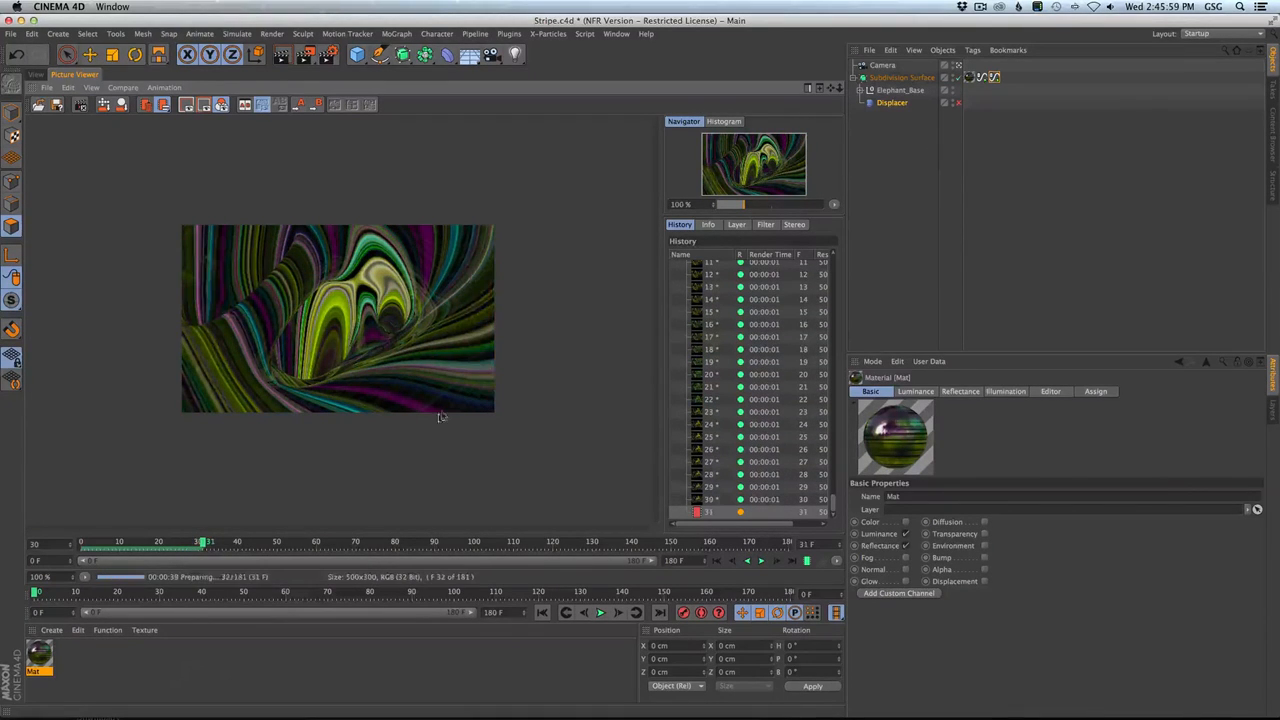
{"action": "left_click", "coordinate": [717, 562]}
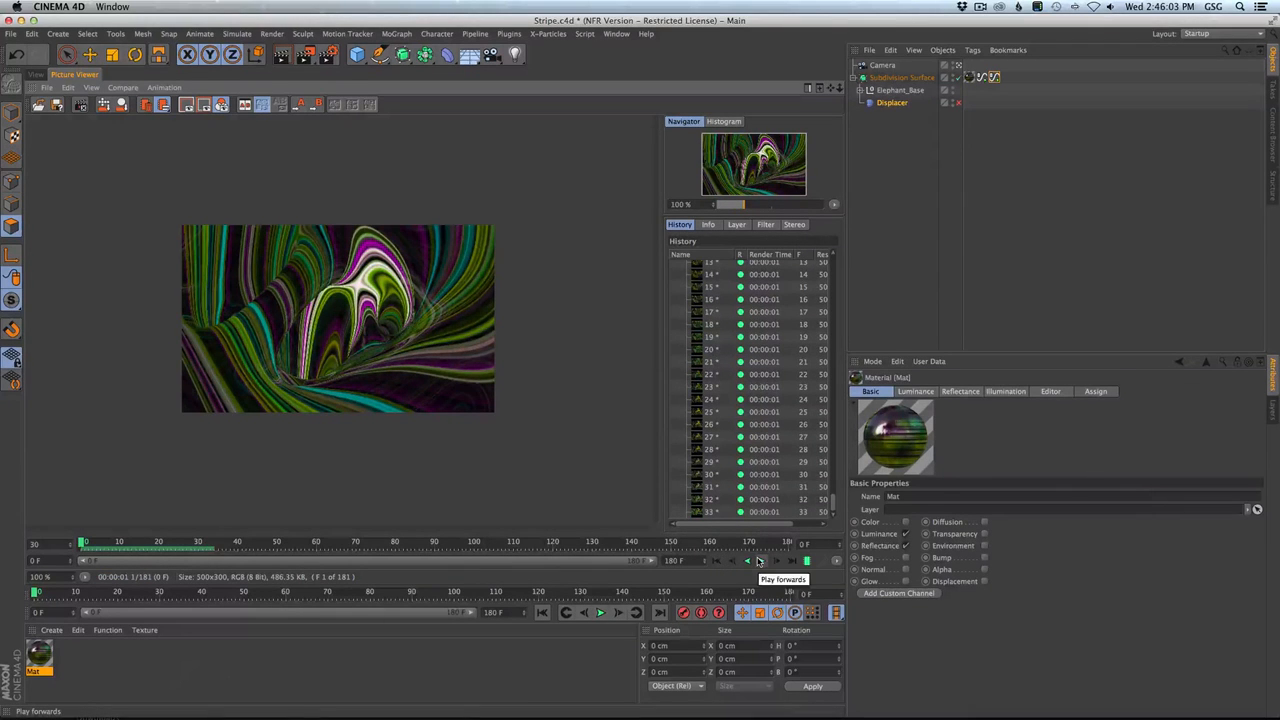
{"action": "left_click", "coordinate": [759, 562]}
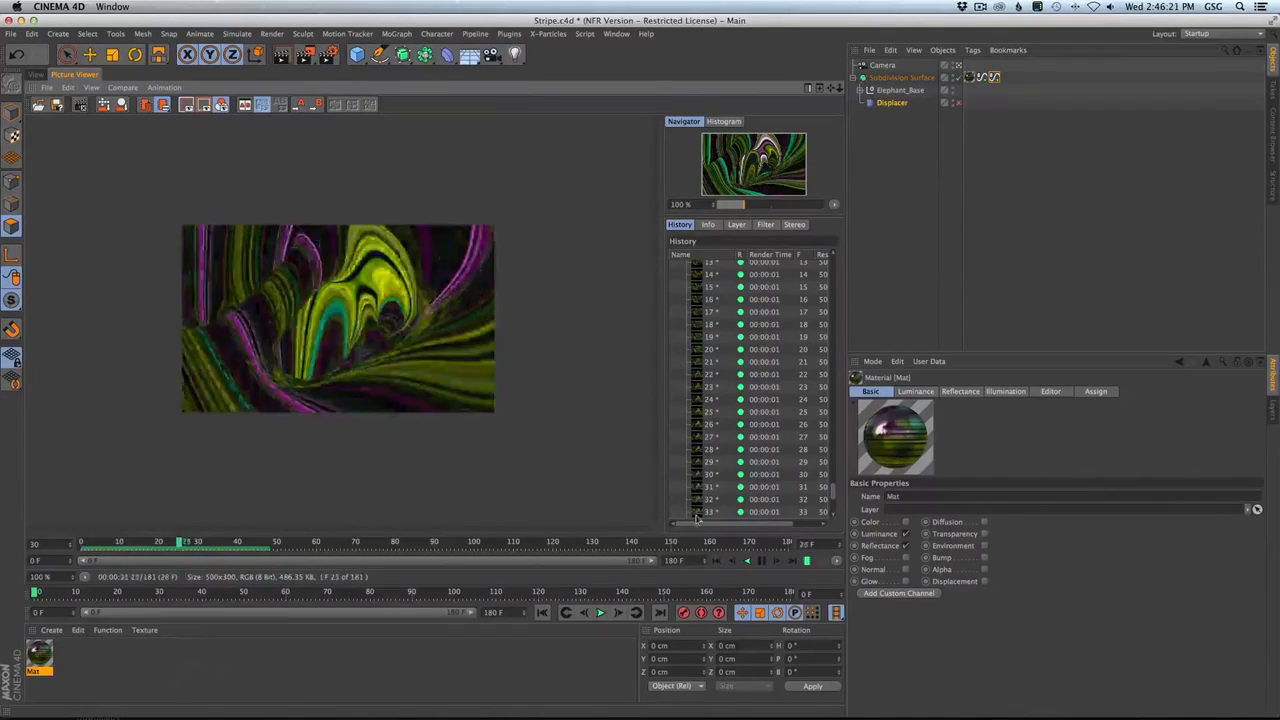
{"action": "left_click", "coordinate": [44, 87]}
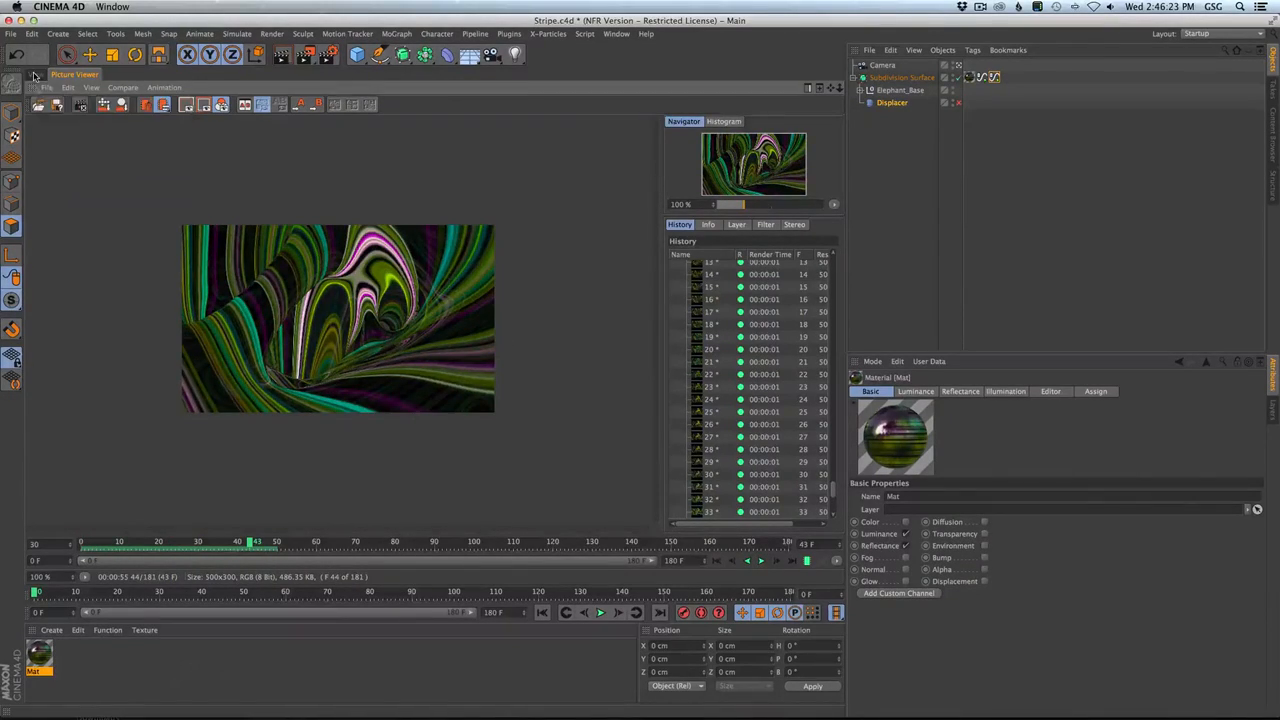
Return to the 3D view and toggle the Subdivision Surface off and back on.
{"action": "left_click", "coordinate": [36, 74]}
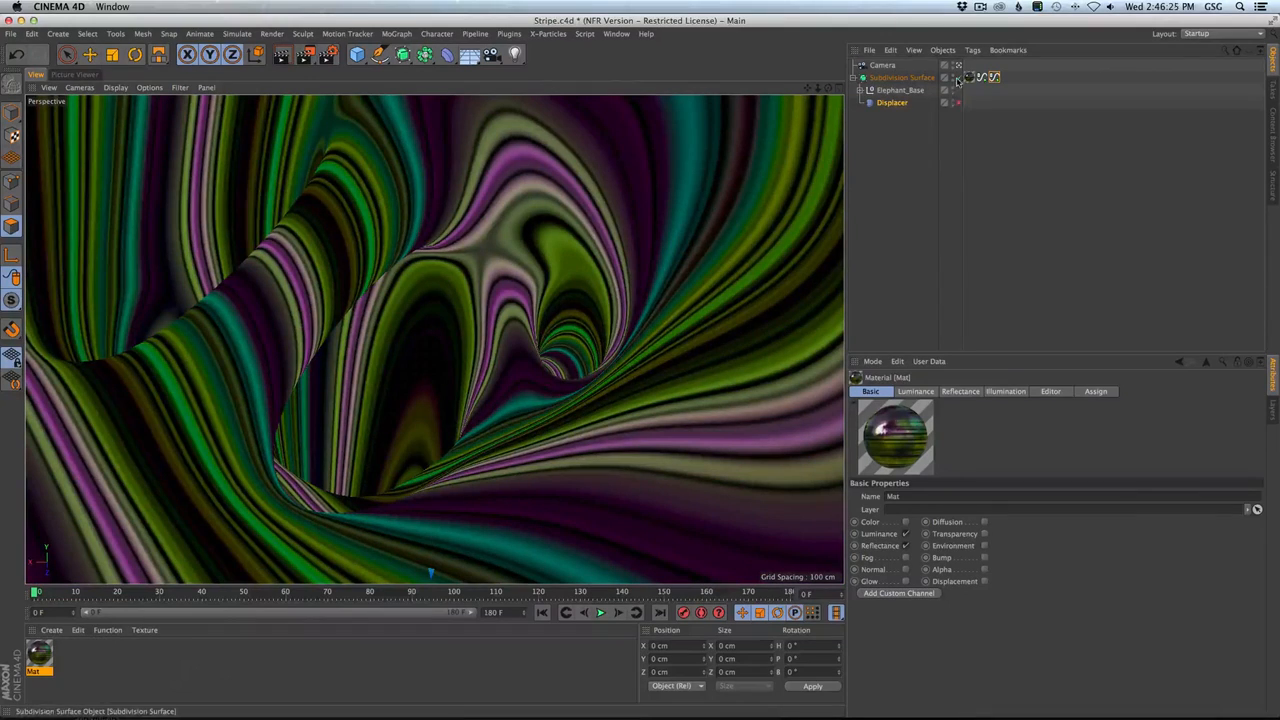
{"action": "left_click", "coordinate": [959, 78]}
{"action": "left_click", "coordinate": [959, 78]}
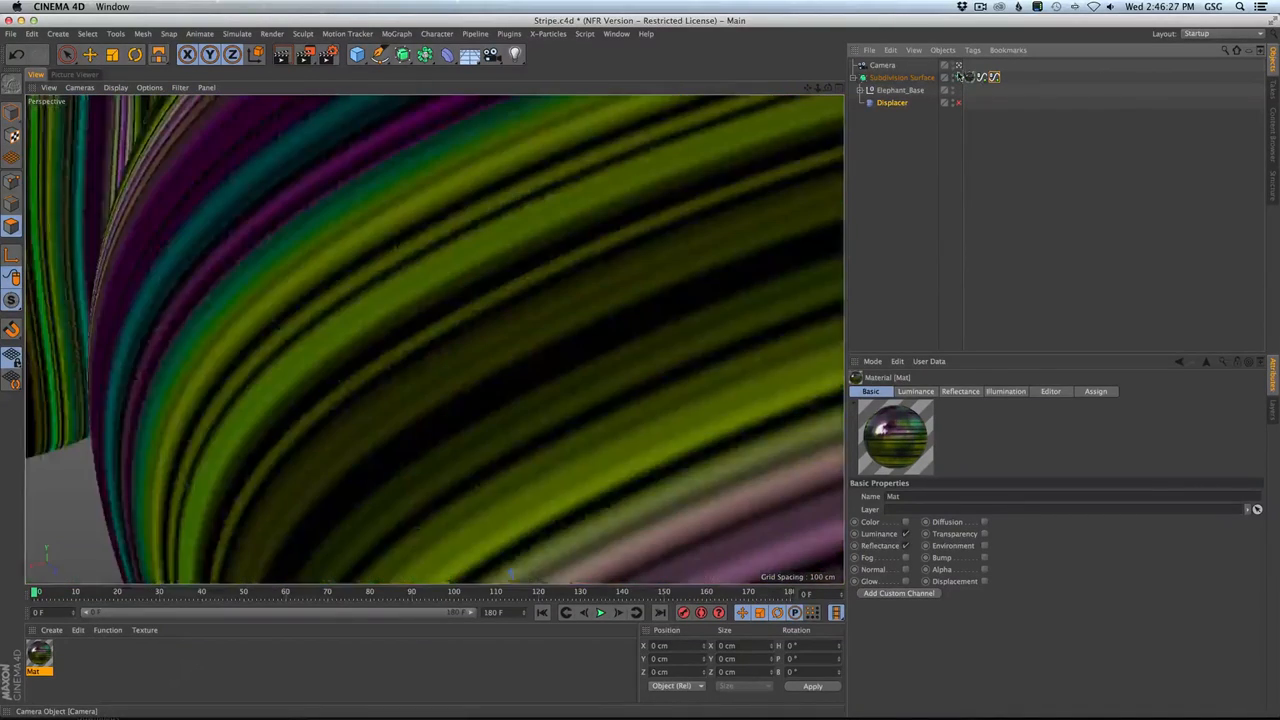
Move the stripe texture tag from the Subdivision Surface to the Displacer and enable the Displacer deformer on the elephant.
{"action": "left_click_drag", "start_coordinate": [970, 78], "coordinate": [971, 104]}
{"action": "right_click_drag", "start_coordinate": [717, 249], "coordinate": [490, 316], "text": "alt"}
{"action": "left_click_drag", "start_coordinate": [606, 229], "coordinate": [820, 213], "text": "alt"}
{"action": "right_click_drag", "start_coordinate": [577, 302], "coordinate": [613, 271], "text": "alt"}
{"action": "left_click_drag", "start_coordinate": [613, 271], "coordinate": [522, 274], "text": "alt"}
{"action": "left_click", "coordinate": [957, 103]}
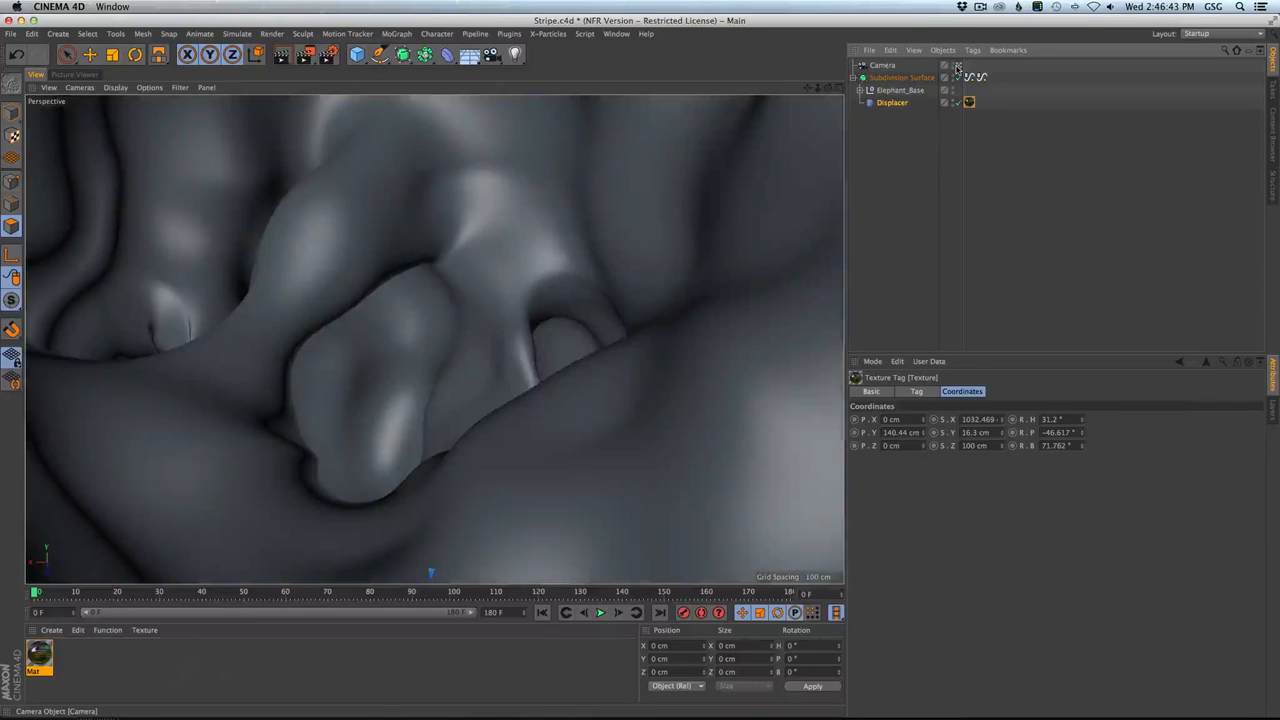
Compare the displaced elephant outside and through the scene camera, and disable the Displacer again.
{"action": "left_click", "coordinate": [957, 67]}
{"action": "left_click", "coordinate": [957, 67]}
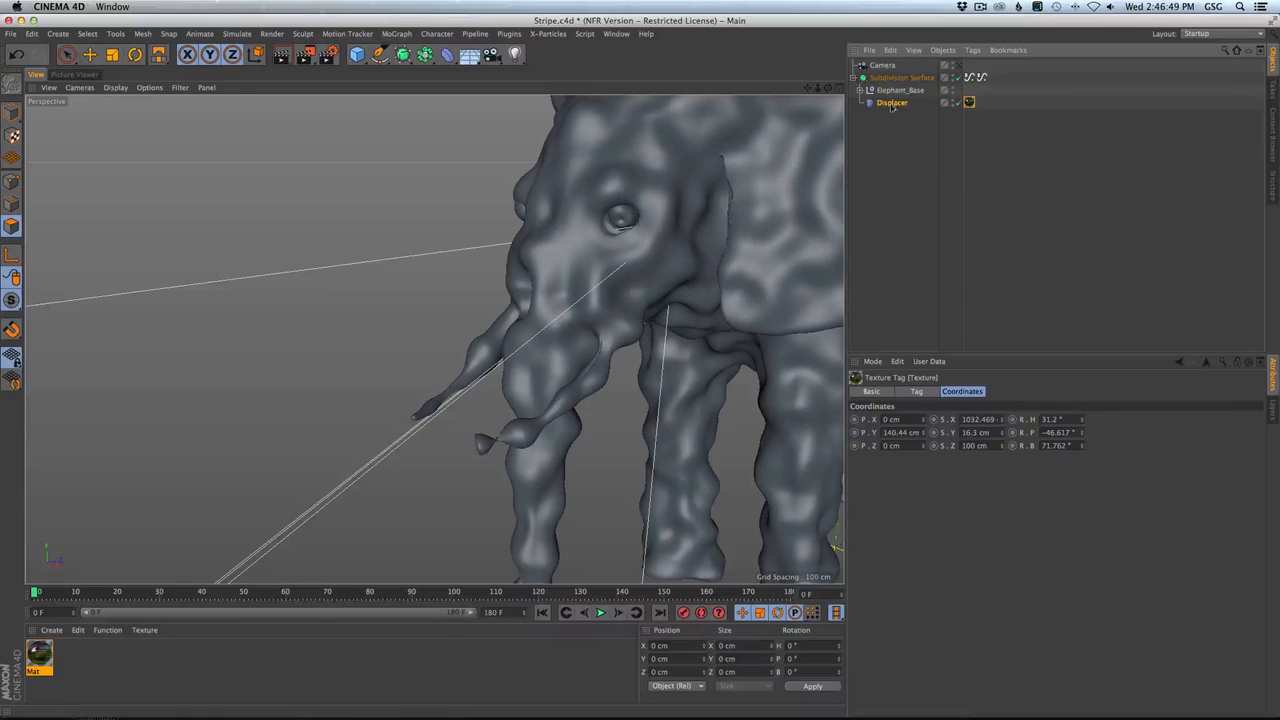
{"action": "left_click", "coordinate": [959, 66]}
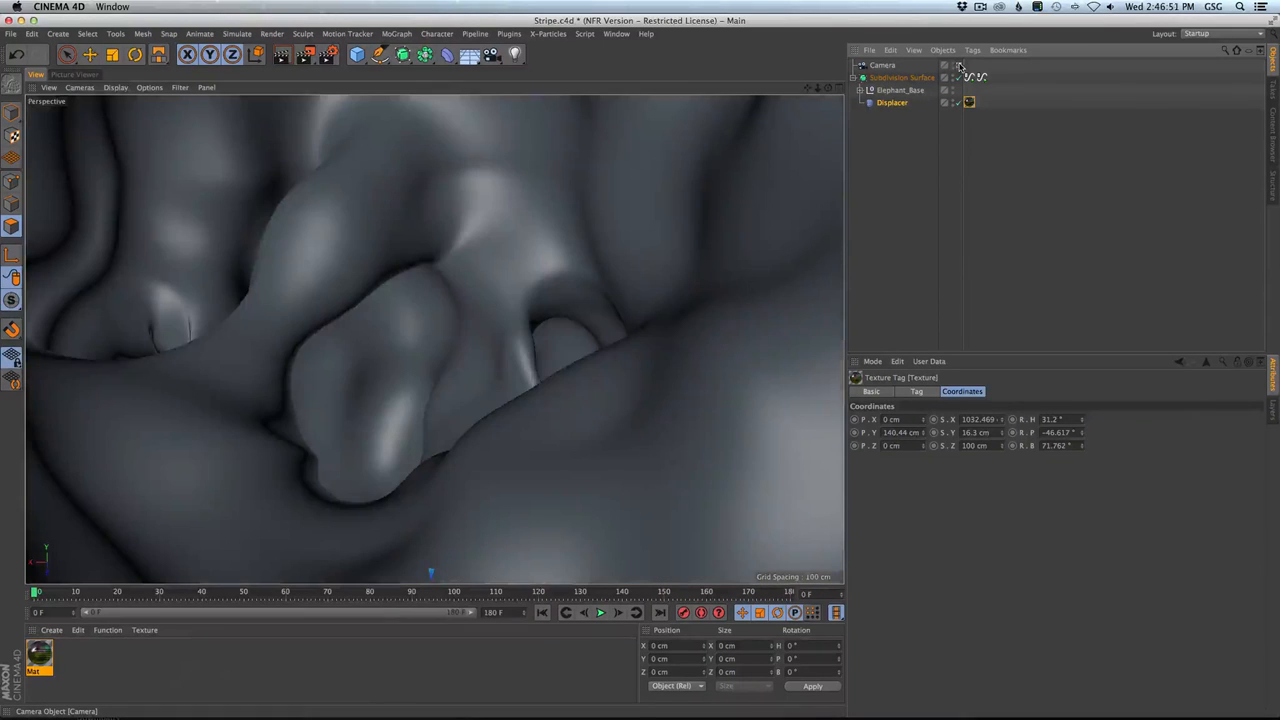
{"action": "left_click", "coordinate": [914, 143]}
Play the current stripe render in the Picture Viewer and compare it with frame 113 of the earlier render sequence.
{"action": "left_click", "coordinate": [80, 74]}
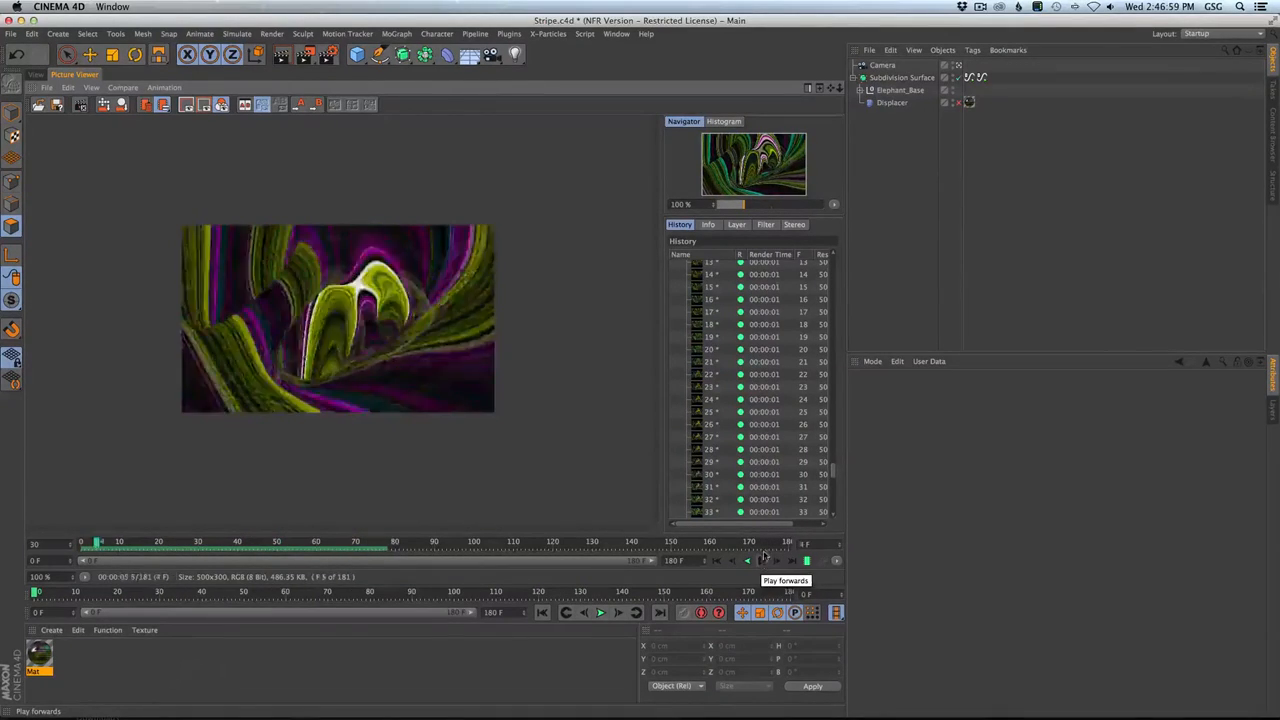
{"action": "scroll", "coordinate": [740, 427], "scroll_direction": "down", "scroll_amount": 10}
{"action": "scroll", "coordinate": [740, 427], "scroll_direction": "down", "scroll_amount": 2}
{"action": "scroll", "coordinate": [737, 427], "scroll_direction": "down", "scroll_amount": 15}
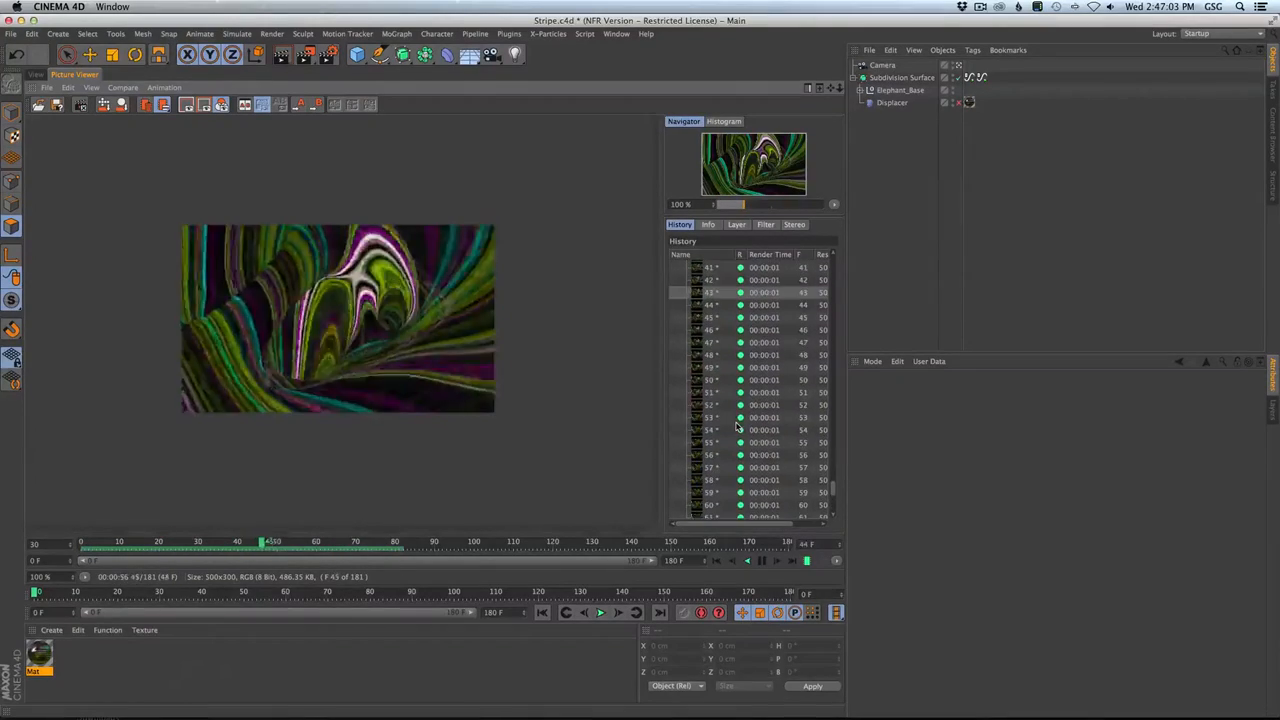
{"action": "left_click", "coordinate": [714, 335]}
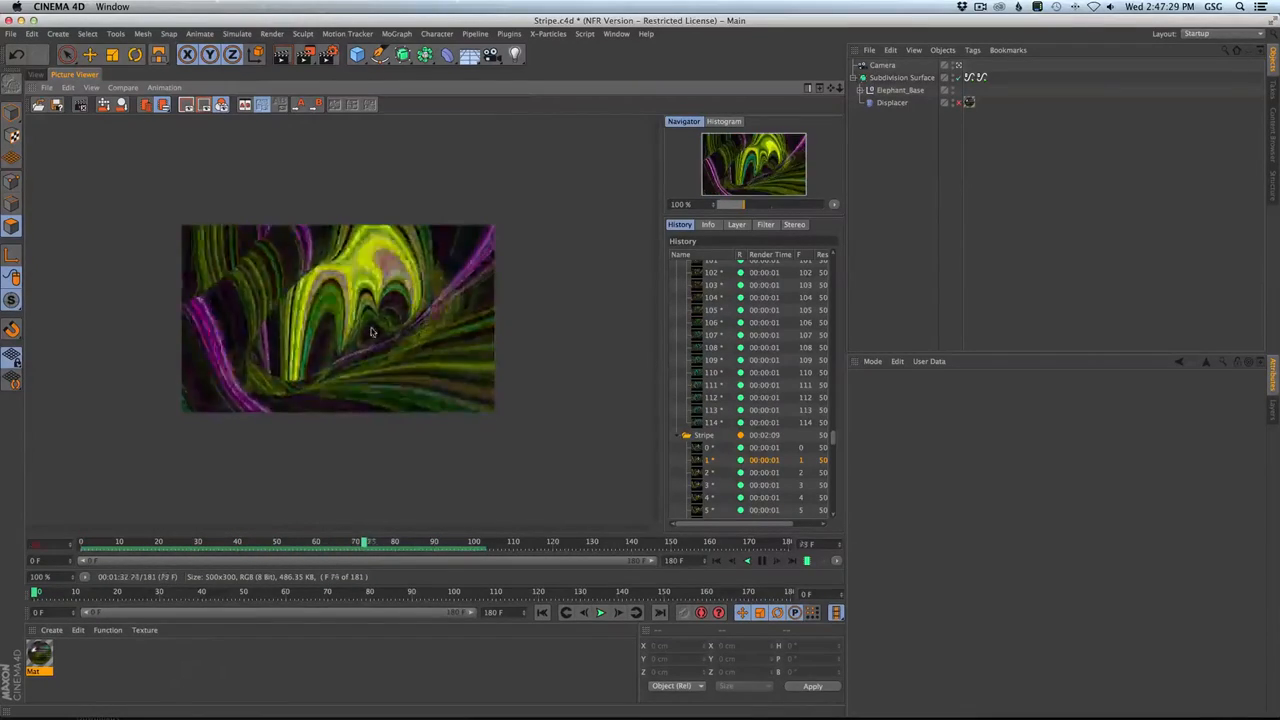
{"action": "left_click", "coordinate": [724, 410]}
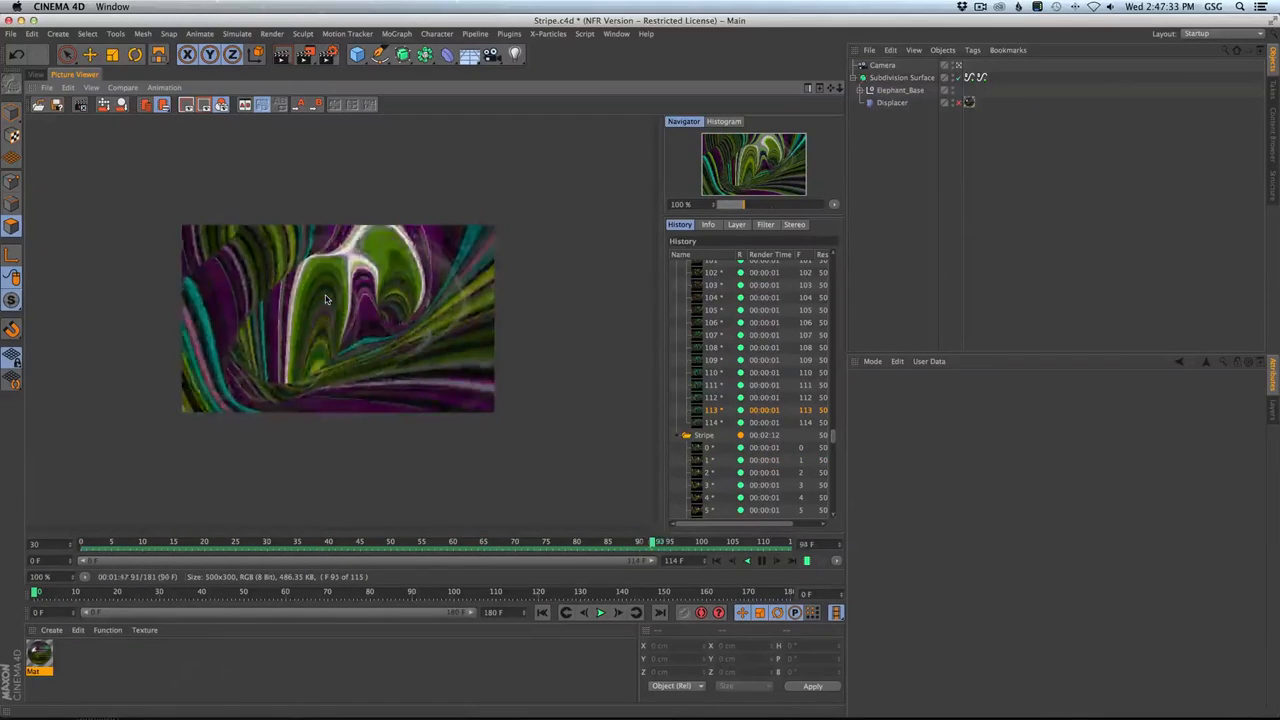
Replace the image in the Mat material's luminance bitmap layer with Stripe.jpg.
{"action": "double_click", "coordinate": [40, 654]}
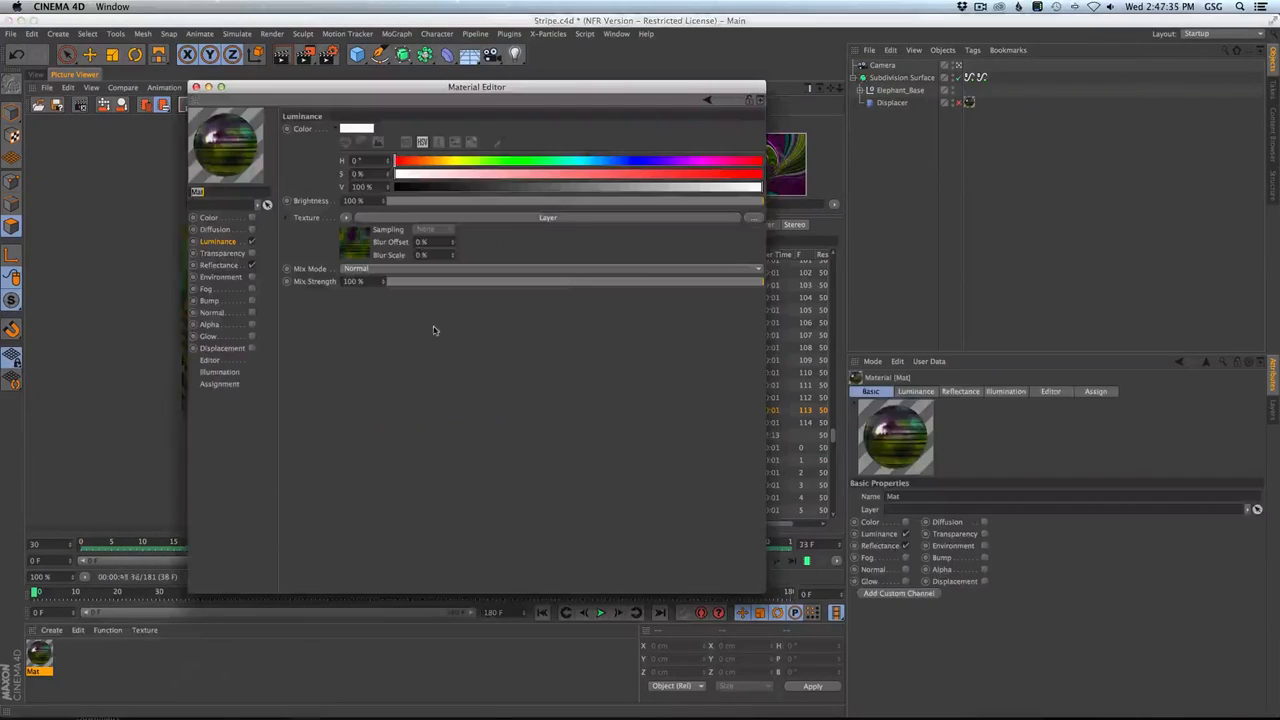
{"action": "left_click", "coordinate": [363, 248]}
{"action": "left_click", "coordinate": [334, 331]}
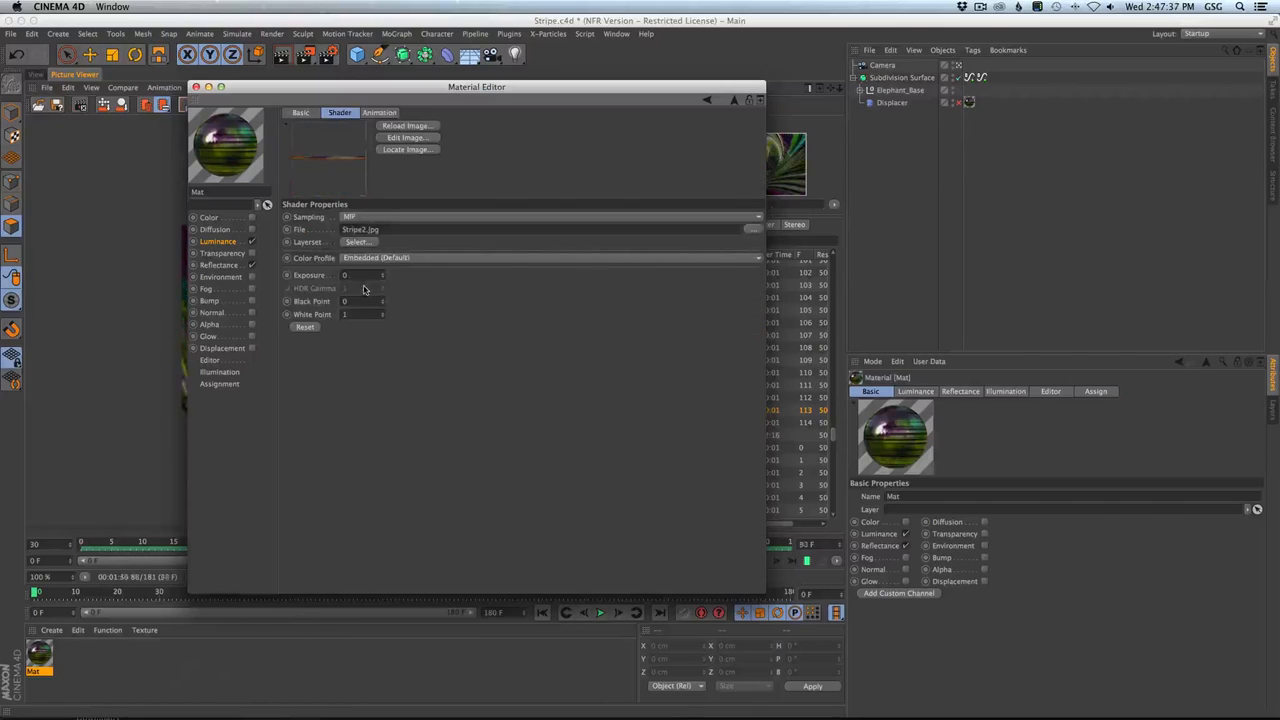
{"action": "left_click", "coordinate": [366, 231]}
{"action": "key", "text": "BackSpace"}
{"action": "key", "text": "Return"}
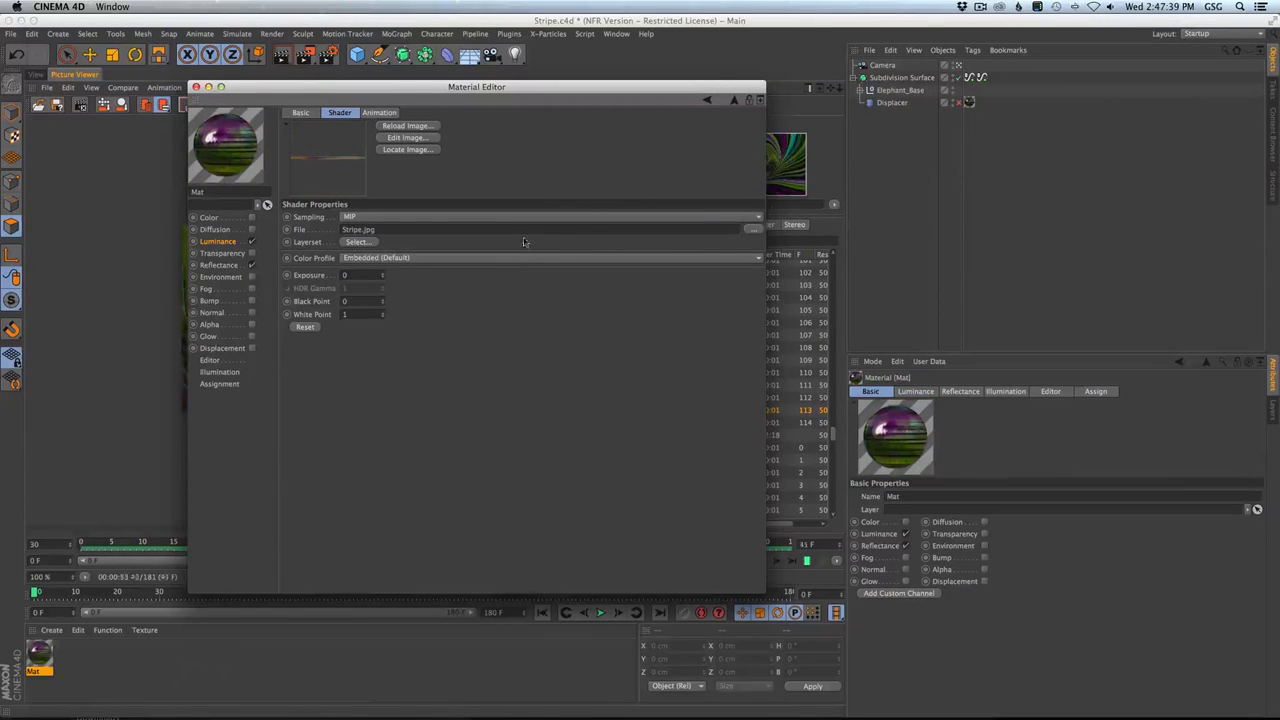
Set the End value of the Offset V signal to 50% and close the Material Editor.
{"action": "left_click", "coordinate": [981, 77]}
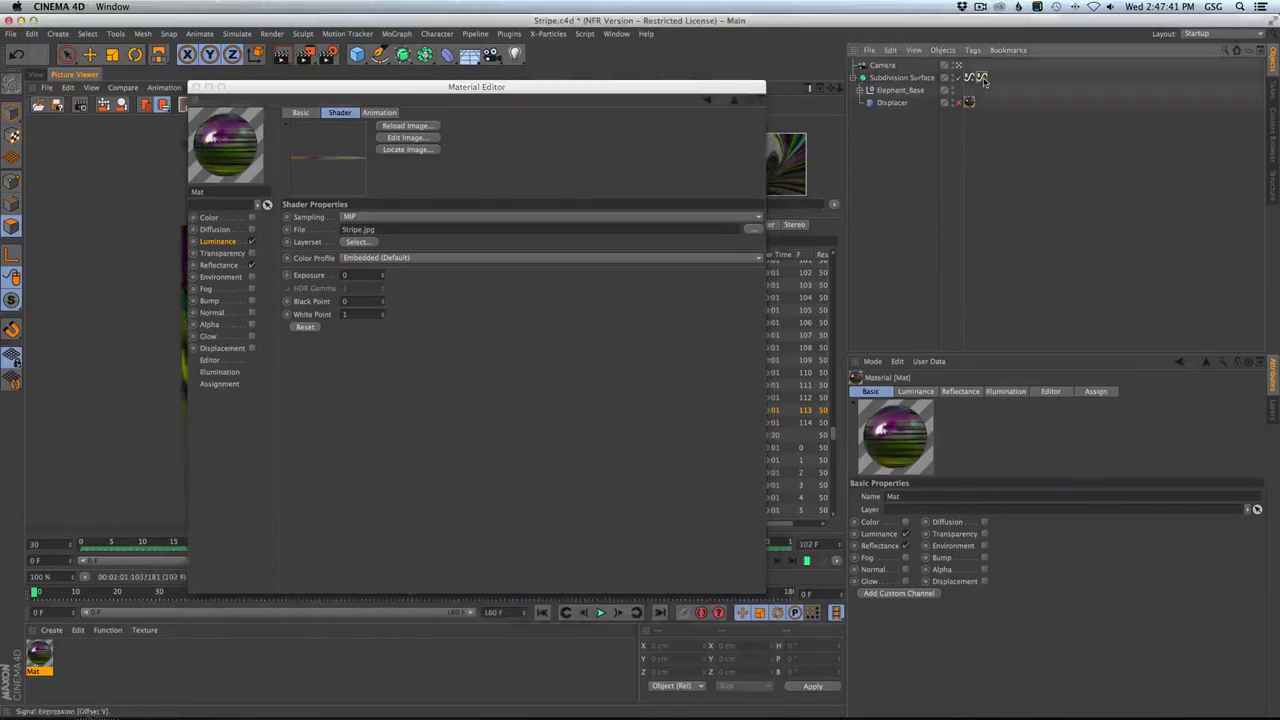
{"action": "left_click_drag", "start_coordinate": [974, 467], "coordinate": [918, 453]}
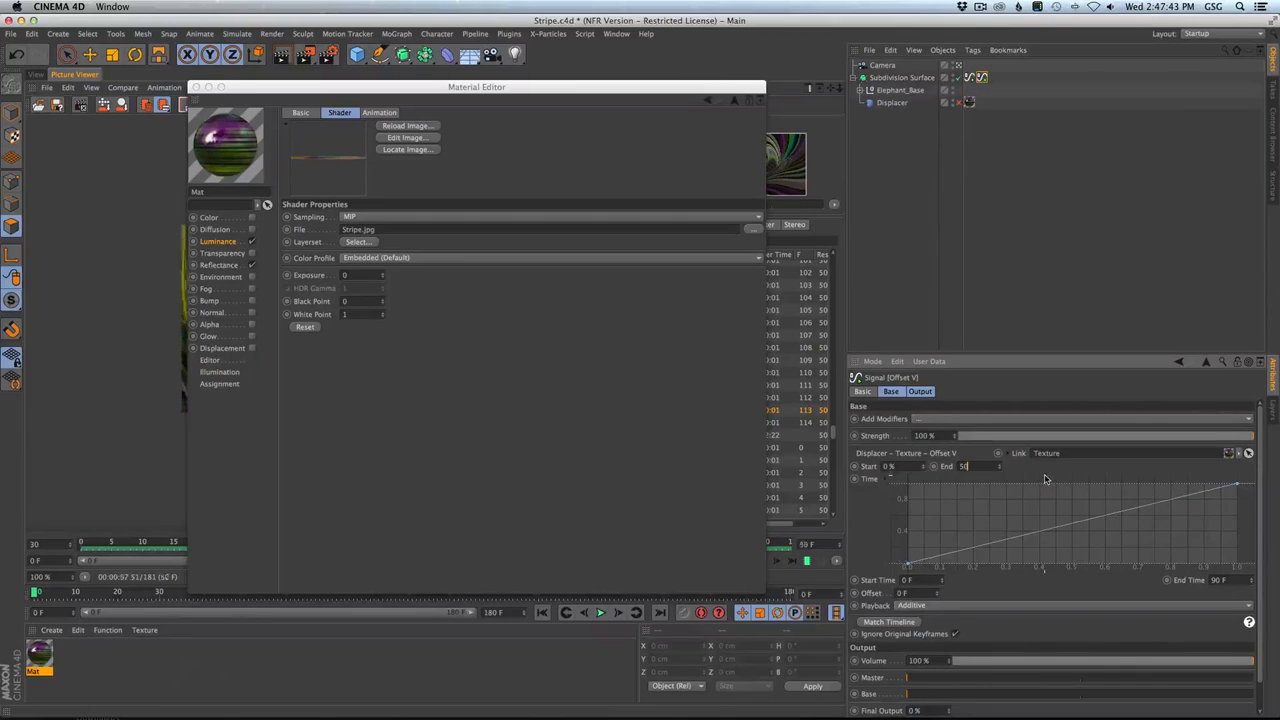
{"action": "left_click", "coordinate": [196, 87]}
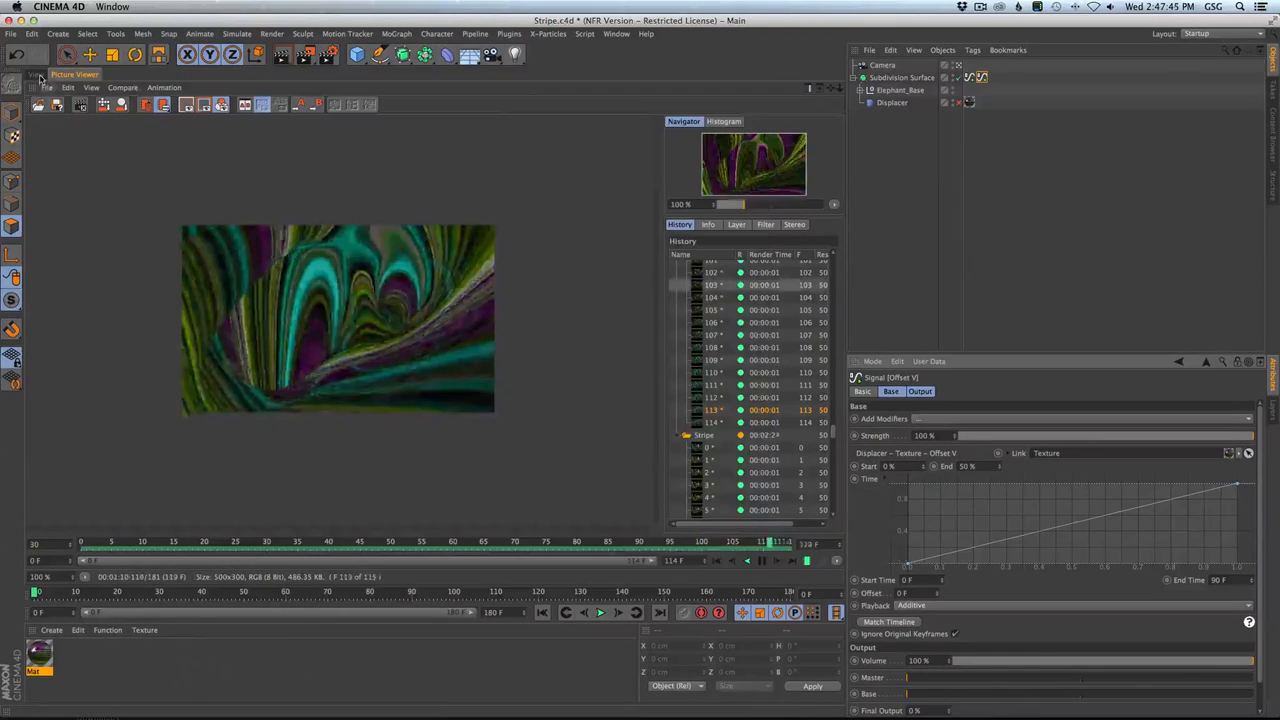
Move the stripe texture tag from the Displacer back to the Subdivision Surface and preview the animation up to frame 60.
{"action": "left_click", "coordinate": [35, 74]}
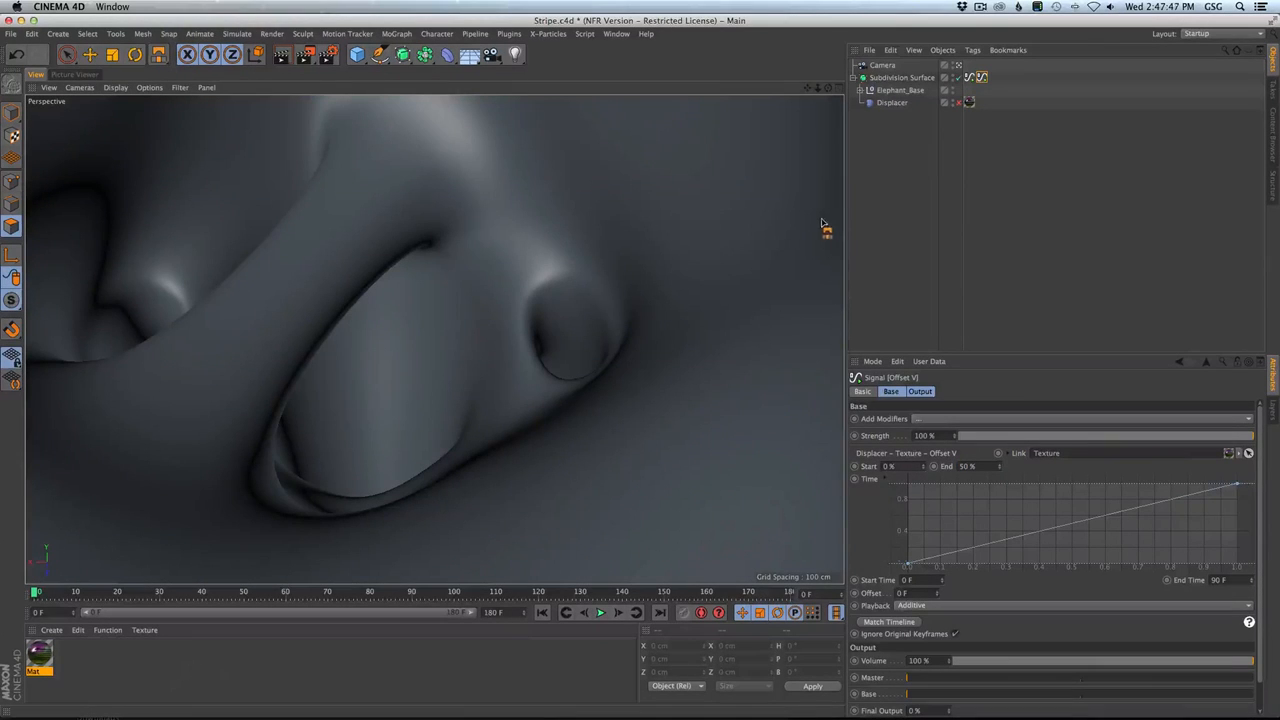
{"action": "left_click_drag", "start_coordinate": [968, 102], "coordinate": [996, 78]}
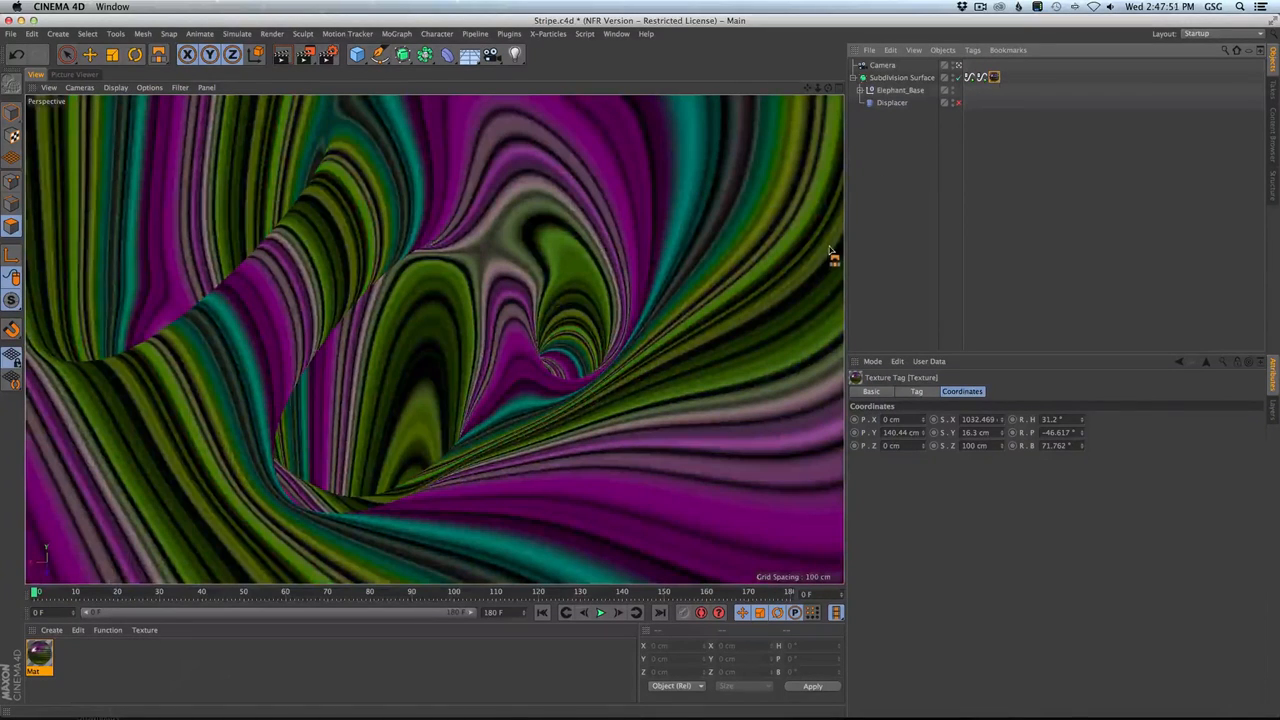
{"action": "left_click", "coordinate": [600, 612]}
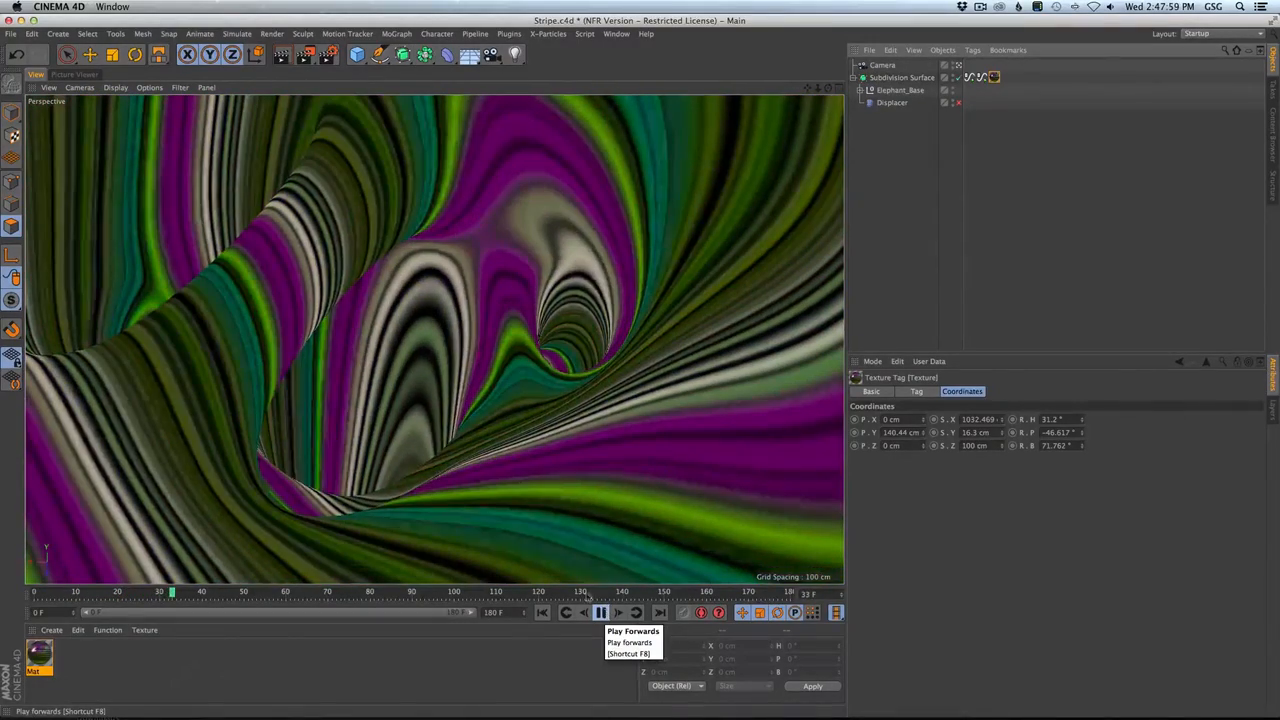
{"action": "left_click", "coordinate": [600, 612]}
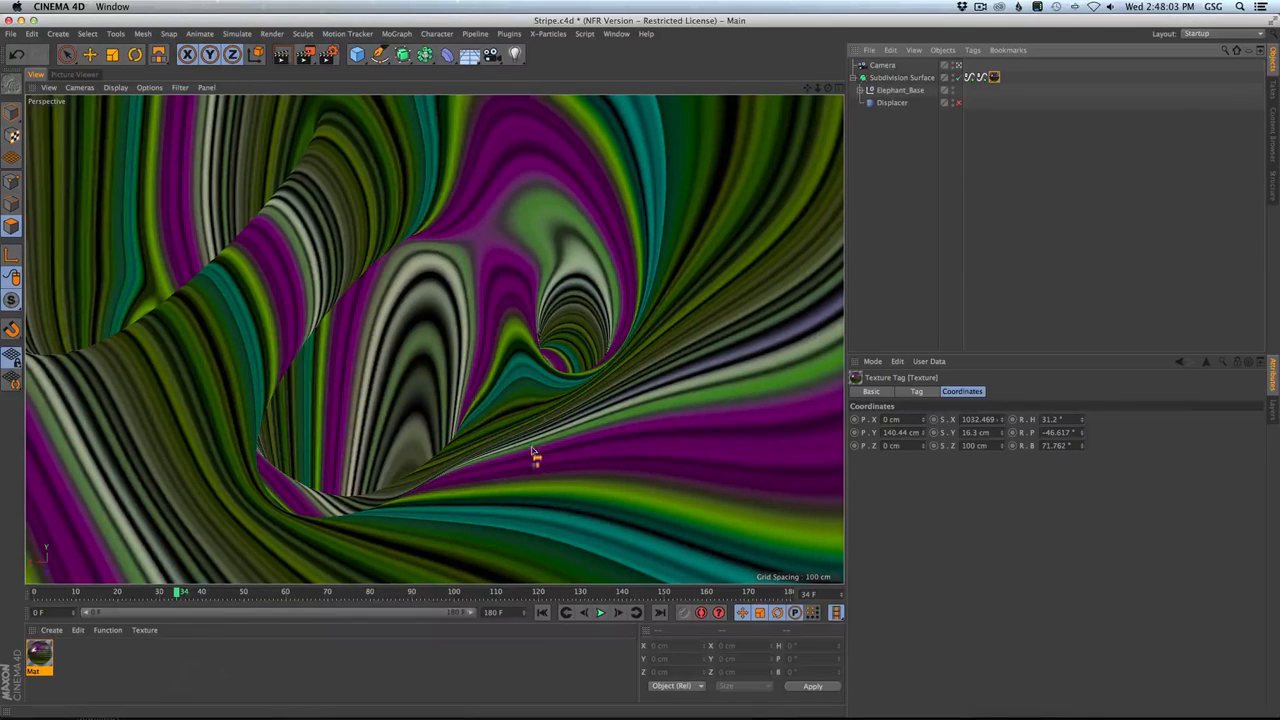
{"action": "left_click", "coordinate": [600, 613]}
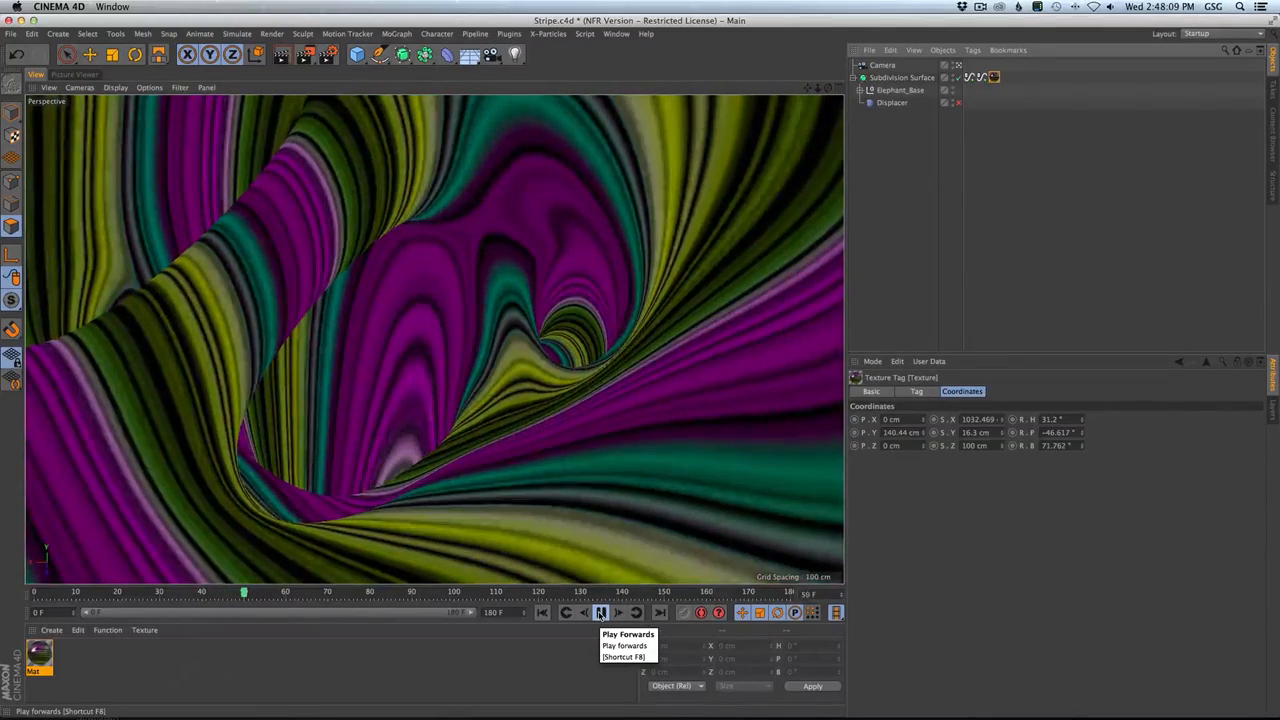
{"action": "left_click", "coordinate": [600, 613]}
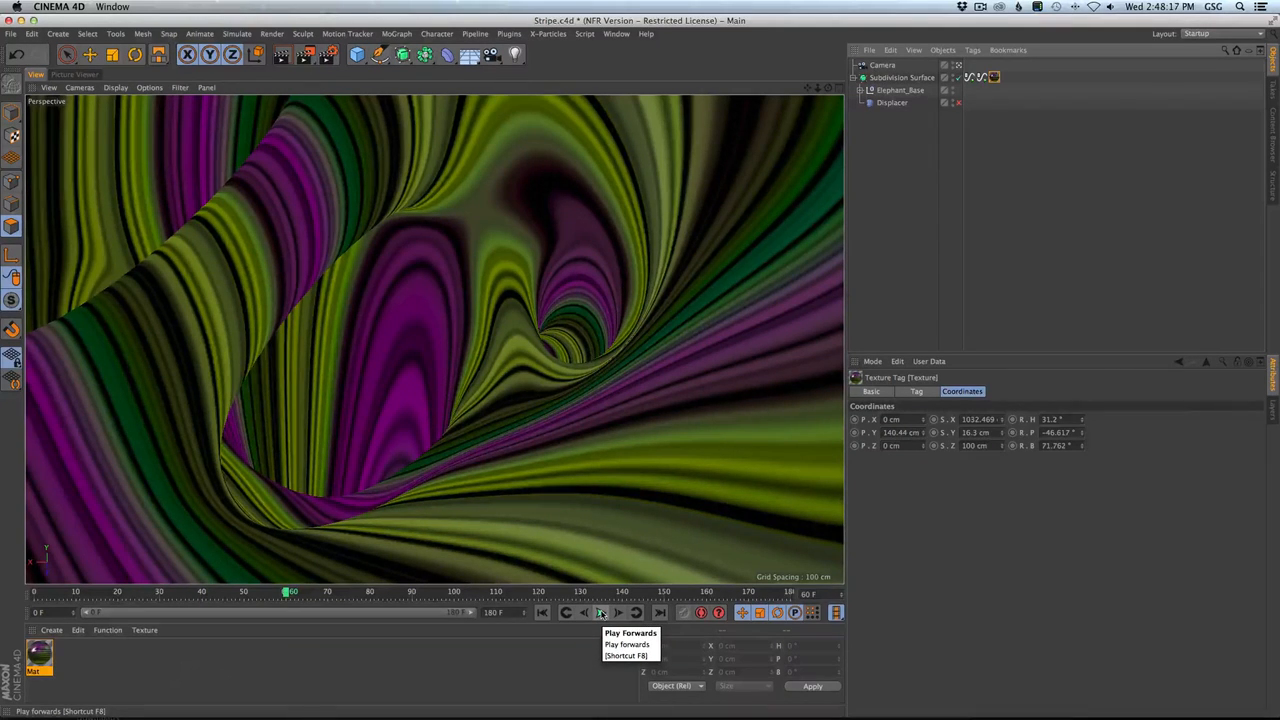
Hide and show the two Noise layers in the material's luminance Layer shader to compare their shading effect.
{"action": "double_click", "coordinate": [40, 652]}
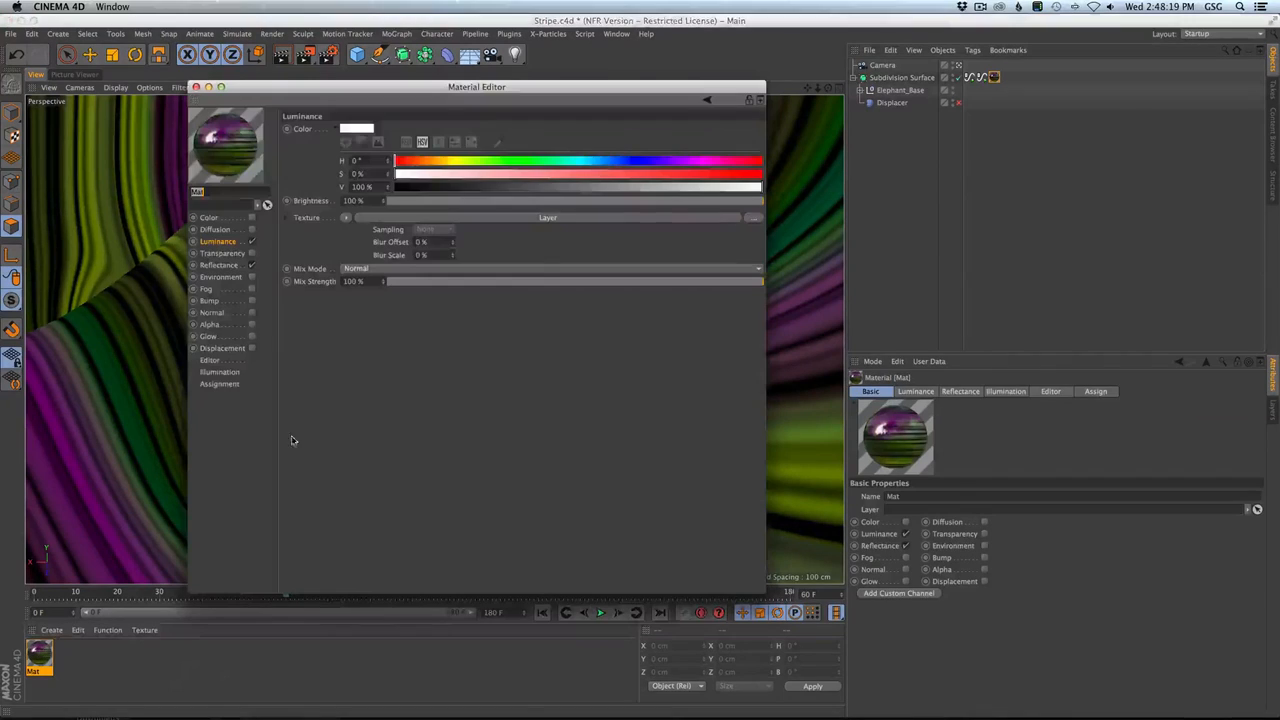
{"action": "left_click", "coordinate": [347, 231]}
{"action": "left_click", "coordinate": [296, 300]}
{"action": "left_click", "coordinate": [296, 315]}
{"action": "left_click_drag", "start_coordinate": [388, 92], "coordinate": [940, 388]}
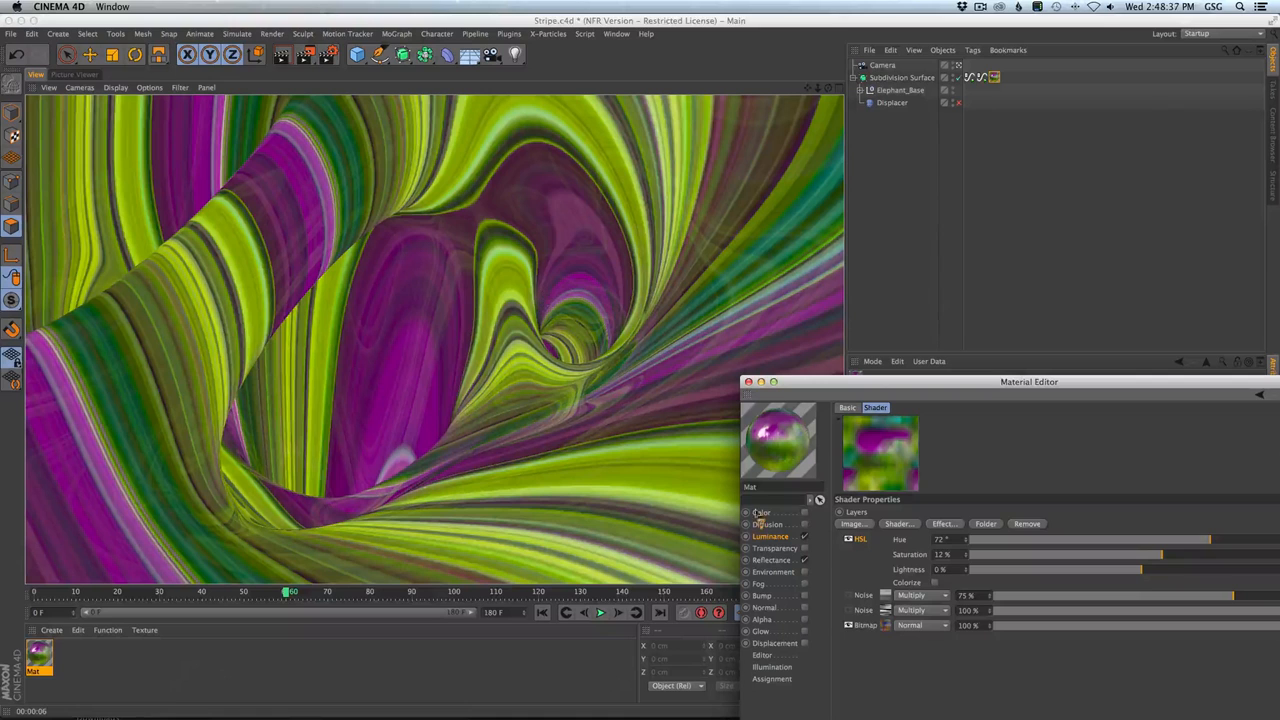
{"action": "left_click", "coordinate": [848, 610]}
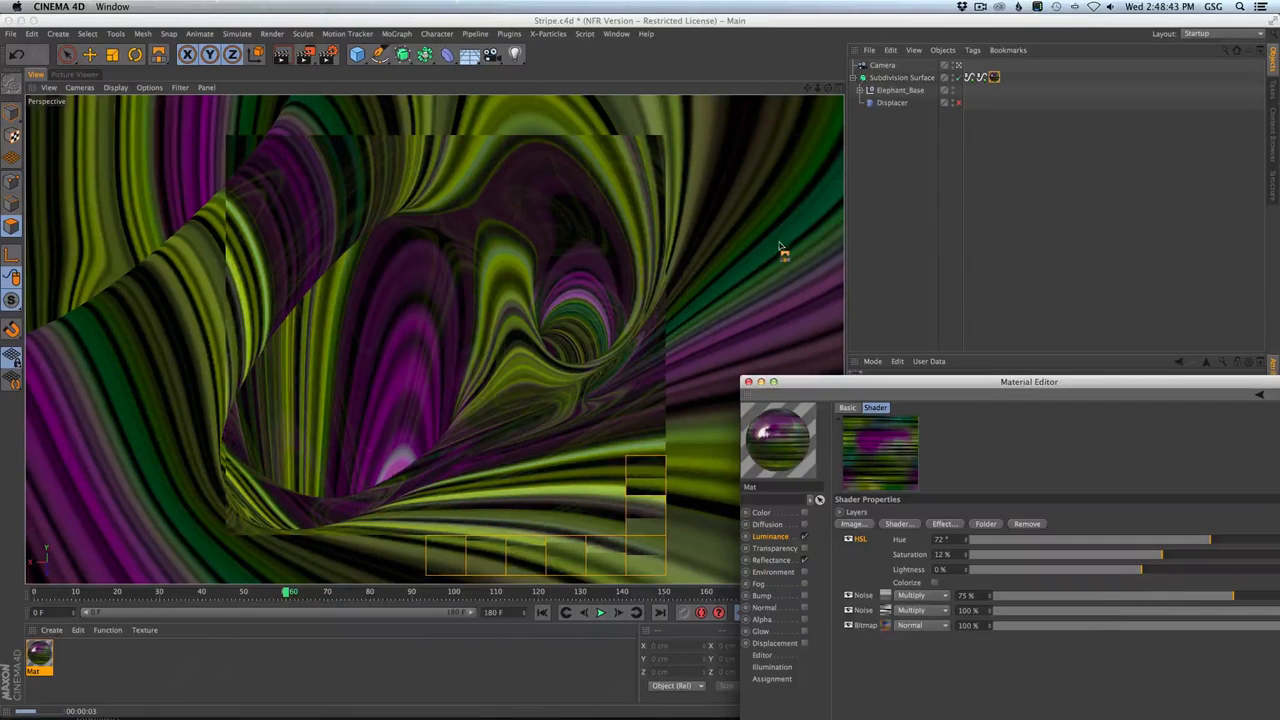
Duplicate the 75% Noise layer in the luminance Layer shader and set the copy's blend mode to Multiply.
{"action": "left_click_drag", "start_coordinate": [866, 381], "coordinate": [697, 218]}
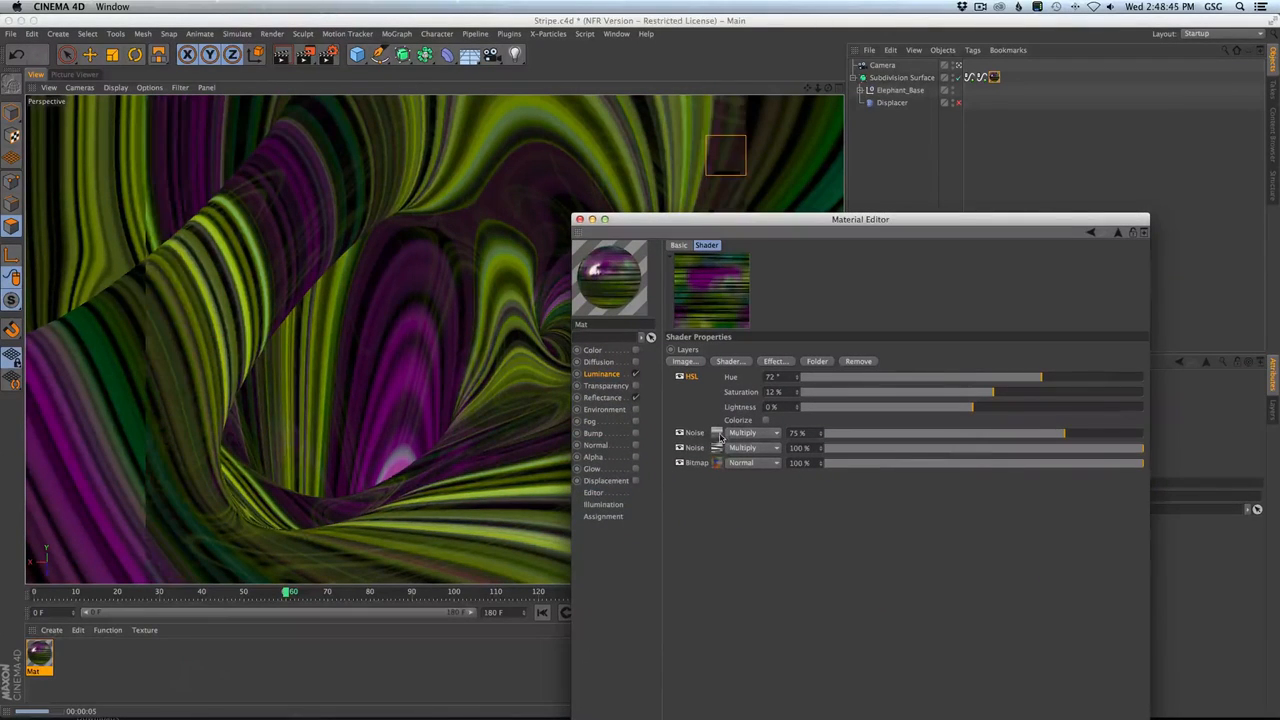
{"action": "left_click_drag", "start_coordinate": [720, 434], "coordinate": [720, 430], "text": "ctrl"}
{"action": "left_click", "coordinate": [758, 433]}
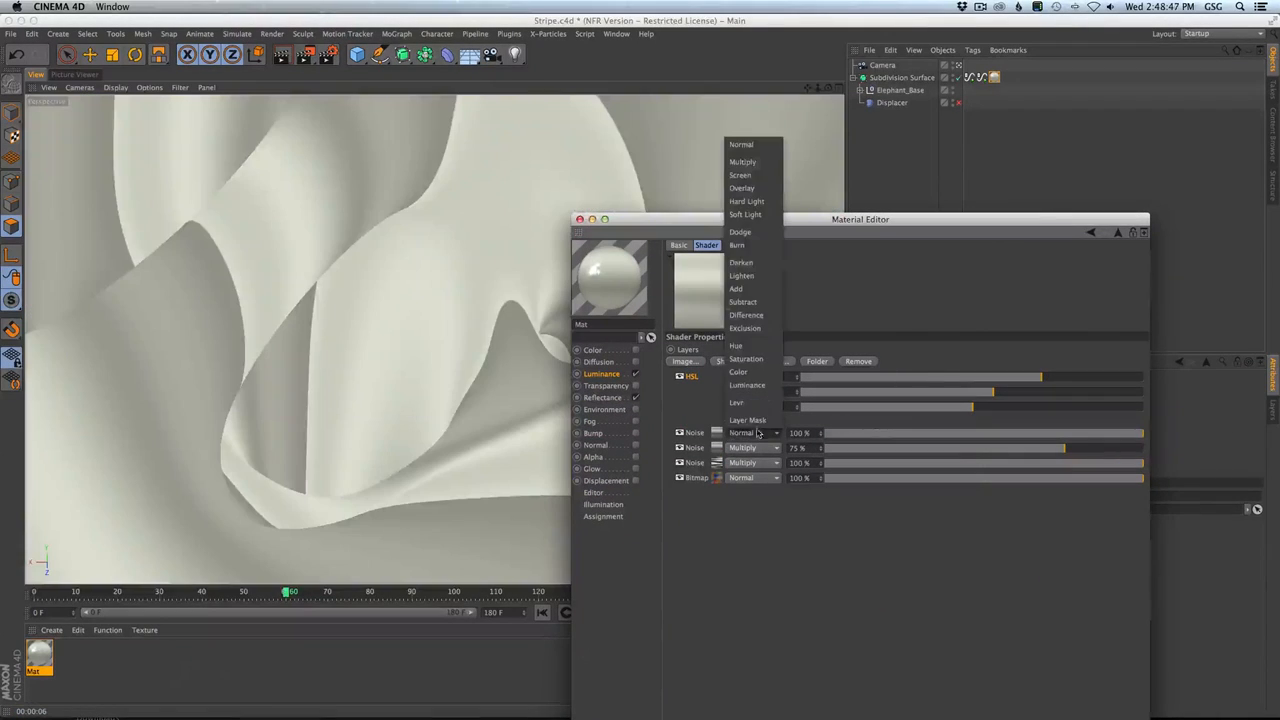
{"action": "left_click", "coordinate": [755, 163]}
Set the duplicated Noise to seed 694, Low Clip 55% and Contrast 49%, and its layer strength to 97%.
{"action": "left_click", "coordinate": [718, 435]}
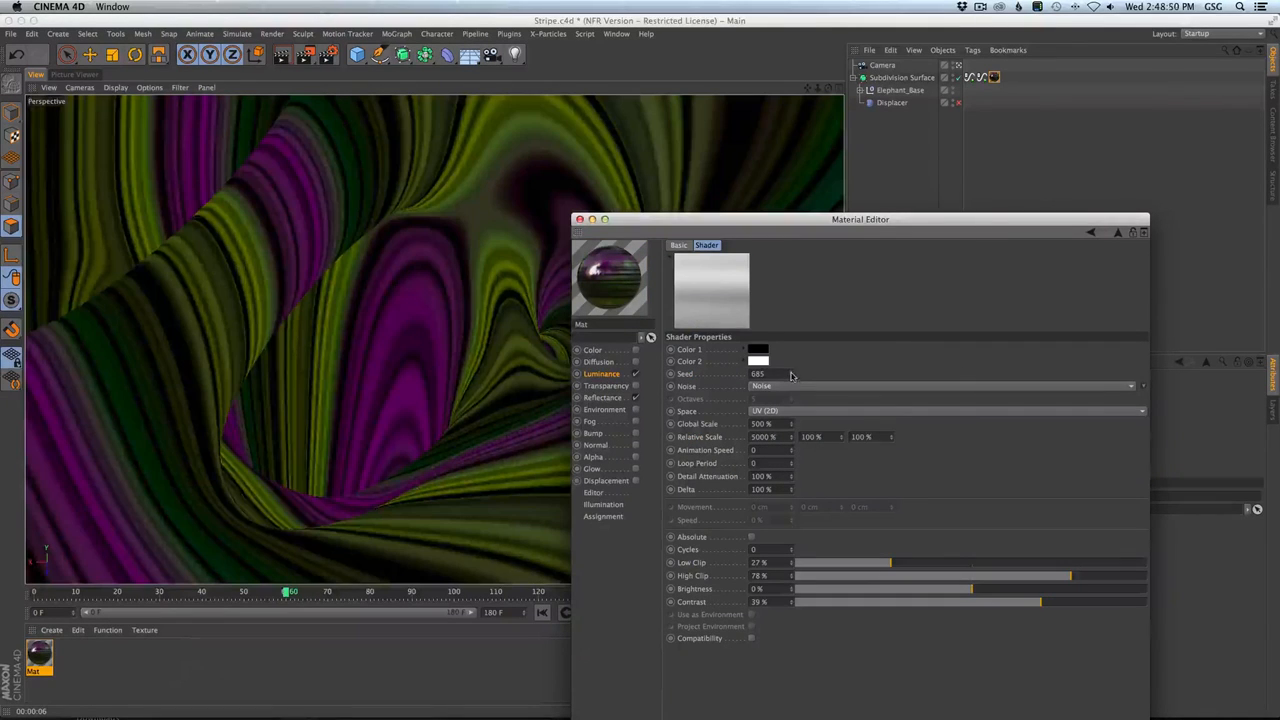
{"action": "left_click_drag", "start_coordinate": [792, 375], "coordinate": [794, 366]}
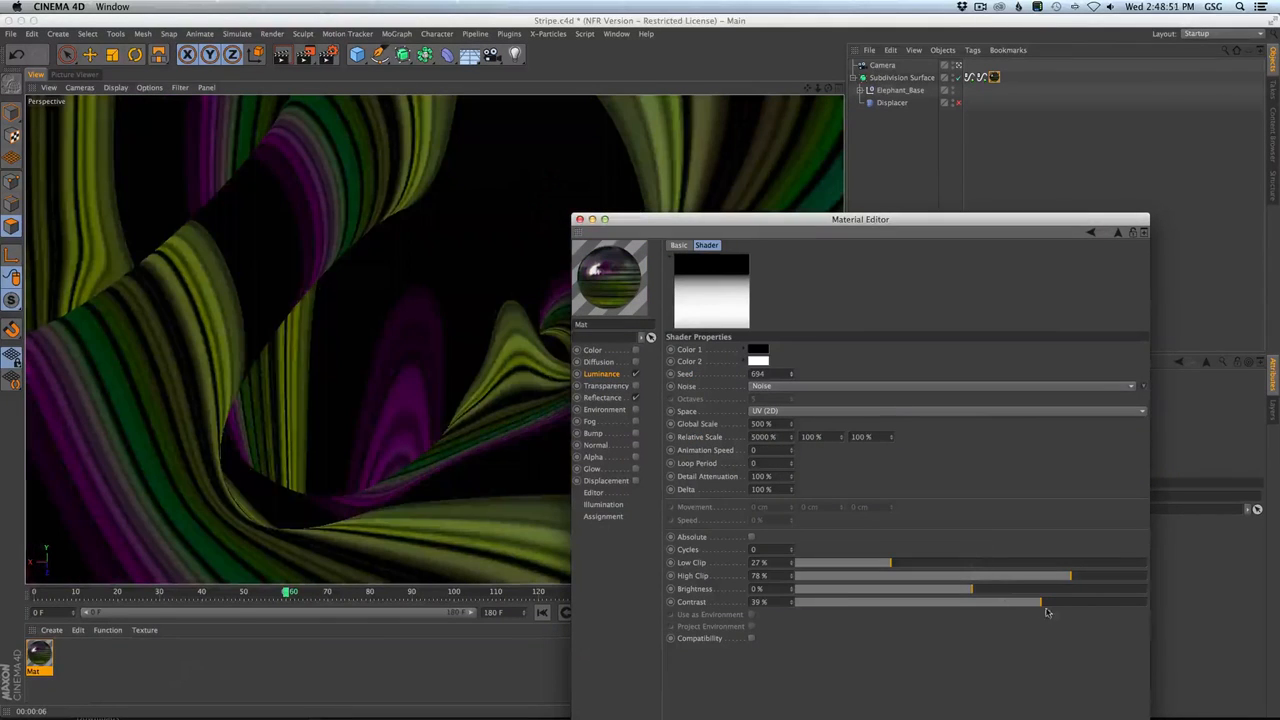
{"action": "left_click_drag", "start_coordinate": [890, 563], "coordinate": [996, 566]}
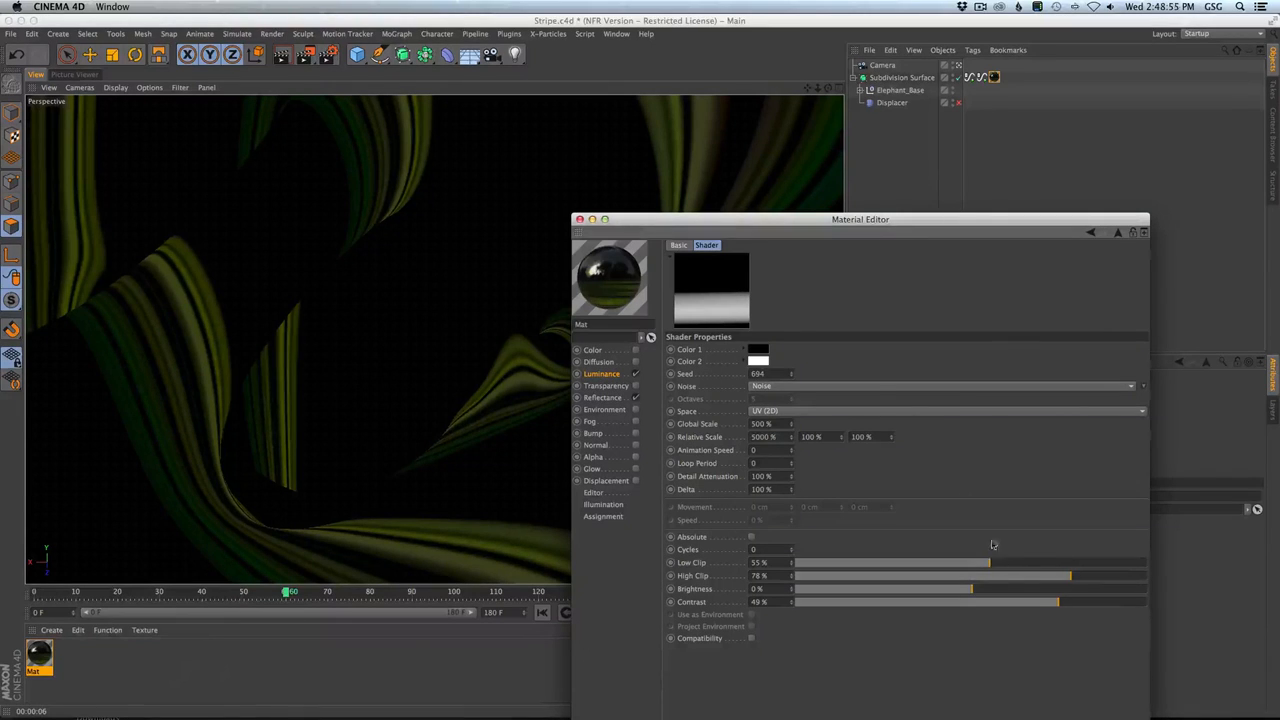
{"action": "left_click", "coordinate": [1117, 234]}
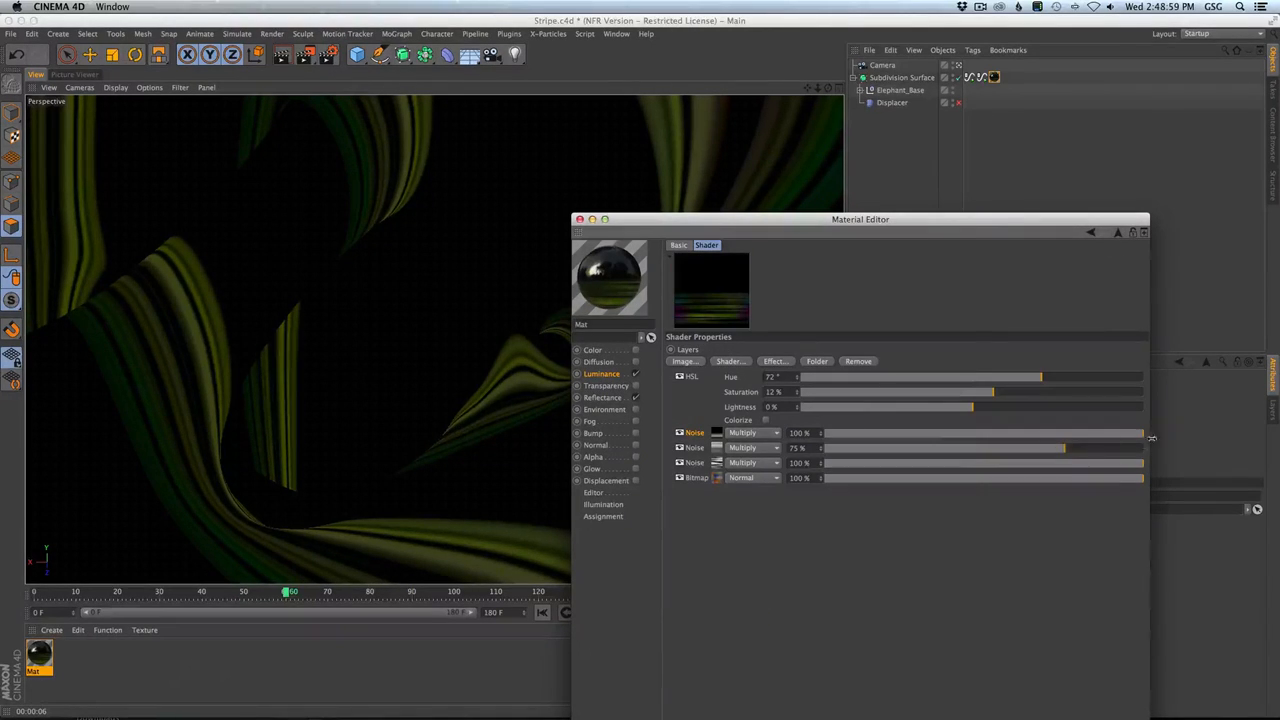
{"action": "left_click_drag", "start_coordinate": [1138, 436], "coordinate": [1135, 434]}
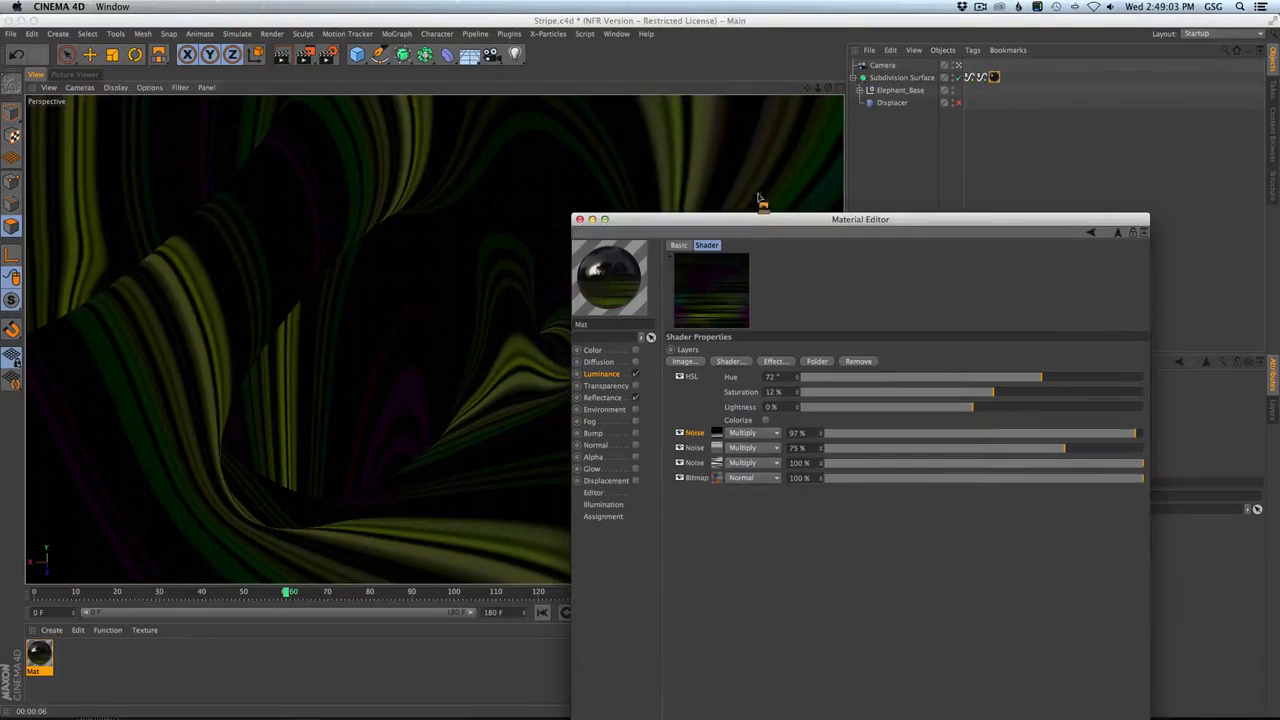
Remove the duplicated Noise layer from the luminance Layer shader.
{"action": "left_click_drag", "start_coordinate": [761, 219], "coordinate": [235, 298]}
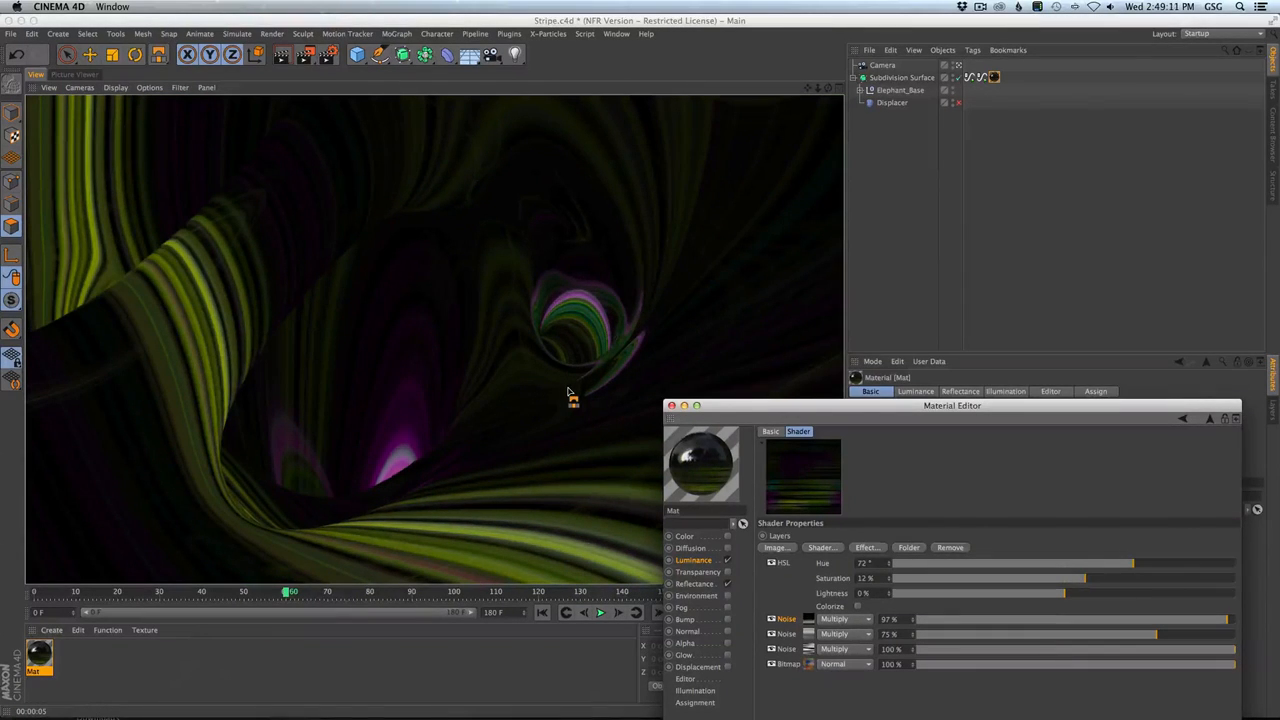
{"action": "left_click_drag", "start_coordinate": [776, 413], "coordinate": [740, 369]}
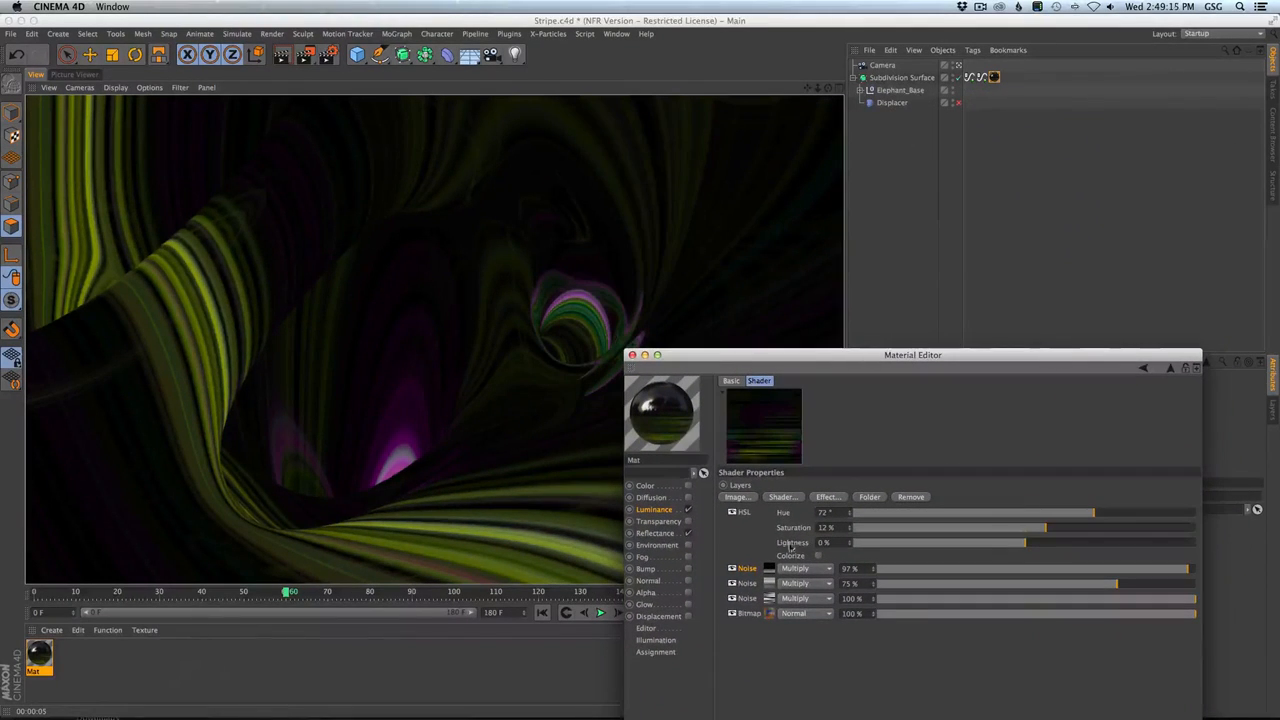
{"action": "left_click", "coordinate": [910, 496]}
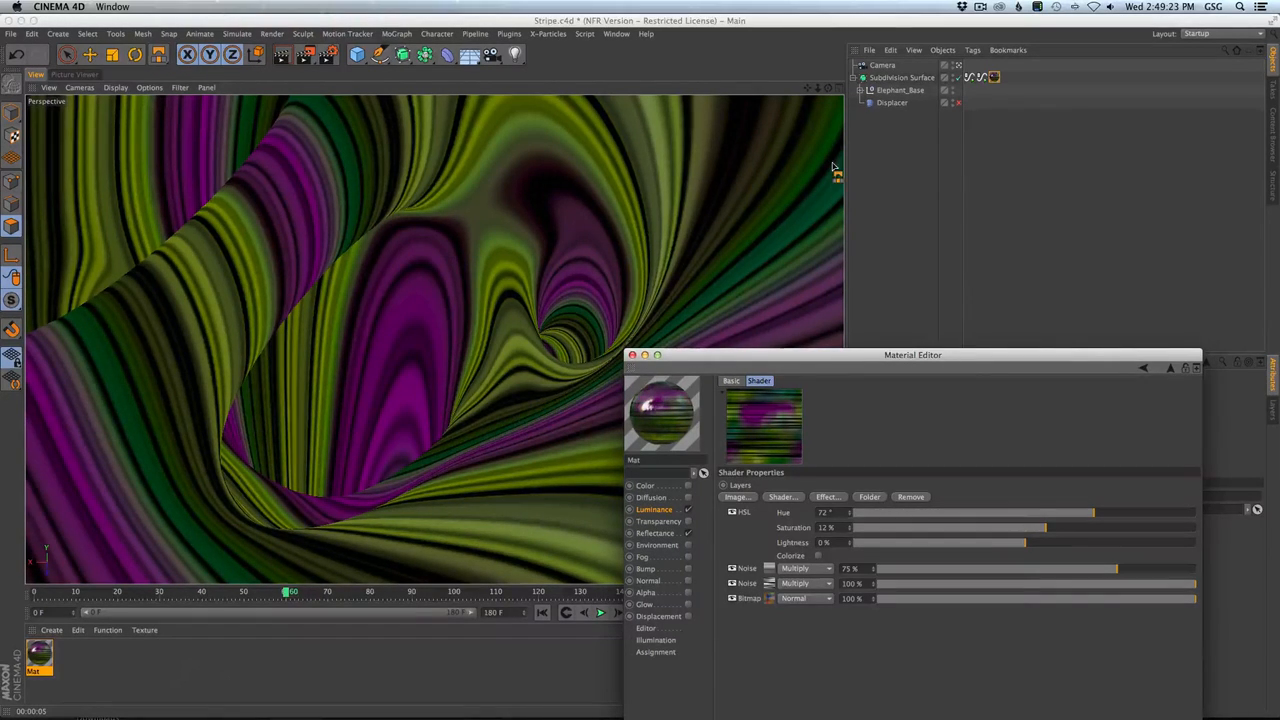
Leave the scene camera, move the texture tag to the Displacer and explore the untextured elephant model for a new close-up angle.
{"action": "left_click", "coordinate": [957, 65]}
{"action": "middle_click_drag", "start_coordinate": [726, 277], "coordinate": [434, 337], "text": "alt"}
{"action": "right_click_drag", "start_coordinate": [434, 337], "coordinate": [346, 340], "text": "alt"}
{"action": "middle_click_drag", "start_coordinate": [346, 340], "coordinate": [198, 371], "text": "alt"}
{"action": "right_click_drag", "start_coordinate": [198, 371], "coordinate": [396, 336], "text": "alt"}
{"action": "left_click_drag", "start_coordinate": [465, 268], "coordinate": [381, 220], "text": "alt"}
{"action": "left_click_drag", "start_coordinate": [665, 312], "coordinate": [57, 151], "text": "alt"}
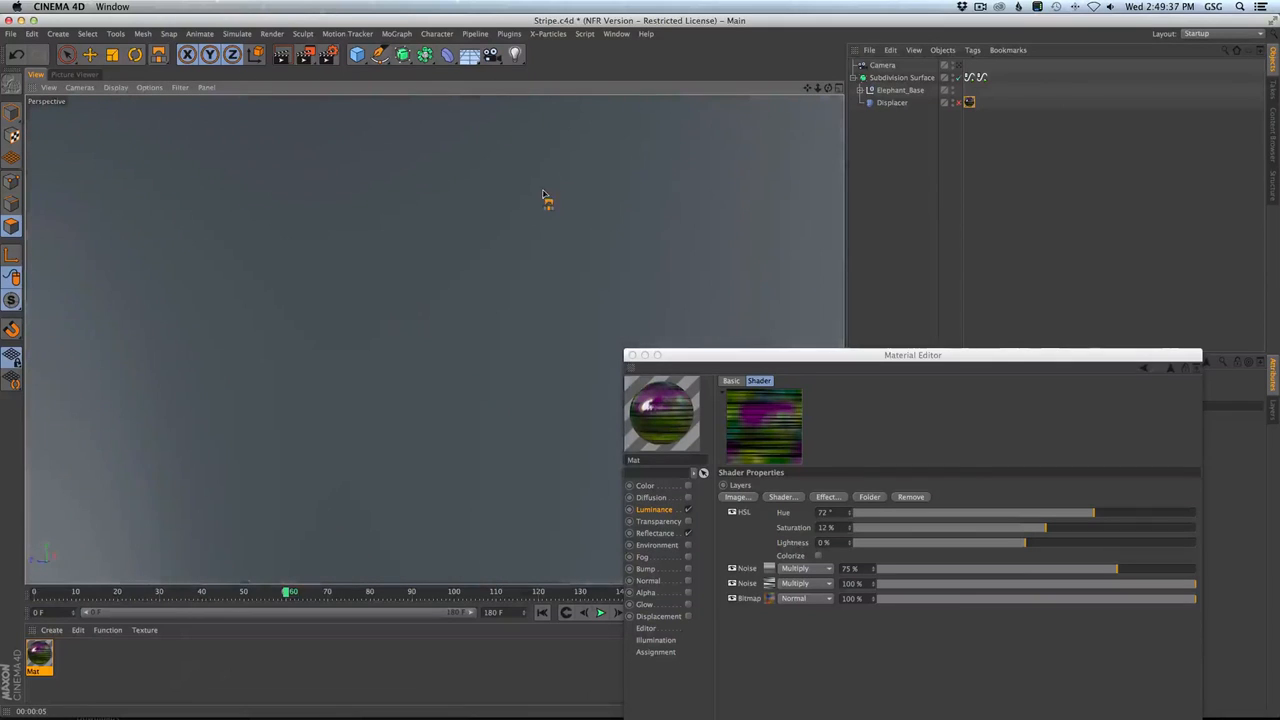
{"action": "mouse_move", "coordinate": [673, 188]}
{"action": "left_mouse_down", "text": "alt"}
{"action": "mouse_move", "coordinate": [654, 193]}
{"action": "mouse_move", "coordinate": [659, 212]}
{"action": "mouse_move", "coordinate": [636, 211]}
{"action": "left_mouse_up", "text": "alt"}
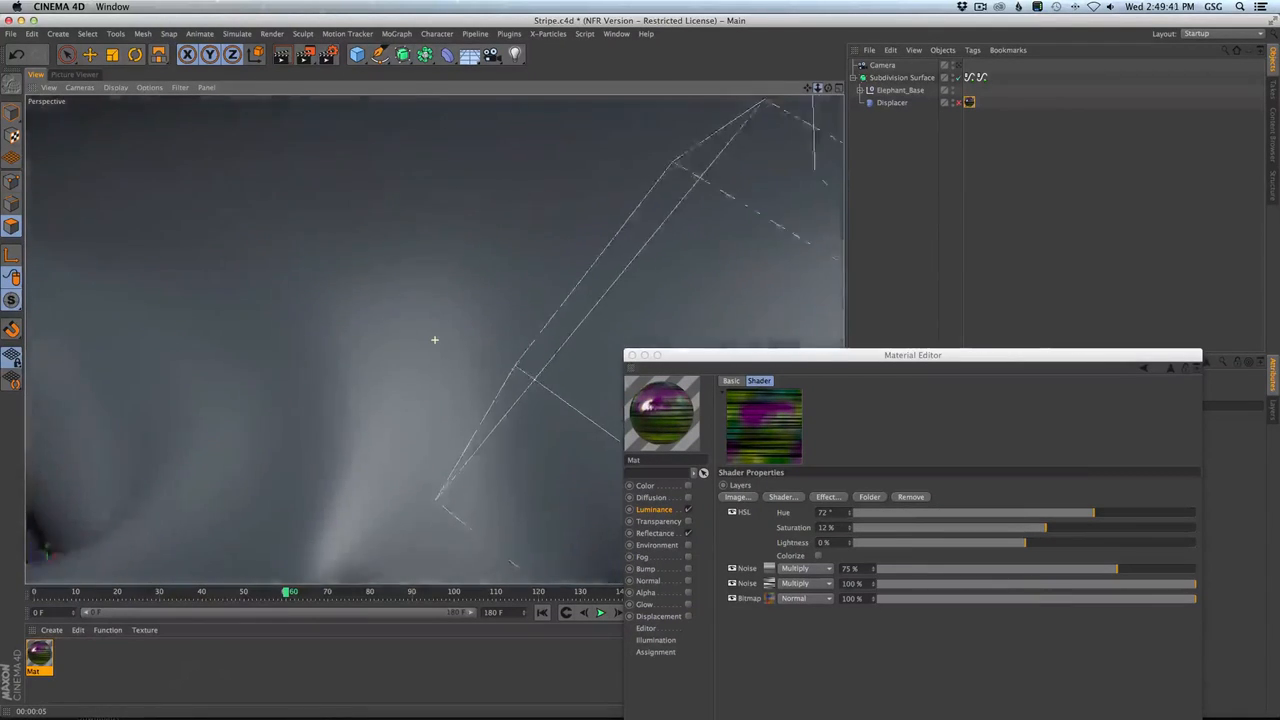
{"action": "right_click_drag", "start_coordinate": [435, 340], "coordinate": [385, 340], "text": "alt"}
{"action": "left_click_drag", "start_coordinate": [703, 187], "coordinate": [421, 270], "text": "alt"}
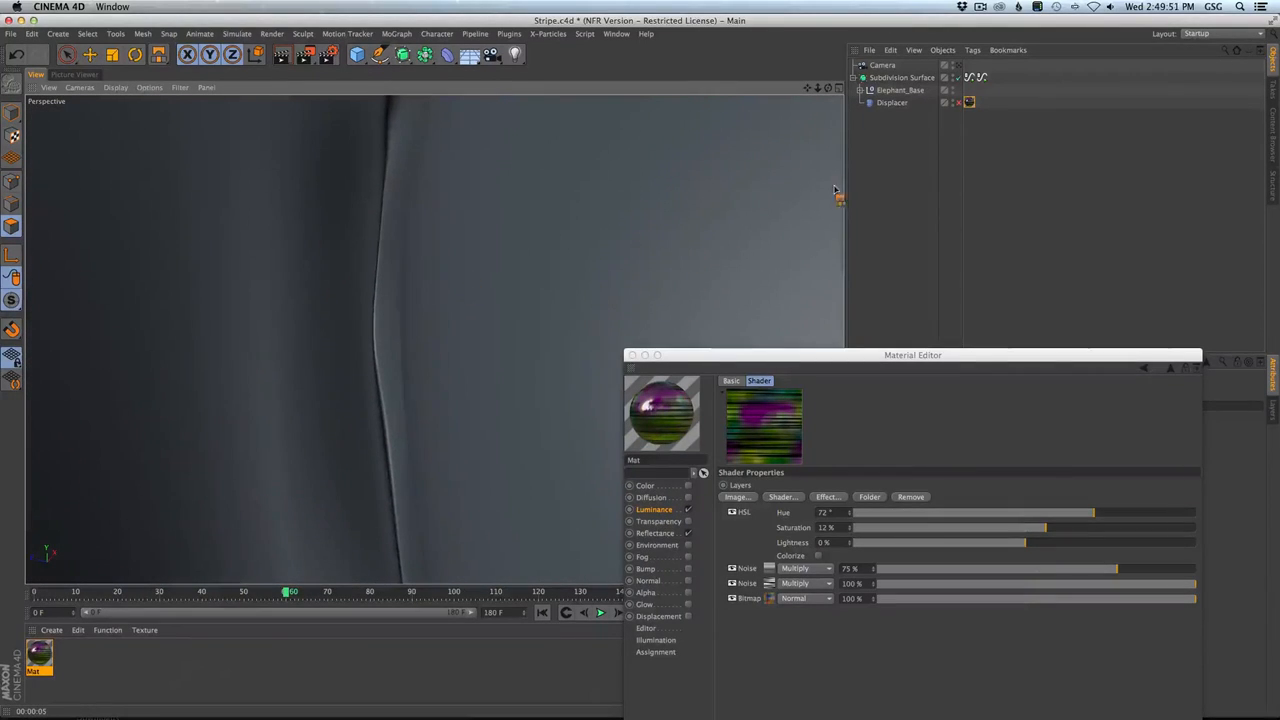
Return the striped texture tag to the Subdivision Surface and examine the playing animation from several new angles around the elephant.
{"action": "left_click_drag", "start_coordinate": [968, 100], "coordinate": [1003, 80]}
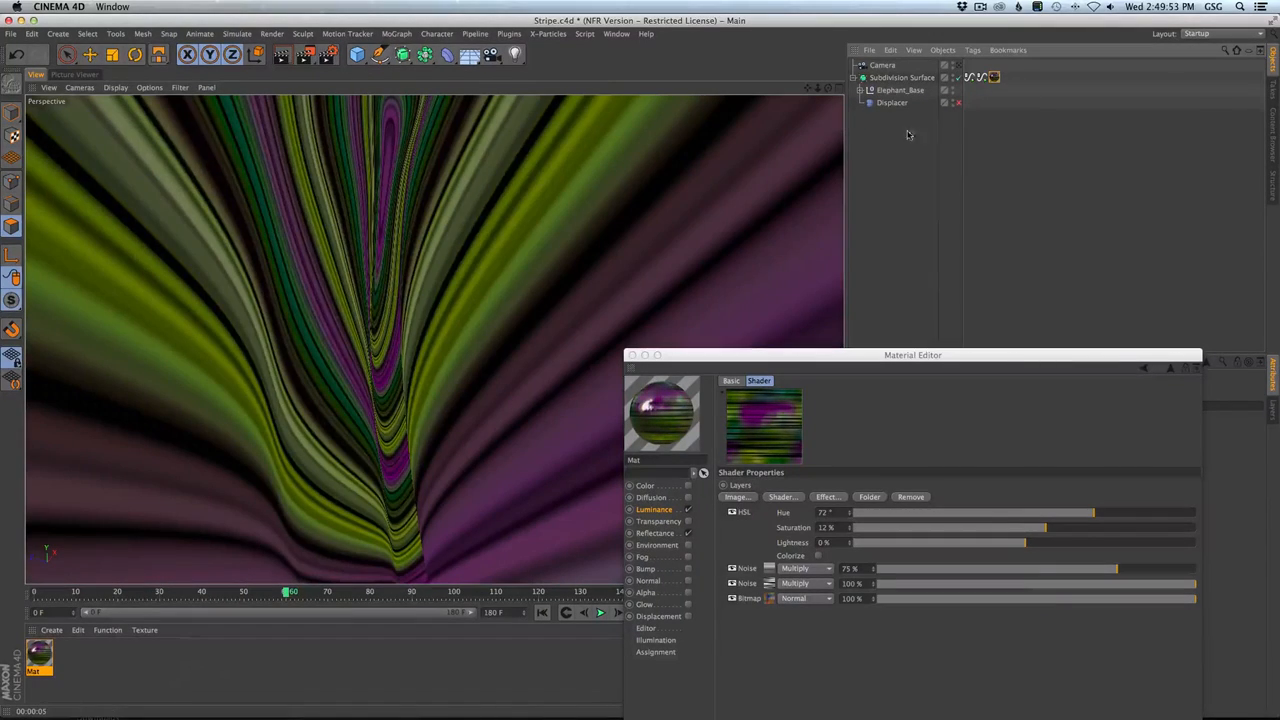
{"action": "mouse_move", "coordinate": [640, 230]}
{"action": "left_mouse_down", "text": "alt"}
{"action": "mouse_move", "coordinate": [629, 206]}
{"action": "mouse_move", "coordinate": [631, 245]}
{"action": "left_mouse_up", "text": "alt"}
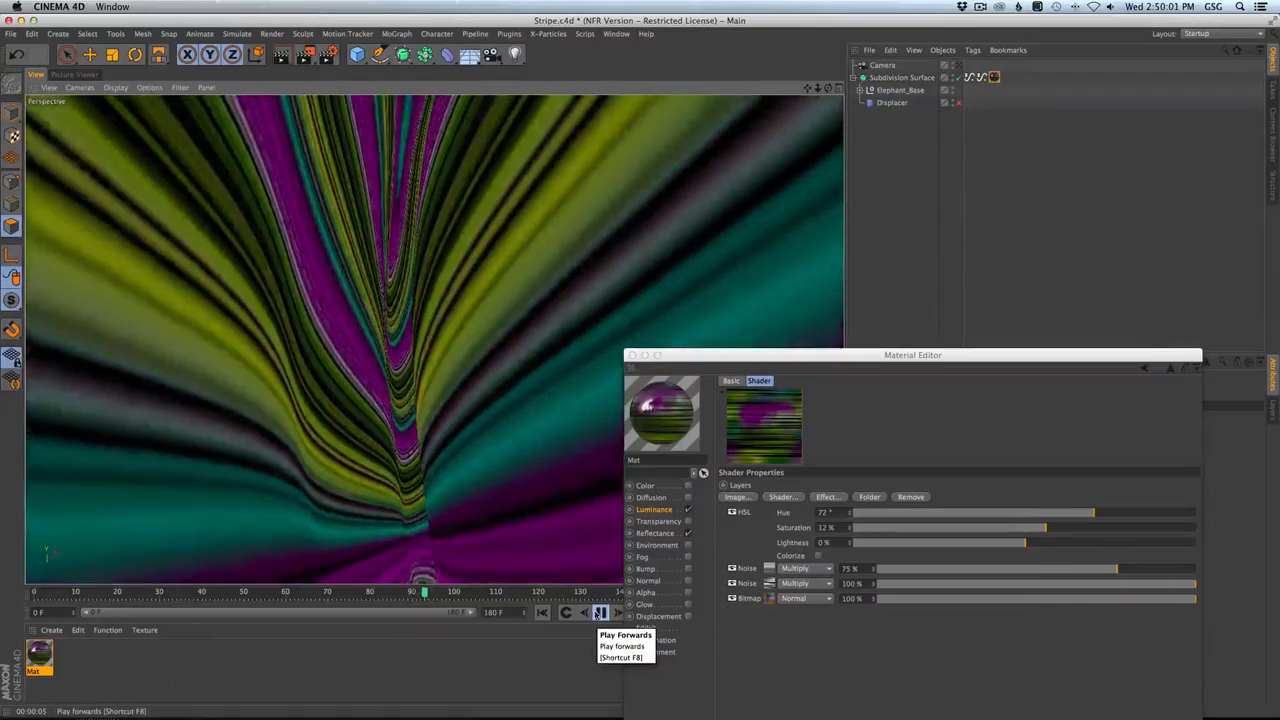
{"action": "mouse_move", "coordinate": [452, 395]}
{"action": "left_mouse_down", "text": "alt"}
{"action": "mouse_move", "coordinate": [418, 408]}
{"action": "mouse_move", "coordinate": [438, 410]}
{"action": "left_mouse_up", "text": "alt"}
{"action": "left_click_drag", "start_coordinate": [435, 338], "coordinate": [423, 222], "text": "alt"}
{"action": "right_click_drag", "start_coordinate": [423, 222], "coordinate": [388, 228], "text": "alt"}
{"action": "middle_click_drag", "start_coordinate": [428, 284], "coordinate": [434, 356], "text": "alt"}
{"action": "right_click_drag", "start_coordinate": [345, 320], "coordinate": [435, 260], "text": "alt"}
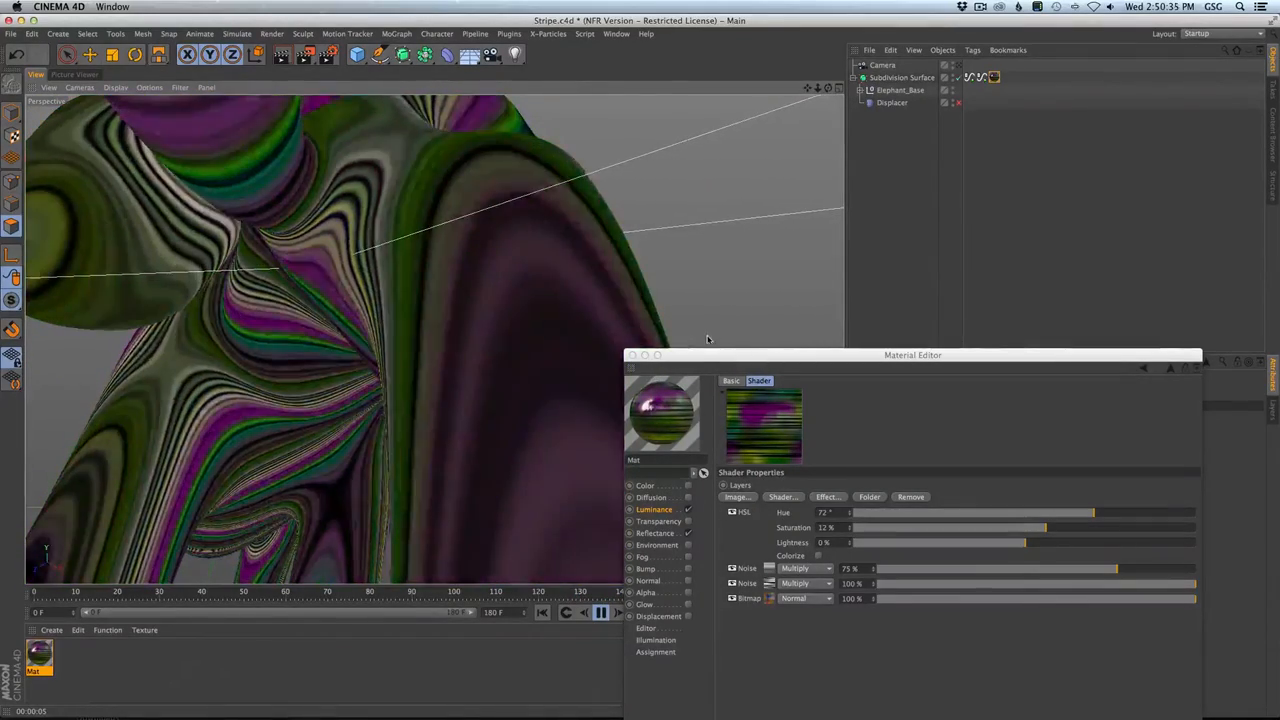
Close the Material Editor, stop playback and return to the view through the scene camera.
{"action": "left_click_drag", "start_coordinate": [719, 360], "coordinate": [843, 497]}
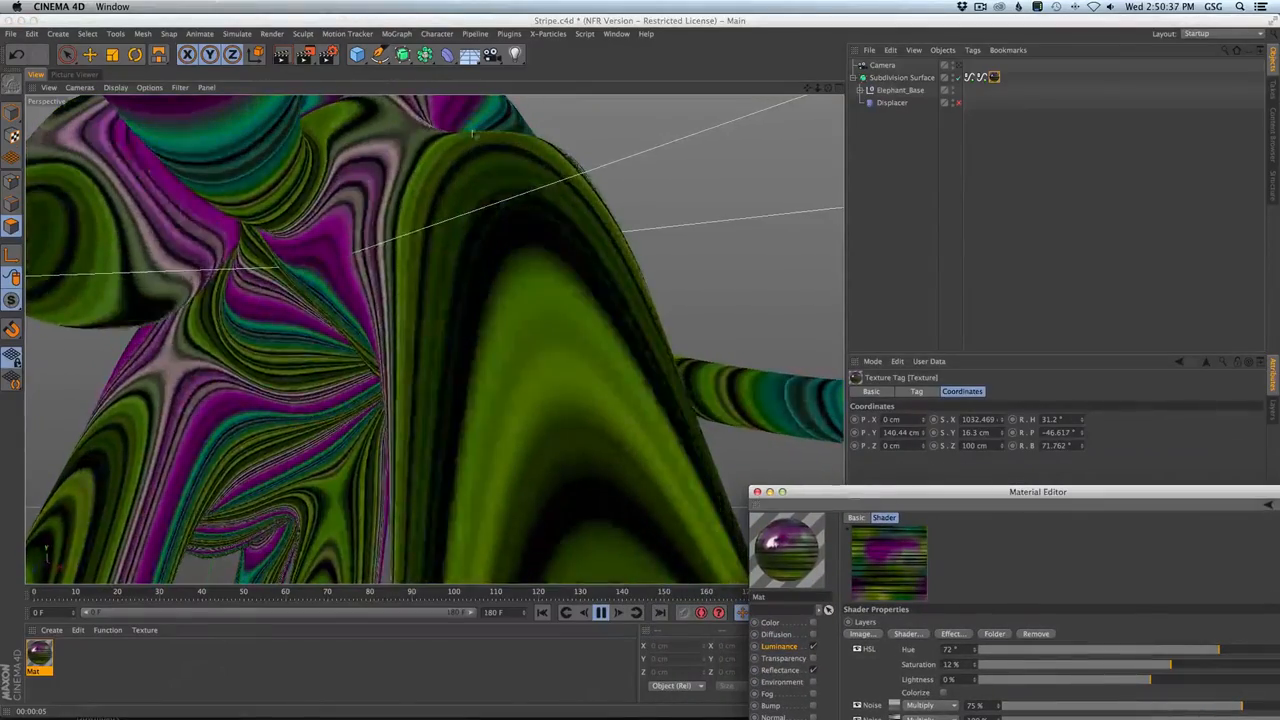
{"action": "left_click", "coordinate": [757, 492]}
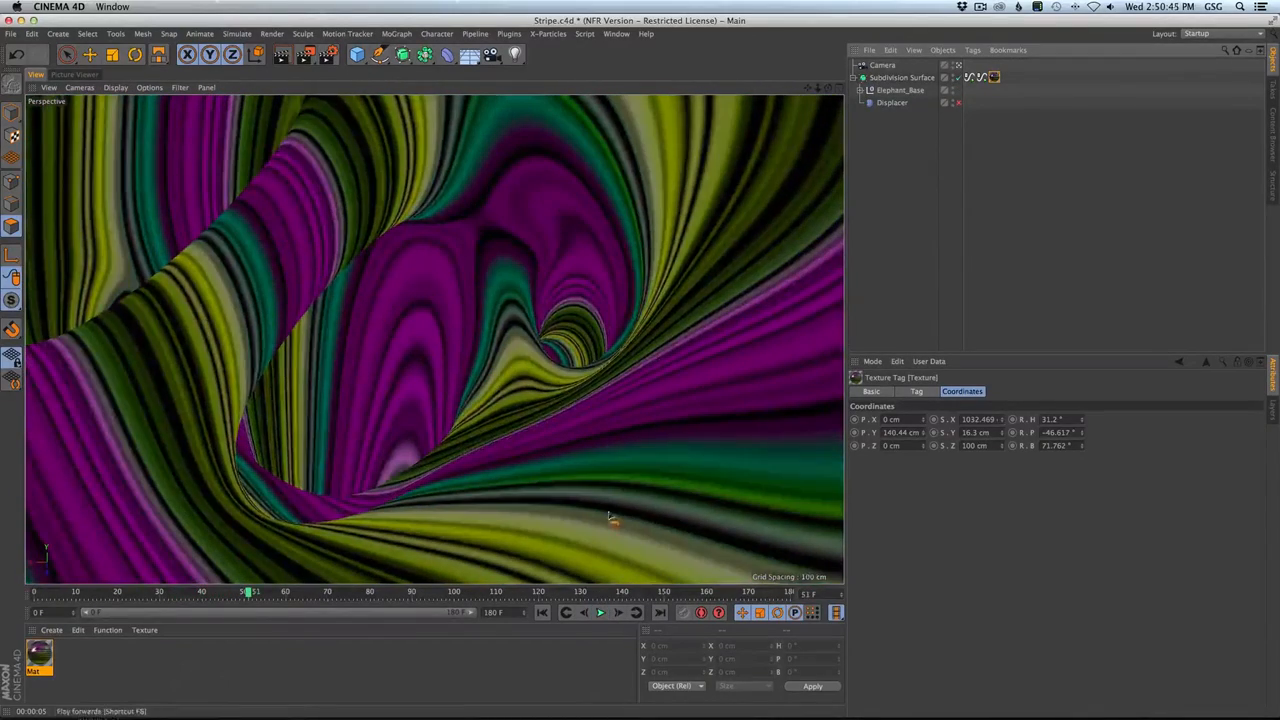
{"action": "key", "text": "super+Tab"}
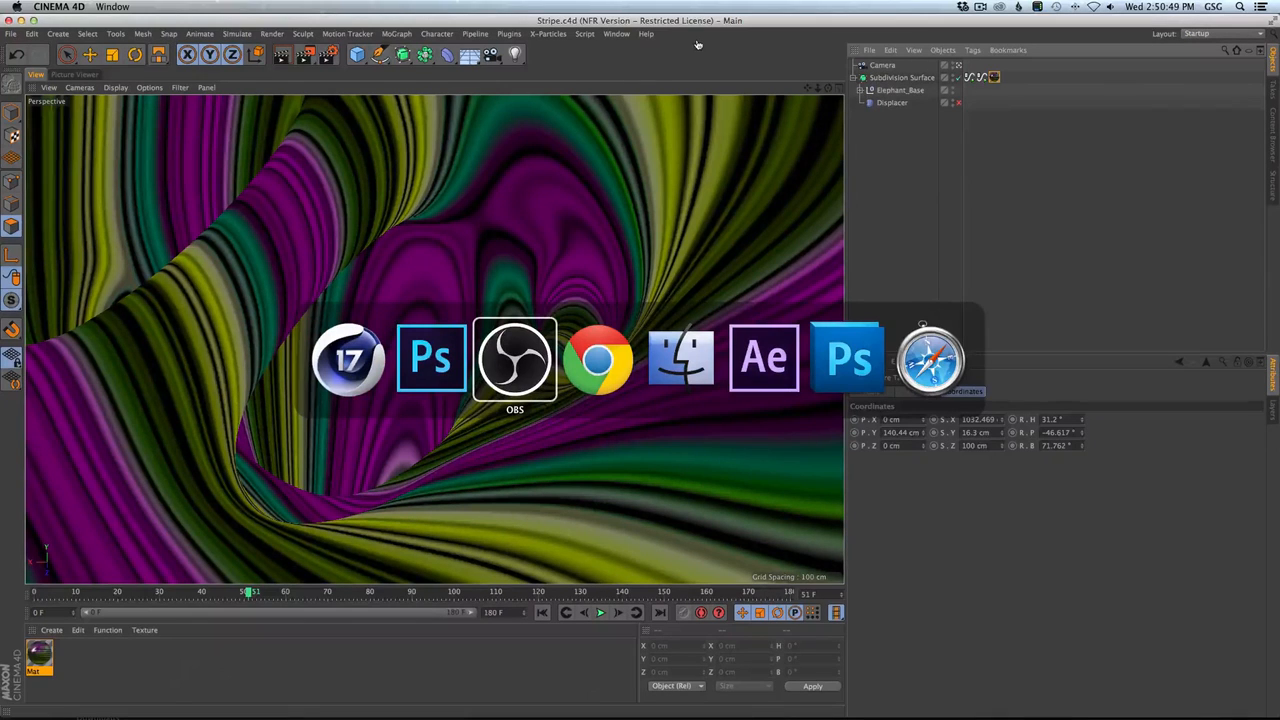
{"action": "key", "text": "Escape"}
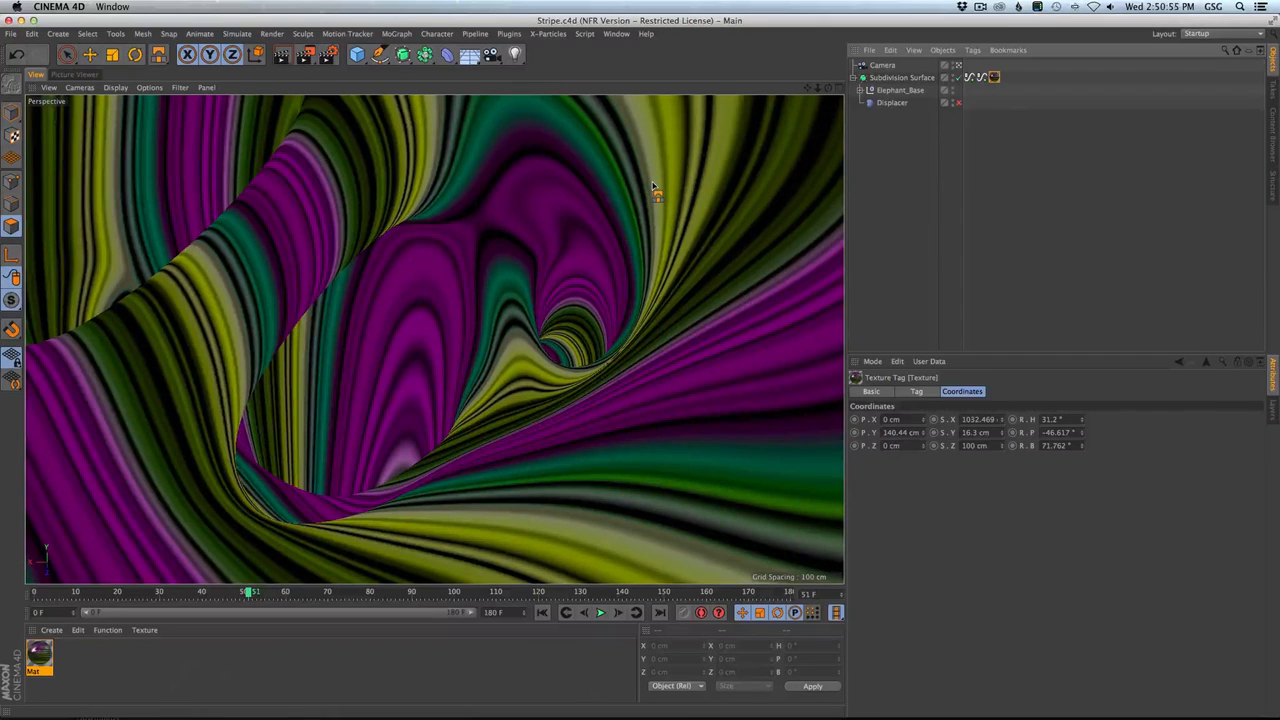
Play the rendered Stripe sequence in the Picture Viewer to review the animation.
{"action": "left_click", "coordinate": [78, 75]}
{"action": "left_click", "coordinate": [752, 498]}
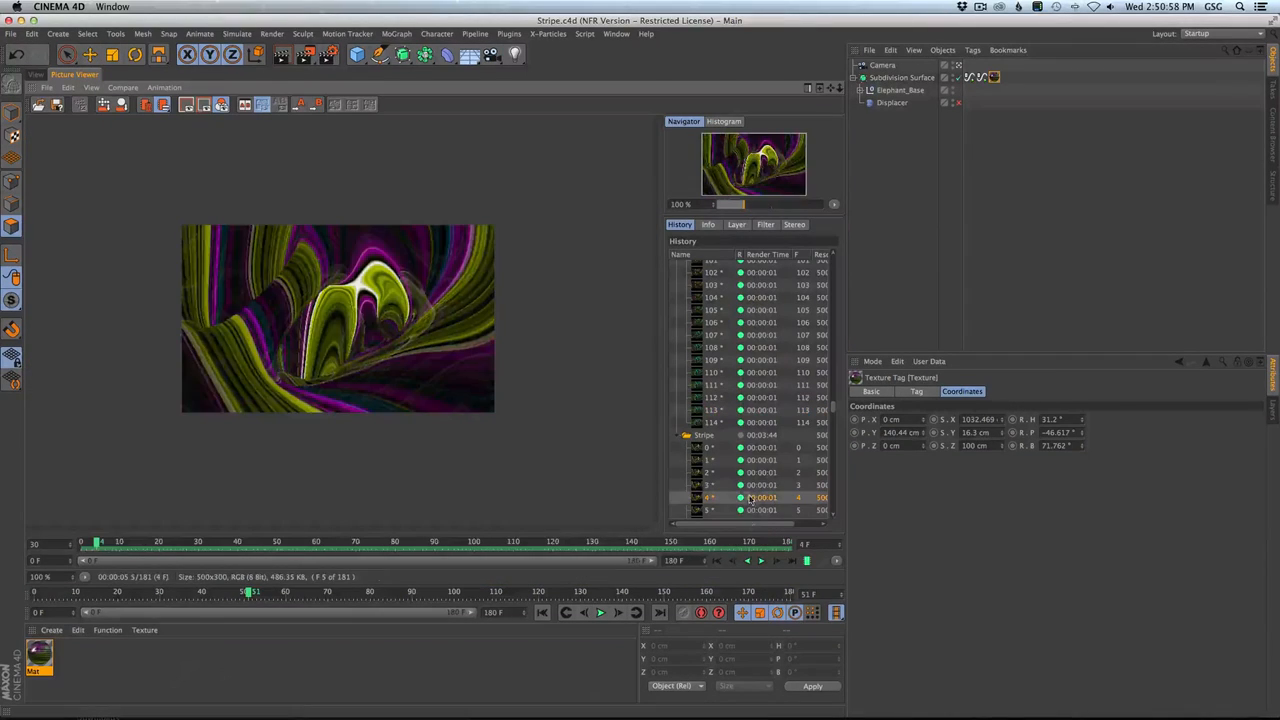
{"action": "left_click", "coordinate": [762, 562]}
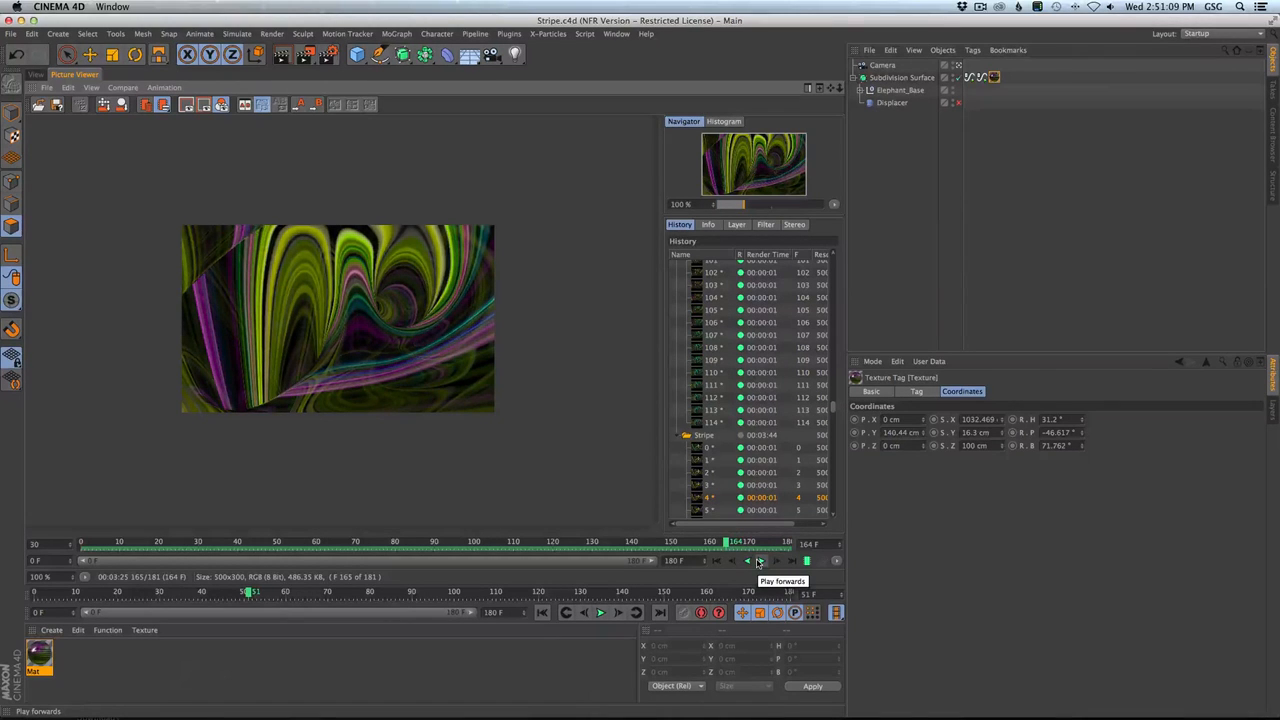
{"action": "key", "text": "super+Tab"}
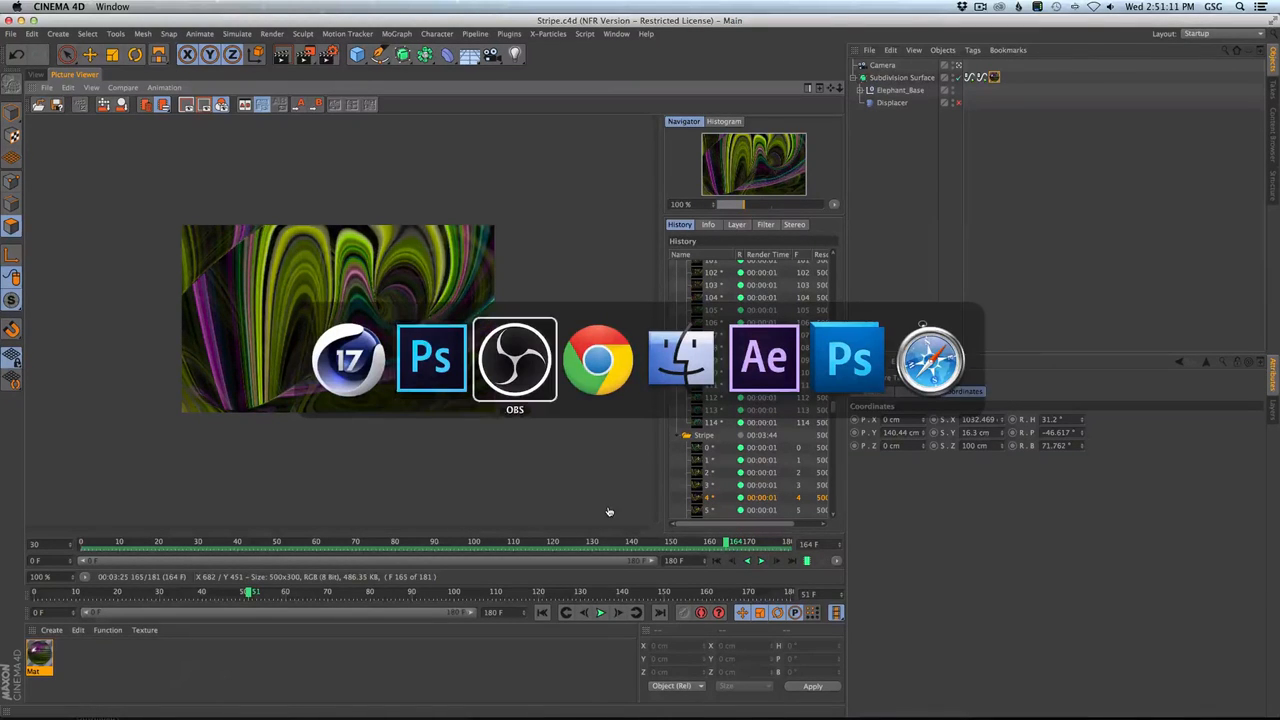